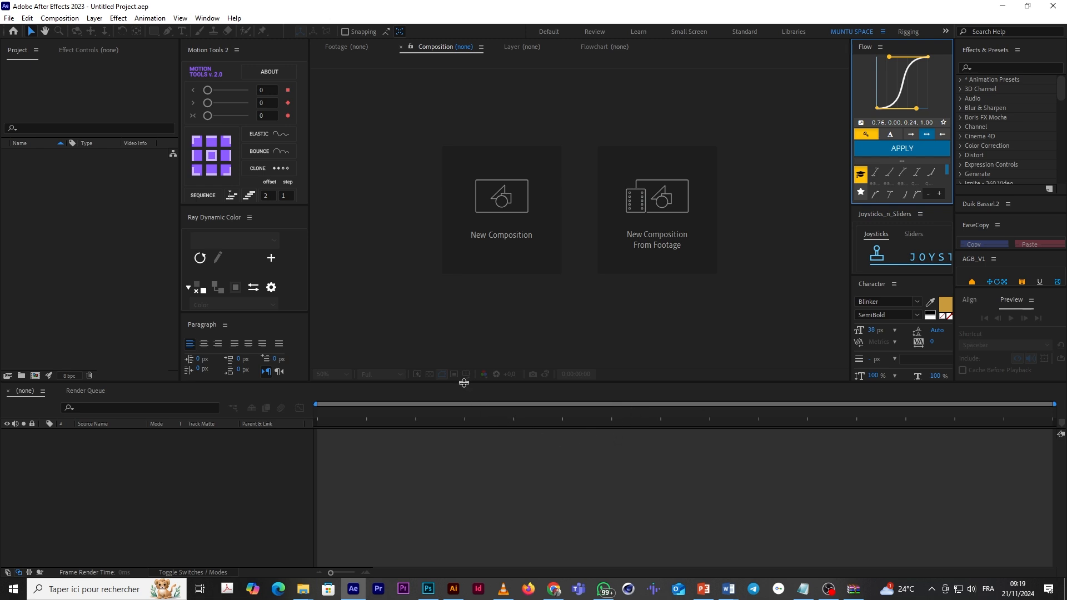
# Step: Import dashboard.psd from the Tuto folder into the project as merged-layers footage
pyautogui.moveTo(305, 596)
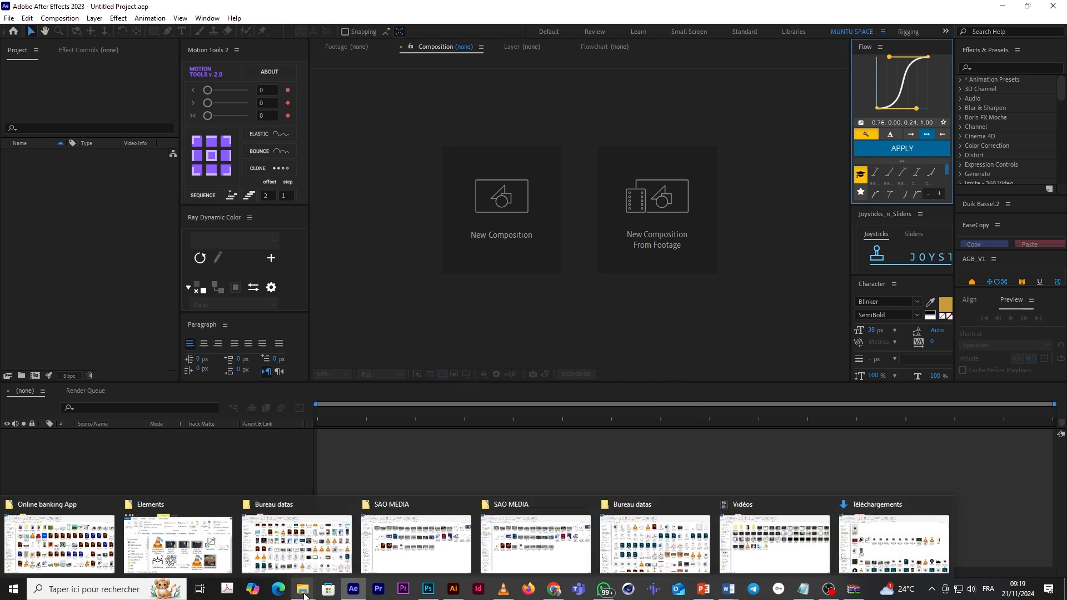
pyautogui.click(297, 548)
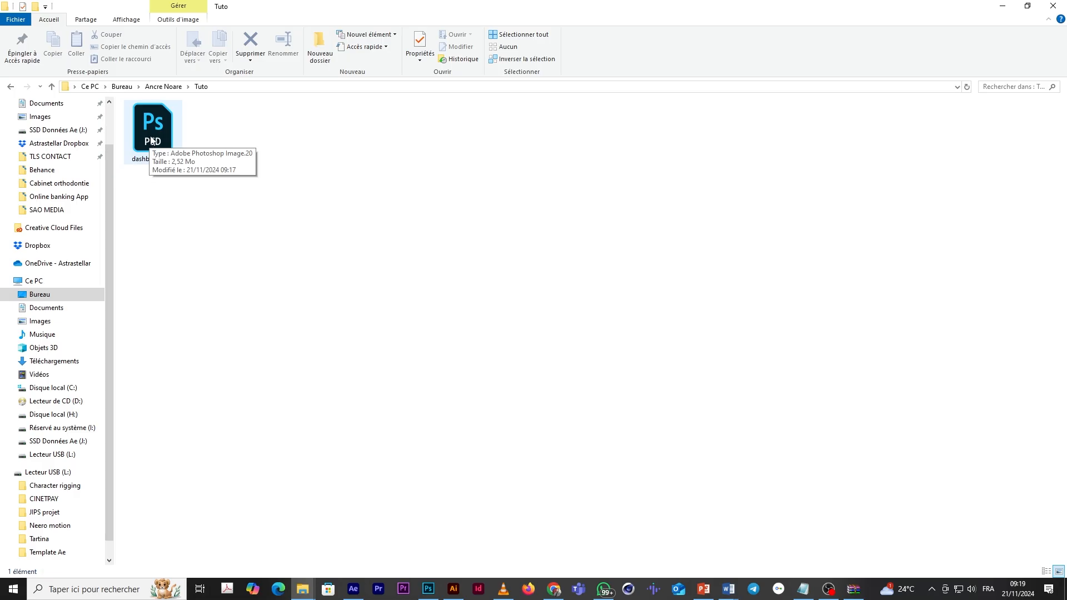
pyautogui.click(356, 593)
pyautogui.moveTo(357, 595); pyautogui.dragTo(64, 256)
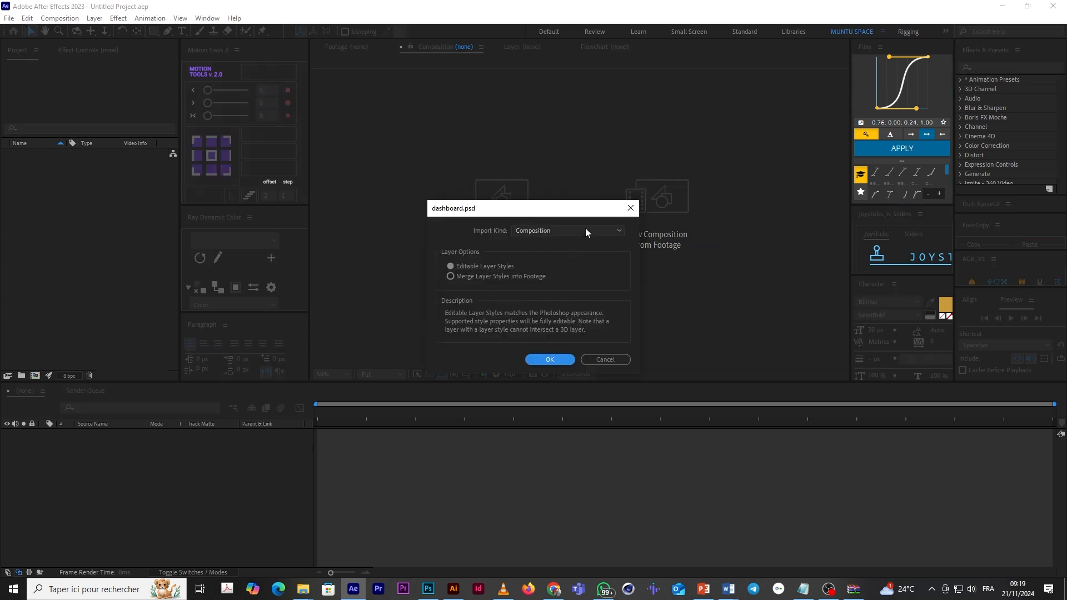
pyautogui.click(585, 231)
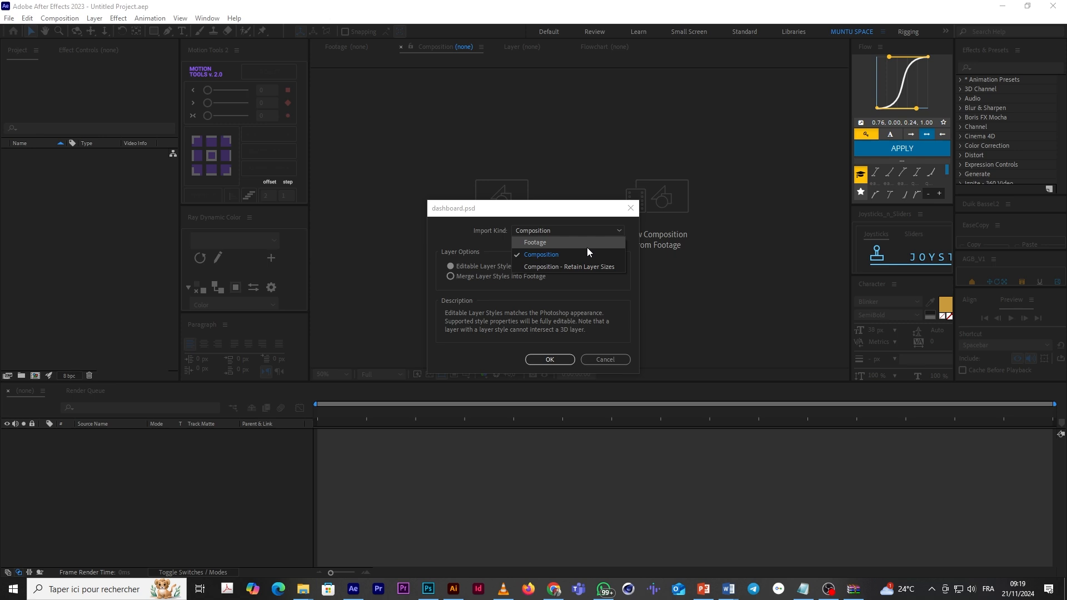
pyautogui.click(587, 246)
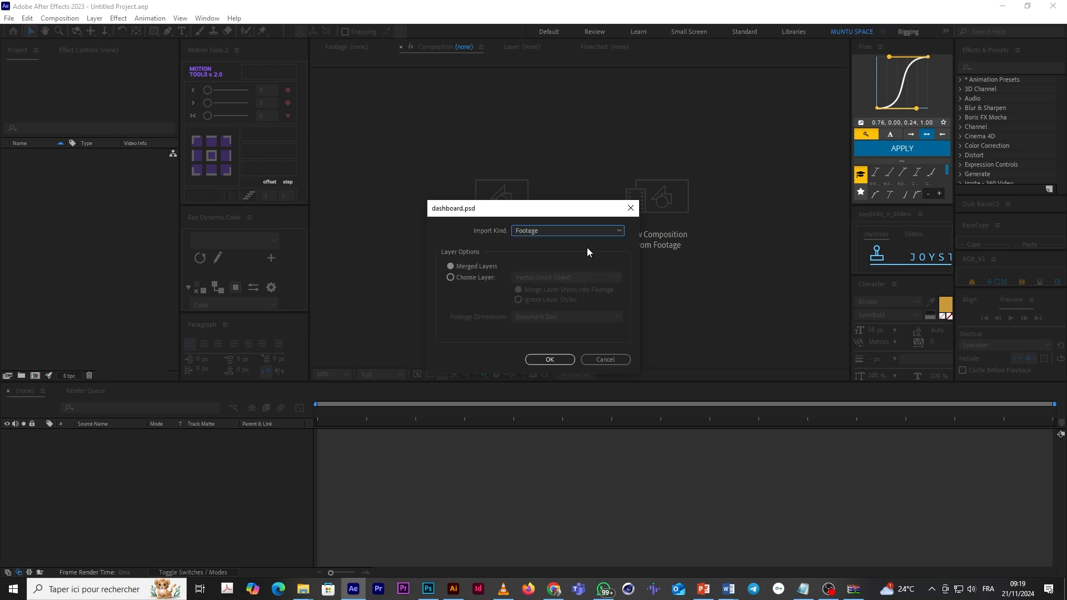
pyautogui.click(557, 360)
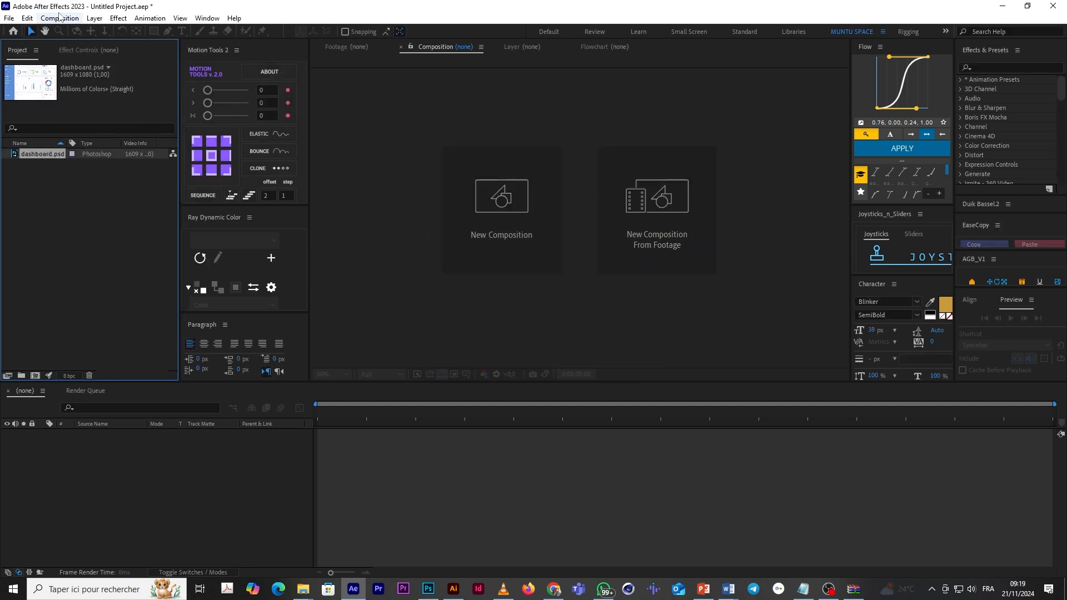
# Step: Create a new 1920x1080, 25 fps composition with a duration of 0:00:10:00
pyautogui.click(61, 17)
pyautogui.click(78, 29)
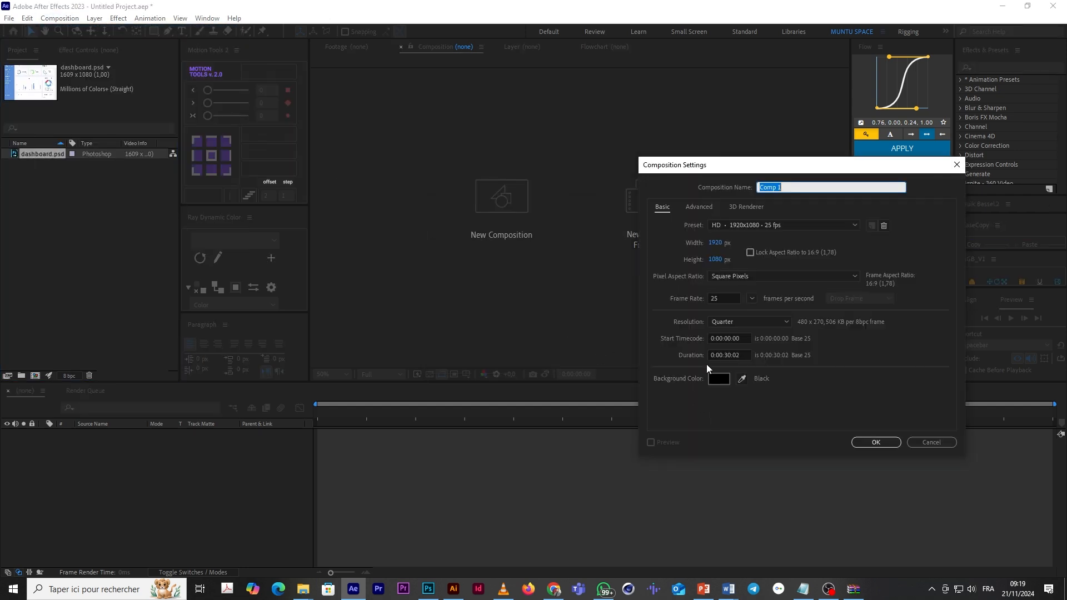
pyautogui.click(727, 355)
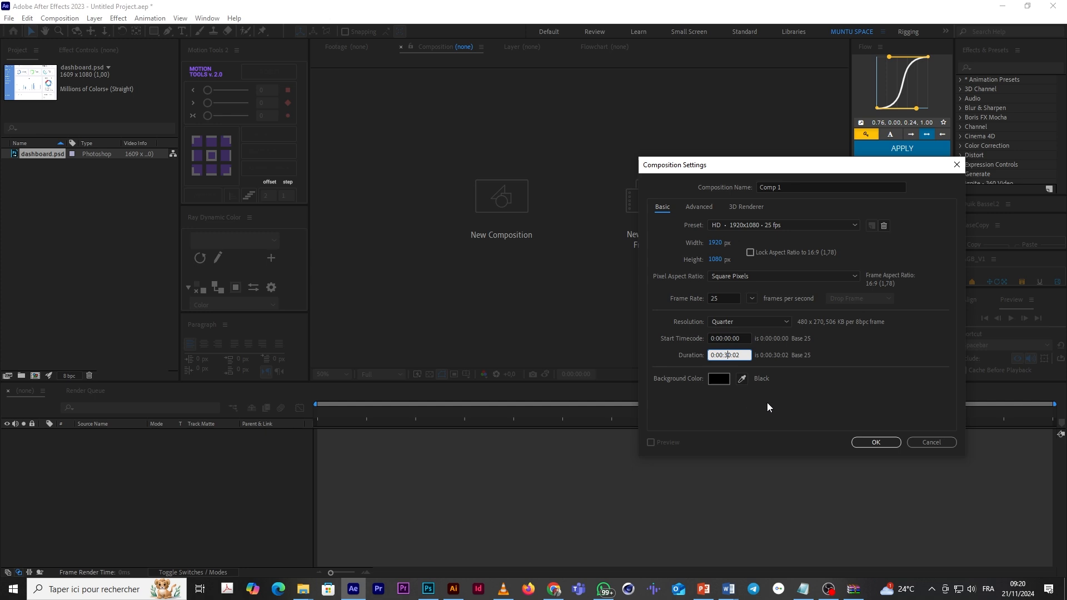
pyautogui.press('BackSpace')
pyautogui.write('1')
pyautogui.click(746, 355)
pyautogui.press('BackSpace')
pyautogui.write('0')
pyautogui.click(876, 443)
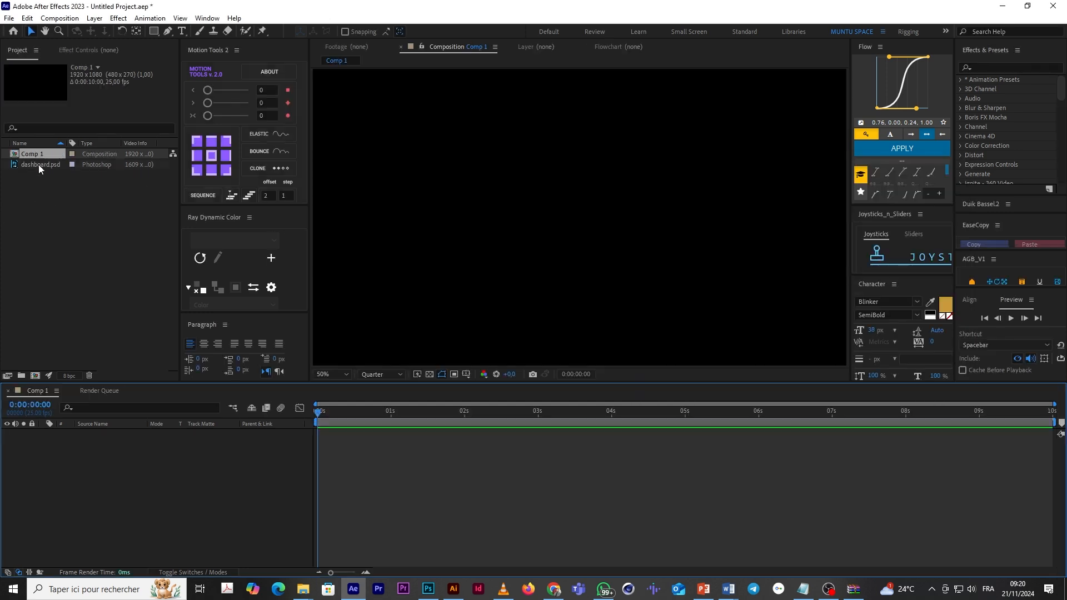
# Step: Add dashboard.psd to the composition's timeline and set the viewer to fit at Full resolution
pyautogui.click(39, 165)
pyautogui.moveTo(52, 208); pyautogui.dragTo(144, 432)
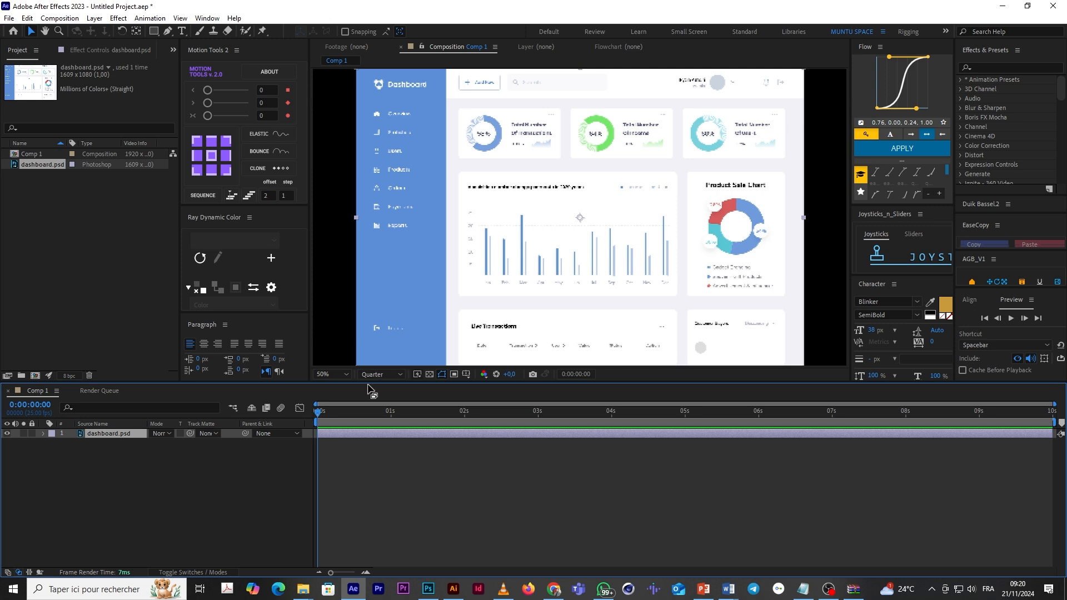
pyautogui.click(346, 372)
pyautogui.click(327, 178)
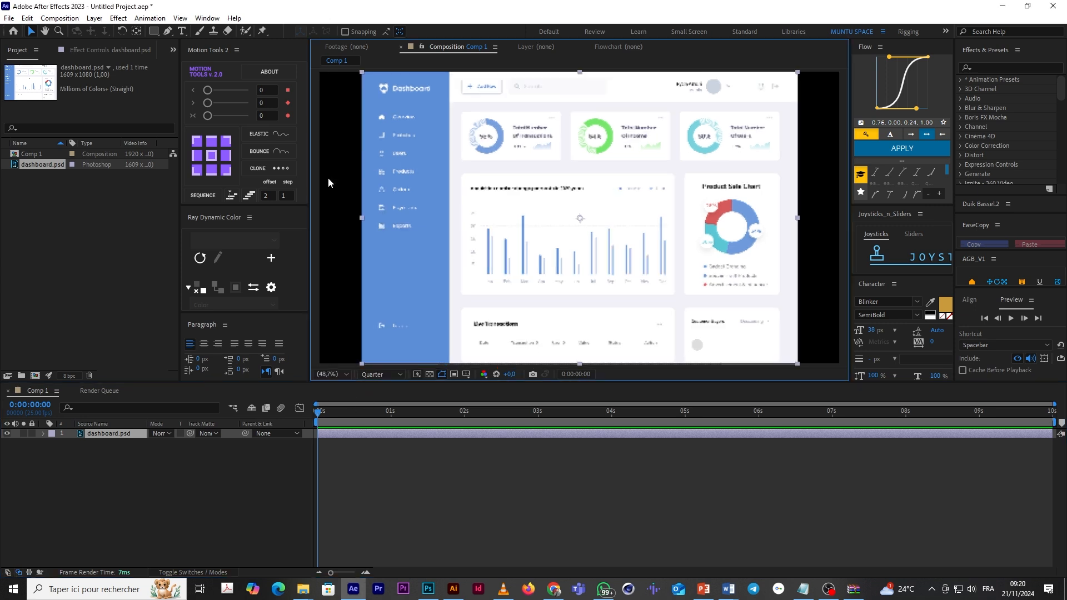
pyautogui.click(391, 374)
pyautogui.click(384, 396)
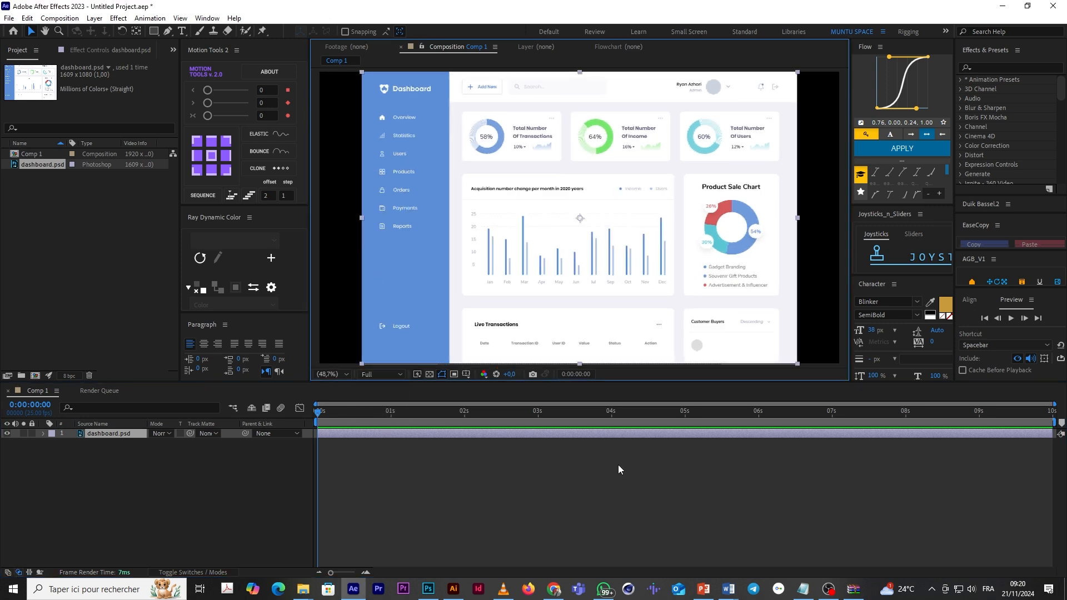
# Step: Scale the dashboard.psd layer down to 85%
pyautogui.press('s')
pyautogui.moveTo(170, 443); pyautogui.dragTo(162, 447)
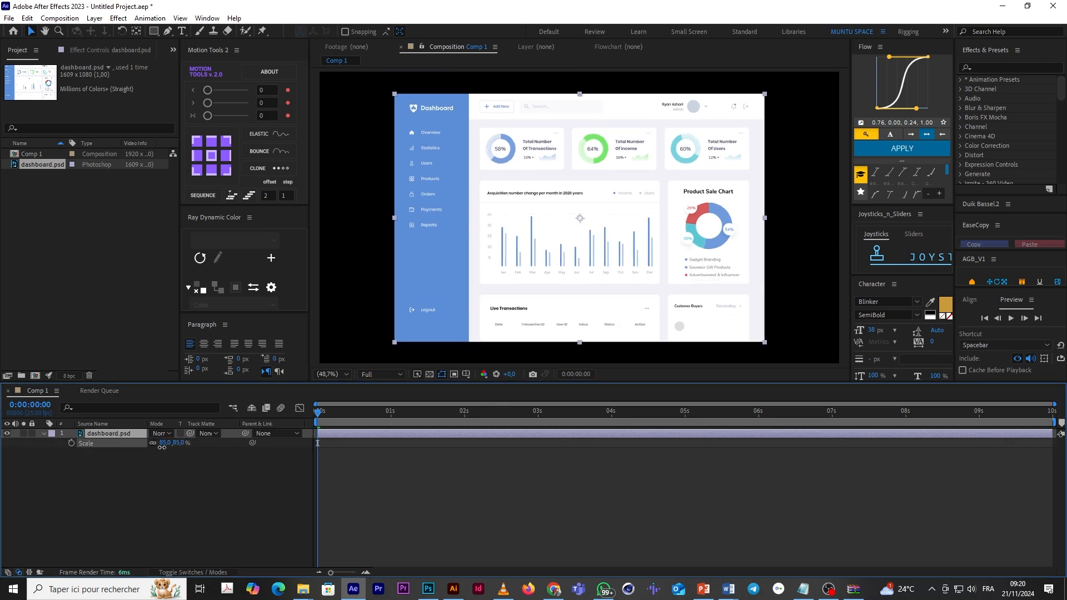
pyautogui.click(171, 457)
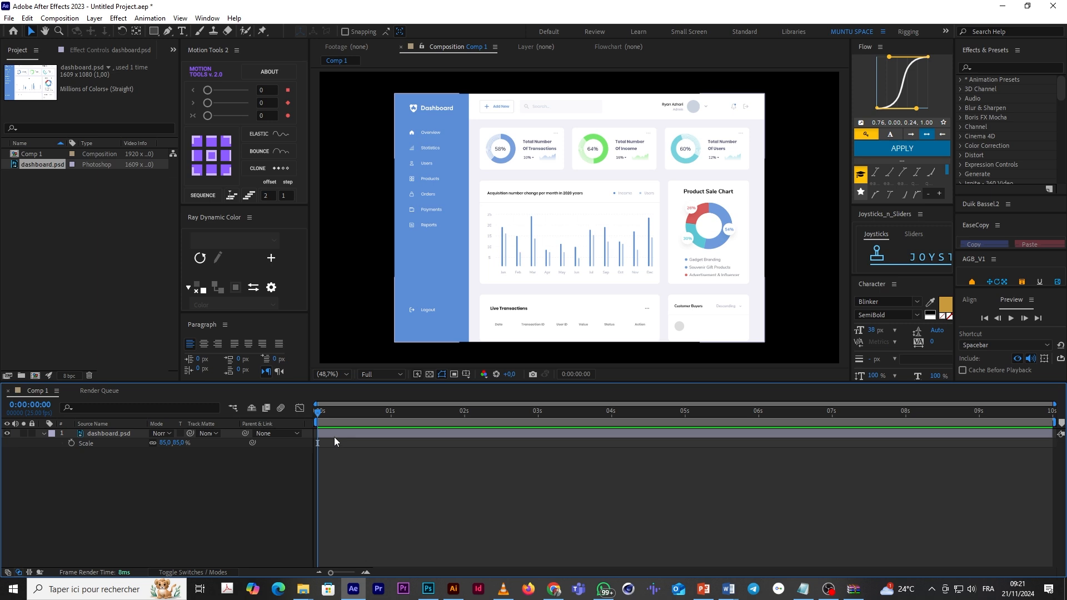
# Step: Duplicate the dashboard.psd layer and mask the upper copy with a rectangle around the blue sidebar
pyautogui.click(362, 435)
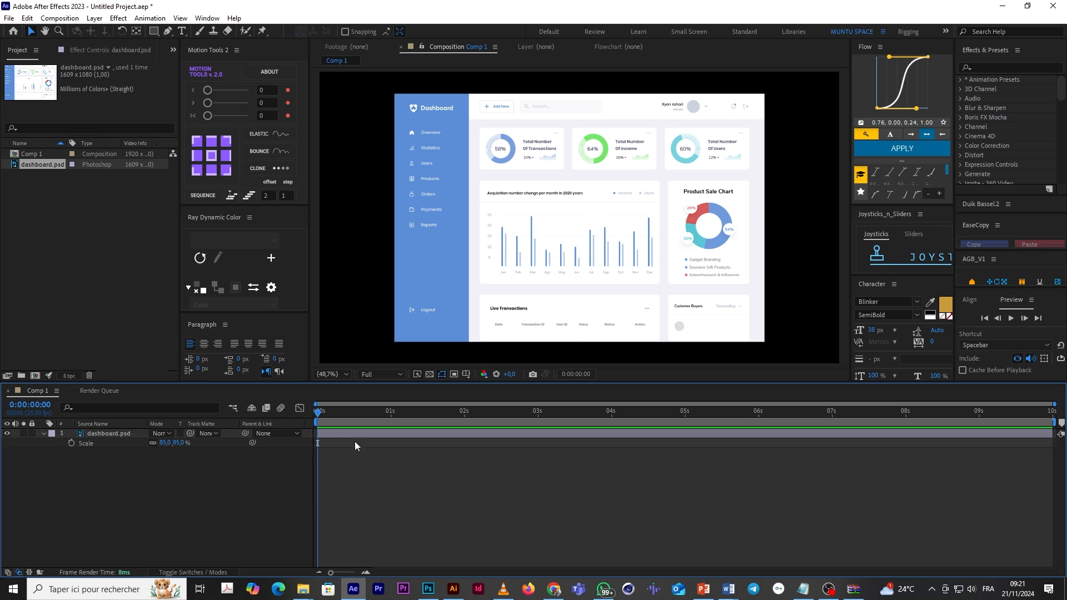
pyautogui.hotkey('ctrl', 'd')
pyautogui.click(353, 461)
pyautogui.click(346, 435)
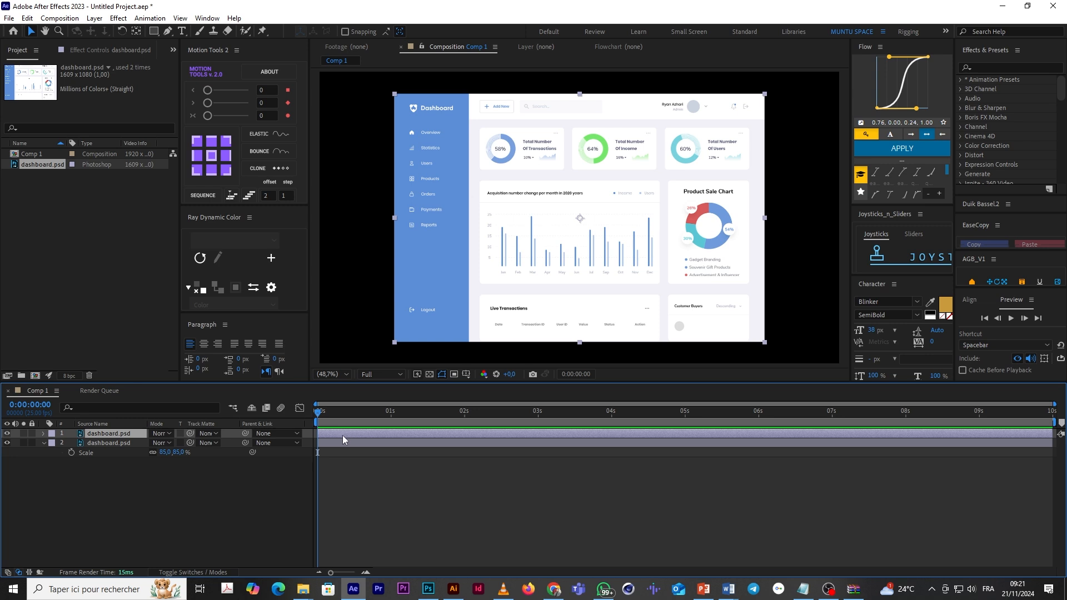
pyautogui.click(154, 32)
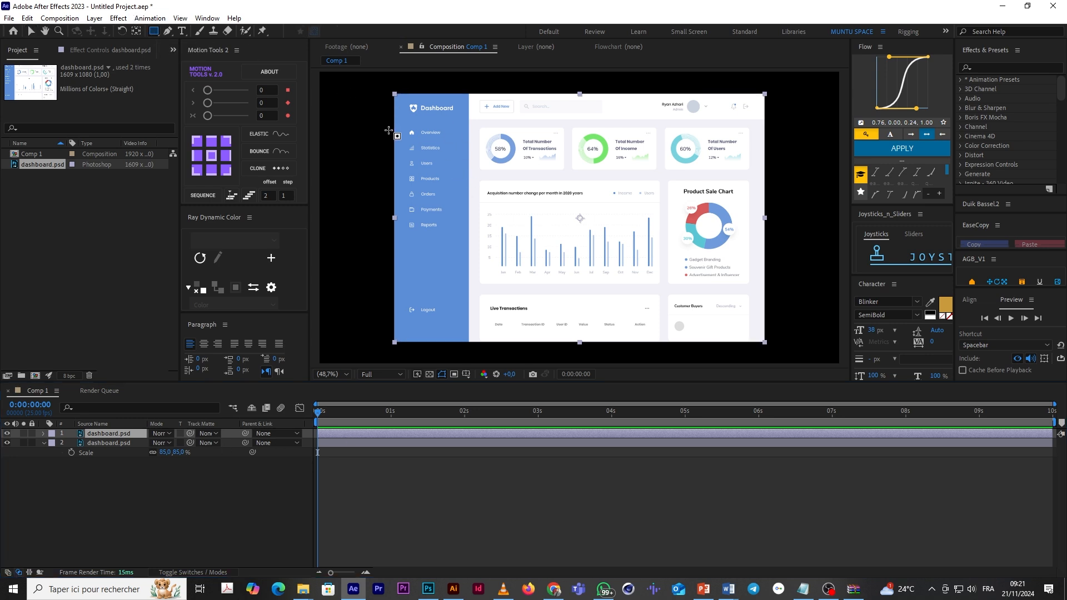
# Step: Draw a rectangle shape over the sidebar filled with its sampled blue (5B8DD7), and centre the shape's anchor point
pyautogui.click(814, 405)
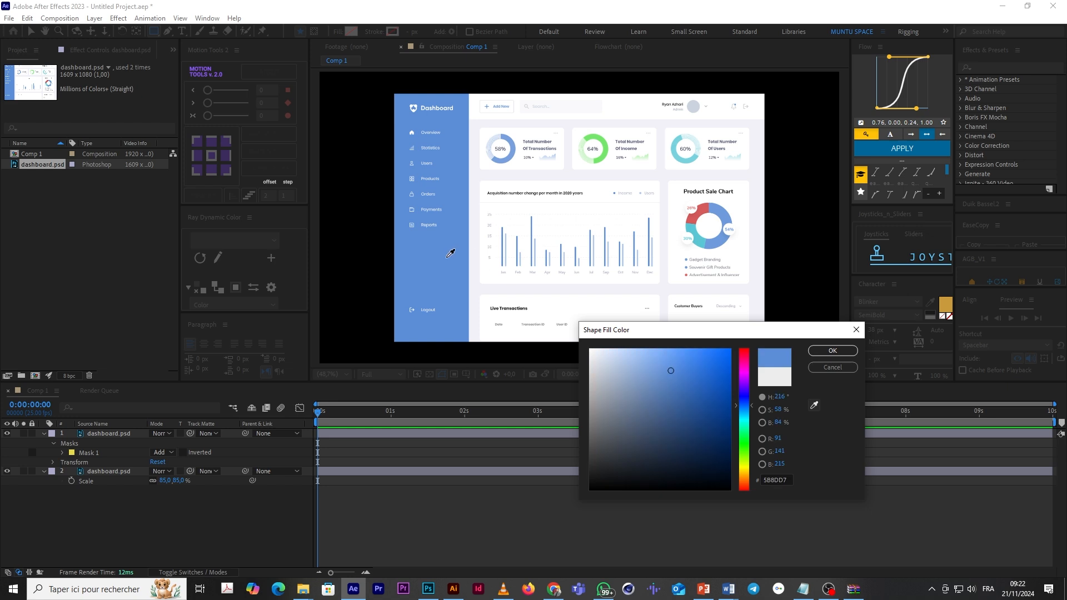
pyautogui.click(450, 253)
pyautogui.click(833, 351)
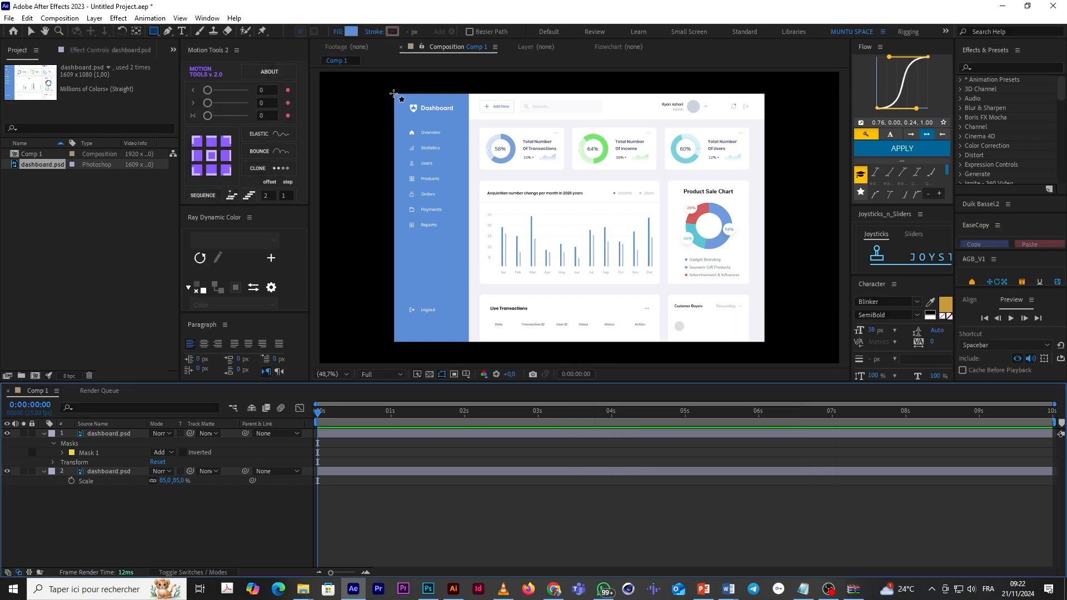
pyautogui.moveTo(394, 94)
pyautogui.mouseDown()
pyautogui.moveTo(445, 166)
pyautogui.moveTo(448, 312)
pyautogui.moveTo(398, 292)
pyautogui.moveTo(439, 338)
pyautogui.moveTo(469, 341)
pyautogui.mouseUp()
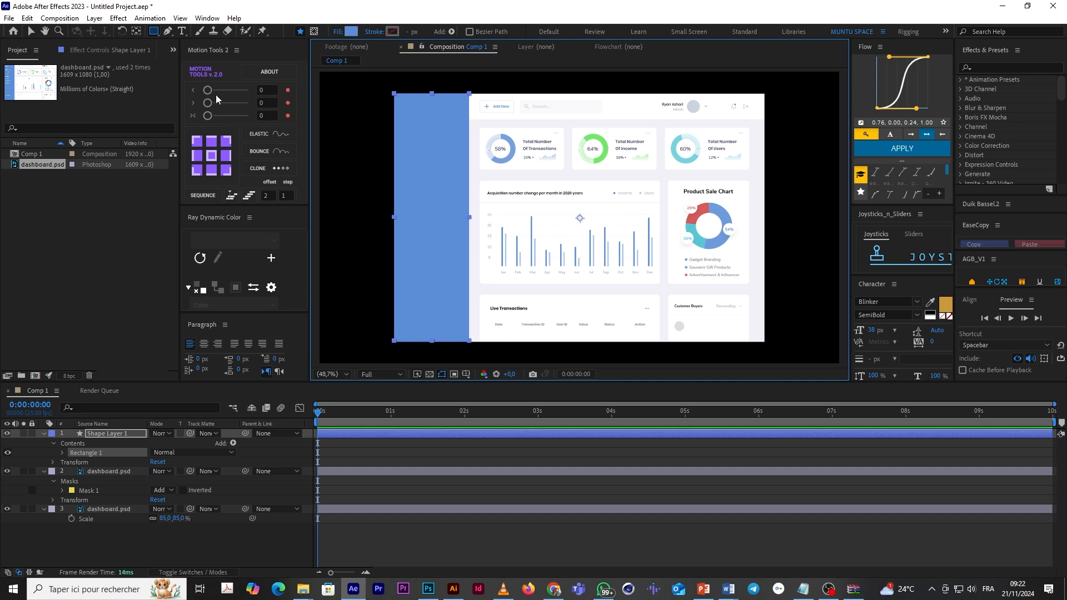
pyautogui.click(212, 171)
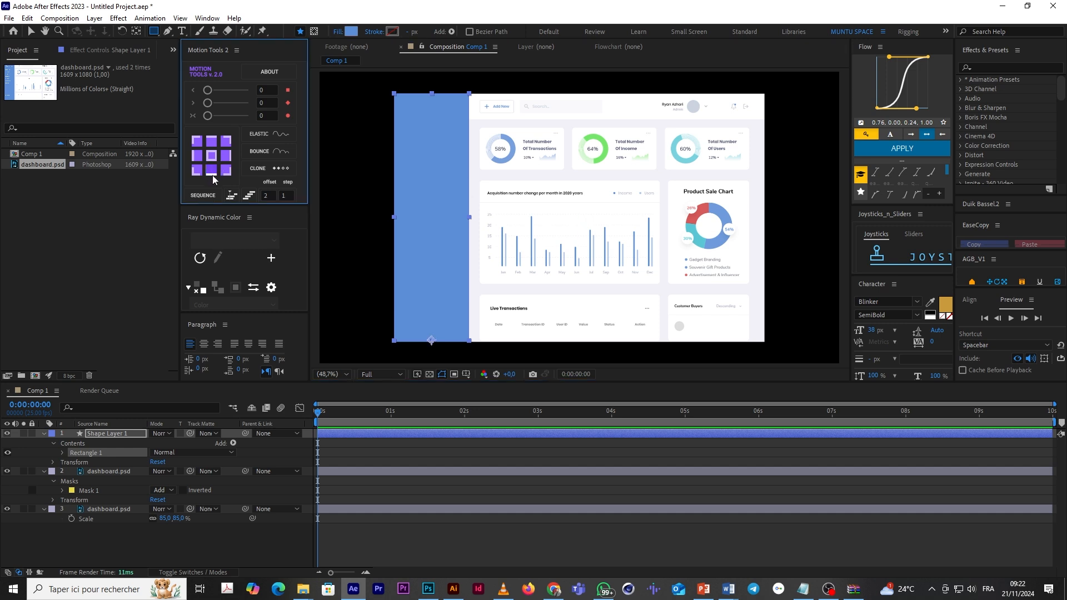
pyautogui.click(211, 156)
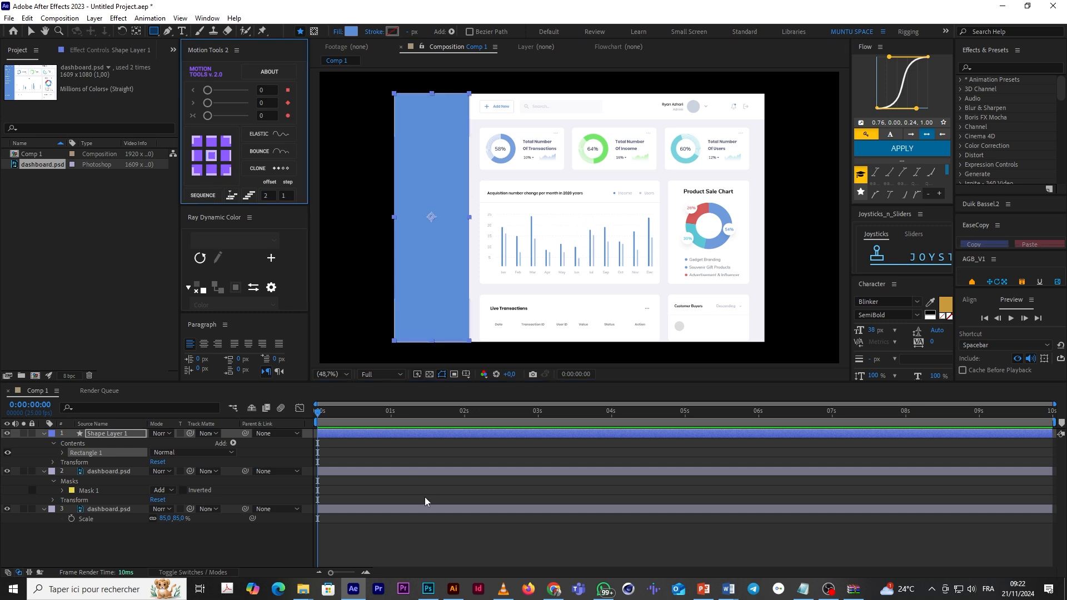
# Step: Keyframe the rectangle layer's Scale at 100% and move that keyframe to slightly before the one-second mark
pyautogui.click(353, 441)
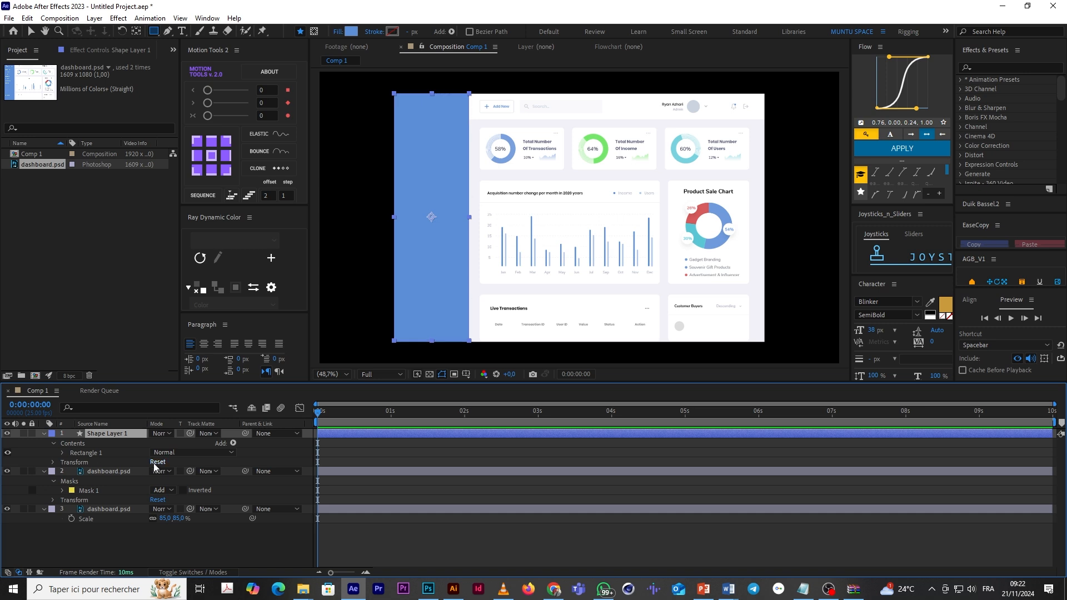
pyautogui.press('s')
pyautogui.click(72, 443)
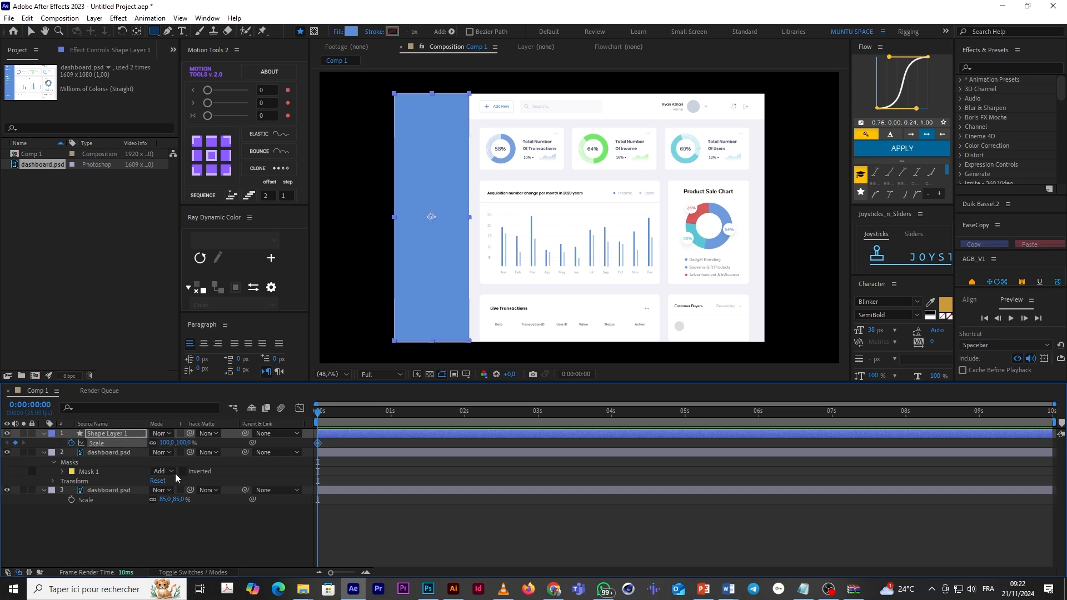
pyautogui.press('=')
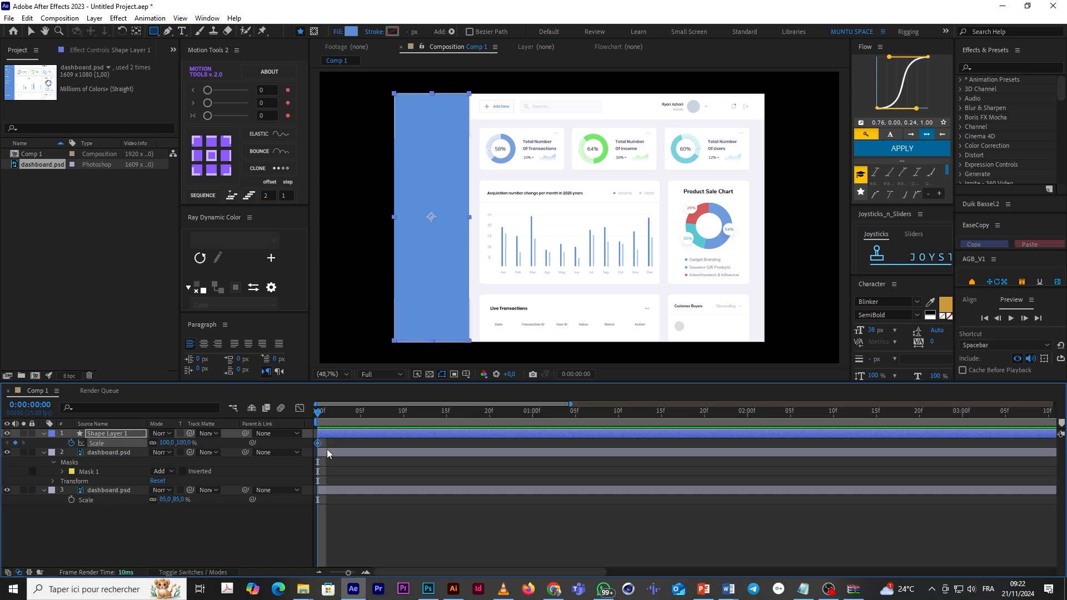
pyautogui.press('-')
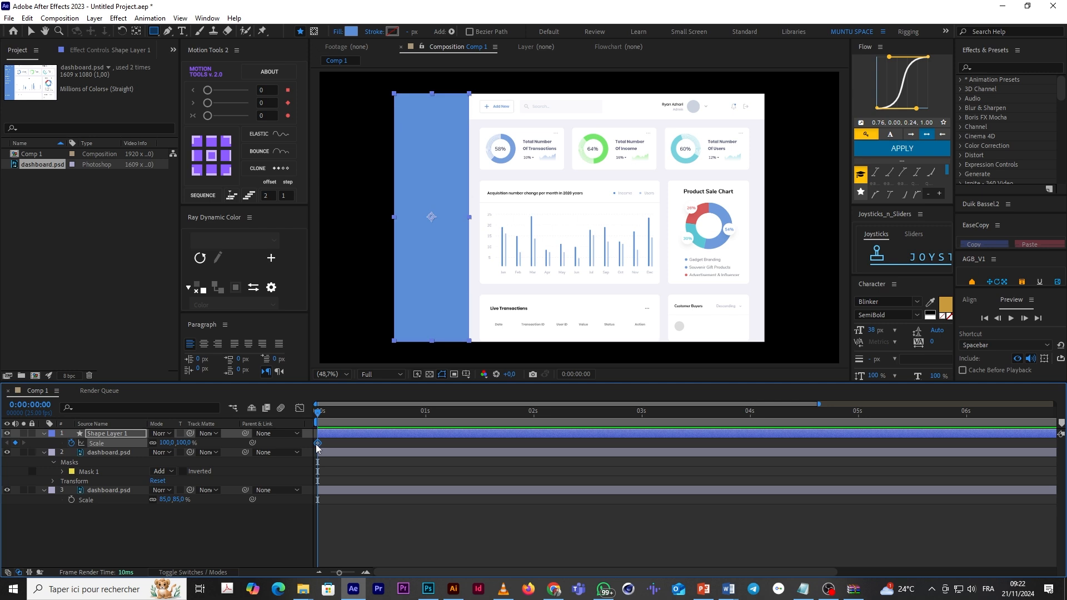
pyautogui.moveTo(318, 443); pyautogui.dragTo(400, 443)
# Step: Hide the dashboard layers and, with Scale proportions unlinked, keyframe the rectangle's vertical scale down to 0% at the composition start
pyautogui.click(153, 444)
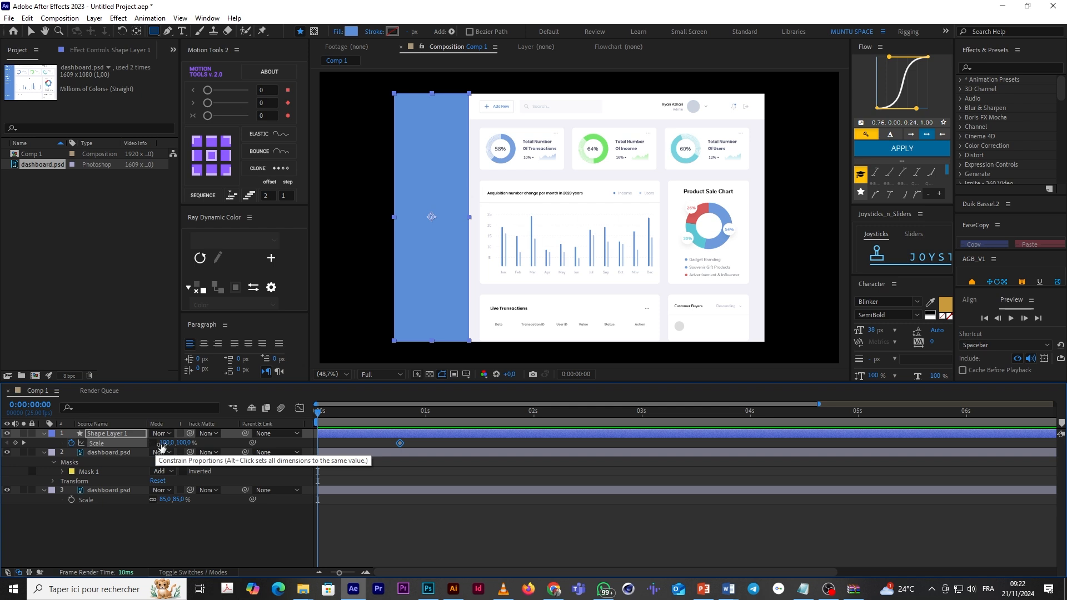
pyautogui.moveTo(183, 443); pyautogui.dragTo(102, 448)
pyautogui.click(7, 452)
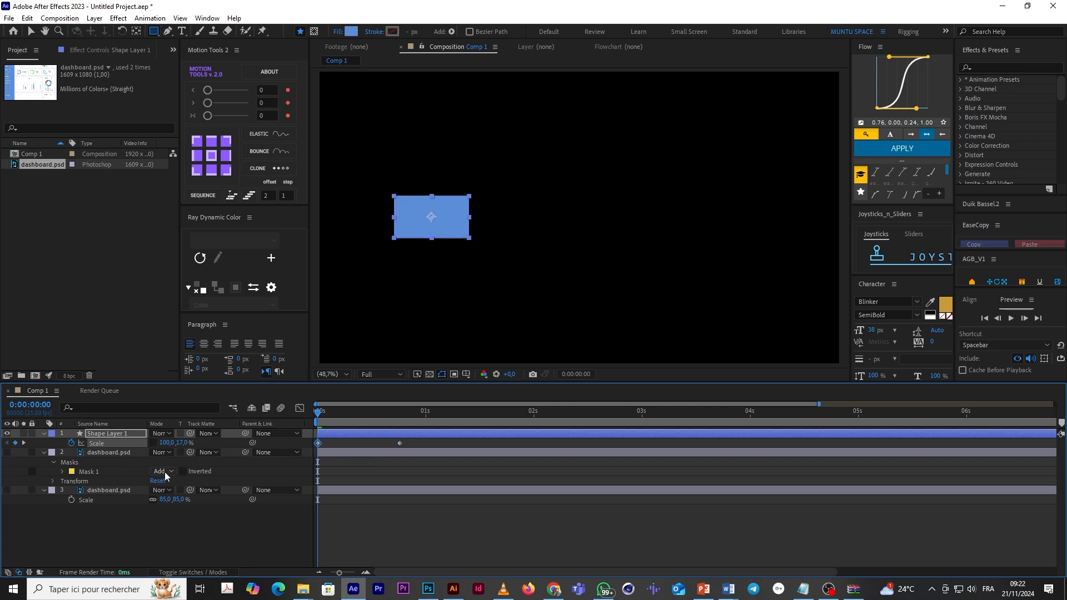
pyautogui.moveTo(186, 445); pyautogui.dragTo(180, 446)
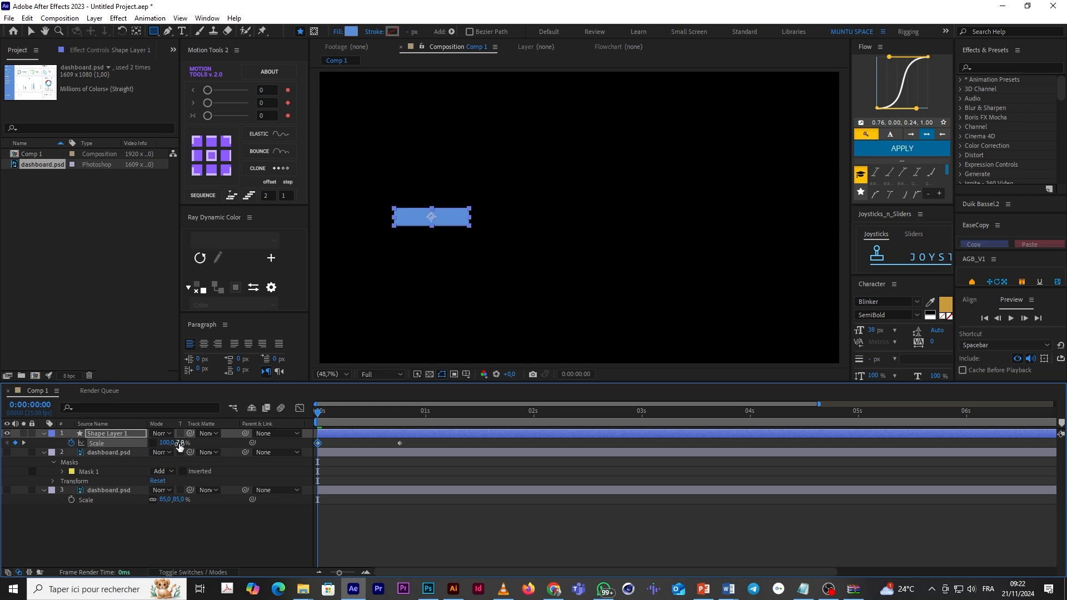
# Step: Move the rectangle's ending Scale keyframe to 0:00:00:17 and select both Scale keyframes
pyautogui.click(358, 468)
pyautogui.moveTo(342, 418); pyautogui.dragTo(392, 445)
pyautogui.keyDown('shift'); pyautogui.click(318, 443); pyautogui.keyUp('shift')
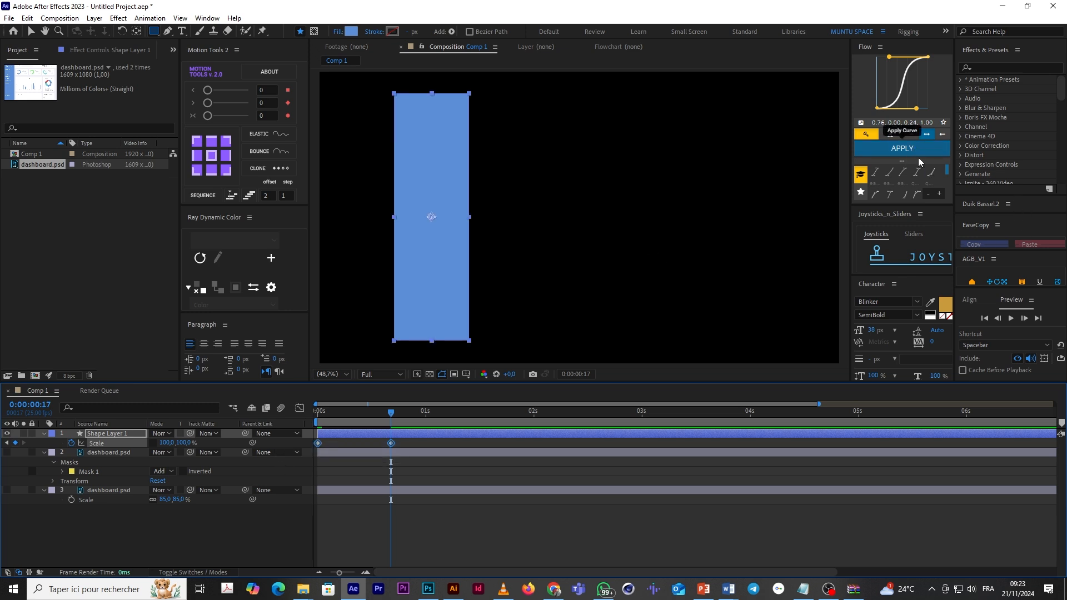
# Step: Enlarge the Flow panel, apply the 0.76, 0.00, 0.24, 1.00 easing curve to both Scale keyframes, and preview the animation
pyautogui.moveTo(849, 177); pyautogui.dragTo(801, 180)
pyautogui.moveTo(871, 204); pyautogui.dragTo(871, 261)
pyautogui.moveTo(871, 207); pyautogui.dragTo(863, 176)
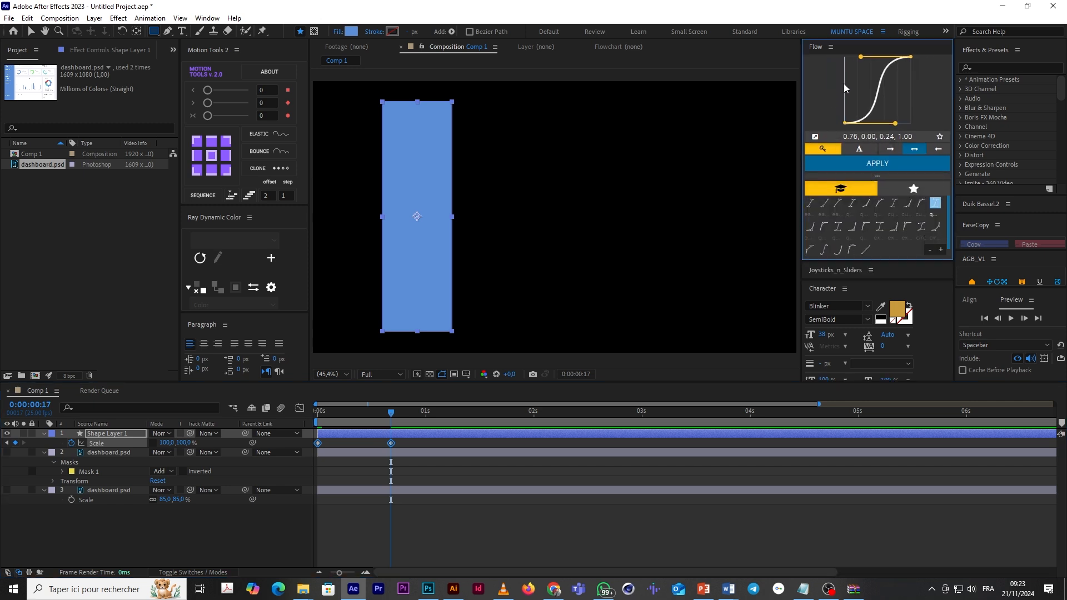
pyautogui.moveTo(954, 164); pyautogui.dragTo(927, 165)
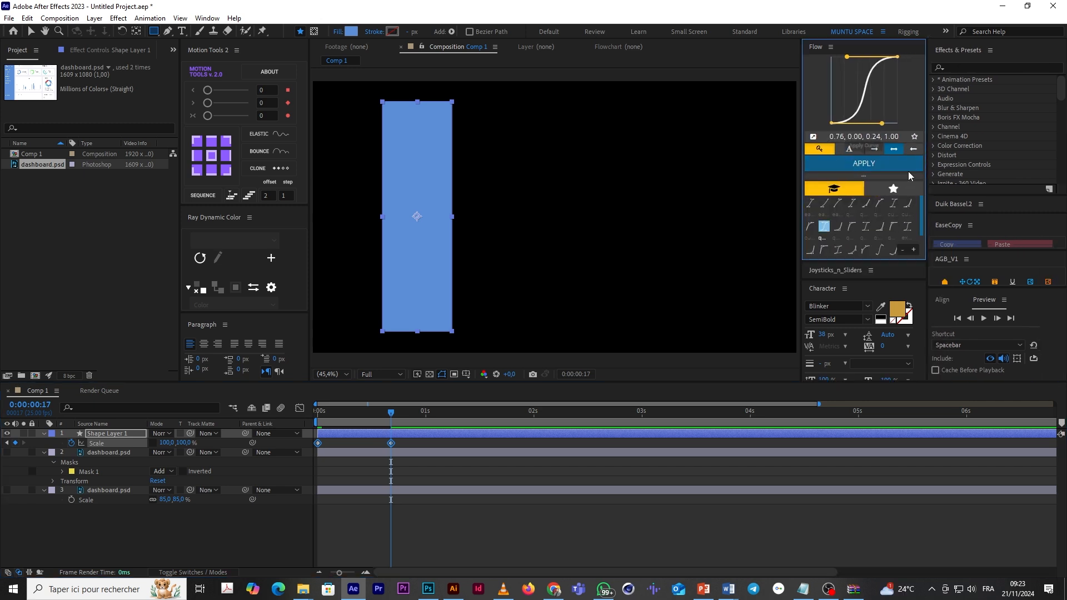
pyautogui.click(873, 165)
pyautogui.click(394, 424)
pyautogui.press('space')
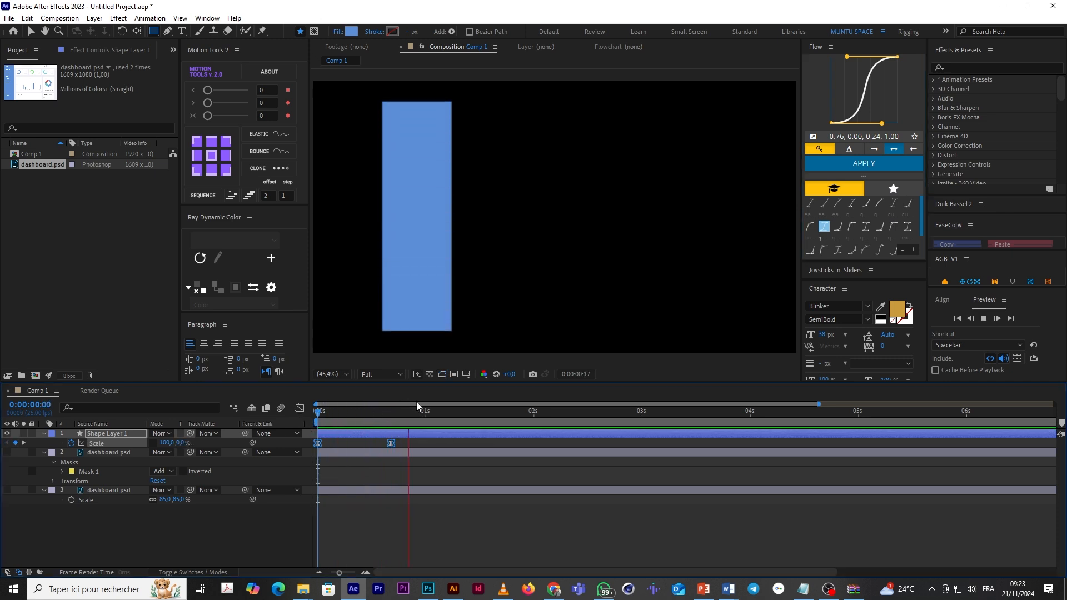
pyautogui.click(411, 438)
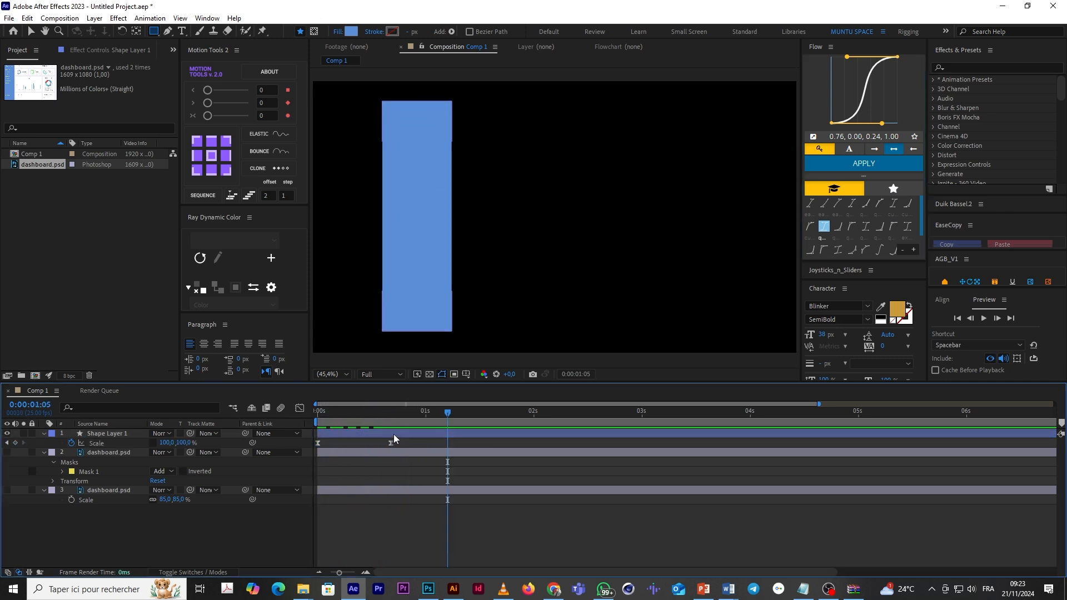
# Step: Show the masked sidebar dashboard.psd layer again and move it above the rectangle shape layer
pyautogui.click(111, 456)
pyautogui.click(6, 452)
pyautogui.moveTo(111, 453); pyautogui.dragTo(113, 435)
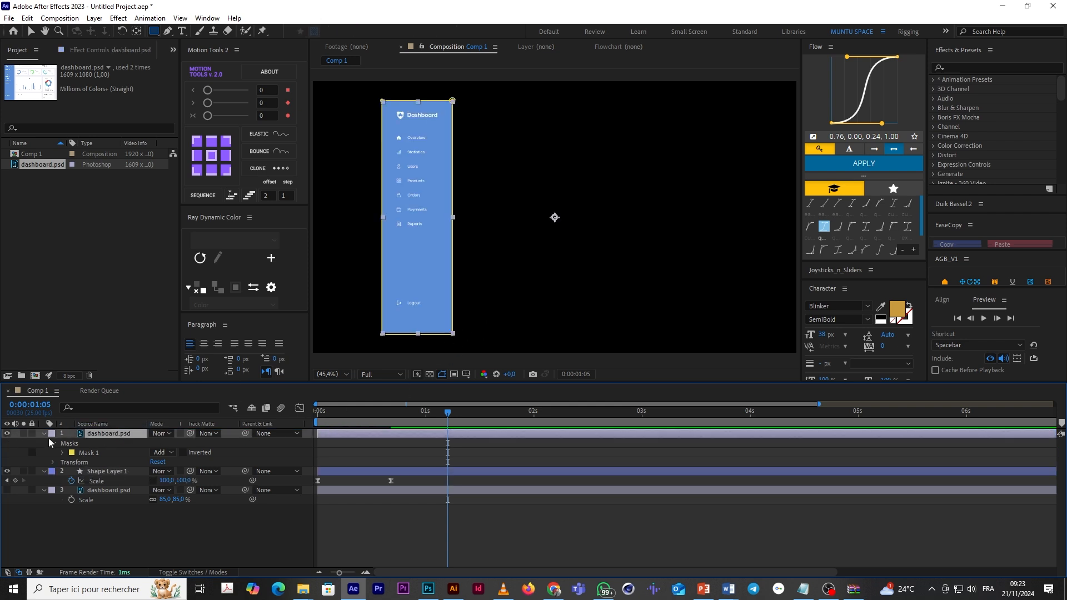
# Step: Center the top dashboard.psd layer's anchor point on the sidebar and delete the layer's Mask 1
pyautogui.click(212, 160)
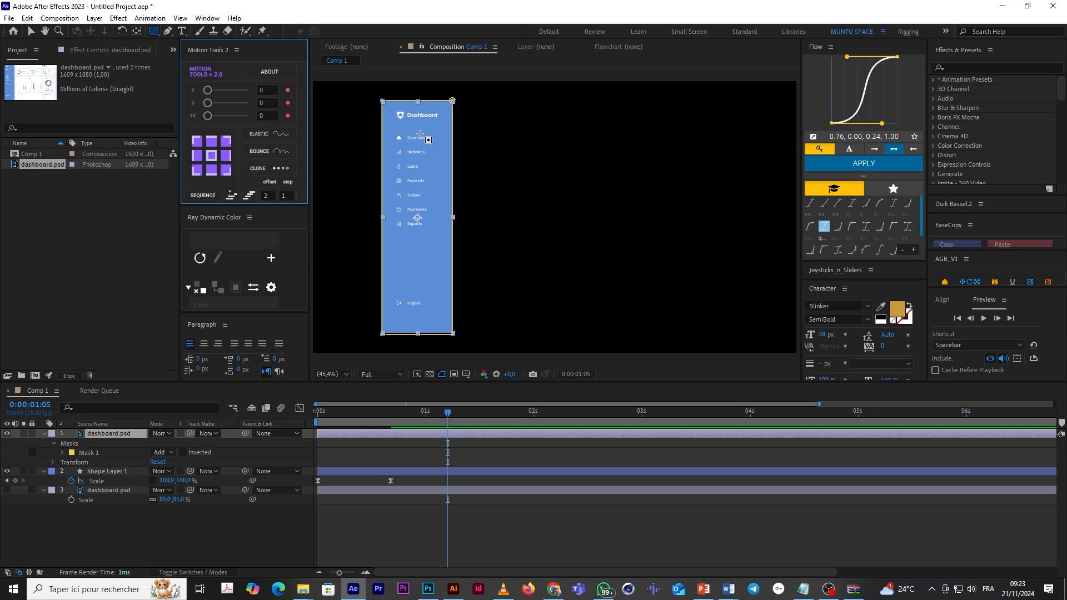
pyautogui.scroll(1, 432, 165)
pyautogui.scroll(1, 483, 181)
pyautogui.moveTo(405, 161); pyautogui.dragTo(638, 269)
pyautogui.moveTo(510, 153); pyautogui.dragTo(515, 194)
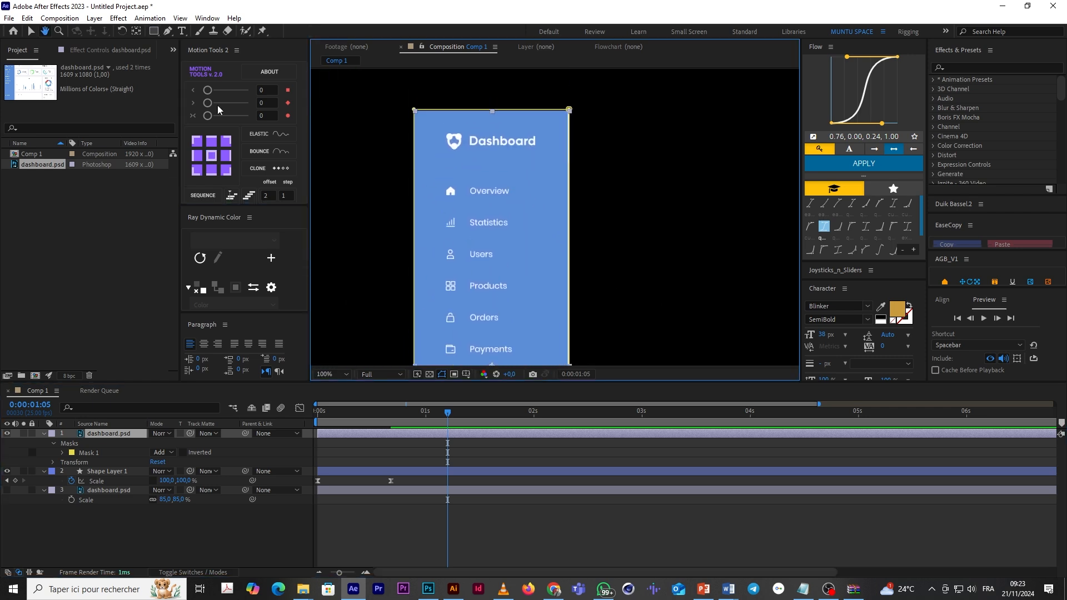
pyautogui.click(154, 31)
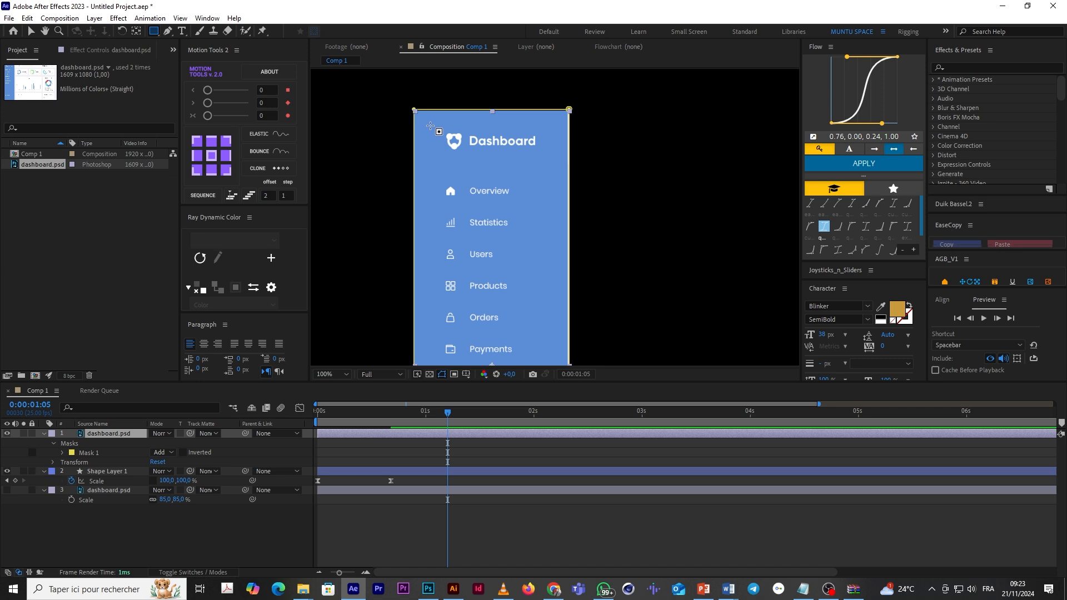
pyautogui.click(95, 452)
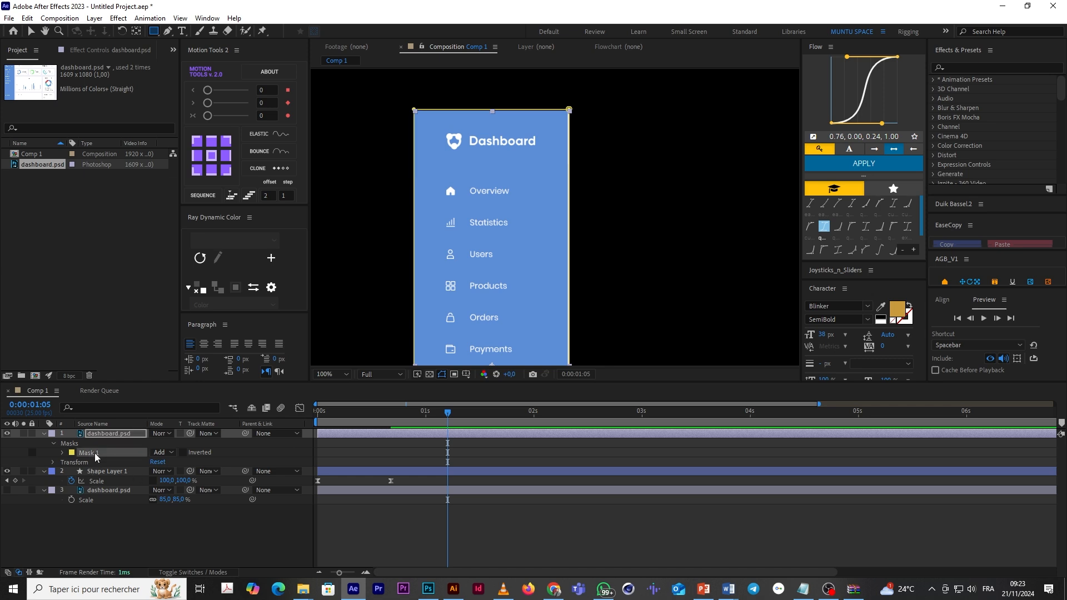
pyautogui.press('Delete')
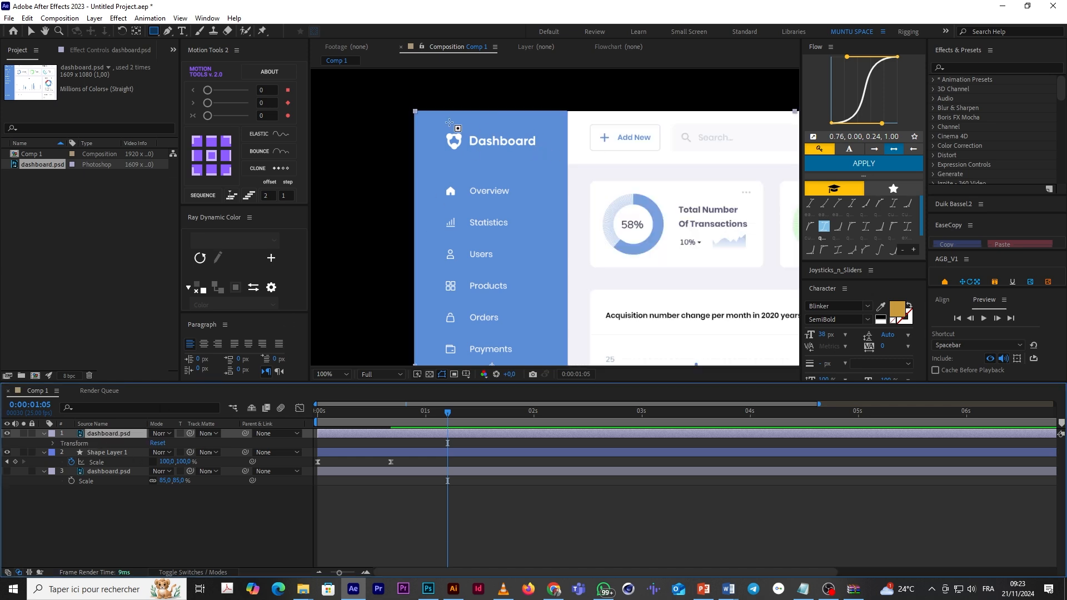
# Step: Mask the top dashboard.psd layer with a rectangle around the Dashboard logo and title, and center its anchor point on them
pyautogui.moveTo(430, 123); pyautogui.dragTo(553, 155)
pyautogui.click(214, 155)
pyautogui.press('v')
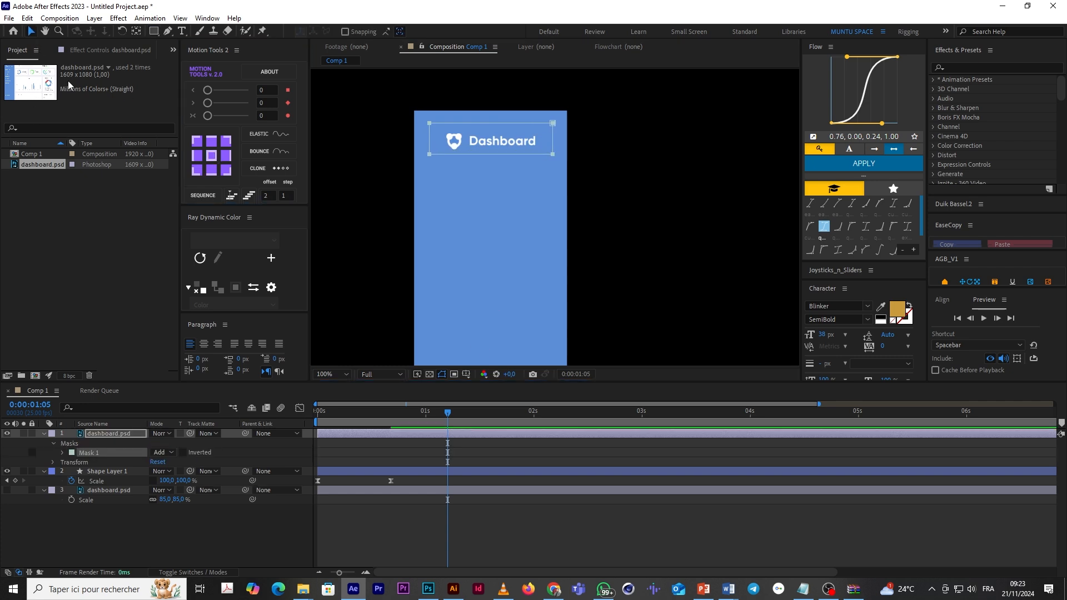
pyautogui.click(378, 449)
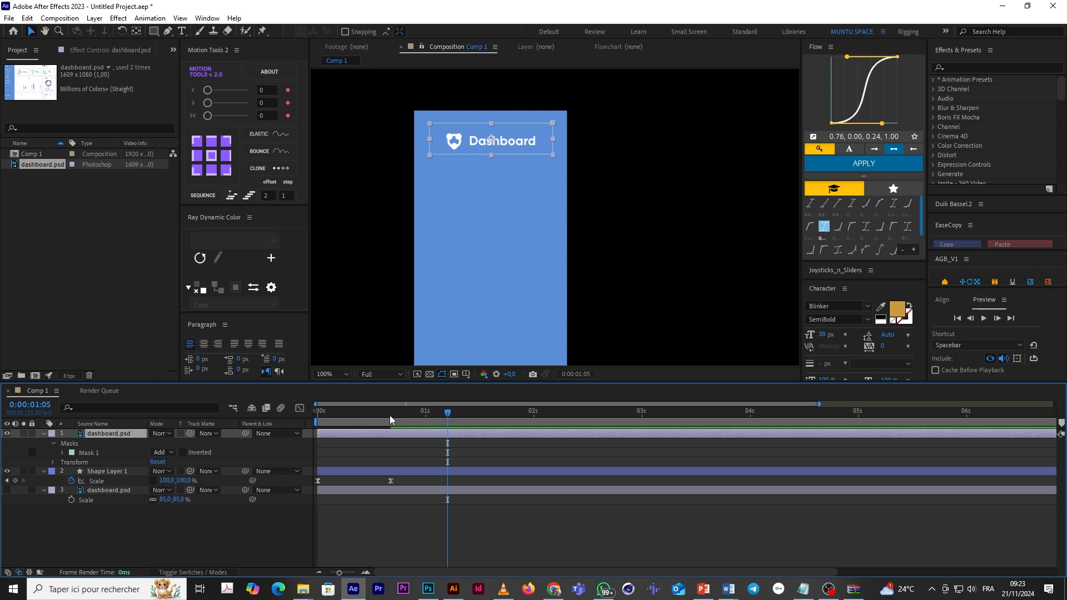
# Step: Shift the Dashboard logo layer to start a few frames after the rectangle and check its timing against the rectangle's growth
pyautogui.moveTo(328, 417); pyautogui.dragTo(469, 445)
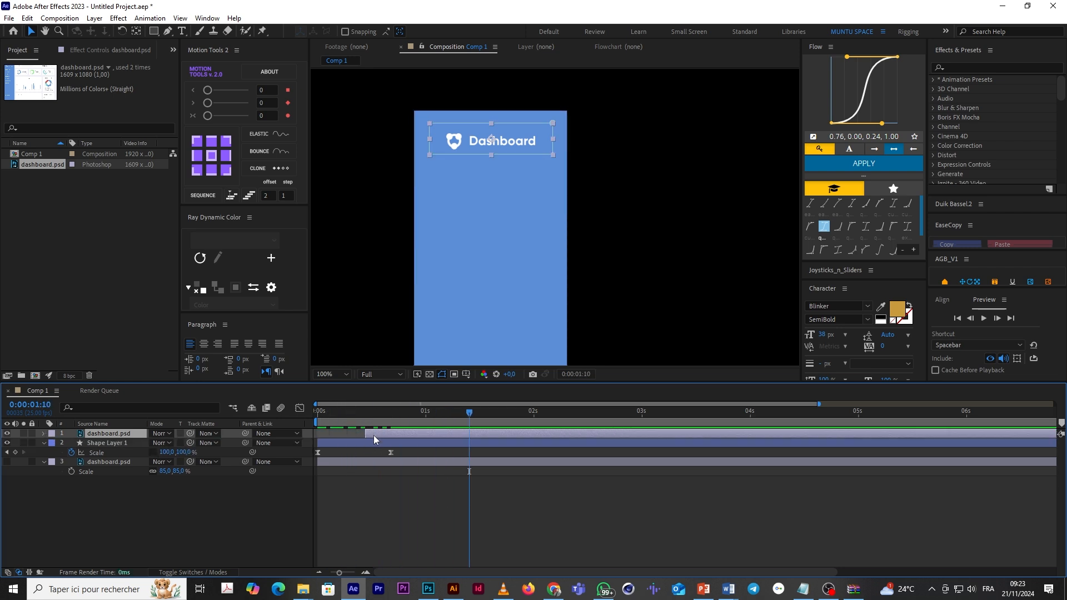
pyautogui.click(112, 444)
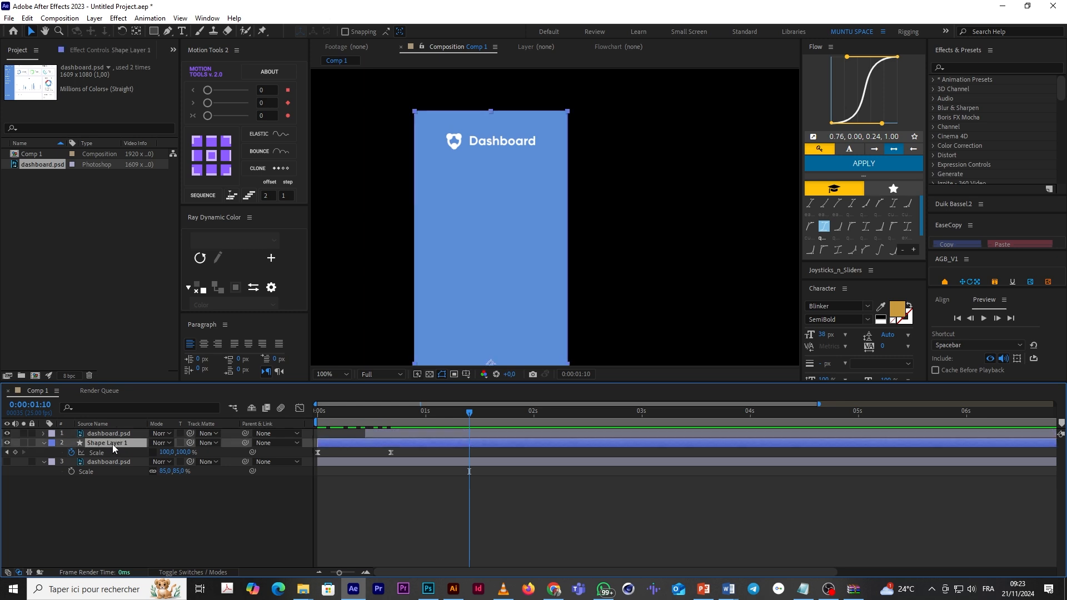
pyautogui.click(123, 435)
pyautogui.moveTo(321, 418); pyautogui.dragTo(388, 440)
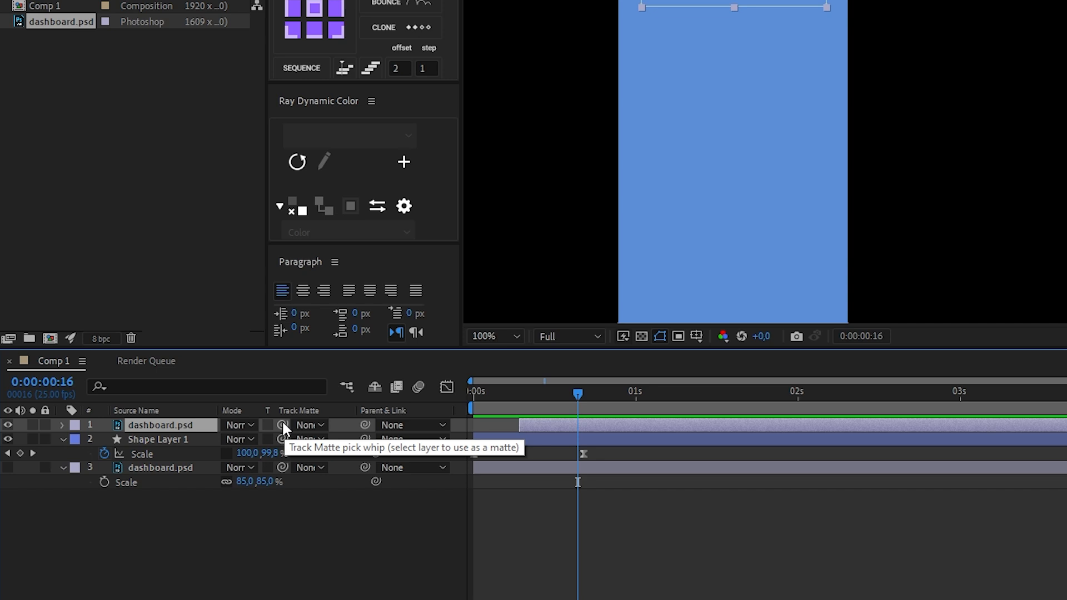
# Step: Use Shape Layer 1 as the logo layer's track matte, make the shape visible again, and scrub through the reveal
pyautogui.moveTo(190, 434)
pyautogui.mouseDown()
pyautogui.moveTo(120, 447)
pyautogui.moveTo(178, 445)
pyautogui.mouseUp()
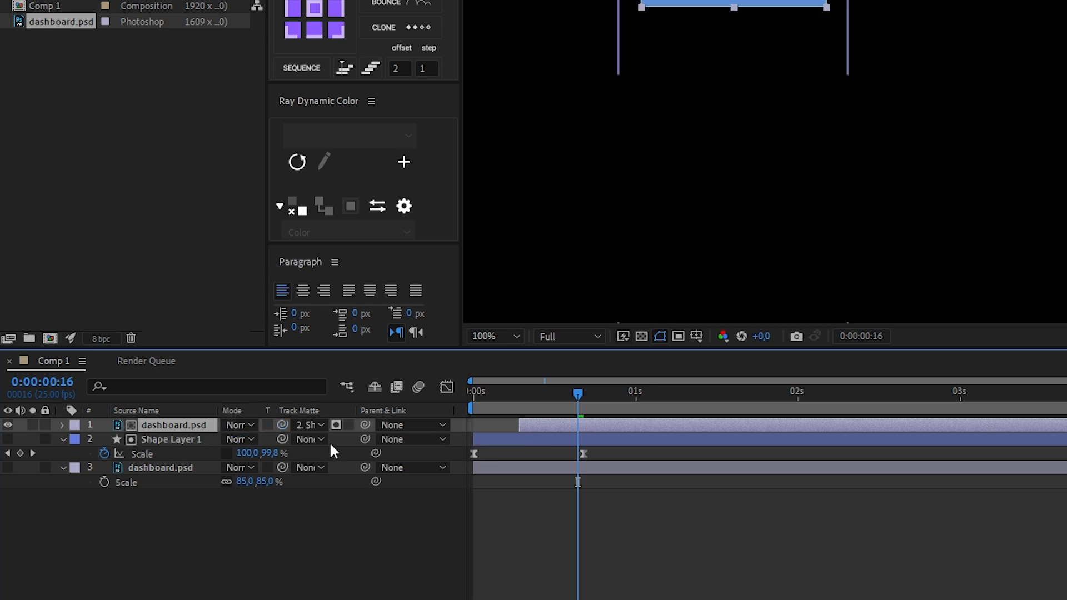
pyautogui.click(8, 439)
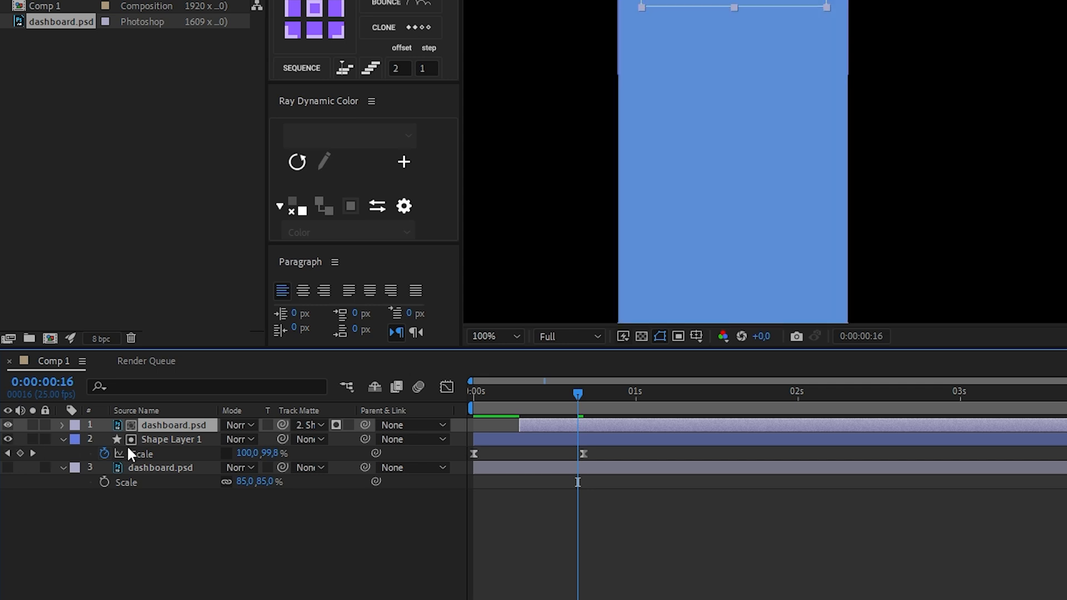
pyautogui.click(185, 441)
pyautogui.moveTo(518, 421); pyautogui.dragTo(541, 418)
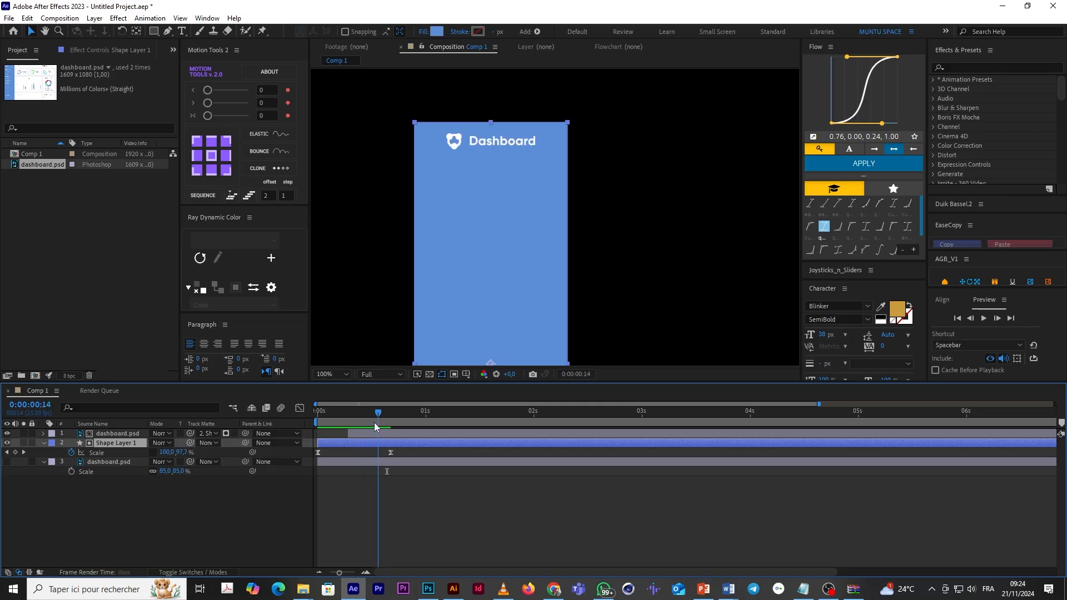
pyautogui.moveTo(364, 425); pyautogui.dragTo(388, 419)
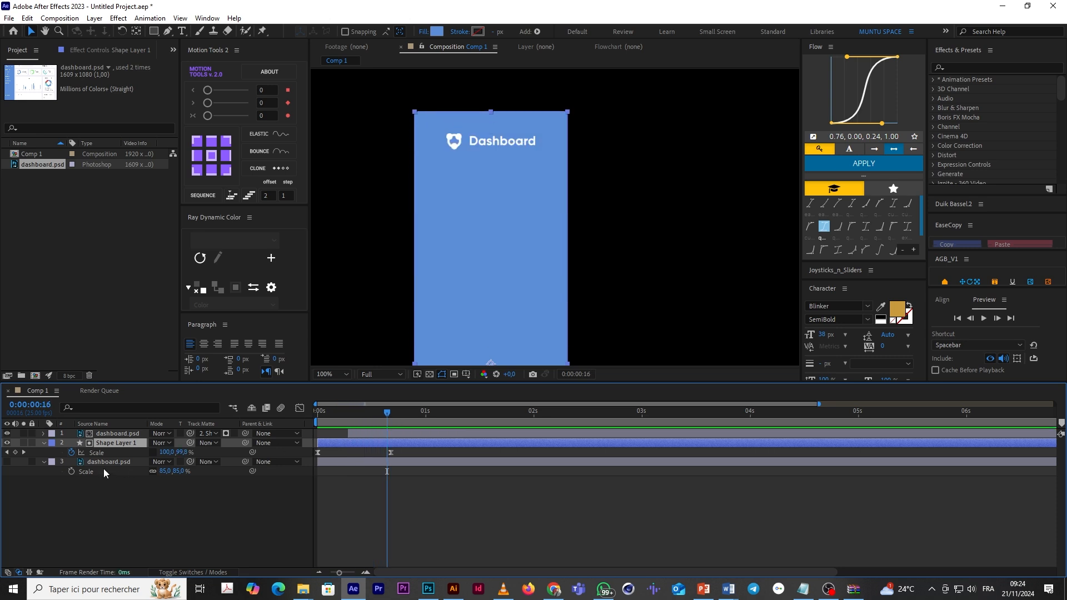
# Step: Change the label color of Shape Layer 1 to Fuchsia
pyautogui.click(51, 444)
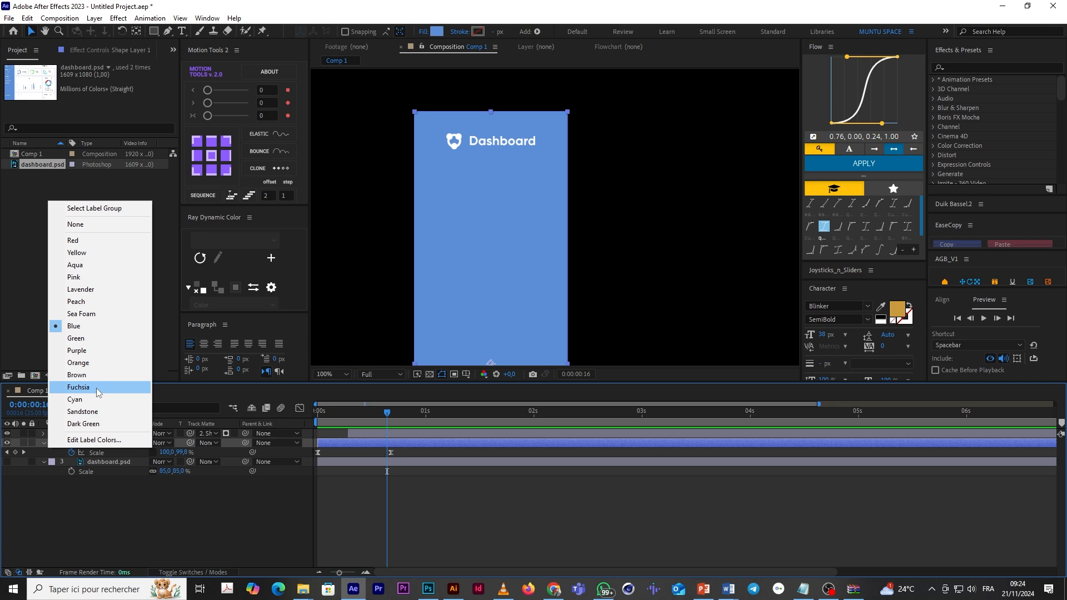
pyautogui.click(79, 388)
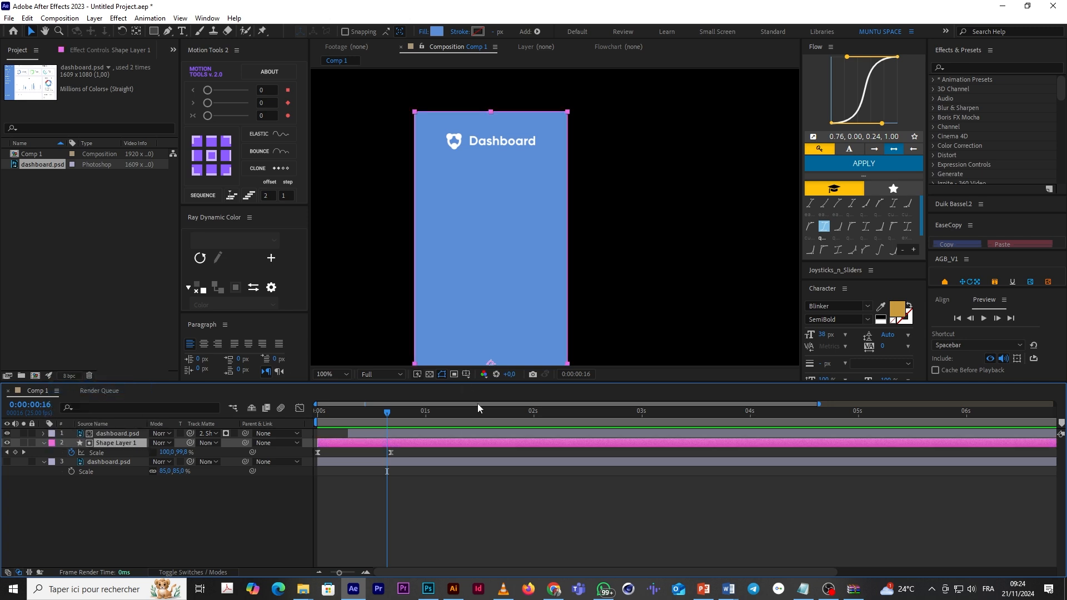
pyautogui.click(397, 491)
# Step: Move the logo layer back to the composition start and add a Position keyframe for it at 0:00:00:17
pyautogui.moveTo(329, 411); pyautogui.dragTo(368, 432)
pyautogui.click(395, 433)
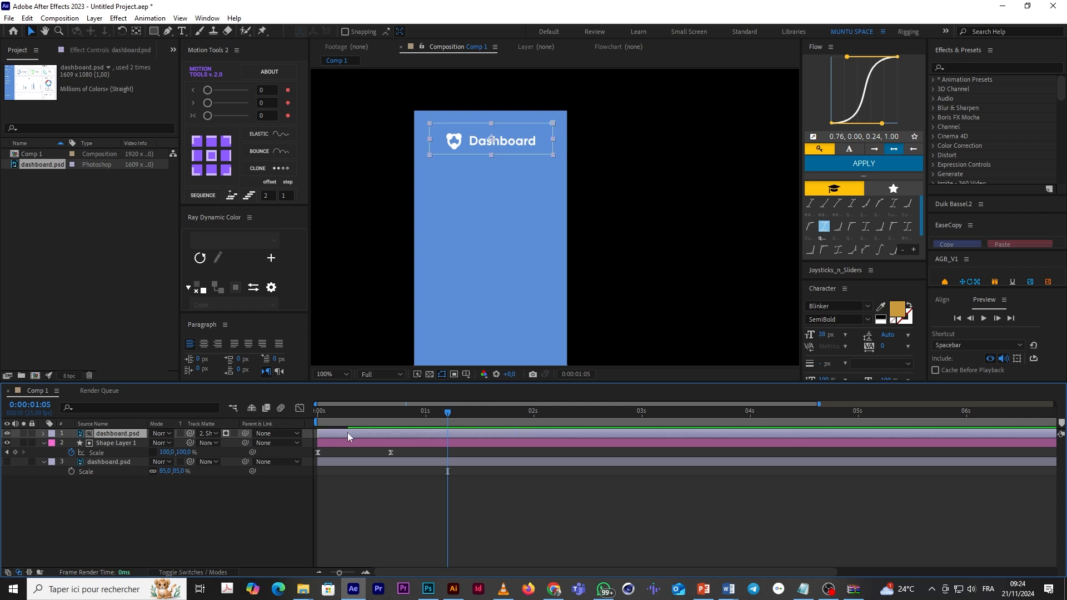
pyautogui.press('p')
pyautogui.moveTo(390, 415); pyautogui.dragTo(390, 421)
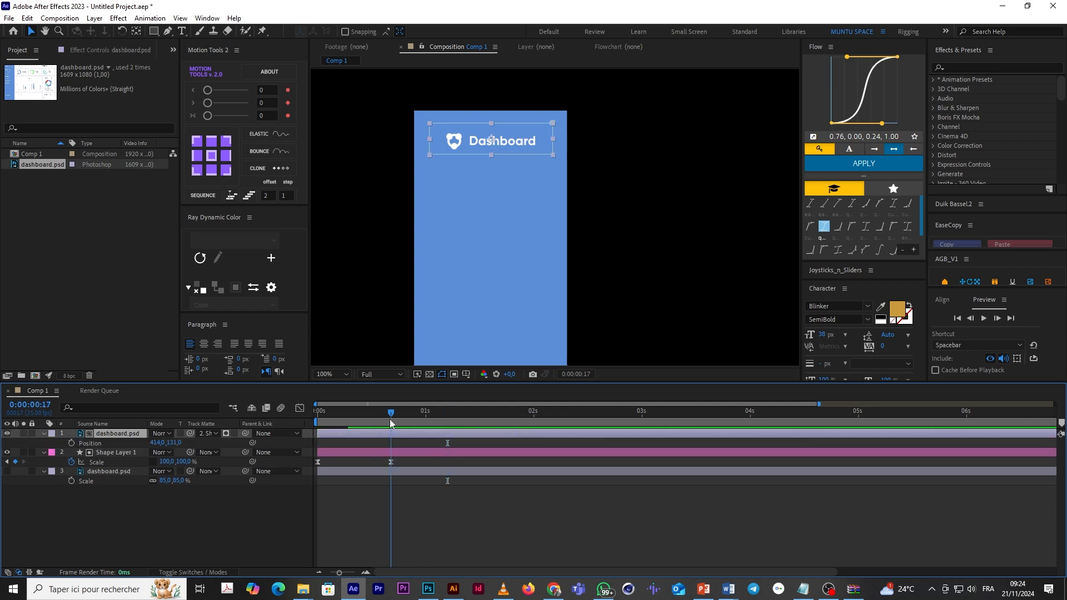
pyautogui.click(72, 443)
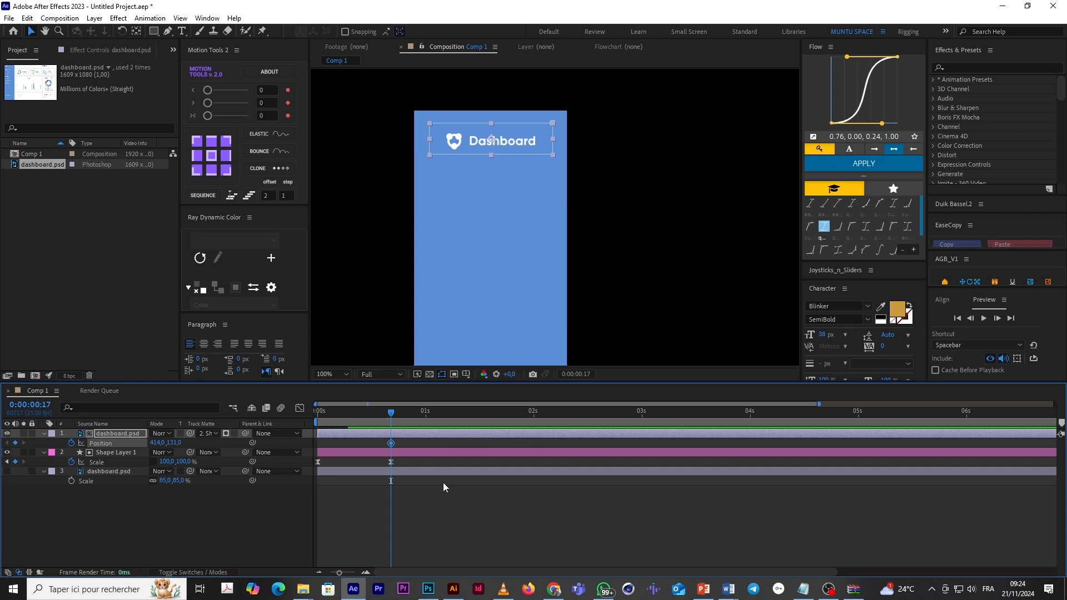
# Step: Open the dashboard.psd footage to review the full dashboard layout, and return to Comp 1
pyautogui.click(416, 483)
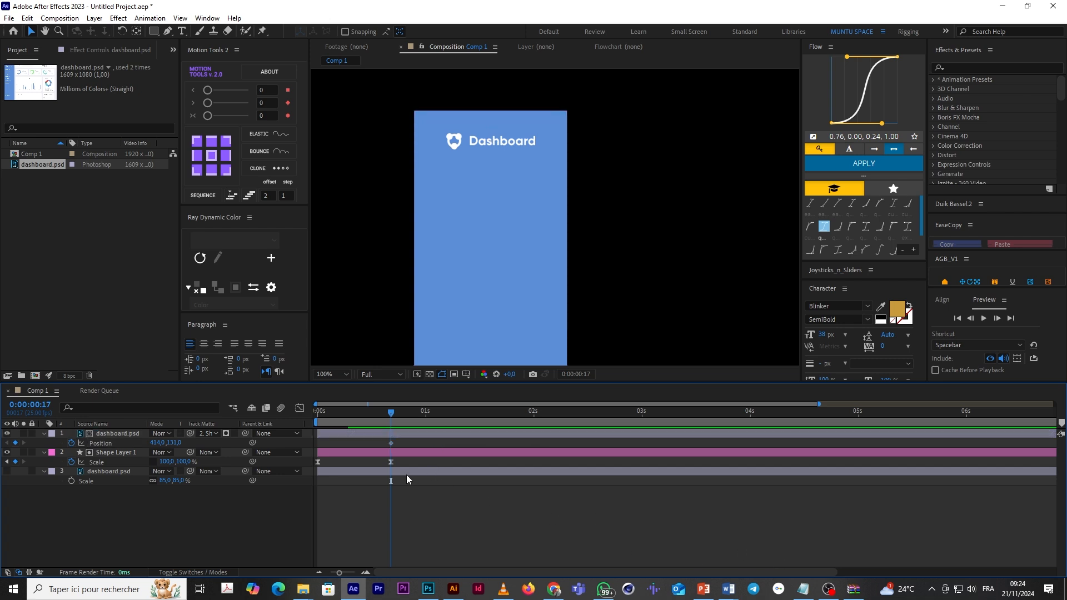
pyautogui.doubleClick(44, 165)
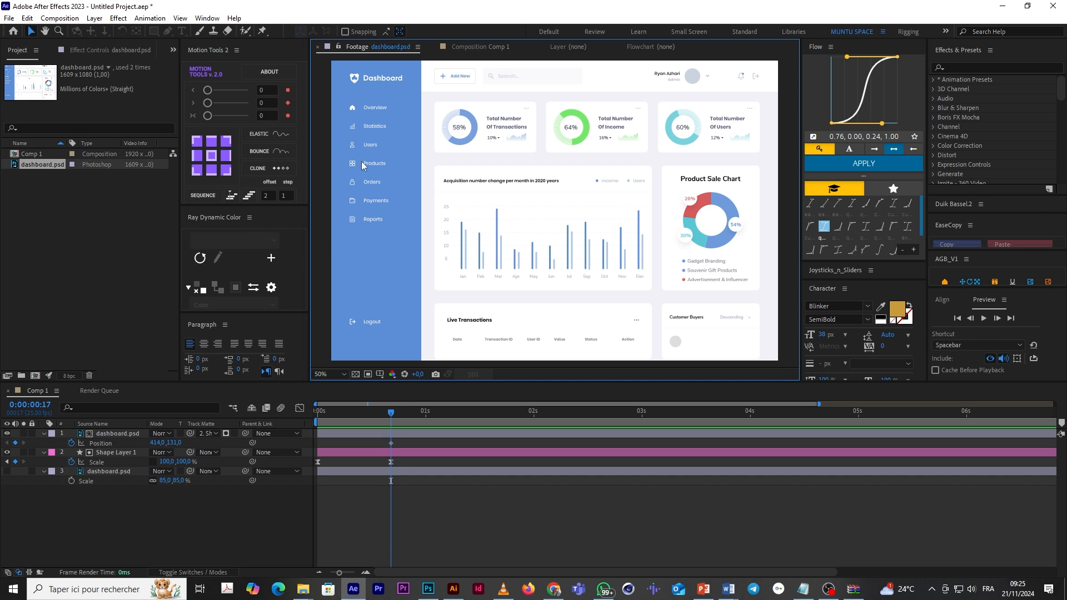
pyautogui.click(379, 459)
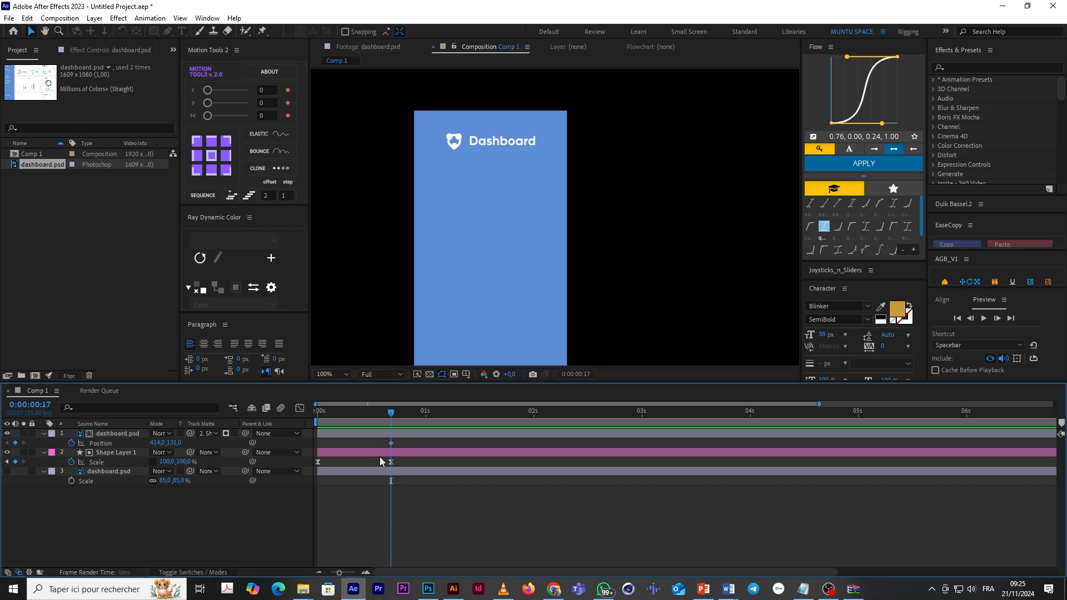
# Step: Enlarge the timeline and keyframe the logo layer's Position at 414, 252 at the composition start
pyautogui.click(378, 434)
pyautogui.moveTo(434, 384); pyautogui.dragTo(422, 358)
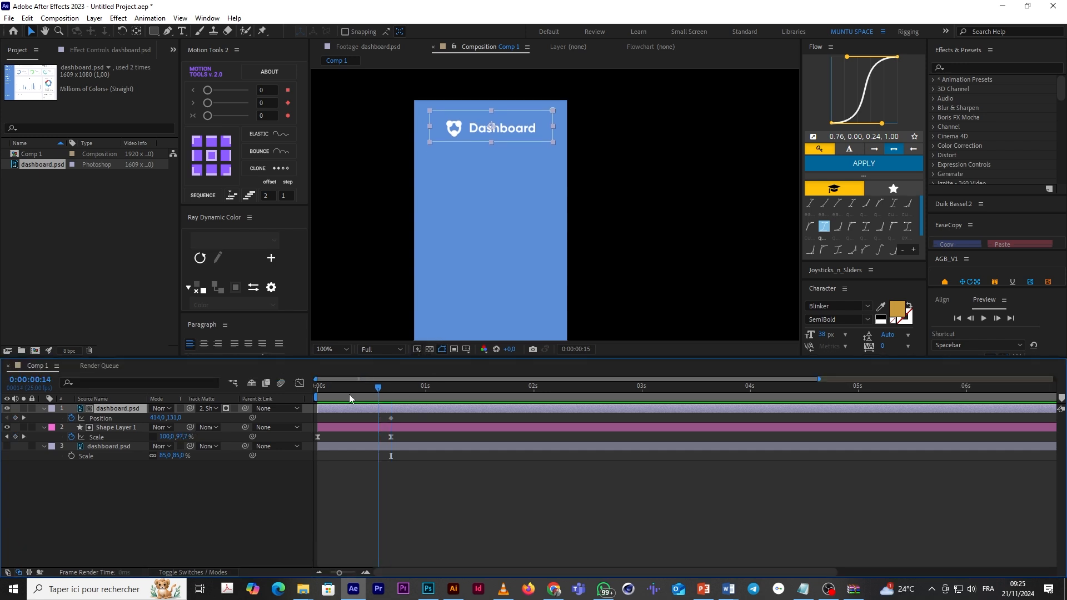
pyautogui.press('Home')
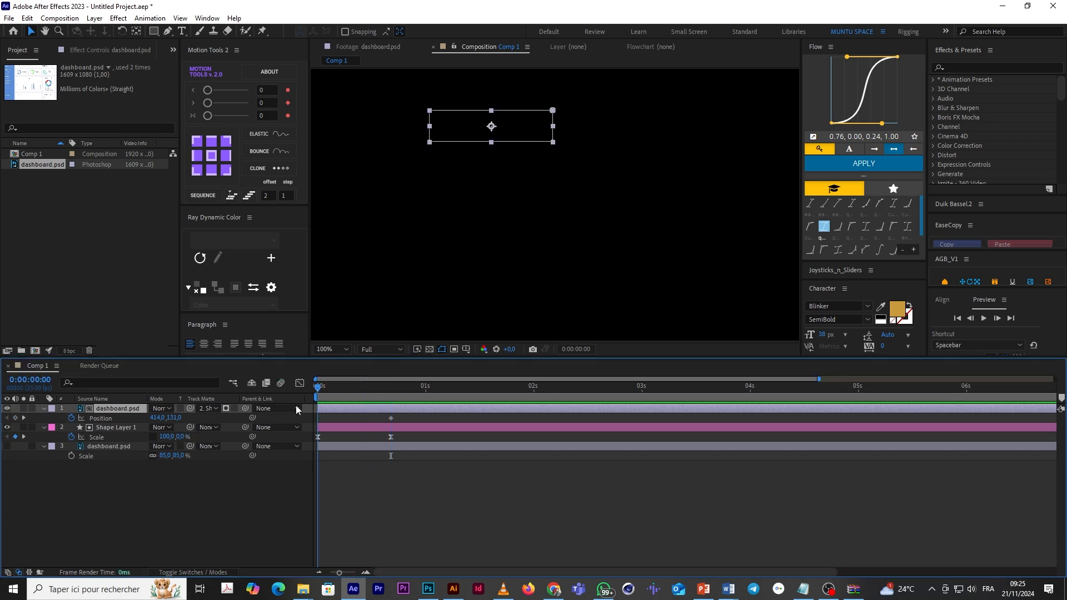
pyautogui.moveTo(174, 418); pyautogui.dragTo(228, 434)
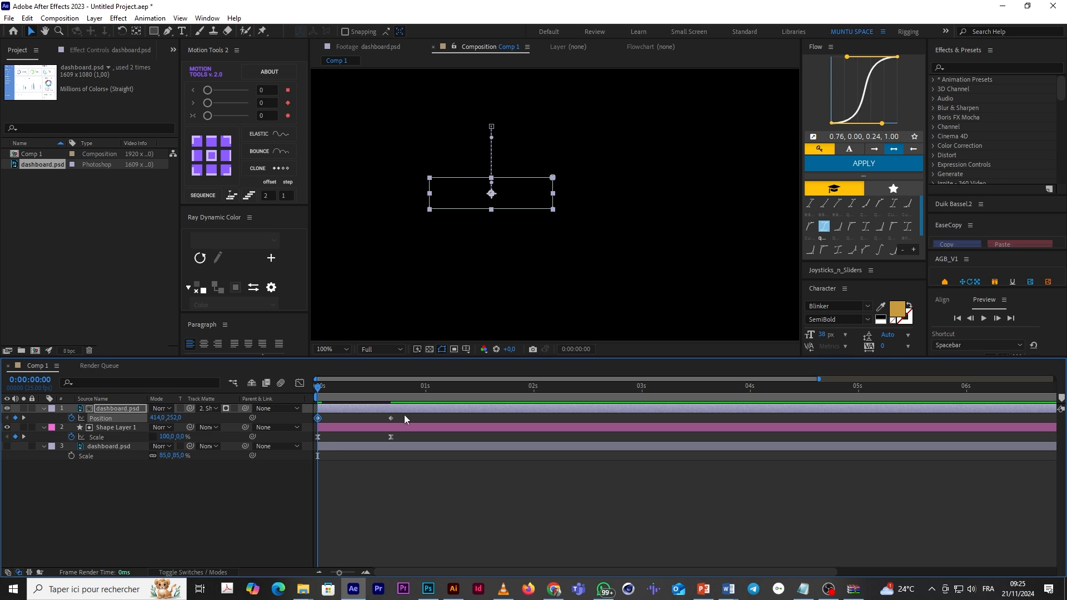
# Step: Shift the logo layer and its Position keyframes 6 frames later and preview the animation
pyautogui.moveTo(378, 414); pyautogui.dragTo(405, 412)
pyautogui.moveTo(337, 387)
pyautogui.mouseDown()
pyautogui.moveTo(405, 387)
pyautogui.moveTo(351, 389)
pyautogui.mouseUp()
pyautogui.press('space')
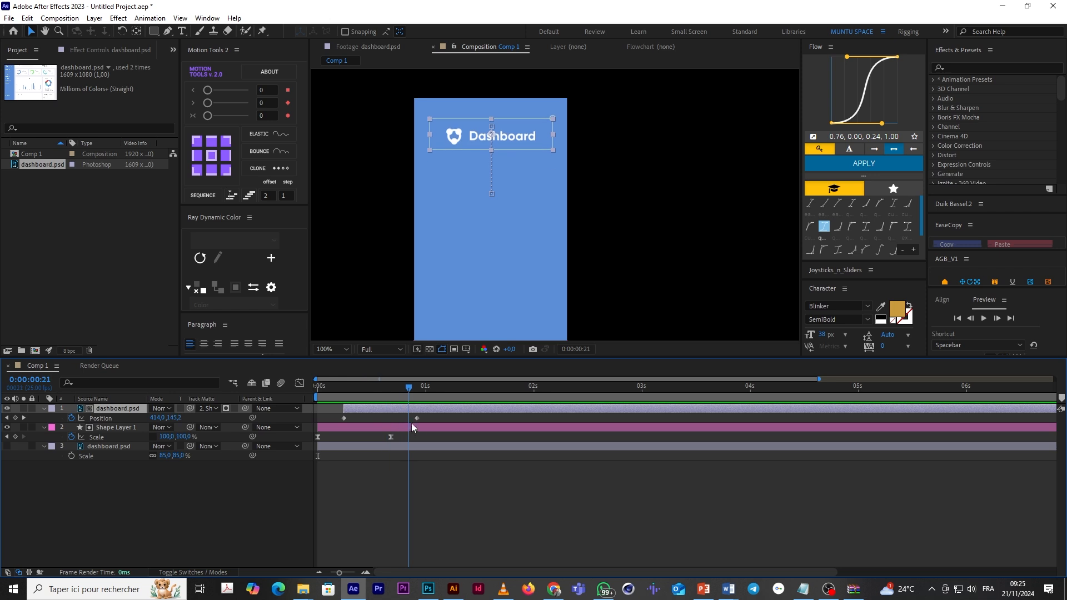
# Step: Apply Easy Ease to both Position keyframes of the logo layer and show their speed curve in the Graph Editor
pyautogui.moveTo(428, 435); pyautogui.dragTo(319, 413)
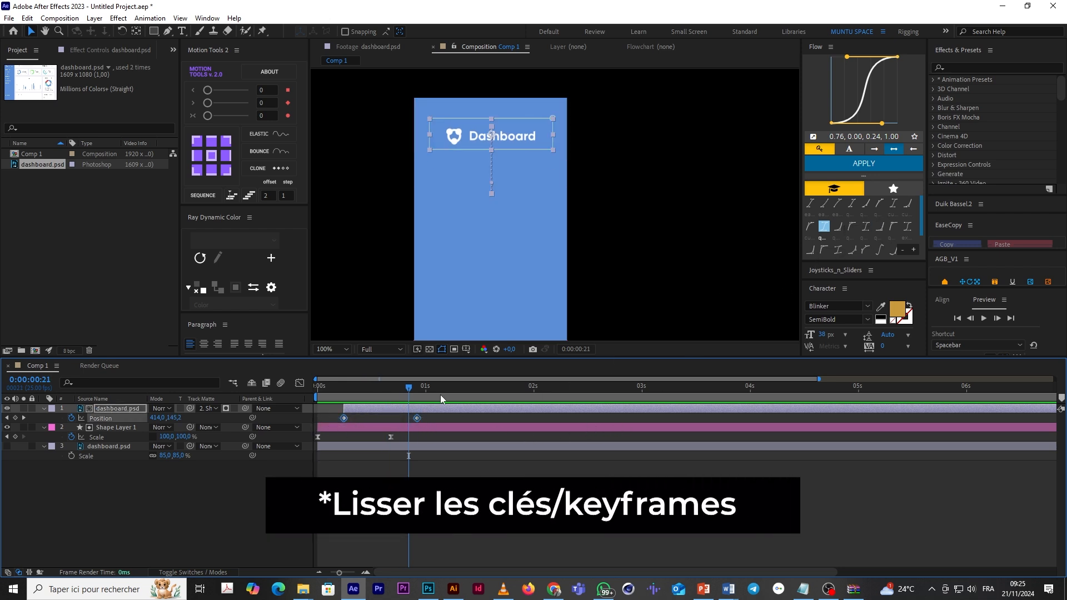
pyautogui.click(417, 389)
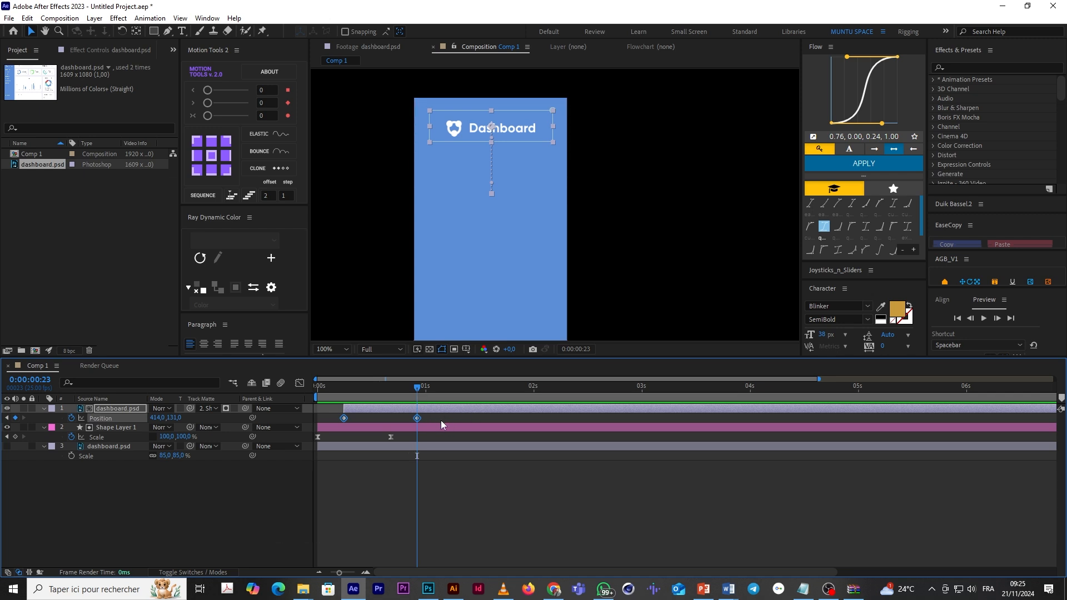
pyautogui.press('F9')
pyautogui.click(300, 383)
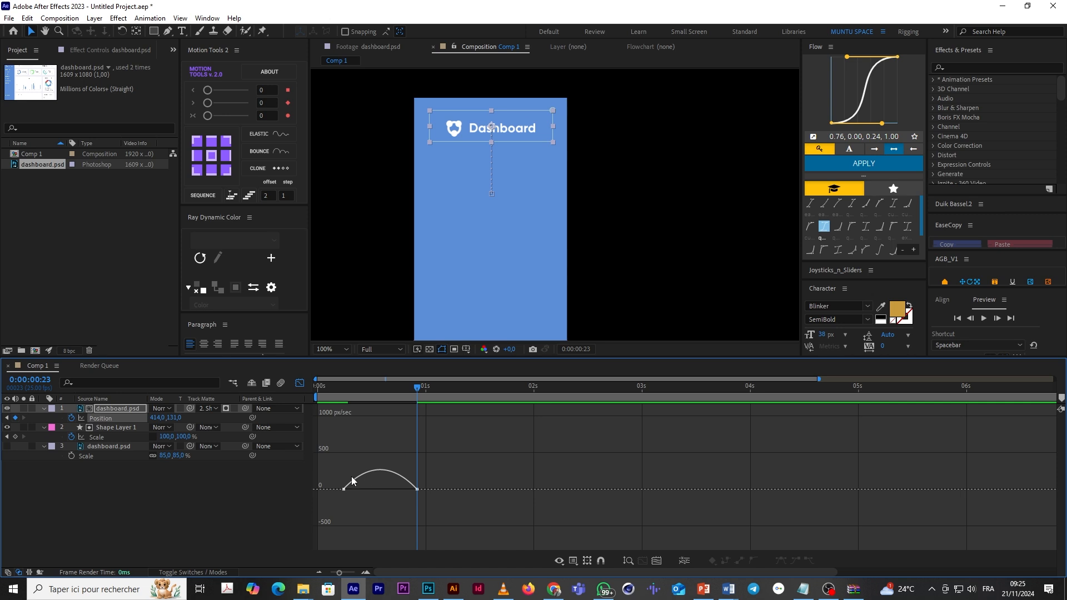
pyautogui.scroll(2, 350, 476)
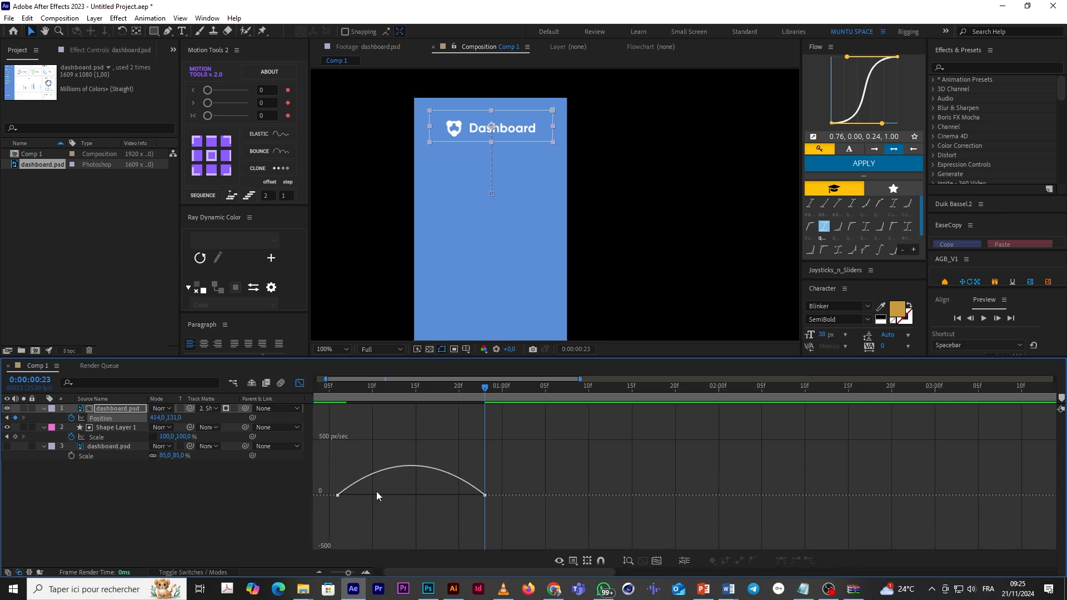
# Step: Lengthen the influence handles of both Position keyframes to shape the speed curve into a steep central peak
pyautogui.moveTo(332, 486); pyautogui.dragTo(392, 498)
pyautogui.press('space')
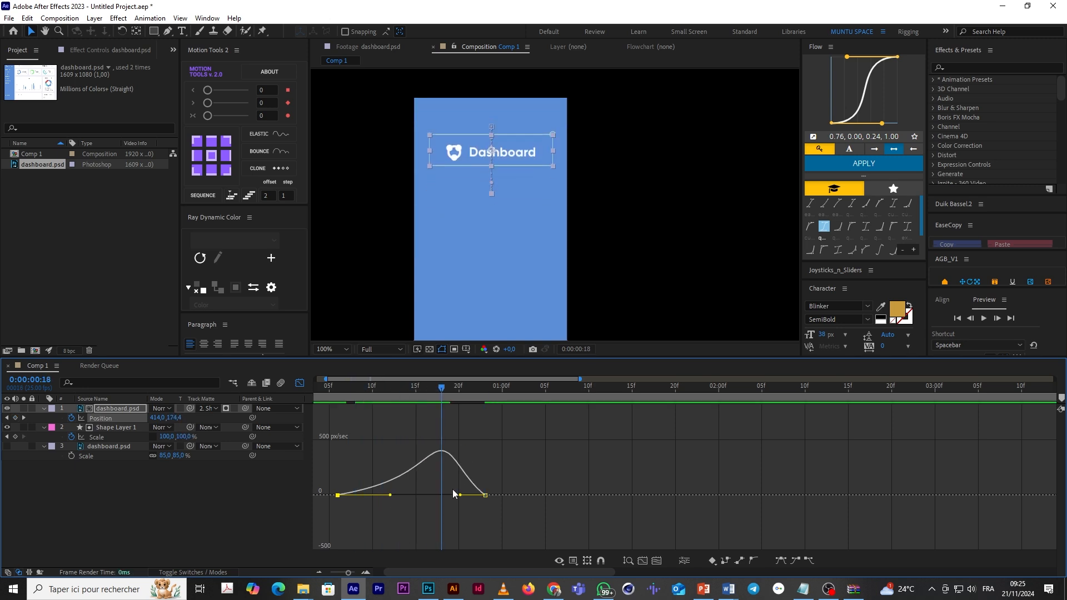
pyautogui.moveTo(461, 496); pyautogui.dragTo(433, 498)
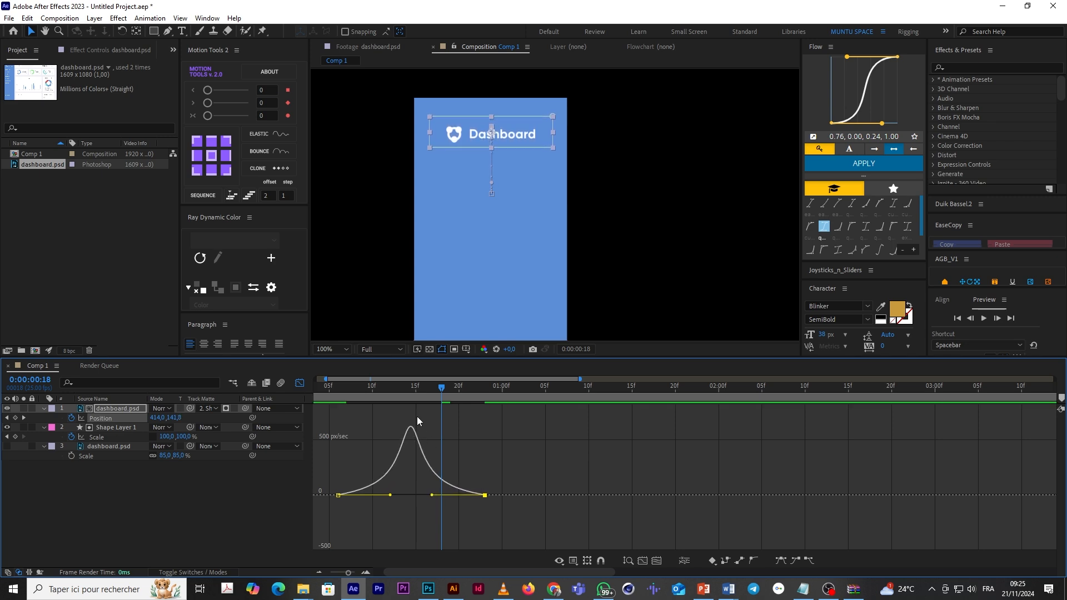
# Step: End the work area just after one second and preview the eased logo and sidebar reveal
pyautogui.click(409, 391)
pyautogui.moveTo(412, 398)
pyautogui.mouseDown()
pyautogui.moveTo(362, 438)
pyautogui.moveTo(343, 439)
pyautogui.moveTo(427, 443)
pyautogui.moveTo(480, 472)
pyautogui.moveTo(456, 458)
pyautogui.moveTo(515, 452)
pyautogui.moveTo(511, 445)
pyautogui.mouseUp()
pyautogui.press('n')
pyautogui.press('space')
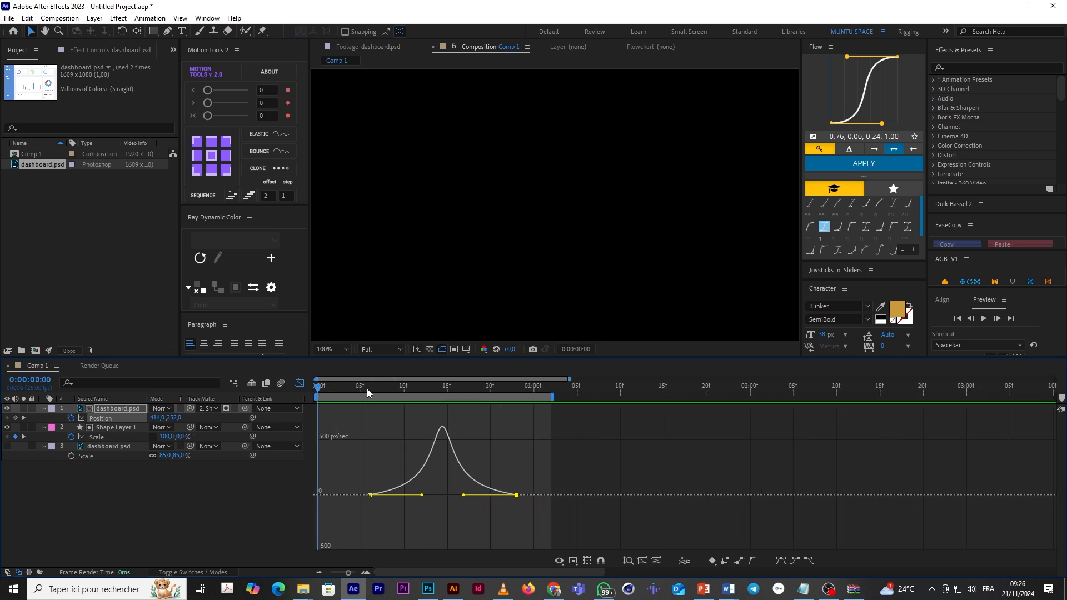
pyautogui.press('space')
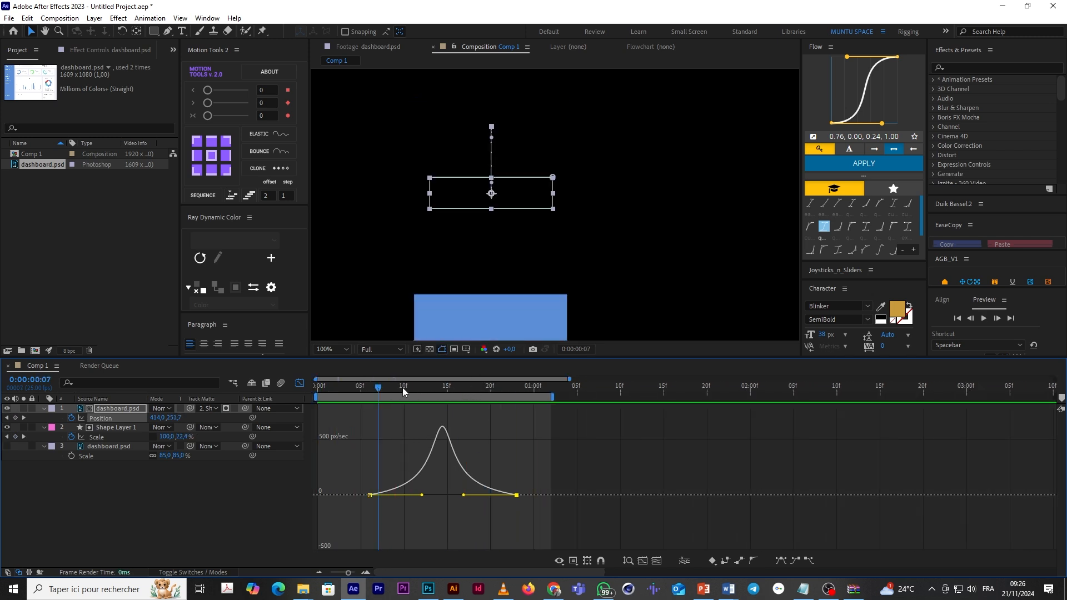
pyautogui.click(335, 349)
pyautogui.click(354, 374)
pyautogui.press('space')
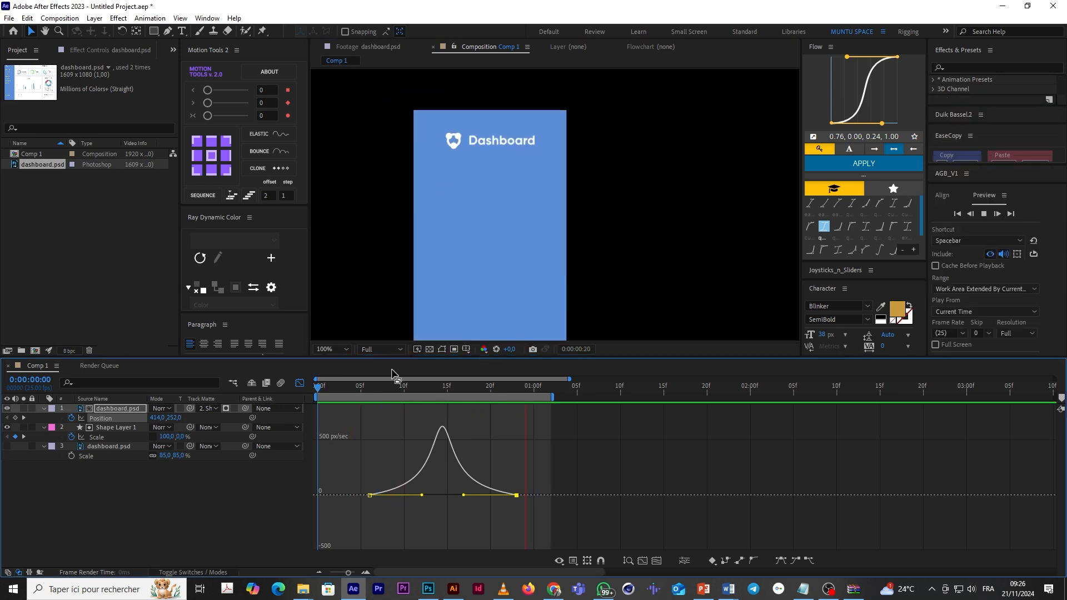
# Step: Animate the logo layer's Opacity from 0% at frame 10 to 100% at frame 15 and preview the fade
pyautogui.press('space')
pyautogui.click(300, 384)
pyautogui.moveTo(362, 393); pyautogui.dragTo(404, 405)
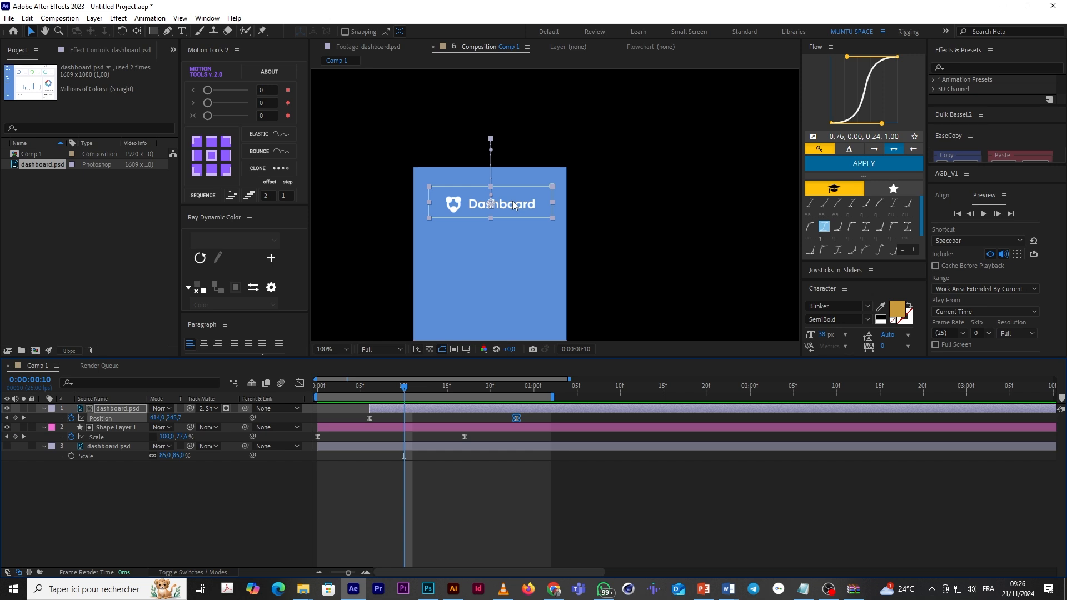
pyautogui.press('t')
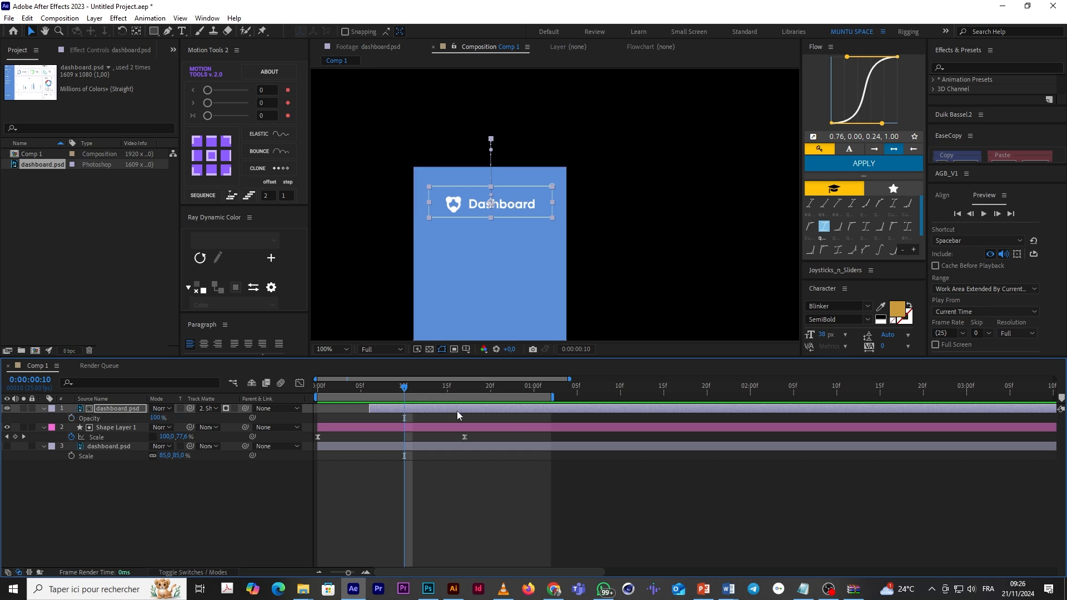
pyautogui.click(71, 418)
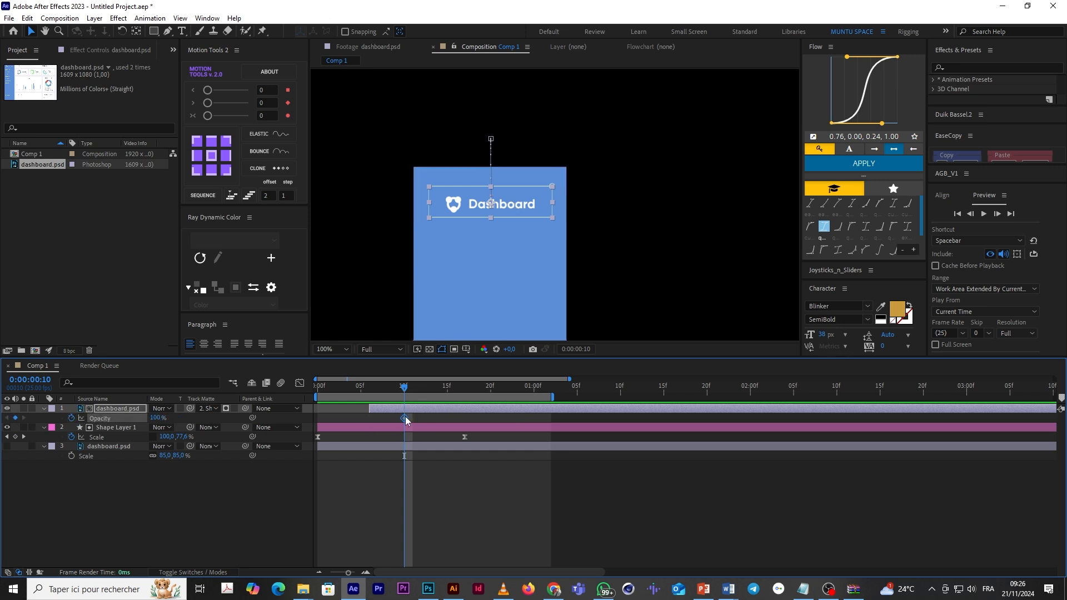
pyautogui.moveTo(404, 418); pyautogui.dragTo(447, 424)
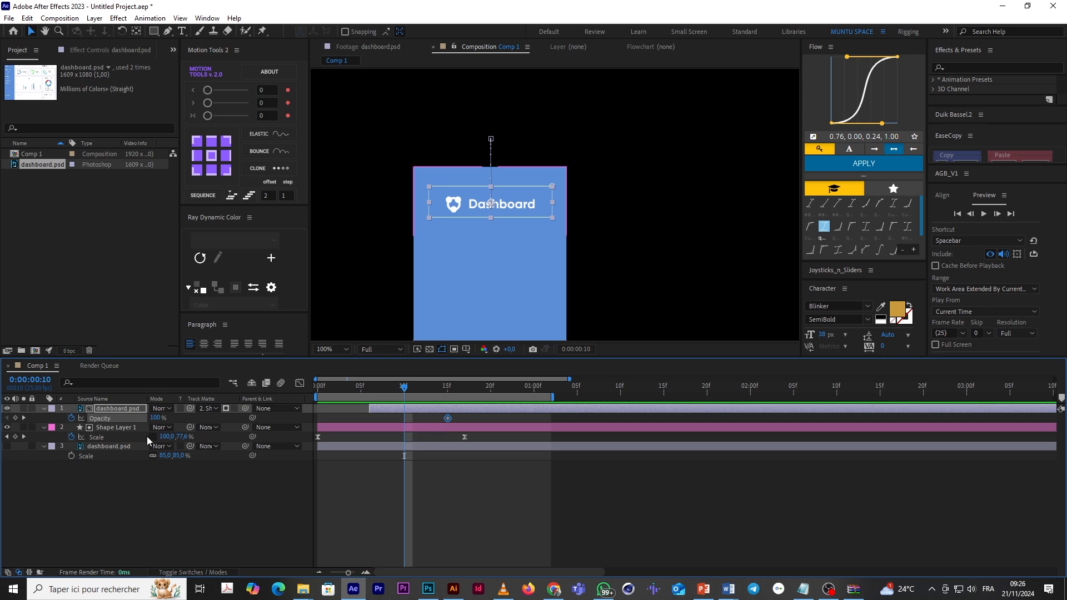
pyautogui.moveTo(143, 418); pyautogui.dragTo(26, 437)
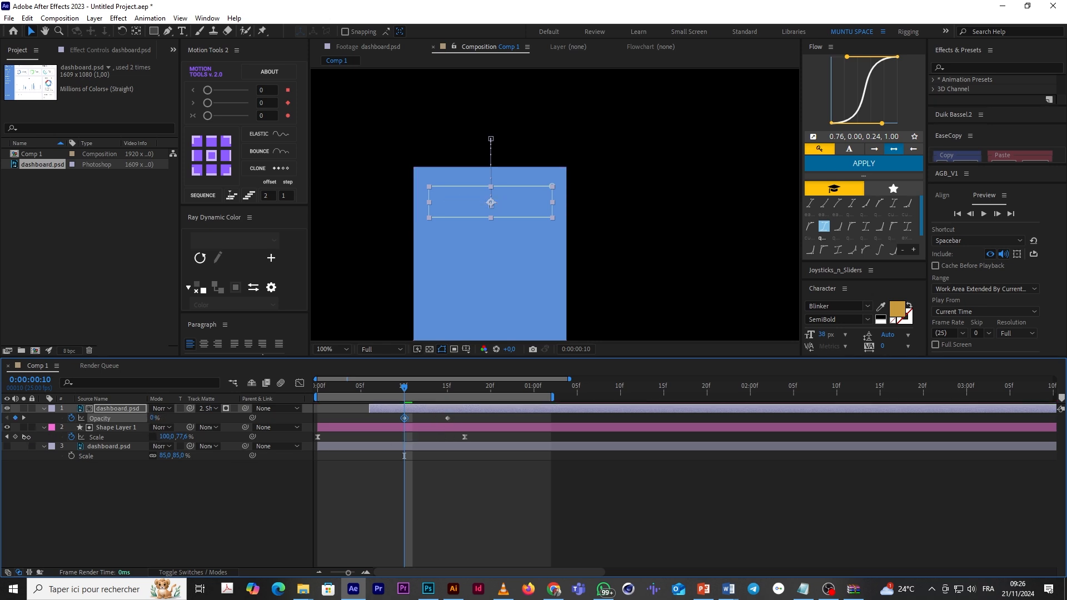
pyautogui.press('space')
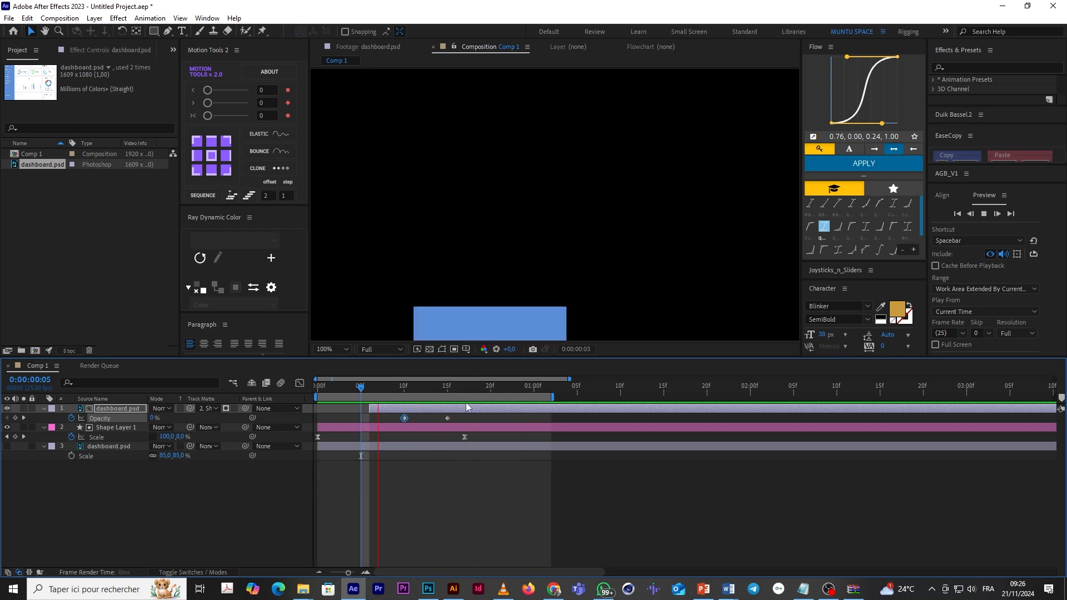
pyautogui.press('space')
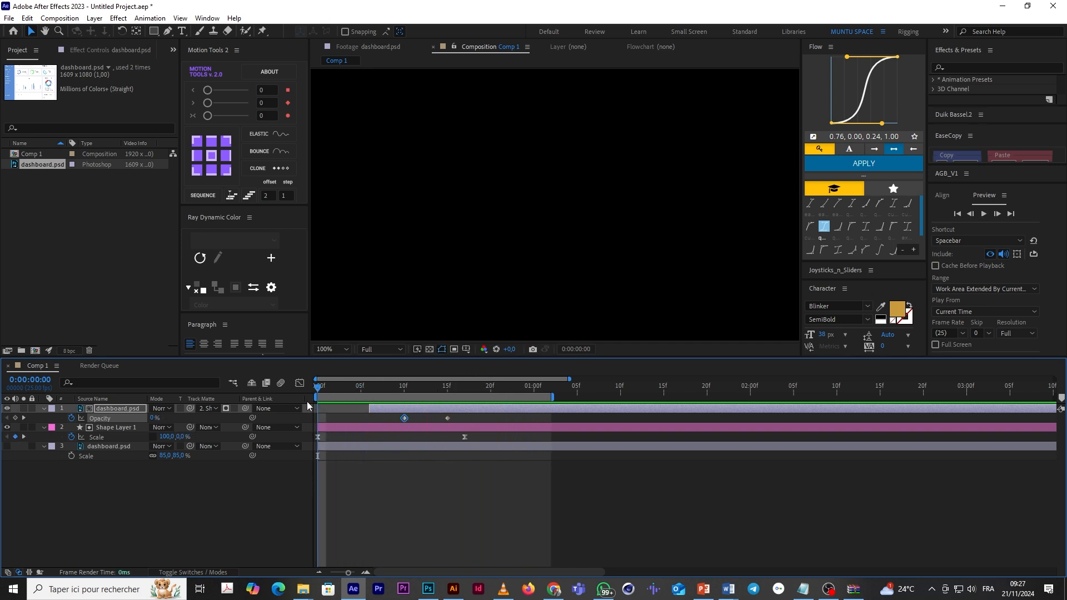
# Step: Shift the logo layer and its keyframes three frames earlier so that the layer starts at frame 3
pyautogui.press('=')
pyautogui.moveTo(339, 397); pyautogui.dragTo(526, 425)
pyautogui.click(528, 429)
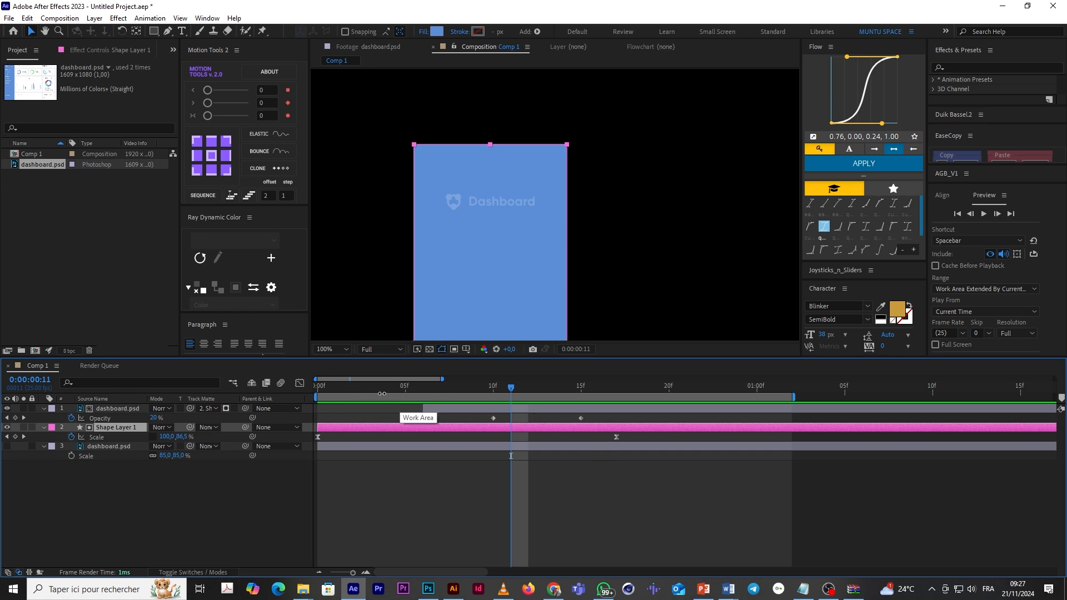
pyautogui.moveTo(467, 409); pyautogui.dragTo(422, 413)
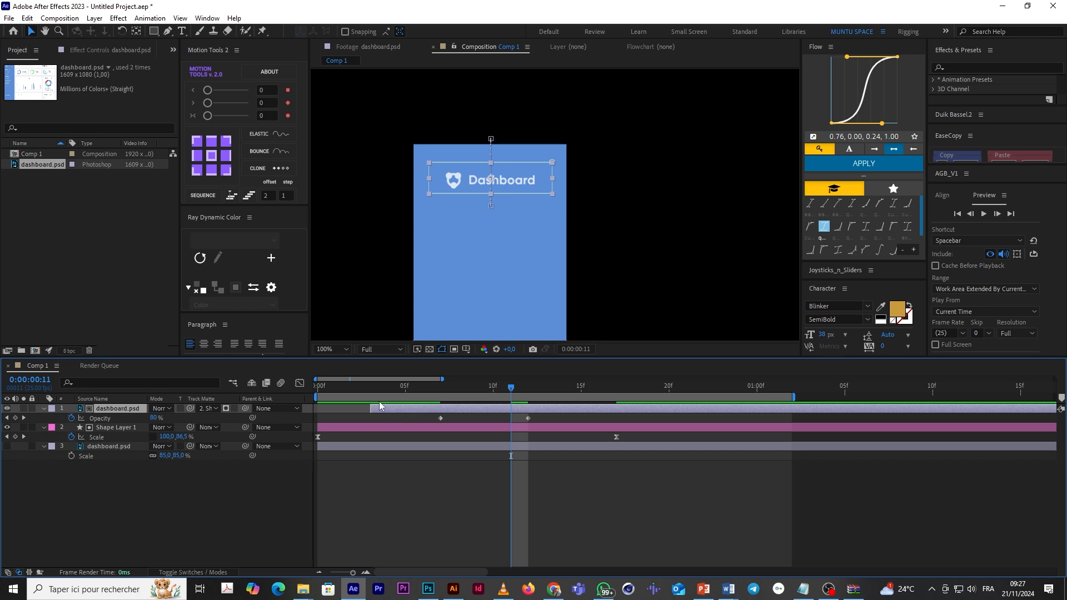
# Step: Move the logo layer one more frame earlier to start at frame 2 and preview the reveal
pyautogui.press('Home')
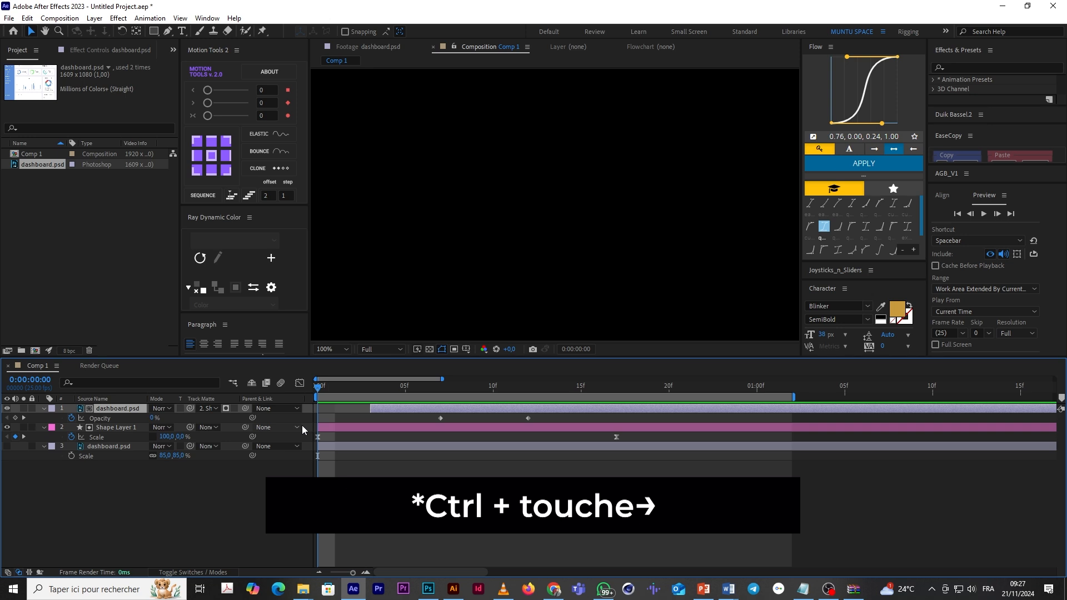
pyautogui.hotkey('ctrl', 'Right')
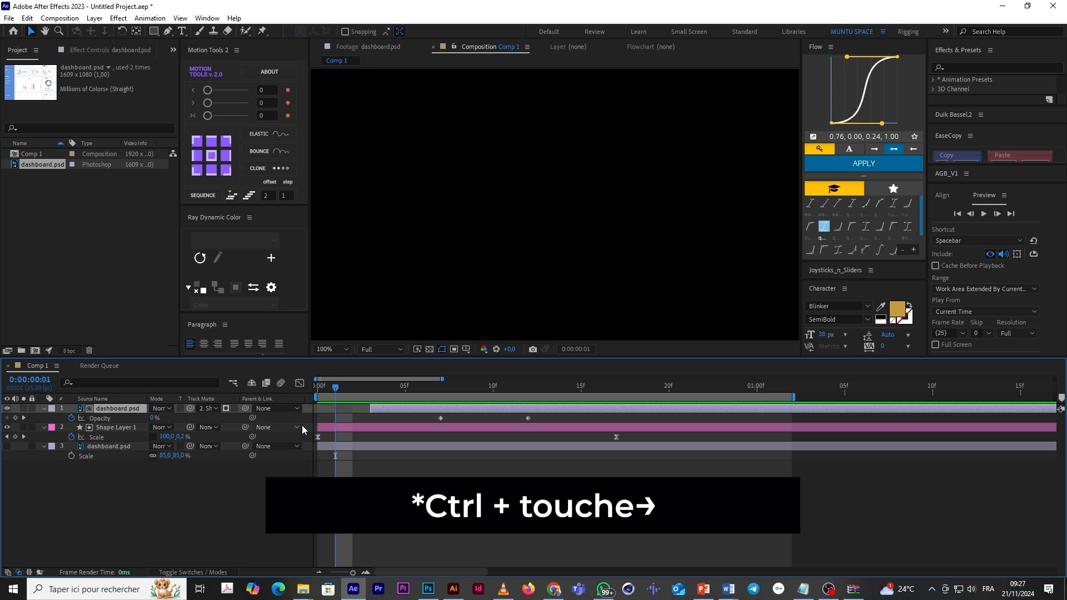
pyautogui.hotkey('ctrl', 'Right')
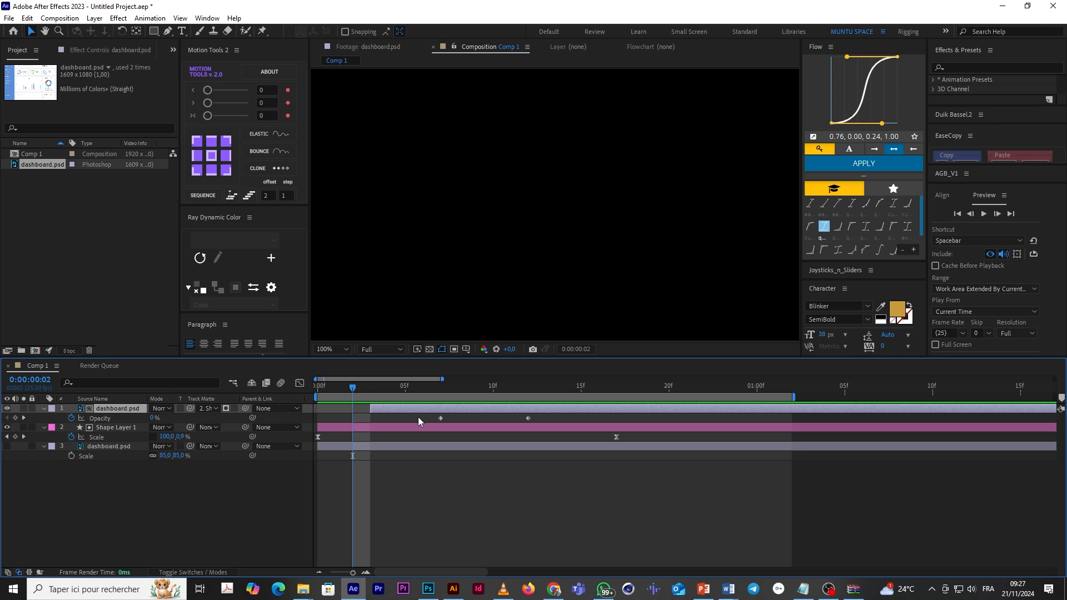
pyautogui.moveTo(412, 408); pyautogui.dragTo(399, 408)
pyautogui.press('Home')
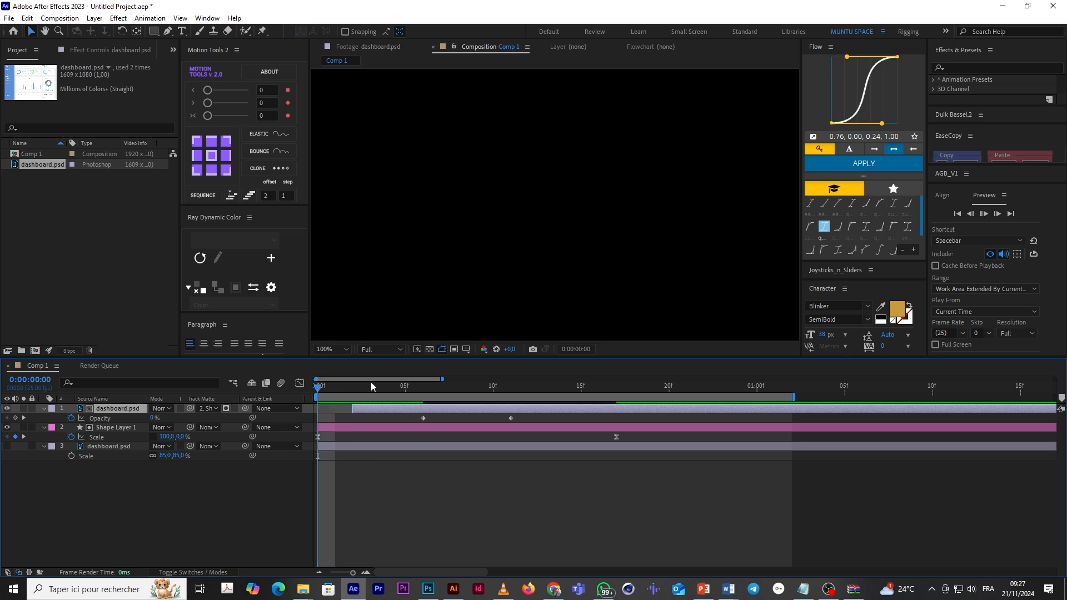
pyautogui.press('space')
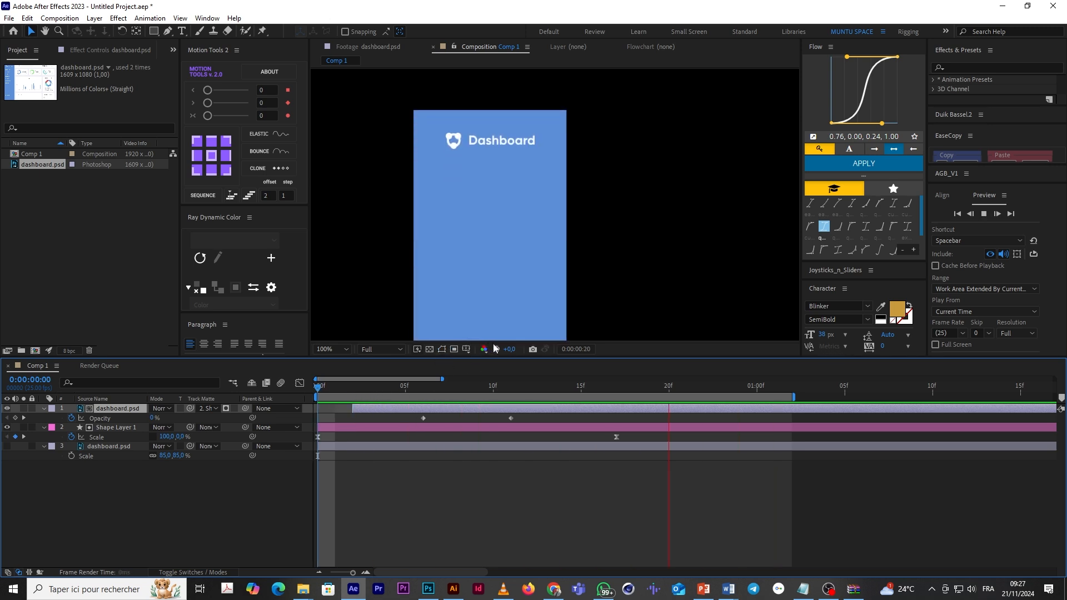
pyautogui.press('space')
# Step: Show the logo layer's Position alongside Opacity, move its last Position keyframe to frame 24, and preview the slower move
pyautogui.press('-')
pyautogui.press('-')
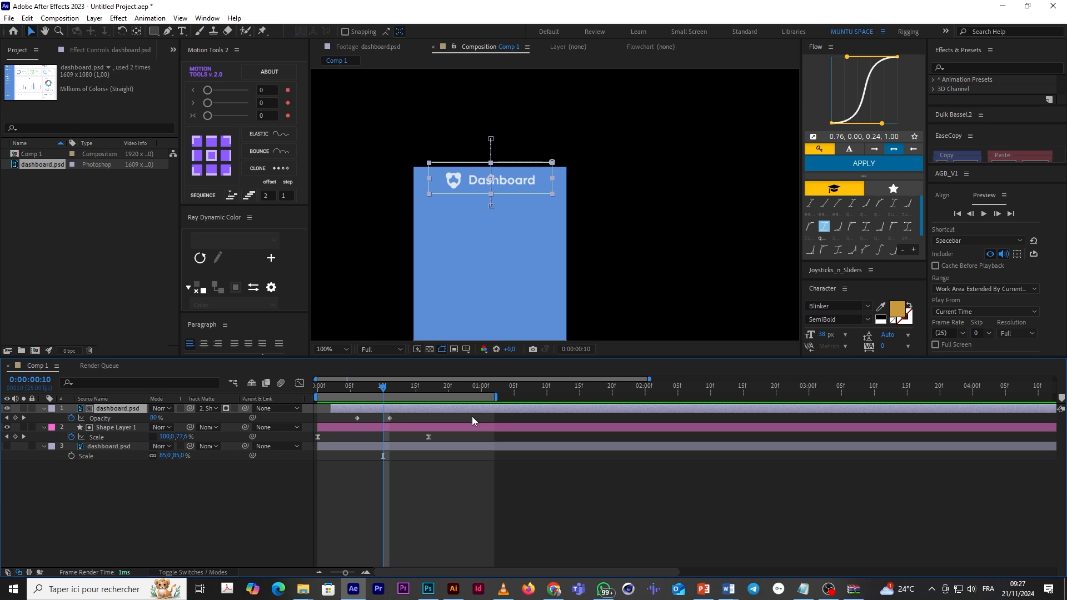
pyautogui.hotkey('shift', 'p')
pyautogui.moveTo(441, 418); pyautogui.dragTo(475, 423)
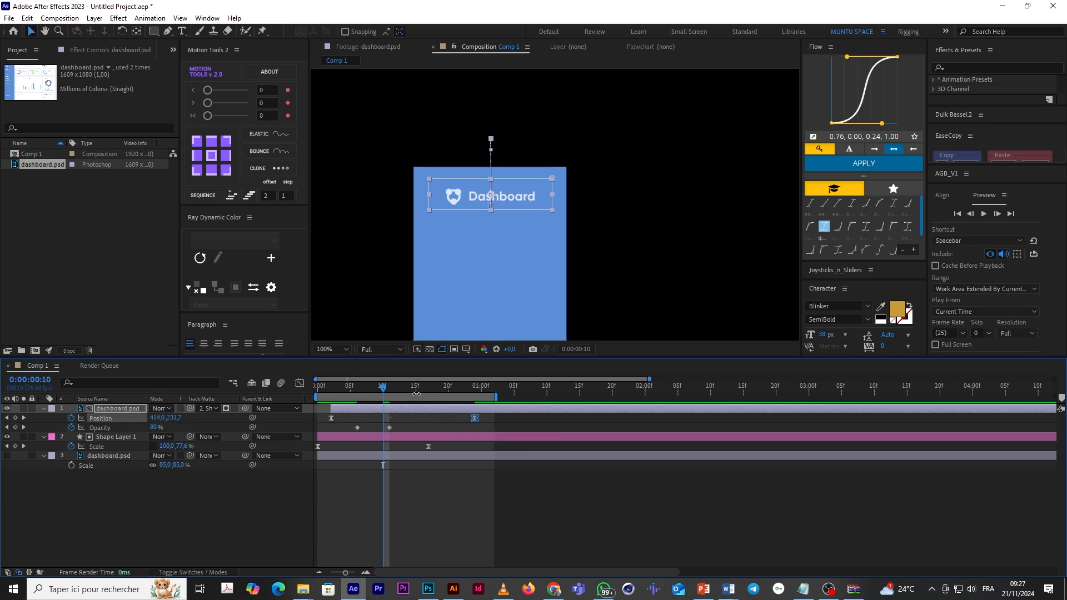
pyautogui.moveTo(381, 390); pyautogui.dragTo(298, 396)
pyautogui.press('space')
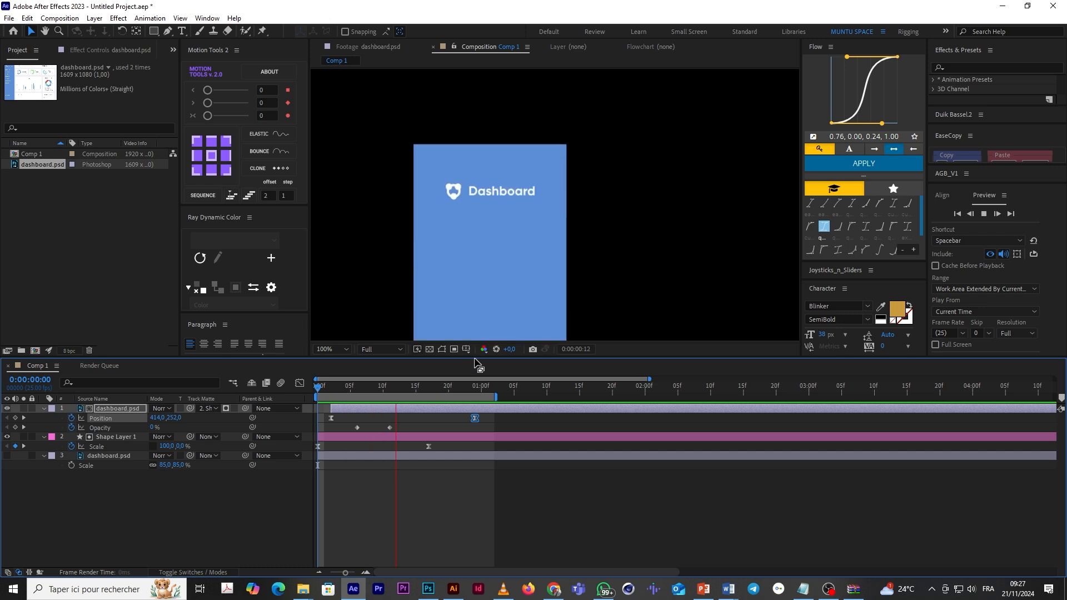
pyautogui.press('space')
# Step: Shift both Opacity keyframes of the logo layer two frames later and preview the fade timing
pyautogui.moveTo(395, 430); pyautogui.dragTo(370, 428)
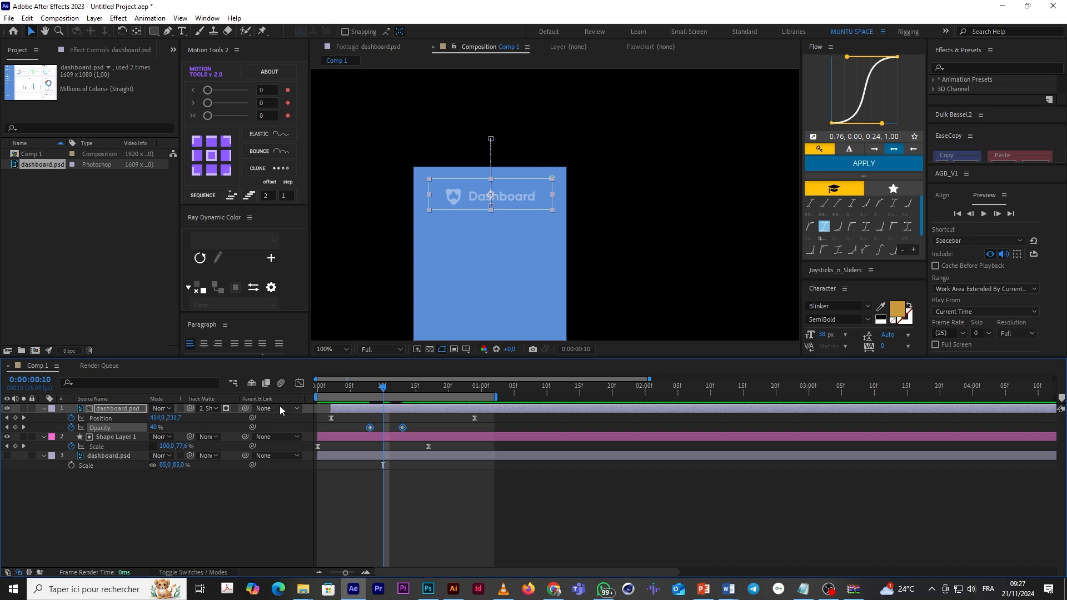
pyautogui.press('space')
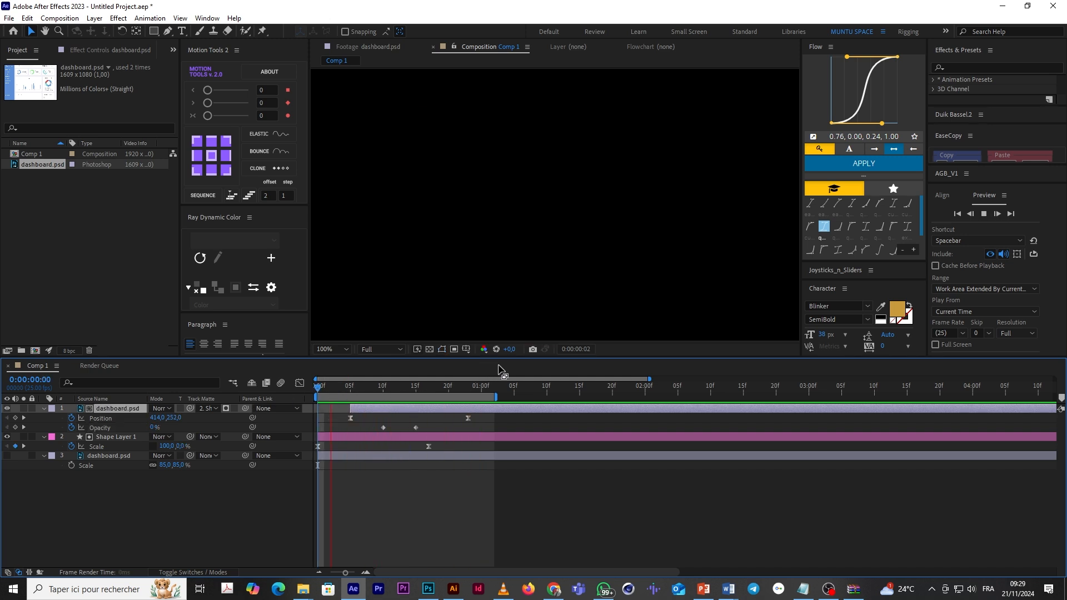
pyautogui.press('space')
# Step: Extend the work area to just before two seconds and preview the animation with the whole composition fitted in view
pyautogui.moveTo(532, 402); pyautogui.dragTo(634, 401)
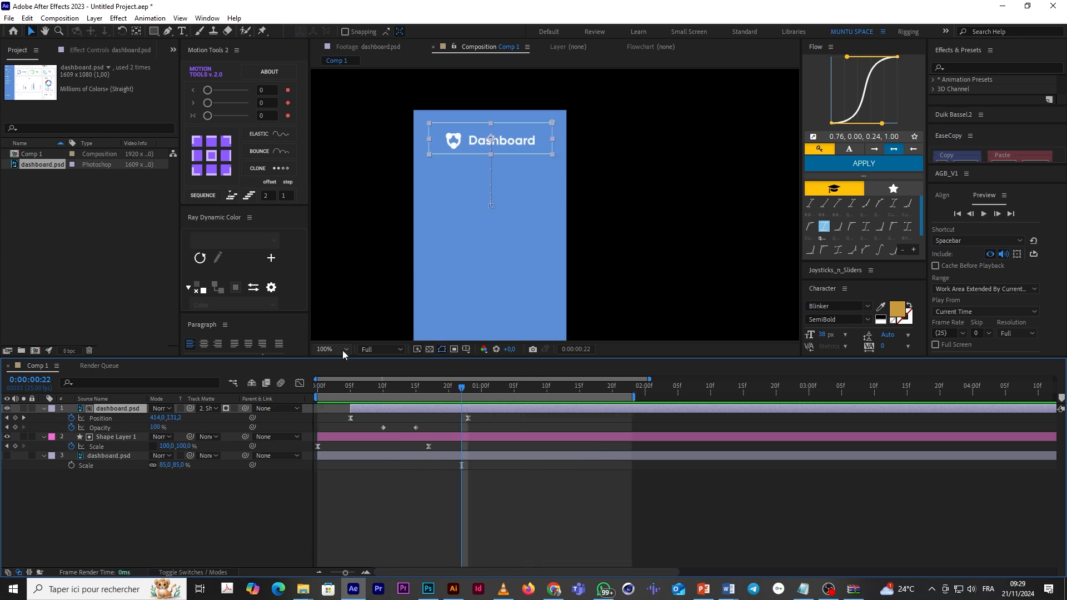
pyautogui.click(343, 350)
pyautogui.click(342, 363)
pyautogui.click(464, 489)
pyautogui.press('Home')
pyautogui.press('space')
pyautogui.press('space')
# Step: Duplicate the logo layer and delete Mask 1 from the copy at about 1:09
pyautogui.click(495, 408)
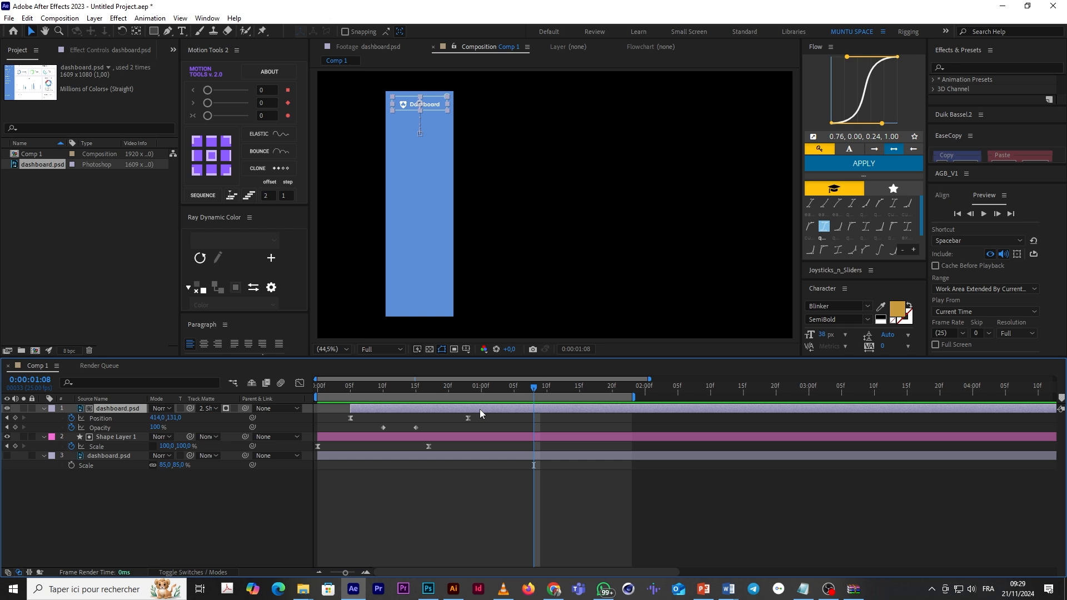
pyautogui.hotkey('ctrl', 'd')
pyautogui.click(350, 393)
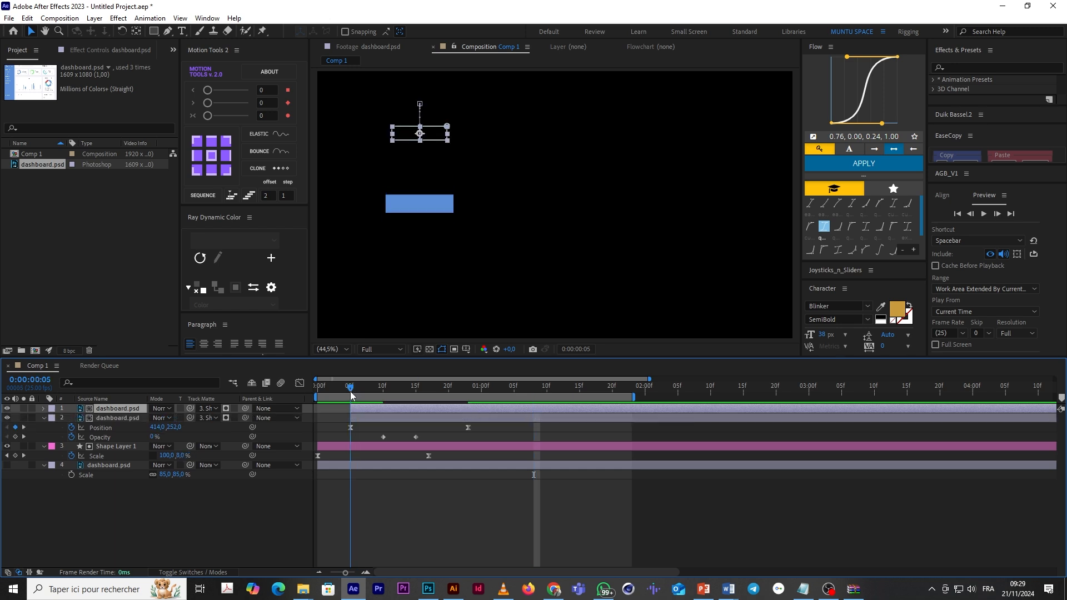
pyautogui.moveTo(351, 394); pyautogui.dragTo(541, 407)
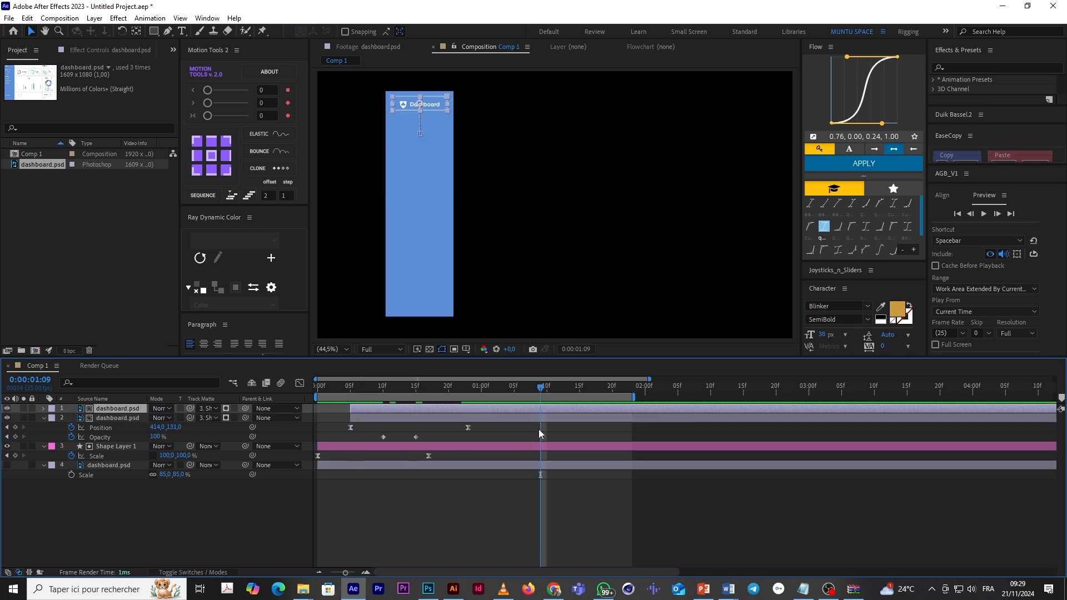
pyautogui.click(543, 409)
pyautogui.press('m')
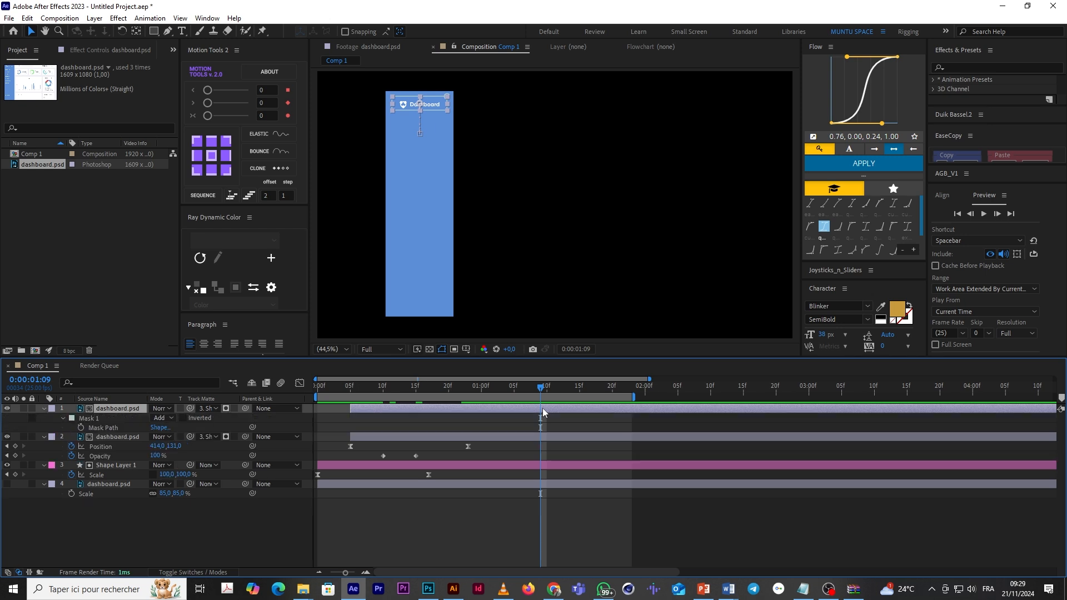
pyautogui.click(86, 420)
pyautogui.press('Delete')
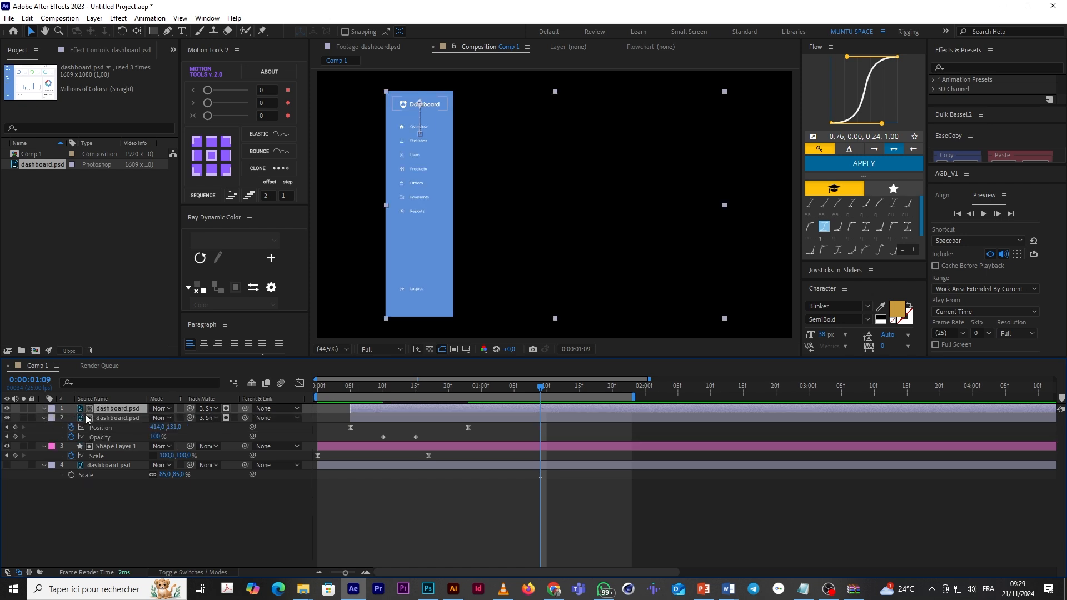
# Step: Draw a rectangular mask around the Overview item and its house icon on the duplicated layer, and center the layer's anchor point
pyautogui.press('/')
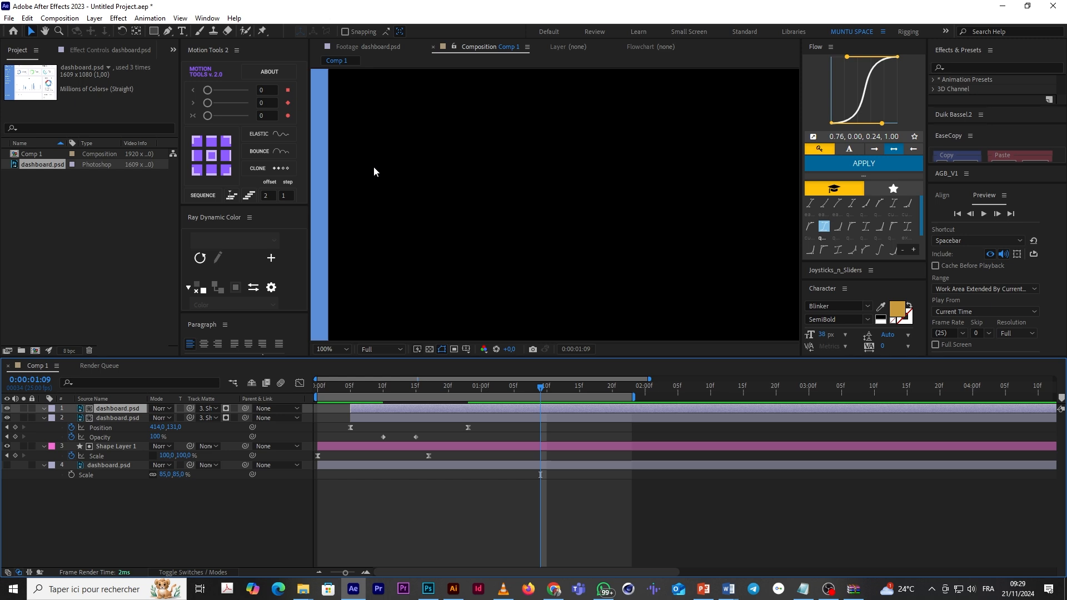
pyautogui.press('h')
pyautogui.moveTo(374, 166); pyautogui.dragTo(548, 296)
pyautogui.moveTo(402, 179); pyautogui.dragTo(539, 234)
pyautogui.scroll(1, 449, 241)
pyautogui.click(153, 33)
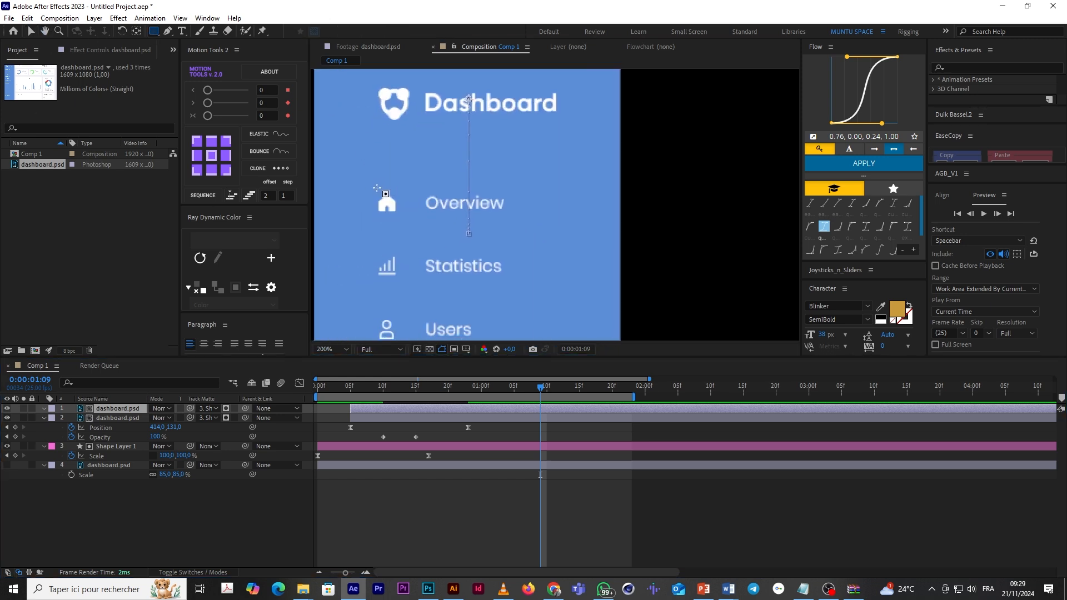
pyautogui.moveTo(369, 184); pyautogui.dragTo(524, 221)
pyautogui.click(518, 429)
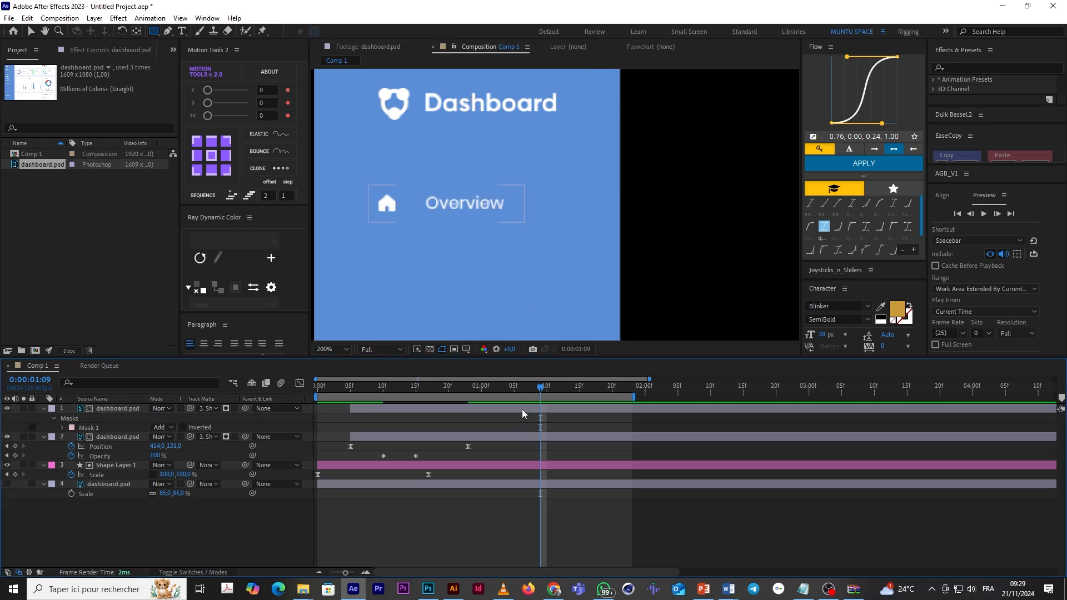
pyautogui.click(212, 157)
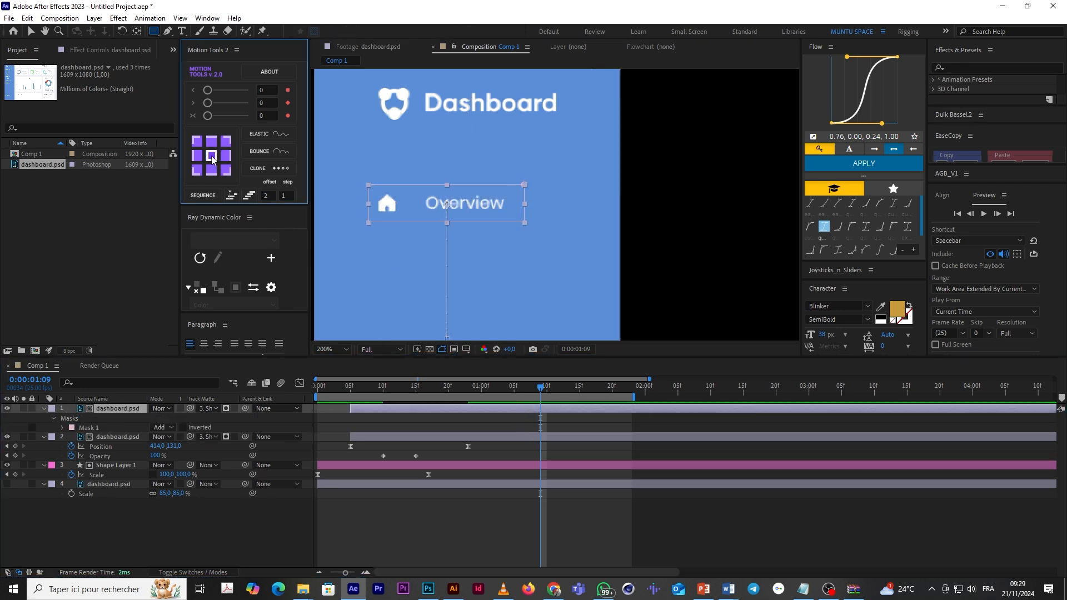
pyautogui.press('v')
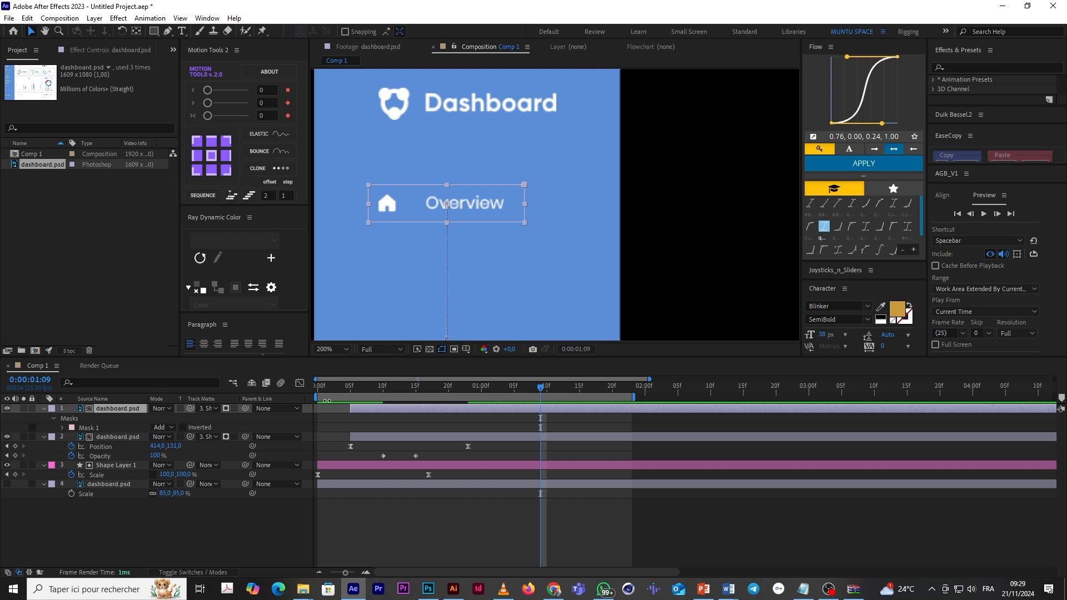
# Step: Examine the timing of the Overview item against the logo and sidebar reveal by scrubbing and previewing the animation
pyautogui.click(337, 337)
pyautogui.click(339, 350)
pyautogui.click(341, 360)
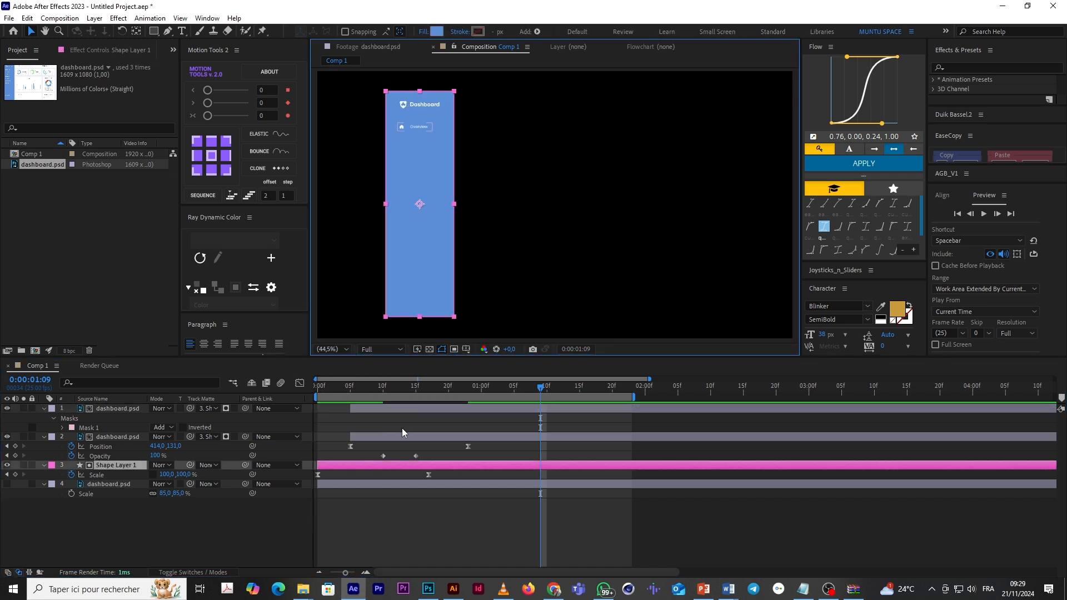
pyautogui.click(347, 432)
pyautogui.moveTo(350, 391); pyautogui.dragTo(475, 402)
pyautogui.click(508, 426)
pyautogui.click(499, 412)
pyautogui.click(464, 420)
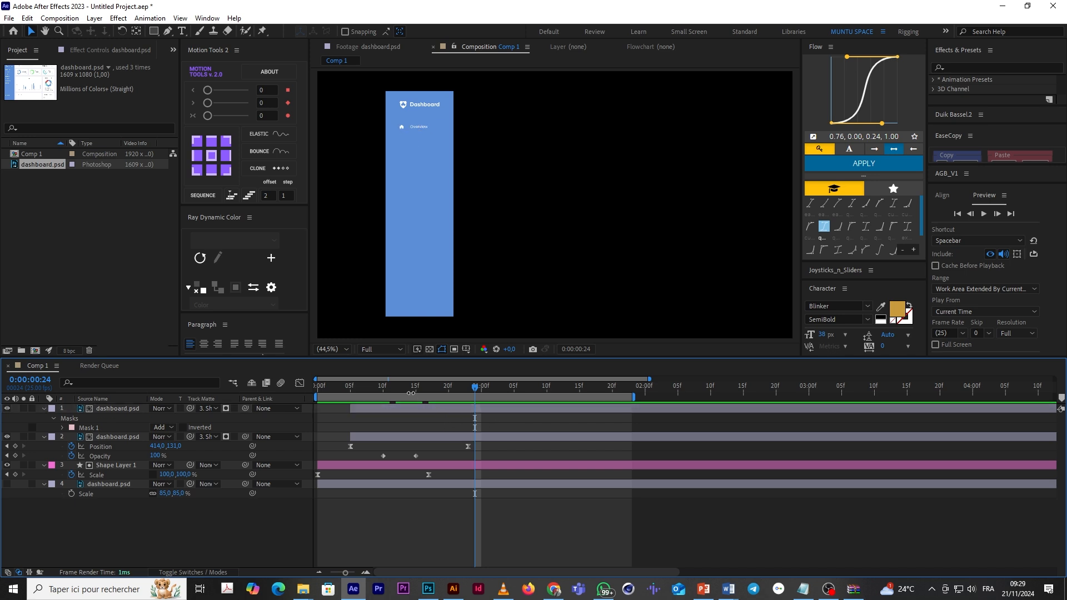
pyautogui.scroll(2, 400, 256)
pyautogui.press('space')
pyautogui.moveTo(401, 226); pyautogui.dragTo(602, 368)
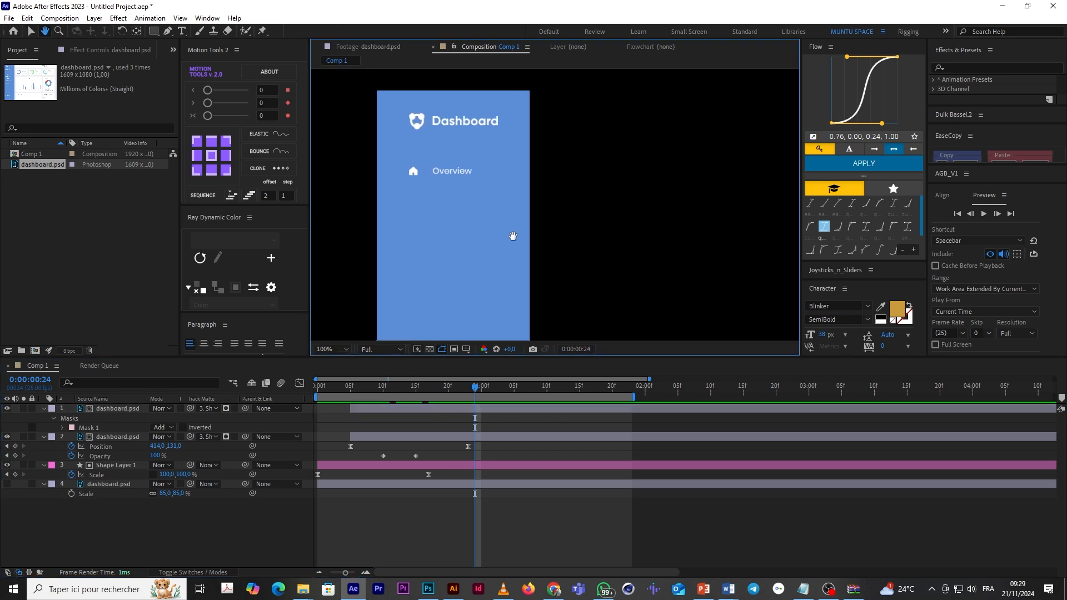
pyautogui.moveTo(512, 236); pyautogui.dragTo(549, 295)
pyautogui.click(31, 34)
pyautogui.moveTo(341, 391); pyautogui.dragTo(242, 407)
pyautogui.press('space')
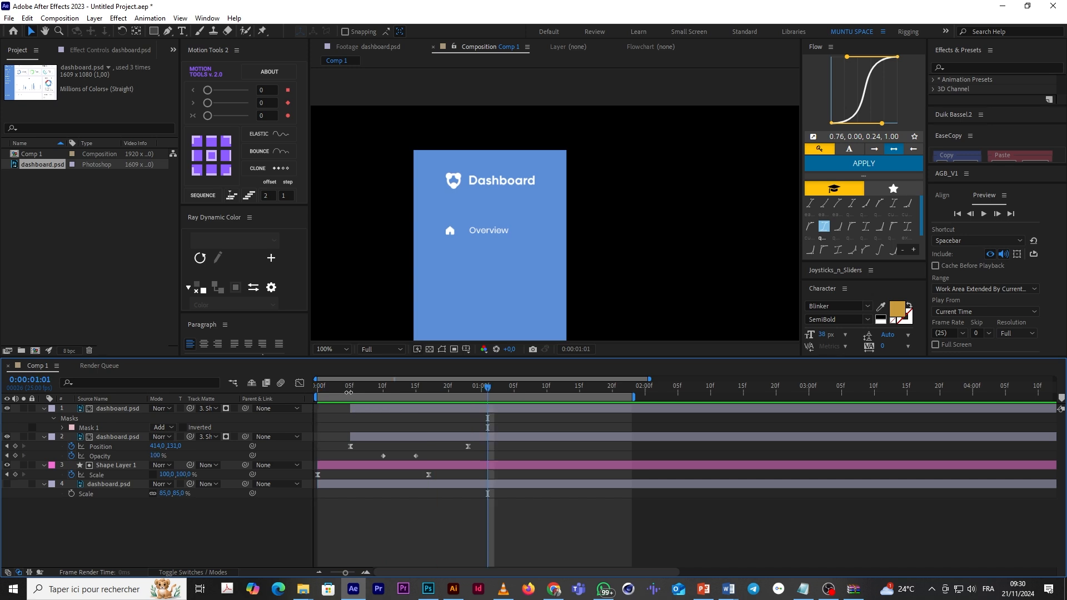
# Step: Shift the Overview layer to start at frame 7, two frames after the logo, and preview the animation with the whole composition fitted in view
pyautogui.click(351, 389)
pyautogui.click(345, 410)
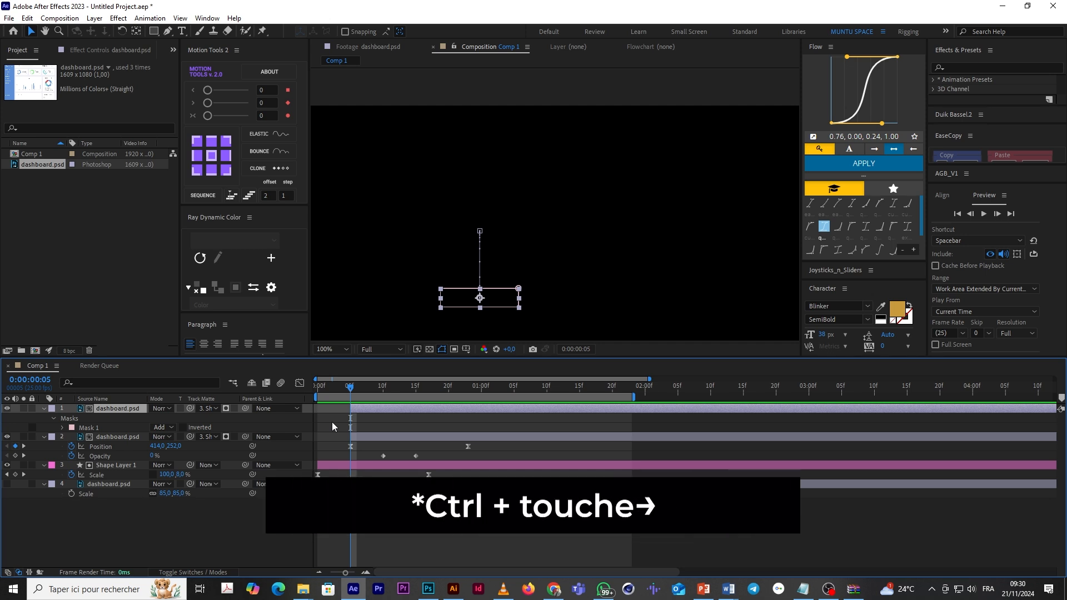
pyautogui.hotkey('ctrl', 'Right')
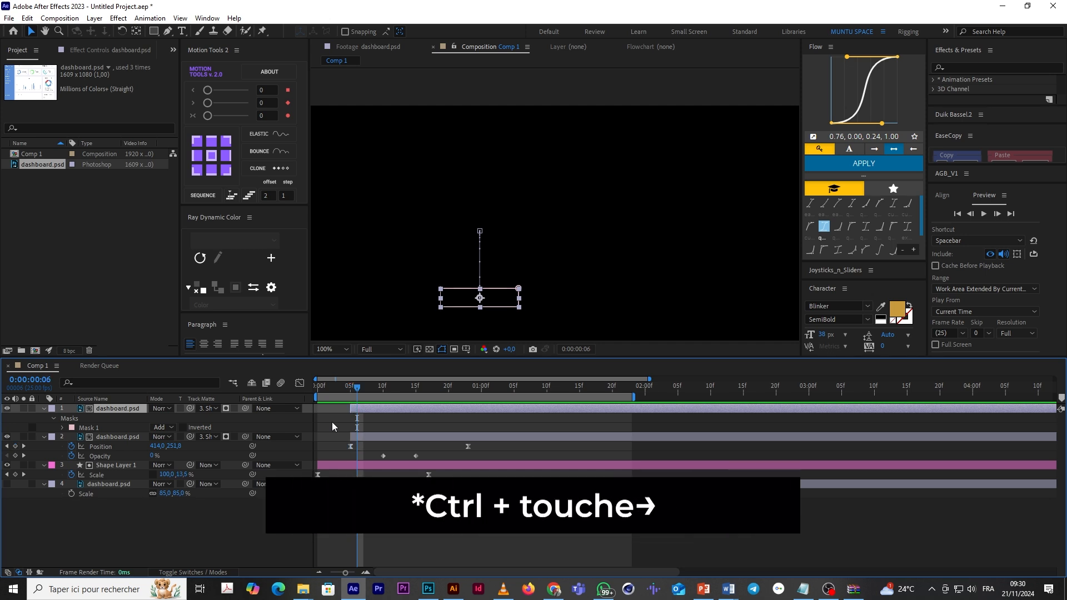
pyautogui.hotkey('ctrl', 'Right')
pyautogui.moveTo(383, 407); pyautogui.dragTo(261, 411)
pyautogui.press('space')
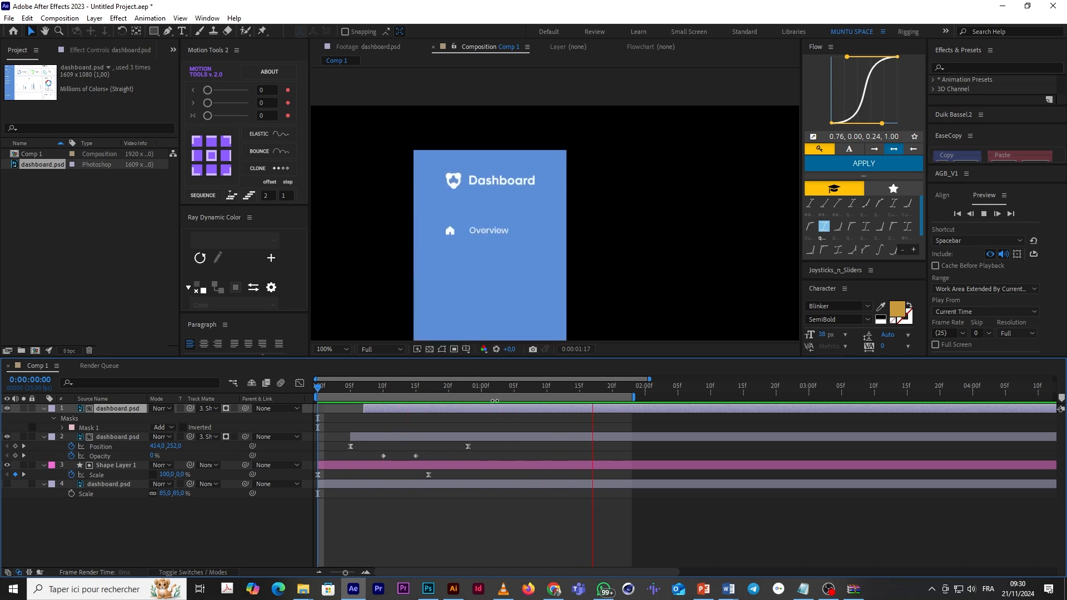
pyautogui.click(344, 349)
pyautogui.click(334, 391)
pyautogui.press('space')
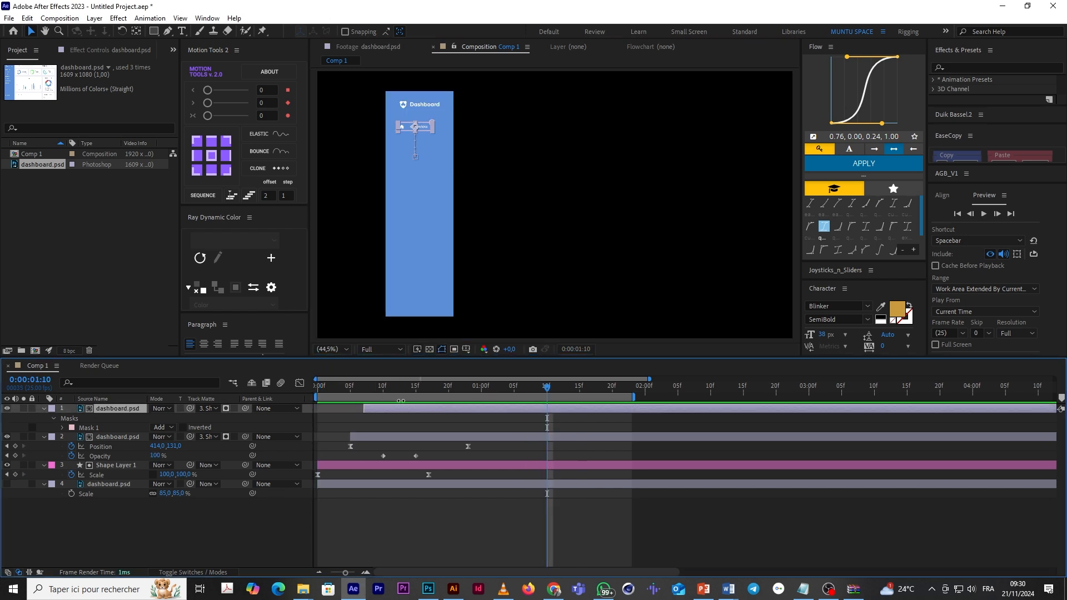
# Step: Duplicate the Overview layer and offset the copy to start two frames later, at frame 9
pyautogui.hotkey('ctrl', 'd')
pyautogui.click(364, 389)
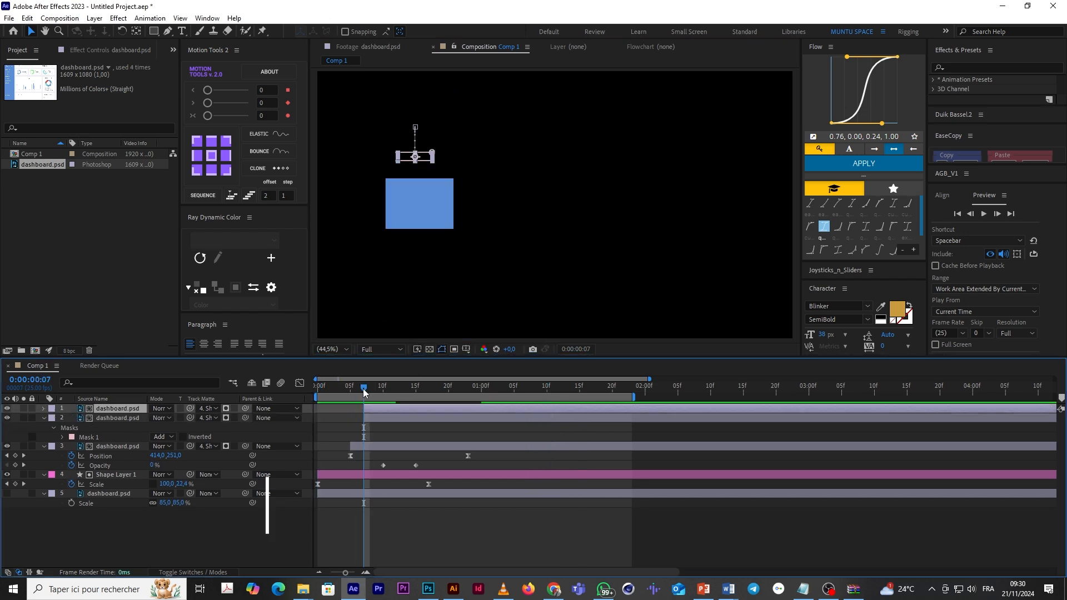
pyautogui.hotkey('ctrl', 'Right')
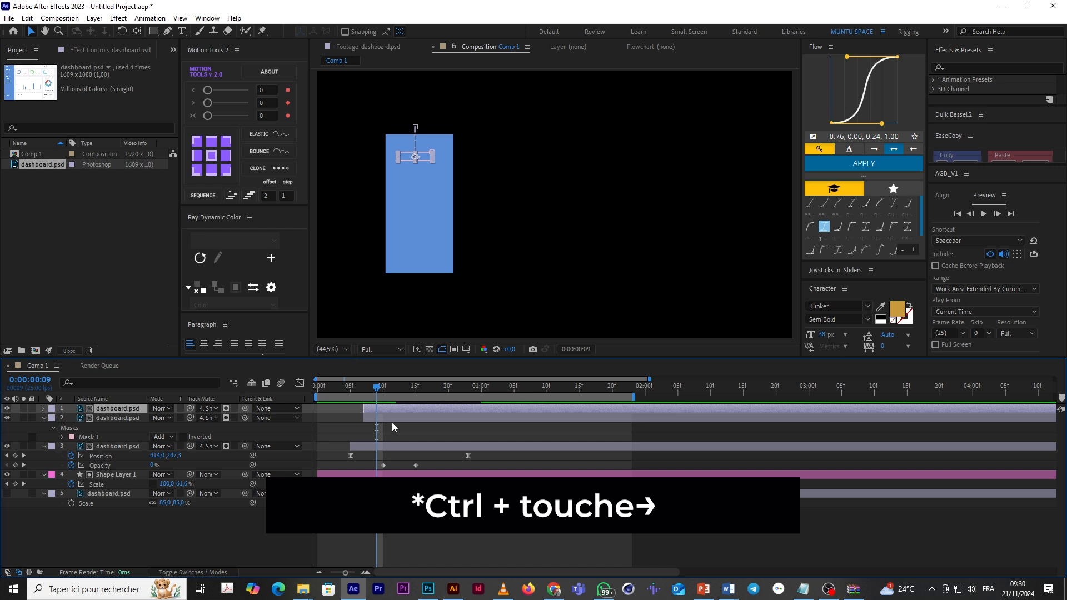
pyautogui.moveTo(389, 410); pyautogui.dragTo(532, 404)
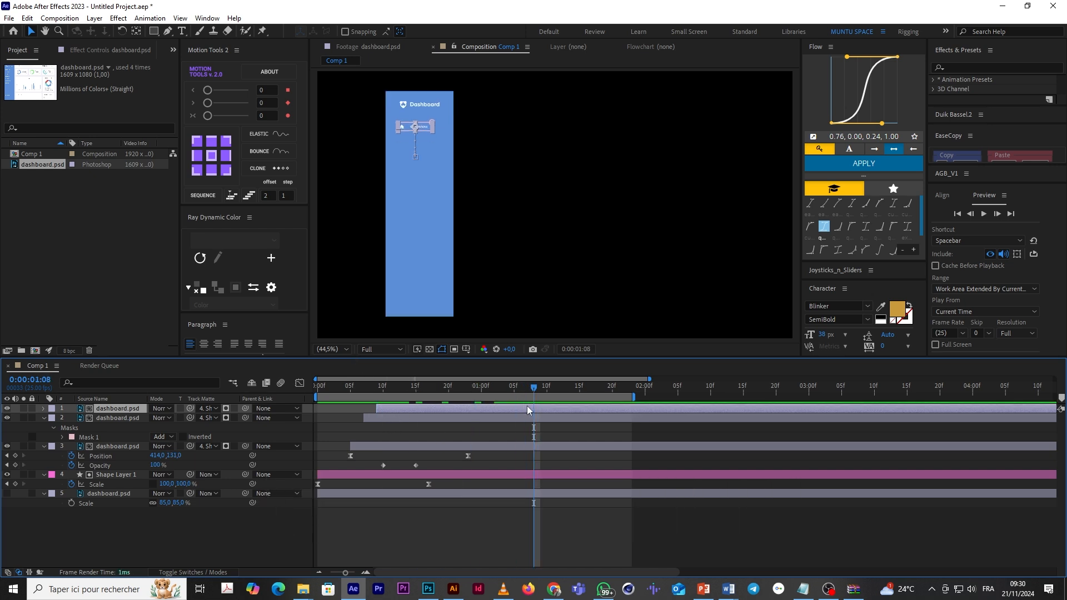
# Step: Replace the copy's mask with a rectangular mask around the Statistics item and its chart icon, and center the layer's anchor point
pyautogui.press('m')
pyautogui.click(96, 419)
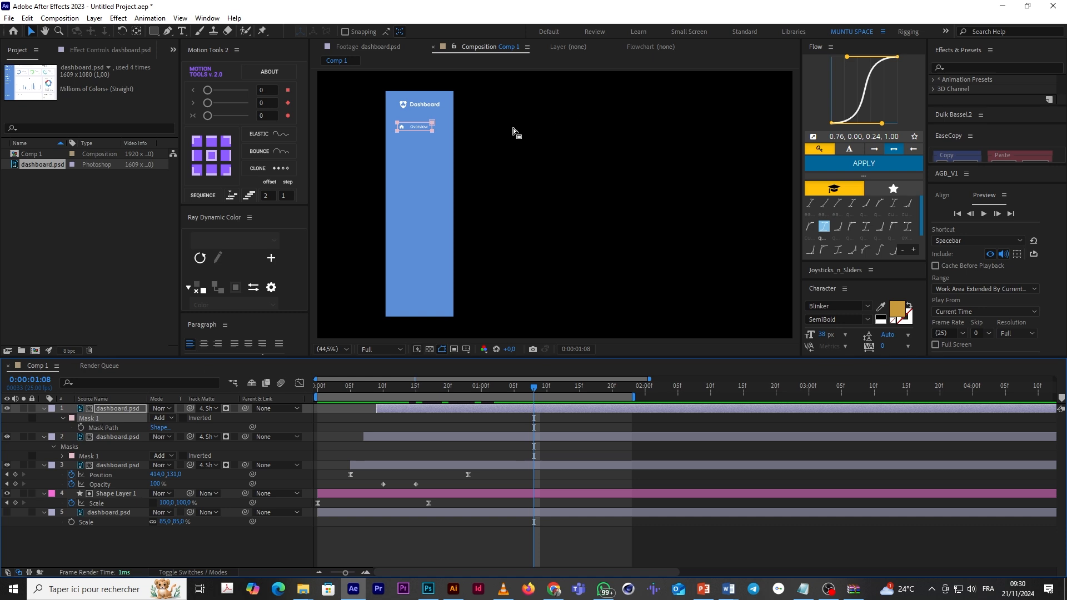
pyautogui.press('Delete')
pyautogui.scroll(2, 419, 141)
pyautogui.moveTo(419, 141); pyautogui.dragTo(458, 197)
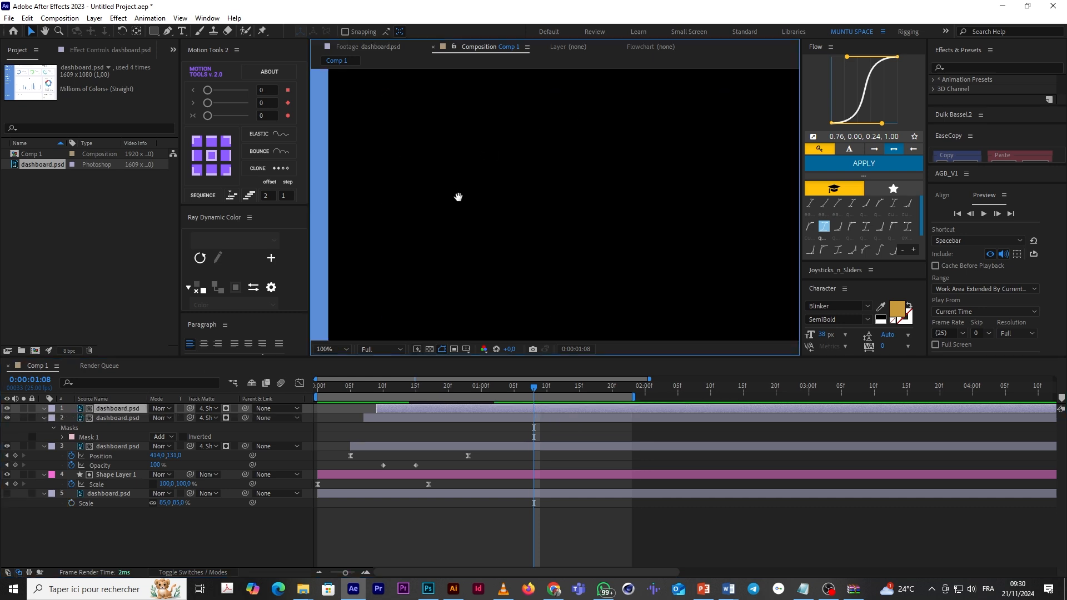
pyautogui.scroll(2, 543, 203)
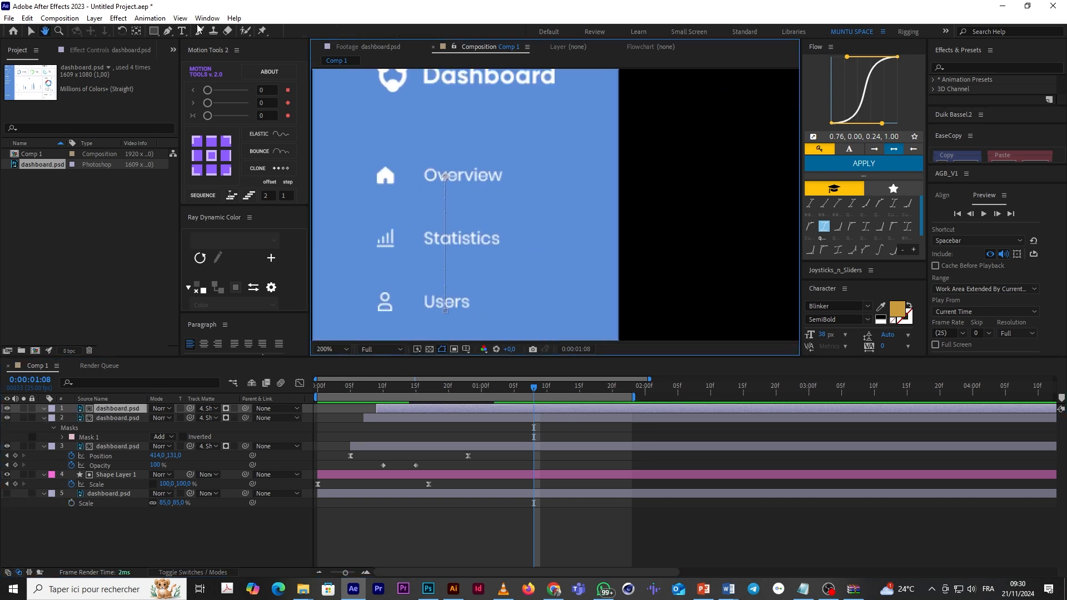
pyautogui.click(153, 32)
pyautogui.moveTo(368, 217); pyautogui.dragTo(511, 256)
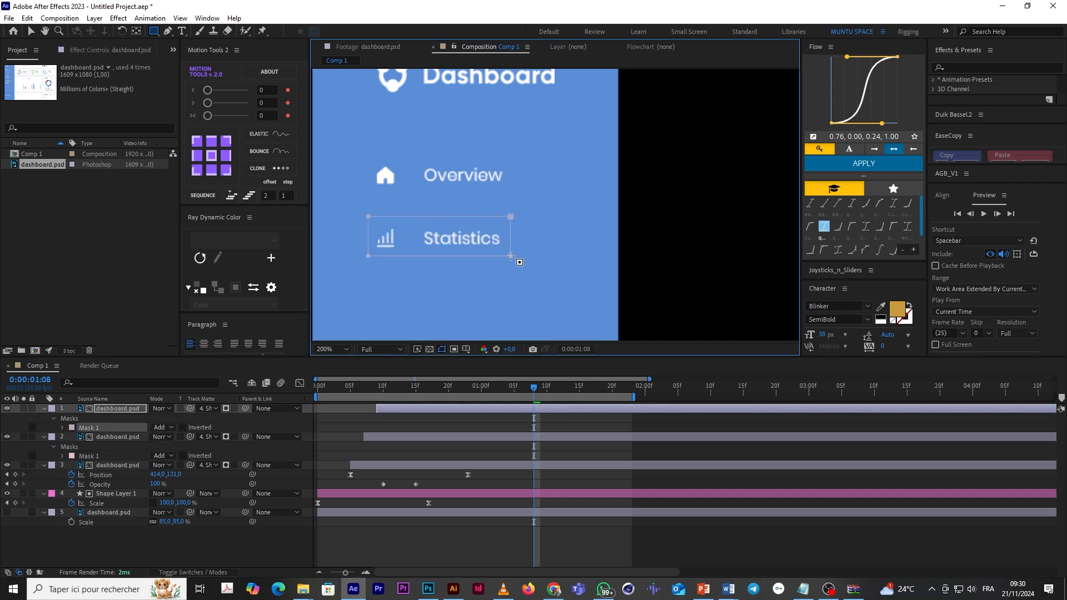
pyautogui.click(505, 421)
pyautogui.click(505, 410)
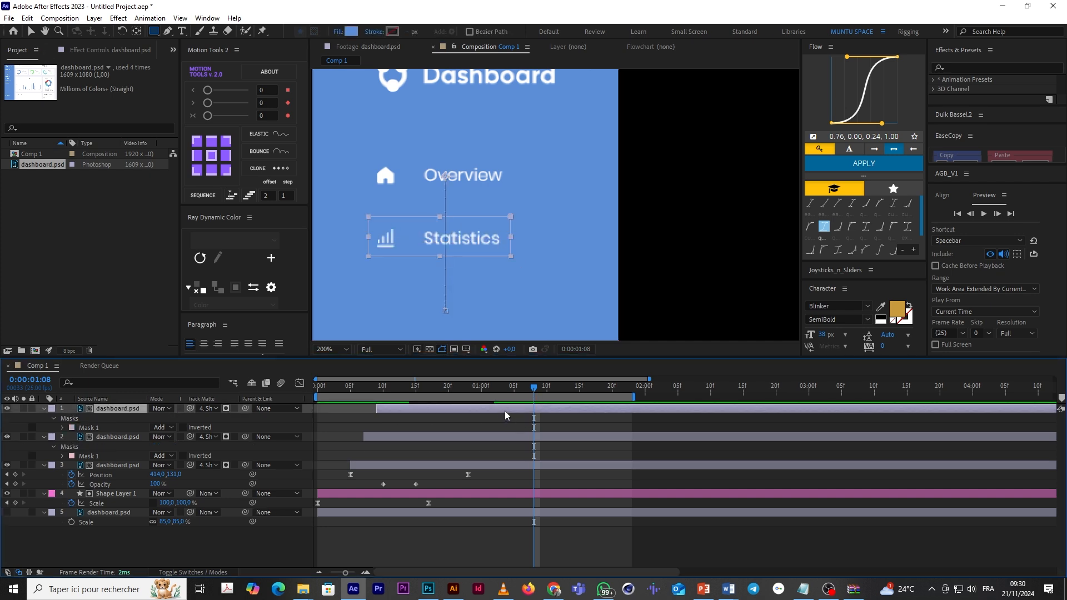
pyautogui.click(216, 161)
pyautogui.press('v')
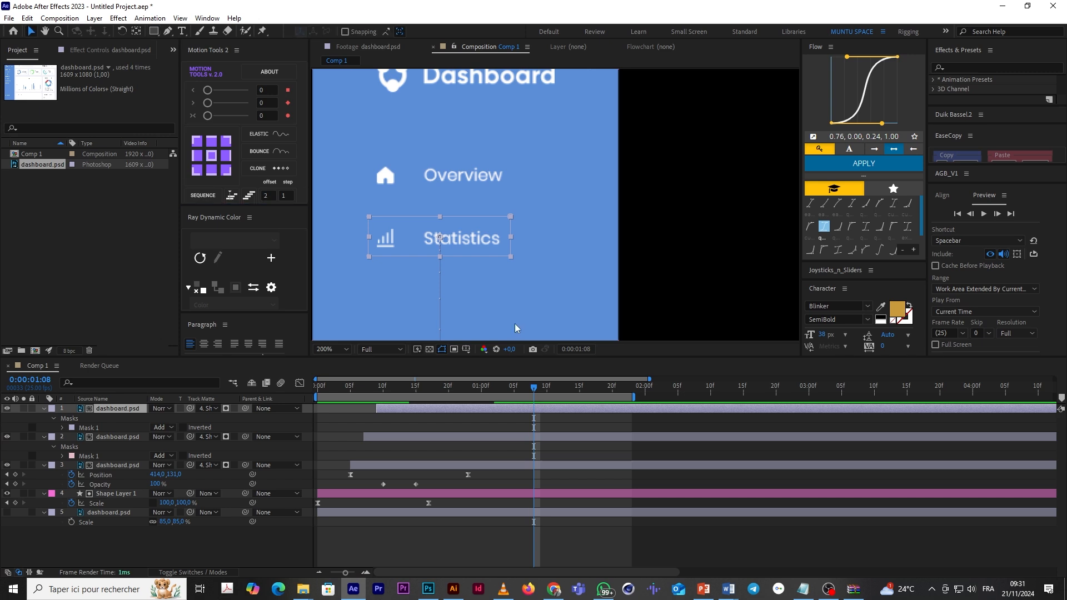
# Step: Duplicate the Statistics layer and offset the copy to start two frames later, at frame 11
pyautogui.click(495, 428)
pyautogui.click(442, 409)
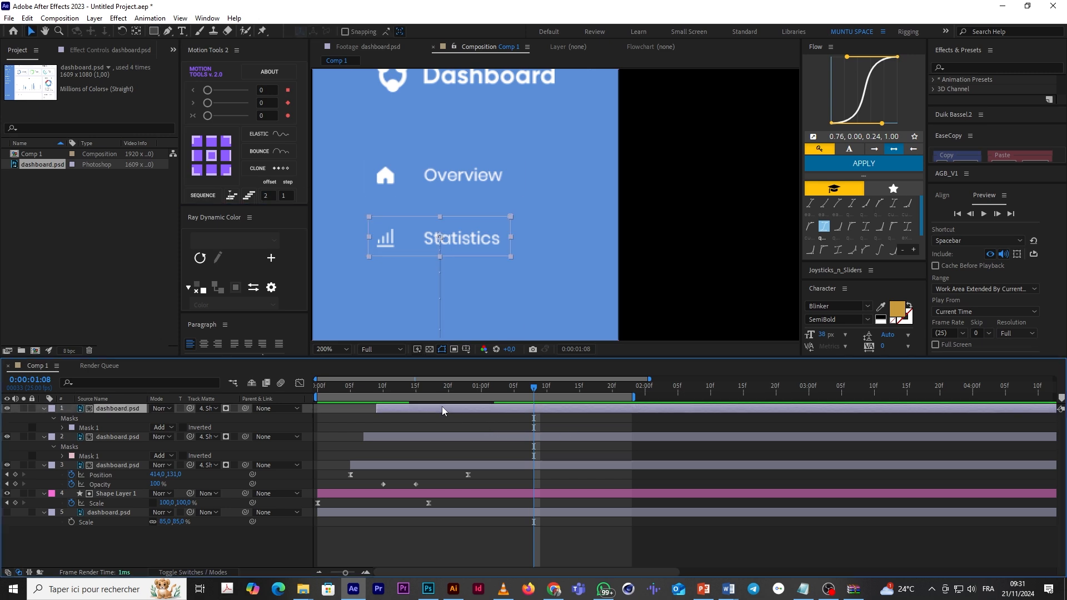
pyautogui.hotkey('ctrl', 'd')
pyautogui.click(376, 392)
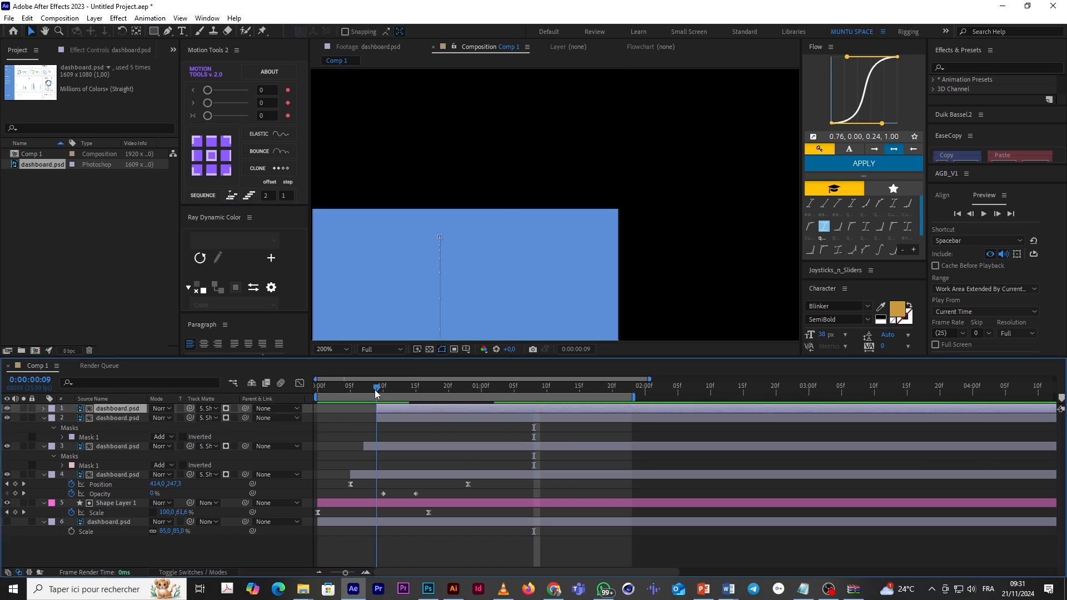
pyautogui.press('pagedown')
pyautogui.press('pagedown')
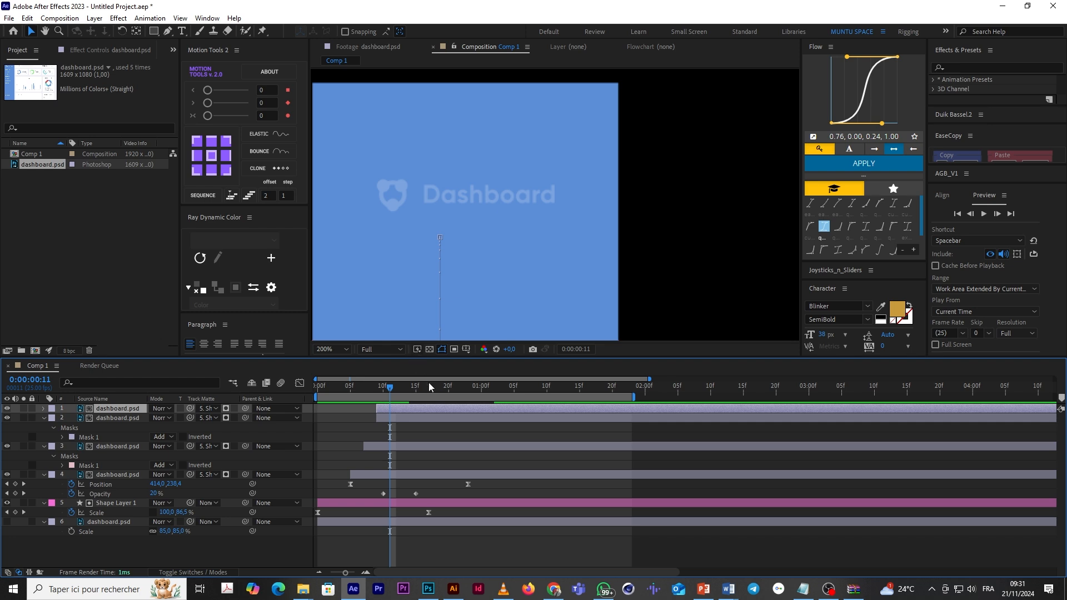
pyautogui.press('[')
# Step: Replace the copy's mask with a rectangular mask around the Users item and its person icon, and center the layer's anchor point
pyautogui.moveTo(408, 391); pyautogui.dragTo(550, 408)
pyautogui.press('m')
pyautogui.click(96, 420)
pyautogui.press('Delete')
pyautogui.click(154, 31)
pyautogui.moveTo(367, 282); pyautogui.dragTo(498, 320)
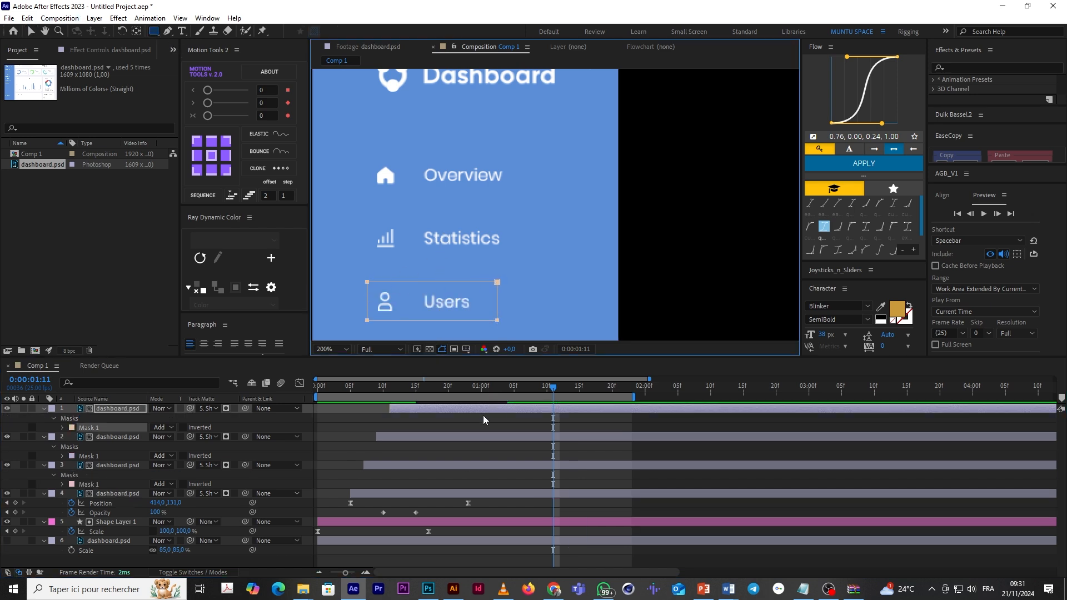
pyautogui.click(476, 410)
pyautogui.click(214, 160)
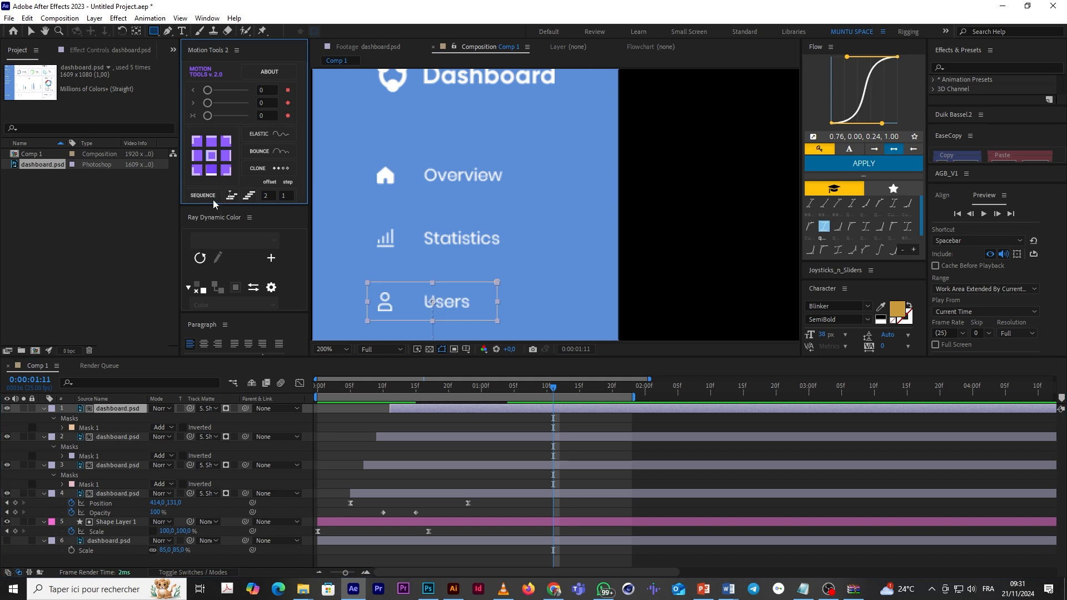
# Step: Duplicate the Users layer and offset the copy to start two frames later, at frame 13
pyautogui.click(414, 419)
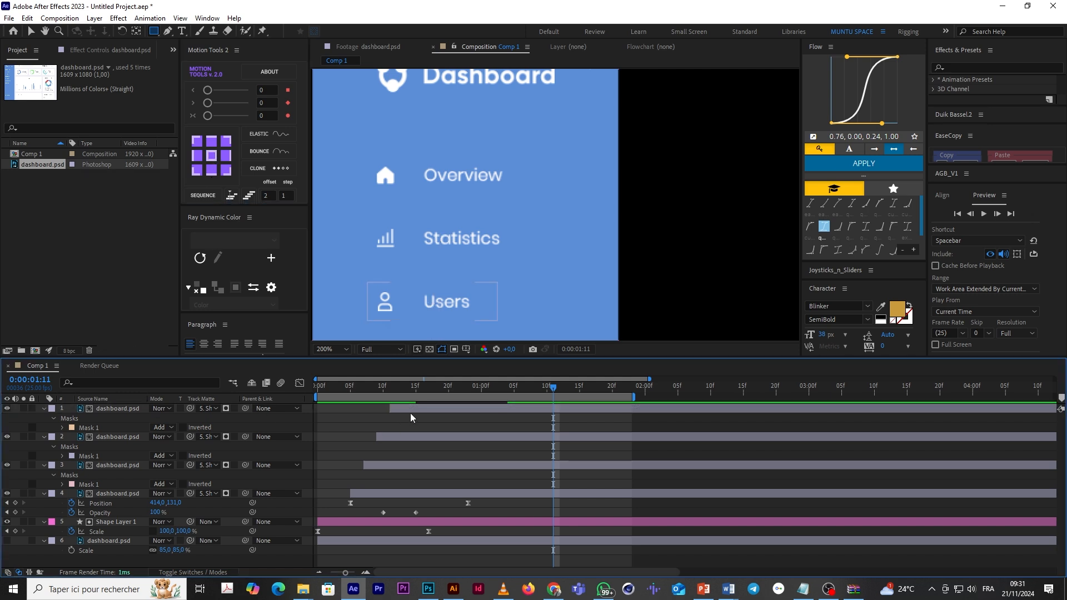
pyautogui.click(412, 408)
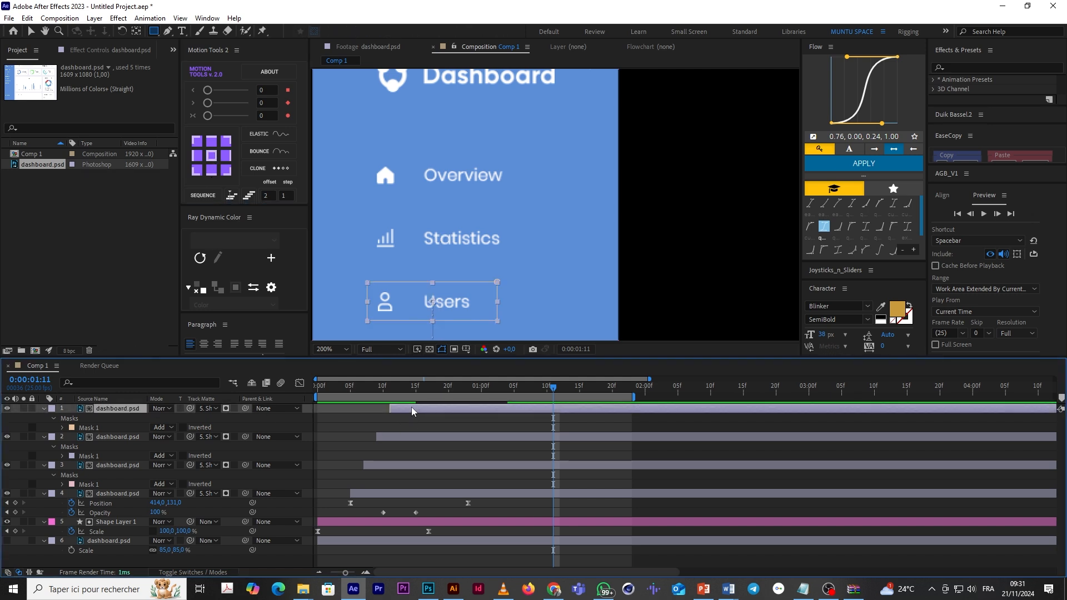
pyautogui.hotkey('ctrl', 'd')
pyautogui.click(392, 388)
pyautogui.hotkey('ctrl', 'Right')
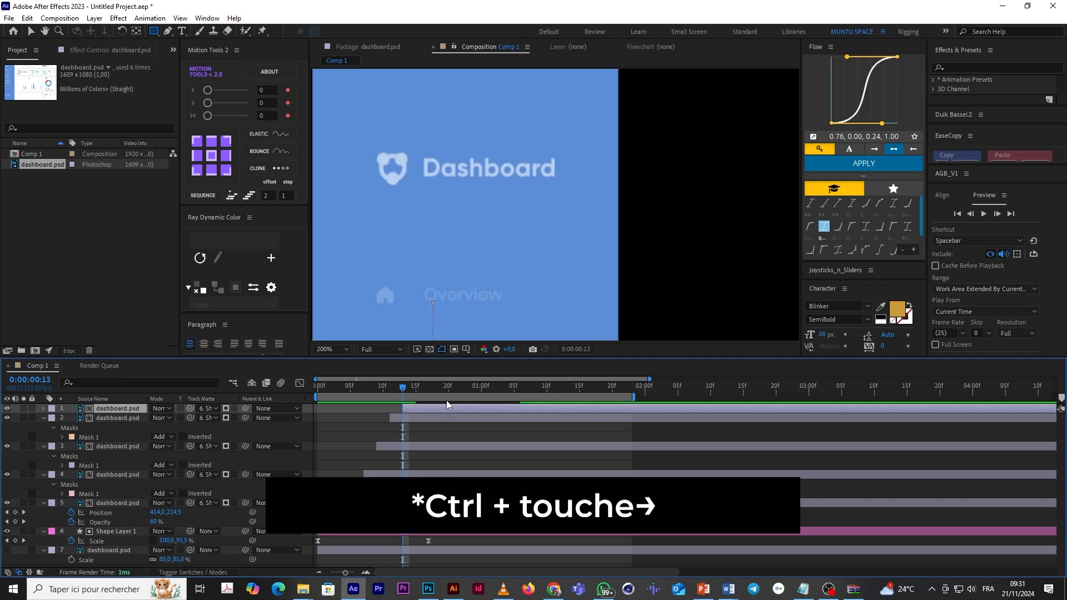
# Step: Delete Mask 1 from the Users layer's copy at 1:16
pyautogui.click(585, 388)
pyautogui.press('h')
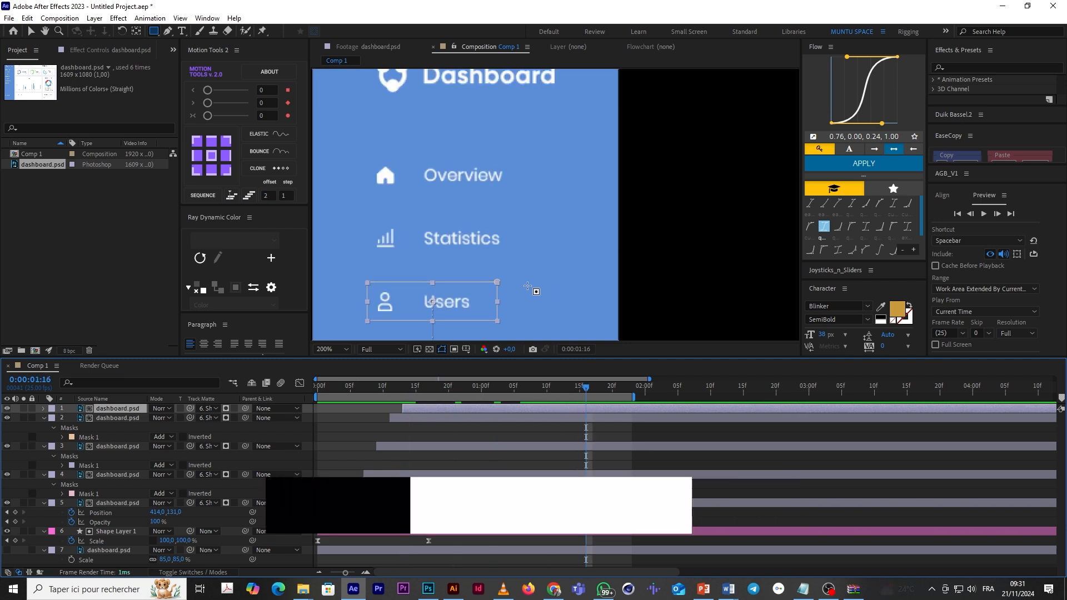
pyautogui.moveTo(547, 258); pyautogui.dragTo(560, 138)
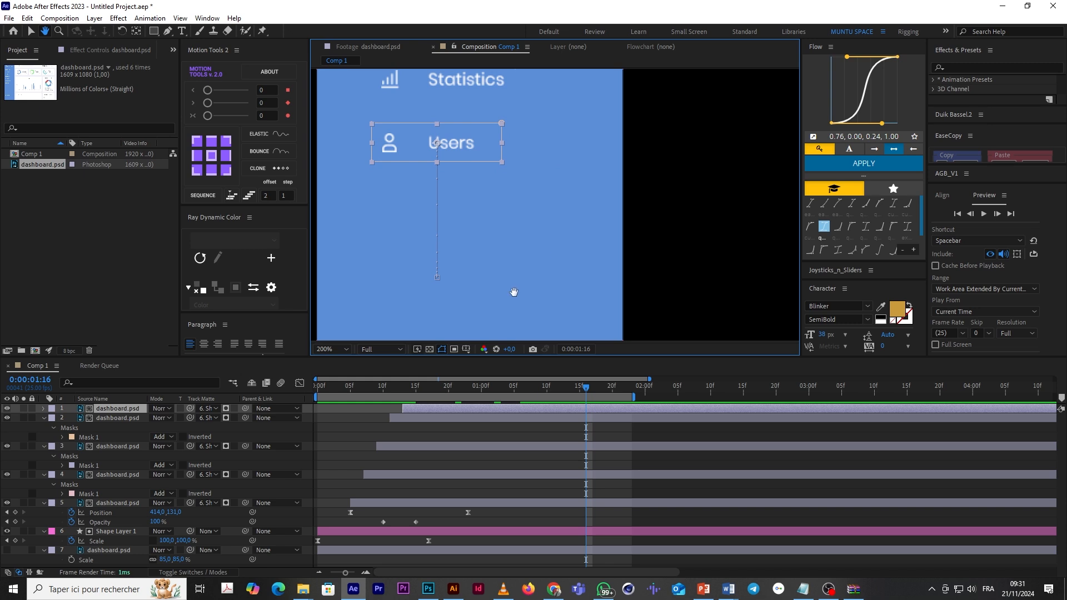
pyautogui.press('m')
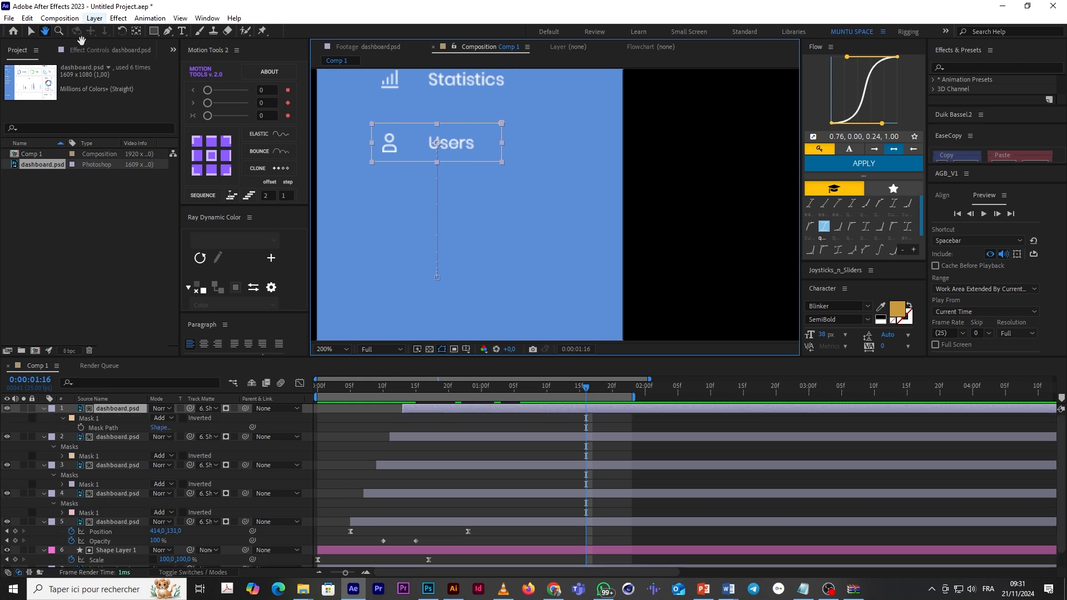
pyautogui.click(85, 419)
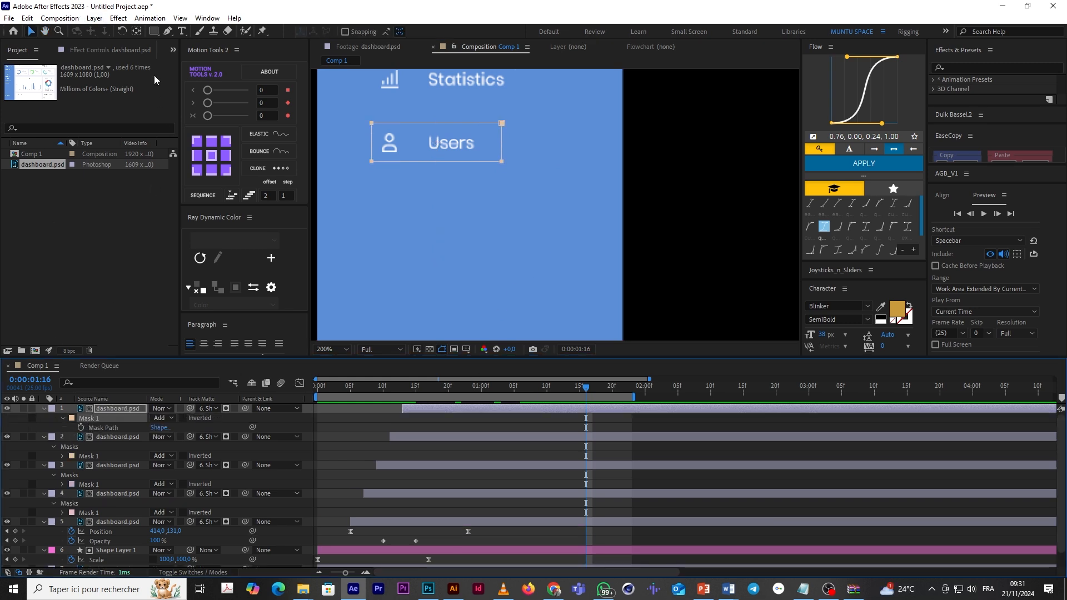
pyautogui.press('Delete')
# Step: Draw a rectangular mask around the Products item and its grid icon on the copied layer, and center the layer's anchor point
pyautogui.click(153, 31)
pyautogui.moveTo(371, 252); pyautogui.dragTo(498, 288)
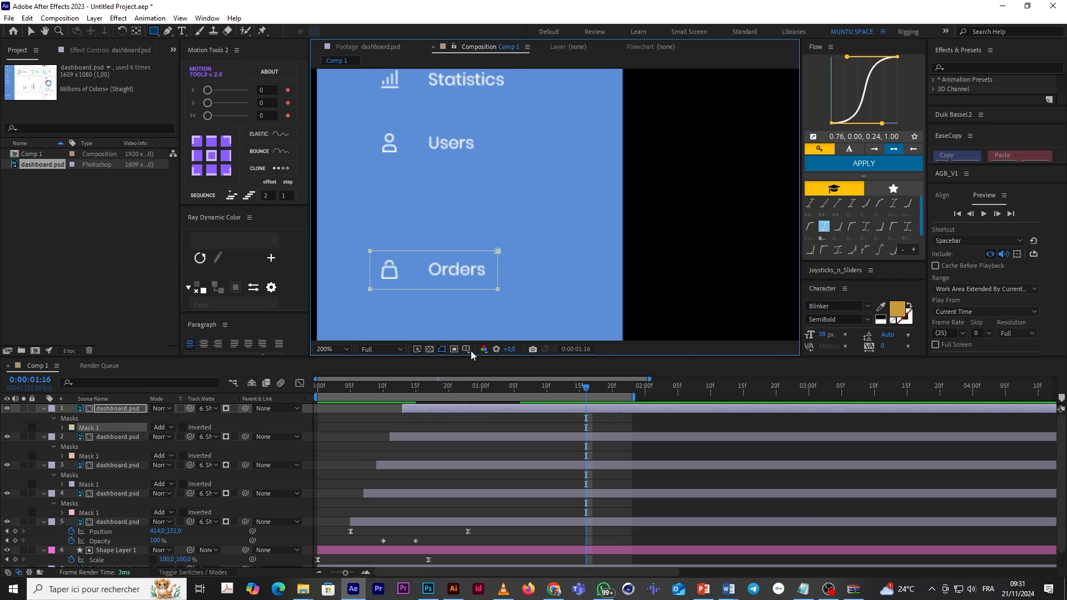
pyautogui.hotkey('ctrl', 'z')
pyautogui.moveTo(369, 191); pyautogui.dragTo(512, 225)
pyautogui.click(515, 413)
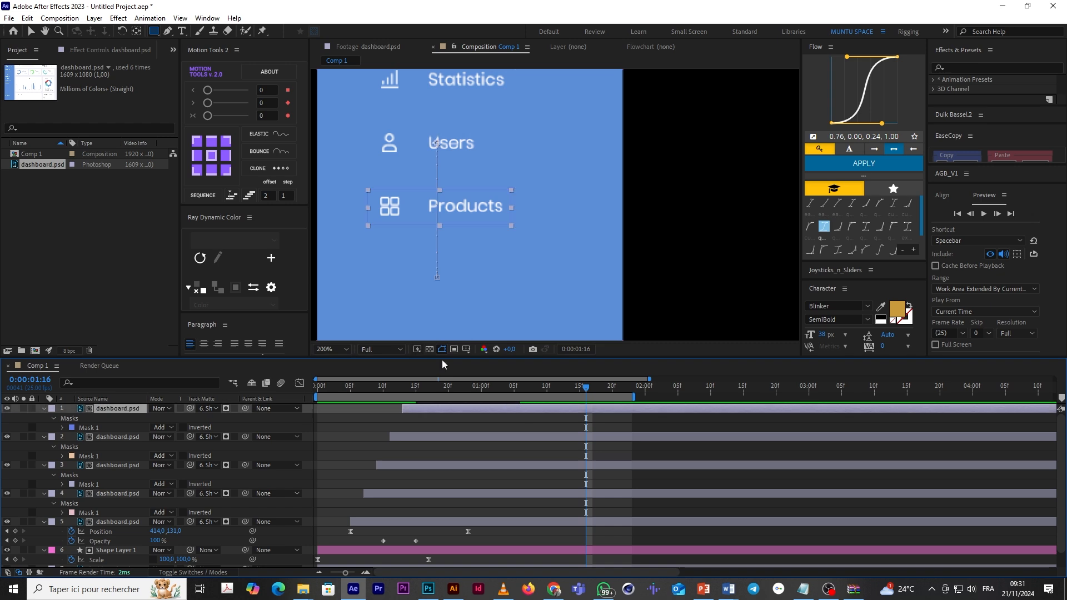
pyautogui.click(217, 158)
pyautogui.click(31, 31)
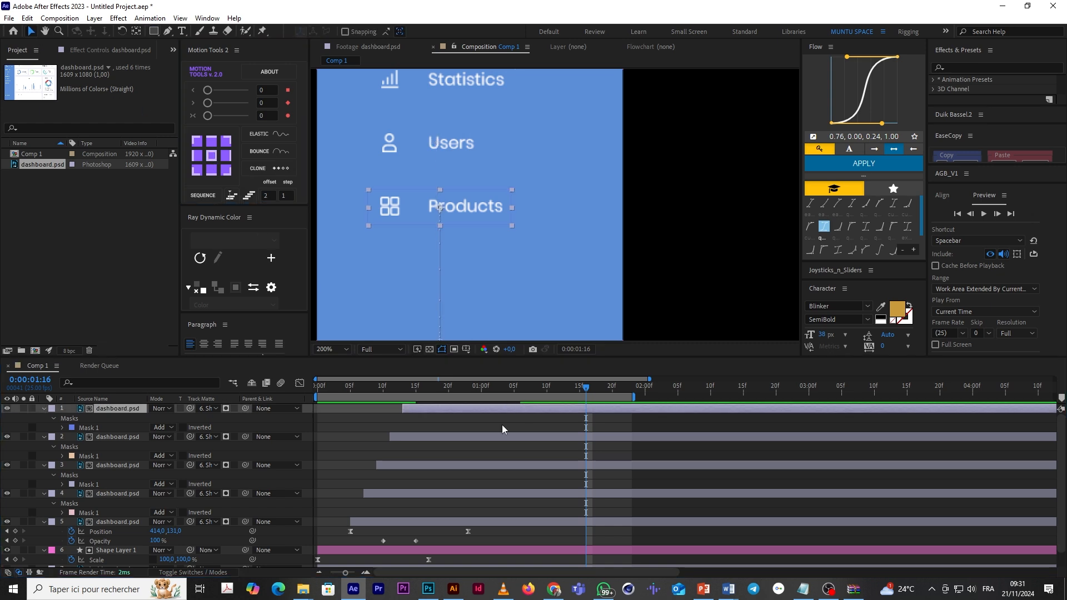
# Step: Duplicate the Products layer and offset the copy to start two frames later, at frame 15
pyautogui.click(459, 426)
pyautogui.click(448, 409)
pyautogui.hotkey('ctrl', 'd')
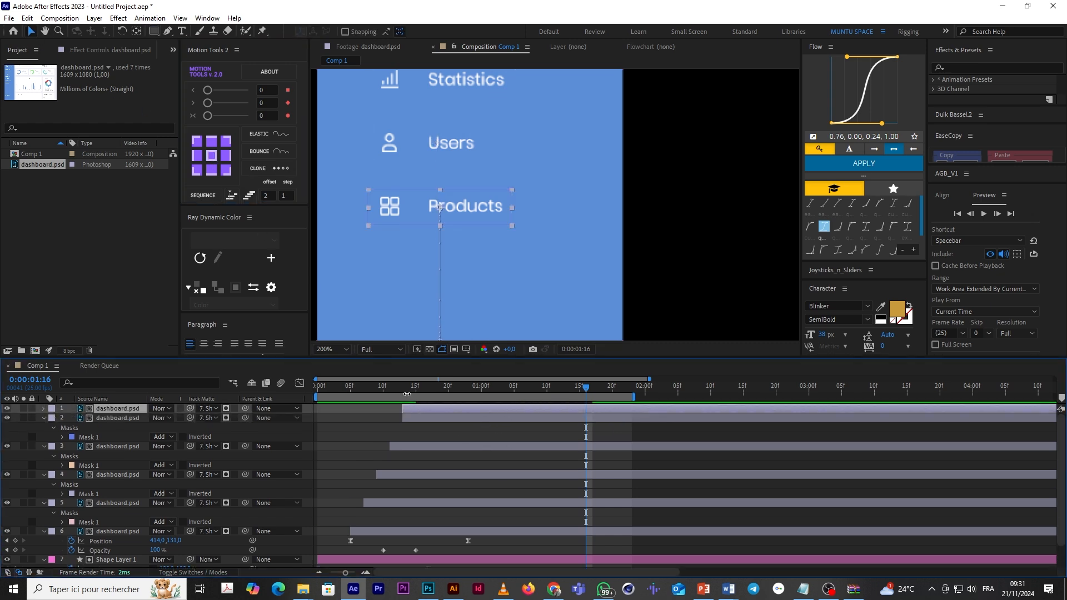
pyautogui.click(403, 391)
pyautogui.press('pagedown')
pyautogui.press('pagedown')
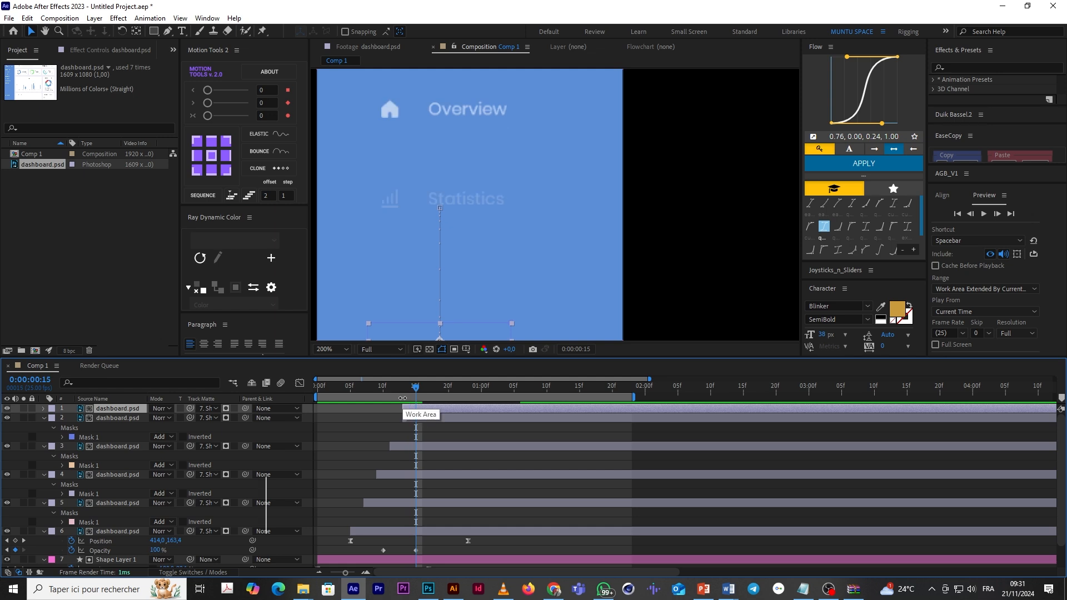
# Step: Delete Mask 1 from the Products layer's copy at 1:20
pyautogui.moveTo(422, 411); pyautogui.dragTo(610, 412)
pyautogui.press('m')
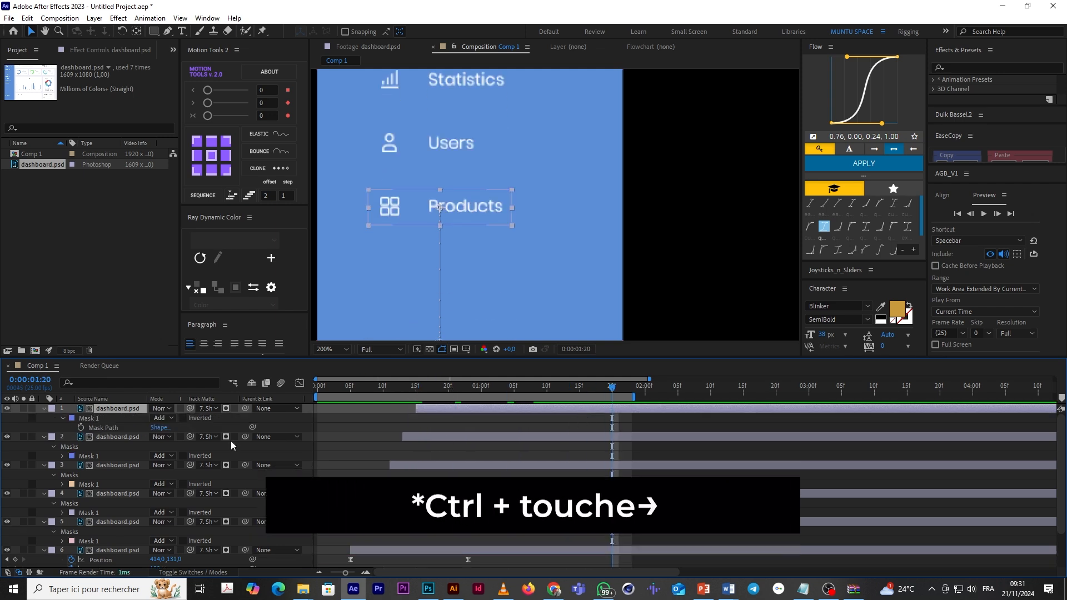
pyautogui.click(92, 419)
pyautogui.press('Delete')
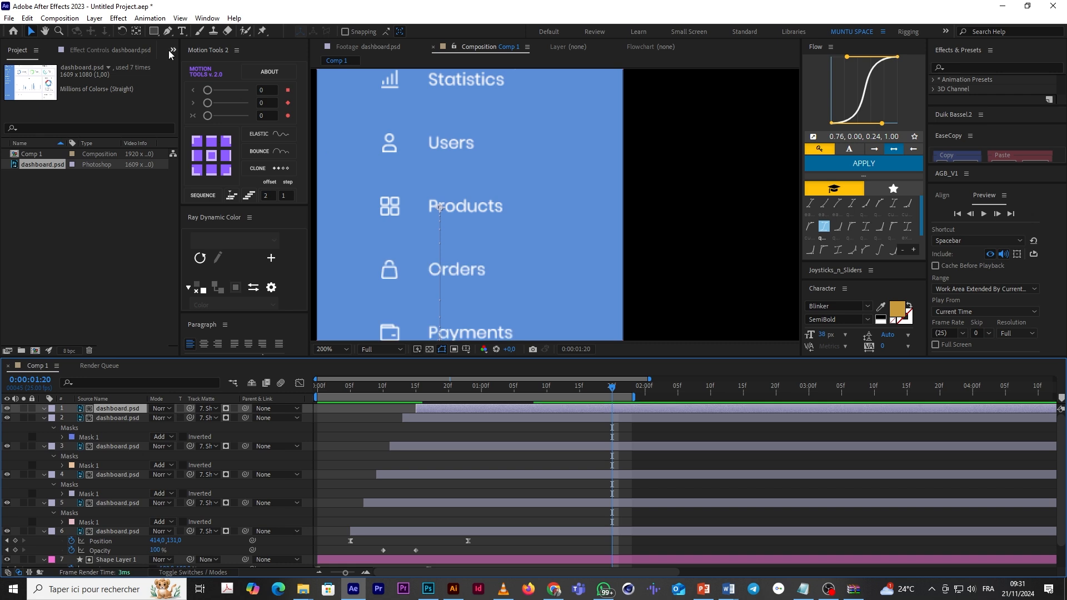
# Step: Draw a rectangular mask around the Orders item and its bag icon on the copied layer, and center the layer's anchor point
pyautogui.click(154, 32)
pyautogui.moveTo(367, 248); pyautogui.dragTo(504, 284)
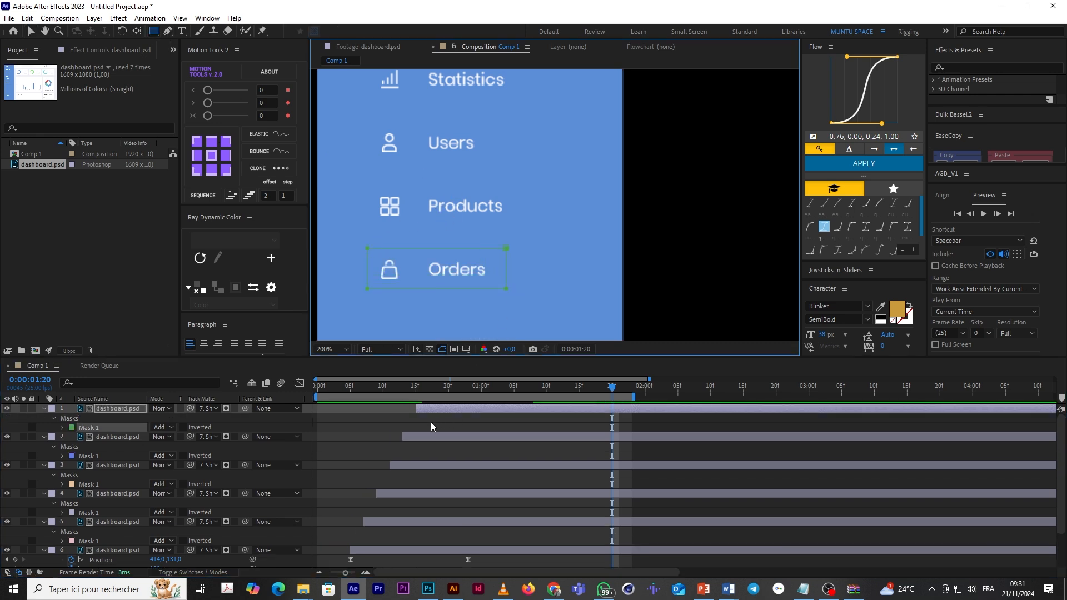
pyautogui.click(432, 423)
pyautogui.click(439, 409)
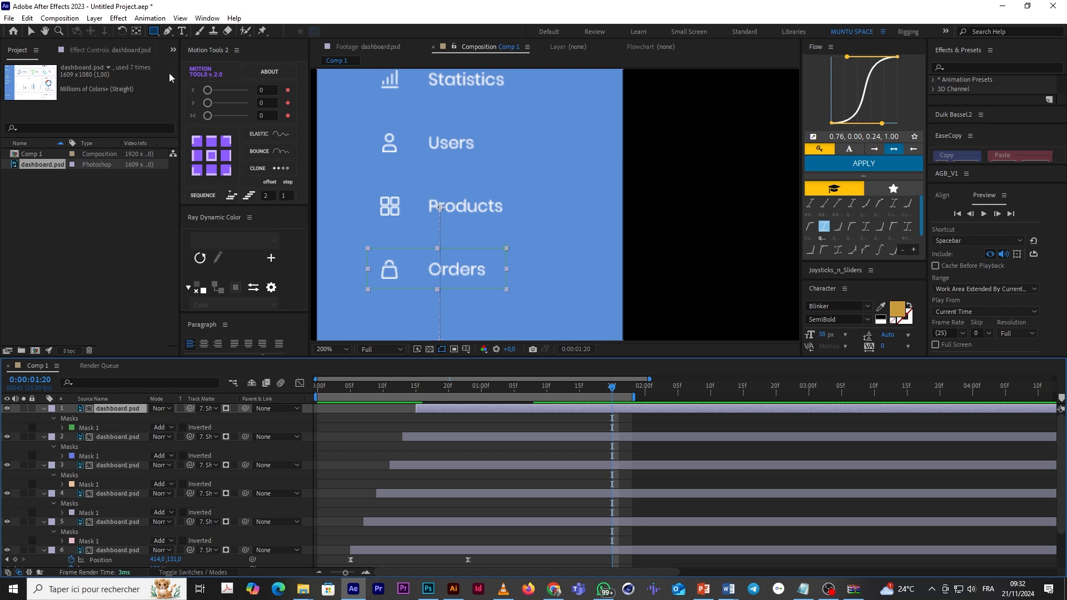
pyautogui.click(208, 158)
pyautogui.click(31, 31)
pyautogui.click(401, 423)
pyautogui.click(439, 412)
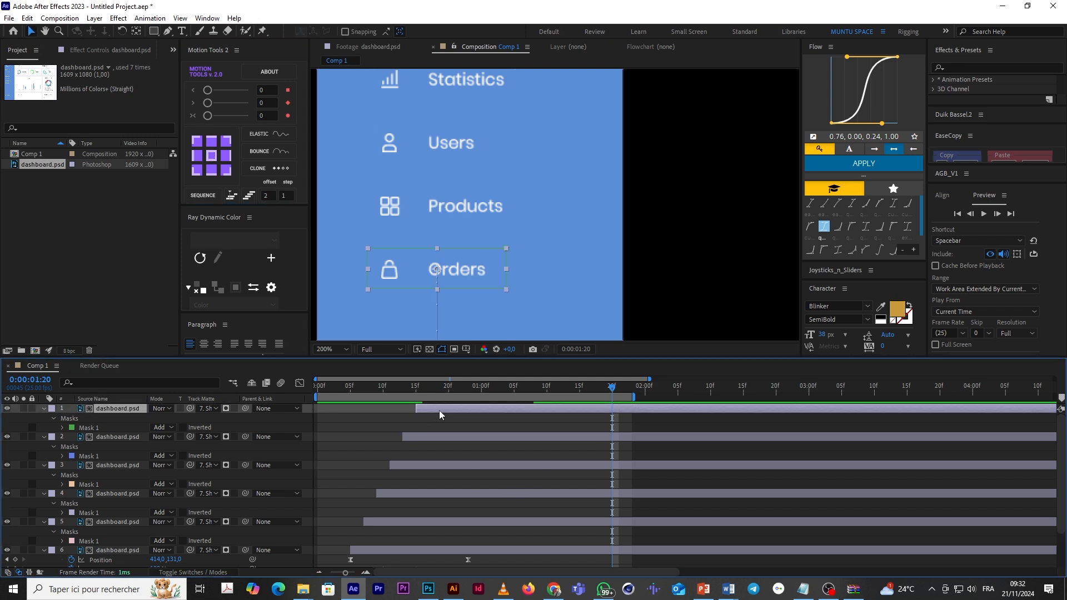
# Step: Duplicate the Orders layer and offset the copy to start two frames later, at frame 17
pyautogui.hotkey('ctrl', 'd')
pyautogui.click(416, 392)
pyautogui.press('pagedown')
pyautogui.press('pagedown')
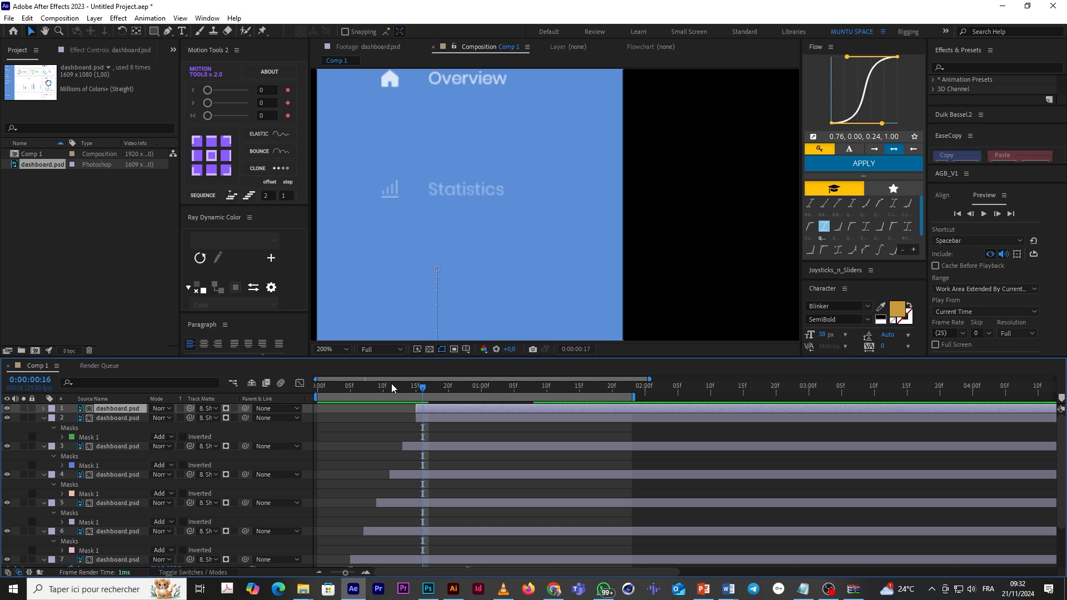
pyautogui.moveTo(464, 414); pyautogui.dragTo(560, 392)
# Step: Delete Mask 1 from the Orders layer's copy at 1:12
pyautogui.press('m')
pyautogui.click(92, 419)
pyautogui.press('Delete')
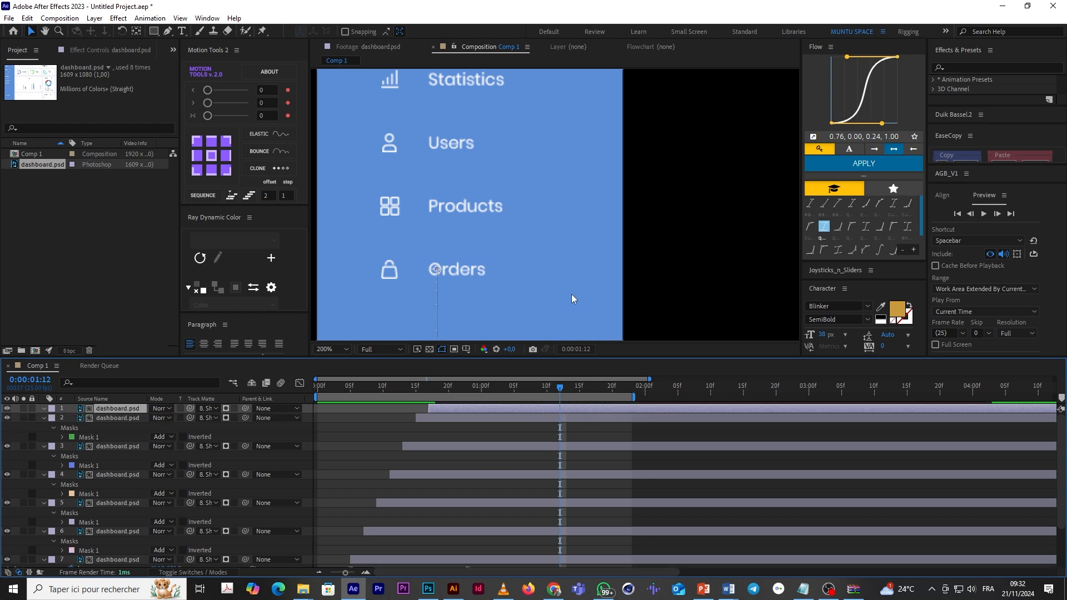
# Step: Draw a rectangular mask around the Payments item and its wallet icon on the copied layer, and center the layer's anchor point
pyautogui.press('space')
pyautogui.moveTo(548, 296); pyautogui.dragTo(554, 171)
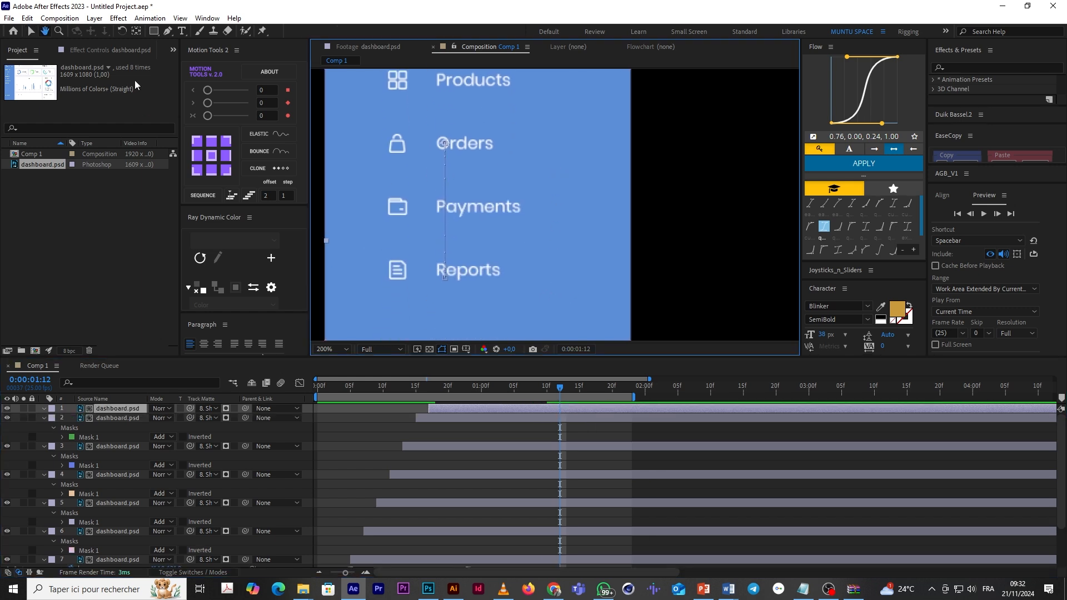
pyautogui.click(154, 32)
pyautogui.moveTo(370, 189); pyautogui.dragTo(528, 225)
pyautogui.click(450, 410)
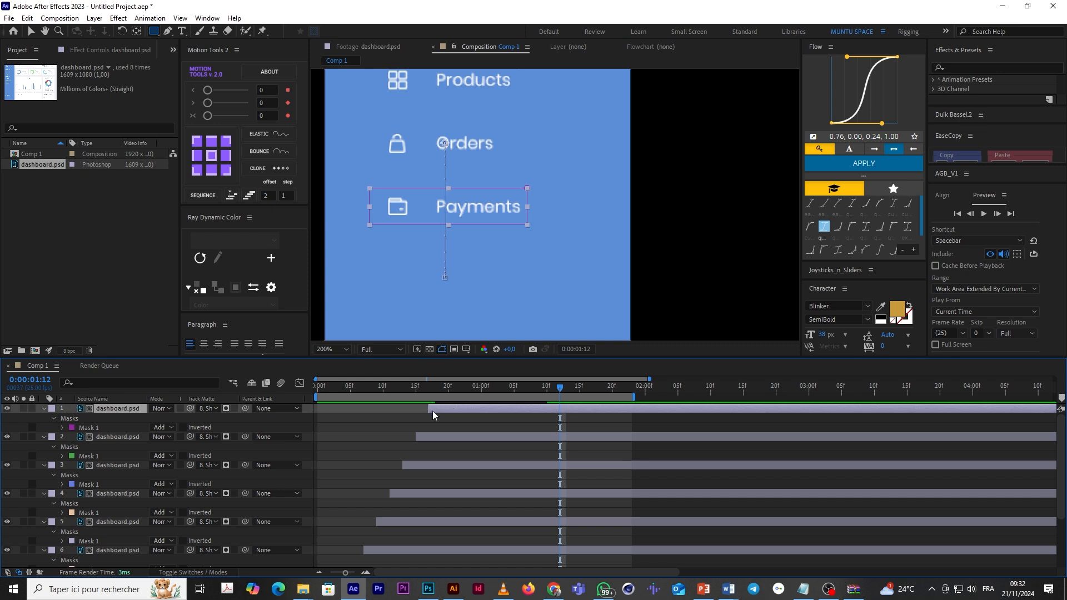
pyautogui.press('v')
pyautogui.click(442, 414)
pyautogui.click(442, 411)
# Step: Duplicate the Payments layer and offset the copy to start two frames later, at frame 19
pyautogui.hotkey('ctrl', 'd')
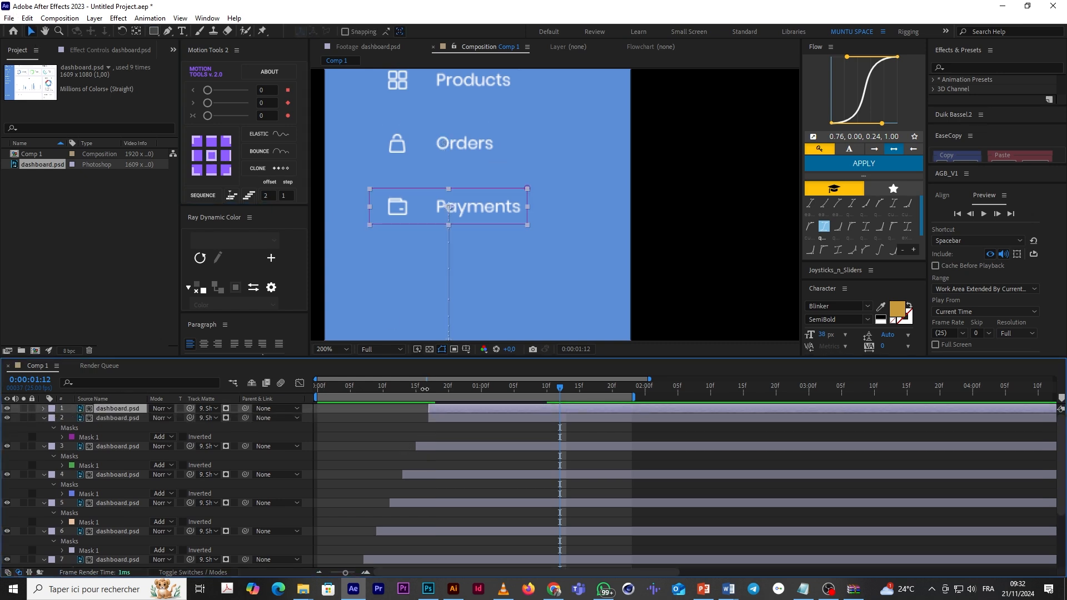
pyautogui.click(424, 388)
pyautogui.press('pagedown')
pyautogui.press('pagedown')
pyautogui.press('pagedown')
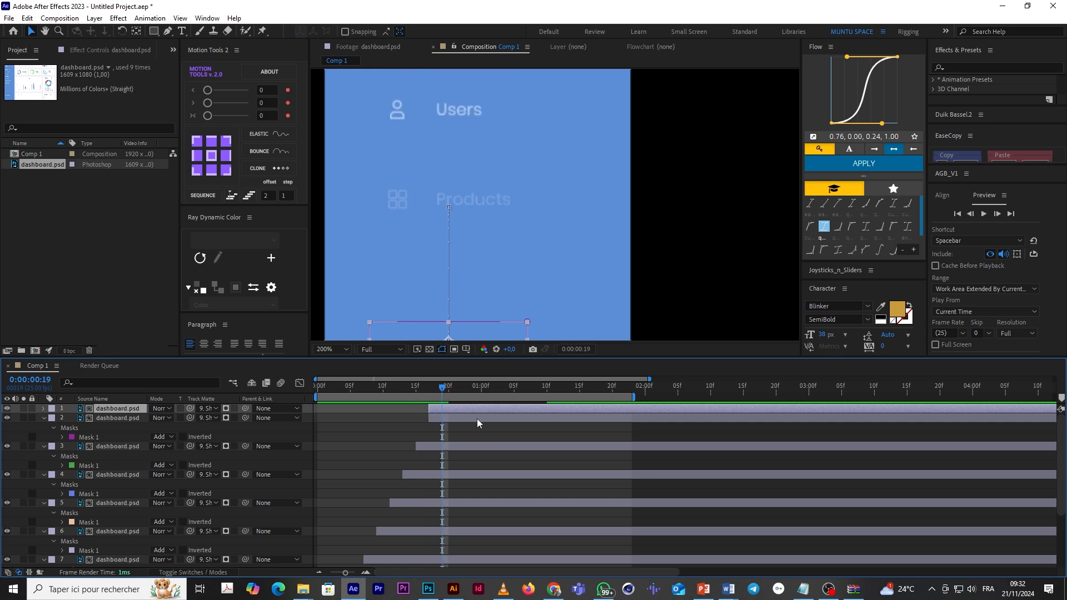
pyautogui.moveTo(468, 409); pyautogui.dragTo(586, 399)
# Step: Delete Mask 1 from the Payments layer's copy at 1:16
pyautogui.press('m')
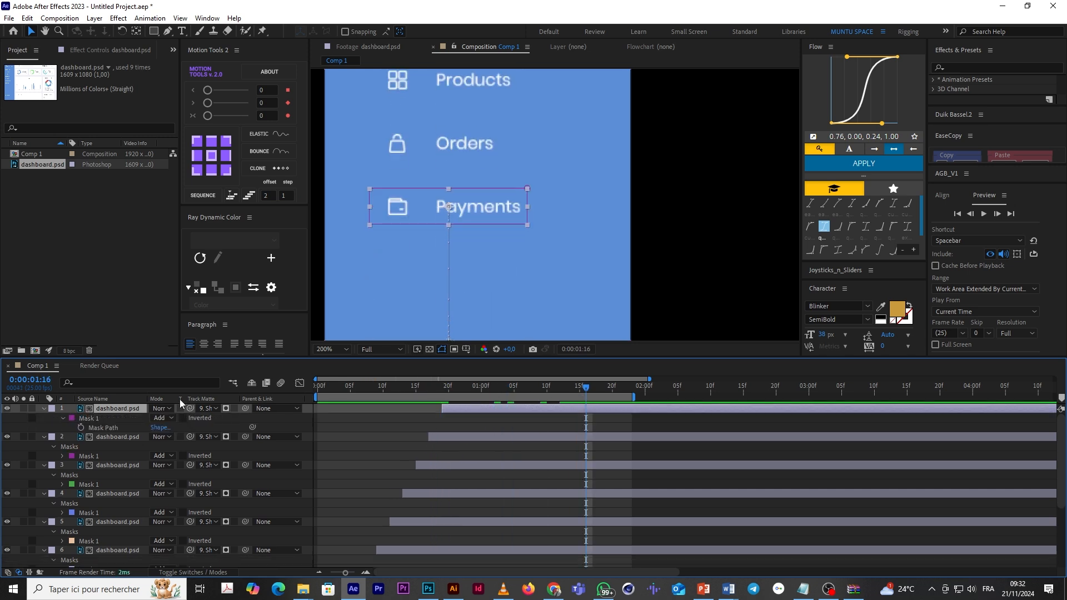
pyautogui.click(98, 419)
pyautogui.press('Delete')
# Step: Draw a rectangular mask around the Reports item and its document icon on the copied layer, and center the layer's anchor point
pyautogui.press('q')
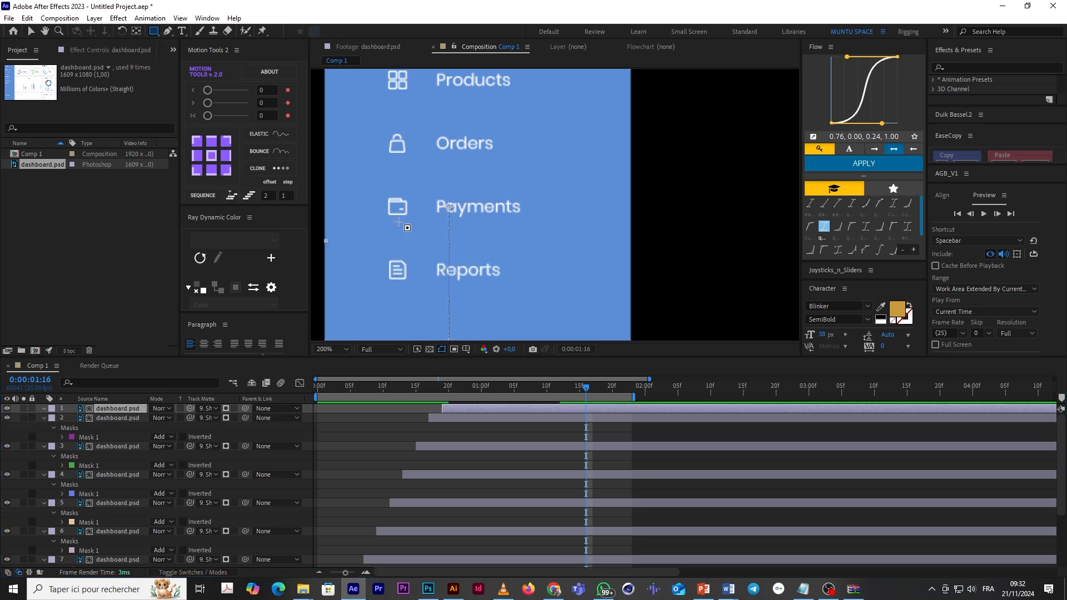
pyautogui.moveTo(373, 245); pyautogui.dragTo(518, 300)
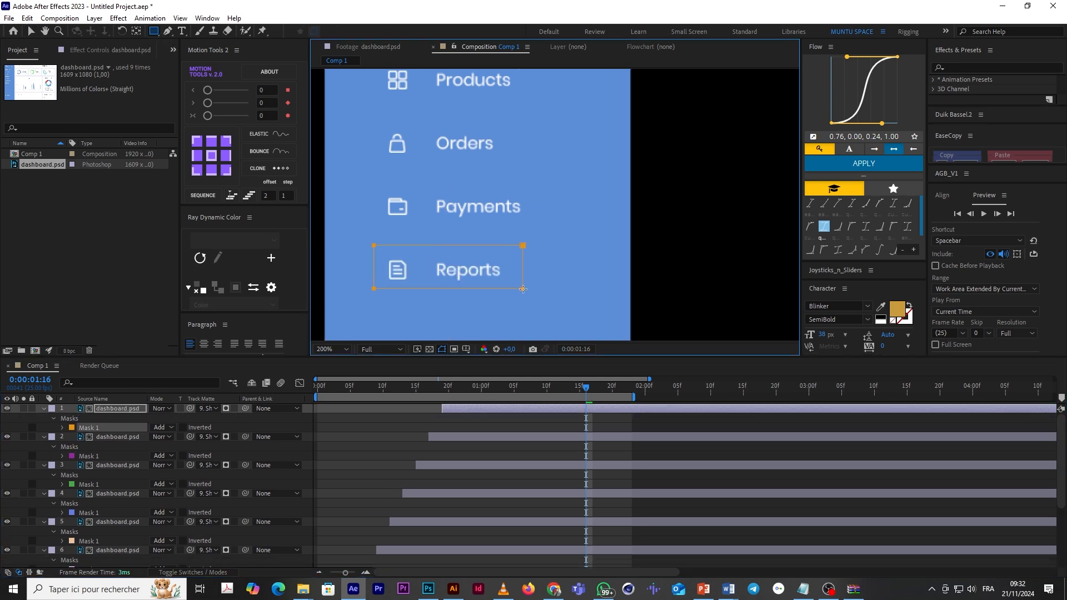
pyautogui.click(490, 410)
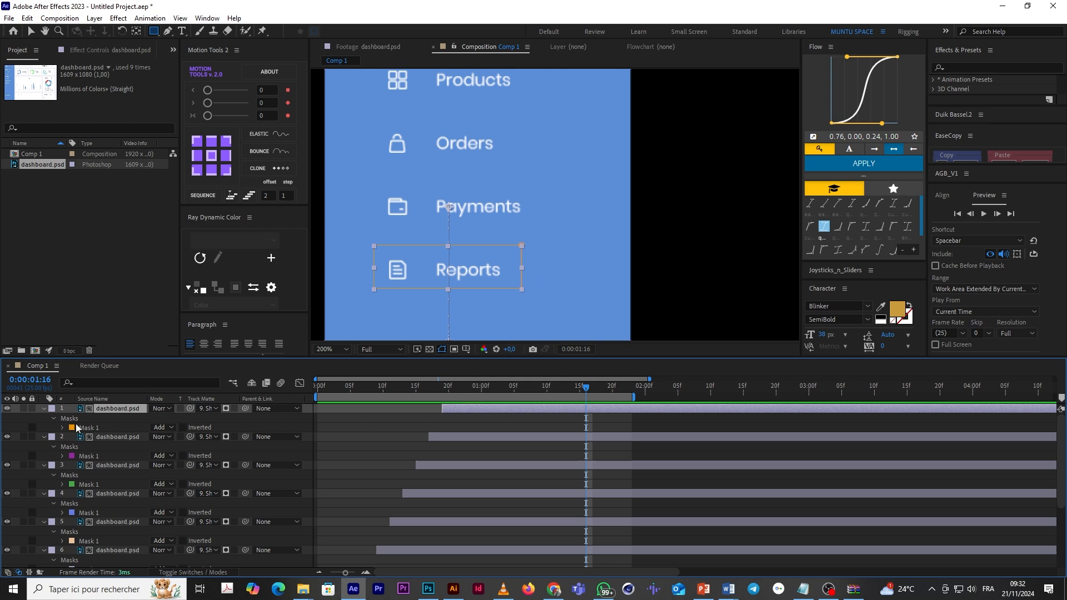
pyautogui.click(211, 160)
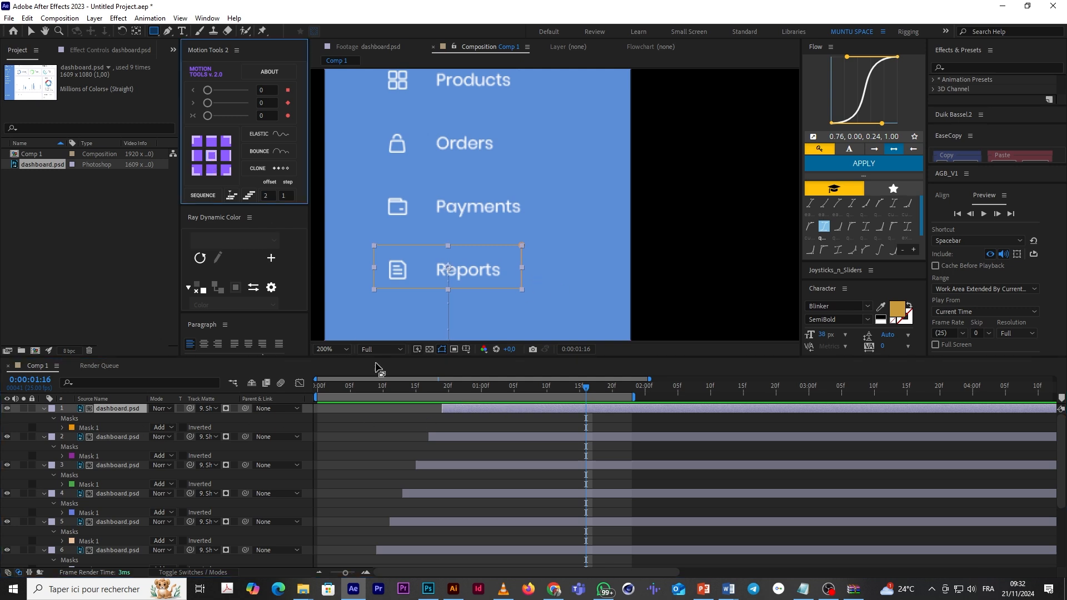
# Step: Check the dashboard.psd footage for remaining sidebar items, and duplicate the Reports layer with the copy starting two frames later, at frame 21
pyautogui.click(367, 465)
pyautogui.click(325, 348)
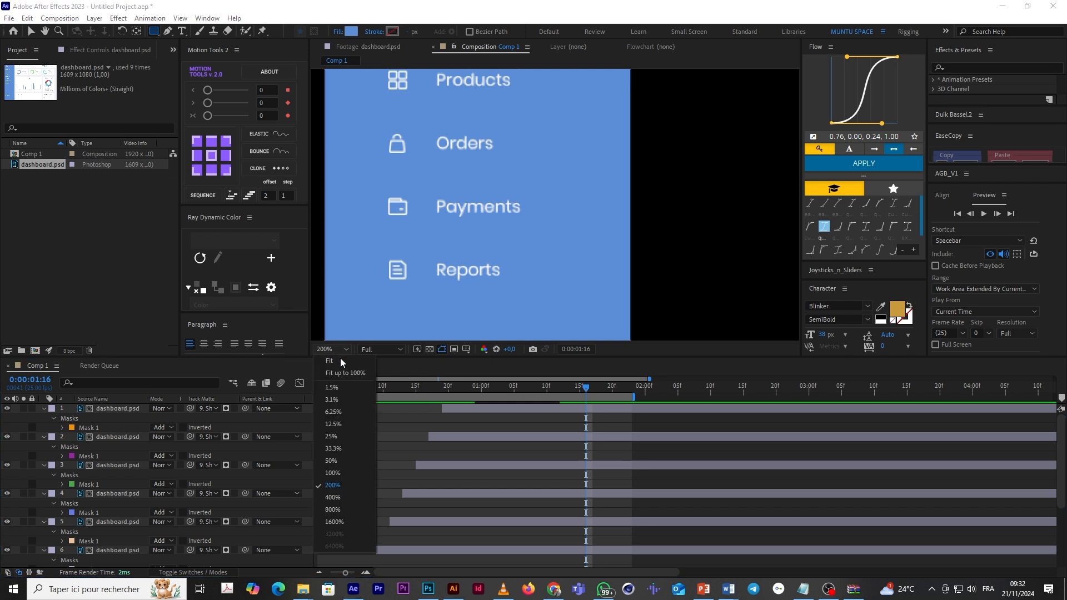
pyautogui.click(342, 361)
pyautogui.click(481, 411)
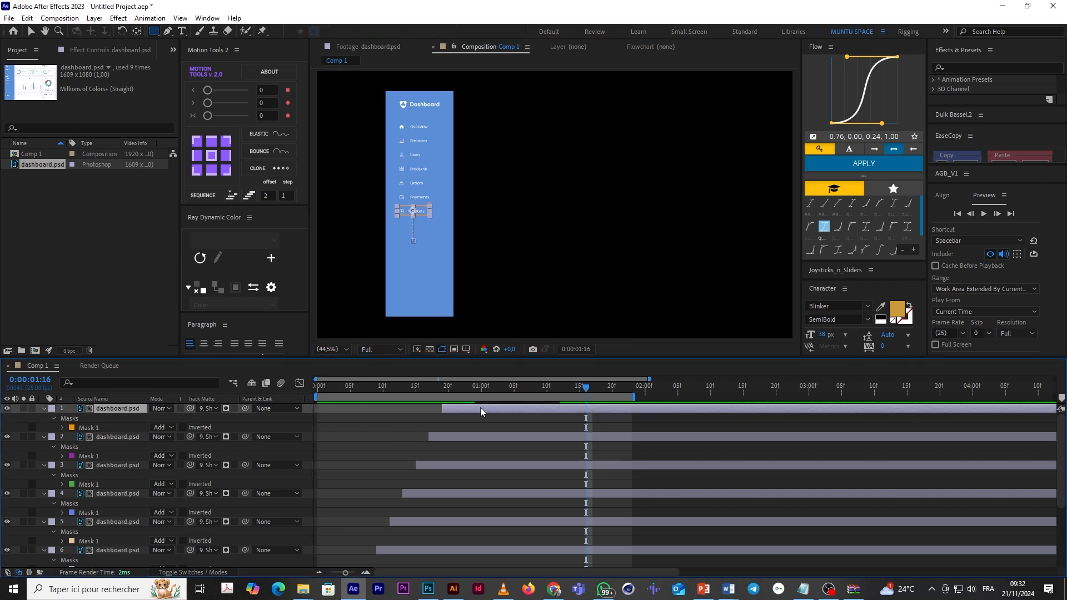
pyautogui.doubleClick(42, 165)
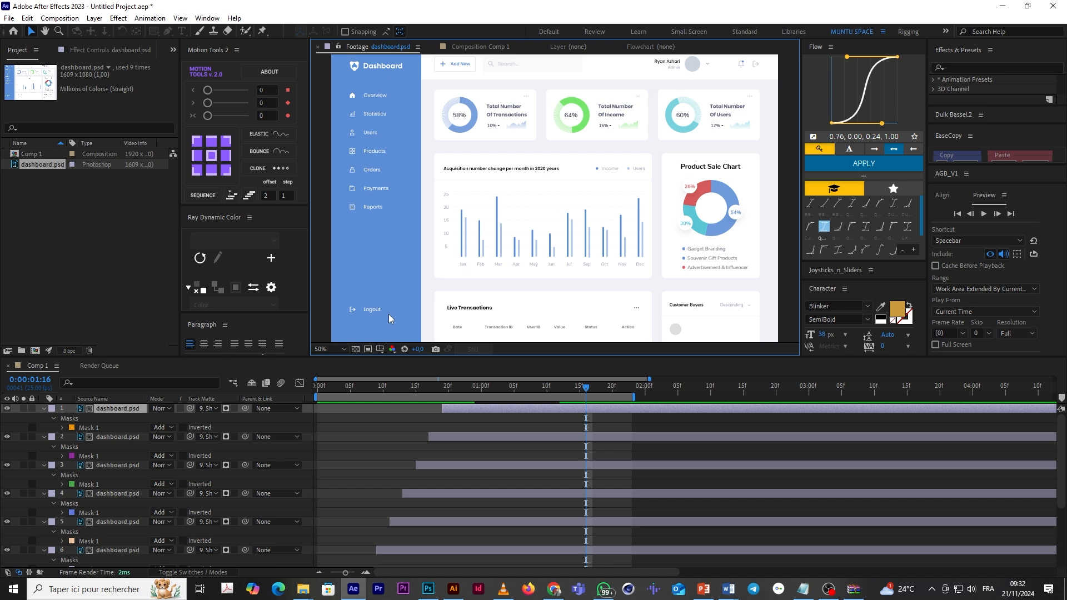
pyautogui.click(486, 412)
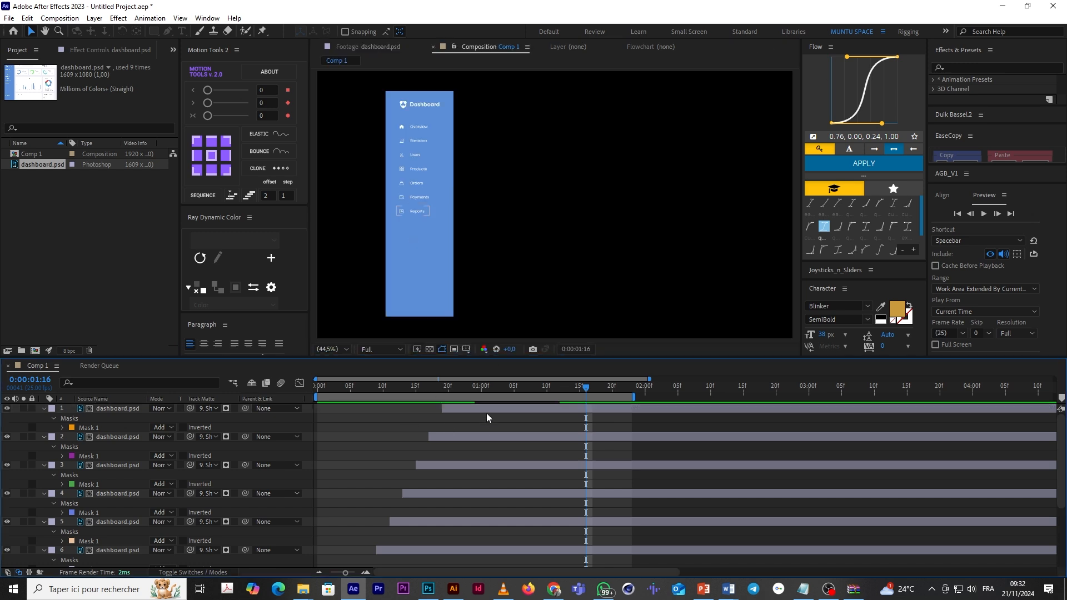
pyautogui.hotkey('ctrl', 'd')
pyautogui.click(445, 386)
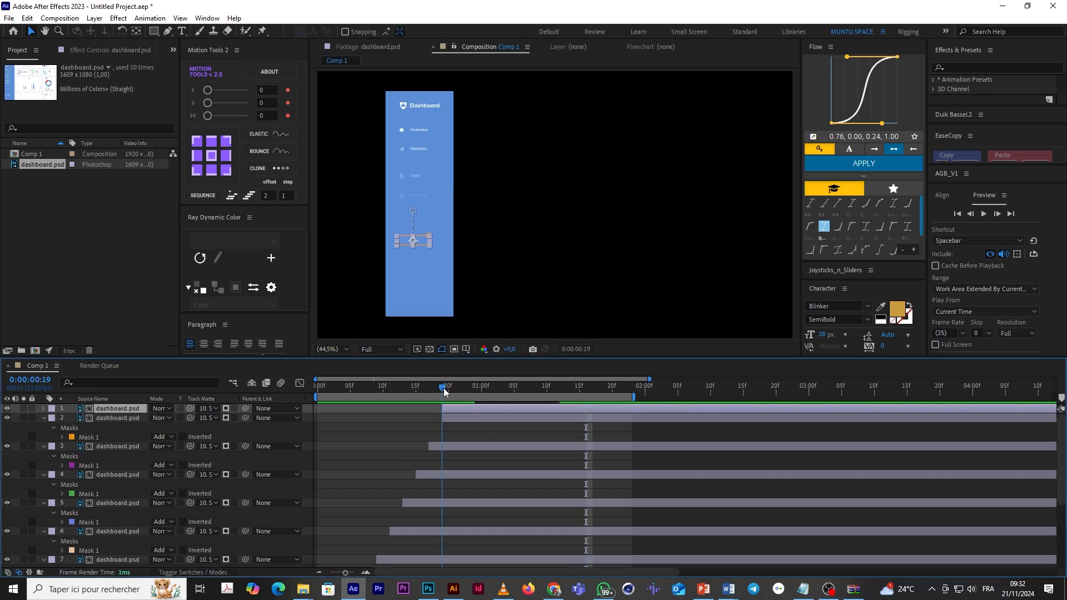
pyautogui.press('pagedown')
pyautogui.press('pagedown')
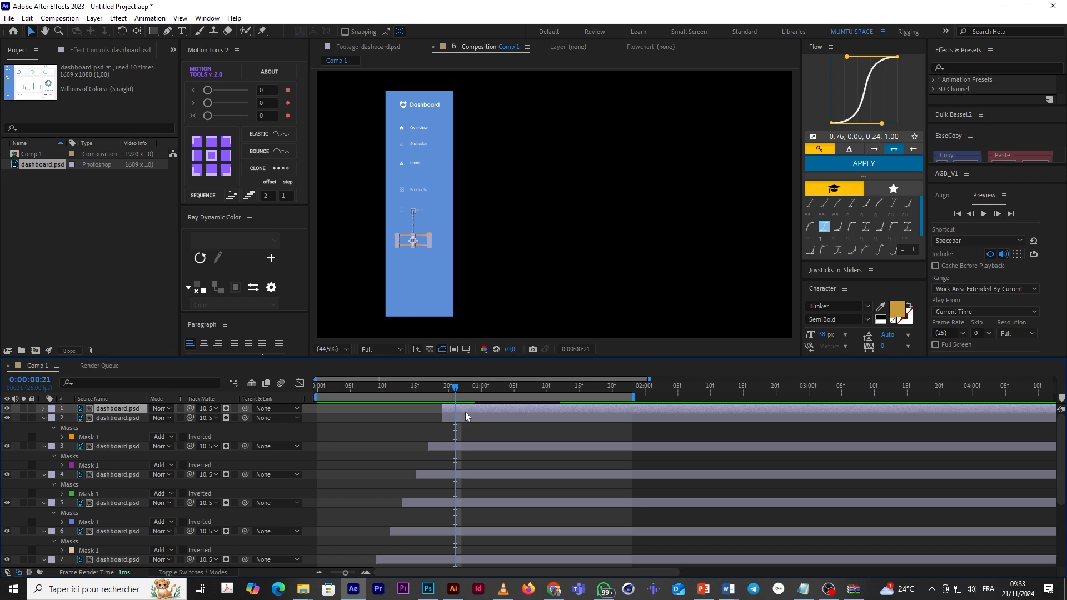
pyautogui.moveTo(476, 411); pyautogui.dragTo(577, 402)
# Step: Delete Mask 1 from the Reports layer's copy at 1:15
pyautogui.press('m')
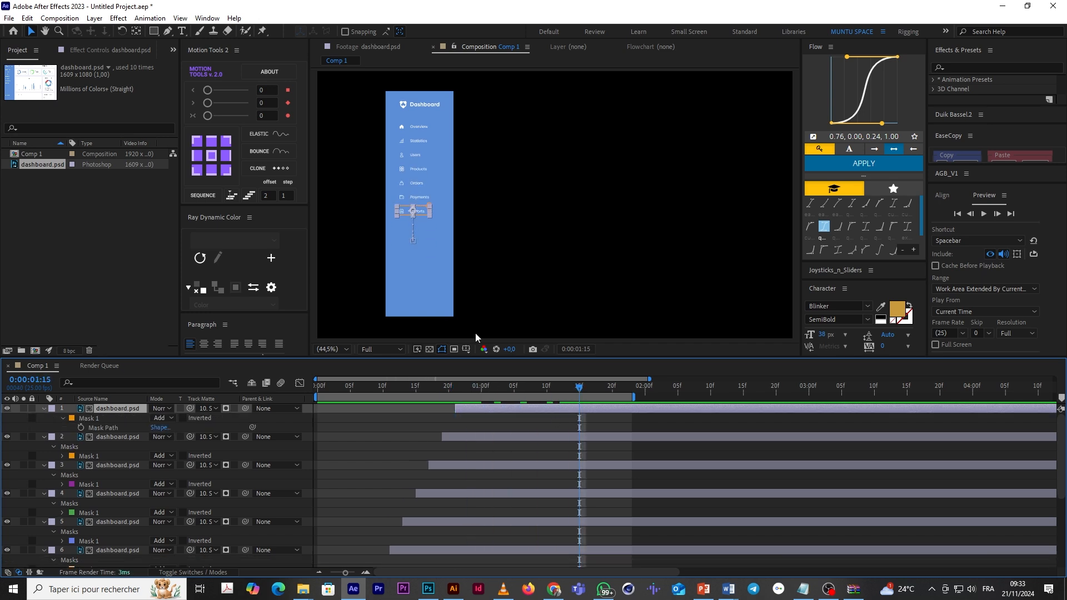
pyautogui.scroll(2, 413, 297)
pyautogui.moveTo(589, 268); pyautogui.dragTo(700, 156)
pyautogui.click(32, 32)
pyautogui.click(105, 416)
pyautogui.press('Delete')
# Step: Draw a rectangular mask around the Logout item and its icon on the copied layer, and center the layer's anchor point
pyautogui.click(154, 31)
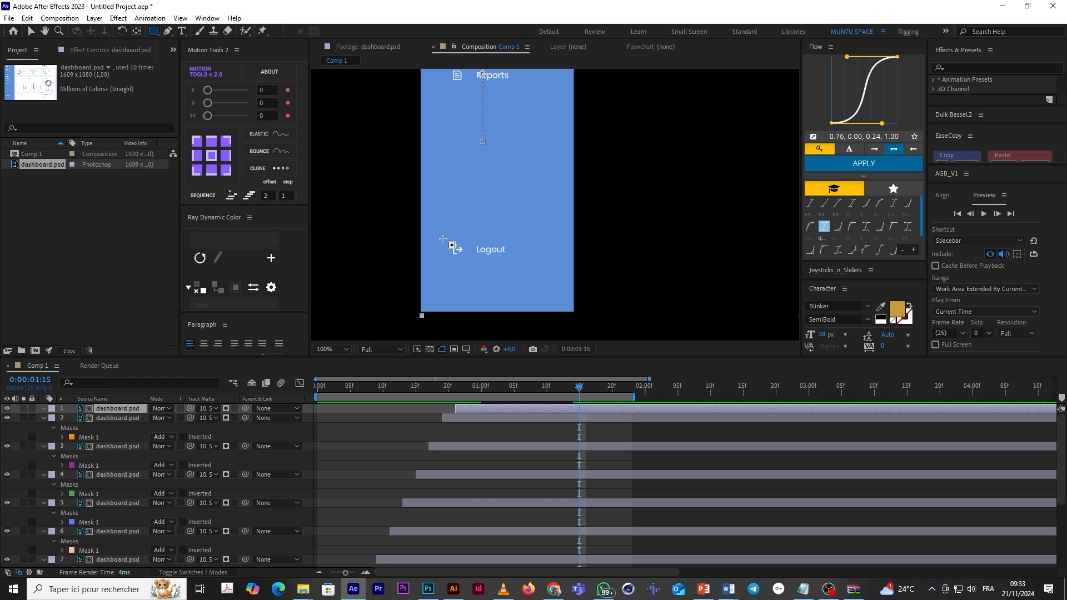
pyautogui.moveTo(443, 240)
pyautogui.mouseDown()
pyautogui.moveTo(535, 256)
pyautogui.moveTo(526, 260)
pyautogui.mouseUp()
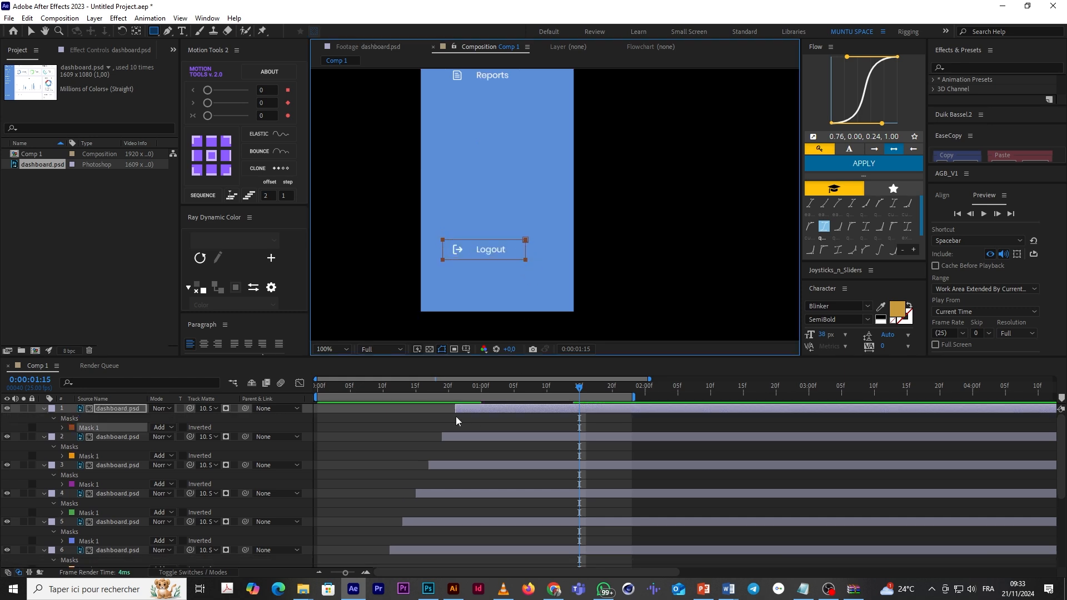
pyautogui.click(474, 408)
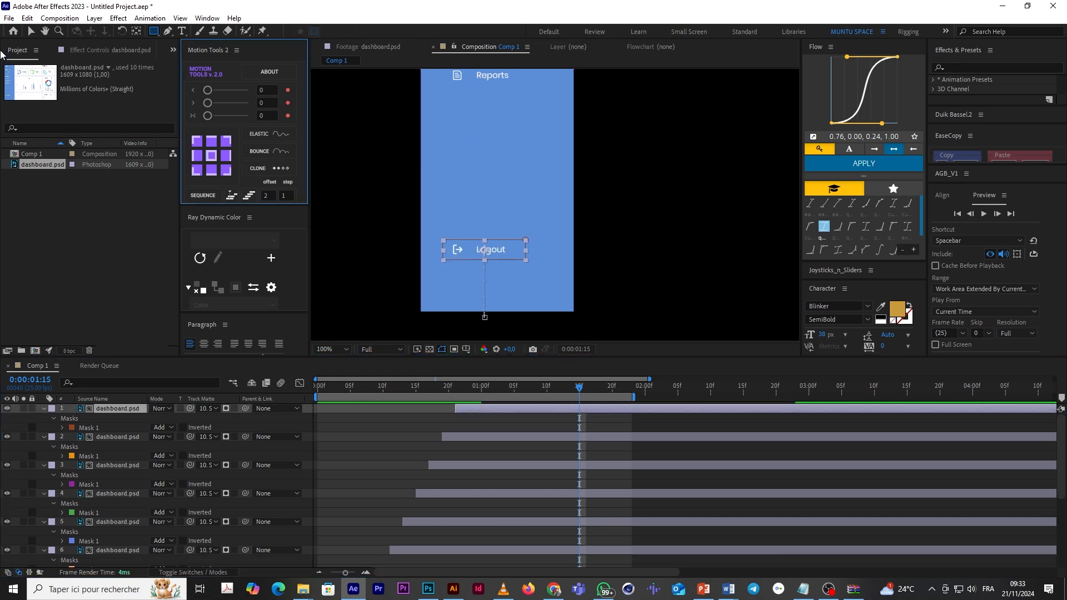
pyautogui.press('v')
# Step: Collapse the properties of all layers, fit the composition in the viewer and preview the sidebar animation from the start
pyautogui.click(336, 429)
pyautogui.press('u')
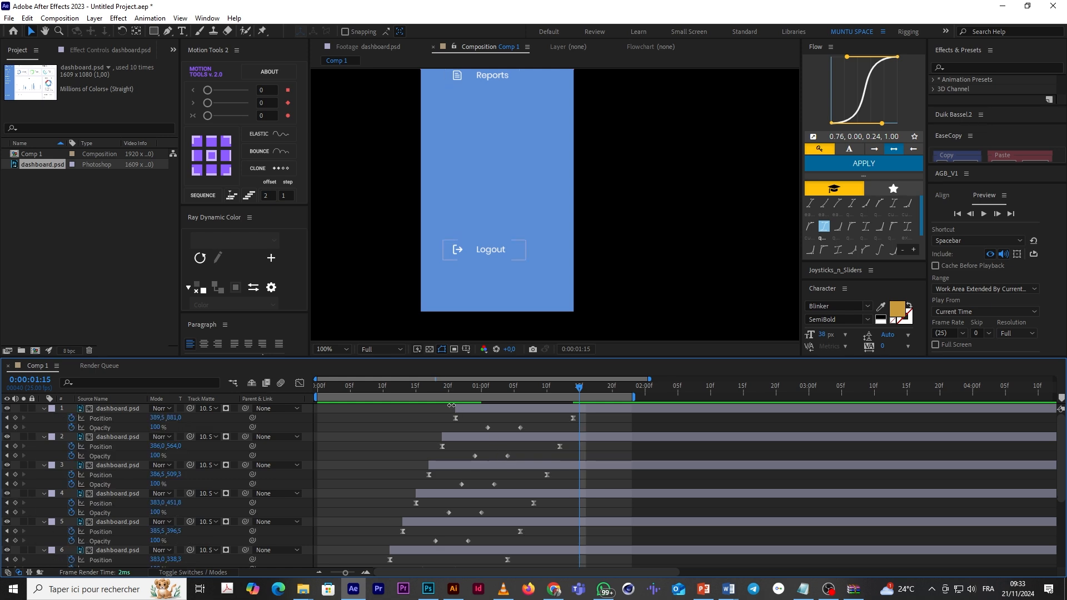
pyautogui.press('u')
pyautogui.click(331, 348)
pyautogui.click(374, 411)
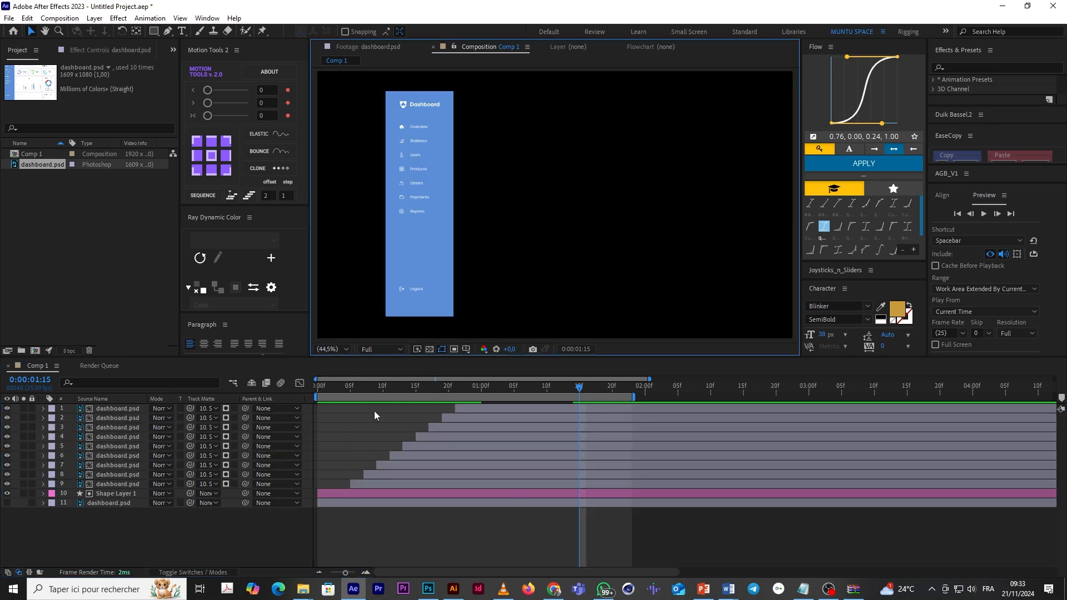
pyautogui.press('Home')
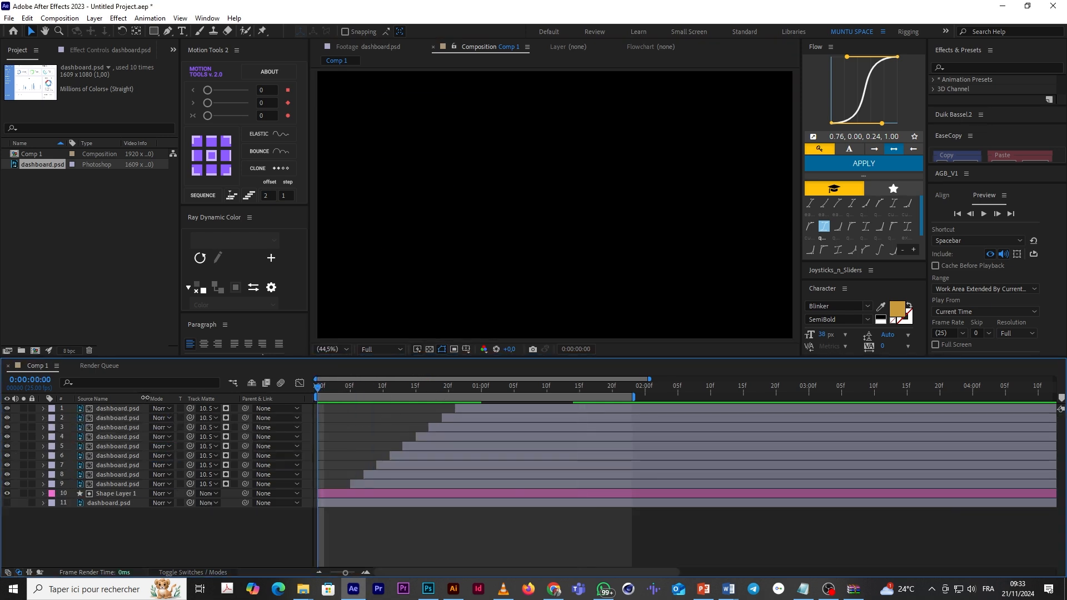
pyautogui.press('space')
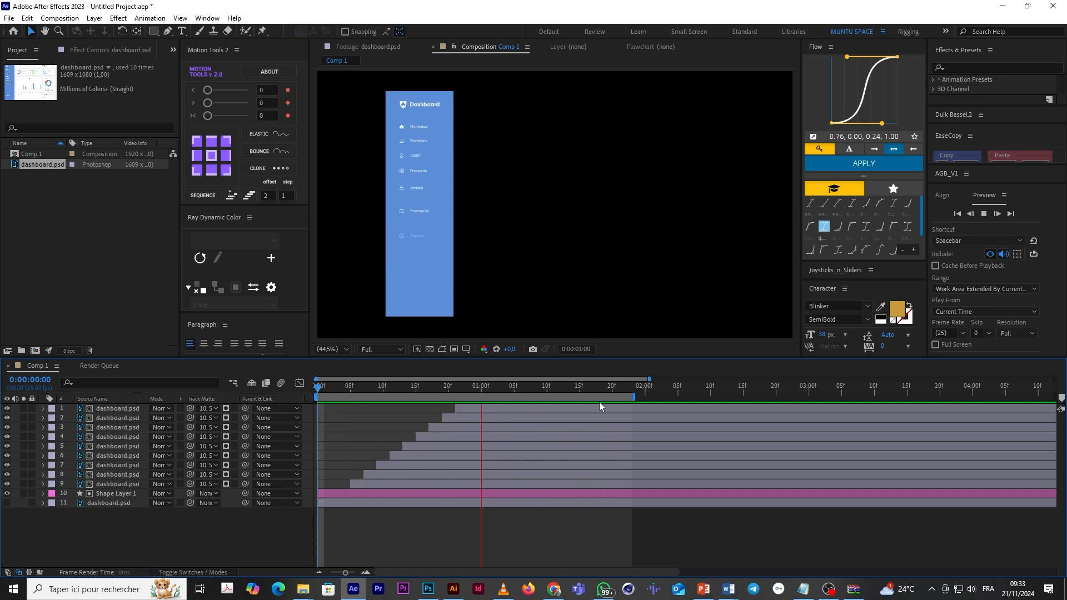
pyautogui.press('space')
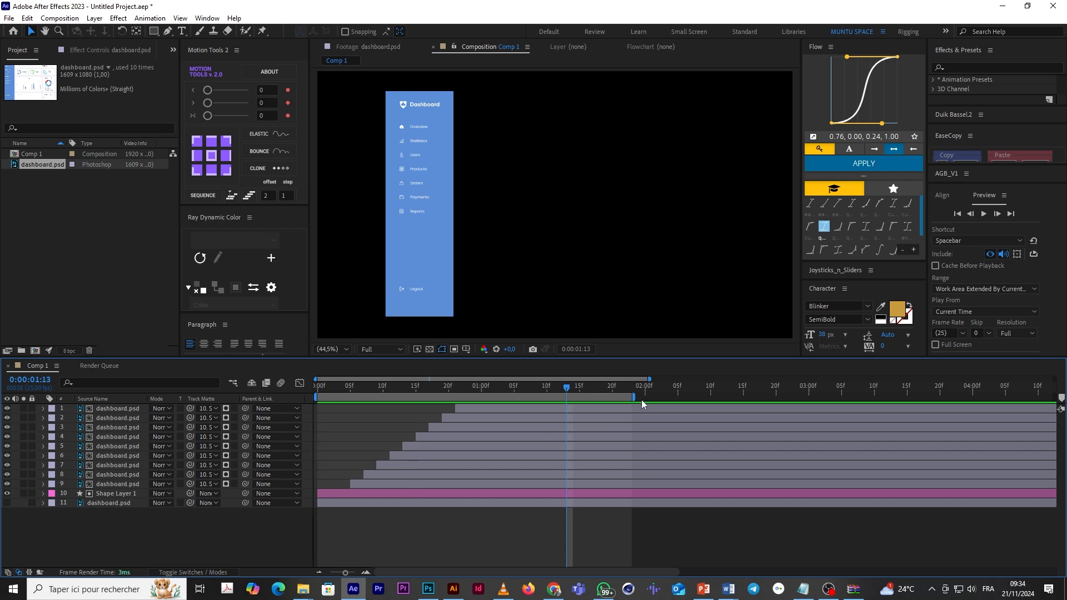
# Step: Duplicate the Logout layer and offset the copy to start two frames later, at frame 23
pyautogui.click(583, 410)
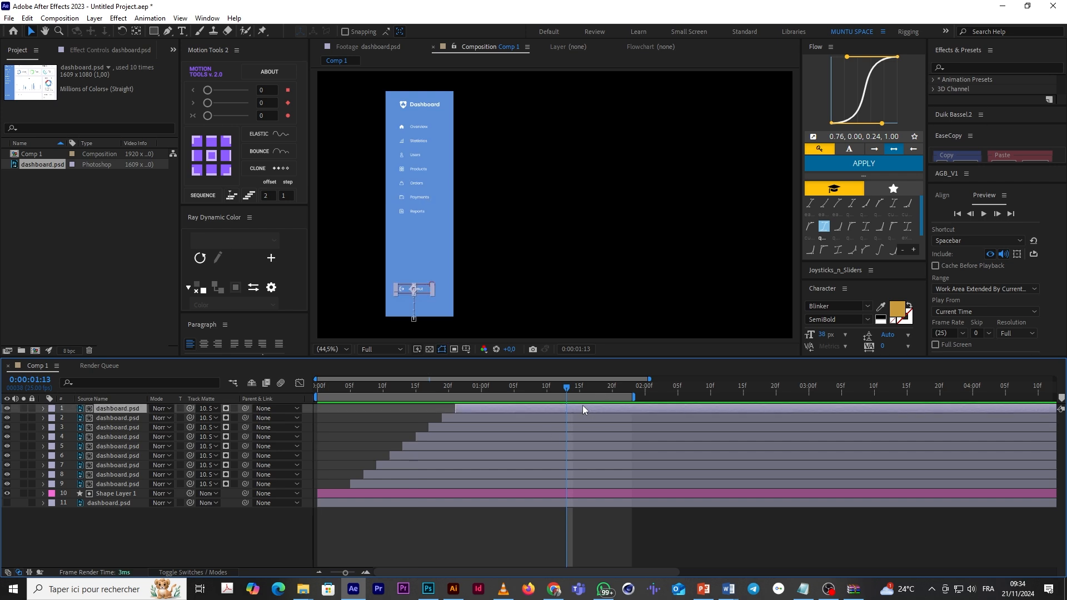
pyautogui.hotkey('ctrl', 'd')
pyautogui.click(456, 388)
pyautogui.hotkey('ctrl', 'Right')
pyautogui.hotkey('ctrl', 'Right')
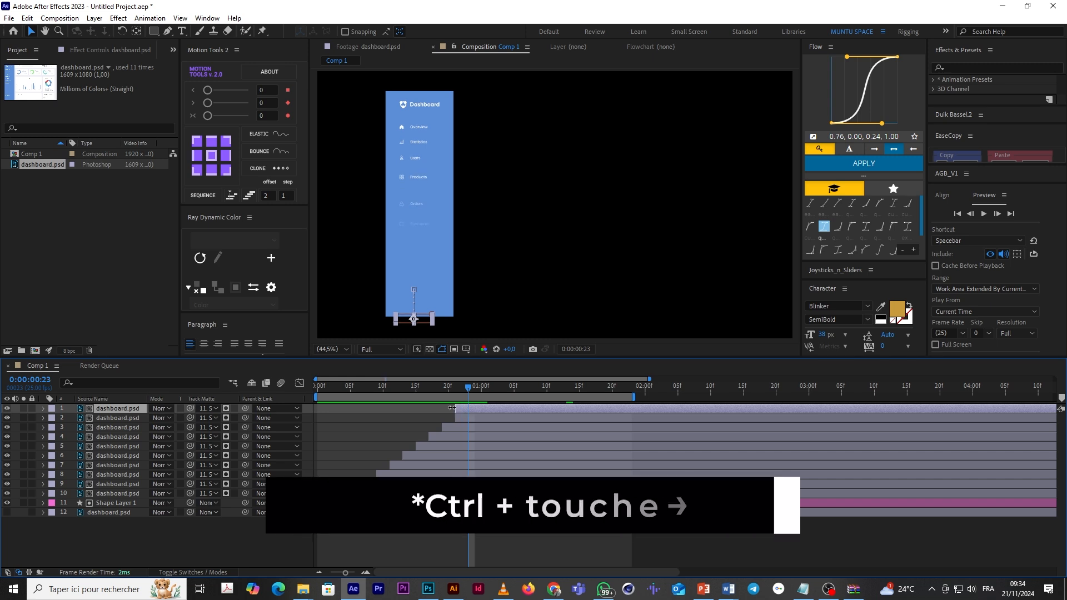
pyautogui.moveTo(477, 410); pyautogui.dragTo(546, 403)
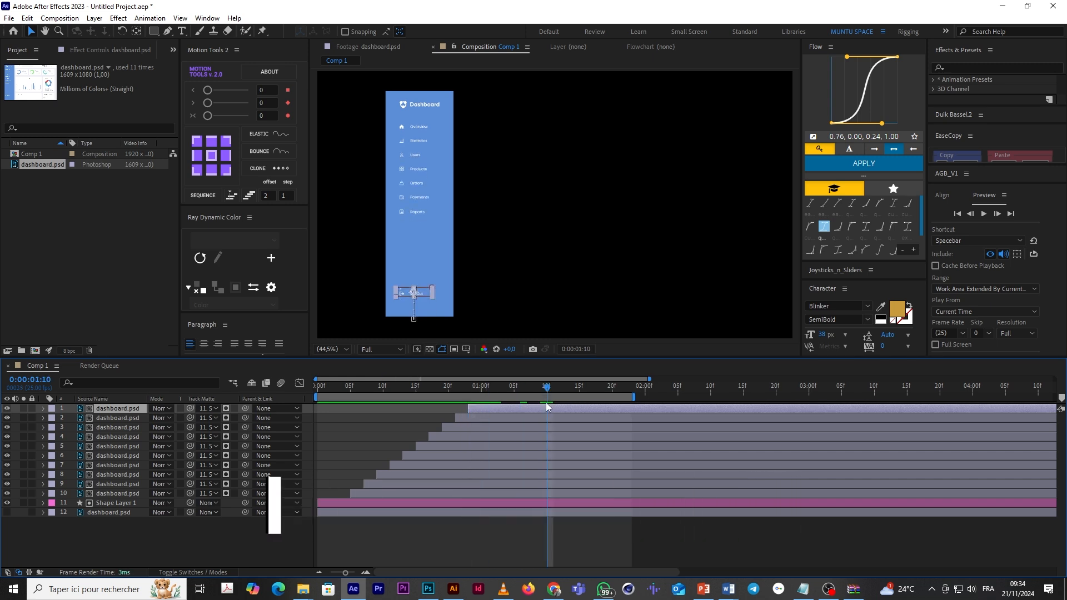
# Step: Delete Mask 1 from the Logout layer's copy and set its track matte to None
pyautogui.press('m')
pyautogui.click(93, 418)
pyautogui.press('Delete')
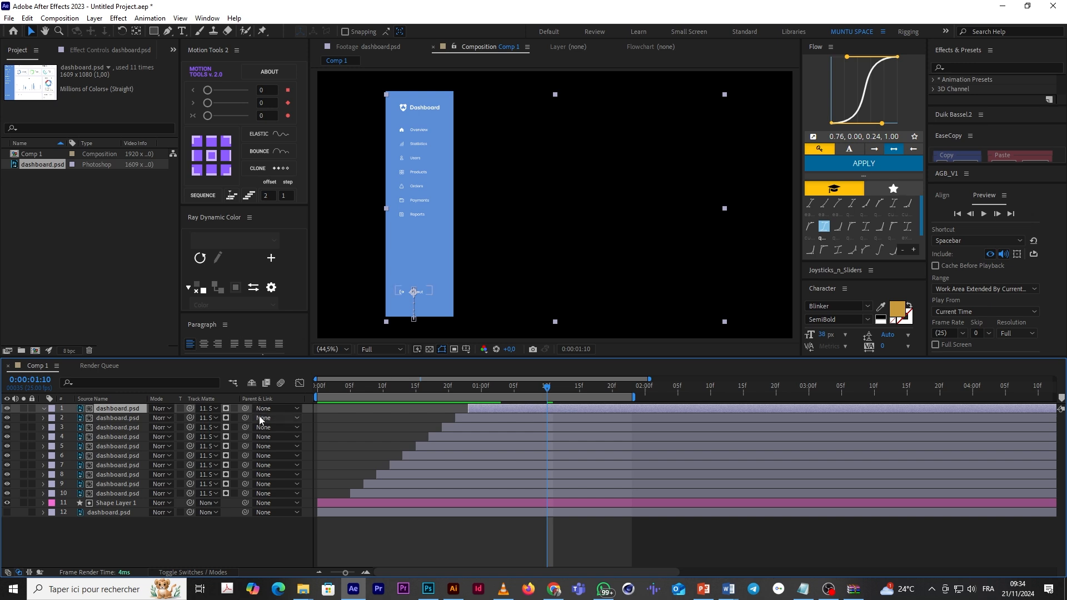
pyautogui.click(208, 408)
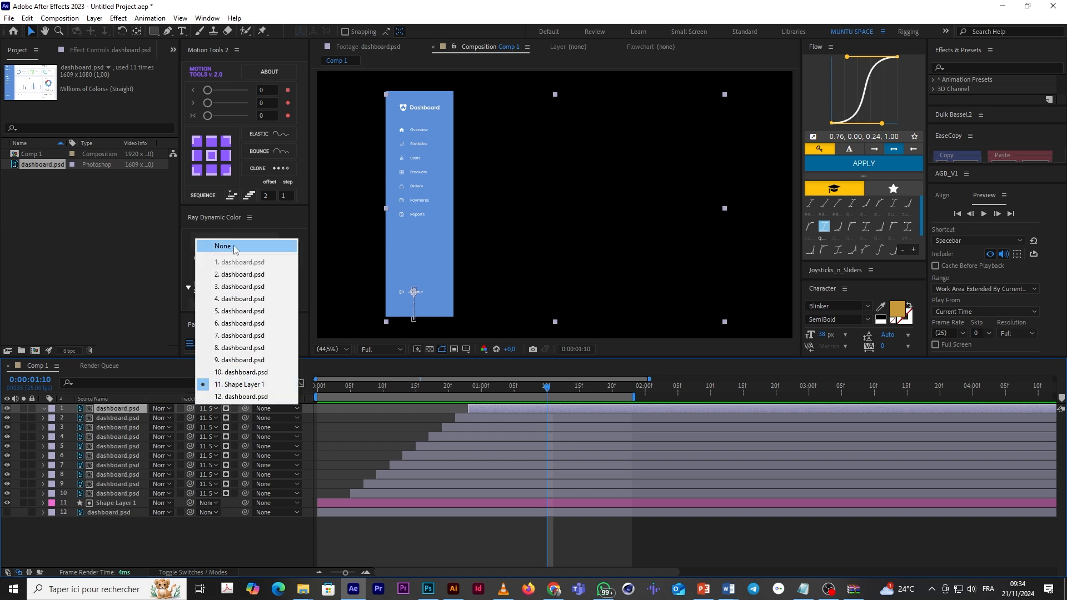
pyautogui.click(234, 247)
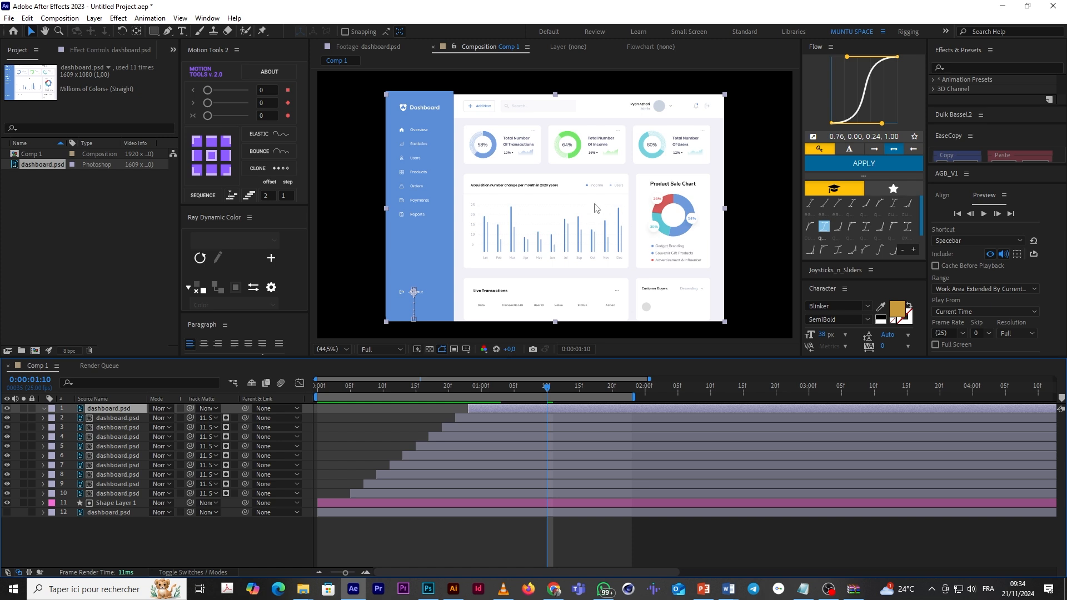
# Step: Draw a rectangular mask around the dashboard's white header bar on the copied layer, and center the layer's anchor point
pyautogui.click(166, 31)
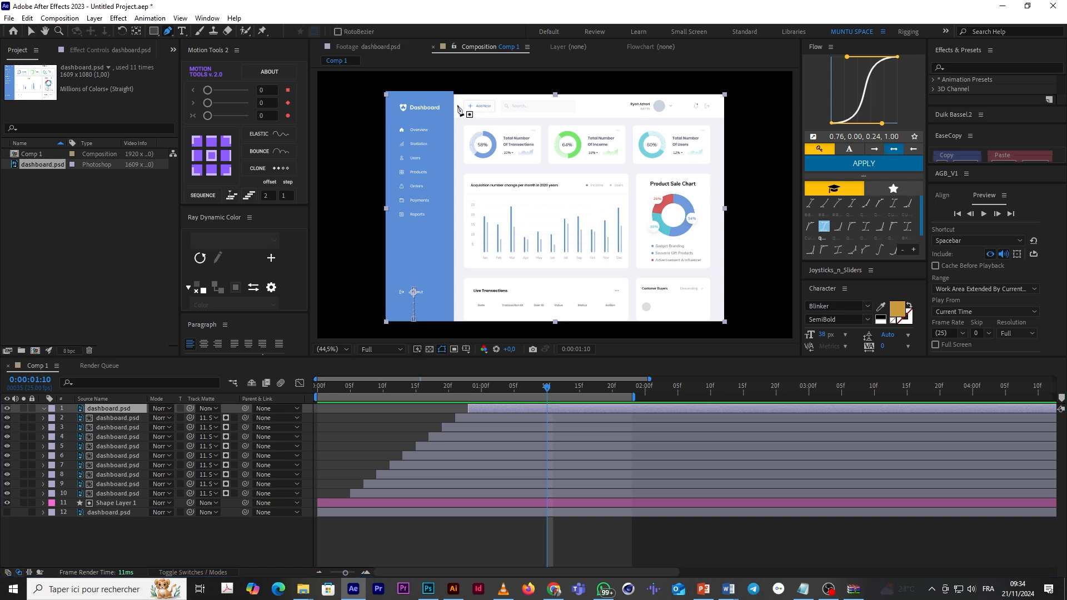
pyautogui.click(154, 32)
pyautogui.moveTo(451, 97); pyautogui.dragTo(728, 117)
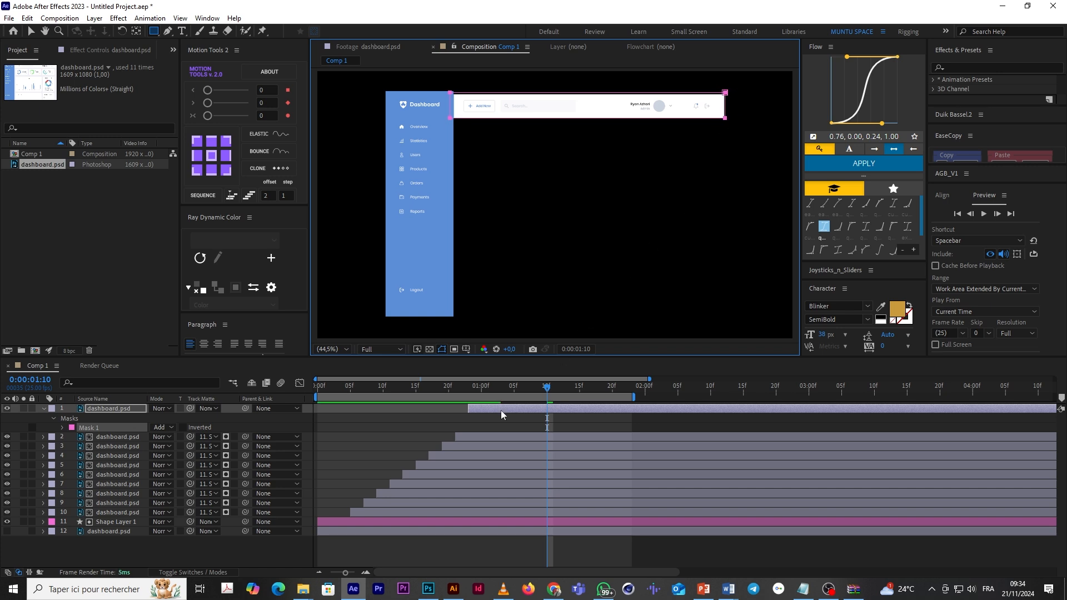
pyautogui.click(465, 425)
pyautogui.click(486, 408)
pyautogui.click(29, 34)
pyautogui.click(211, 157)
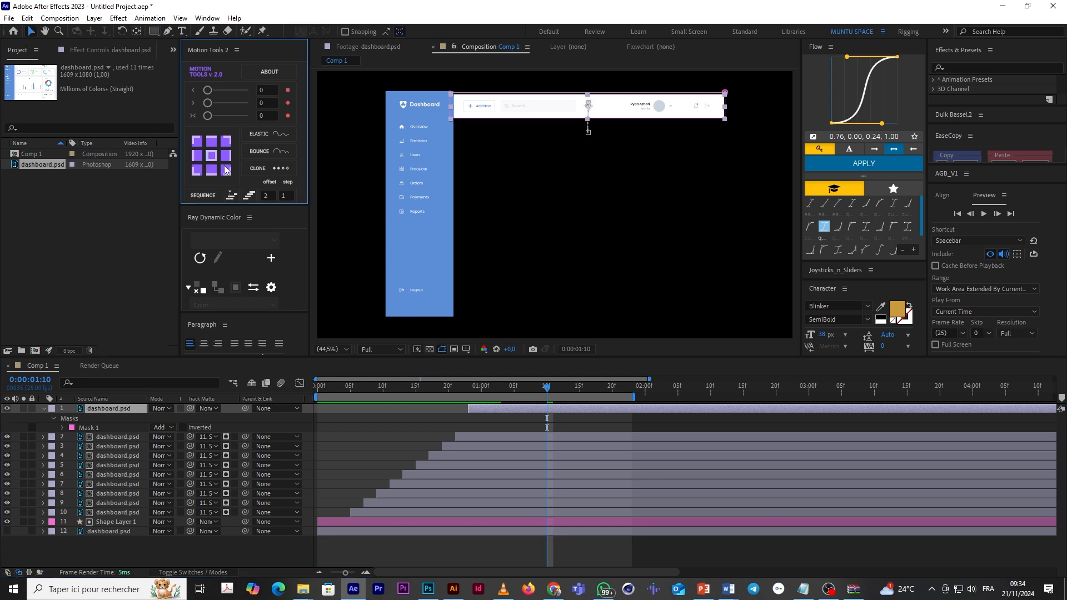
# Step: Scrub the timeline to check how the header bar and the unmasked dashboard layer appear around the end of the menu animation
pyautogui.click(428, 411)
pyautogui.moveTo(455, 389); pyautogui.dragTo(480, 389)
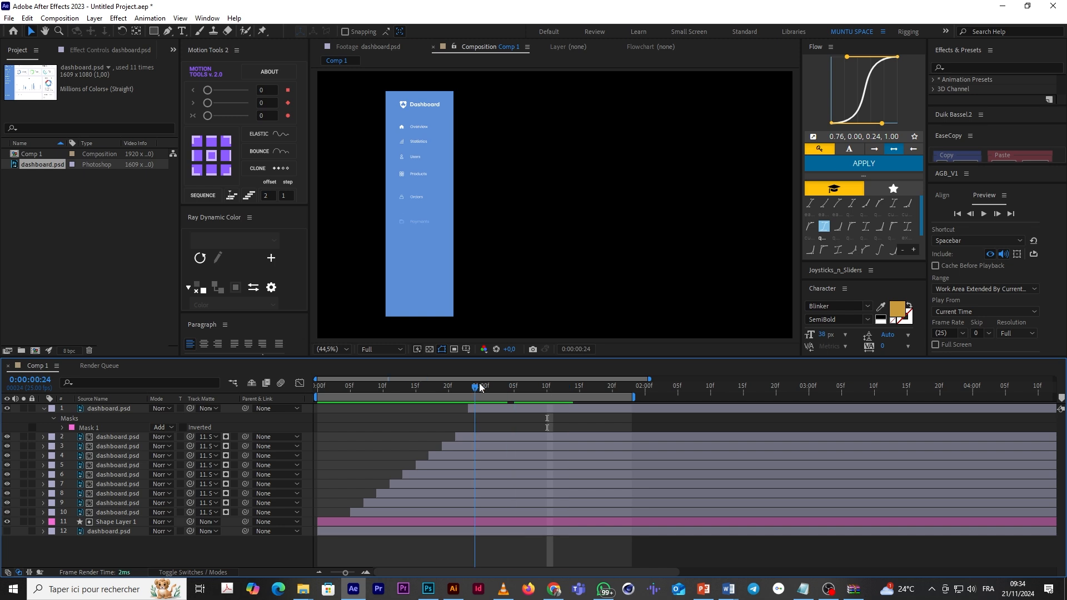
pyautogui.moveTo(480, 386); pyautogui.dragTo(500, 387)
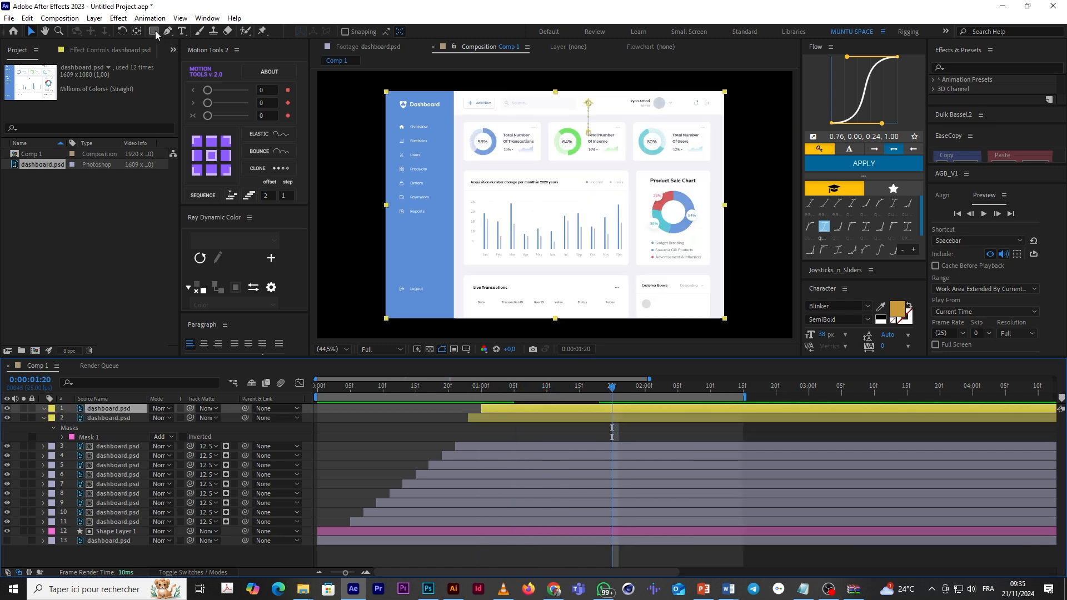
pyautogui.click(154, 32)
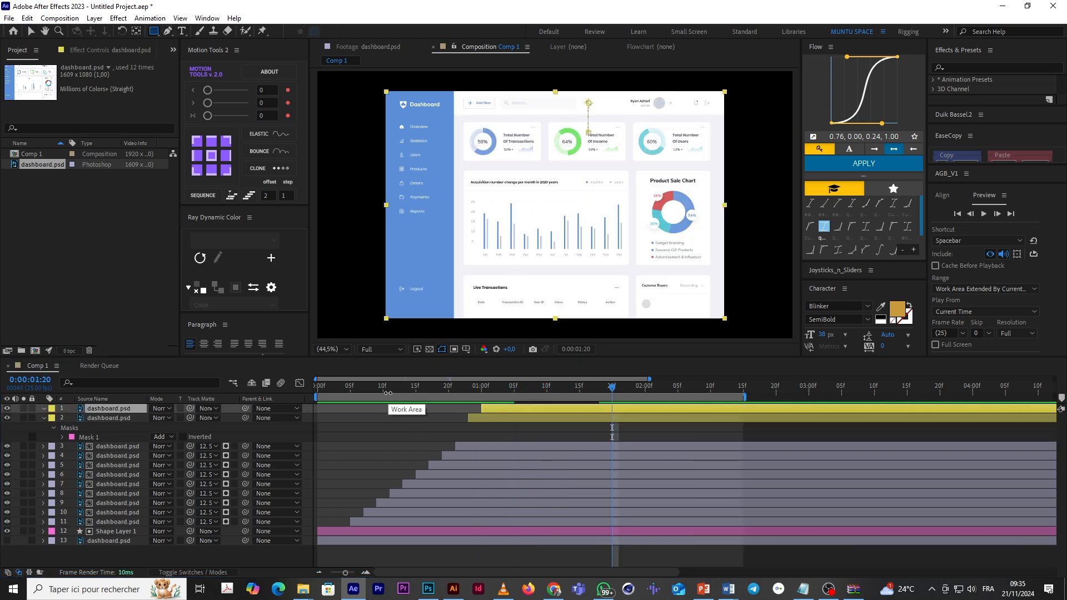
pyautogui.click(501, 388)
pyautogui.moveTo(496, 395); pyautogui.dragTo(600, 393)
pyautogui.click(422, 422)
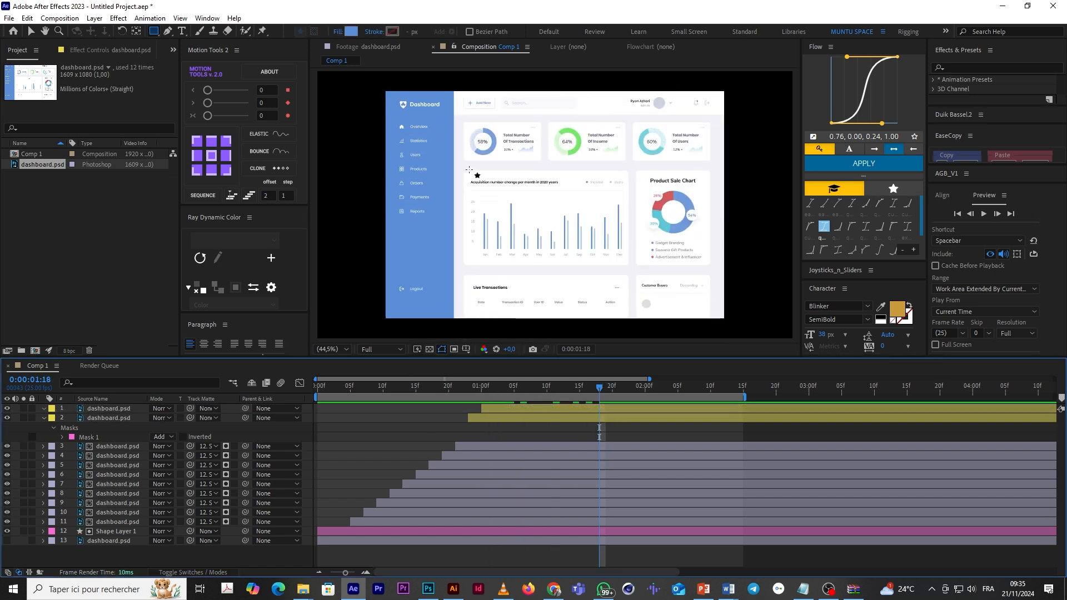
# Step: Duplicate Shape Layer 1, place the copy directly below the header bar layer and offset it to start at frame 22
pyautogui.click(369, 531)
pyautogui.click(377, 530)
pyautogui.click(31, 31)
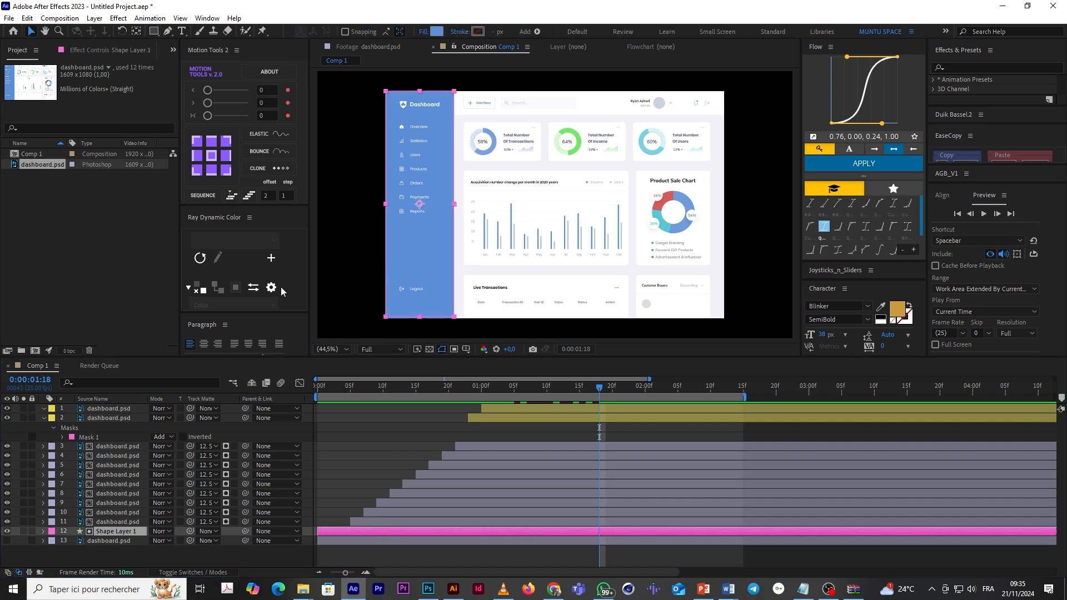
pyautogui.hotkey('ctrl', 'd')
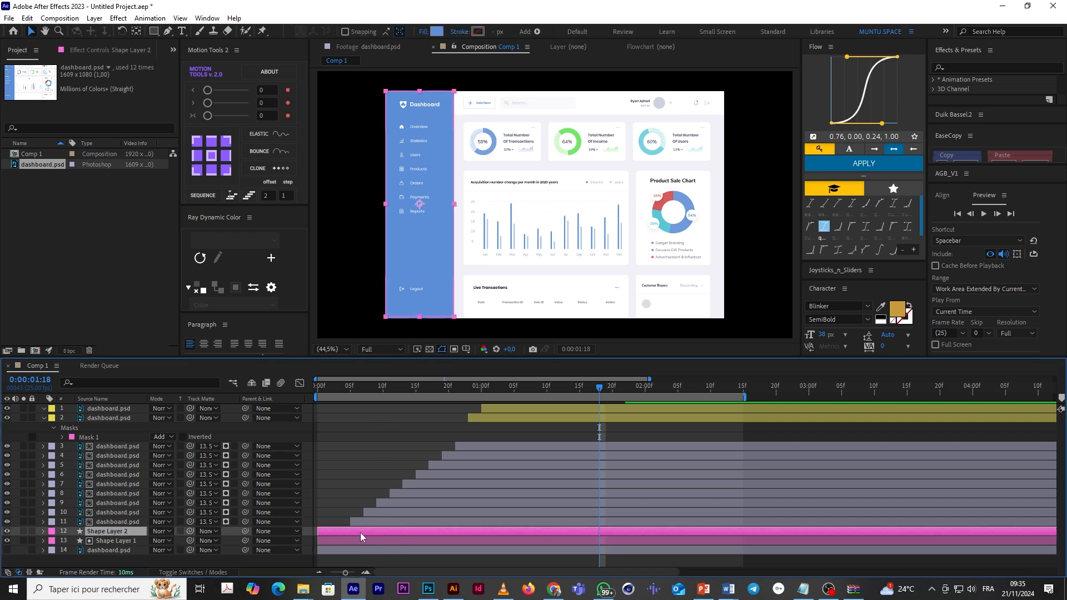
pyautogui.moveTo(99, 532); pyautogui.dragTo(129, 442)
pyautogui.moveTo(340, 451); pyautogui.dragTo(454, 448)
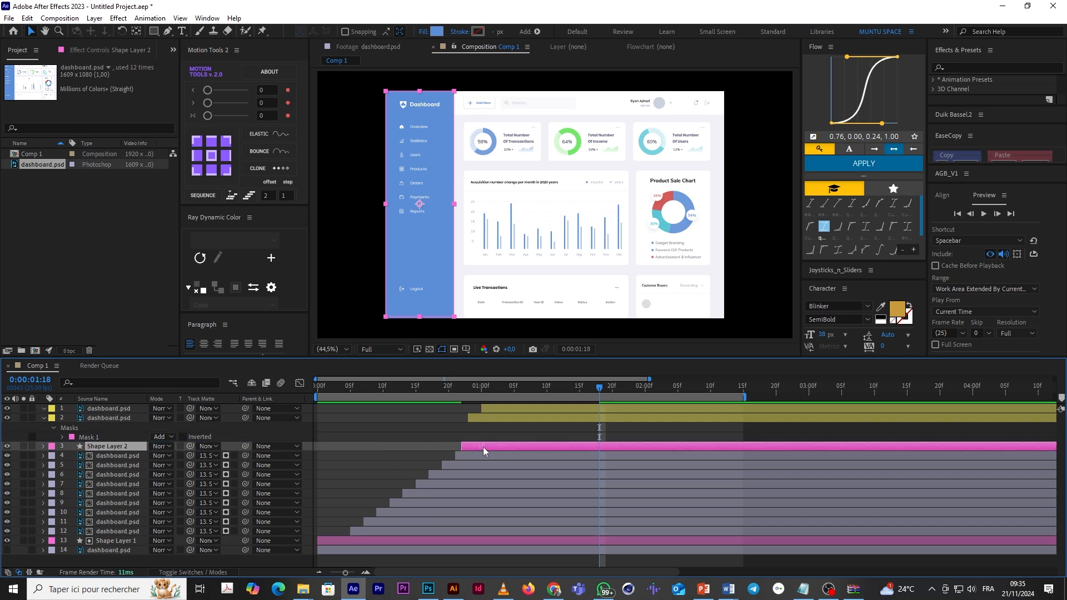
# Step: At 0:00:01:14, widen Shape Layer 2's scale to about 356% and move the shape over the dashboard's content area
pyautogui.press('u')
pyautogui.click(578, 387)
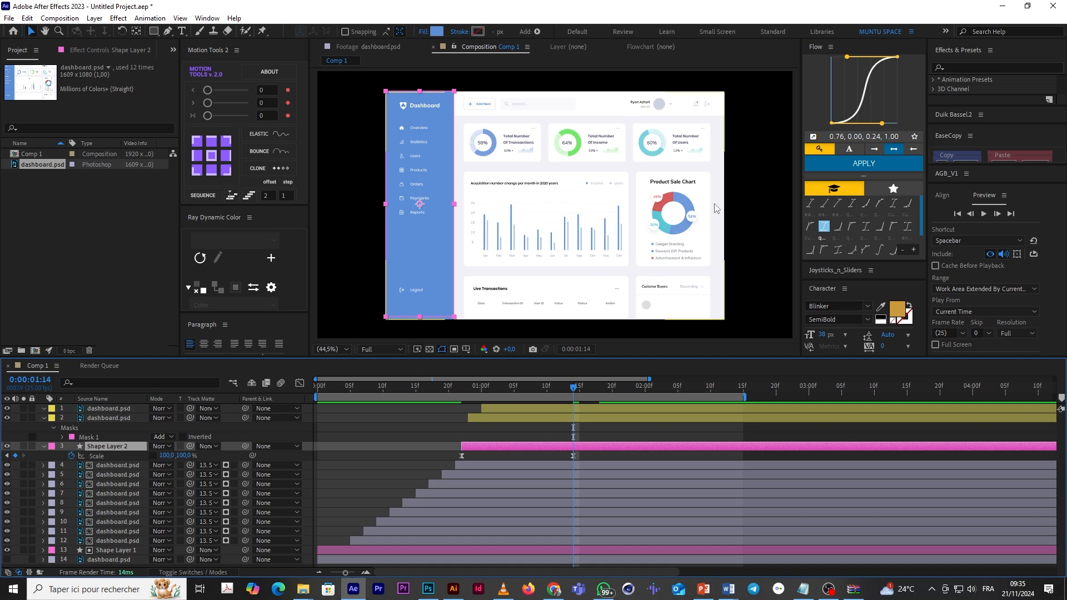
pyautogui.press('.')
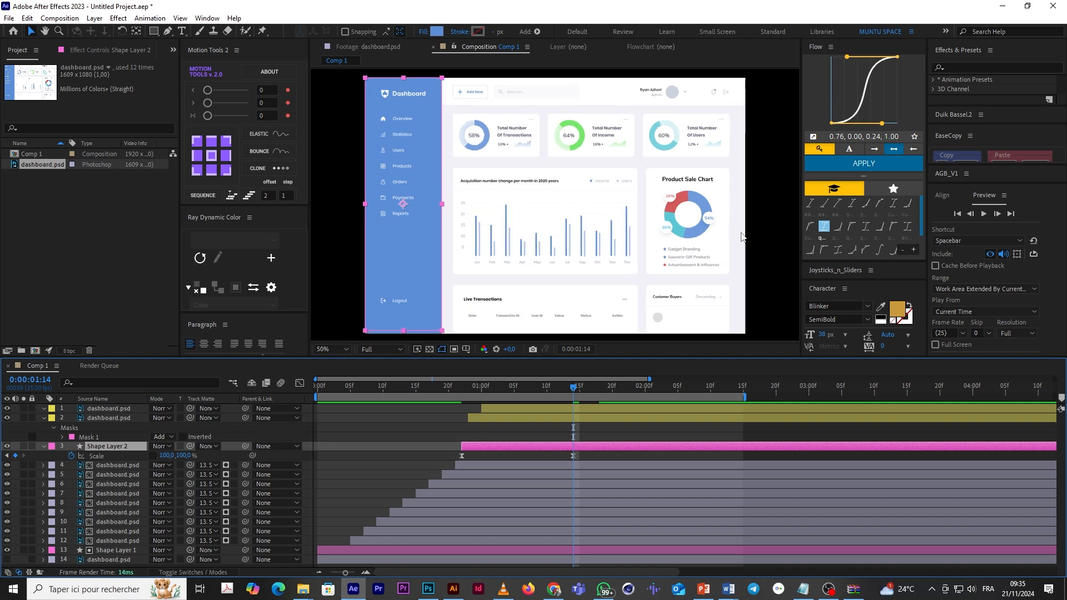
pyautogui.press('.')
pyautogui.press(',')
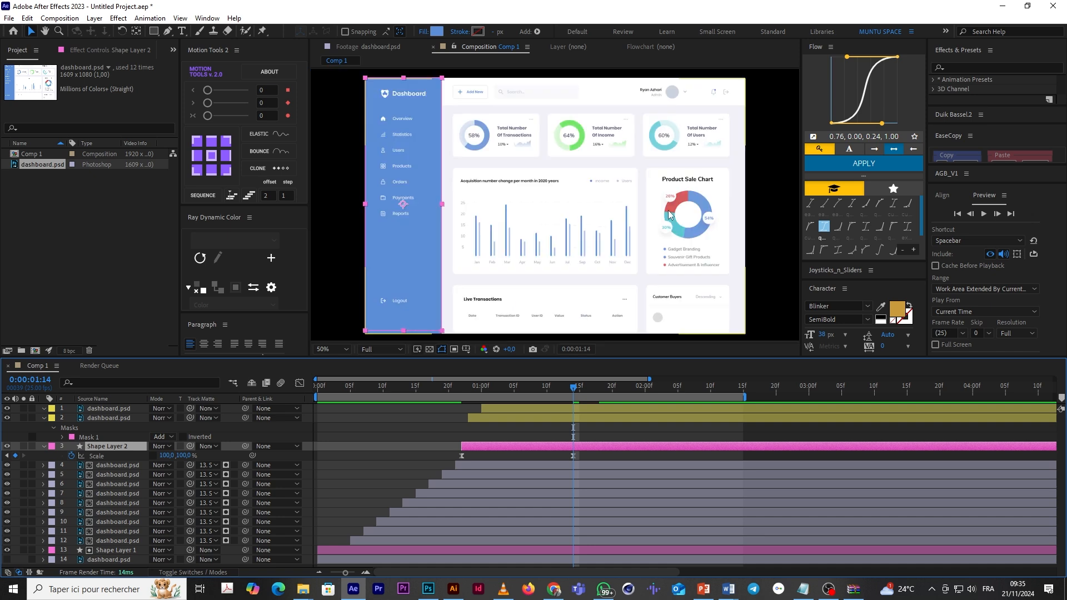
pyautogui.moveTo(166, 455); pyautogui.dragTo(314, 429)
pyautogui.moveTo(399, 203); pyautogui.dragTo(578, 224)
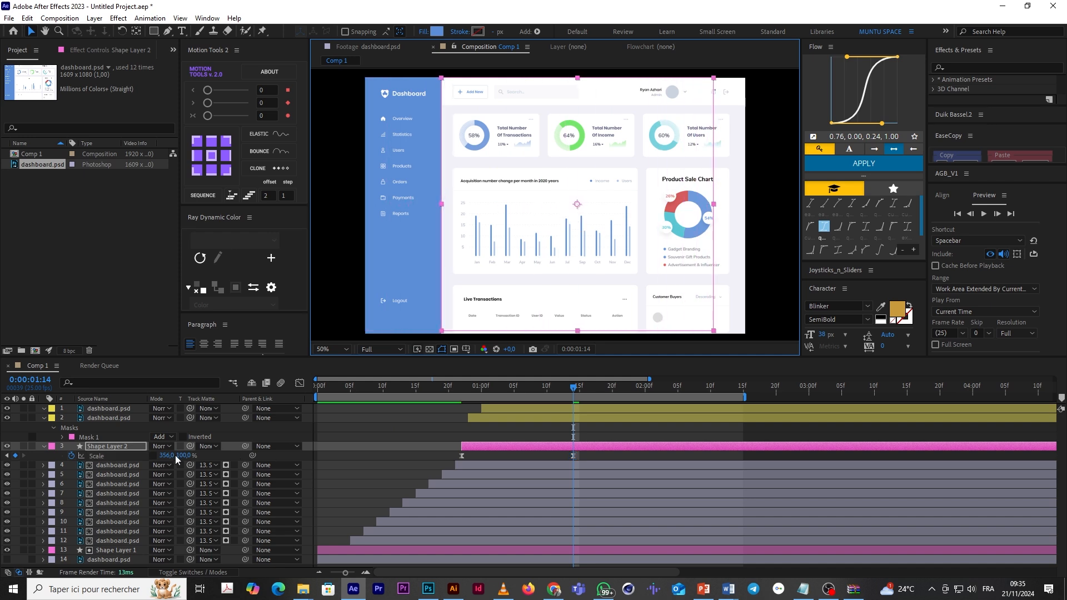
# Step: Fine-tune Shape Layer 2's horizontal scale to 401% and align the shape with the content area's side edges
pyautogui.moveTo(170, 455); pyautogui.dragTo(198, 455)
pyautogui.moveTo(577, 205); pyautogui.dragTo(589, 203)
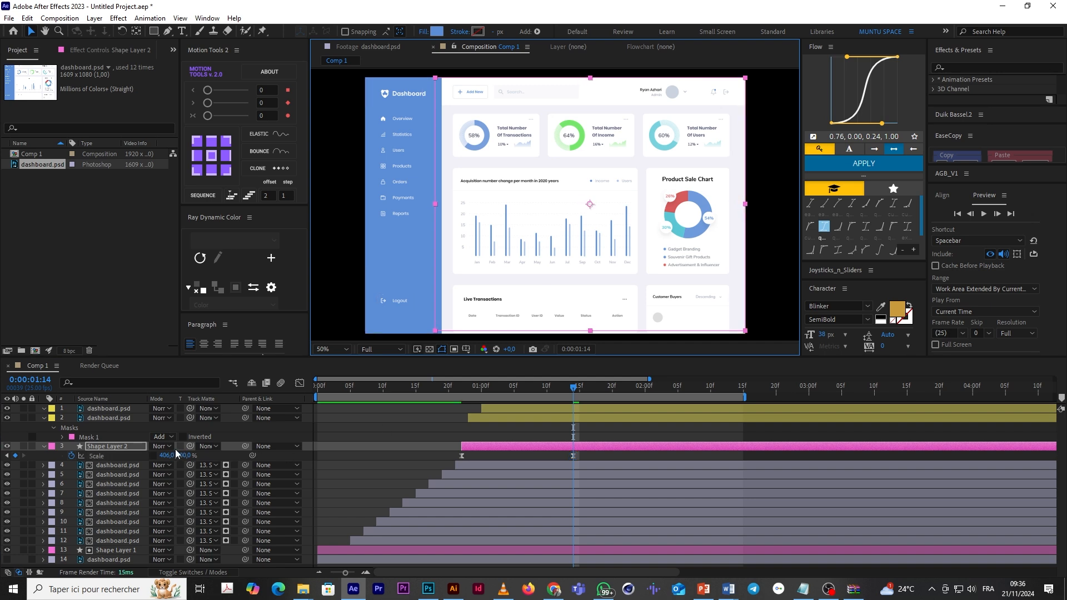
pyautogui.moveTo(176, 452); pyautogui.dragTo(168, 454)
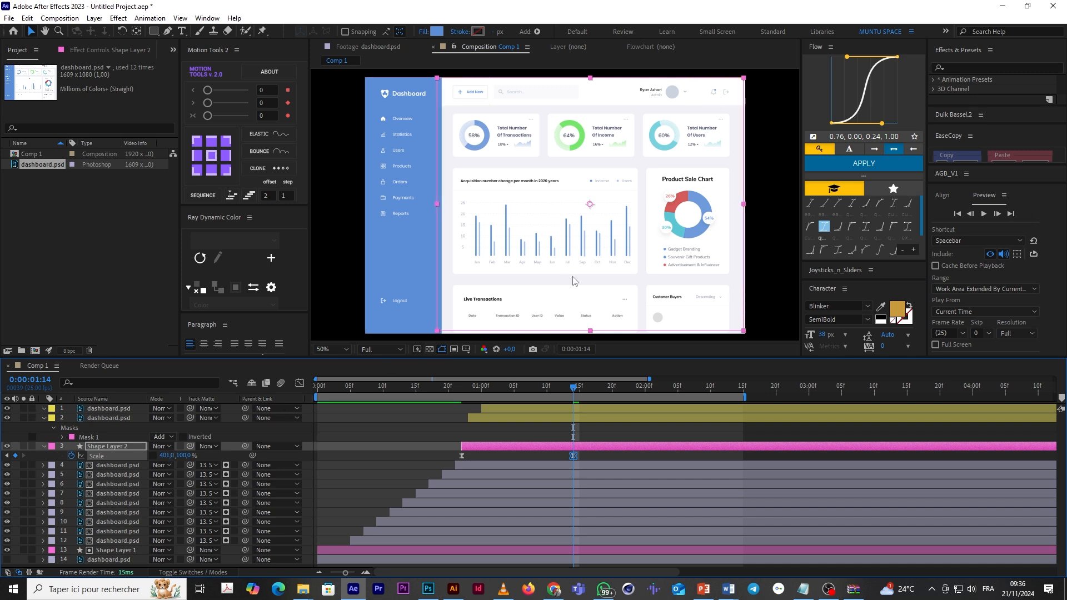
pyautogui.moveTo(592, 209); pyautogui.dragTo(594, 209)
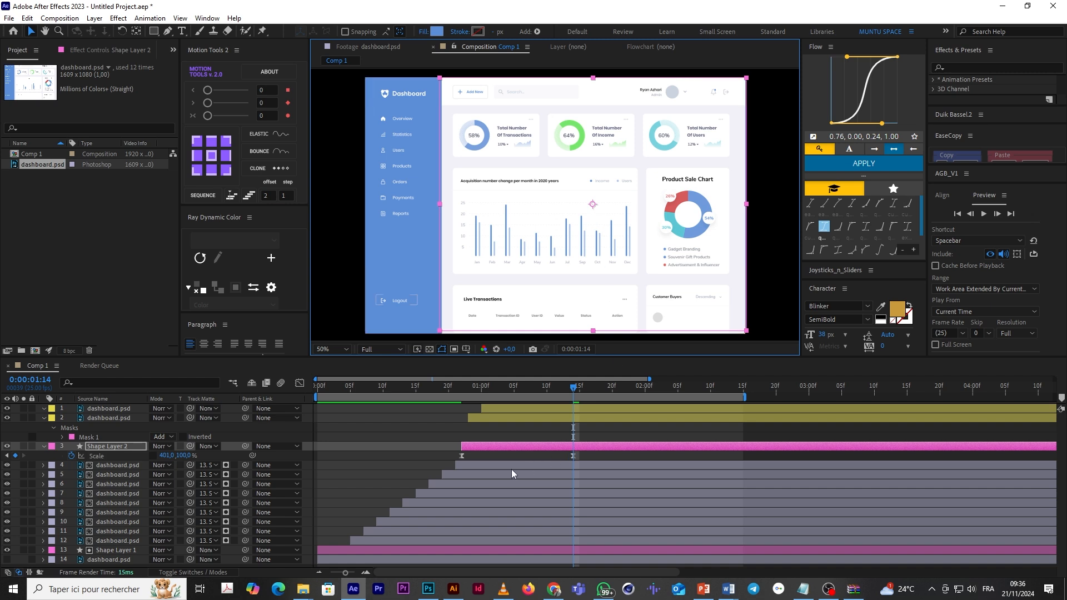
# Step: Try the Aqua label color on Shape Layer 2
pyautogui.click(547, 437)
pyautogui.click(492, 421)
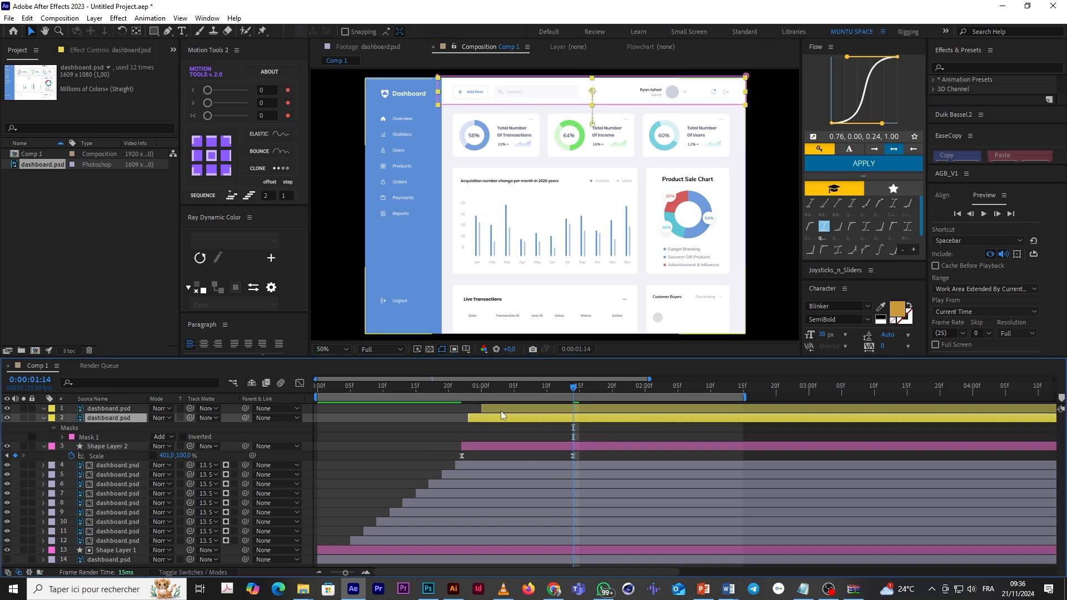
pyautogui.keyDown('shift'); pyautogui.click(329, 413); pyautogui.keyUp('shift')
pyautogui.click(353, 430)
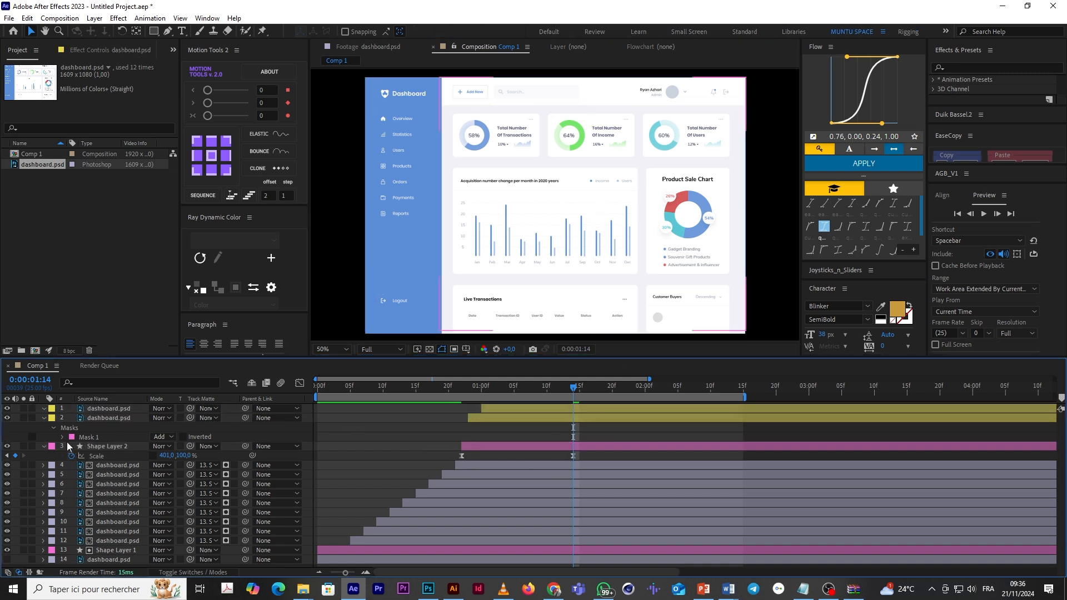
pyautogui.click(51, 447)
pyautogui.click(84, 269)
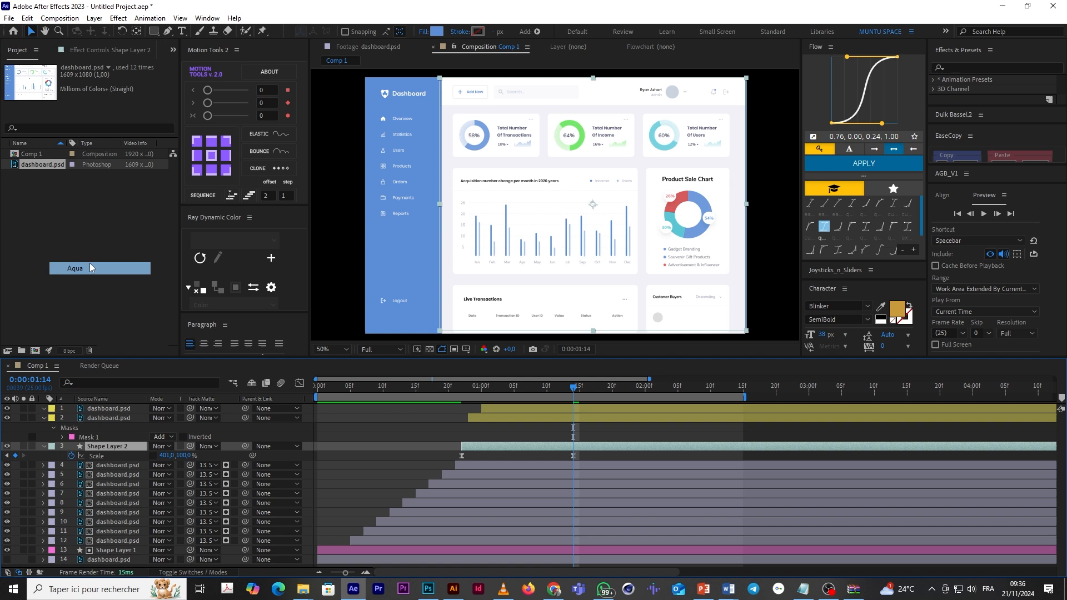
pyautogui.click(107, 417)
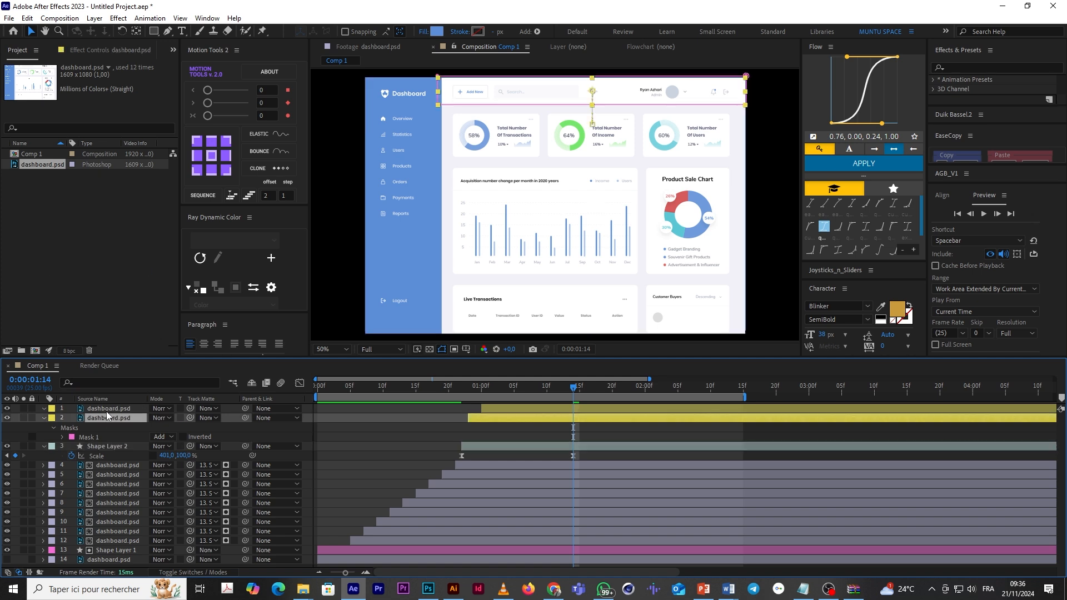
# Step: Set Shape Layer 2's label color to Yellow and the labels of the two dashboard layers above it to None
pyautogui.click(53, 447)
pyautogui.click(97, 270)
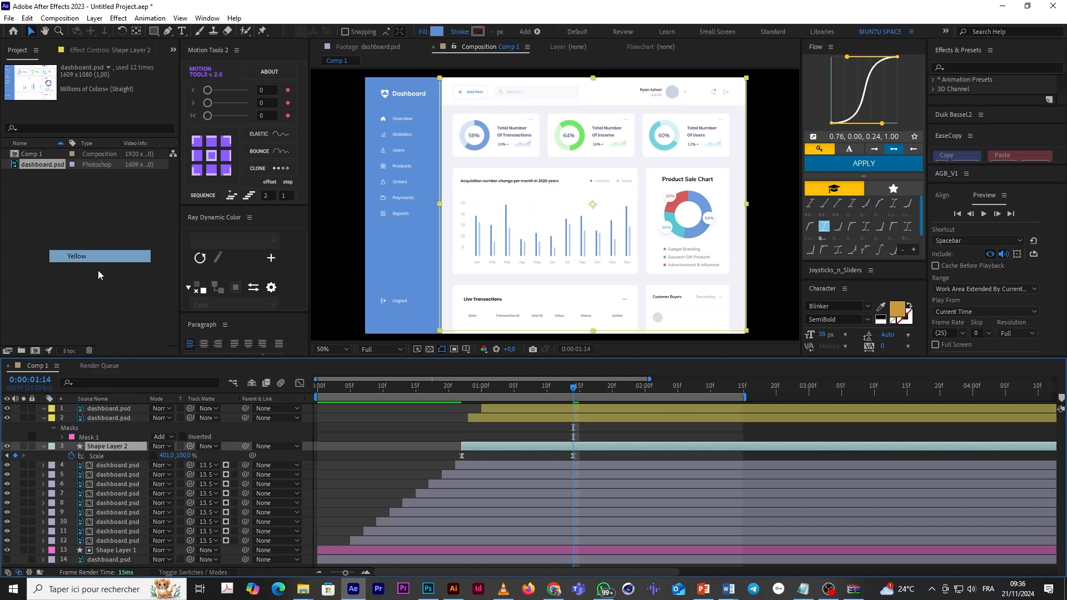
pyautogui.keyDown('shift'); pyautogui.click(103, 409); pyautogui.keyUp('shift')
pyautogui.click(52, 410)
pyautogui.click(83, 191)
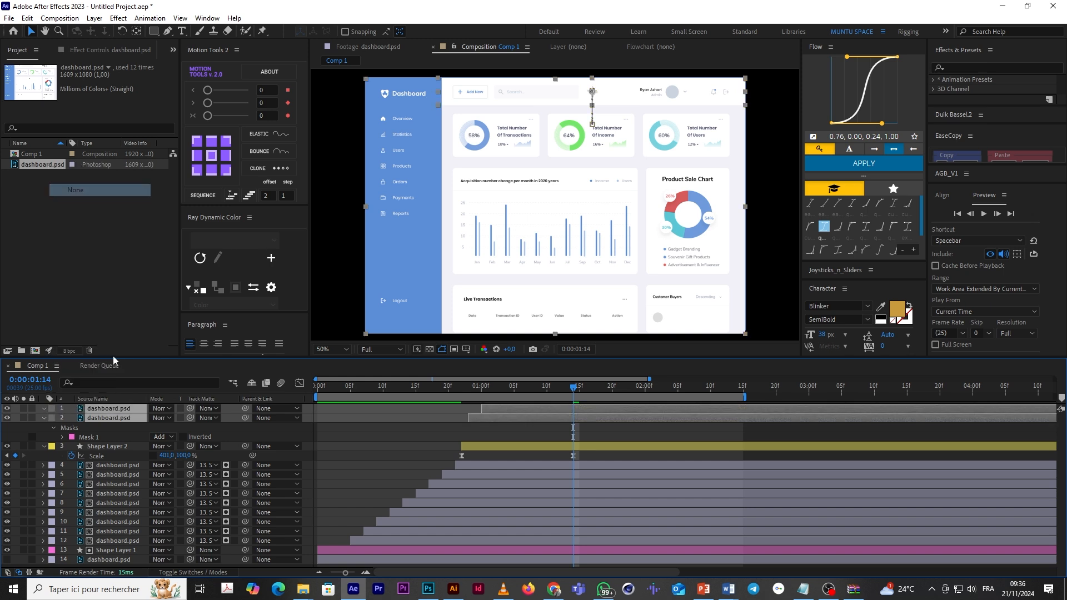
# Step: Use Shape Layer 2 as the track matte for the two dashboard layers above it, keeping the shape visible
pyautogui.moveTo(189, 409); pyautogui.dragTo(95, 446)
pyautogui.click(111, 448)
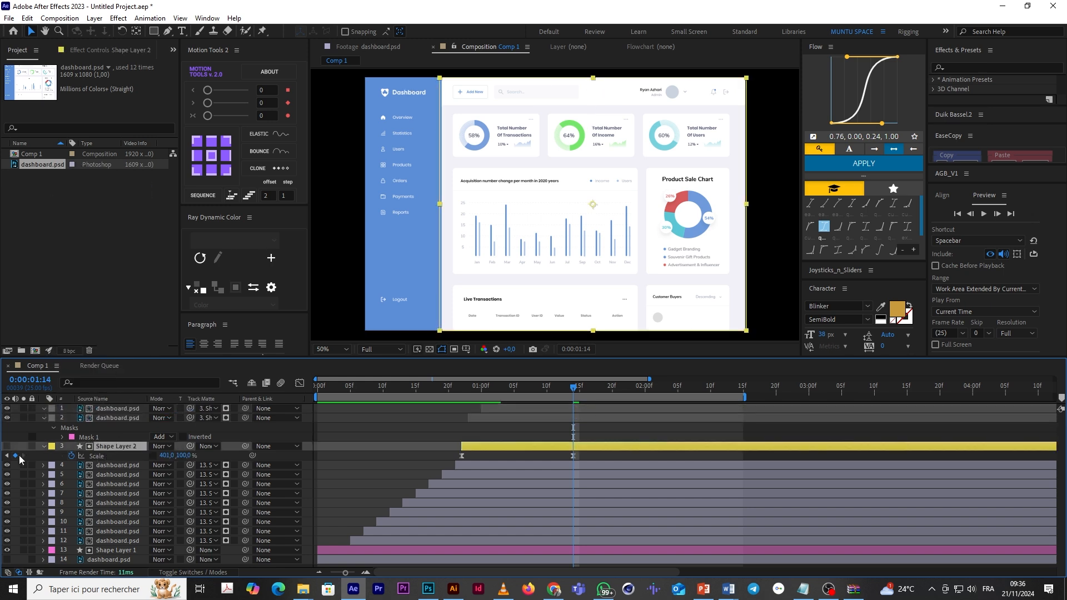
pyautogui.click(7, 446)
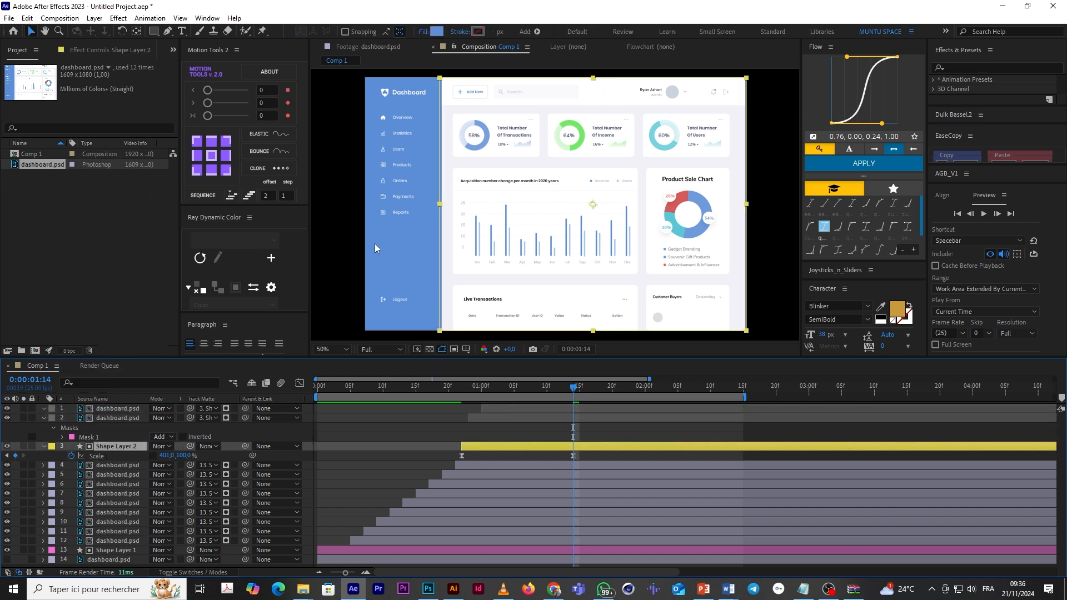
# Step: Change Shape Layer 2's fill to the light background color sampled from the gap between the dashboard cards
pyautogui.click(438, 32)
pyautogui.click(814, 405)
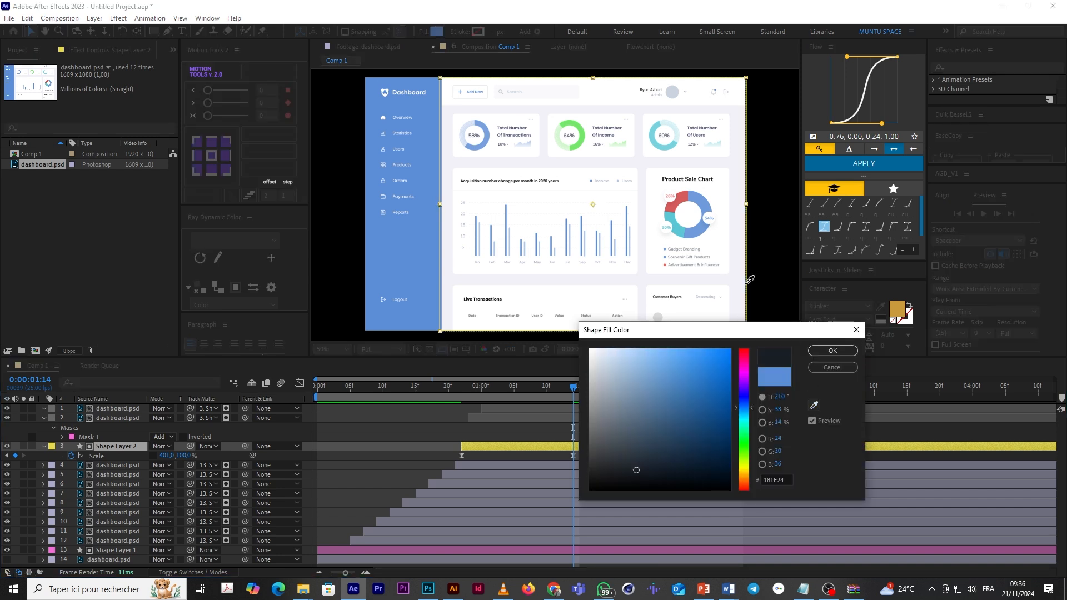
pyautogui.click(644, 163)
pyautogui.click(833, 351)
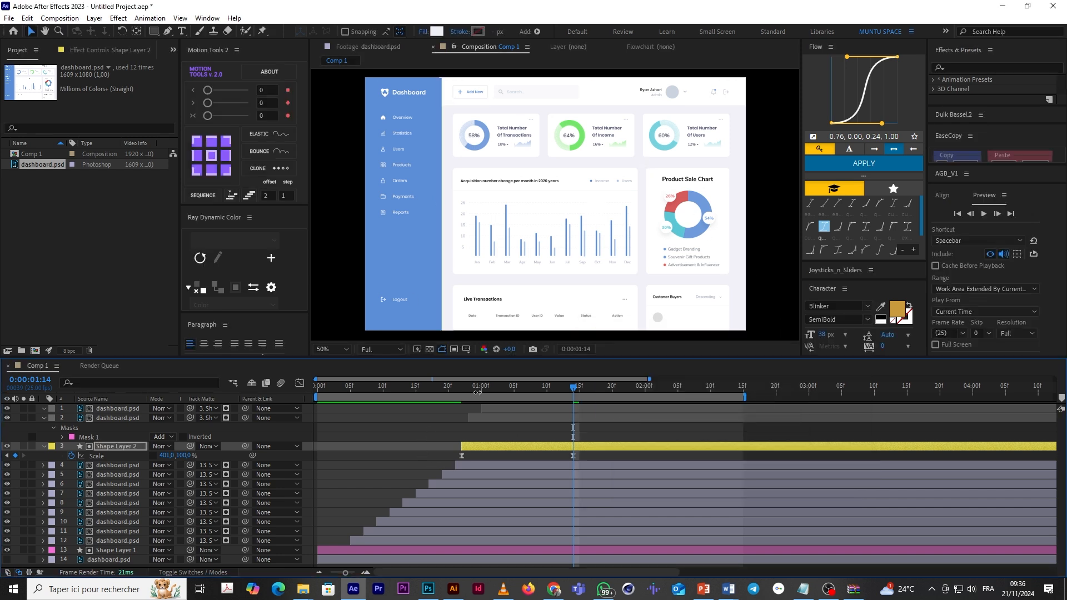
# Step: Set Shape Layer 2's scale keyframe at frame 22 to 401% width and 0% height
pyautogui.press('F2')
pyautogui.moveTo(455, 389); pyautogui.dragTo(580, 406)
pyautogui.click(570, 448)
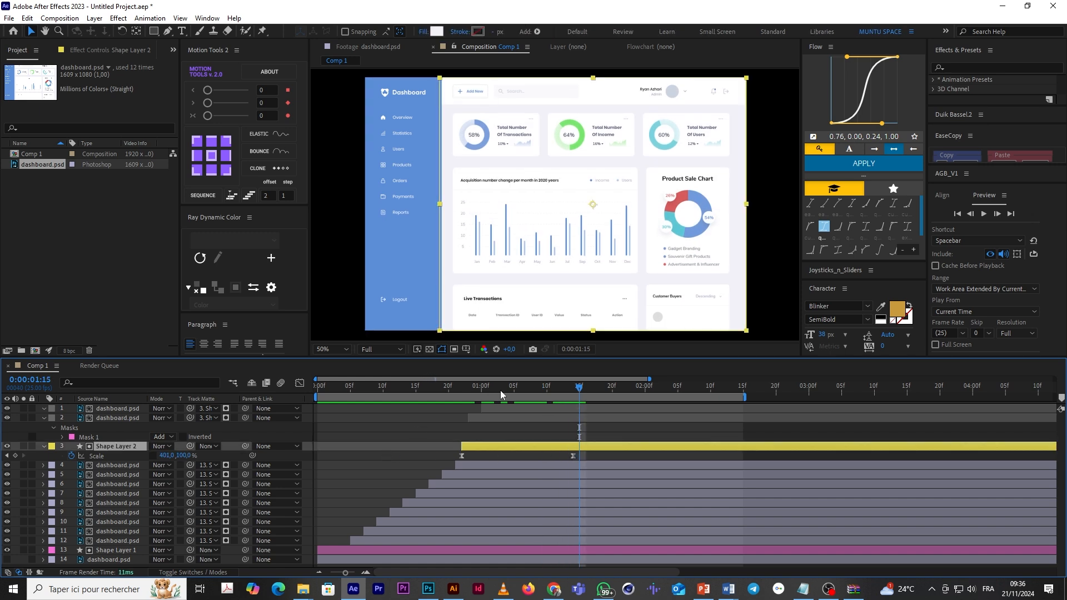
pyautogui.moveTo(569, 389); pyautogui.dragTo(460, 429)
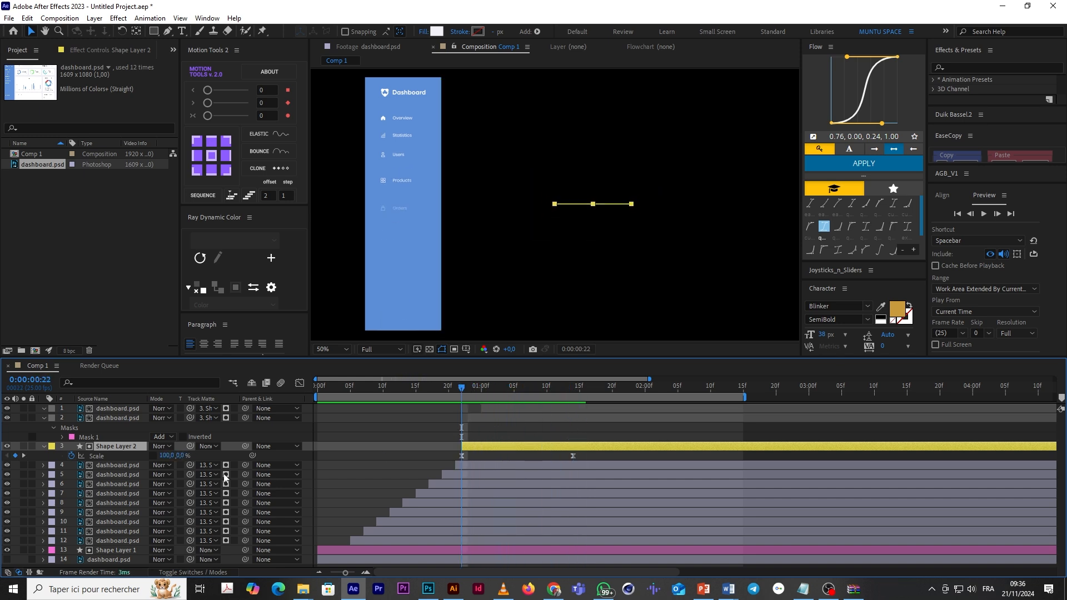
pyautogui.moveTo(180, 457); pyautogui.dragTo(278, 461)
pyautogui.hotkey('ctrl', 'z')
pyautogui.moveTo(584, 391); pyautogui.dragTo(461, 411)
pyautogui.click(168, 457)
pyautogui.press('Return')
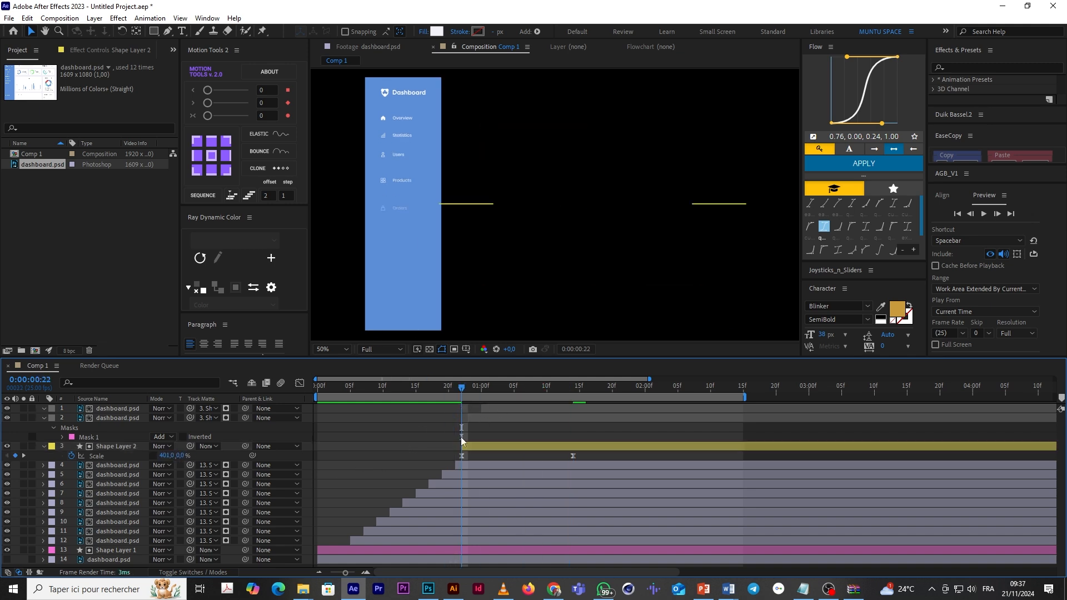
# Step: Collapse the header bar layer's mask properties and preview the content background's reveal from the start of the composition
pyautogui.moveTo(461, 392); pyautogui.dragTo(572, 417)
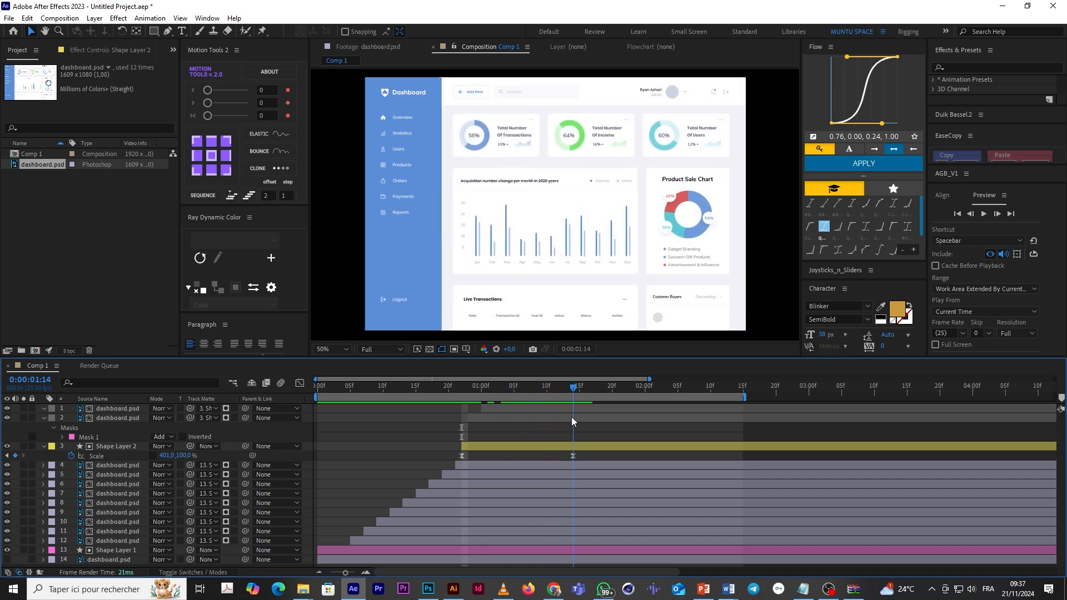
pyautogui.click(43, 419)
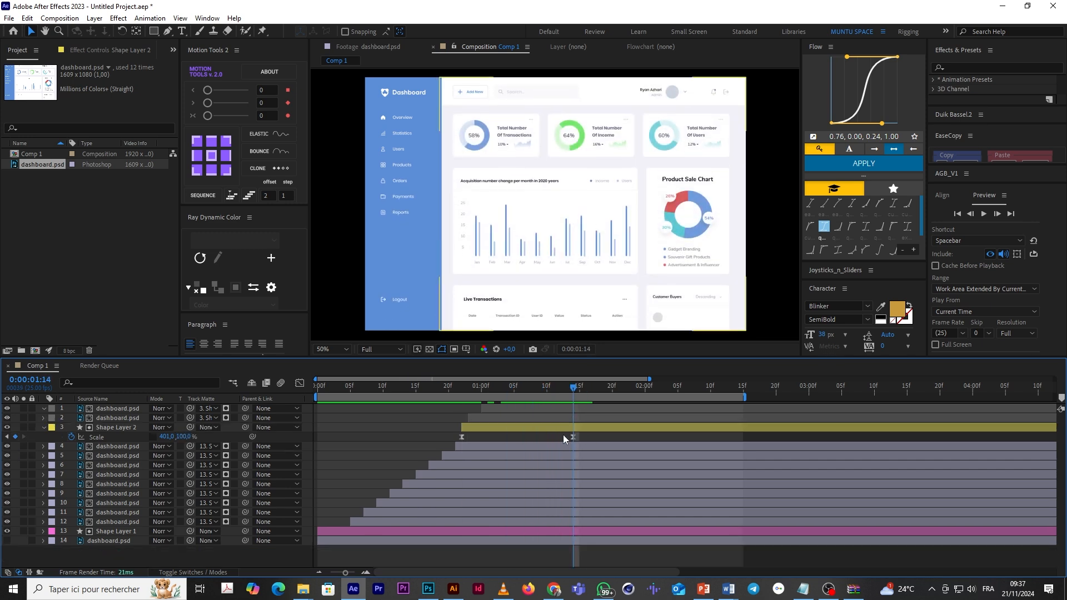
pyautogui.click(524, 418)
pyautogui.click(512, 406)
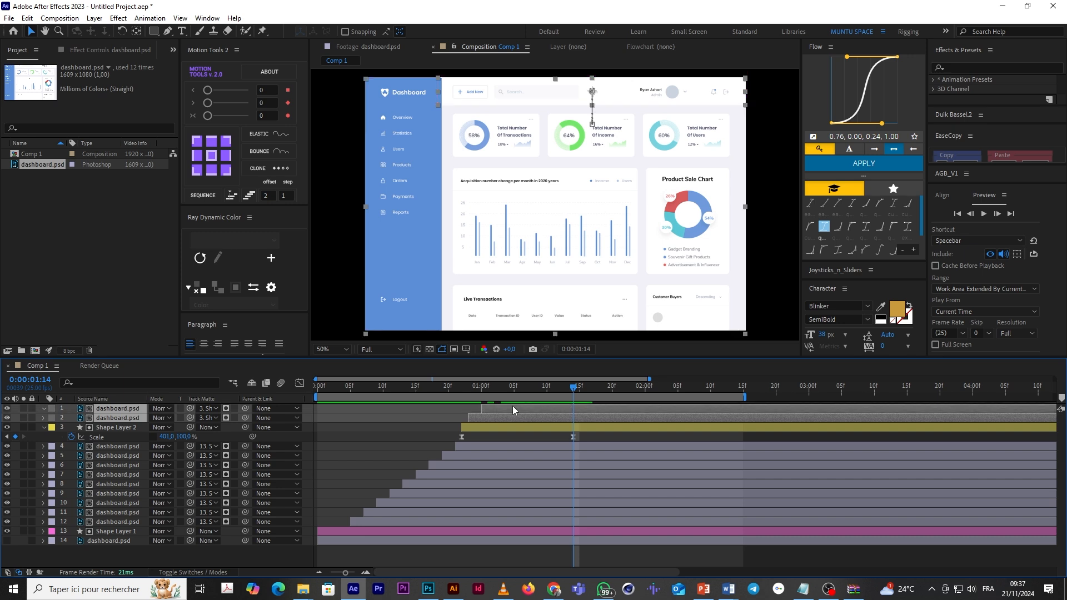
pyautogui.click(430, 419)
pyautogui.click(448, 389)
pyautogui.press('space')
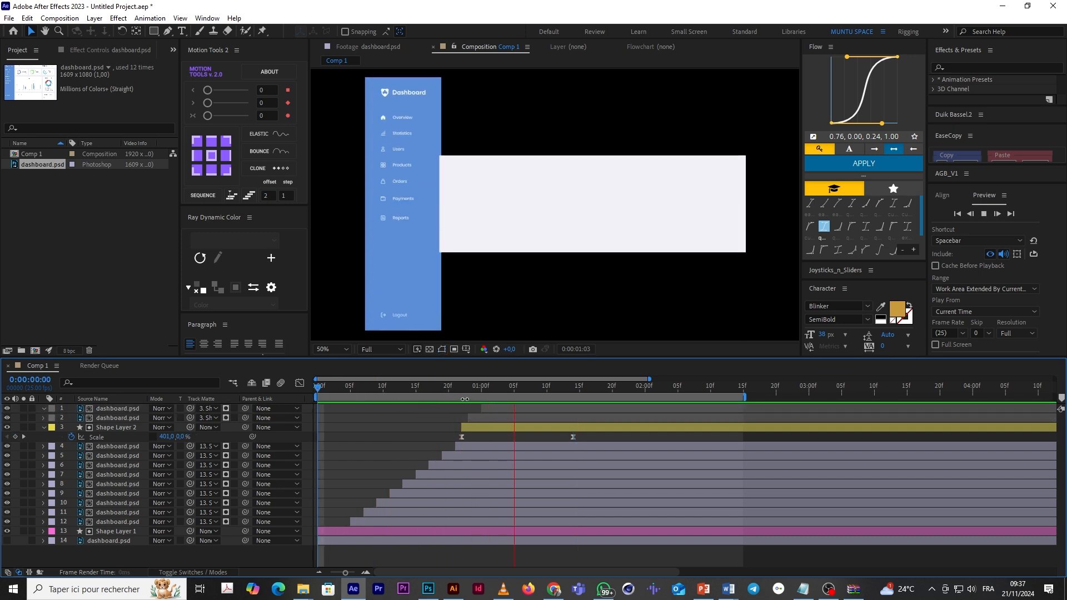
pyautogui.press('space')
# Step: Mask the topmost dashboard layer with a rounded rectangle fitted around the Total Number Of Transactions card
pyautogui.moveTo(461, 388); pyautogui.dragTo(579, 412)
pyautogui.click(572, 409)
pyautogui.click(546, 418)
pyautogui.click(539, 409)
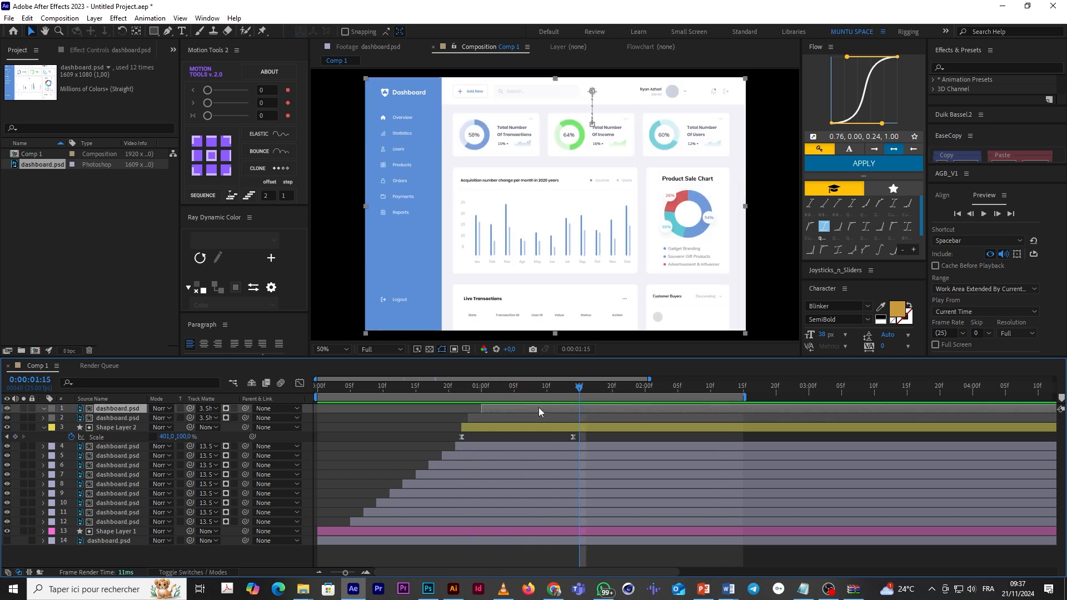
pyautogui.click(155, 32)
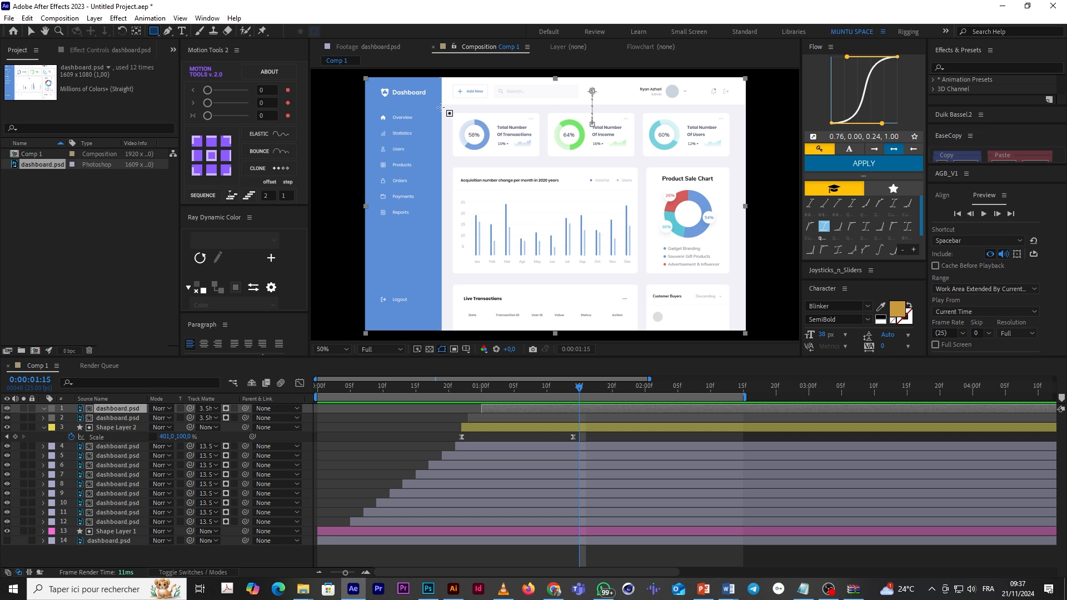
pyautogui.press('.')
pyautogui.press('.')
pyautogui.press('.')
pyautogui.press('.')
pyautogui.press('space')
pyautogui.moveTo(456, 140); pyautogui.dragTo(645, 338)
pyautogui.scroll(-1, 602, 264)
pyautogui.moveTo(600, 225); pyautogui.dragTo(592, 239)
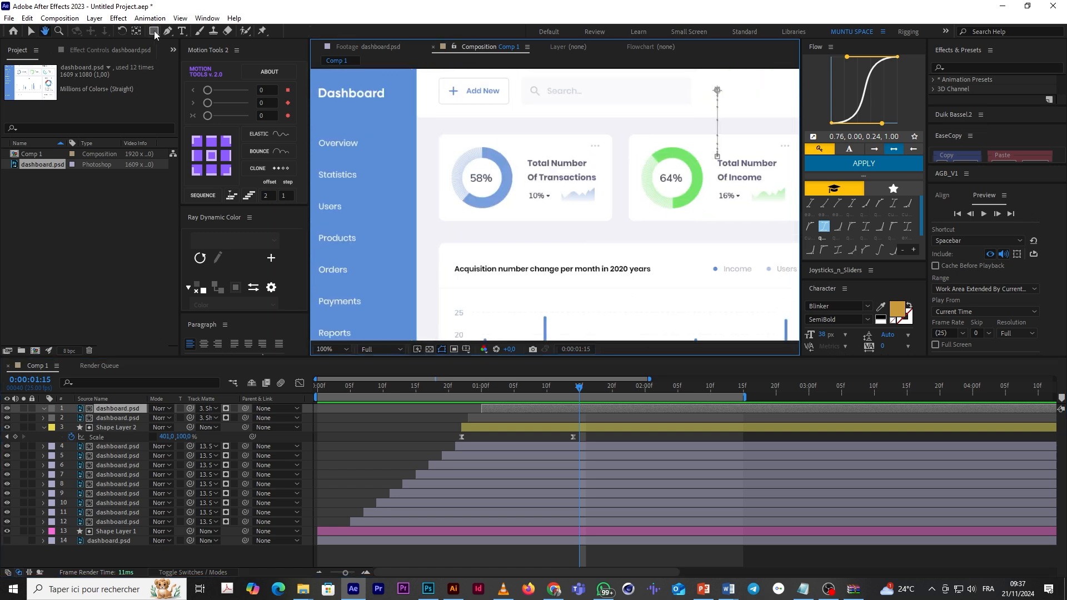
pyautogui.click(154, 31)
pyautogui.click(199, 44)
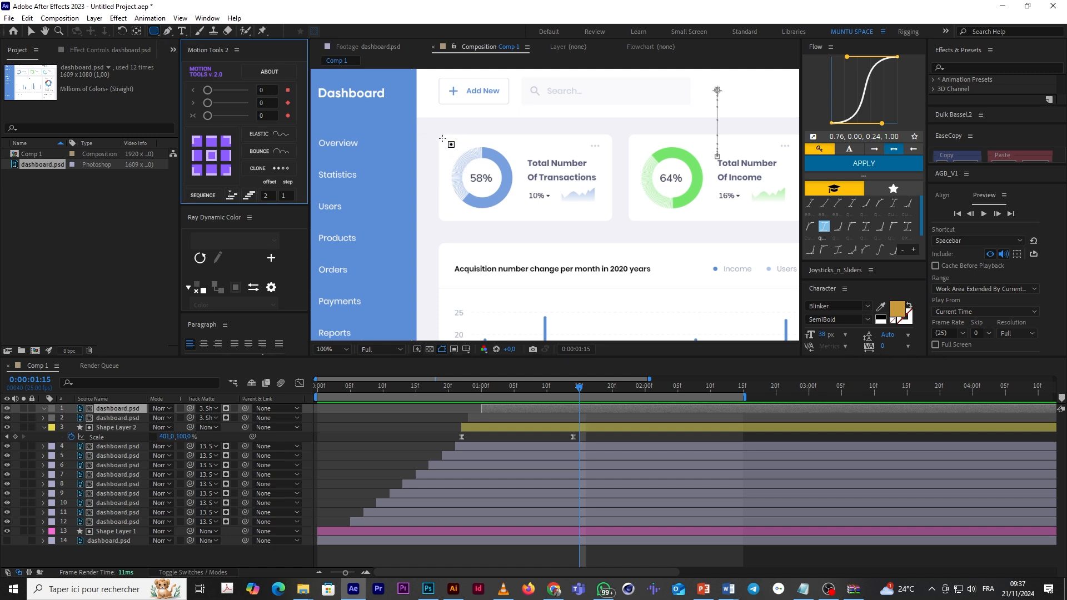
pyautogui.moveTo(439, 135); pyautogui.dragTo(612, 221)
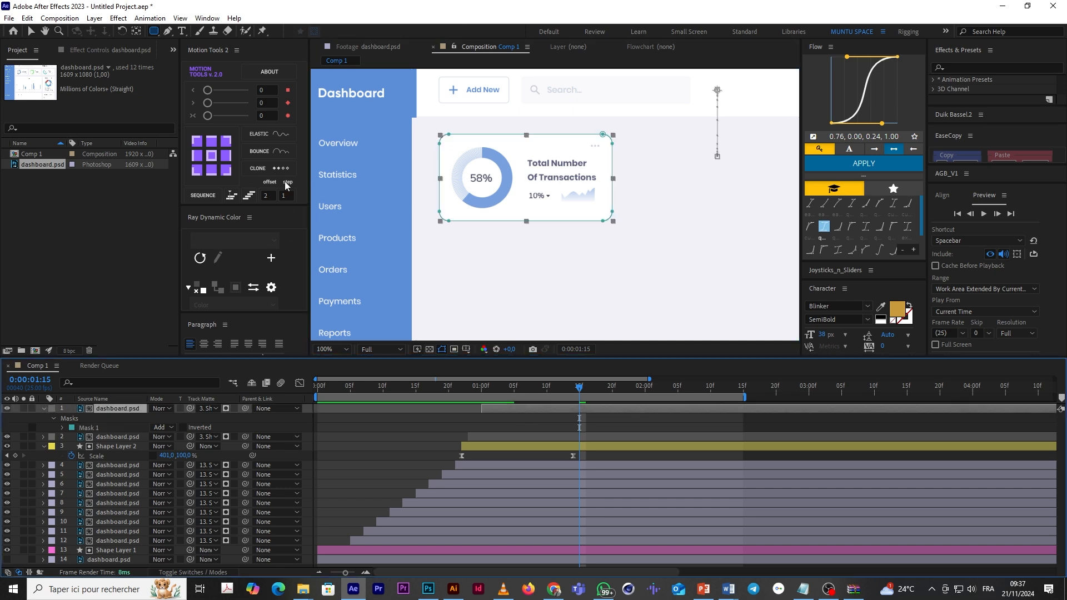
# Step: Center the masked layer's anchor point on the transactions card and preview the card's reveal together with the content background
pyautogui.click(212, 156)
pyautogui.press('v')
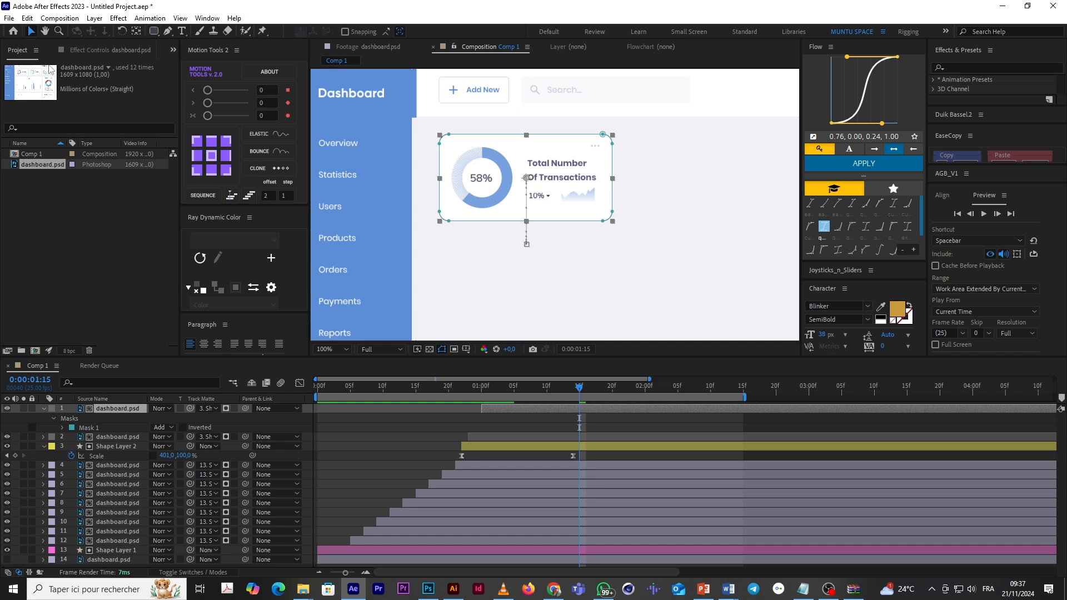
pyautogui.click(346, 348)
pyautogui.click(339, 384)
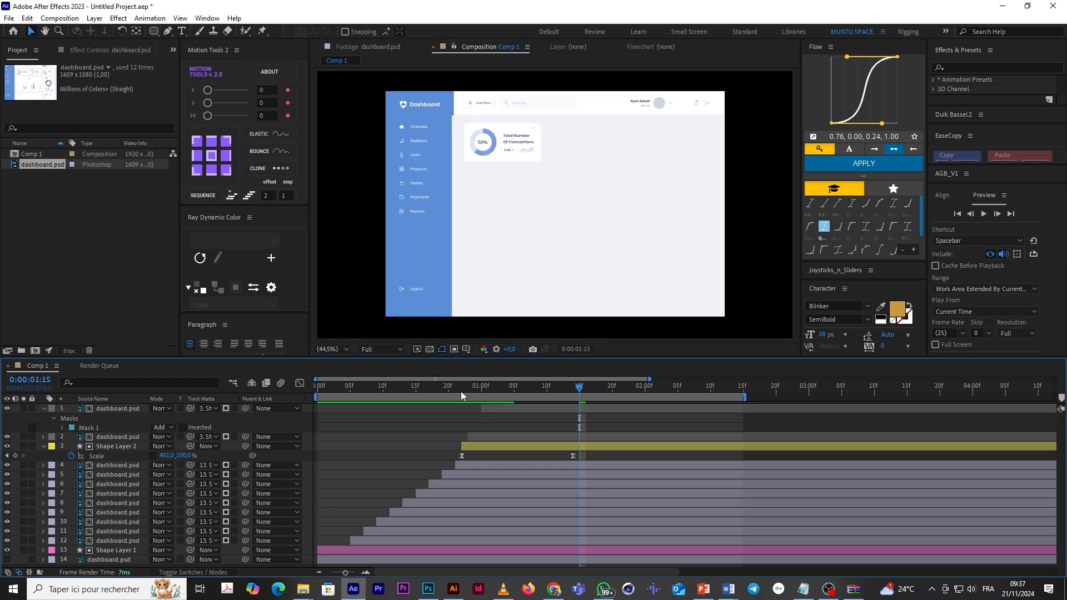
pyautogui.click(451, 387)
pyautogui.press('space')
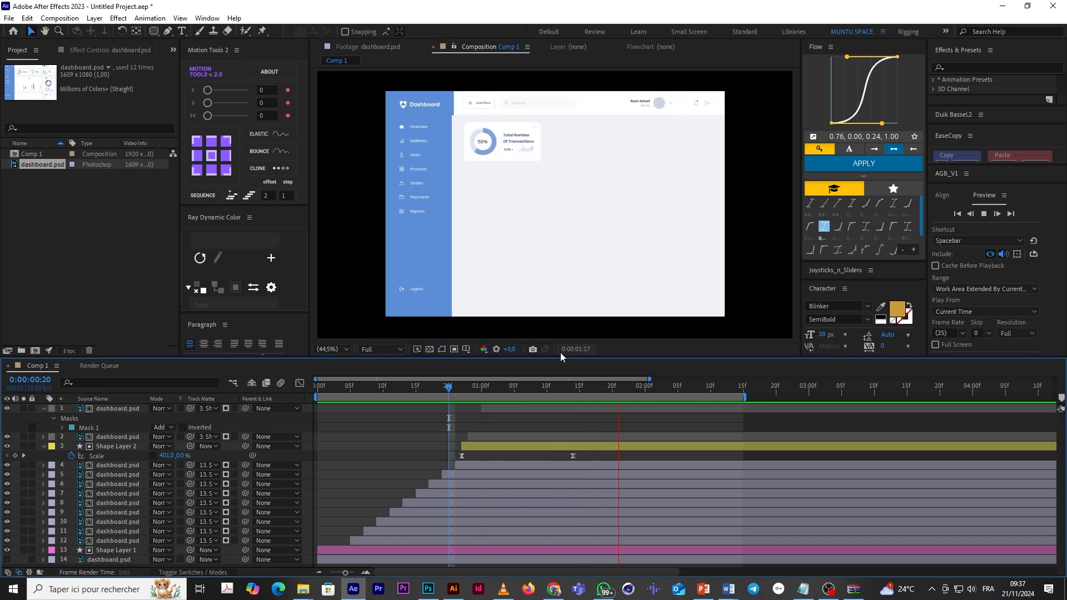
pyautogui.press('space')
pyautogui.moveTo(430, 390); pyautogui.dragTo(403, 392)
pyautogui.press('space')
pyautogui.press('space')
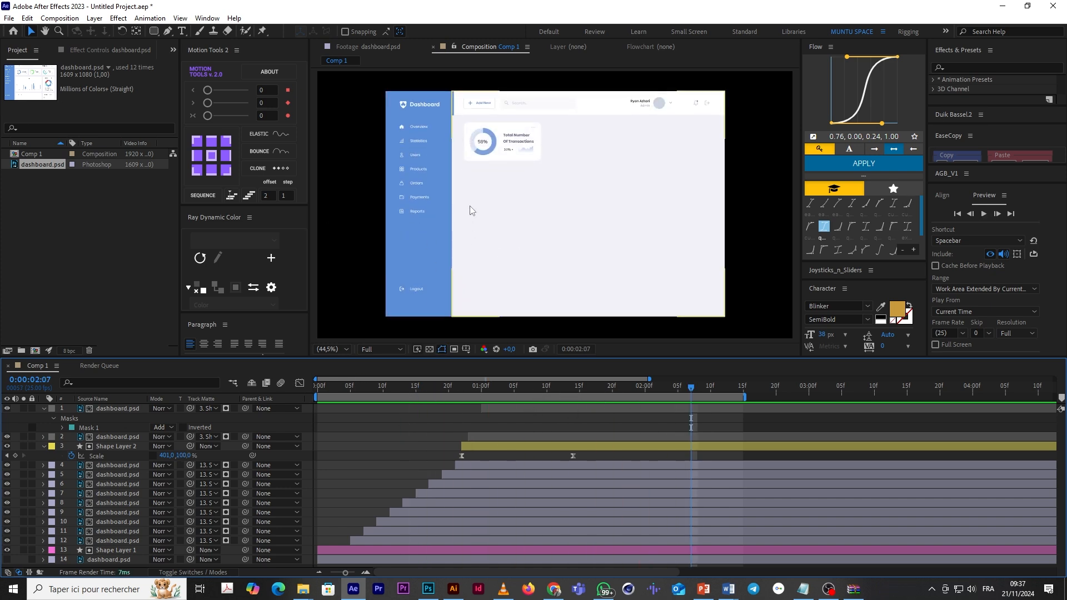
# Step: Move Shape Layer 2 and its two matted dashboard layers below Shape Layer 1, so the sidebar covers the content background's edge
pyautogui.press('.')
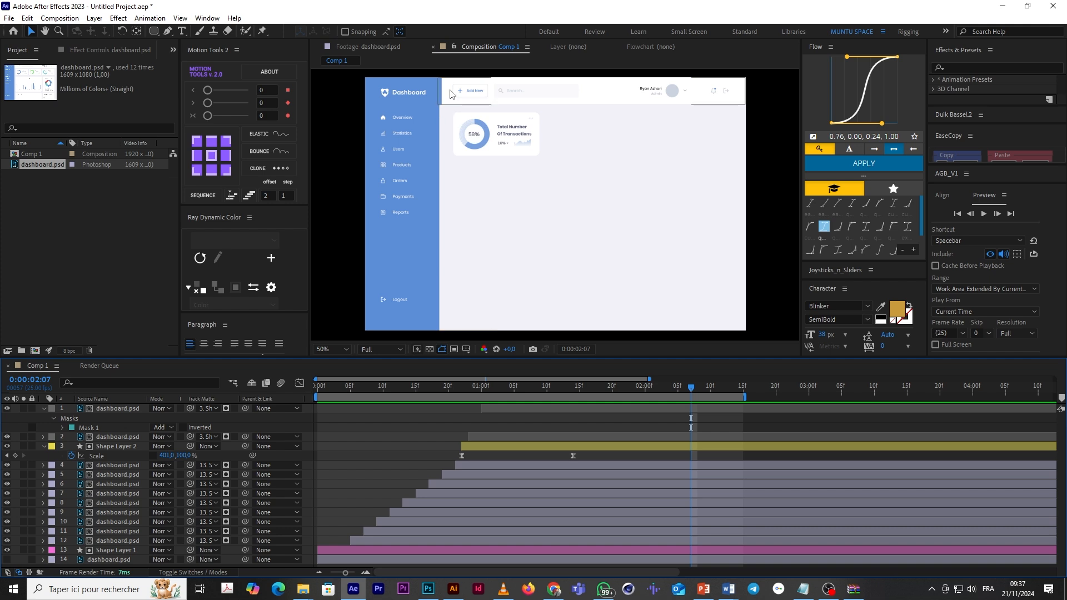
pyautogui.click(409, 265)
pyautogui.click(468, 448)
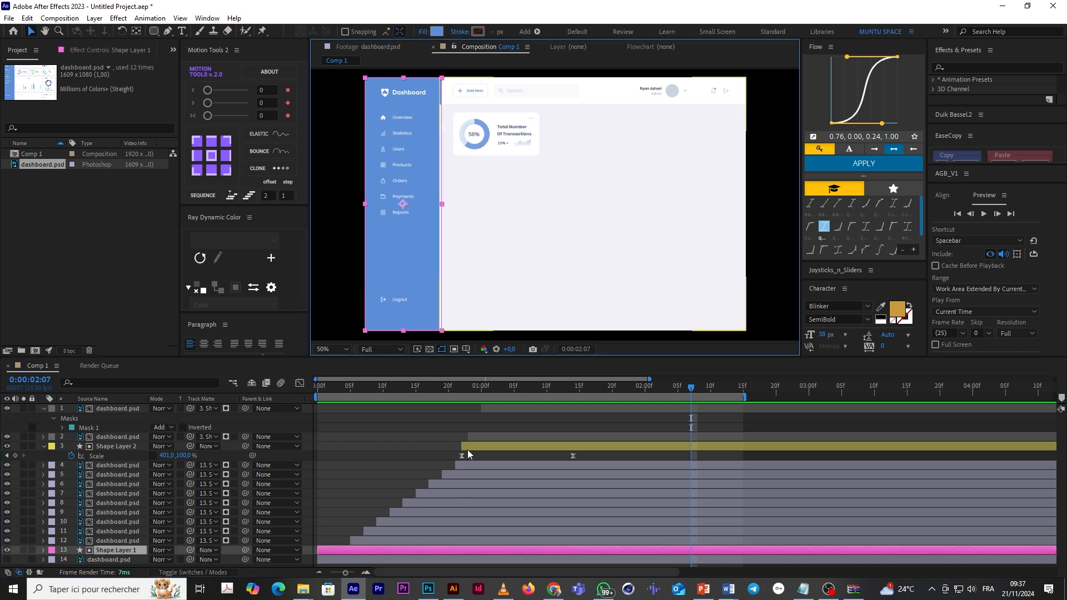
pyautogui.keyDown('shift'); pyautogui.click(514, 408); pyautogui.keyUp('shift')
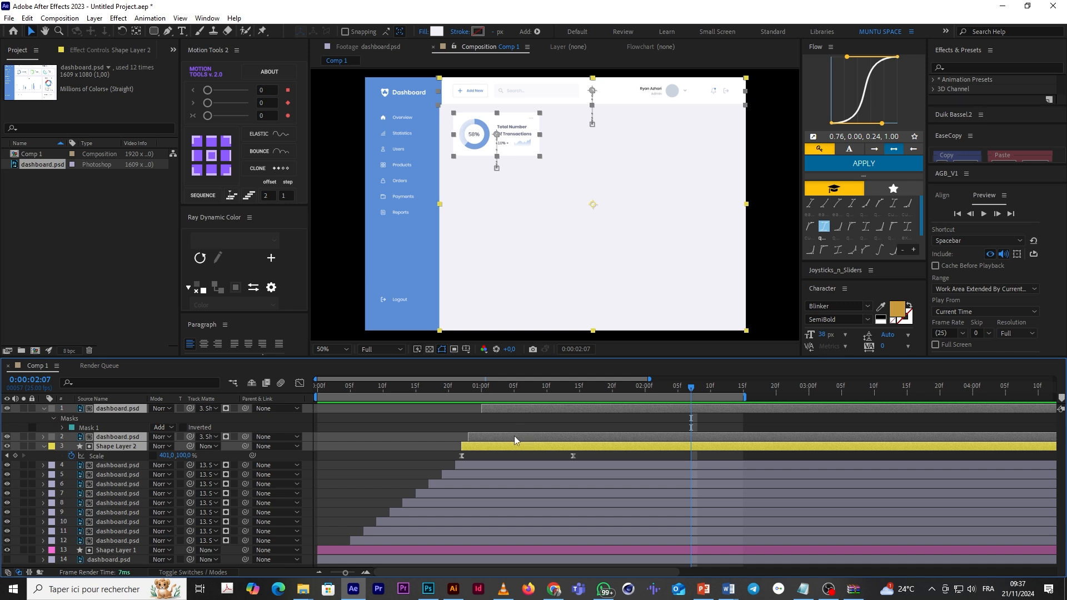
pyautogui.moveTo(118, 449); pyautogui.dragTo(112, 557)
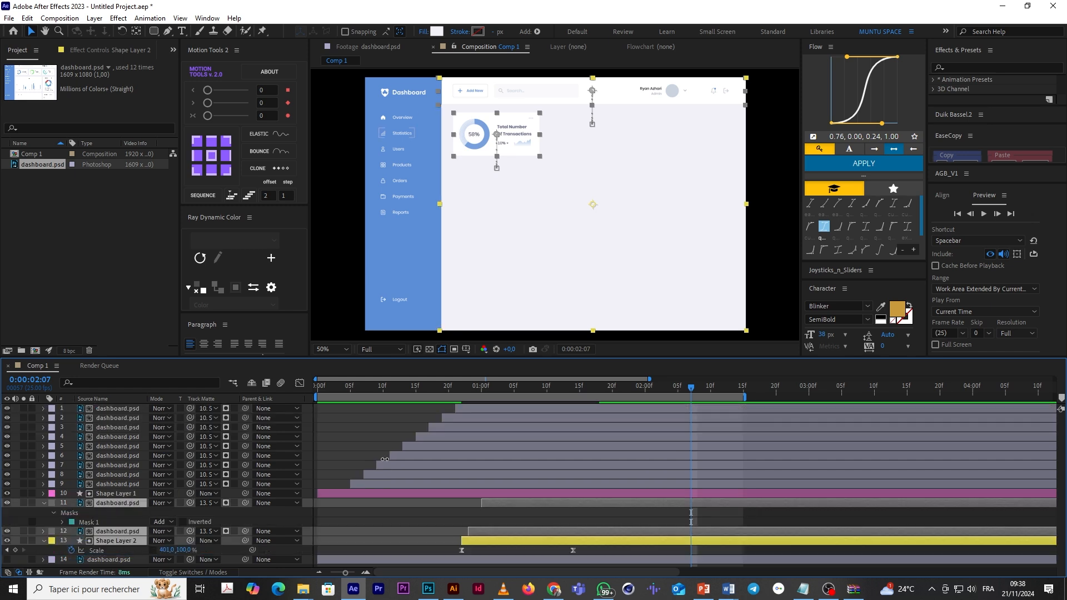
pyautogui.click(382, 428)
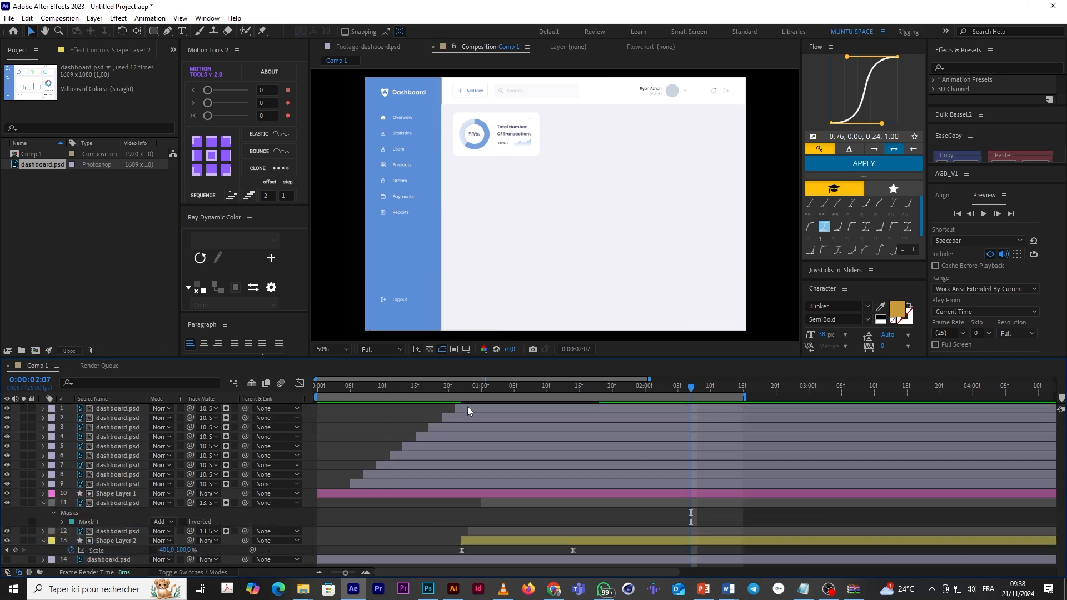
# Step: Set Shape Layer 2's scale keyframe at 0:00:01:14 to 396% width and preview the content reveal
pyautogui.moveTo(434, 396); pyautogui.dragTo(604, 418)
pyautogui.click(584, 542)
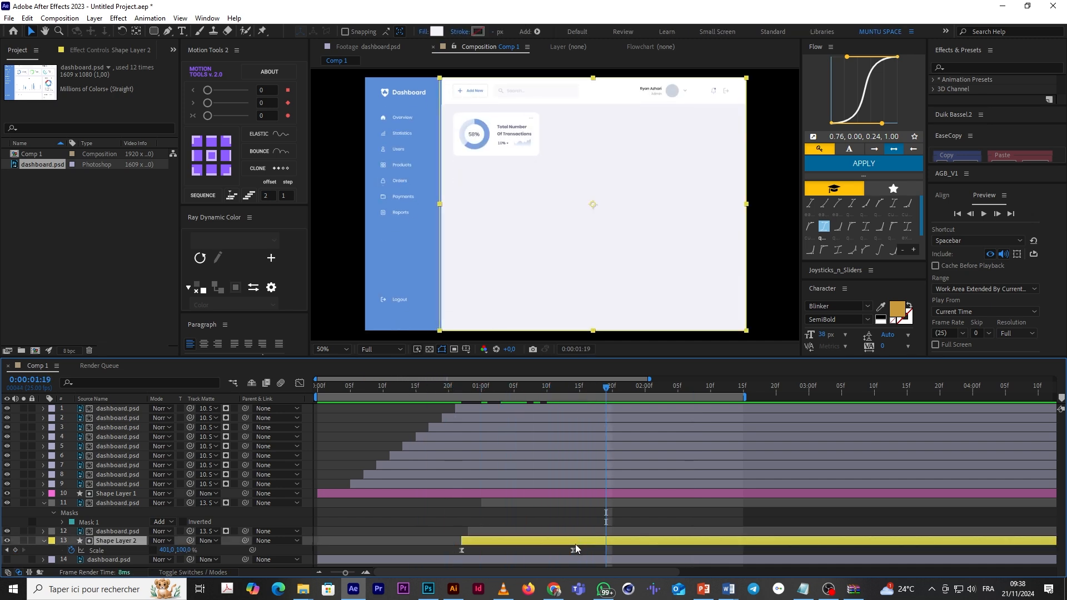
pyautogui.click(575, 393)
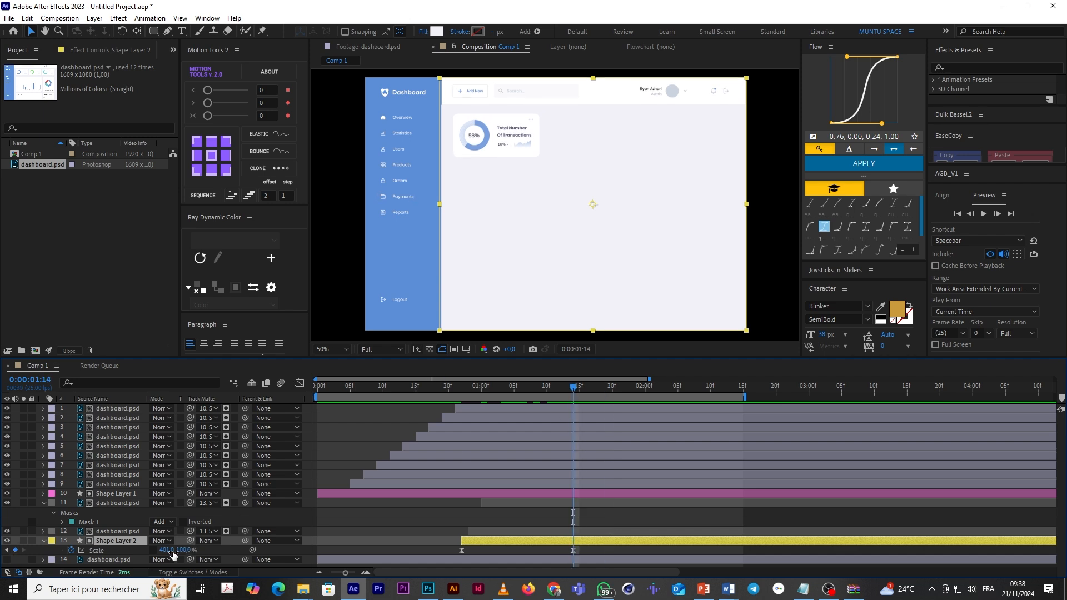
pyautogui.moveTo(169, 552); pyautogui.dragTo(170, 554)
pyautogui.click(364, 300)
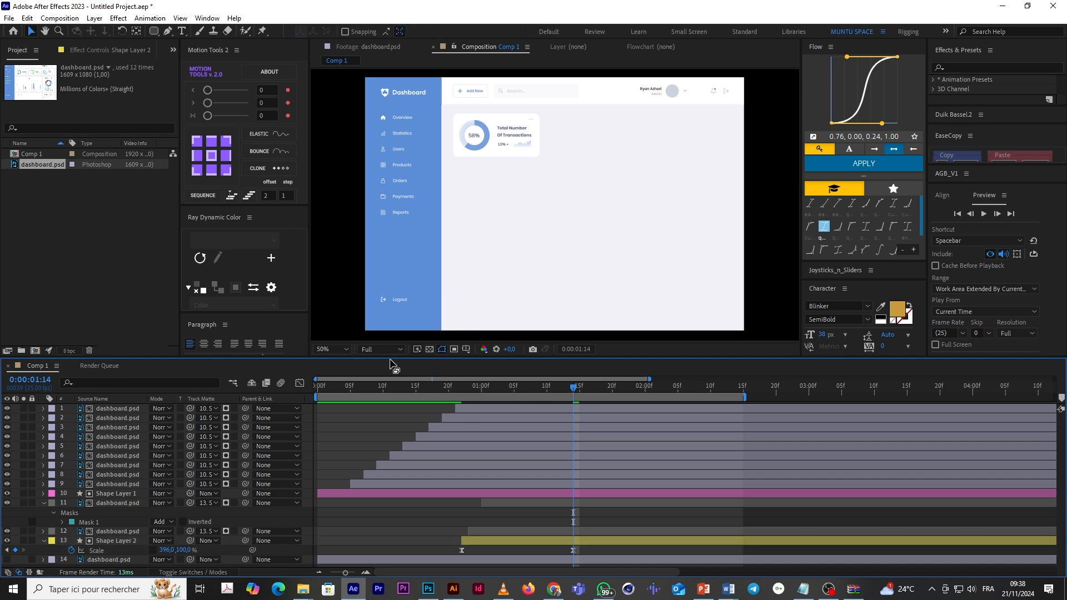
pyautogui.click(427, 388)
pyautogui.press('space')
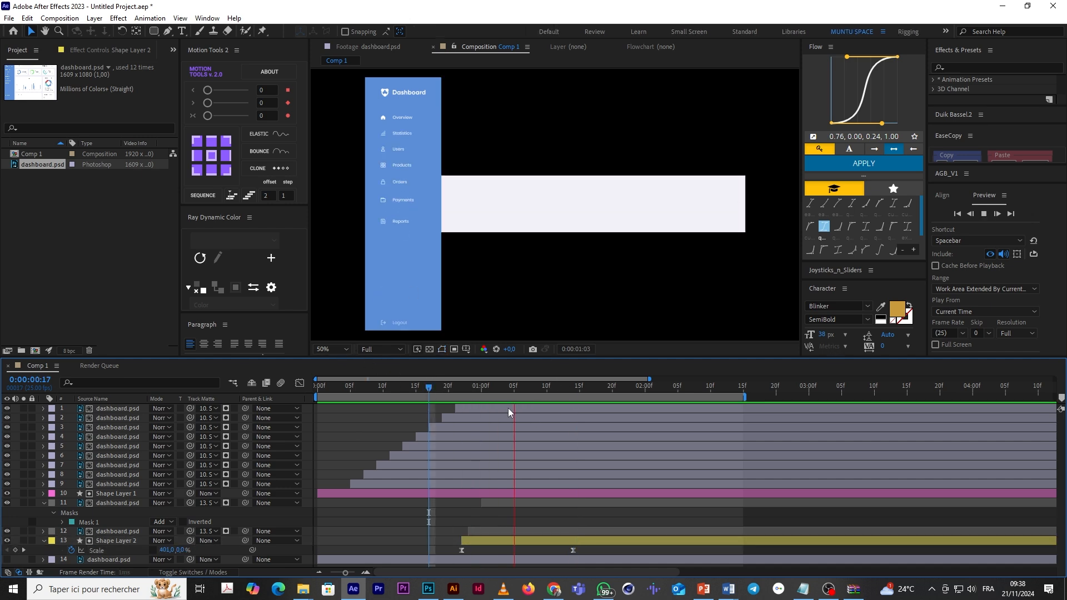
pyautogui.press('space')
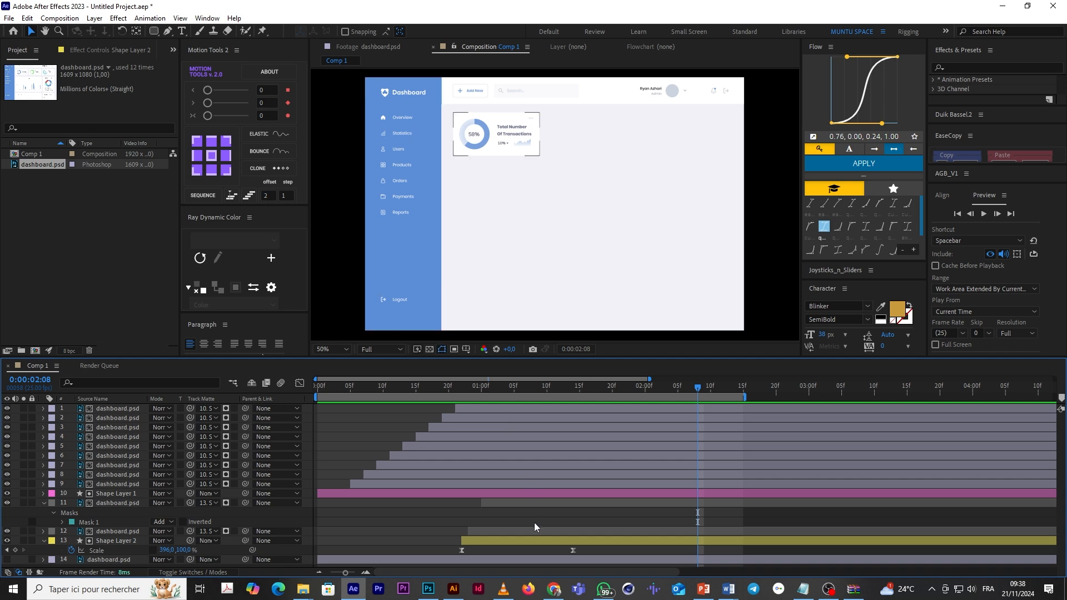
# Step: Duplicate the transactions card layer and shift the copy two frames, starting it at 0:00:01:02
pyautogui.click(526, 507)
pyautogui.hotkey('ctrl', 'd')
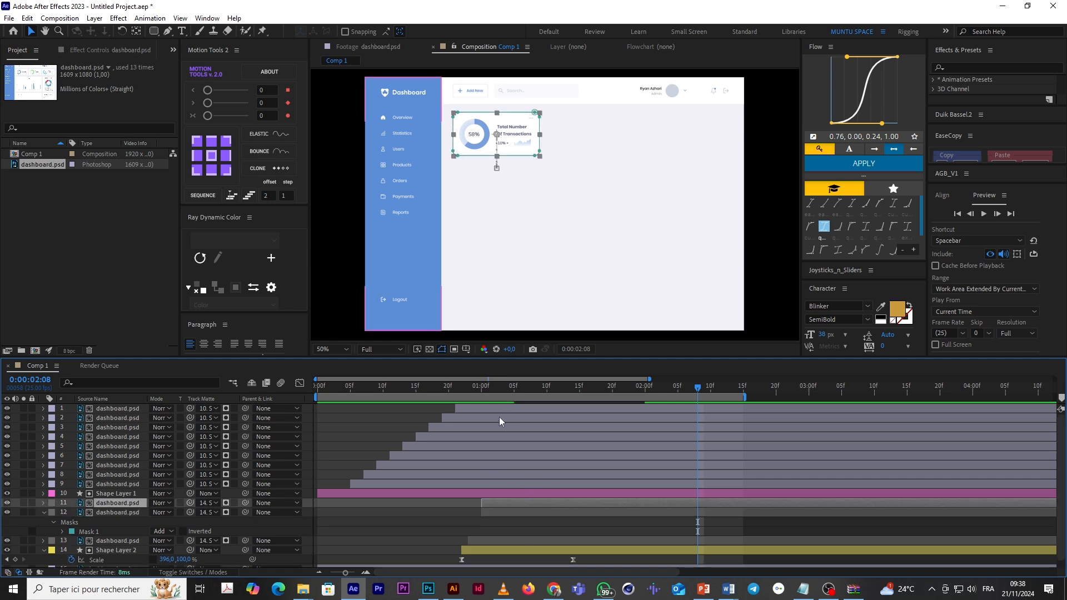
pyautogui.click(479, 385)
pyautogui.hotkey('ctrl', 'Right')
pyautogui.hotkey('ctrl', 'Right')
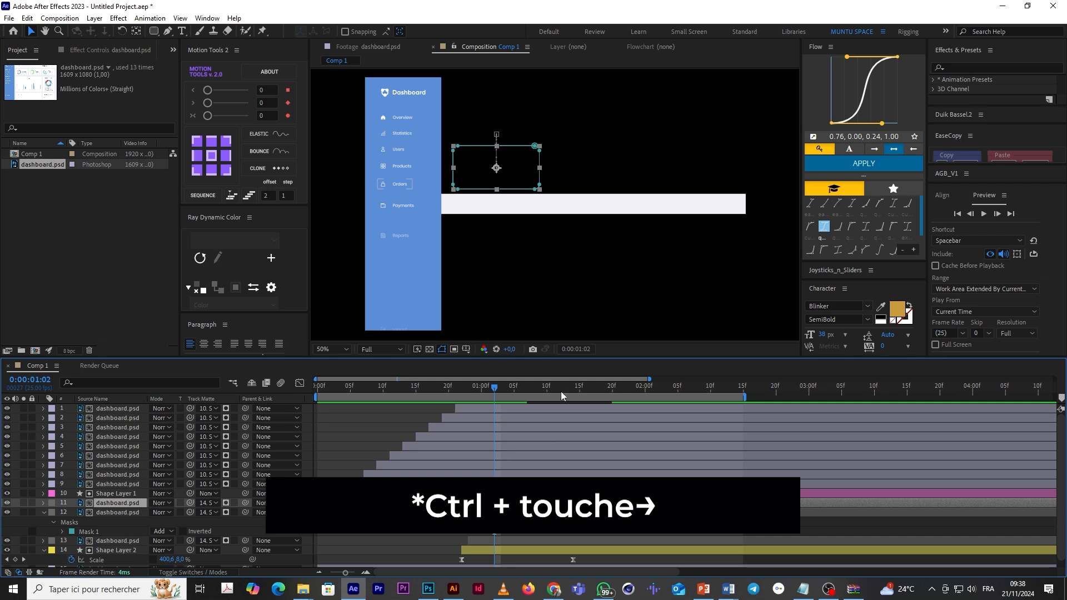
# Step: Move the duplicate's mask onto the Total Number Of Income card and center the layer's anchor point on it
pyautogui.moveTo(562, 391); pyautogui.dragTo(629, 403)
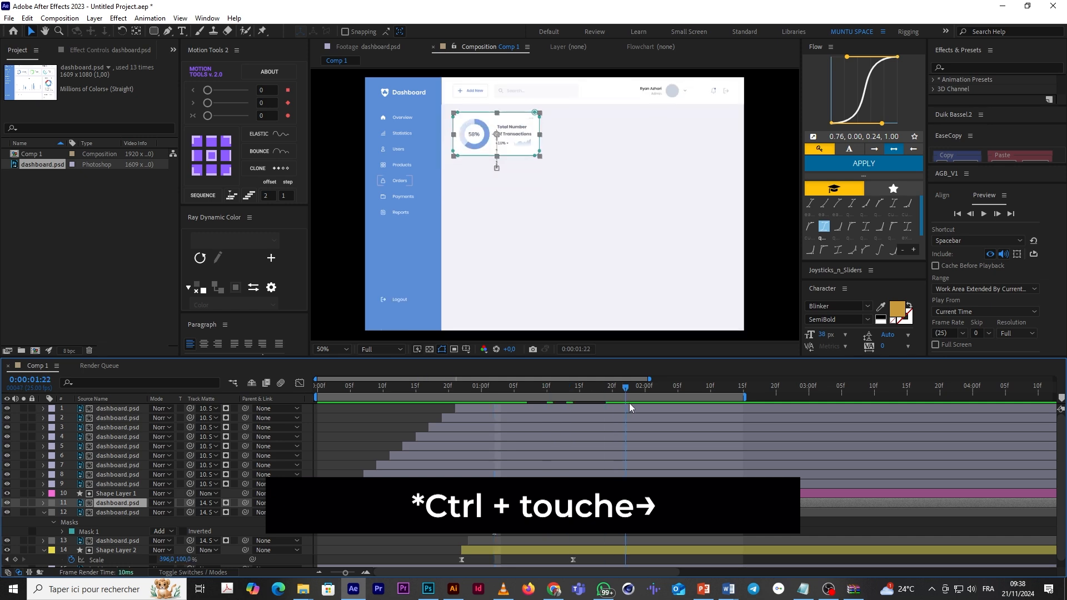
pyautogui.click(44, 503)
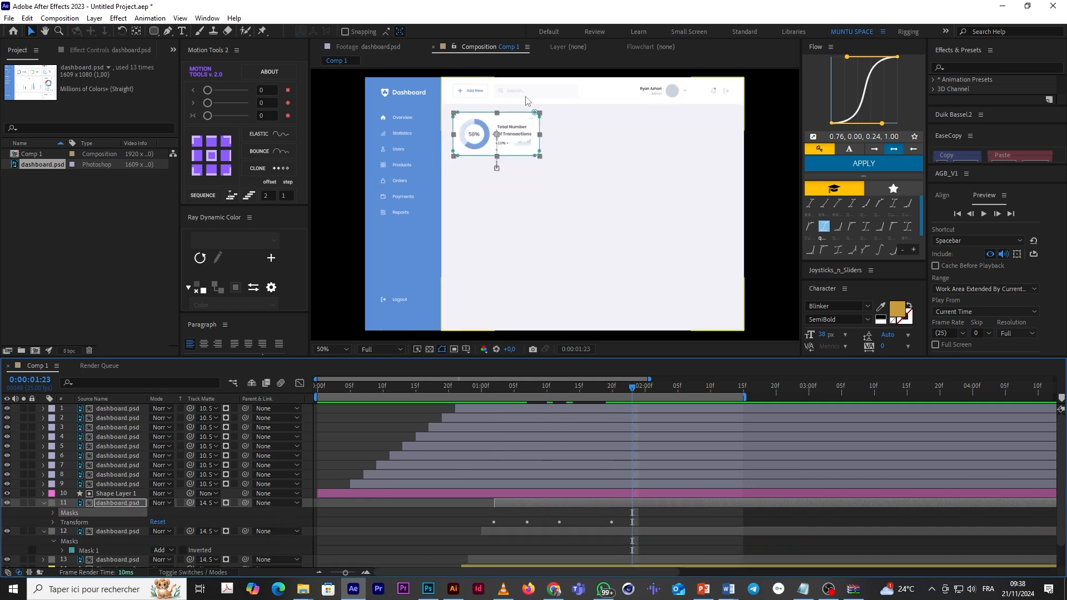
pyautogui.click(53, 513)
pyautogui.click(88, 522)
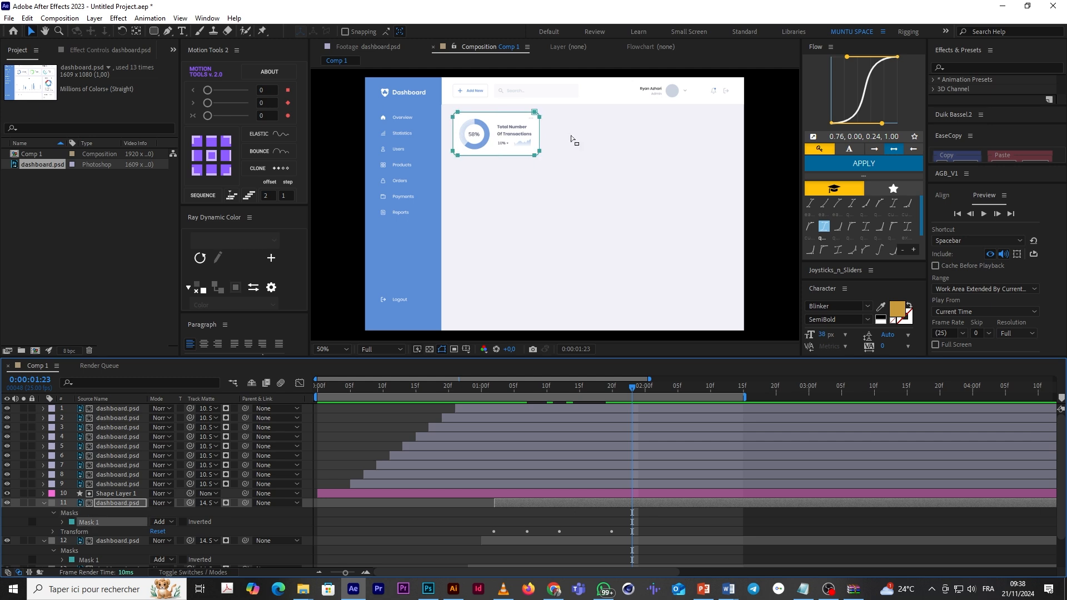
pyautogui.moveTo(541, 140); pyautogui.dragTo(634, 146)
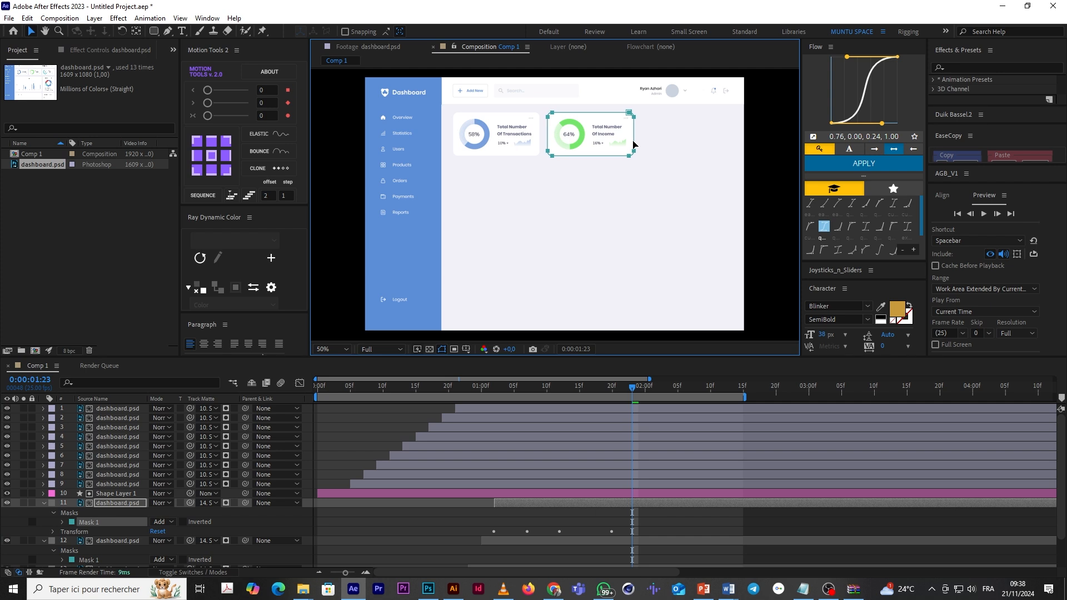
pyautogui.click(468, 524)
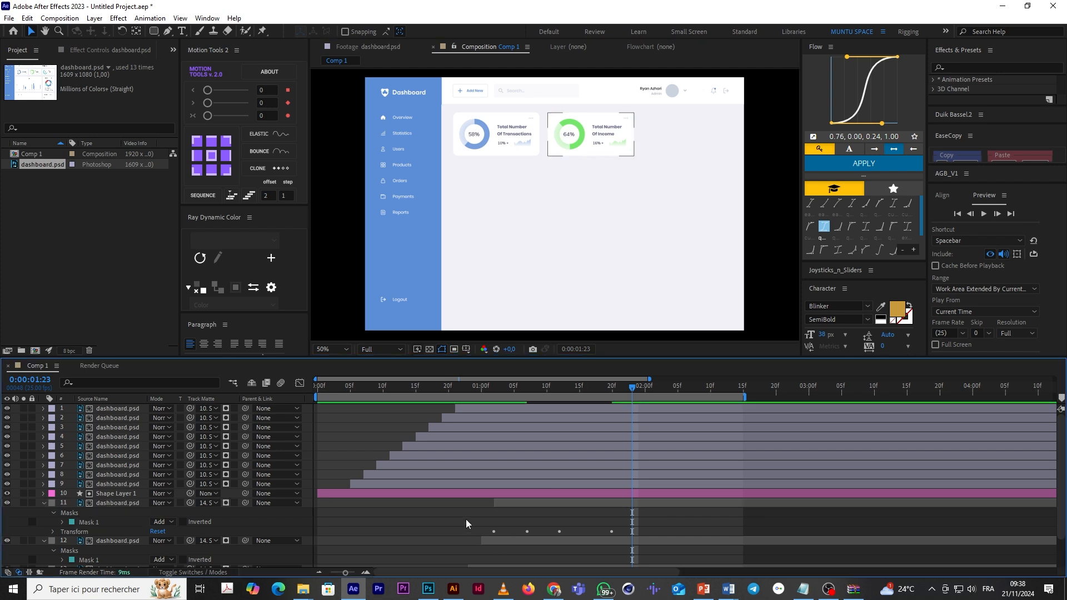
pyautogui.click(597, 510)
pyautogui.click(212, 156)
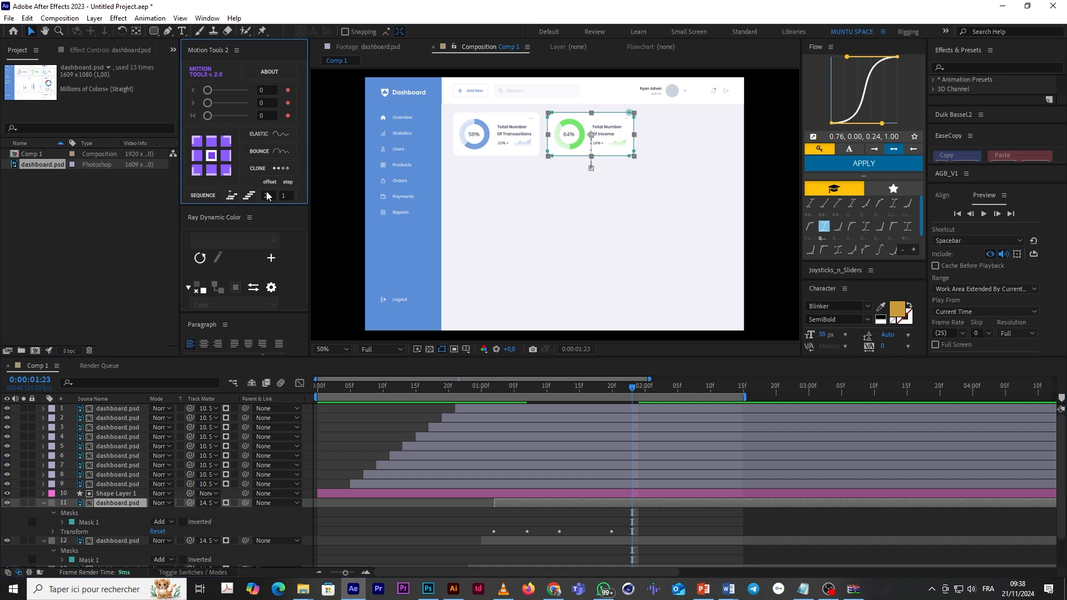
# Step: Duplicate the income card layer and shift the copy two frames, starting it at 0:00:01:04
pyautogui.click(461, 523)
pyautogui.moveTo(449, 389); pyautogui.dragTo(495, 414)
pyautogui.click(508, 504)
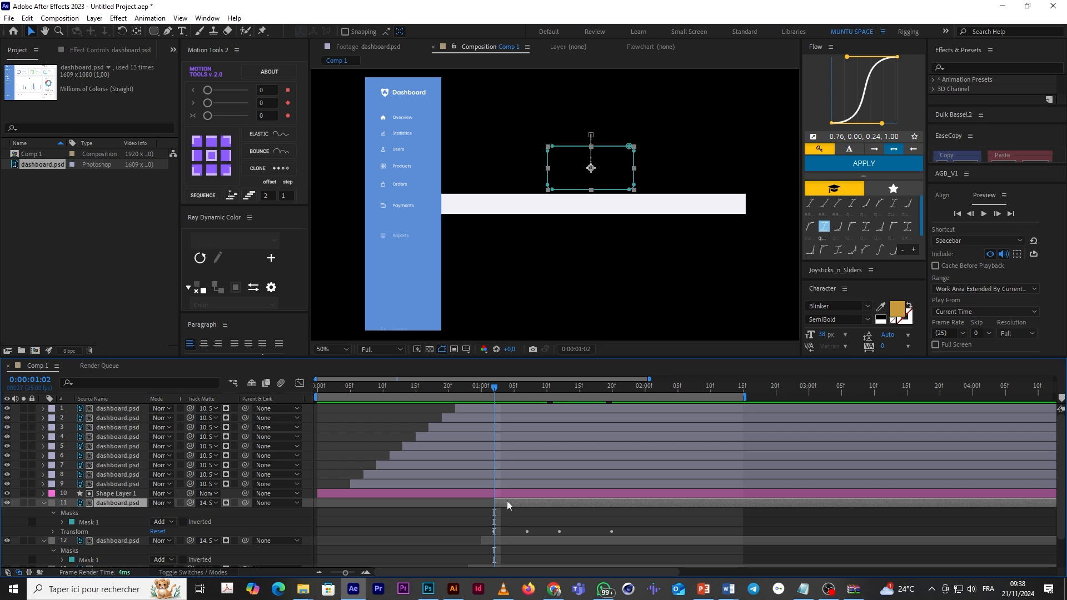
pyautogui.hotkey('ctrl', 'd')
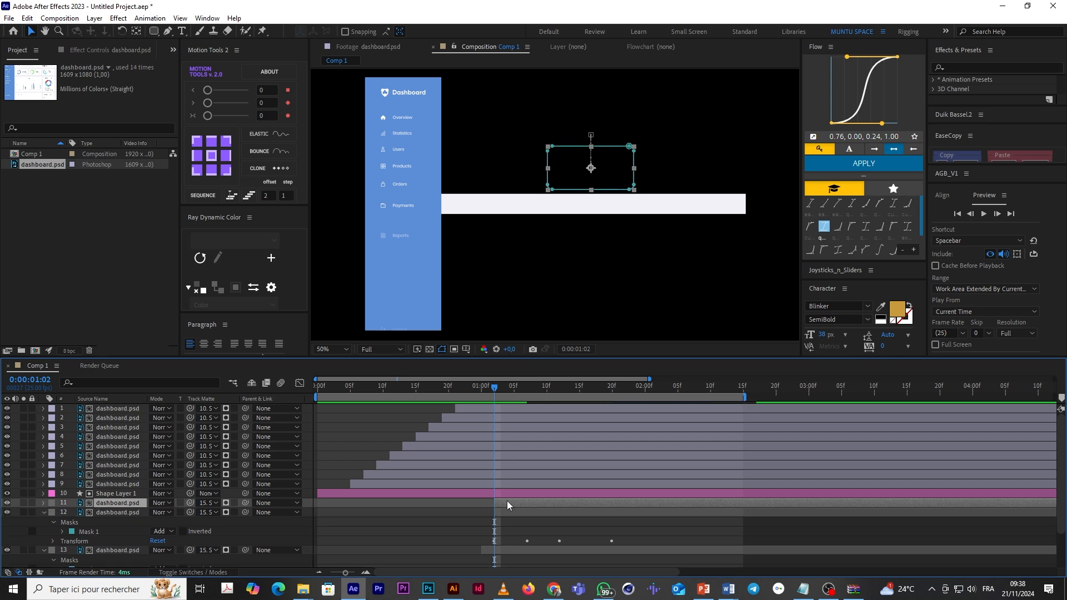
pyautogui.press('pagedown')
pyautogui.press('pagedown')
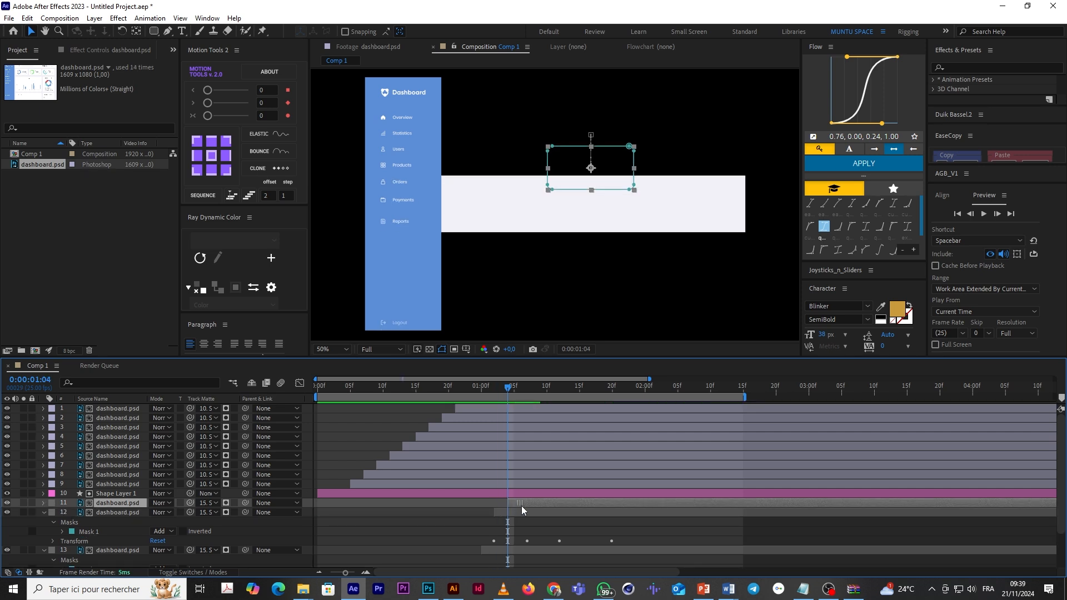
# Step: Move the new copy's mask onto the Total Number Of Users card and center the layer's anchor point on it
pyautogui.moveTo(562, 390); pyautogui.dragTo(645, 389)
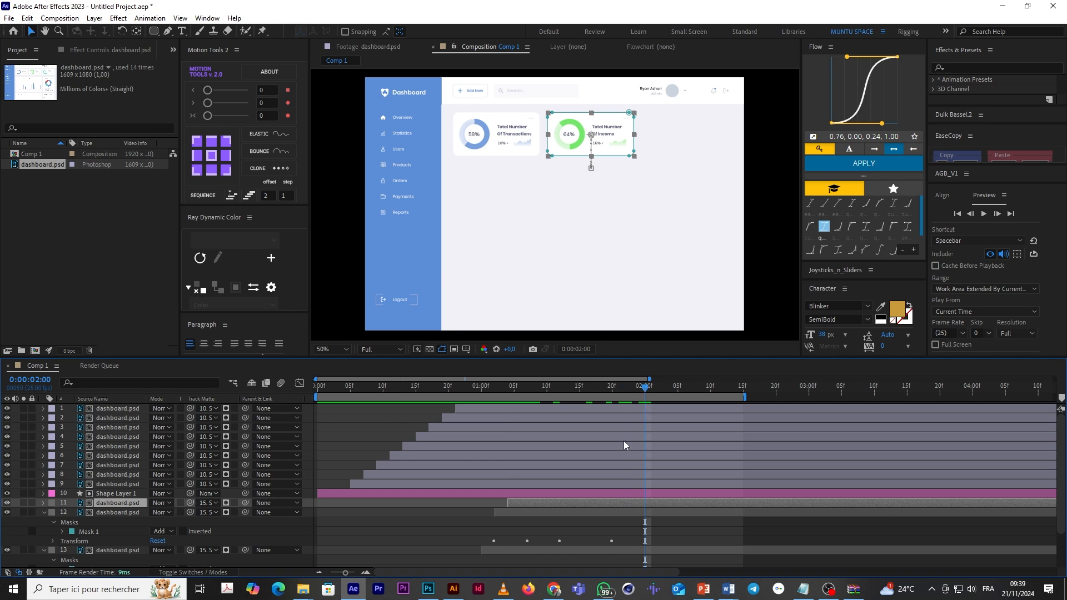
pyautogui.click(43, 513)
pyautogui.click(42, 503)
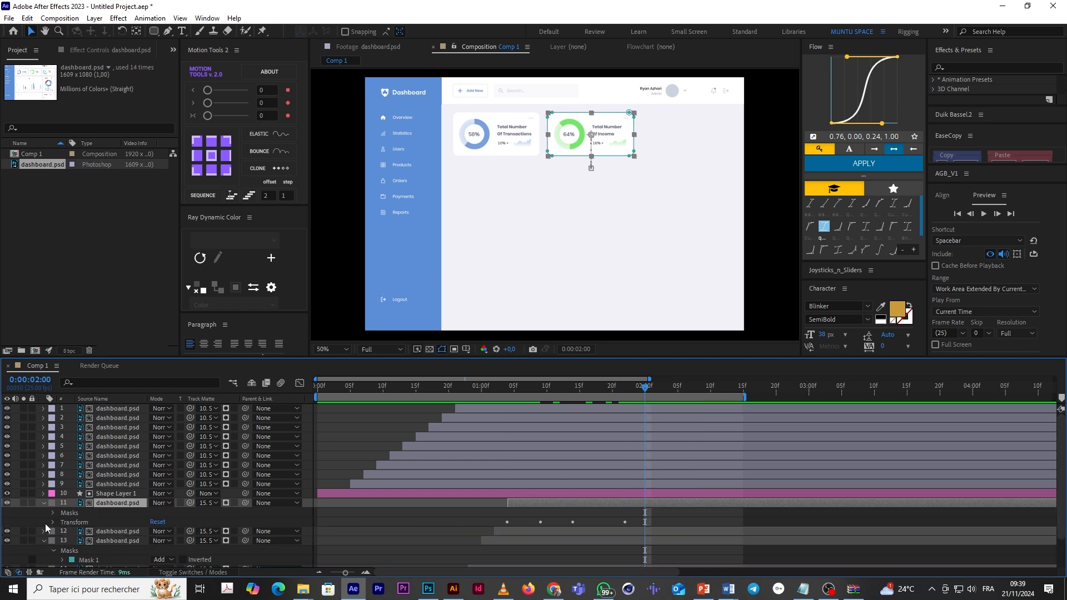
pyautogui.click(92, 521)
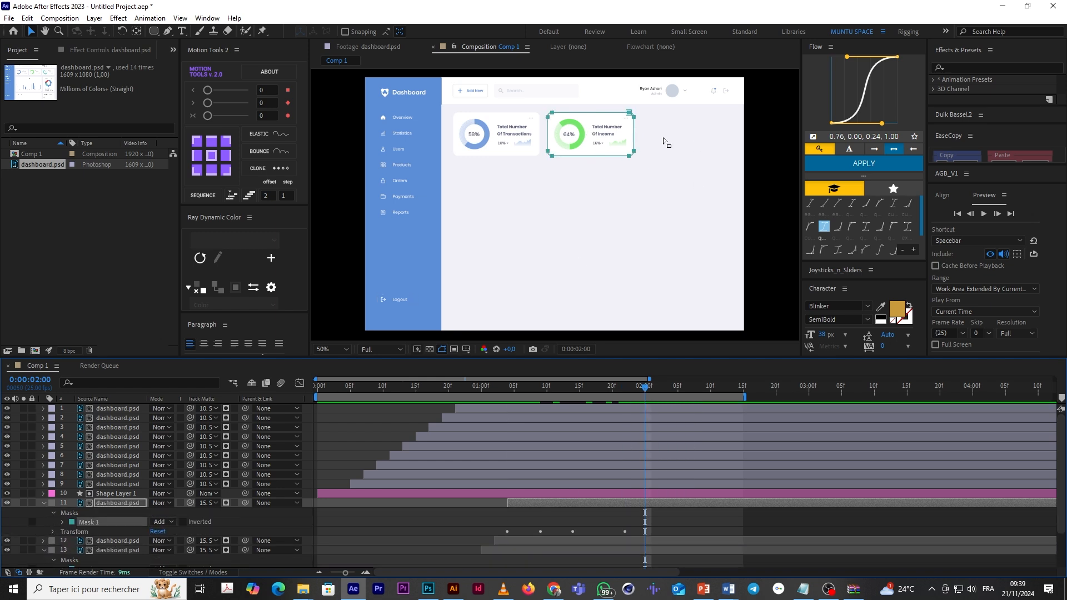
pyautogui.moveTo(636, 131); pyautogui.dragTo(732, 136)
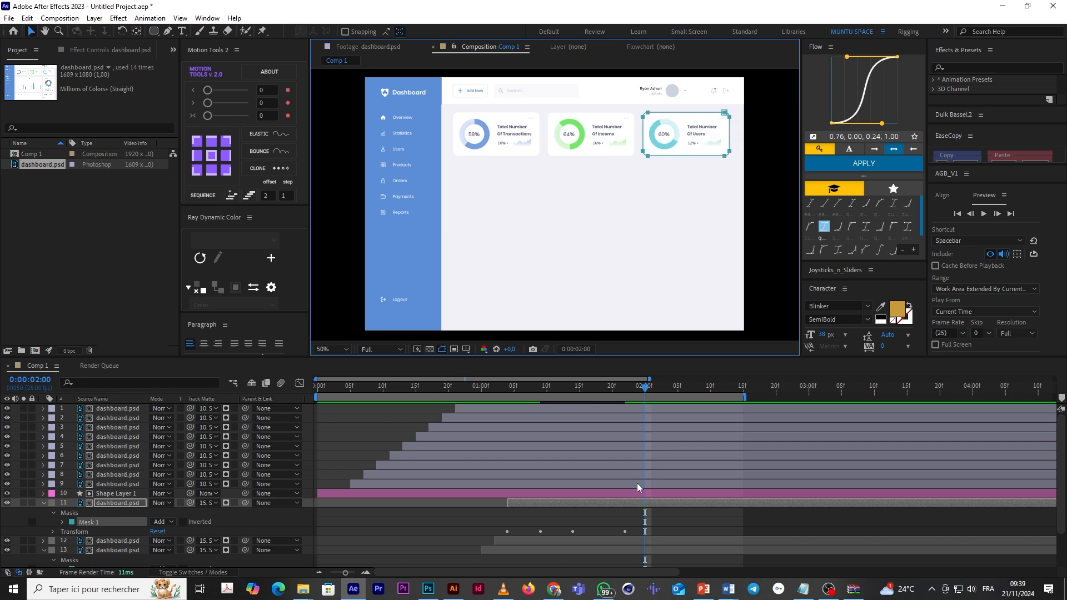
pyautogui.click(656, 521)
pyautogui.click(651, 505)
pyautogui.click(213, 158)
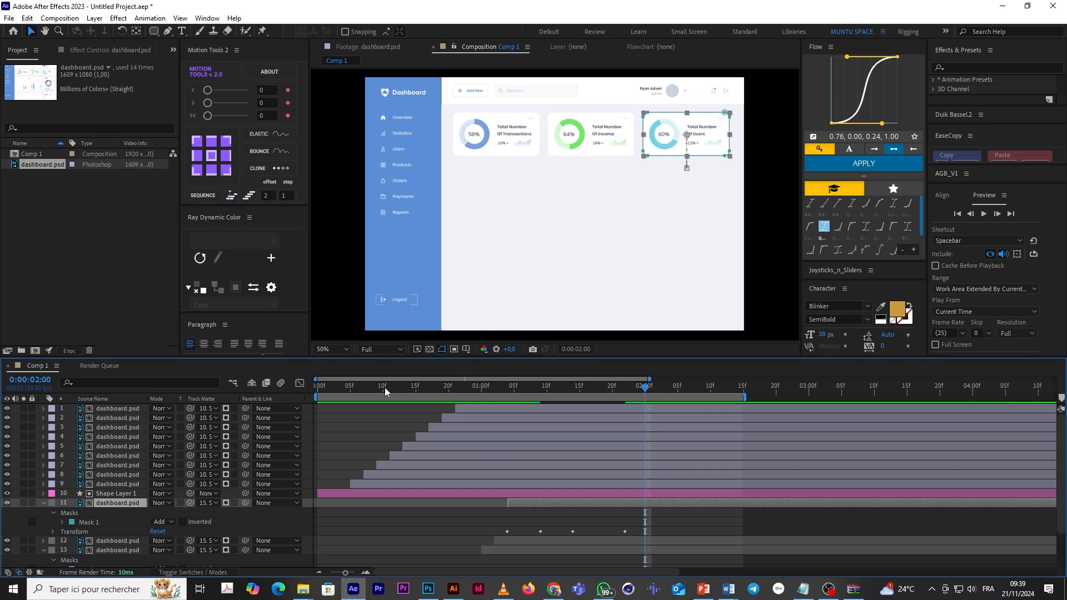
# Step: Preview the animation and set the label color of the header bar layer and the three card layers to Aqua
pyautogui.click(384, 388)
pyautogui.press('space')
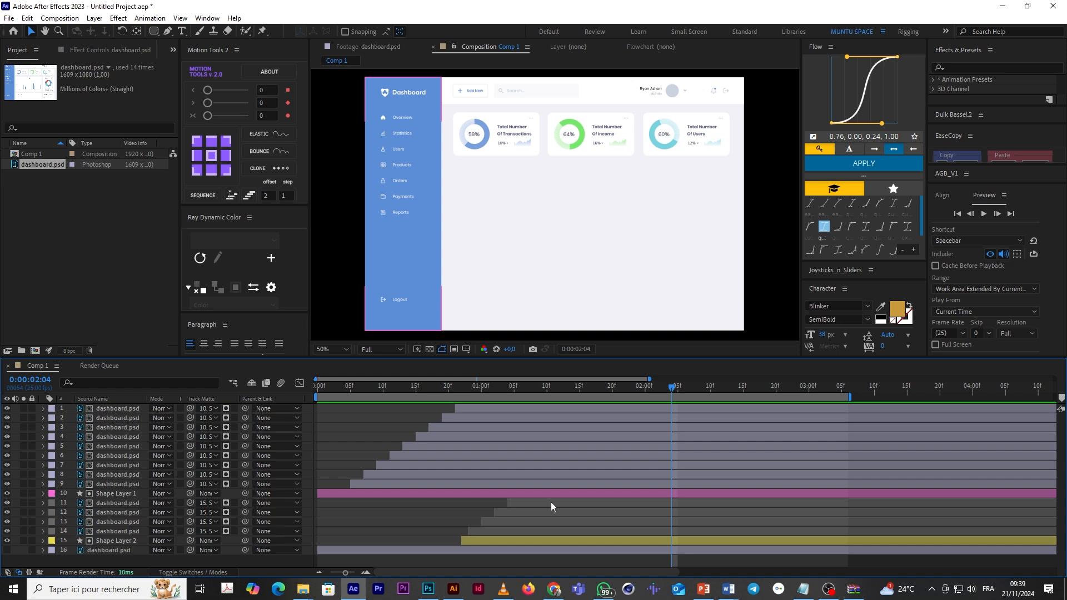
pyautogui.click(550, 503)
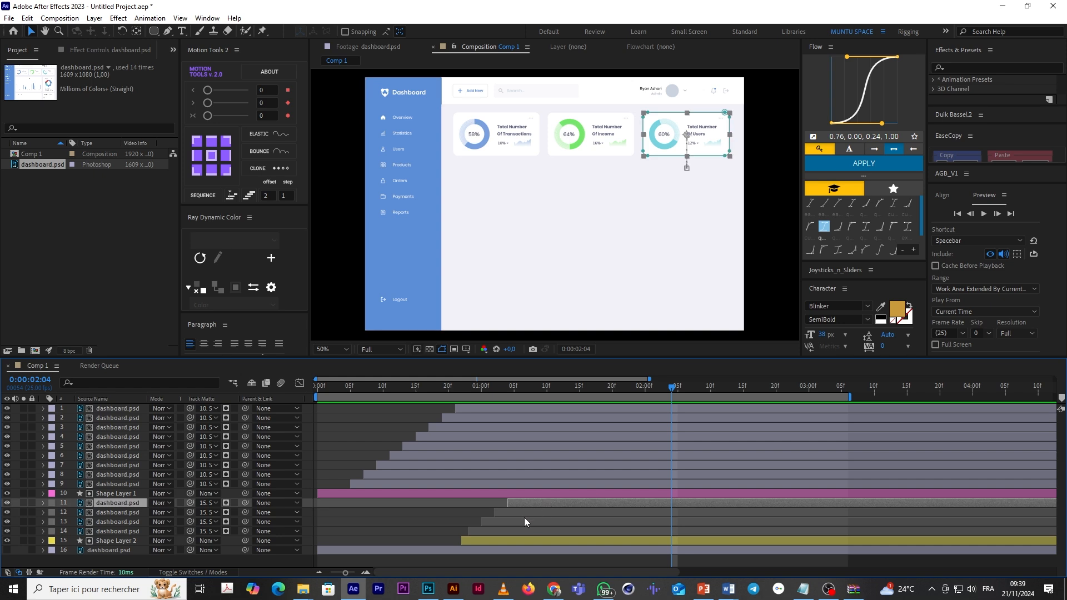
pyautogui.keyDown('shift'); pyautogui.click(504, 532); pyautogui.keyUp('shift')
pyautogui.click(54, 511)
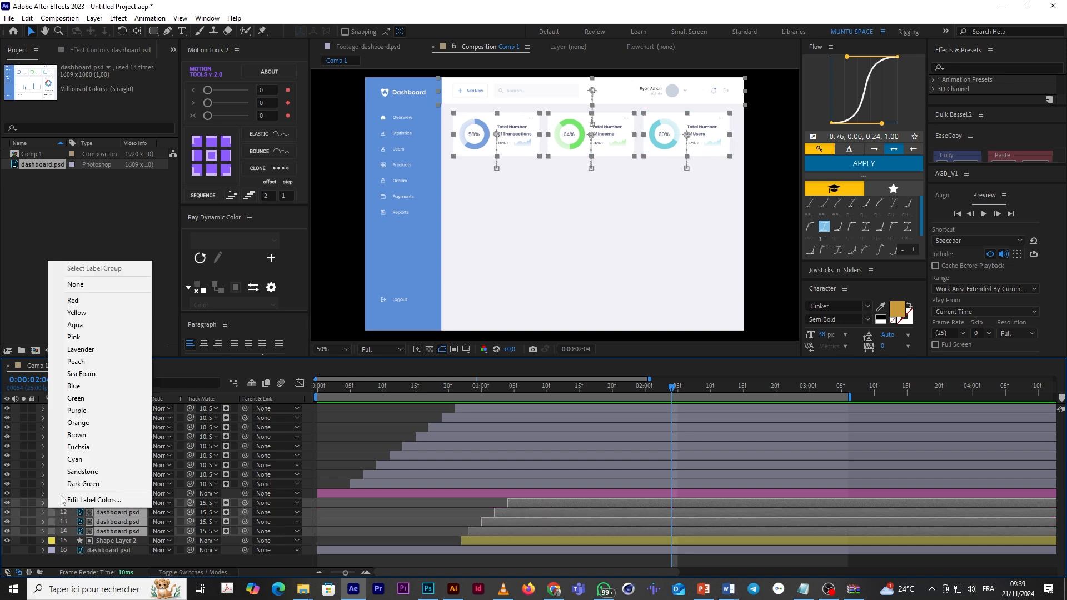
pyautogui.click(90, 326)
# Step: Duplicate the Total Number Of Users card layer and shift the copy two frames, starting it at 0:00:01:06
pyautogui.click(510, 505)
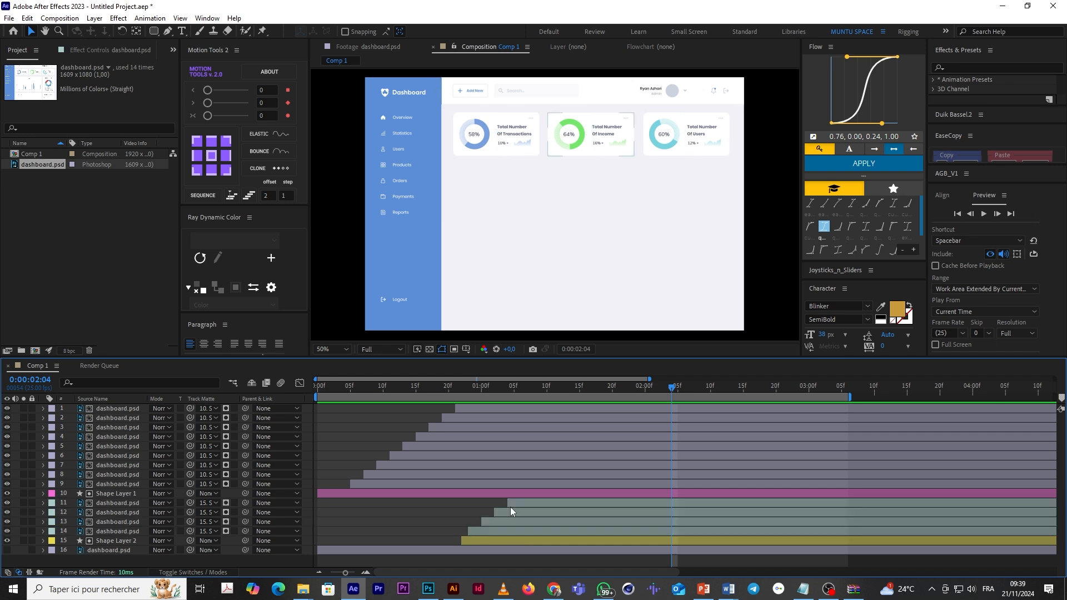
pyautogui.hotkey('ctrl', 'd')
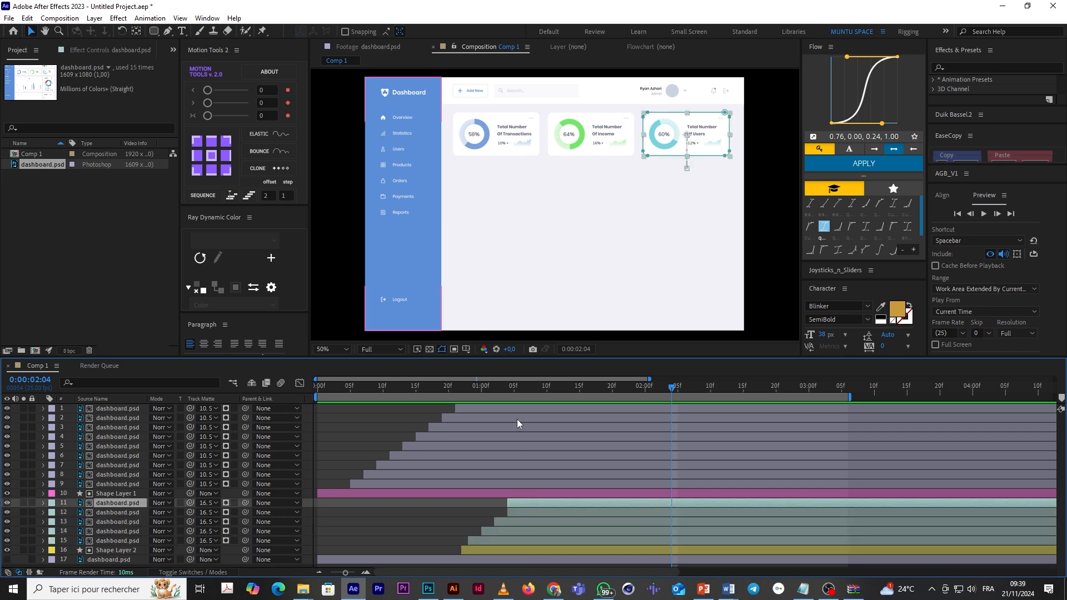
pyautogui.click(508, 386)
pyautogui.press('pagedown')
pyautogui.press('pagedown')
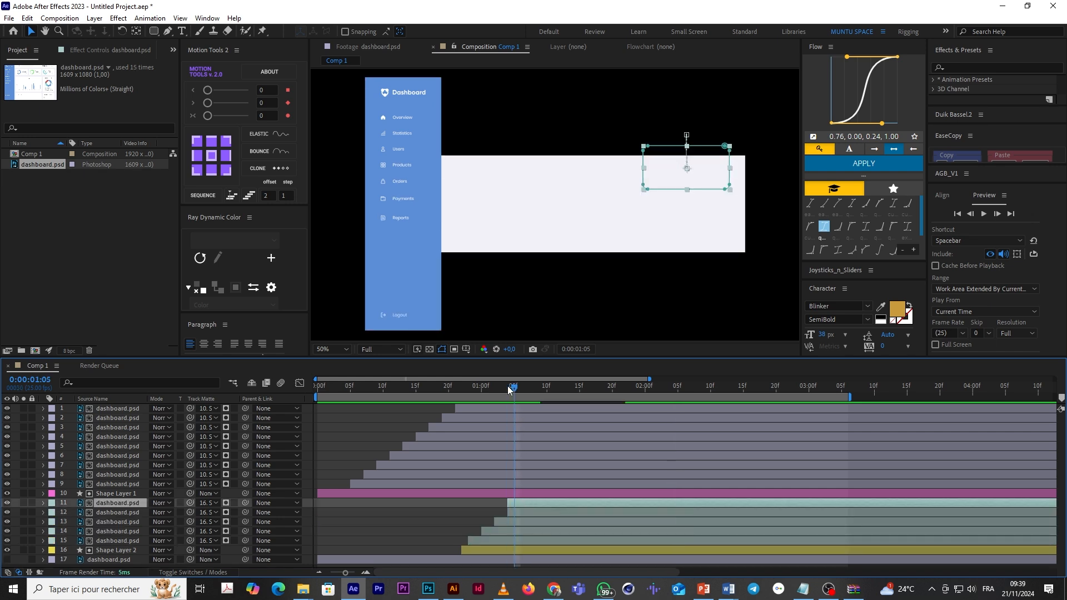
pyautogui.moveTo(558, 502); pyautogui.dragTo(564, 503)
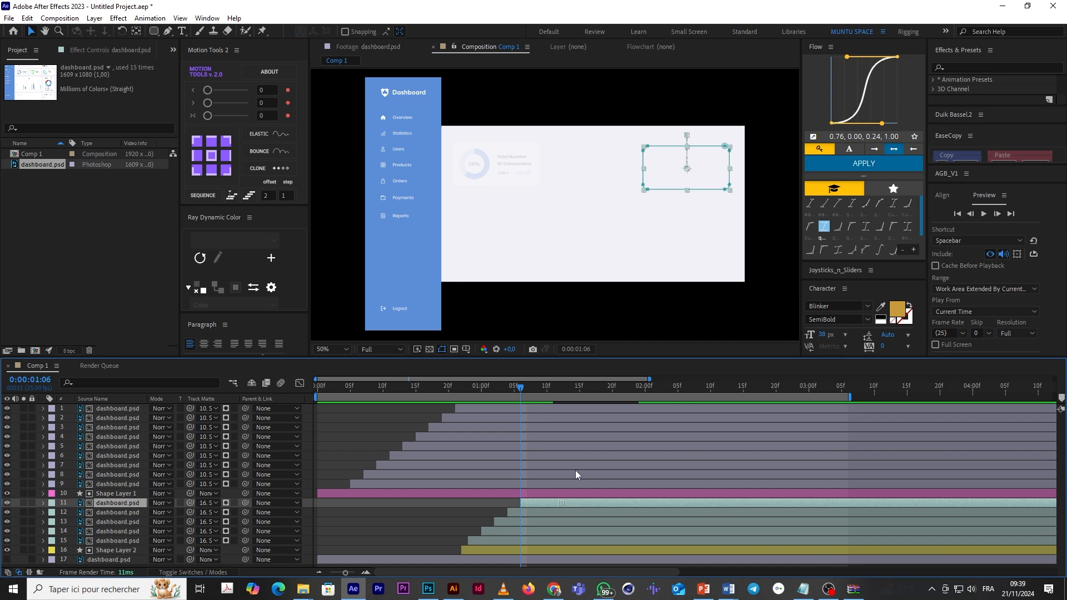
# Step: Replace the copy's mask with a rounded rectangle mask around the Acquisition number change per month chart card
pyautogui.click(717, 387)
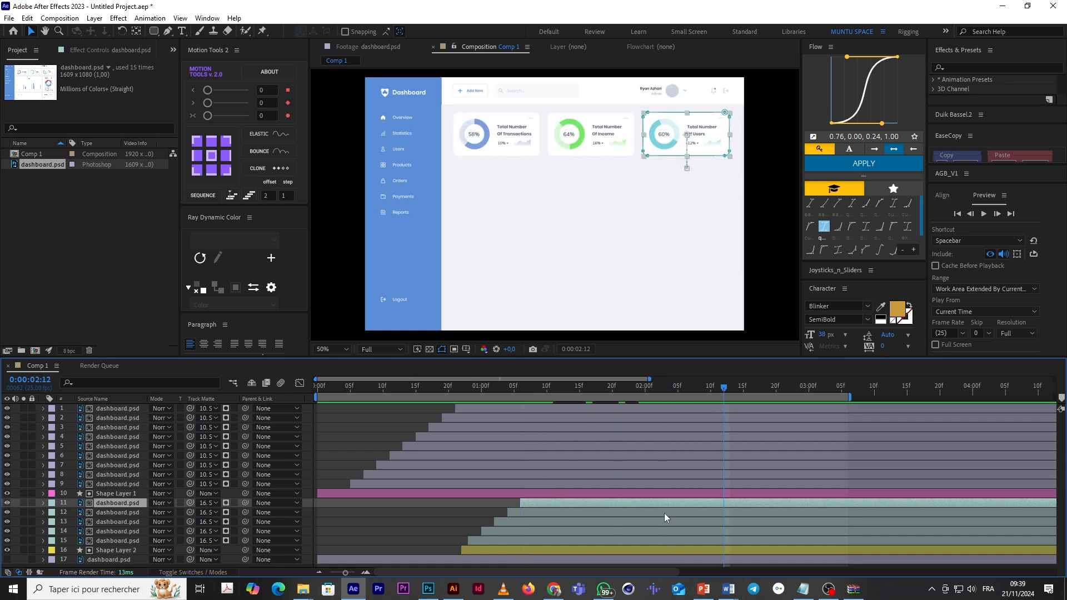
pyautogui.press('m')
pyautogui.click(100, 514)
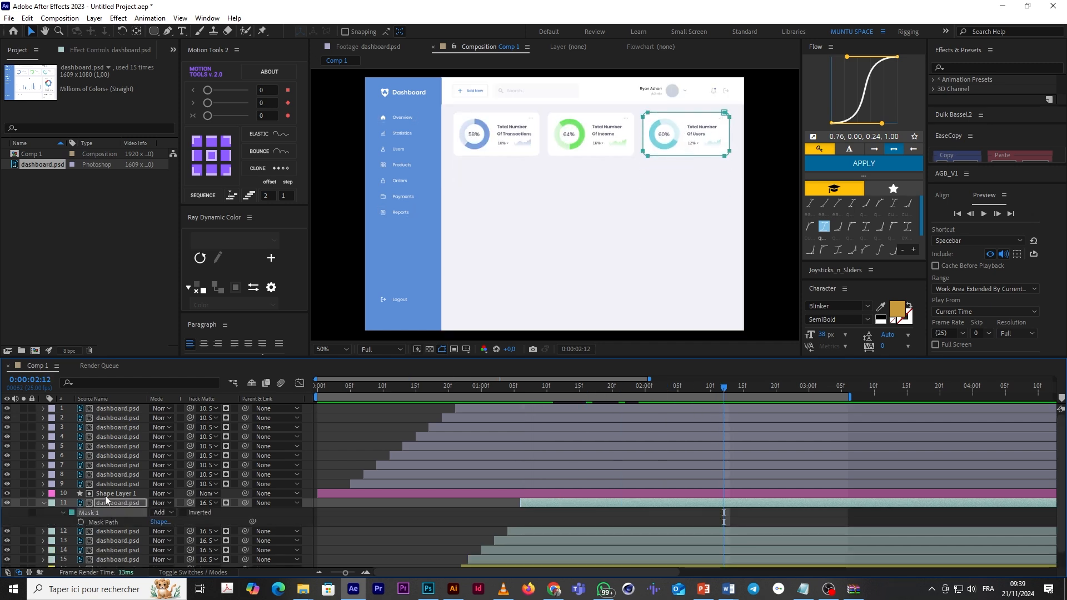
pyautogui.press('Delete')
pyautogui.click(154, 31)
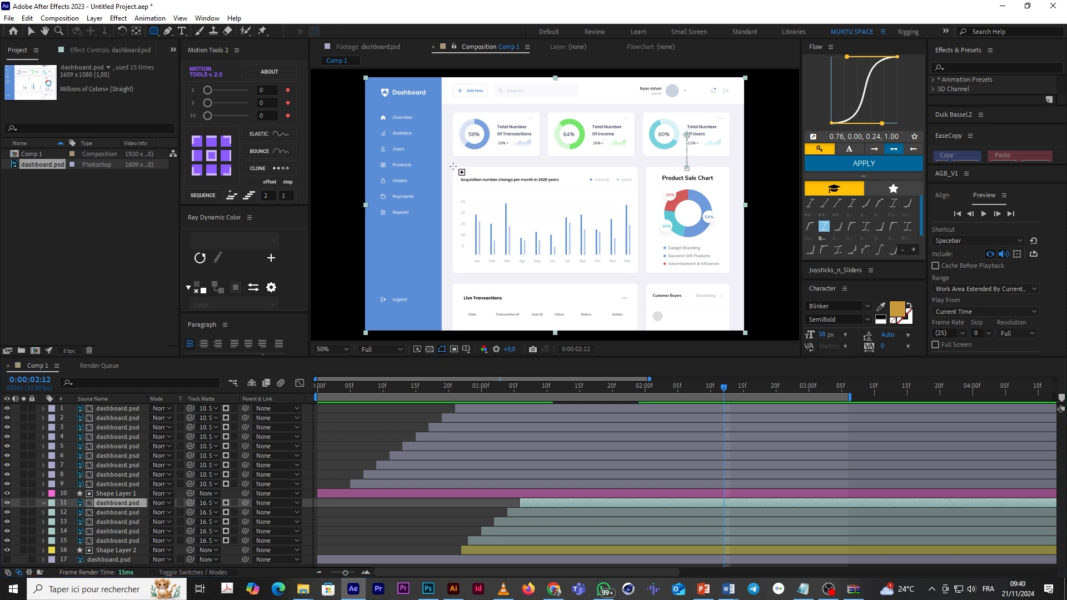
pyautogui.moveTo(452, 167)
pyautogui.mouseDown()
pyautogui.moveTo(452, 210)
pyautogui.moveTo(607, 239)
pyautogui.moveTo(646, 278)
pyautogui.moveTo(638, 275)
pyautogui.mouseUp()
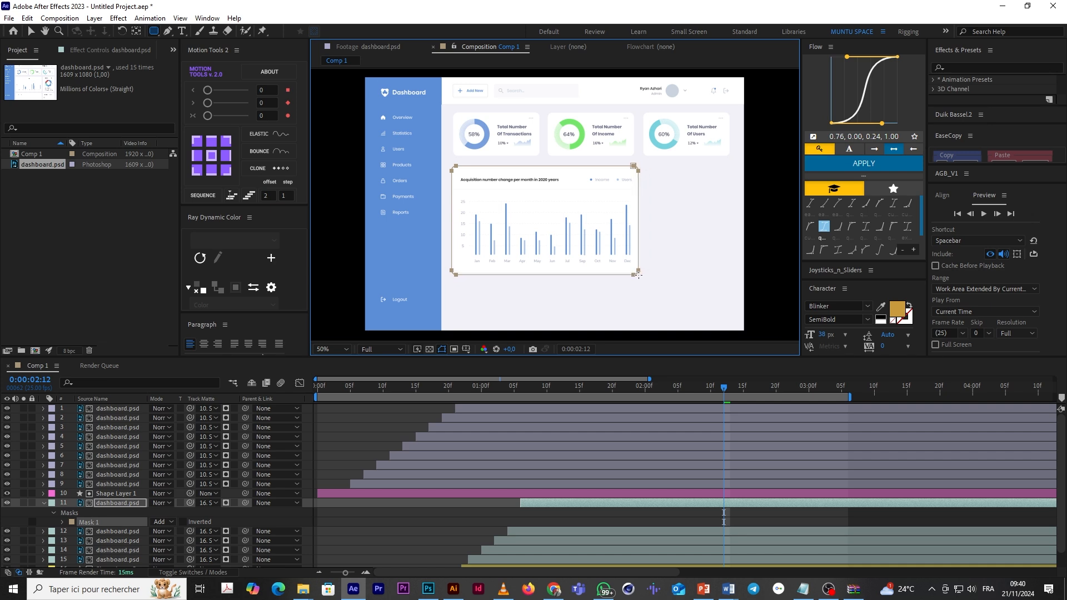
# Step: Center the acquisition chart layer's anchor point on its masked card and preview the animation
pyautogui.click(505, 501)
pyautogui.click(539, 503)
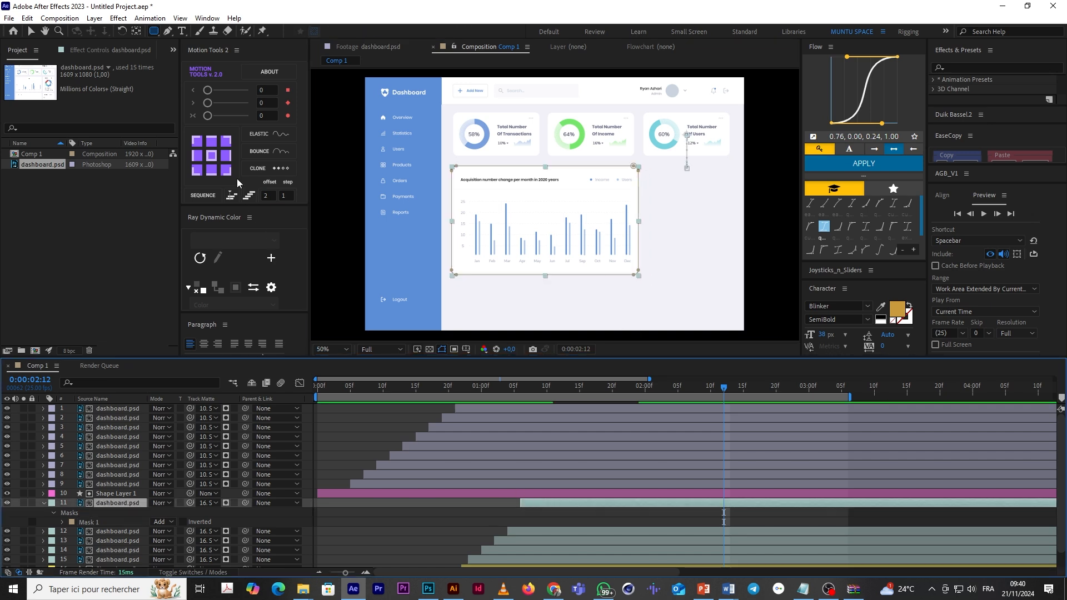
pyautogui.click(211, 156)
pyautogui.click(29, 32)
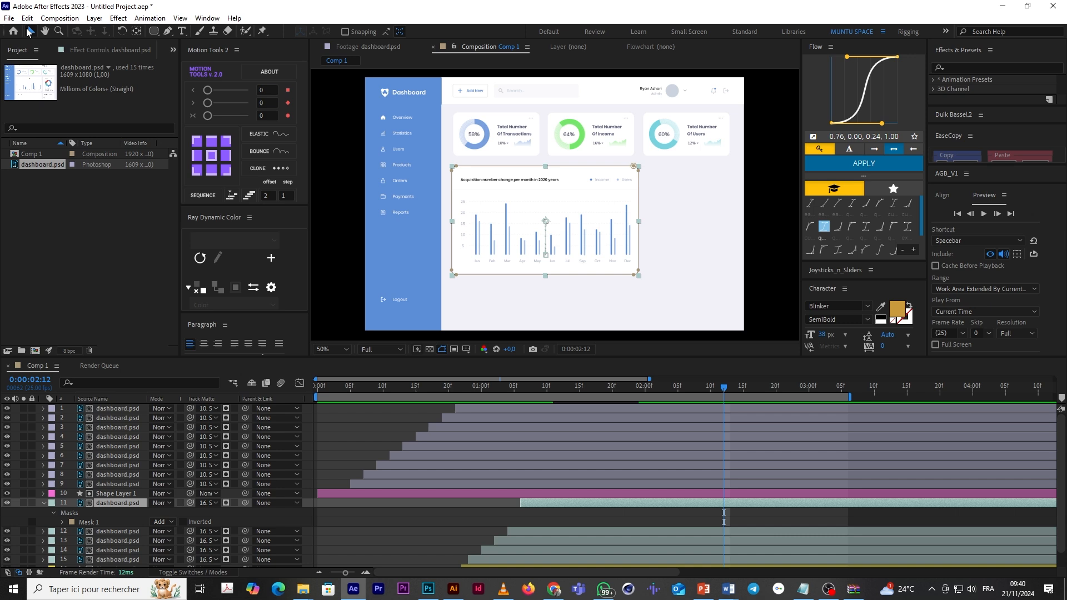
pyautogui.click(456, 391)
pyautogui.press('space')
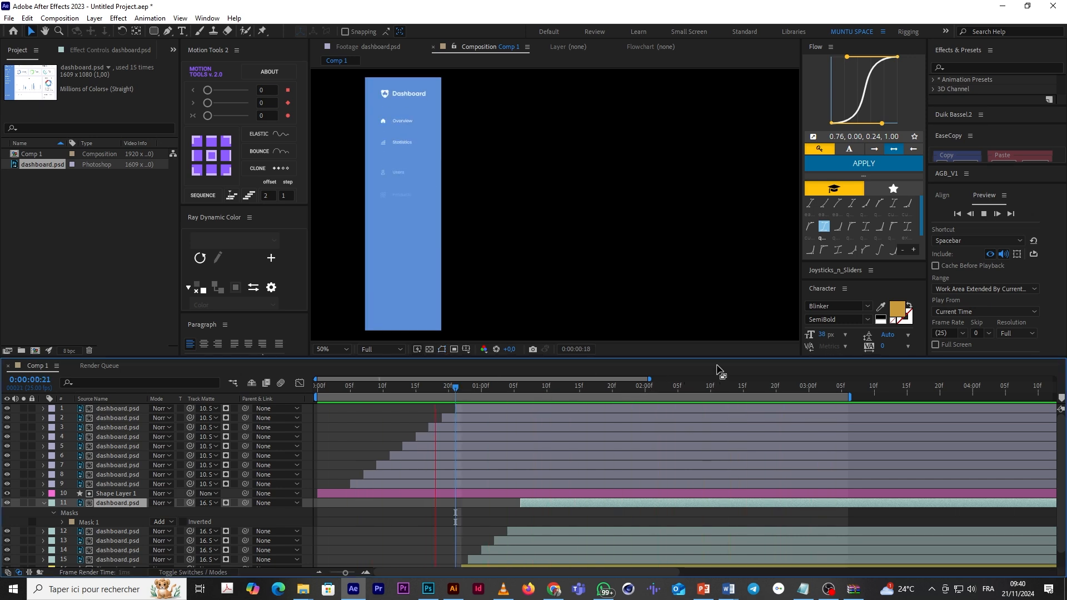
pyautogui.press('space')
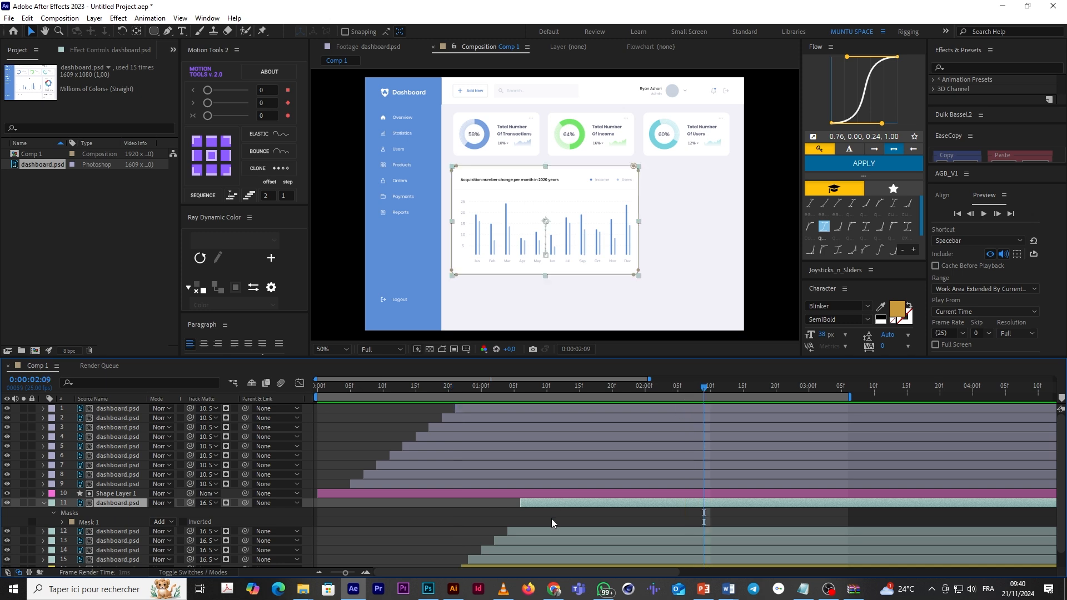
# Step: Duplicate the acquisition chart layer and start the copy two frames further on, at 0:00:01:08
pyautogui.click(542, 502)
pyautogui.hotkey('ctrl', 'd')
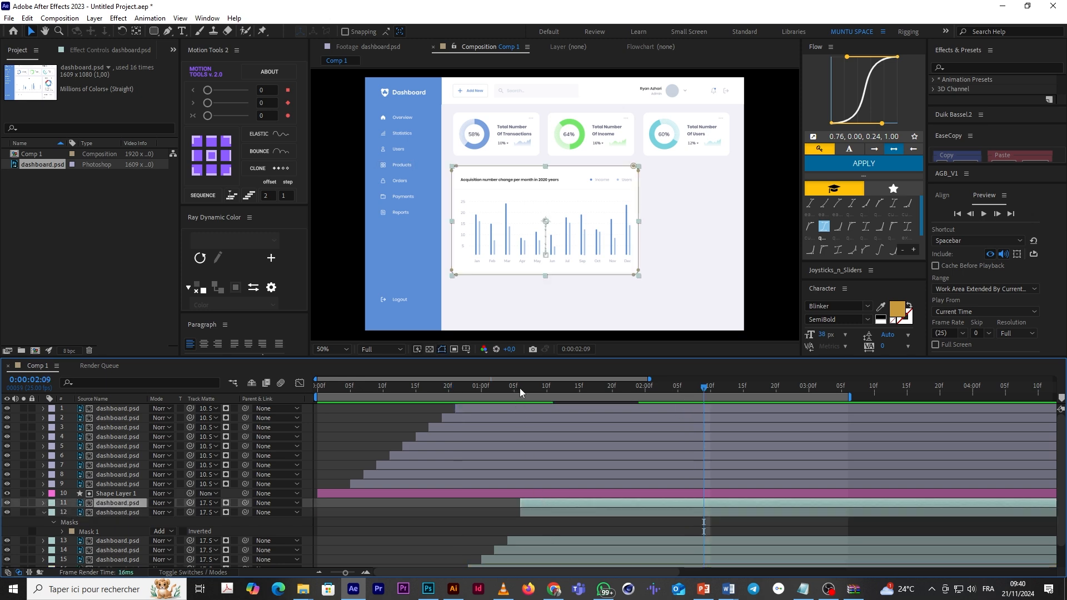
pyautogui.click(520, 388)
pyautogui.press('pagedown')
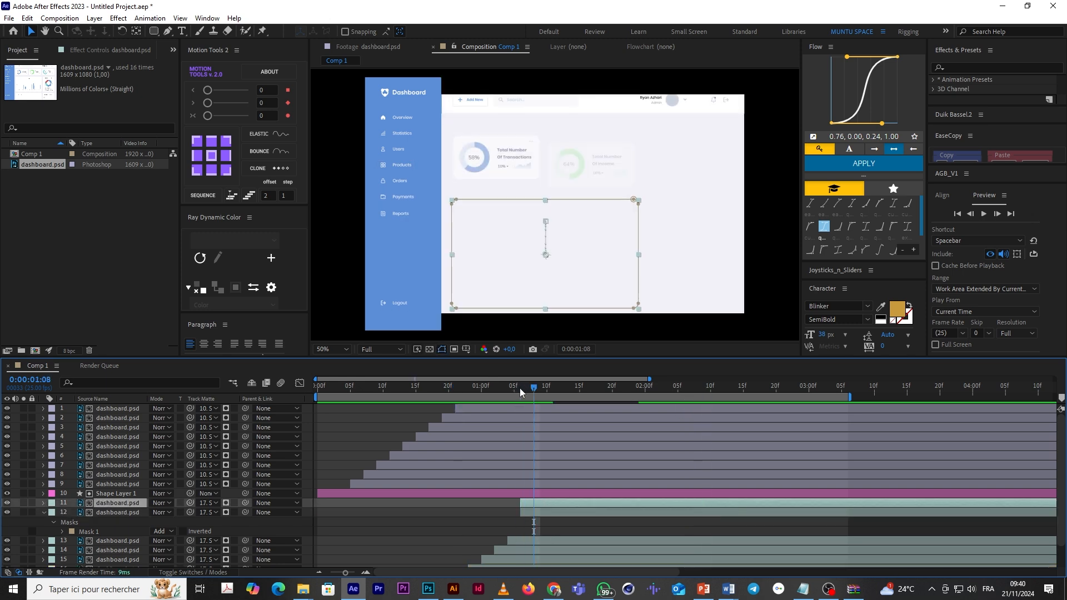
pyautogui.hotkey('alt', '[')
# Step: Replace the duplicated layer's mask with a rounded rectangle mask around the Product Sale Chart card
pyautogui.click(743, 388)
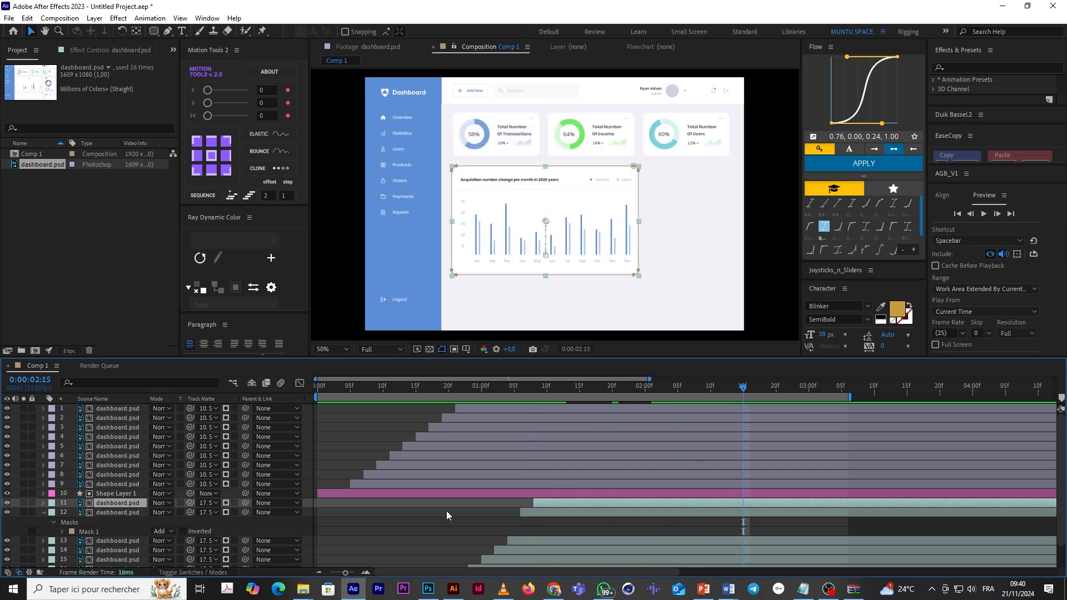
pyautogui.press('m')
pyautogui.click(87, 513)
pyautogui.press('Delete')
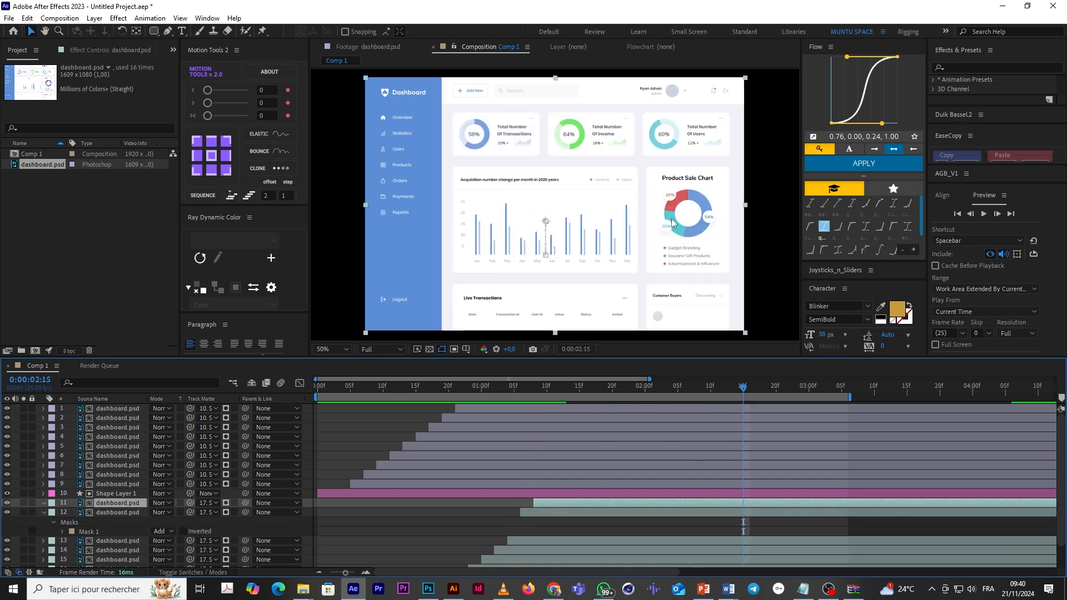
pyautogui.click(156, 31)
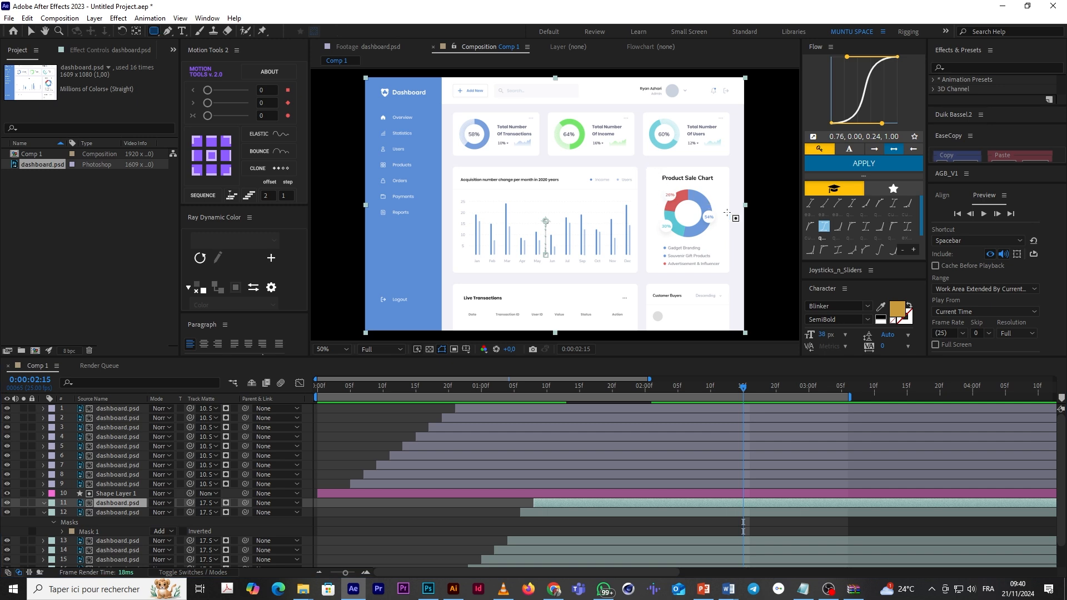
pyautogui.press('/')
pyautogui.moveTo(732, 221); pyautogui.dragTo(496, 190)
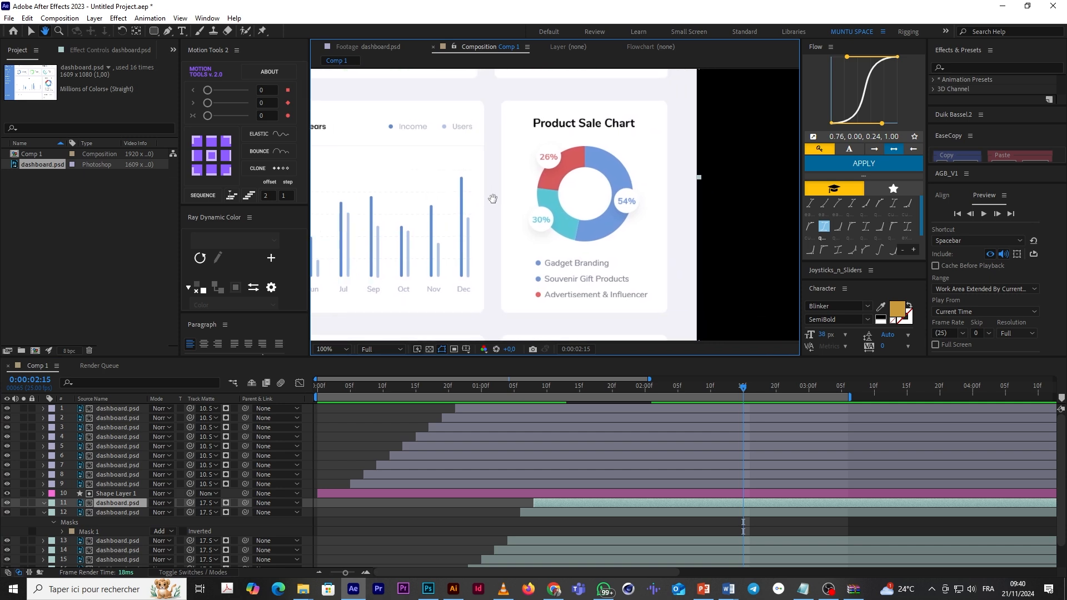
pyautogui.click(160, 32)
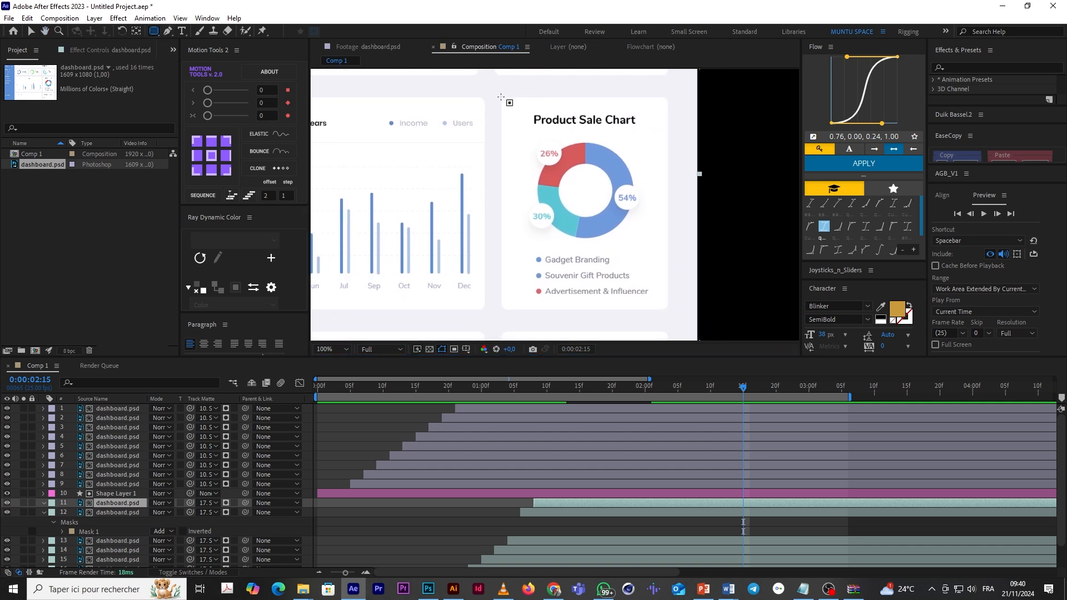
pyautogui.moveTo(503, 98)
pyautogui.mouseDown()
pyautogui.moveTo(669, 250)
pyautogui.moveTo(669, 312)
pyautogui.mouseUp()
# Step: Center the Product Sale Chart layer's anchor point on its masked card
pyautogui.click(510, 513)
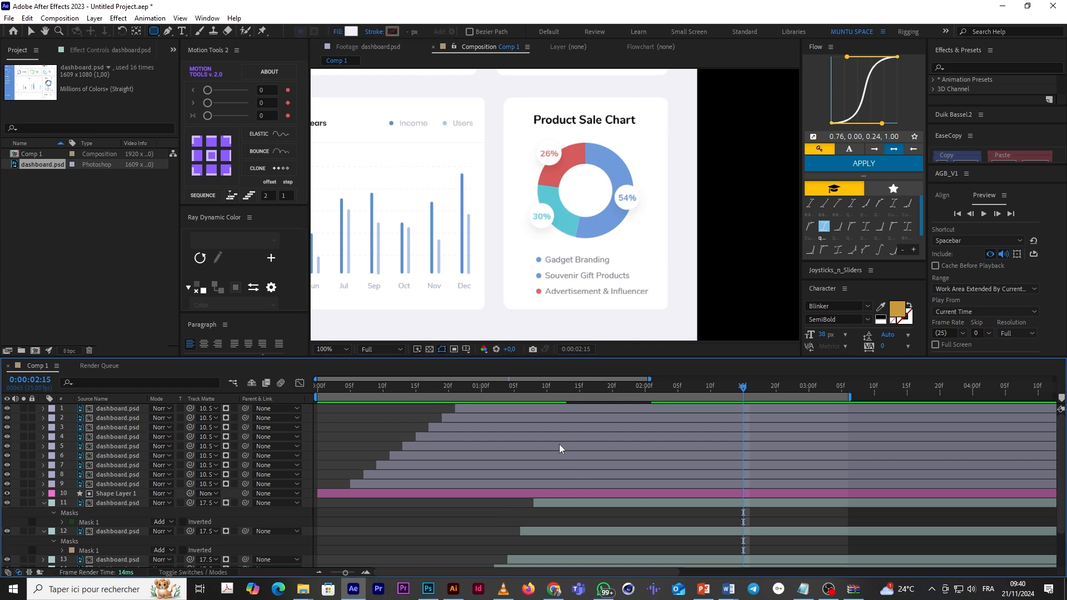
pyautogui.click(553, 504)
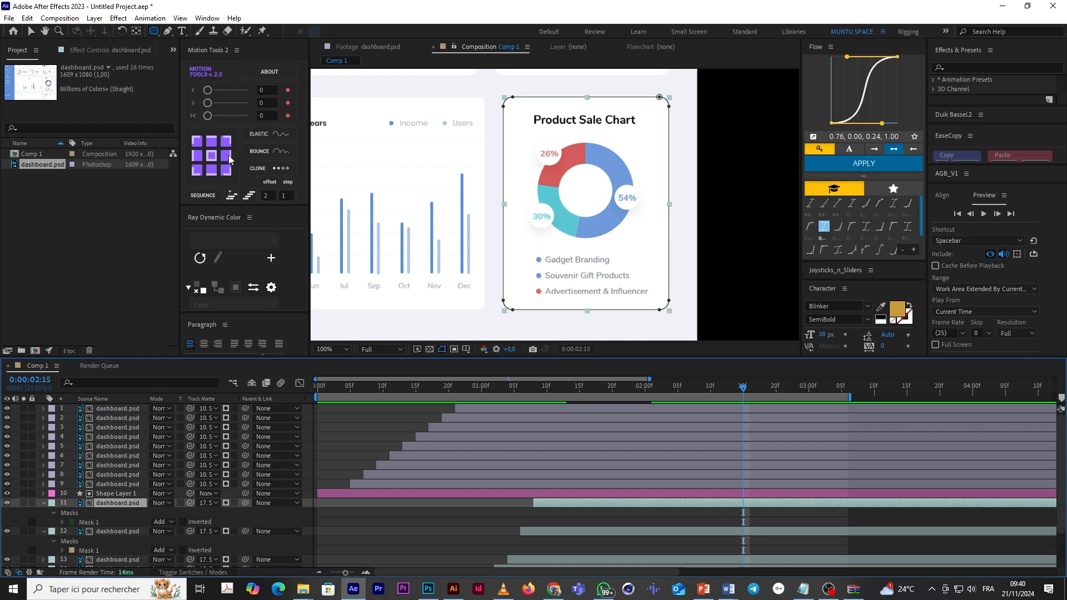
pyautogui.click(331, 349)
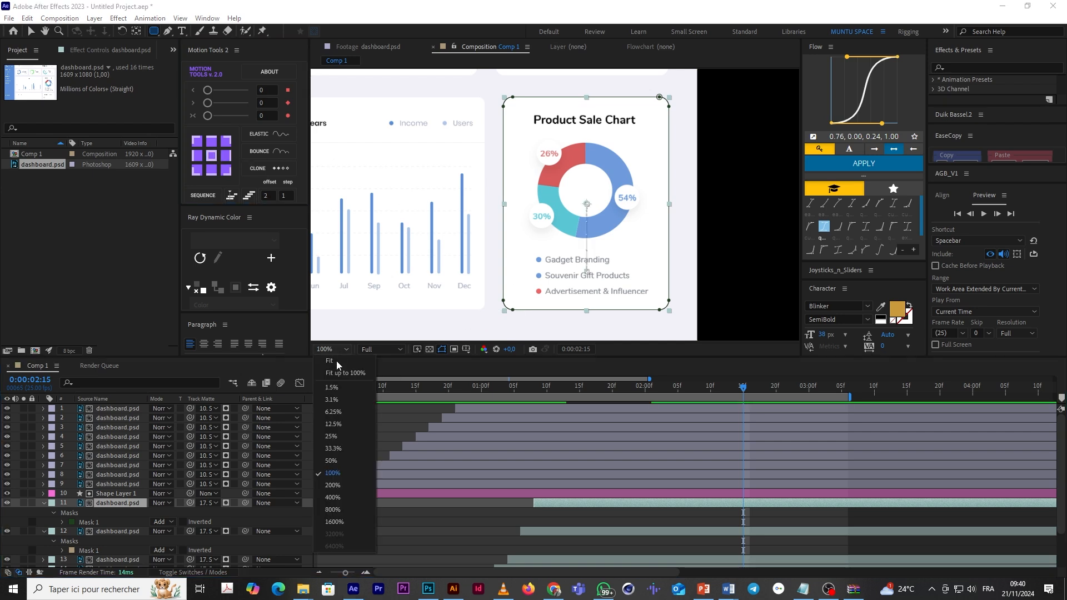
pyautogui.click(336, 362)
# Step: Duplicate the Product Sale Chart layer and shift the copy two frames, starting it at 0:00:01:10
pyautogui.click(455, 513)
pyautogui.click(545, 504)
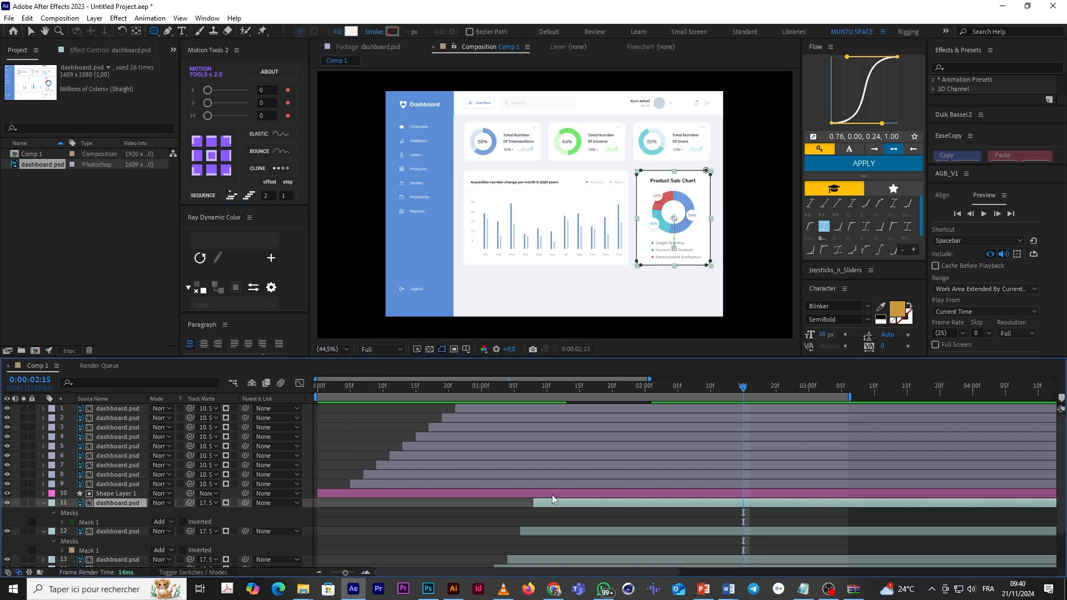
pyautogui.click(534, 386)
pyautogui.hotkey('ctrl', 'd')
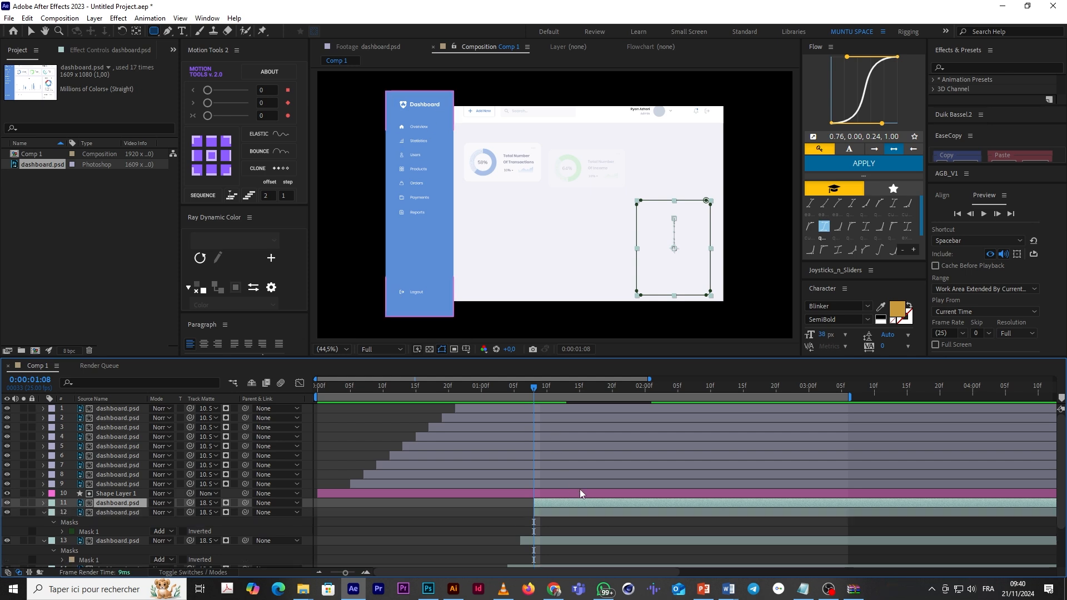
pyautogui.press('pagedown')
pyautogui.press('pagedown')
pyautogui.press('[')
# Step: Replace the new copy's mask with a rounded rectangle mask around the Live Transactions card
pyautogui.click(658, 391)
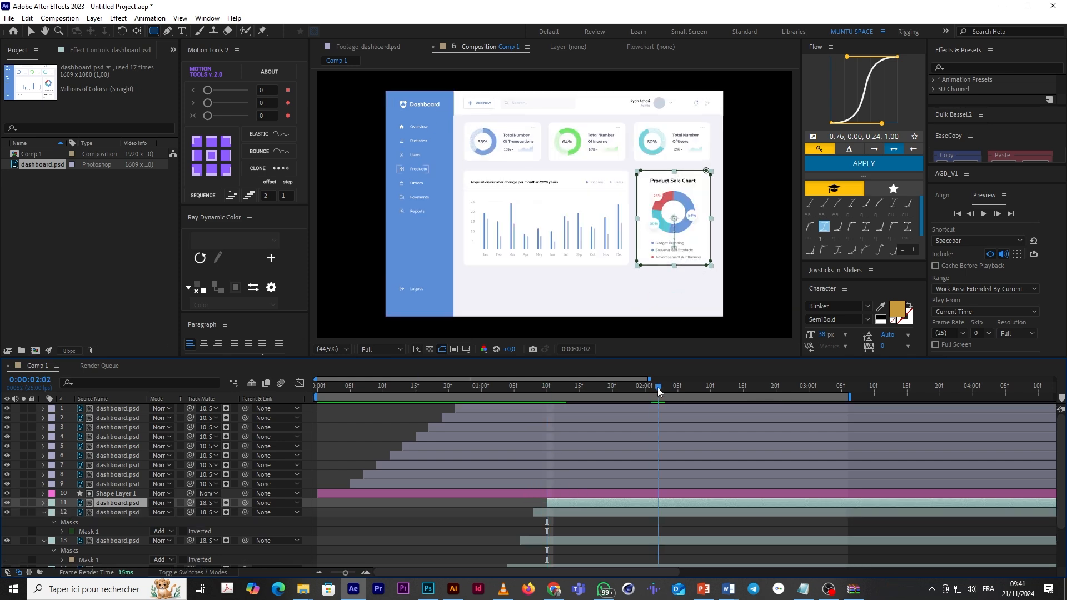
pyautogui.press('m')
pyautogui.click(91, 514)
pyautogui.press('Delete')
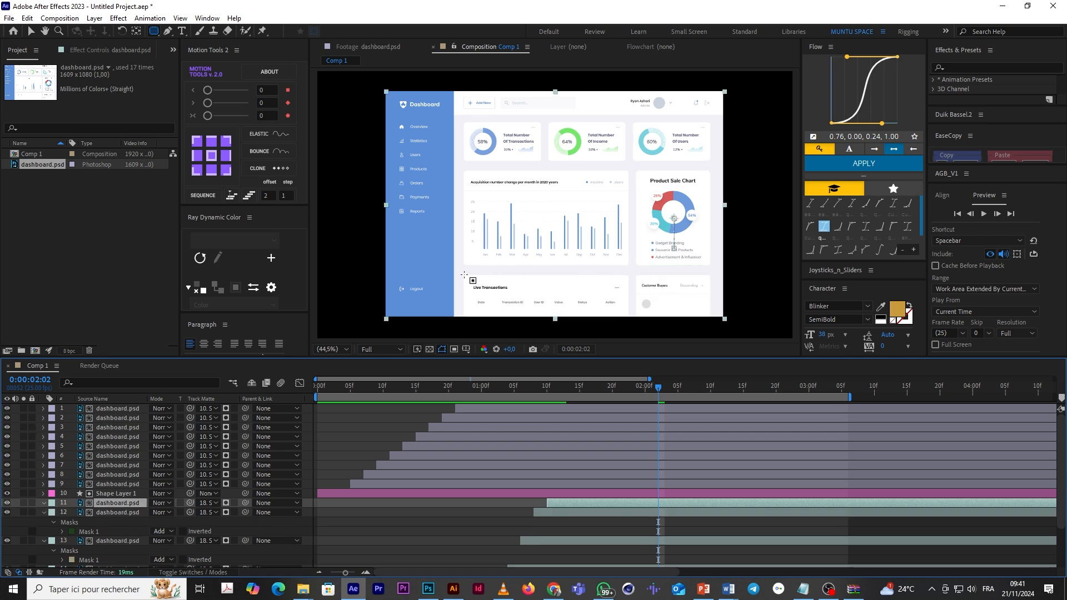
pyautogui.press('/')
pyautogui.moveTo(499, 279); pyautogui.dragTo(511, 83)
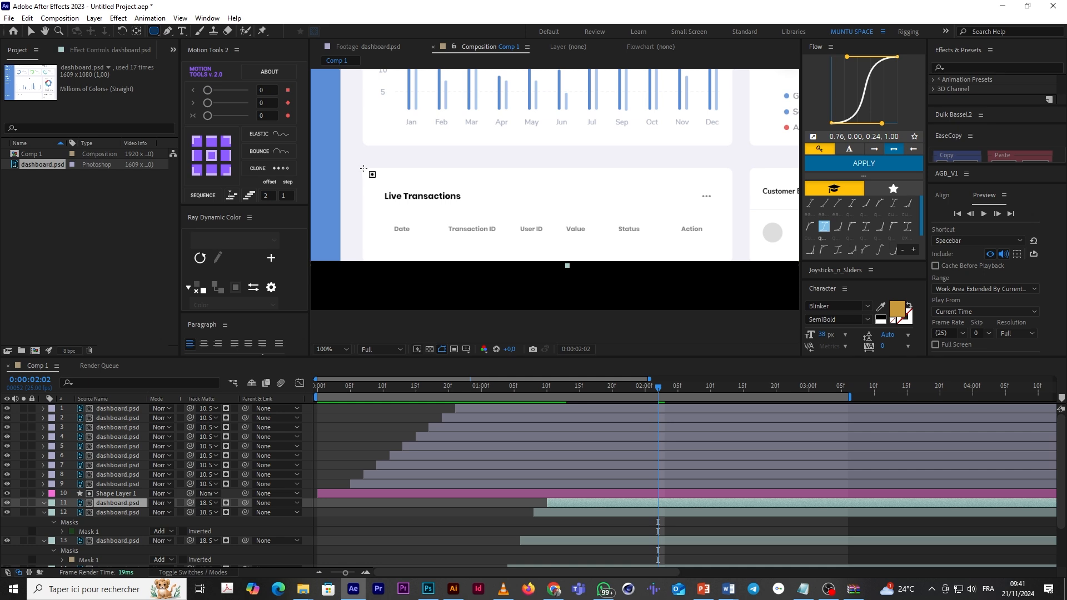
pyautogui.moveTo(362, 168); pyautogui.dragTo(732, 274)
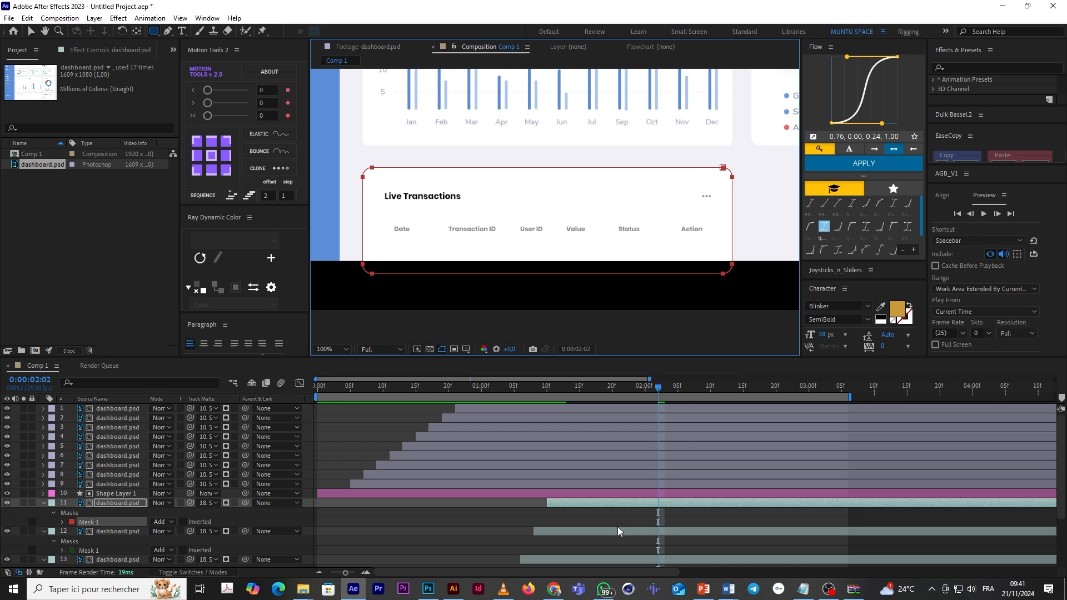
# Step: Center the Live Transactions layer's anchor point on its masked card
pyautogui.click(619, 528)
pyautogui.click(612, 505)
pyautogui.click(334, 349)
pyautogui.click(329, 371)
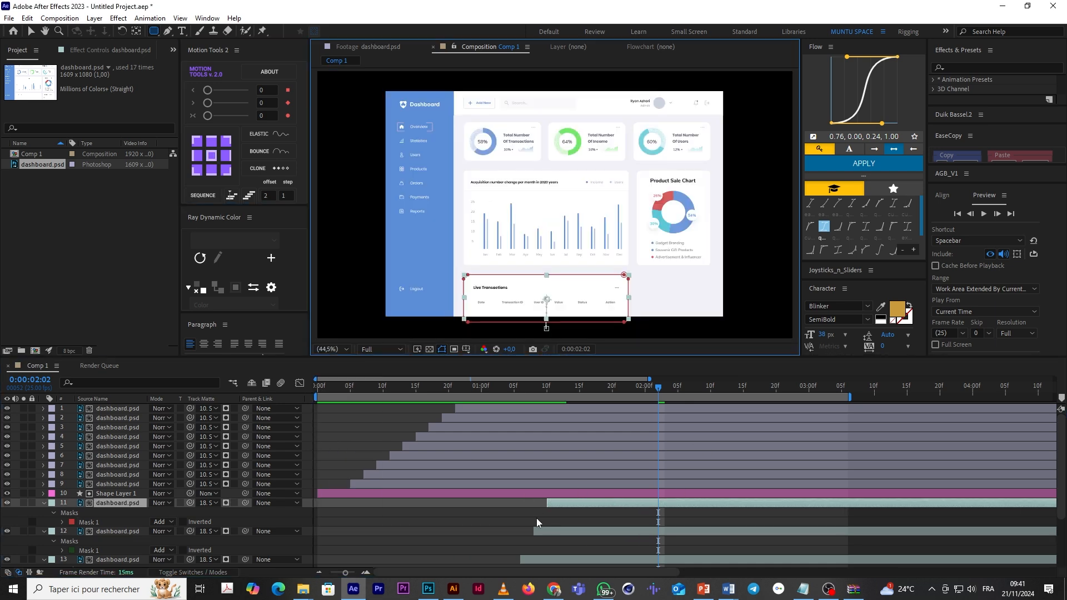
# Step: Duplicate the Live Transactions layer and shift the copy two frames, starting it at 0:00:01:12
pyautogui.click(596, 502)
pyautogui.hotkey('ctrl', 'd')
pyautogui.moveTo(542, 385); pyautogui.dragTo(559, 385)
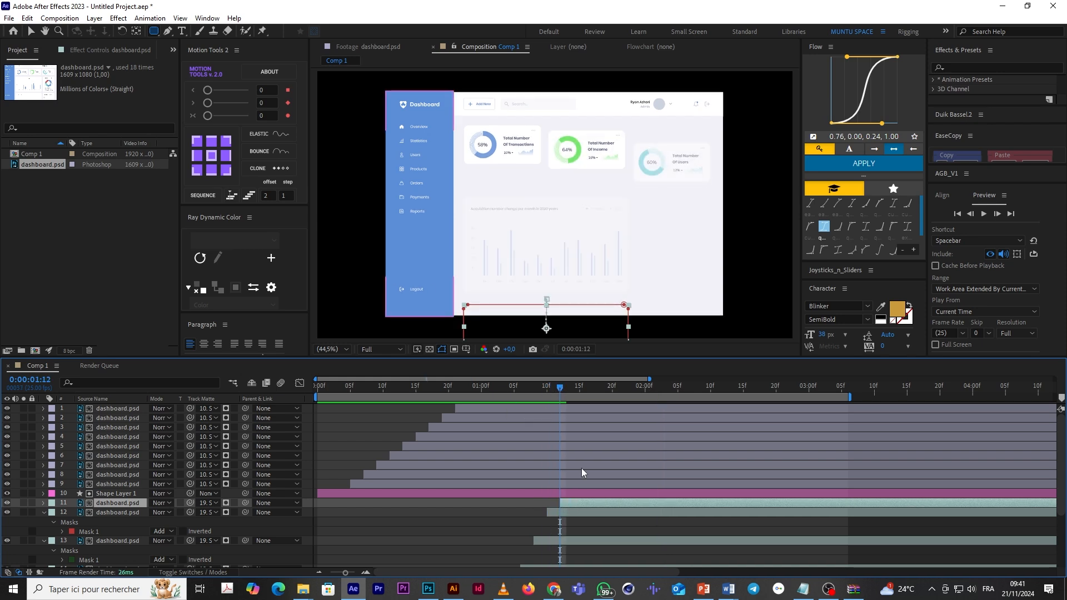
# Step: Replace the newest dashboard copy's mask with a rounded rectangle mask around the Customer Buyers card
pyautogui.moveTo(592, 385); pyautogui.dragTo(706, 410)
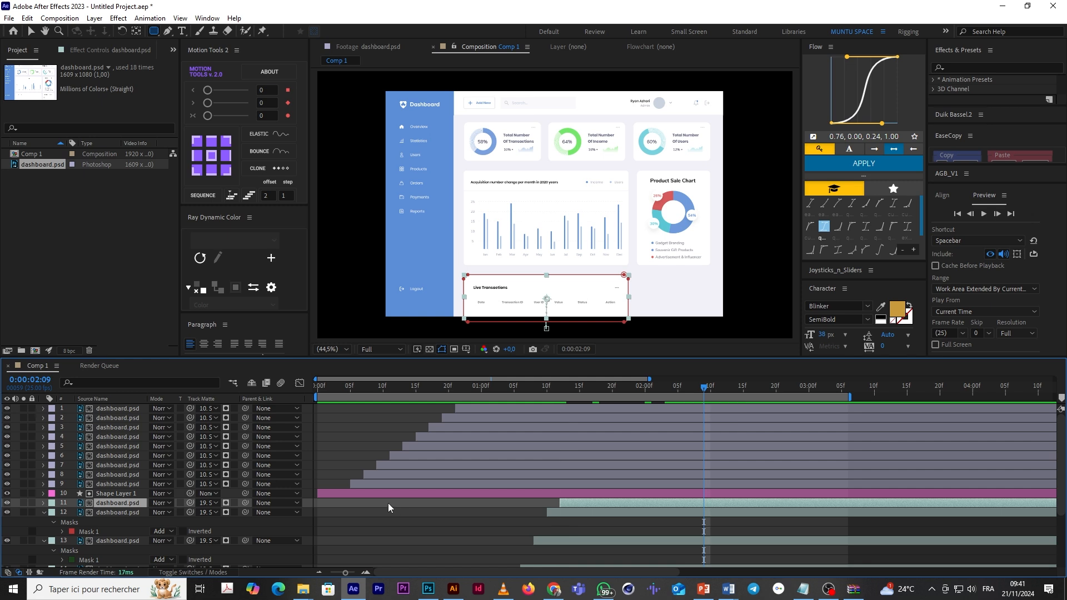
pyautogui.press('m')
pyautogui.click(98, 514)
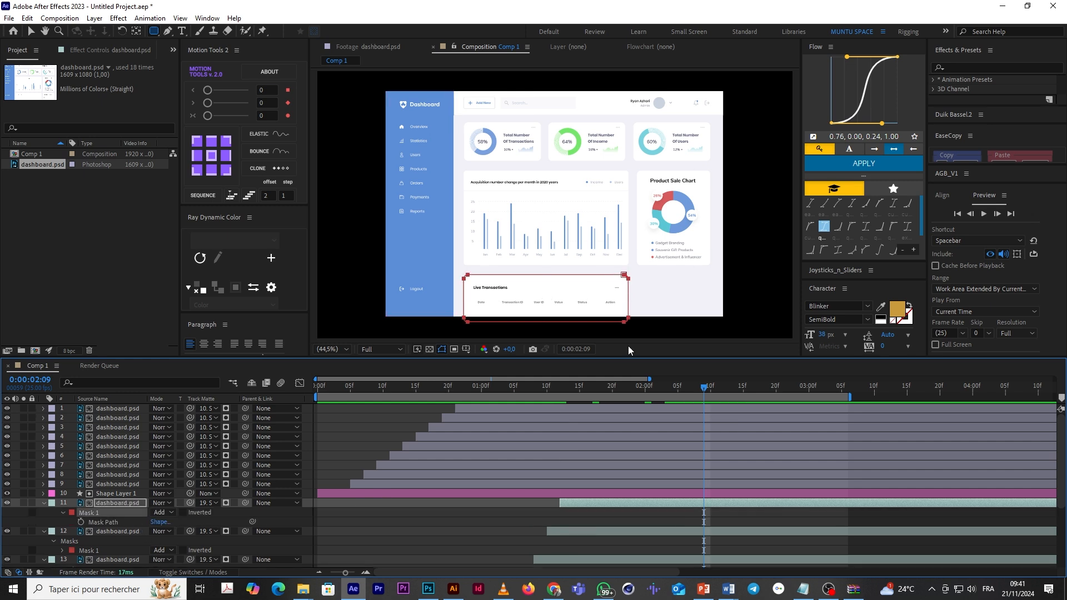
pyautogui.press('Delete')
pyautogui.scroll(2, 717, 291)
pyautogui.press('space')
pyautogui.moveTo(735, 308); pyautogui.dragTo(513, 158)
pyautogui.click(154, 31)
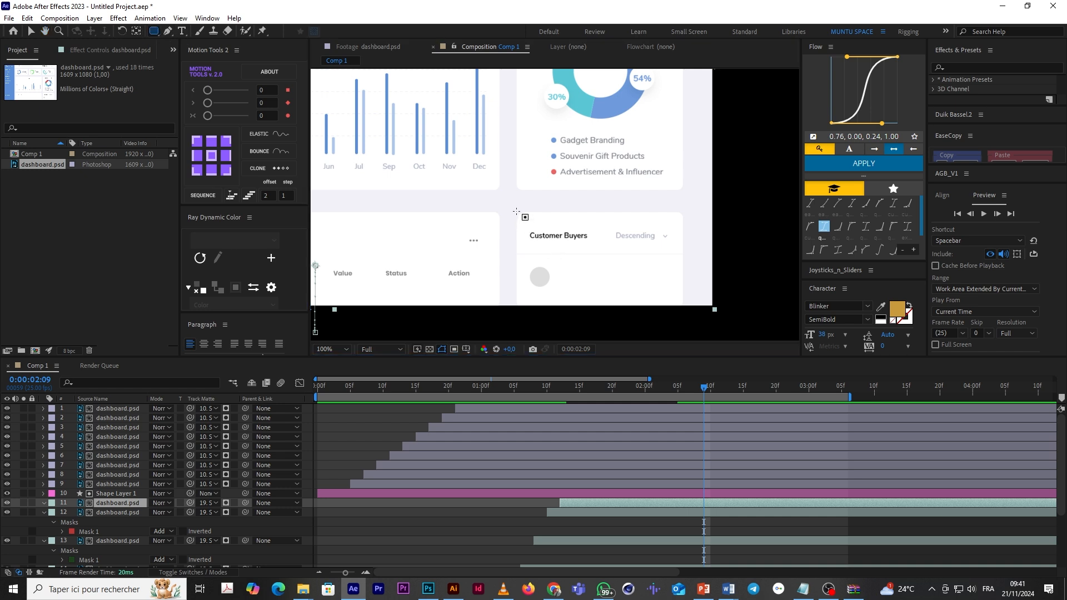
pyautogui.moveTo(517, 212); pyautogui.dragTo(683, 315)
# Step: Deselect the Customer Buyers layer, fit the whole composition in view and collapse the layers' expanded mask properties
pyautogui.click(638, 513)
pyautogui.click(638, 504)
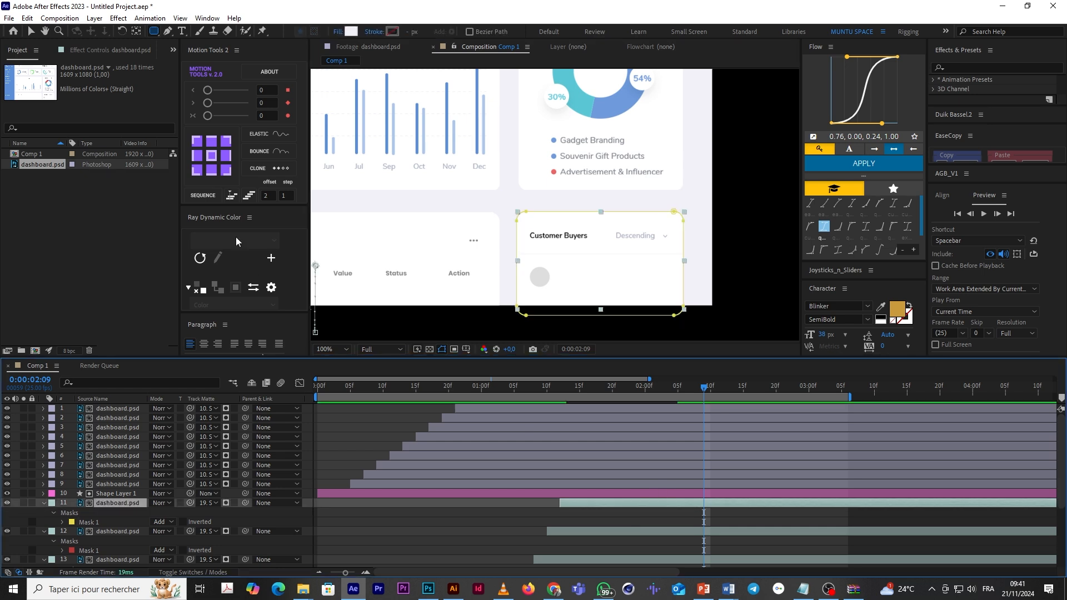
pyautogui.click(414, 523)
pyautogui.click(332, 349)
pyautogui.click(337, 542)
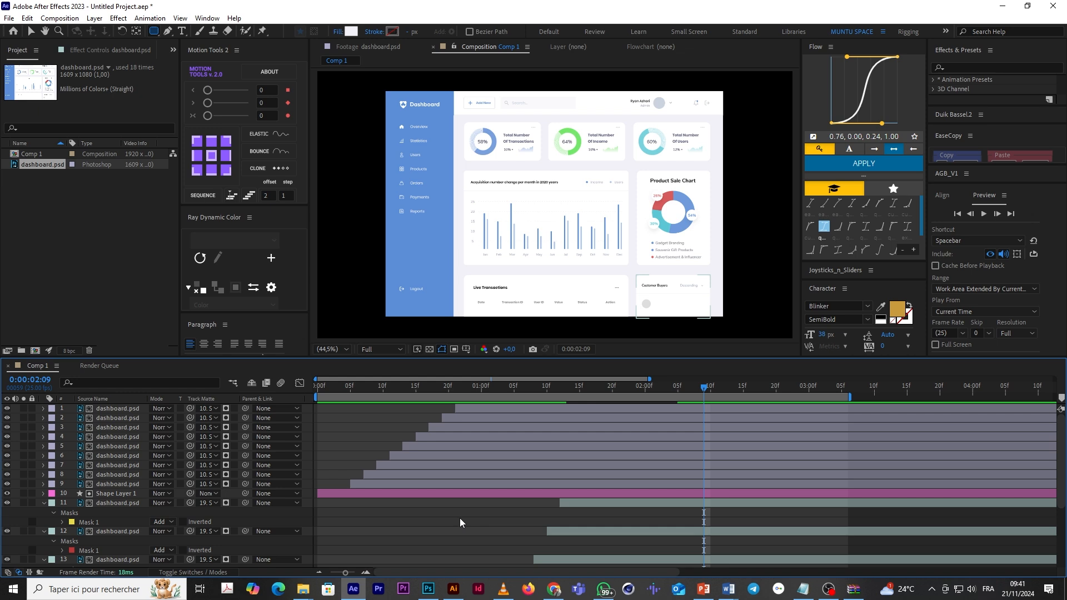
pyautogui.press('u')
pyautogui.press('u')
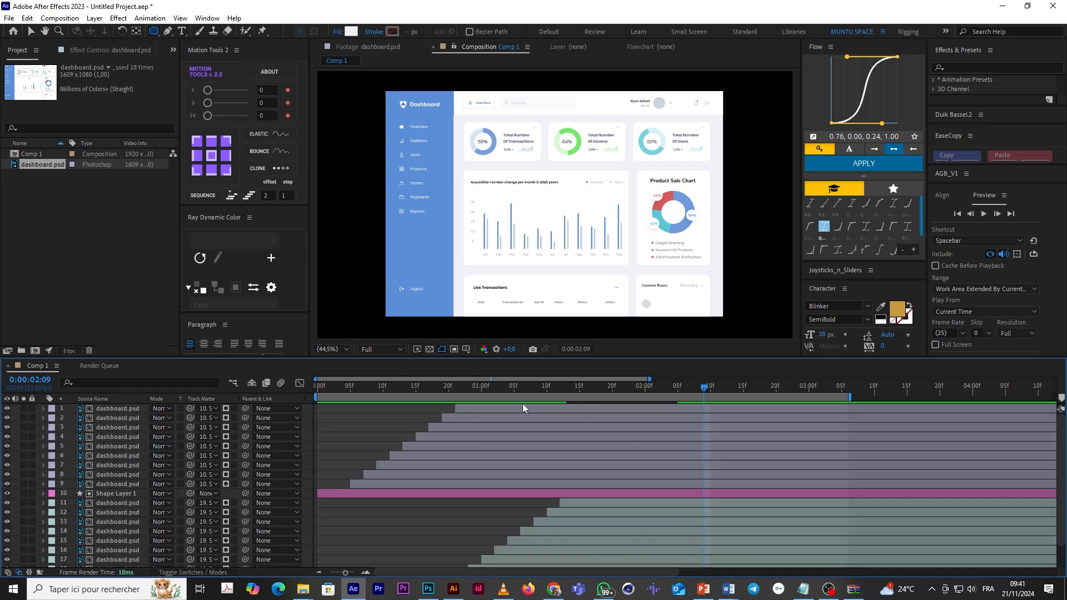
# Step: Preview the dashboard animation from the start and end the work area at 0:00:03:00
pyautogui.moveTo(361, 385); pyautogui.dragTo(669, 433)
pyautogui.press('space')
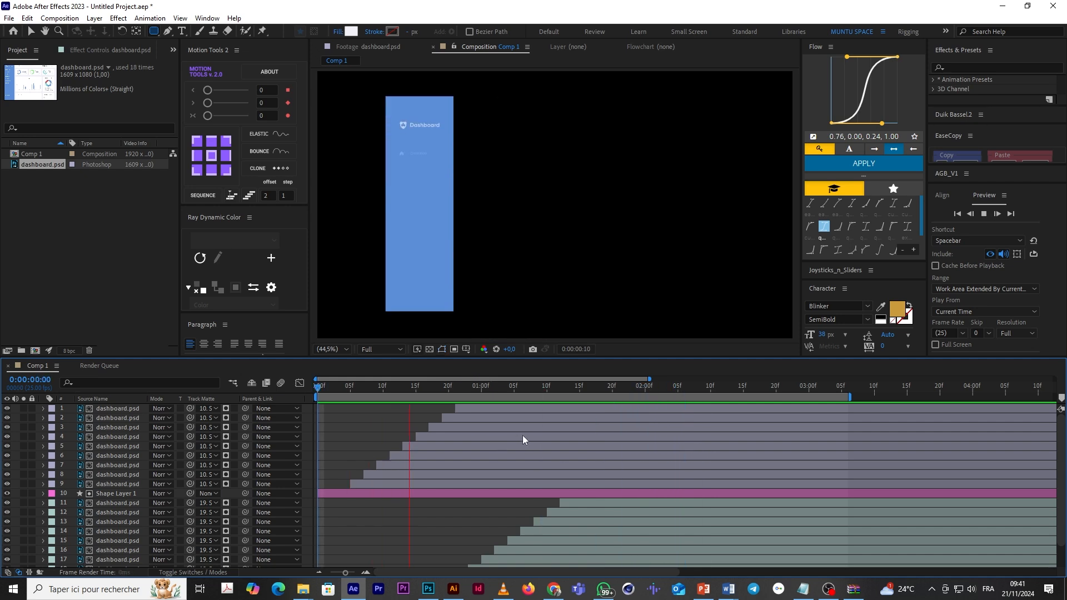
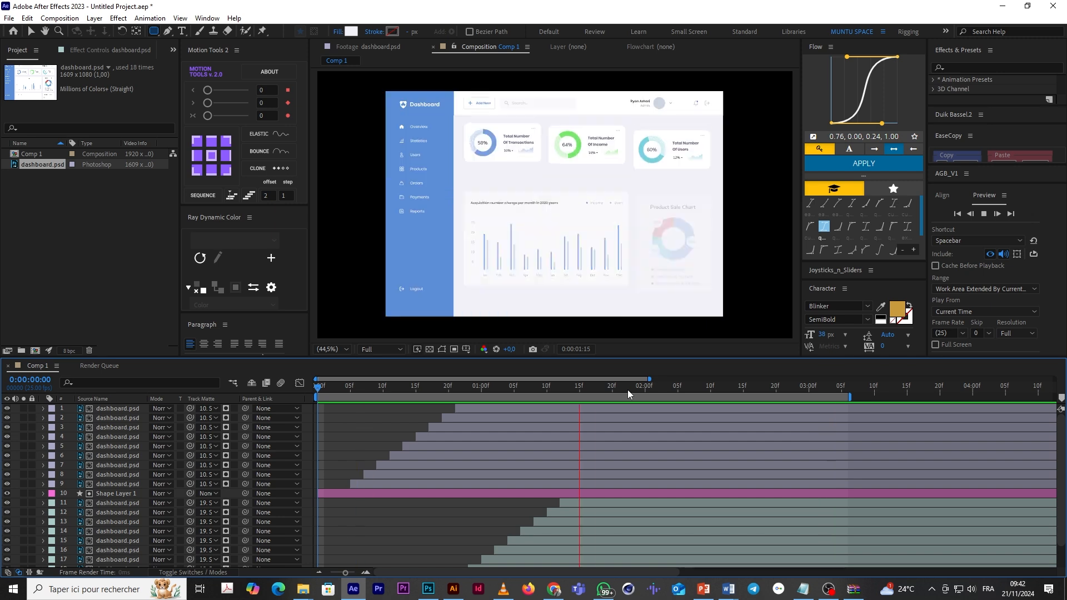
pyautogui.press('space')
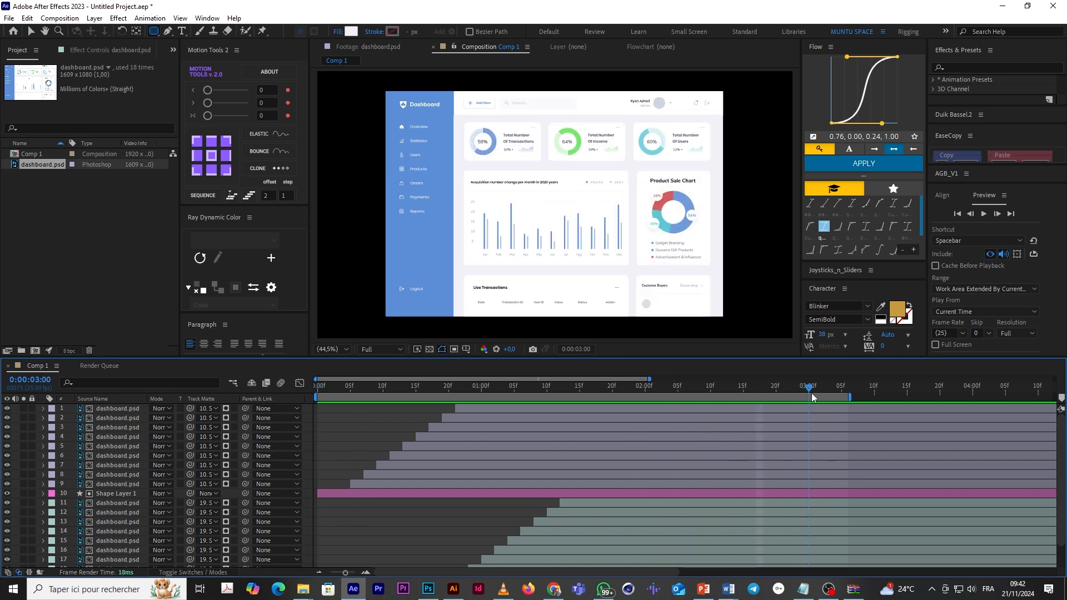
pyautogui.press('n')
# Step: Draw a circle on a new shape layer over the 58% donut chart and set its fill to None
pyautogui.press('.')
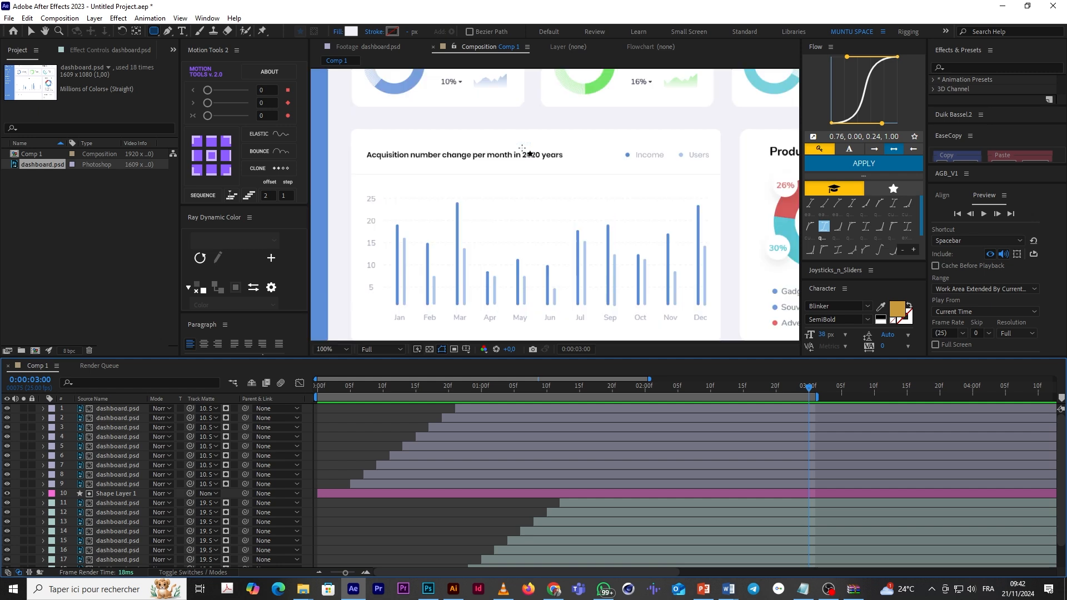
pyautogui.moveTo(528, 161); pyautogui.dragTo(515, 320)
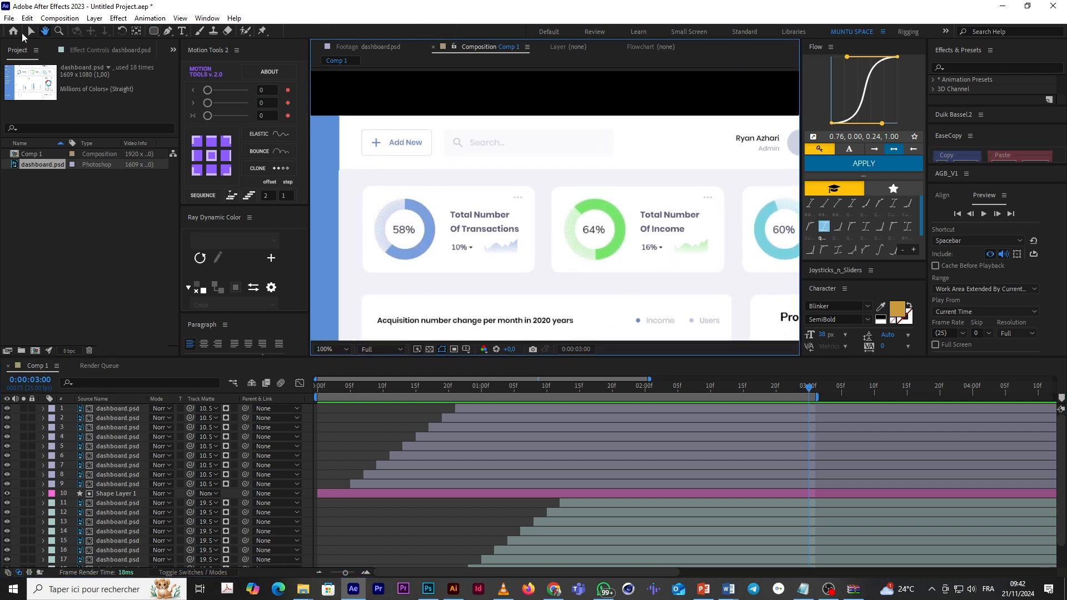
pyautogui.click(32, 31)
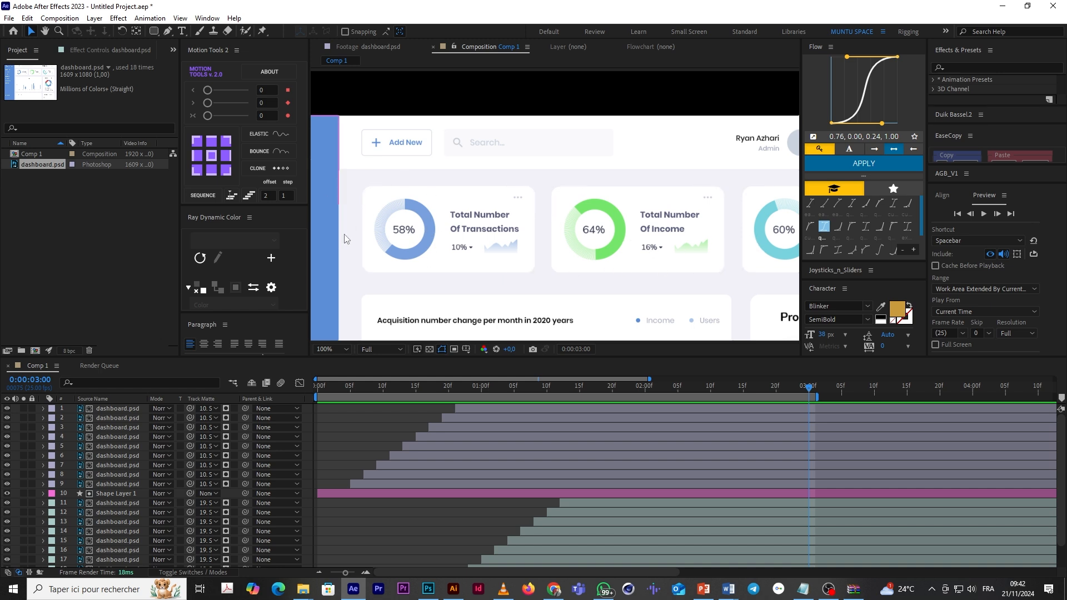
pyautogui.click(334, 426)
pyautogui.moveTo(151, 31)
pyautogui.mouseDown()
pyautogui.moveTo(165, 48)
pyautogui.moveTo(195, 54)
pyautogui.mouseUp()
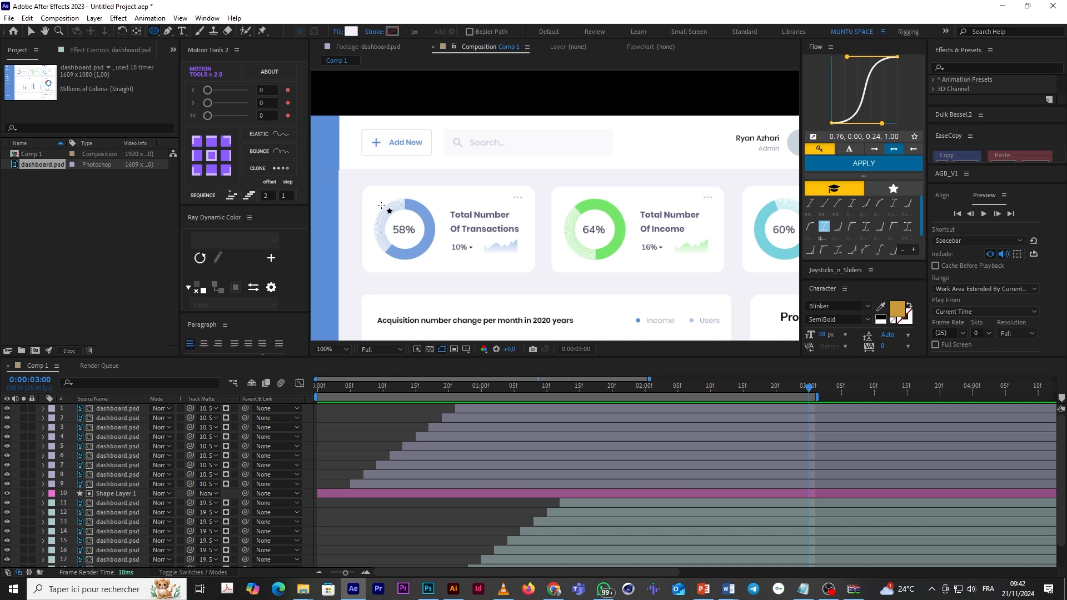
pyautogui.moveTo(377, 202); pyautogui.dragTo(438, 262)
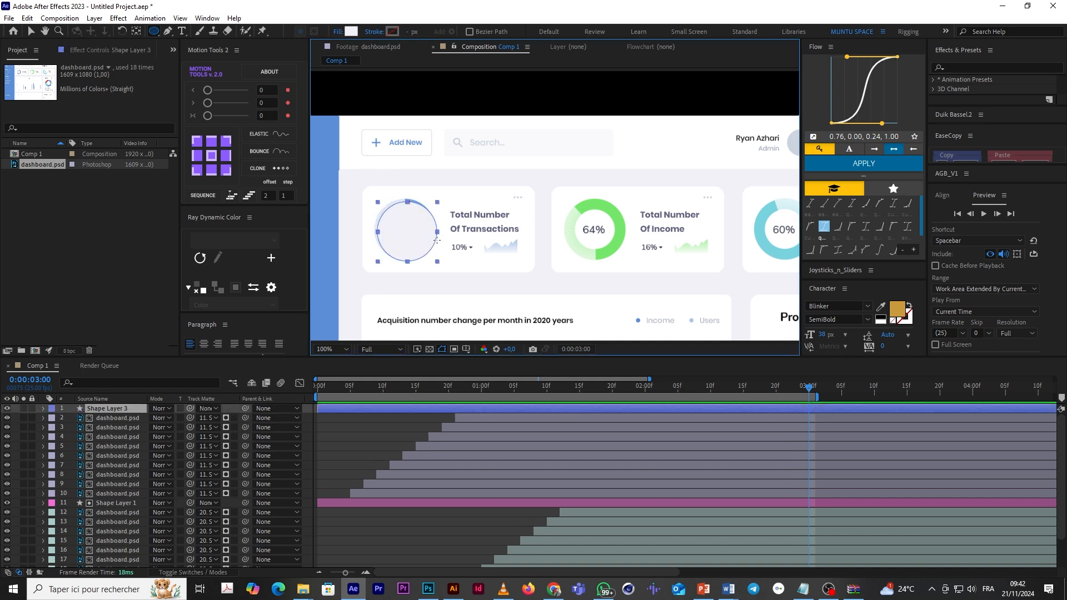
pyautogui.click(338, 31)
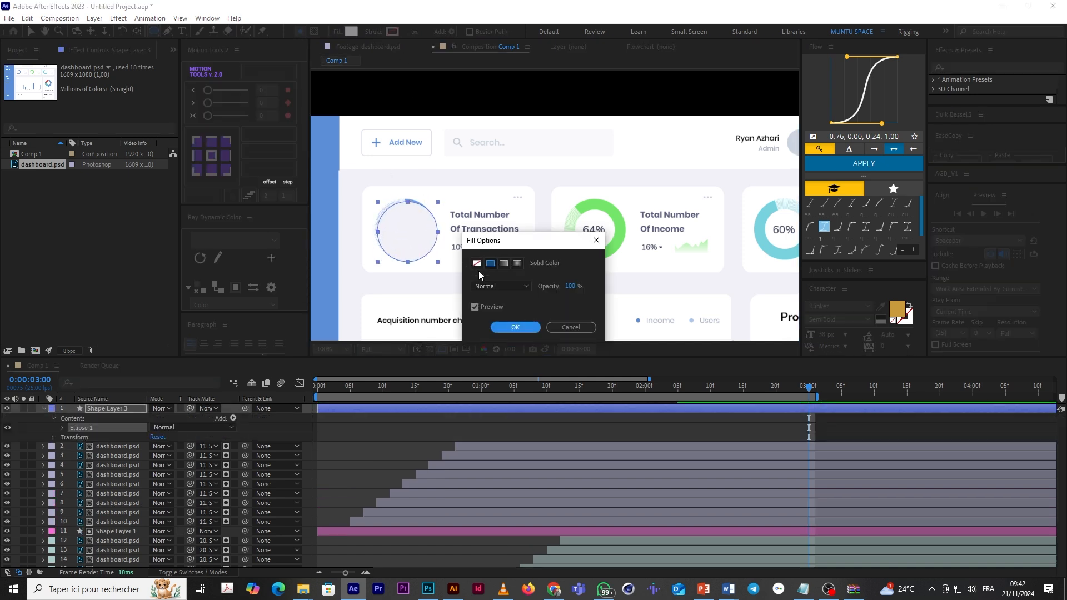
pyautogui.click(477, 263)
pyautogui.click(518, 328)
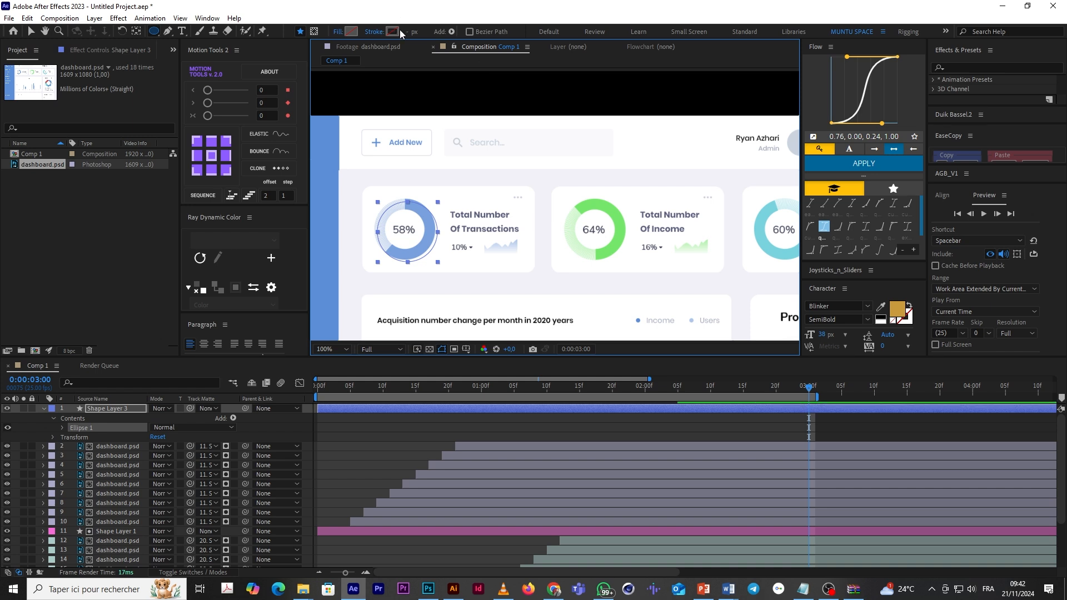
# Step: Give the circle an 18 px stroke in the blue 79A0DE sampled from the 58% donut
pyautogui.click(393, 31)
pyautogui.click(815, 406)
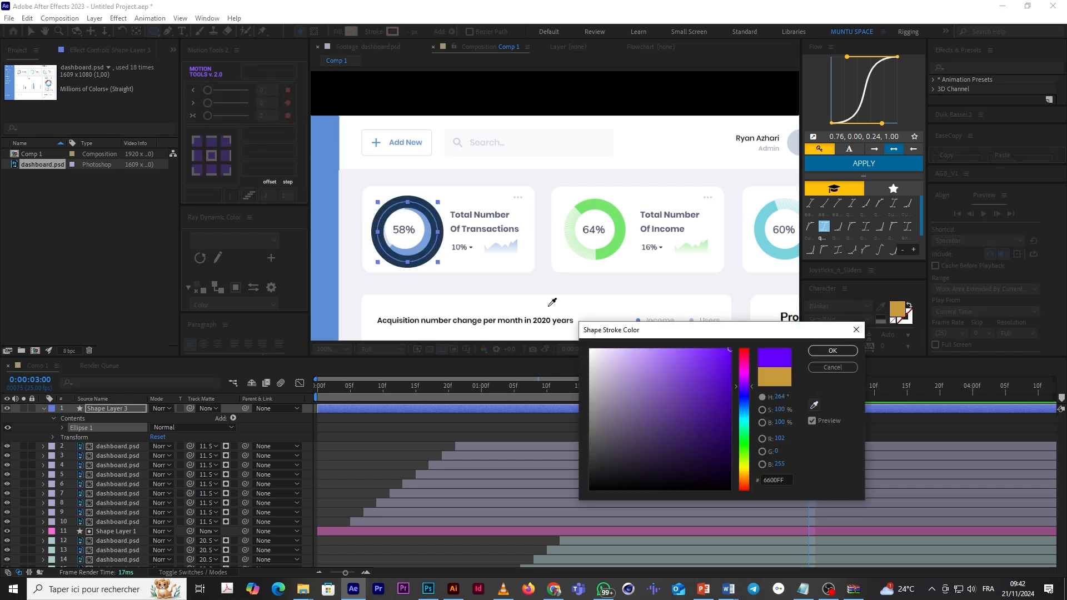
pyautogui.click(430, 235)
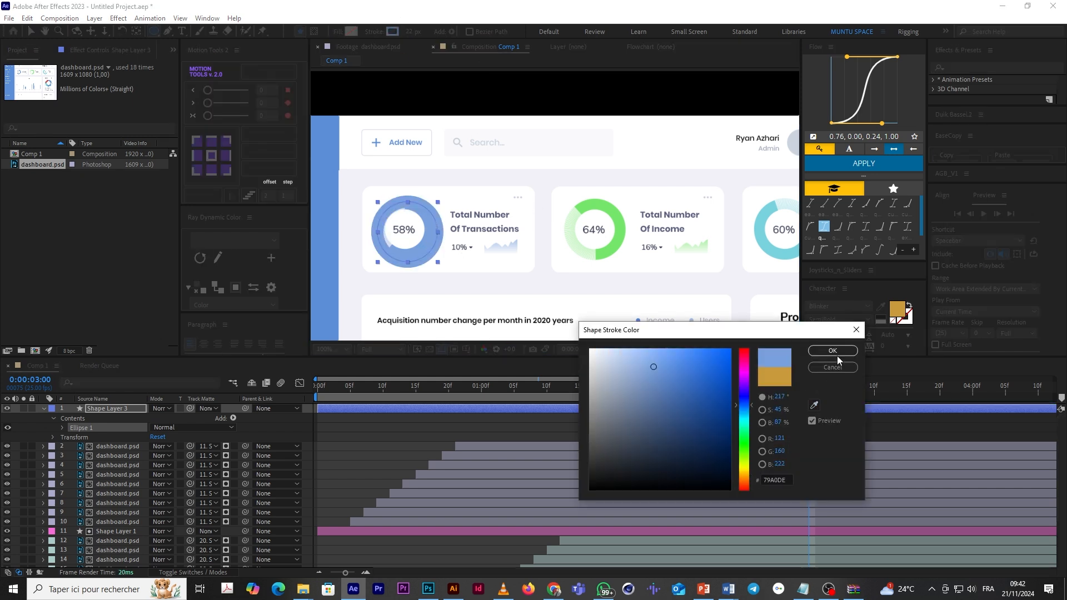
pyautogui.click(832, 352)
pyautogui.moveTo(408, 32); pyautogui.dragTo(405, 31)
# Step: Lower the ring shape layer's opacity to 75%
pyautogui.click(31, 31)
pyautogui.click(369, 437)
pyautogui.click(417, 406)
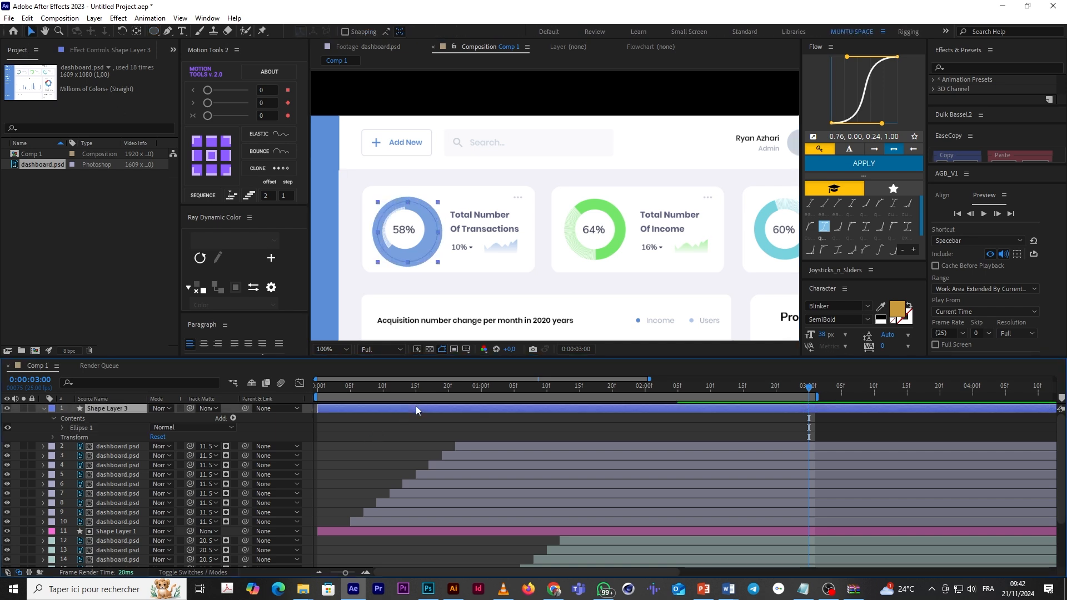
pyautogui.press('t')
pyautogui.moveTo(155, 421); pyautogui.dragTo(145, 421)
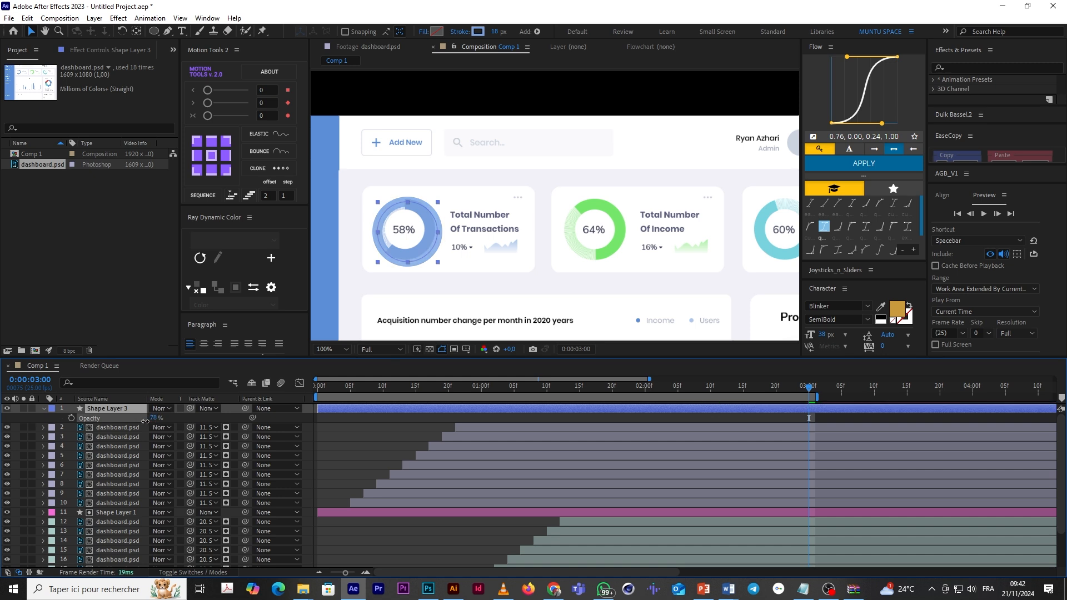
# Step: Move the ring beside the 58% donut, over the Total Number Of Transactions text, and center its anchor point
pyautogui.press('.')
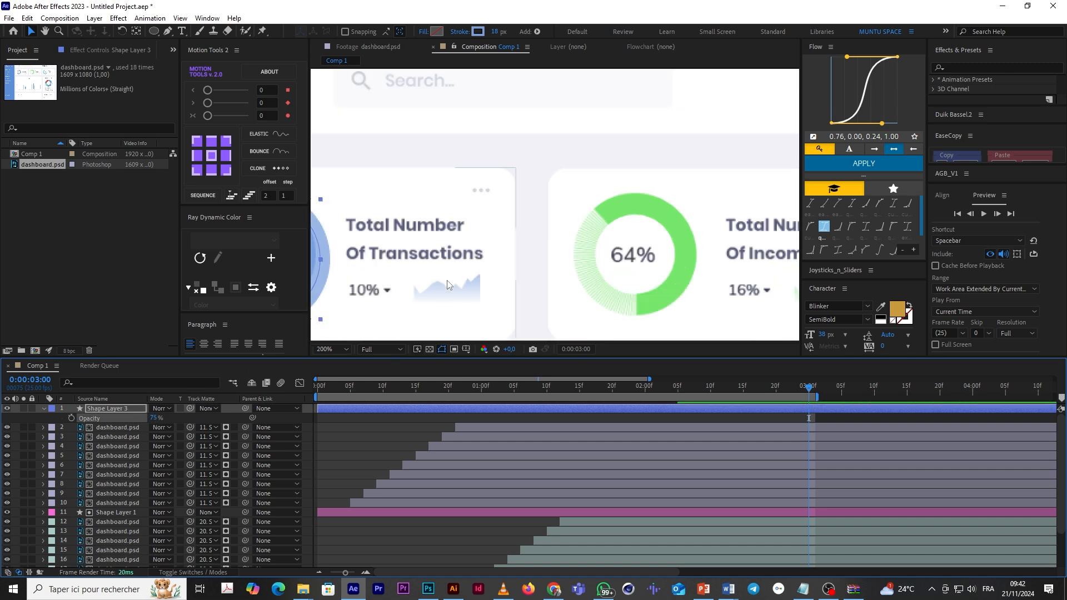
pyautogui.moveTo(449, 285); pyautogui.dragTo(673, 246)
pyautogui.click(30, 33)
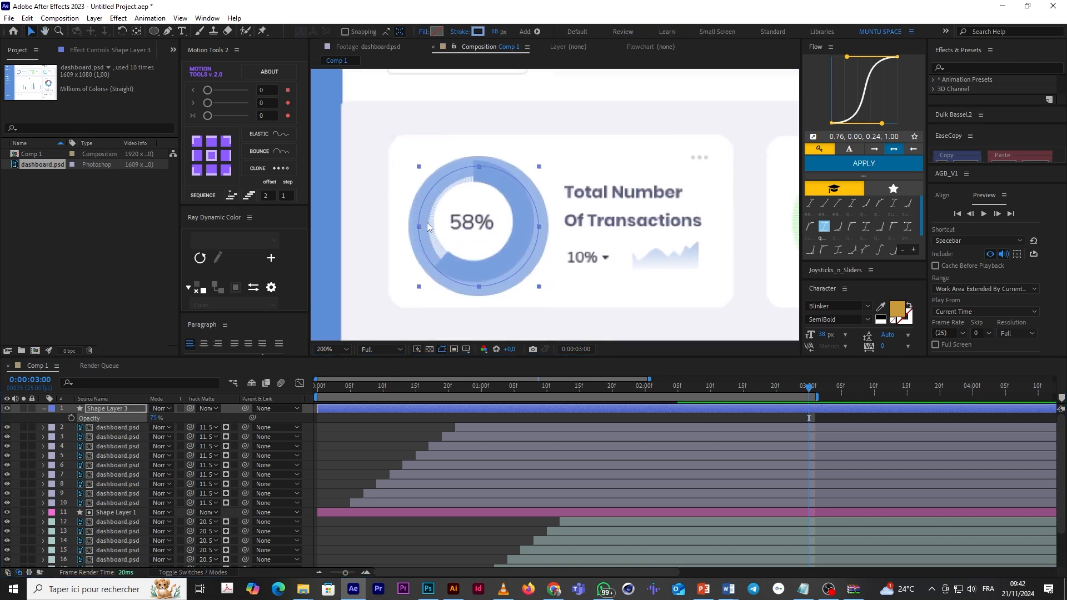
pyautogui.moveTo(491, 225); pyautogui.dragTo(472, 269)
pyautogui.moveTo(514, 240); pyautogui.dragTo(662, 191)
pyautogui.click(211, 155)
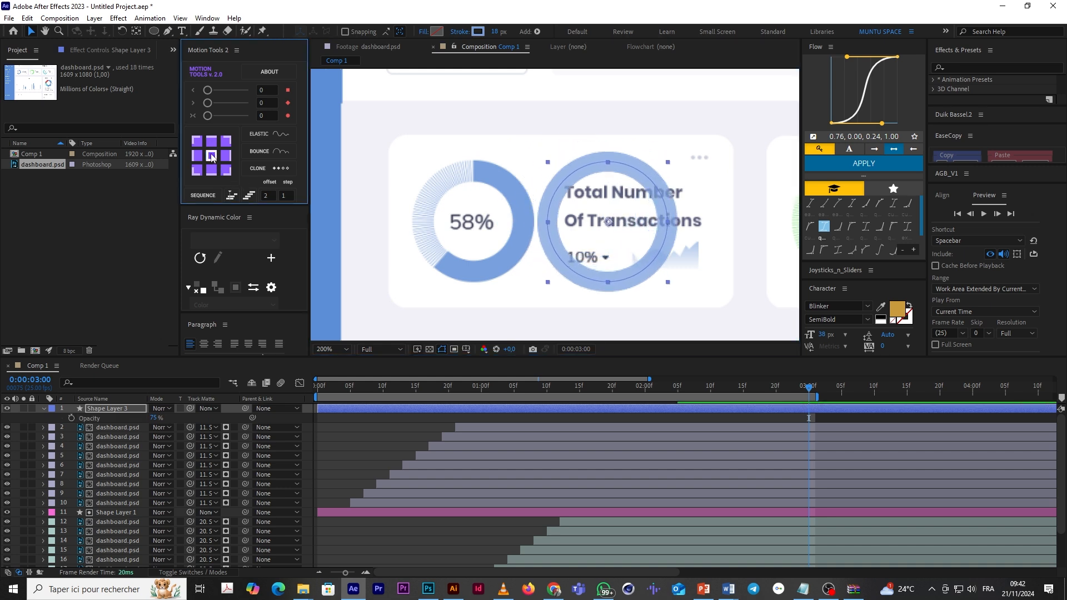
# Step: Match the ring to the 58% donut by placing it on top with 87% scale and a 20 px stroke
pyautogui.press('s')
pyautogui.moveTo(166, 418); pyautogui.dragTo(277, 373)
pyautogui.moveTo(623, 240); pyautogui.dragTo(485, 233)
pyautogui.moveTo(165, 422); pyautogui.dragTo(162, 418)
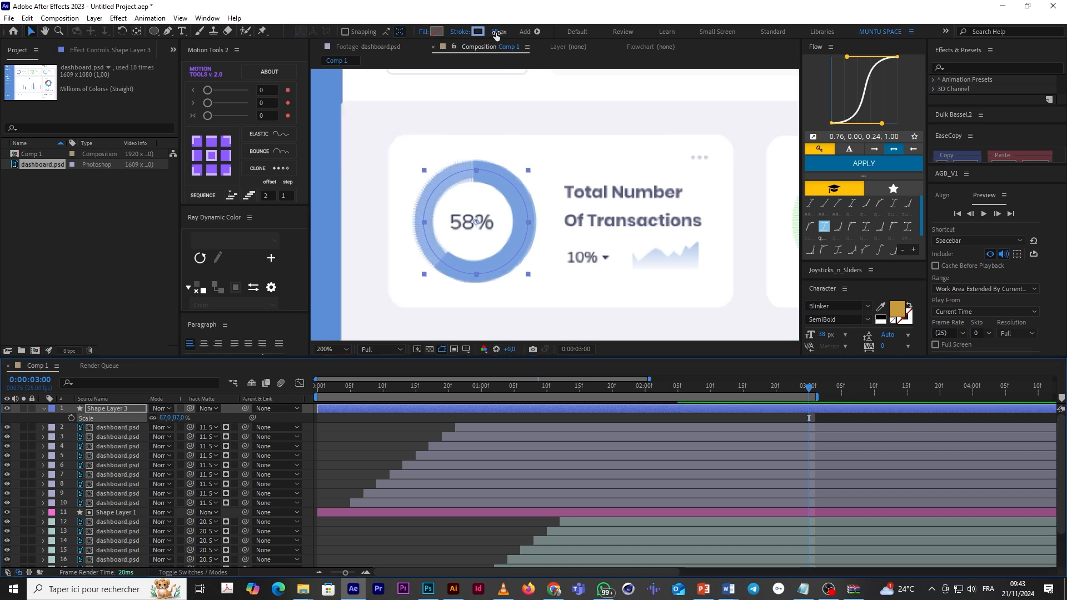
pyautogui.moveTo(498, 33); pyautogui.dragTo(505, 39)
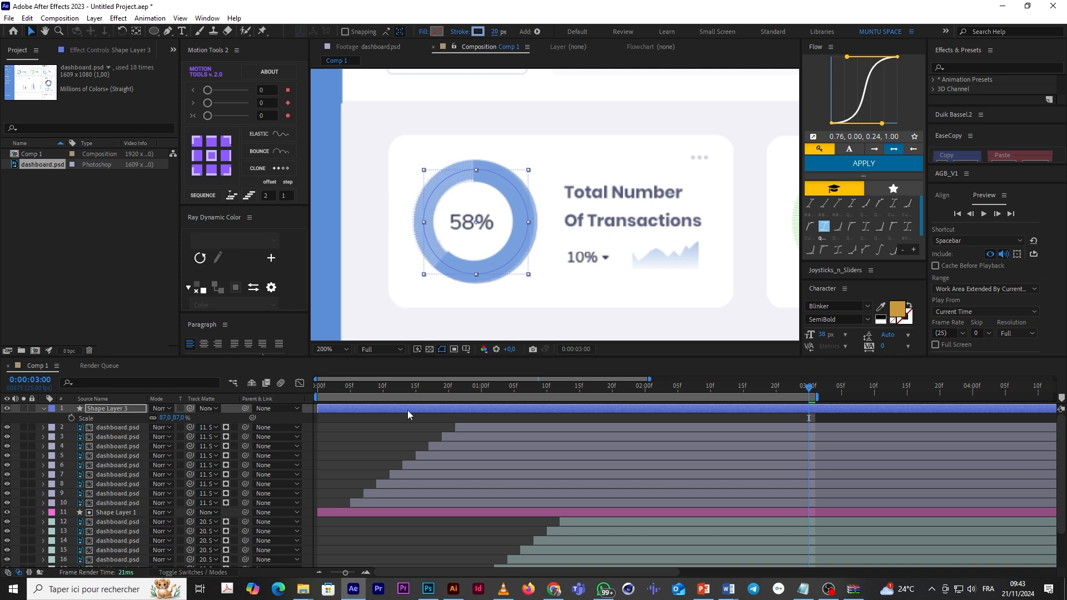
# Step: Move the ring off the donut onto the Total Number Of Transactions text and set its opacity to 100%
pyautogui.click(480, 237)
pyautogui.moveTo(481, 238); pyautogui.dragTo(637, 247)
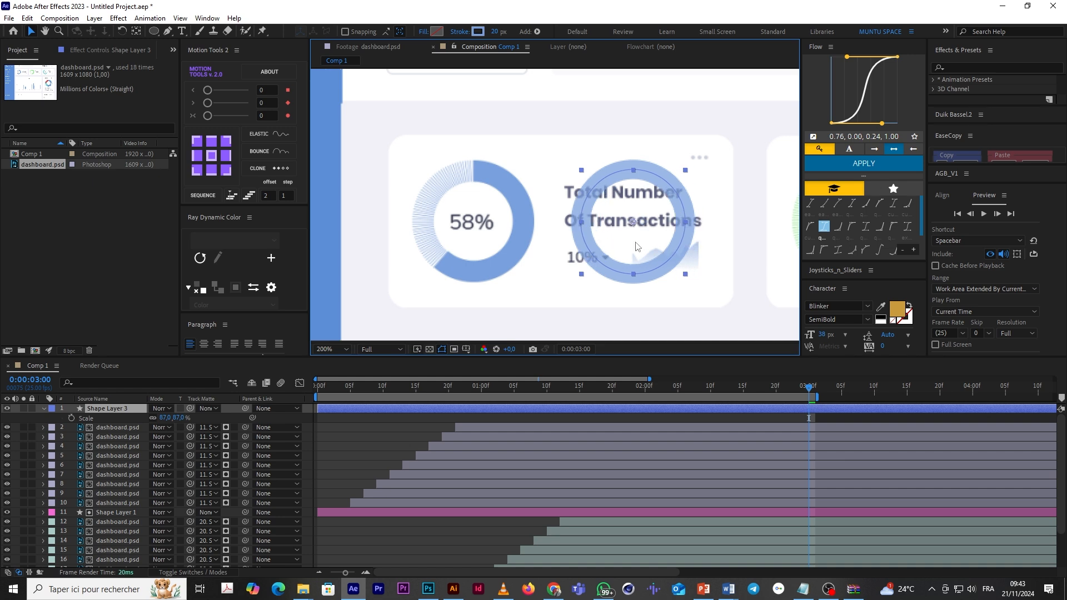
pyautogui.press('t')
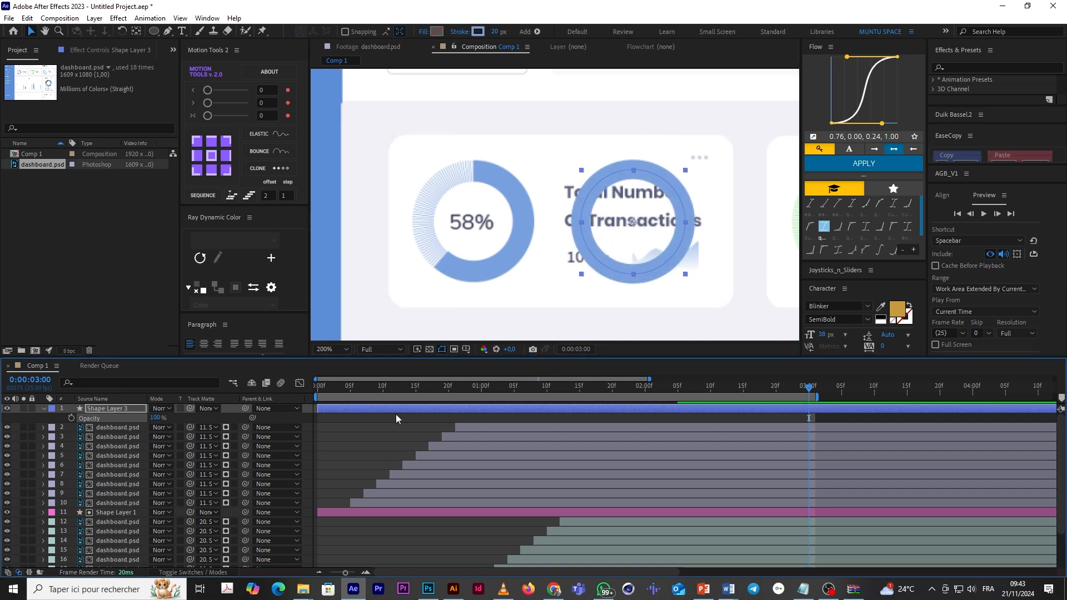
# Step: Start the ring layer at 0:00:01:20 and add Trim Paths to its contents
pyautogui.moveTo(498, 408); pyautogui.dragTo(645, 409)
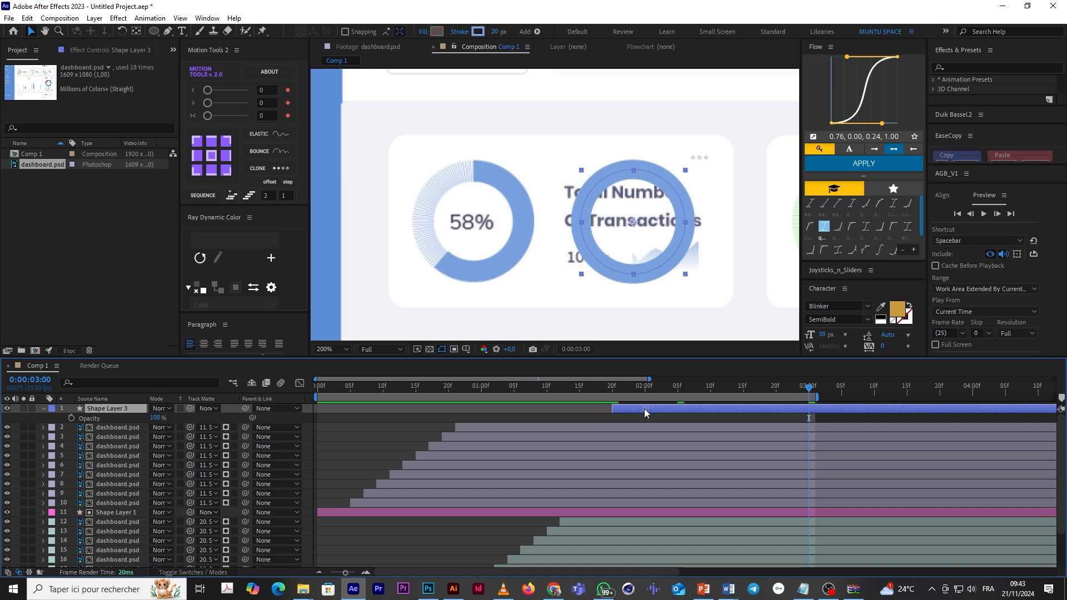
pyautogui.click(613, 389)
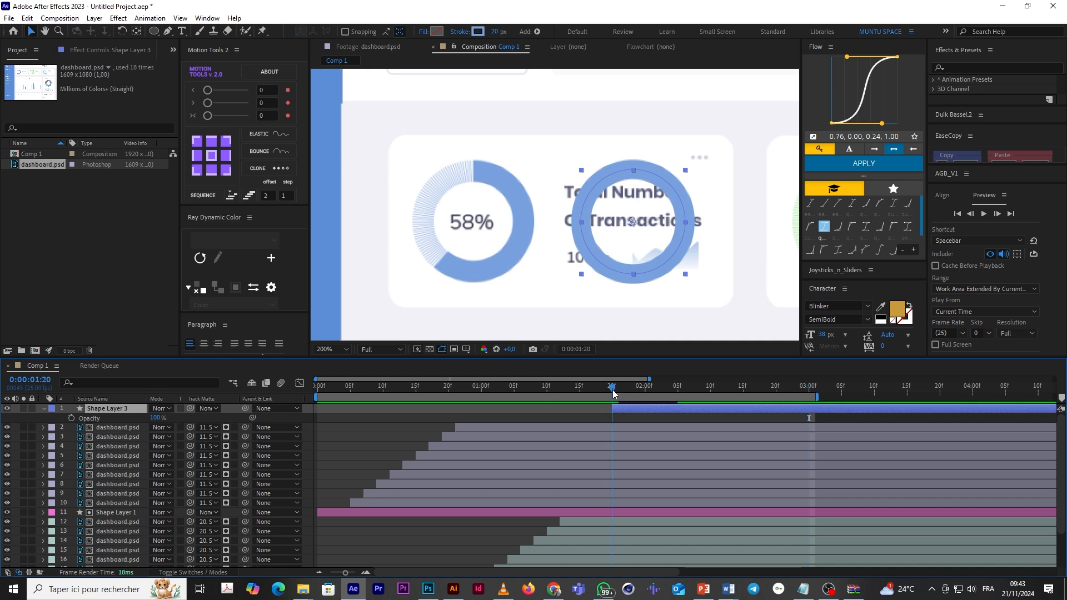
pyautogui.click(42, 409)
pyautogui.click(43, 409)
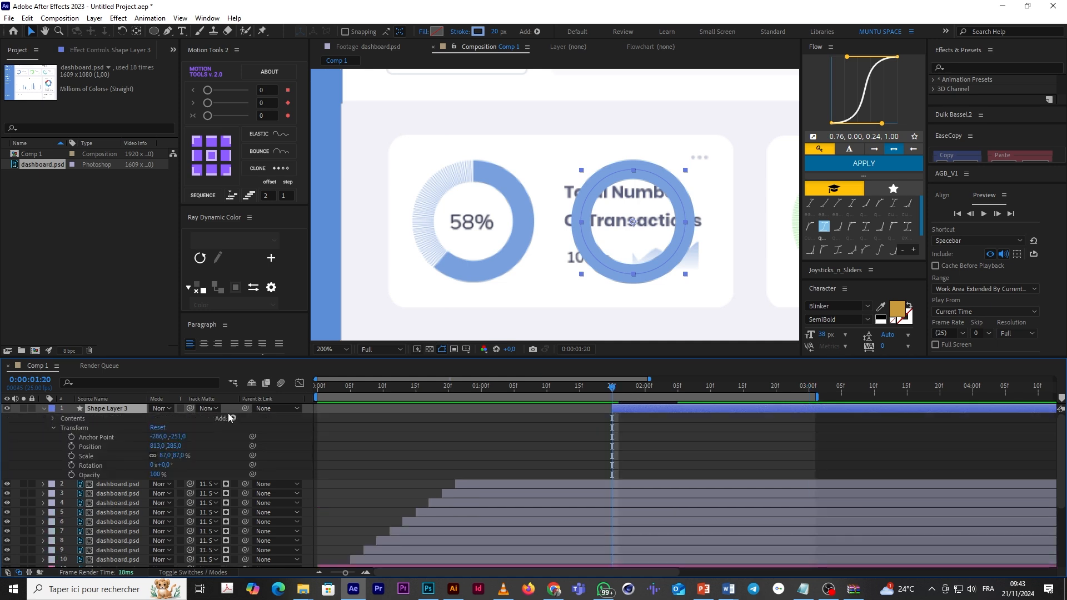
pyautogui.click(233, 418)
pyautogui.click(283, 362)
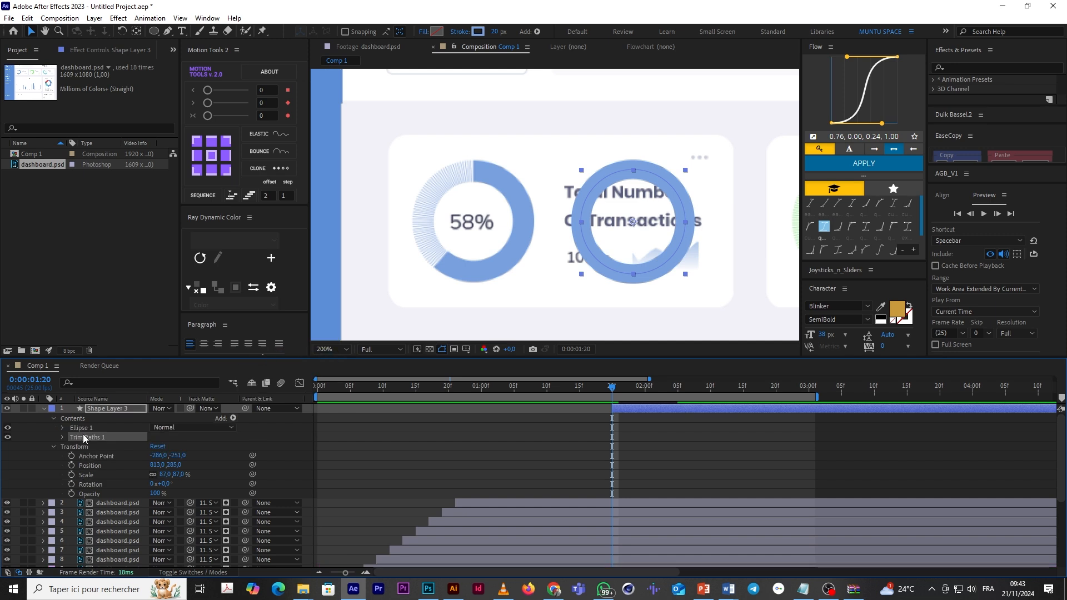
pyautogui.click(62, 437)
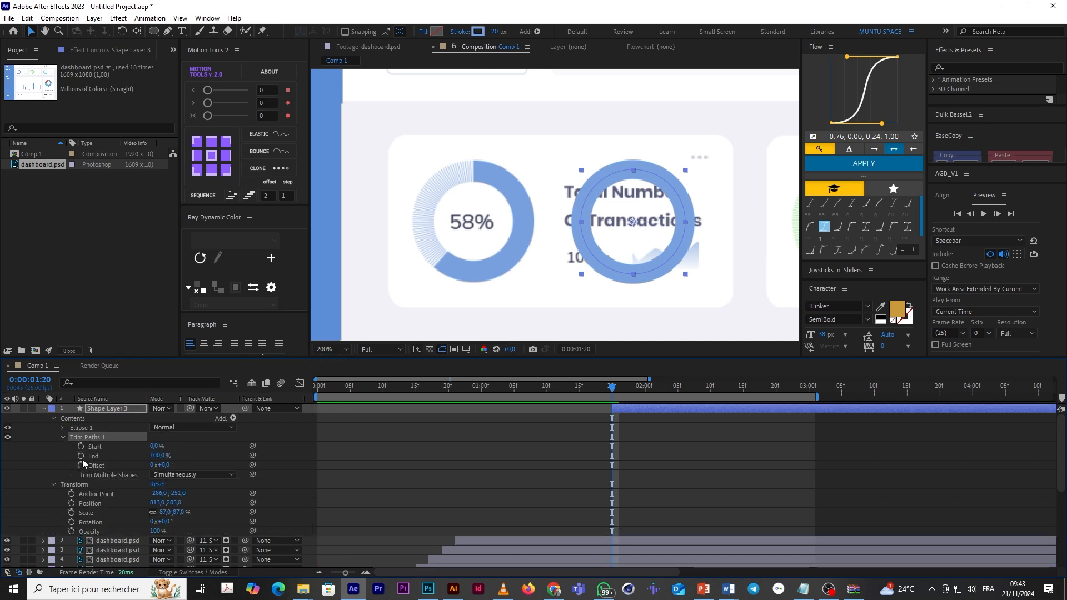
# Step: Animate the ring's Trim Paths End from 0% at 0:00:01:20 to 100% at 0:00:02:08, and check the reveal
pyautogui.click(80, 456)
pyautogui.moveTo(613, 454); pyautogui.dragTo(698, 458)
pyautogui.moveTo(159, 457); pyautogui.dragTo(106, 472)
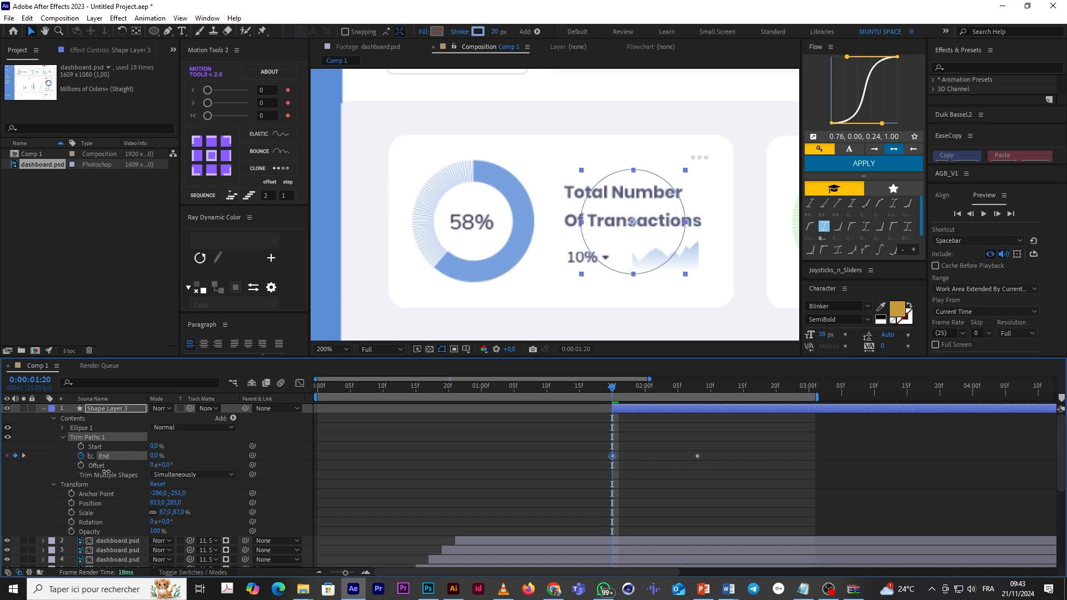
pyautogui.moveTo(626, 385)
pyautogui.mouseDown()
pyautogui.moveTo(702, 385)
pyautogui.moveTo(665, 399)
pyautogui.mouseUp()
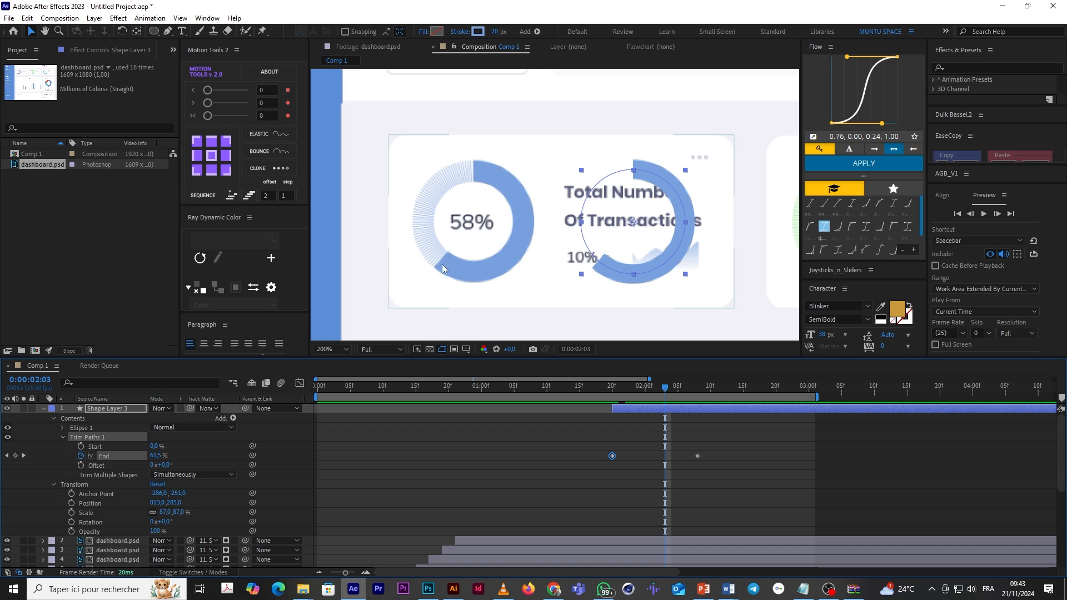
pyautogui.click(692, 387)
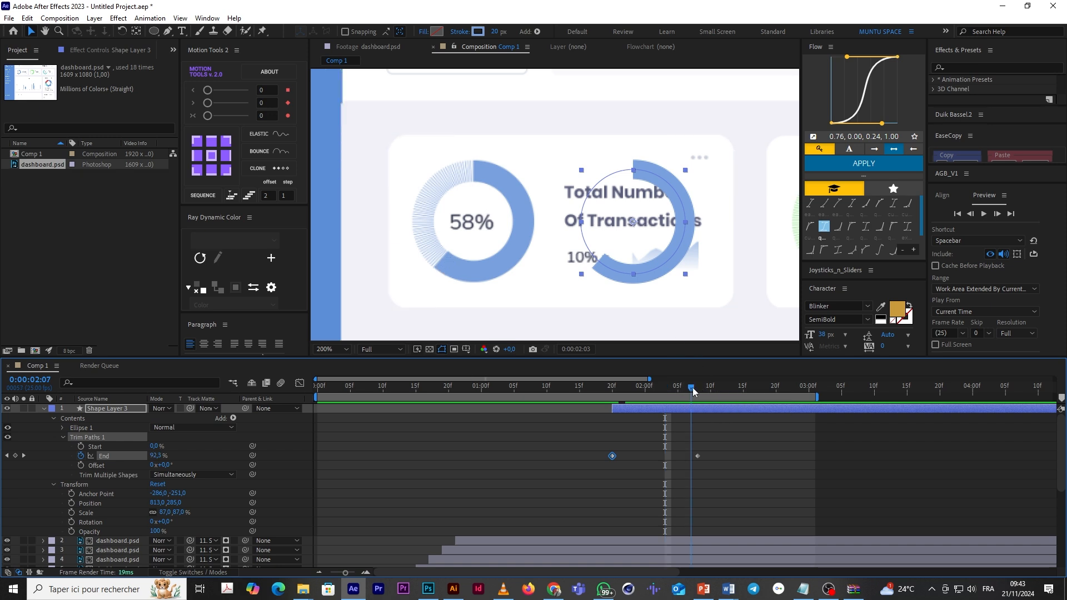
# Step: Set the ring's Trim Paths End to 58% at 0:00:02:08 and scrub through the reveal
pyautogui.moveTo(693, 388); pyautogui.dragTo(698, 388)
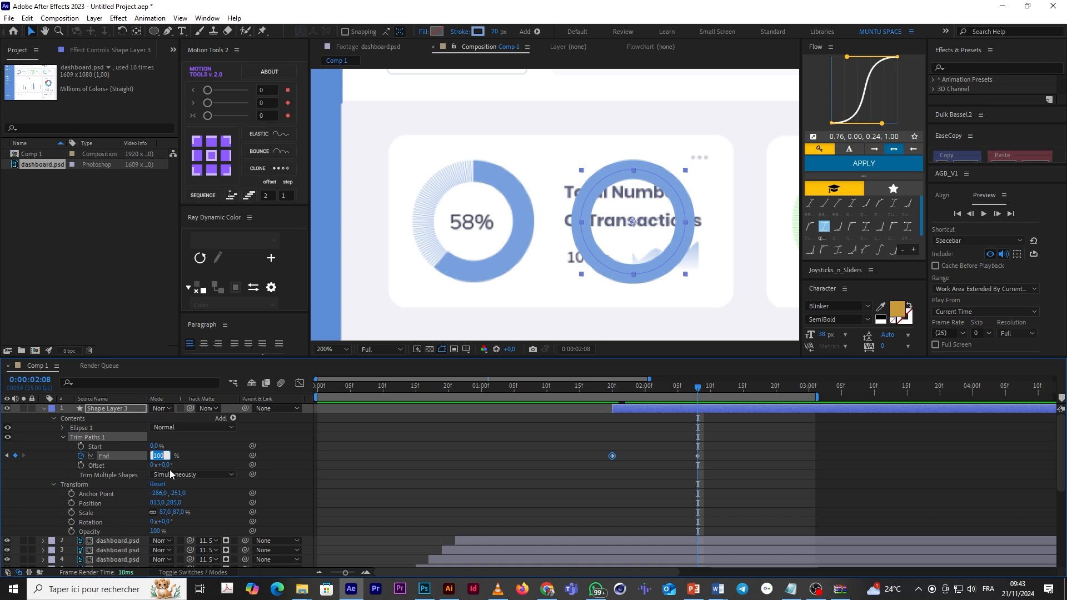
pyautogui.write('58')
pyautogui.click(568, 443)
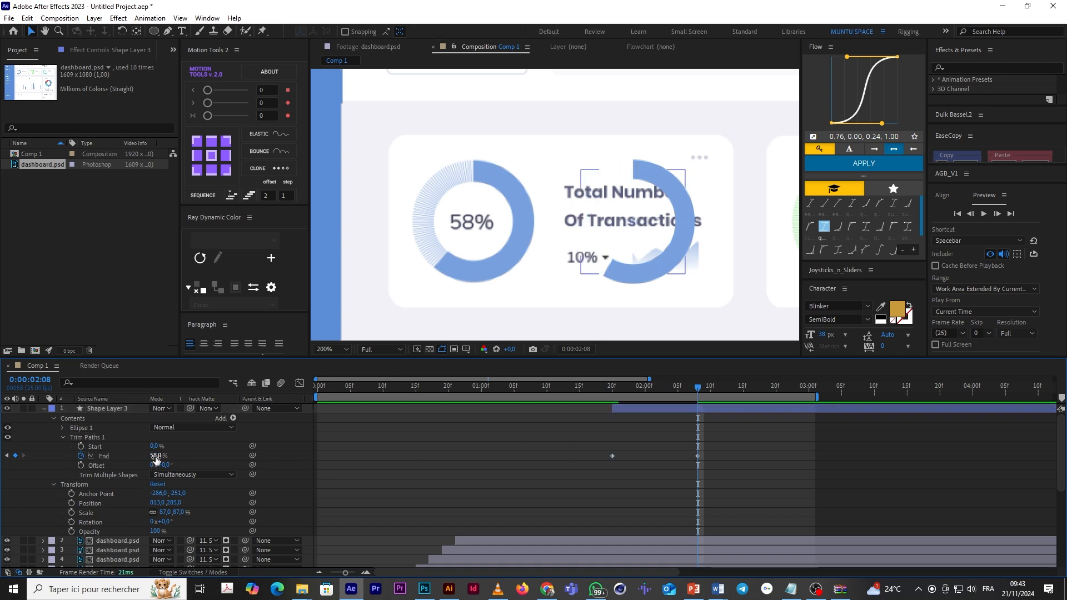
pyautogui.moveTo(608, 386); pyautogui.dragTo(703, 406)
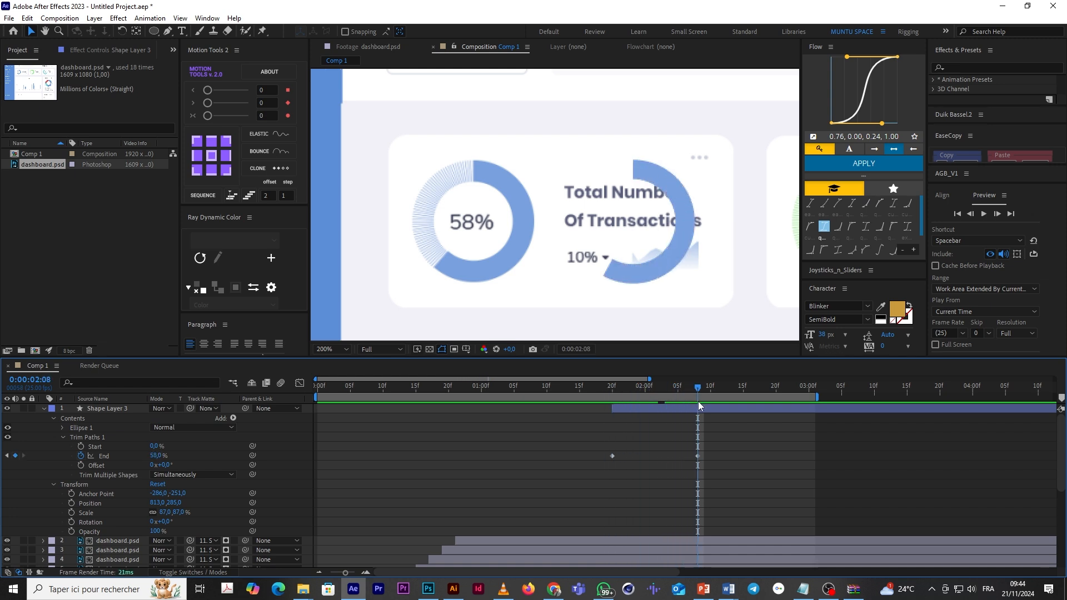
pyautogui.click(694, 410)
pyautogui.click(717, 443)
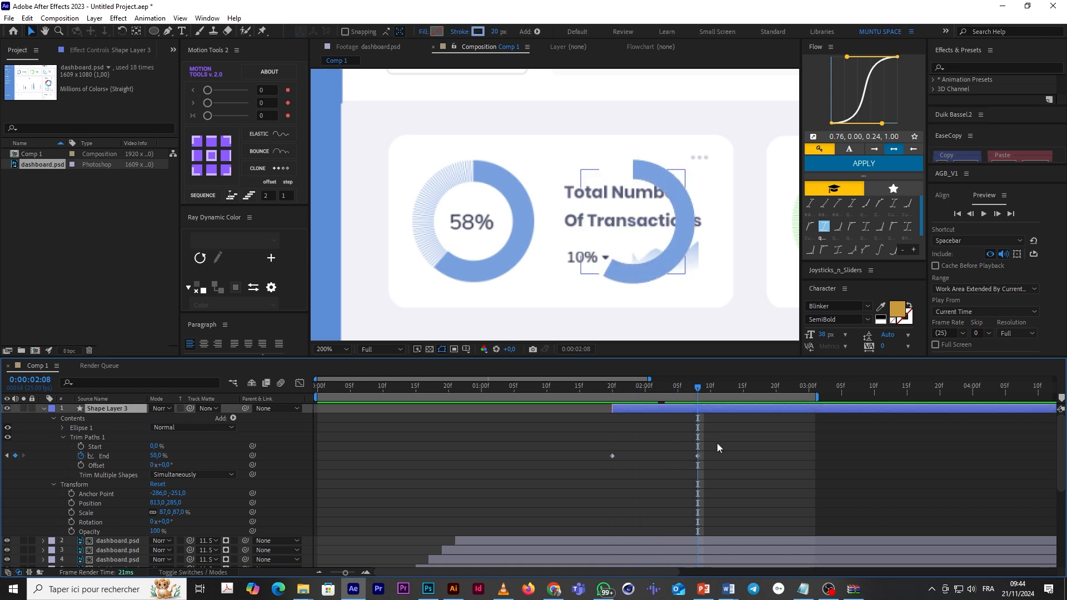
pyautogui.click(694, 408)
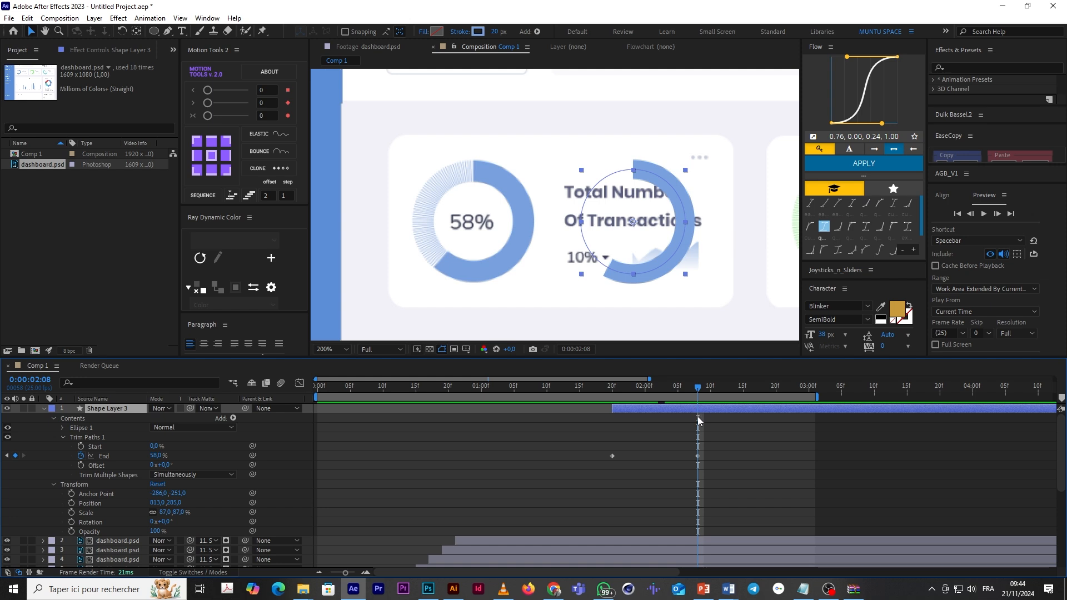
pyautogui.hotkey('ctrl', 'd')
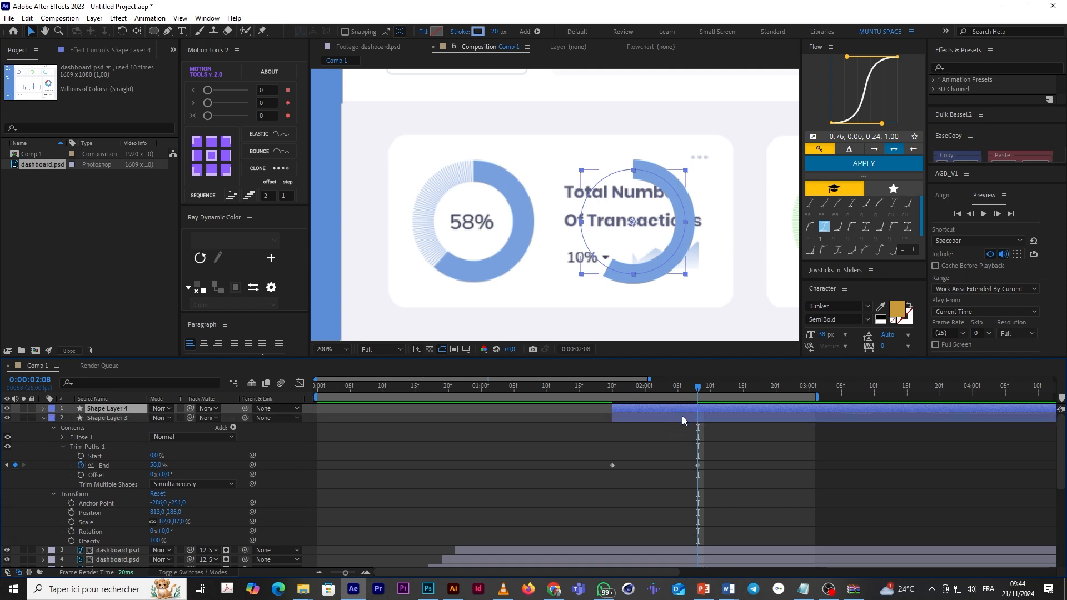
pyautogui.press('Delete')
# Step: Ease both of the ring's Trim Paths End keyframes with the cubic Flow preset and preview the animation
pyautogui.moveTo(715, 444); pyautogui.dragTo(509, 505)
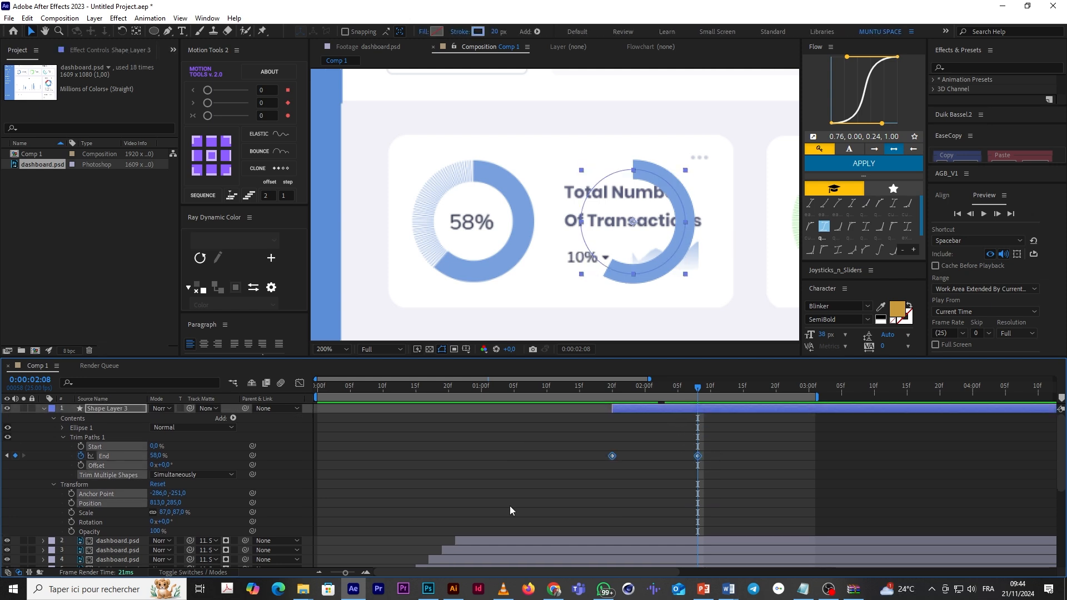
pyautogui.click(893, 203)
pyautogui.click(863, 164)
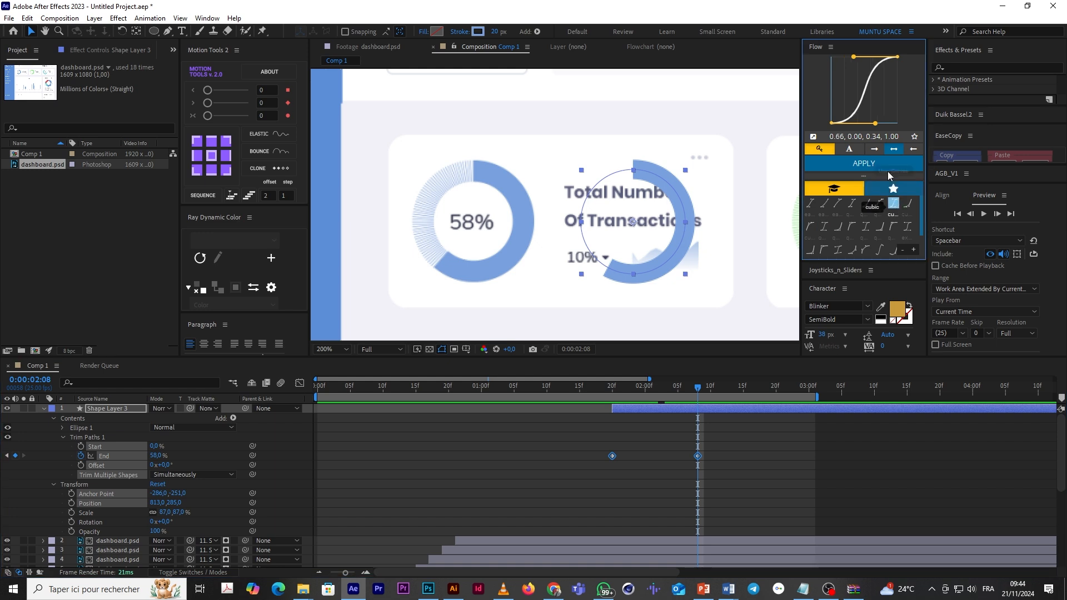
pyautogui.click(604, 384)
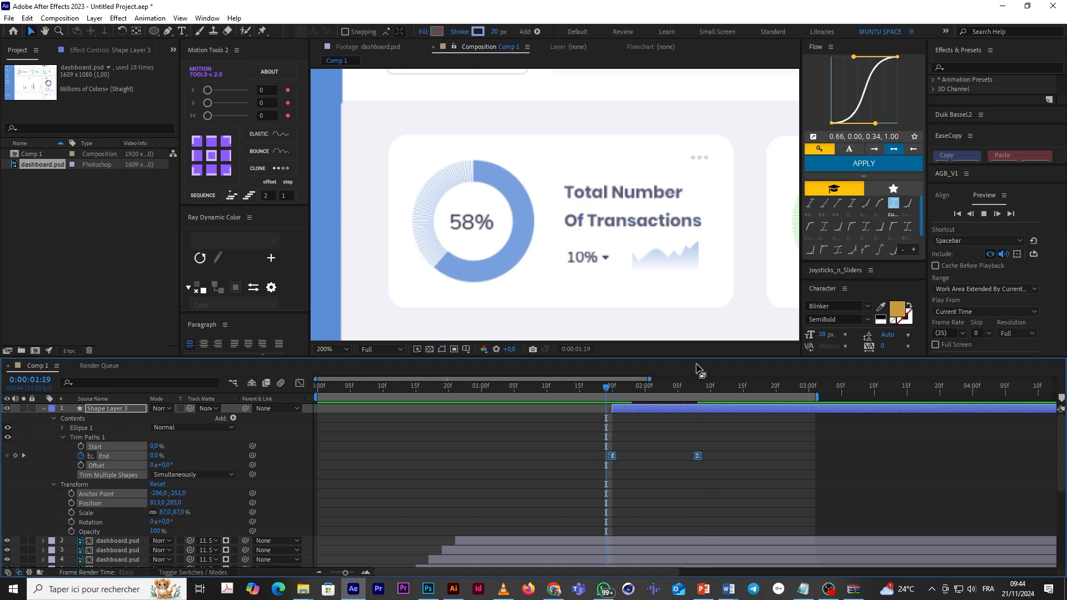
pyautogui.press('space')
# Step: Slow the ring's reveal by moving its last End keyframe to about 0:00:02:17, and preview it
pyautogui.moveTo(698, 455); pyautogui.dragTo(756, 455)
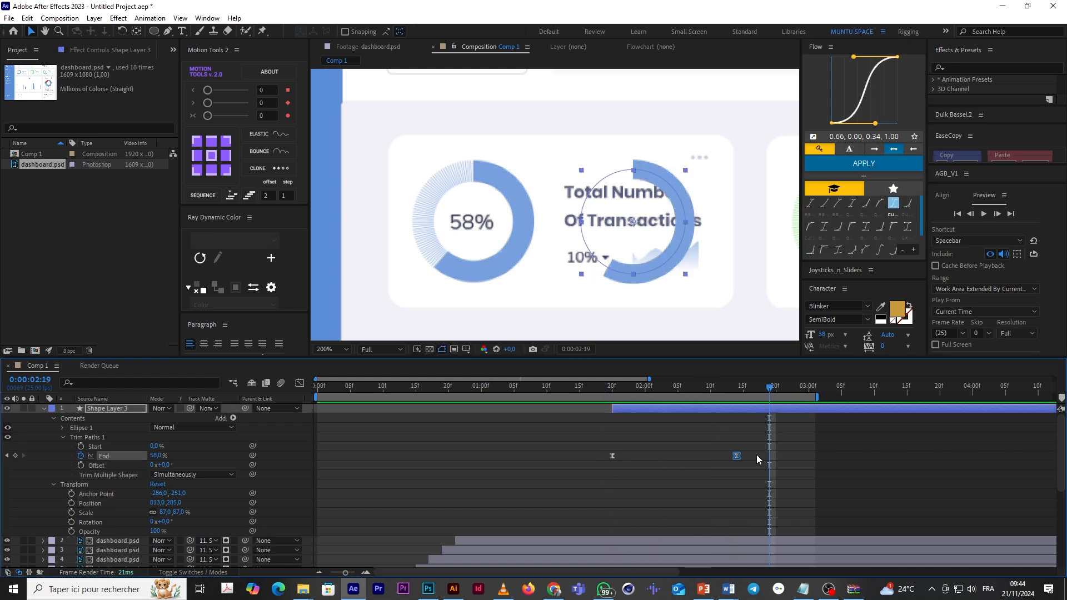
pyautogui.click(604, 386)
pyautogui.press('space')
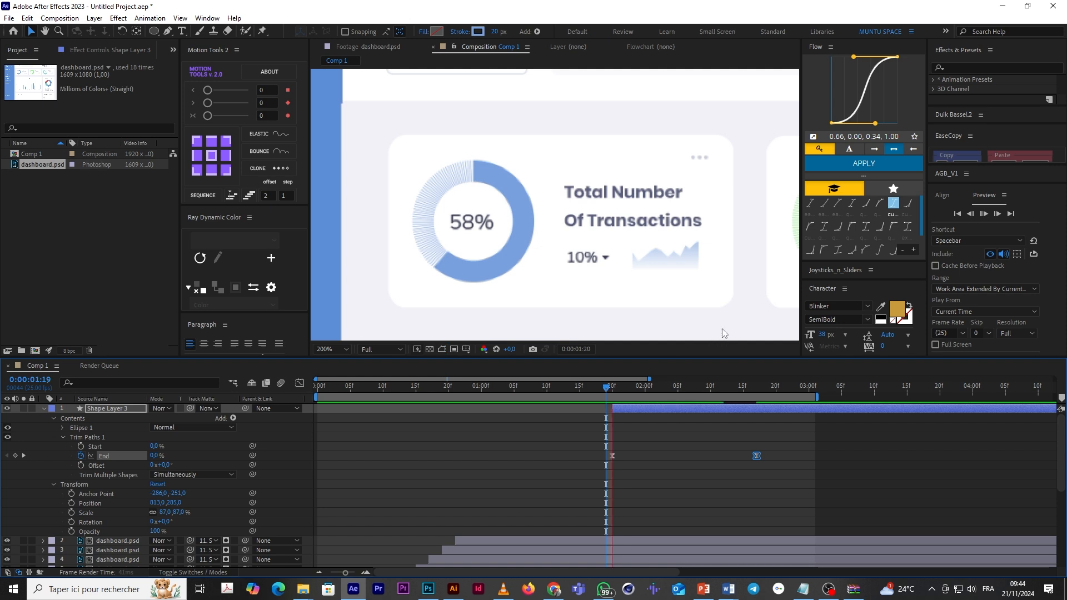
pyautogui.press('space')
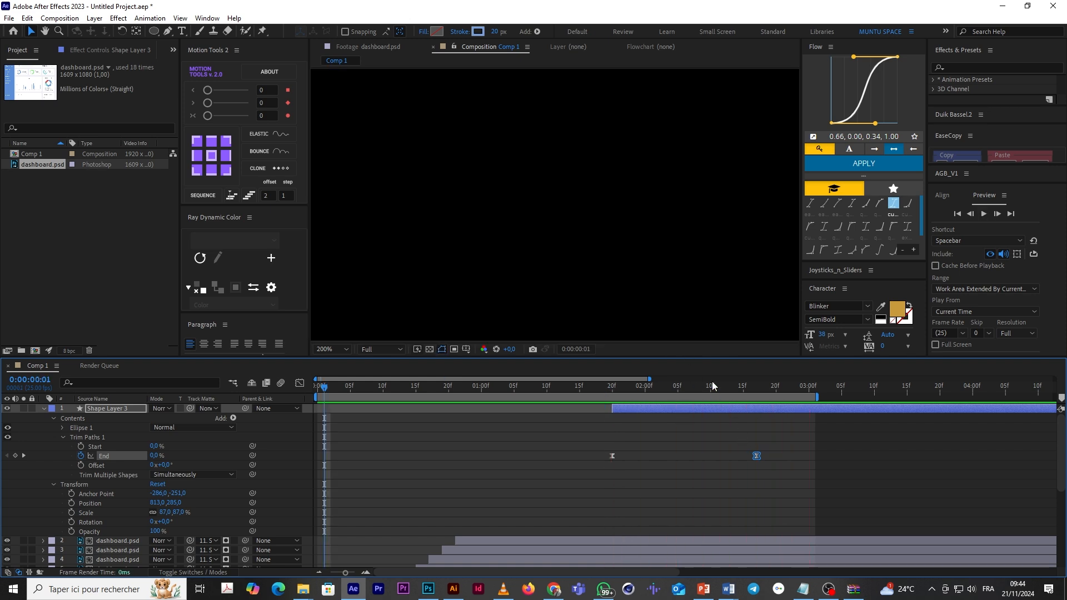
pyautogui.click(717, 388)
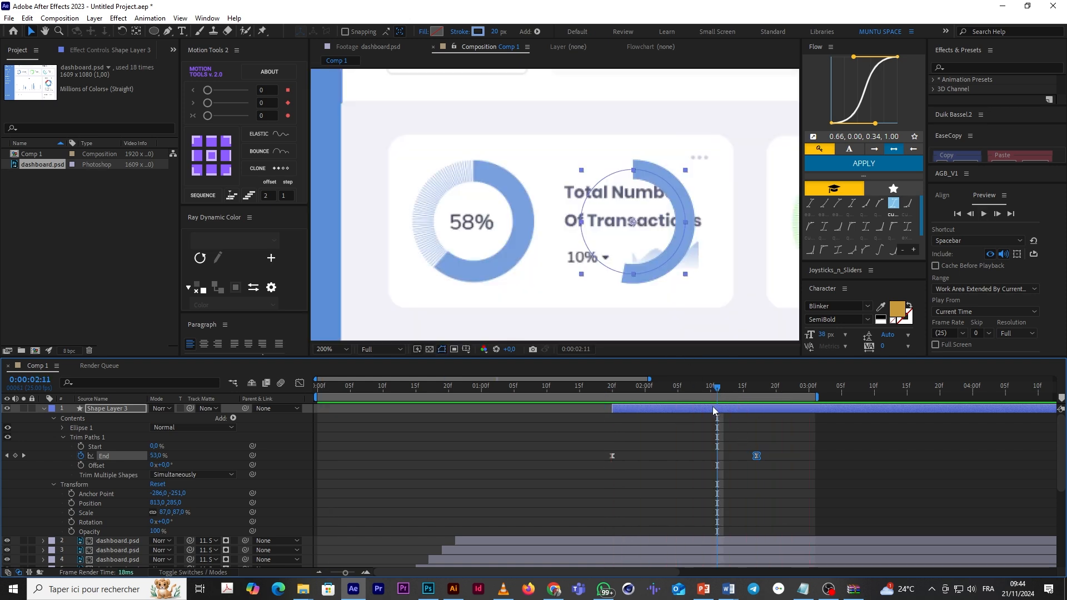
# Step: Duplicate the ring layer and shift the lower copy three frames earlier to start at 0:00:01:17
pyautogui.click(715, 412)
pyautogui.hotkey('ctrl', 'd')
pyautogui.click(692, 419)
pyautogui.moveTo(701, 419); pyautogui.dragTo(685, 419)
# Step: Set the lower ring's Trim Paths End to 100% on its last keyframe at 0:00:02:14
pyautogui.moveTo(726, 391); pyautogui.dragTo(737, 391)
pyautogui.moveTo(729, 459); pyautogui.dragTo(743, 474)
pyautogui.click(155, 465)
pyautogui.write('100')
pyautogui.press('Return')
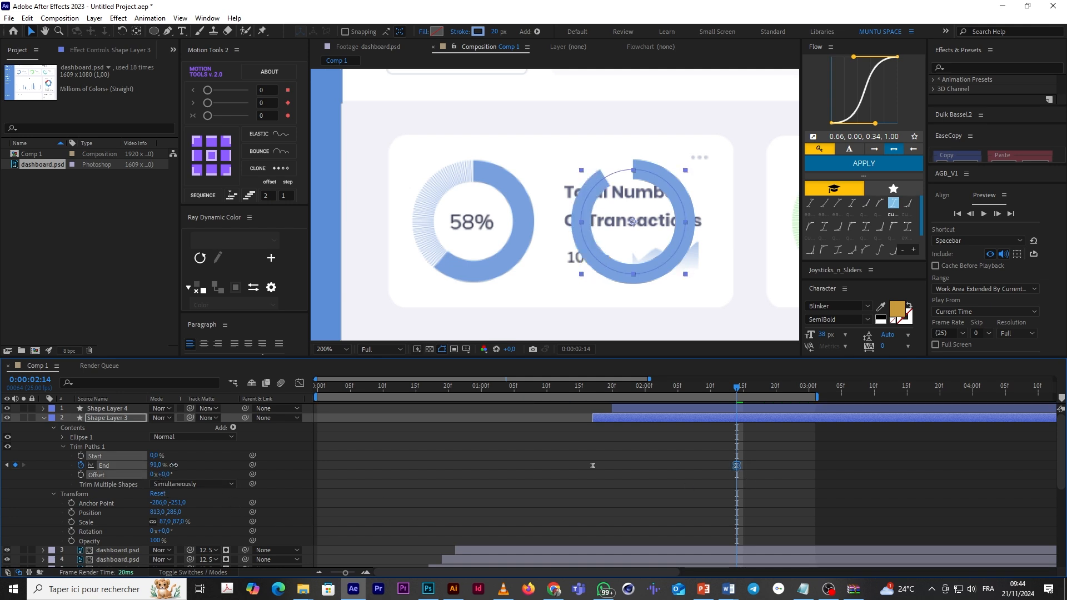
# Step: Recolour the lower ring's stroke to light blue C8D9F2, sampled from the hatched part of the 58% donut
pyautogui.click(481, 35)
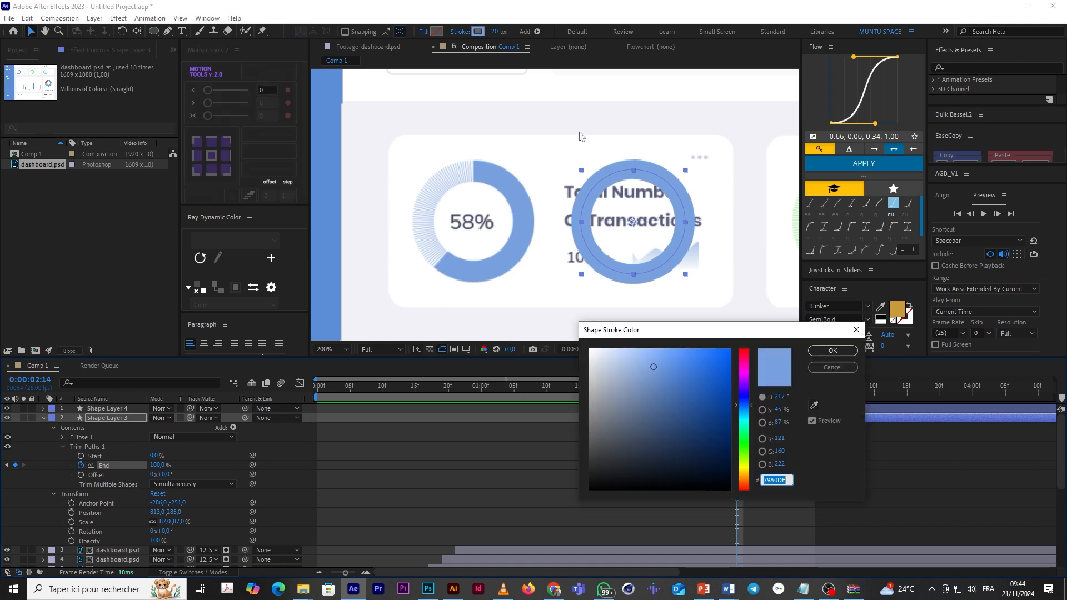
pyautogui.click(815, 405)
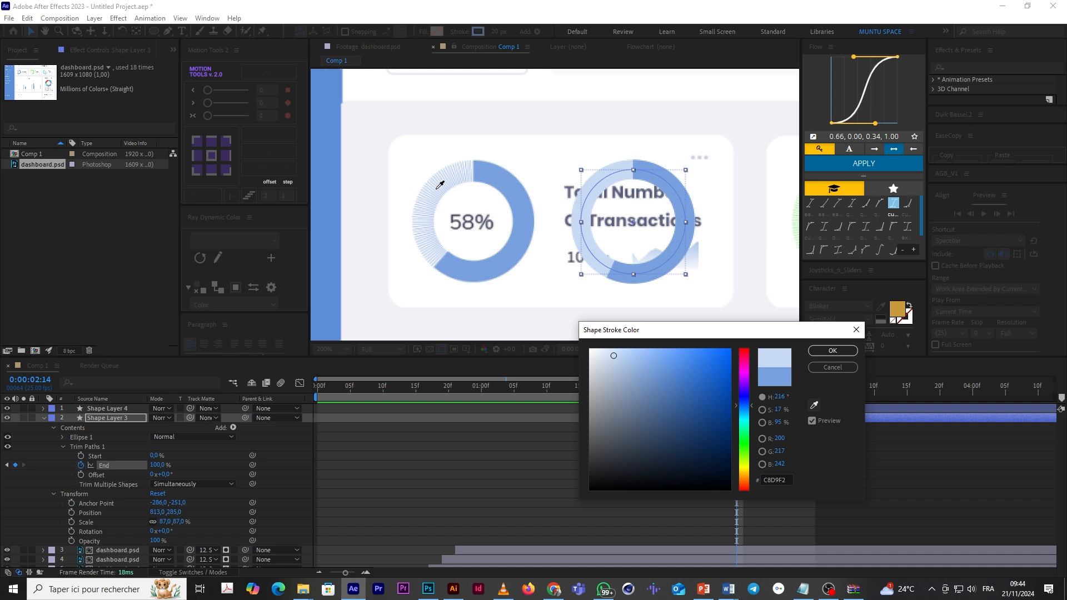
pyautogui.click(440, 185)
pyautogui.click(832, 351)
pyautogui.click(454, 181)
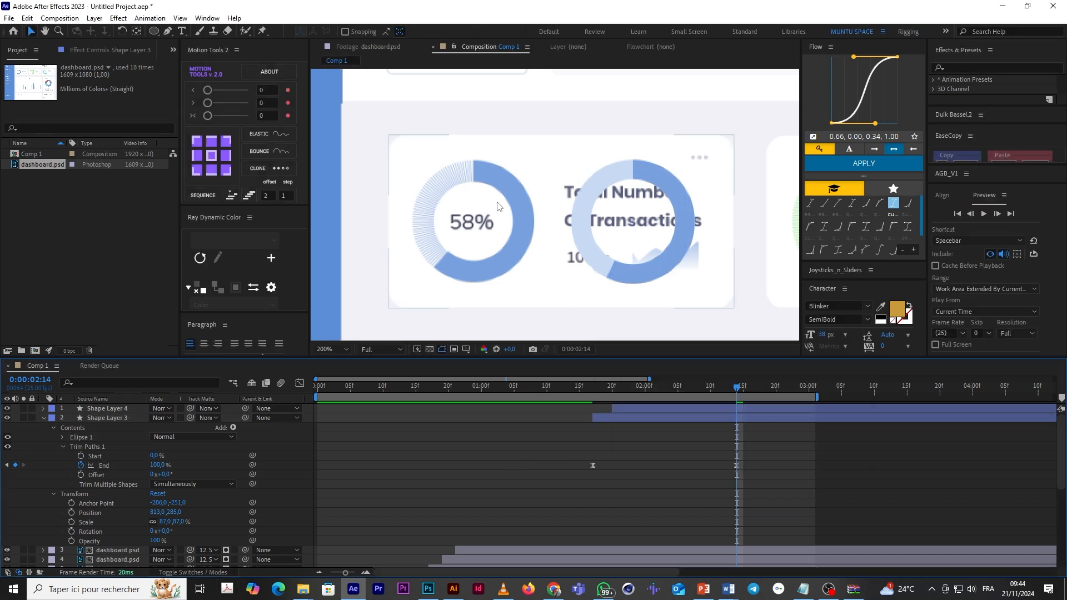
# Step: Shift the light blue ring's layer one frame earlier, to 0:00:01:16, and preview both rings drawing on
pyautogui.moveTo(592, 391); pyautogui.dragTo(740, 397)
pyautogui.press('space')
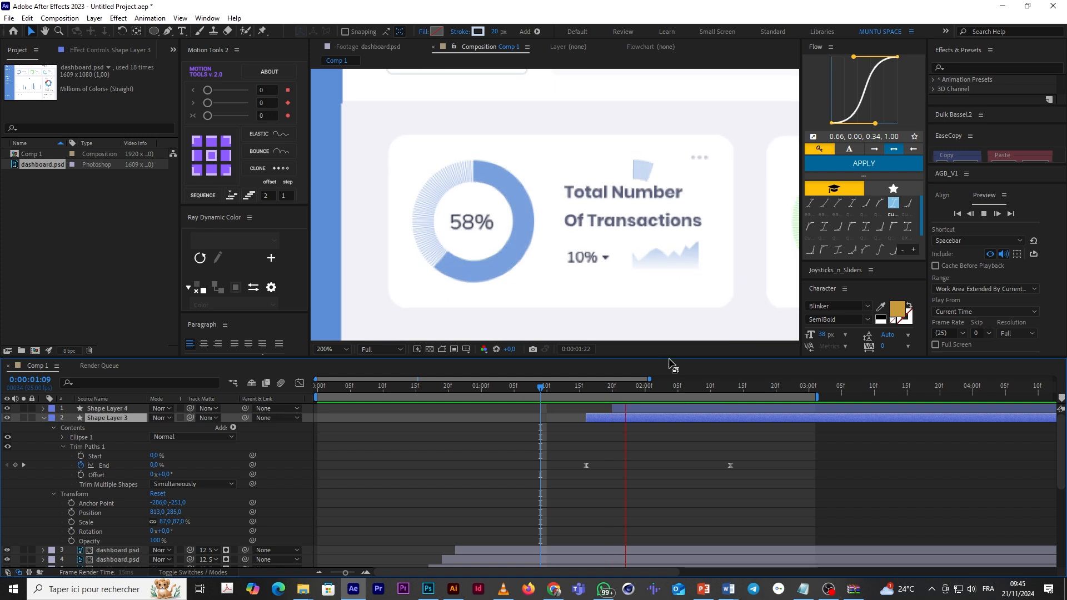
pyautogui.press('Home')
pyautogui.moveTo(631, 386); pyautogui.dragTo(711, 386)
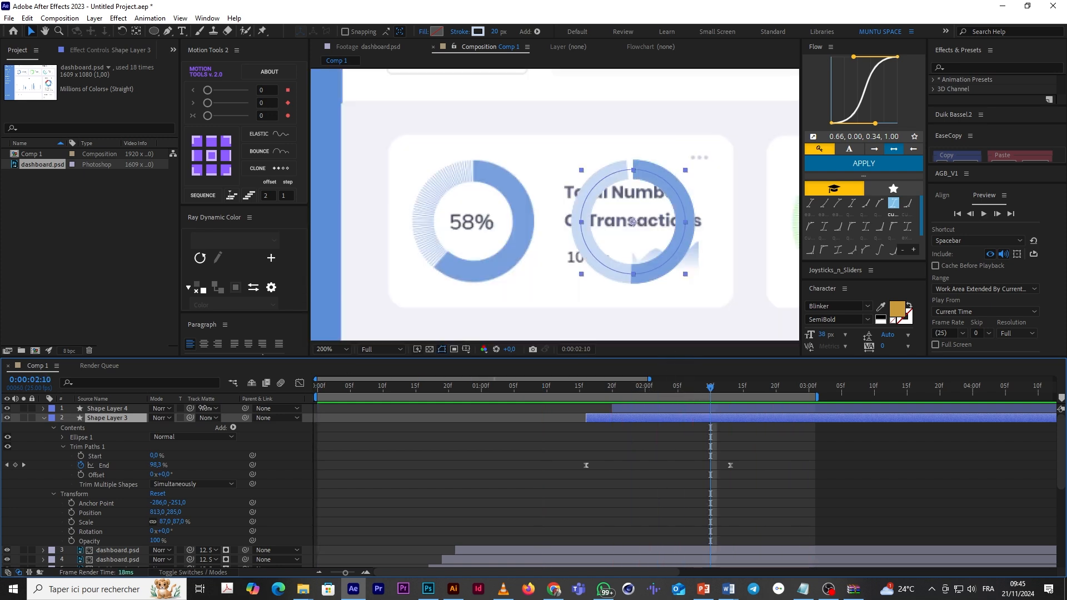
# Step: Collapse the light ring's properties and add a text layer reading 58 beside the donut
pyautogui.click(42, 419)
pyautogui.click(538, 416)
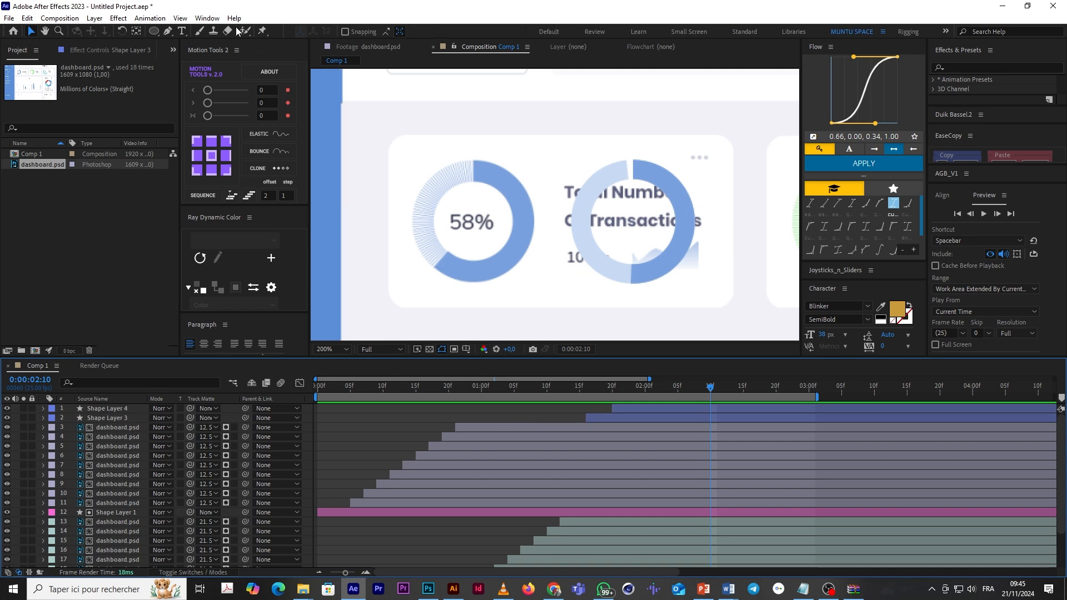
pyautogui.click(180, 32)
pyautogui.click(556, 183)
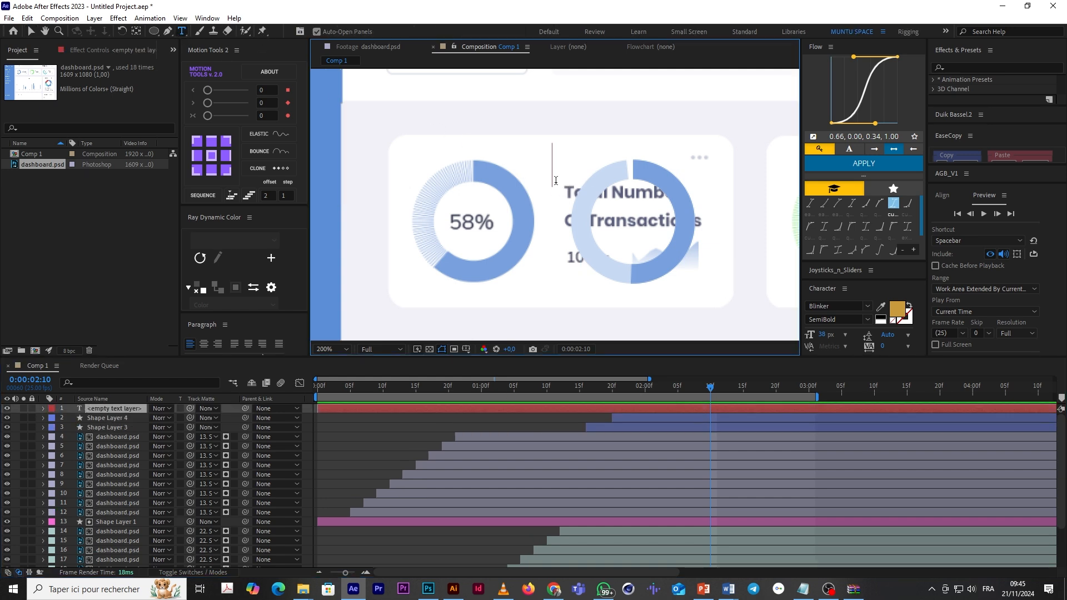
pyautogui.write('58')
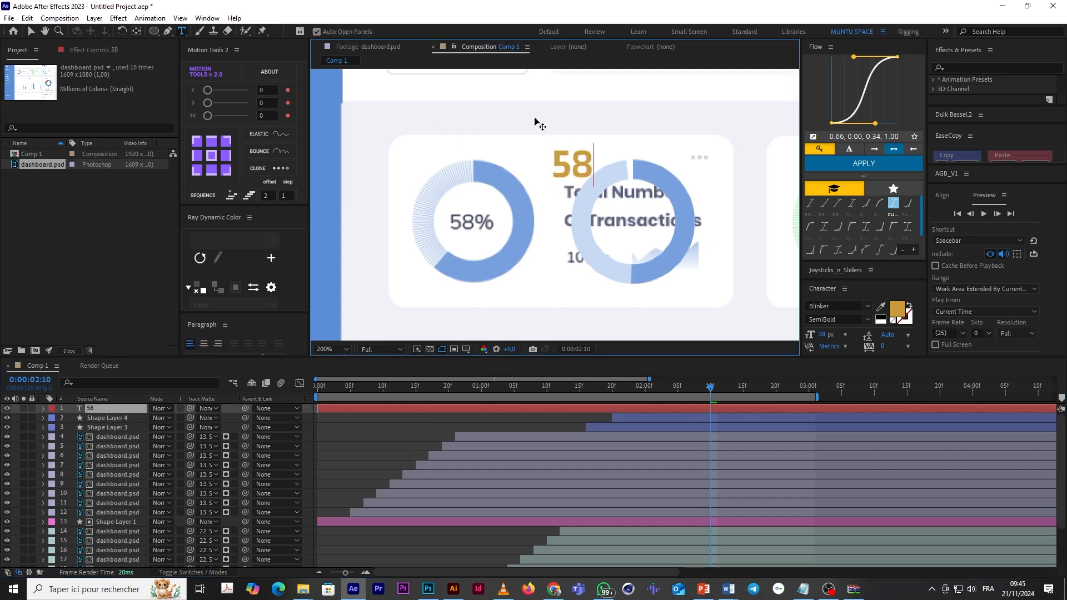
# Step: Set the 58 text in Montserrat SemiBold at 23 px and move it just below the donut's 58% label
pyautogui.doubleClick(591, 158)
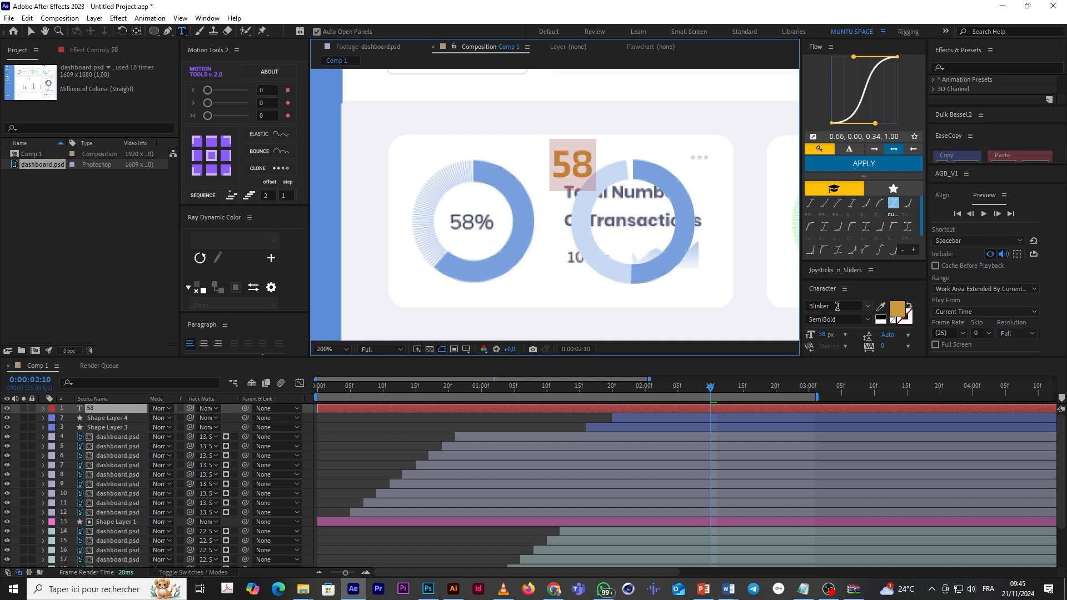
pyautogui.click(838, 306)
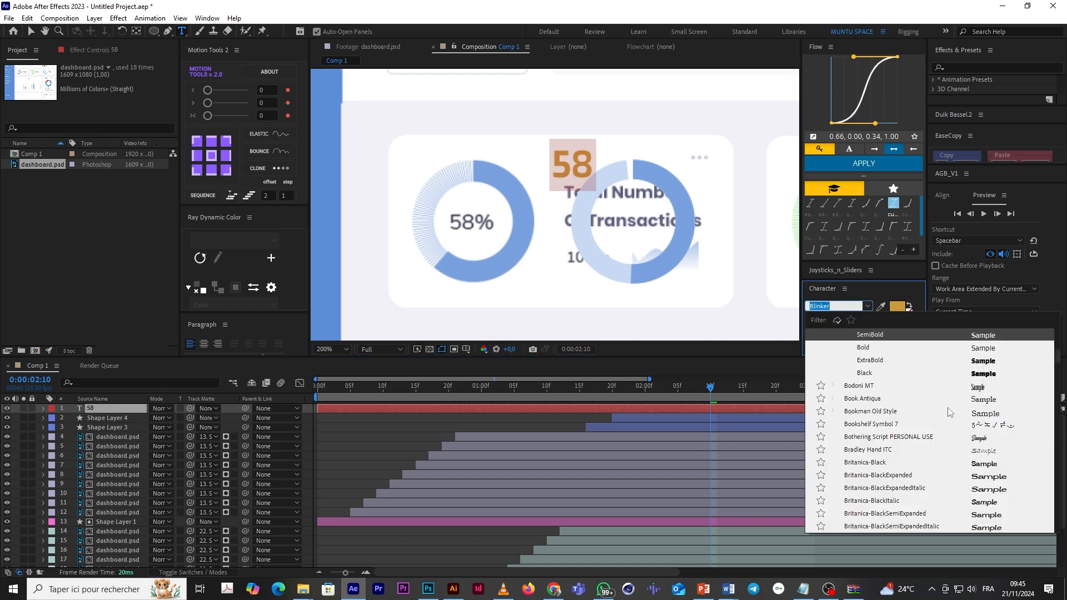
pyautogui.scroll(6, 946, 406)
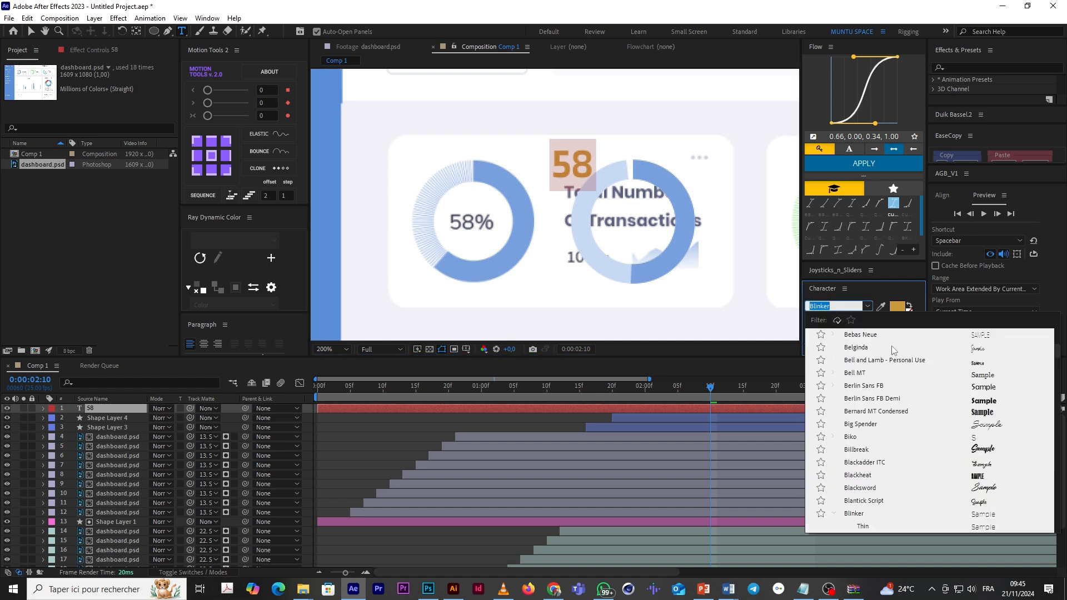
pyautogui.write('monts')
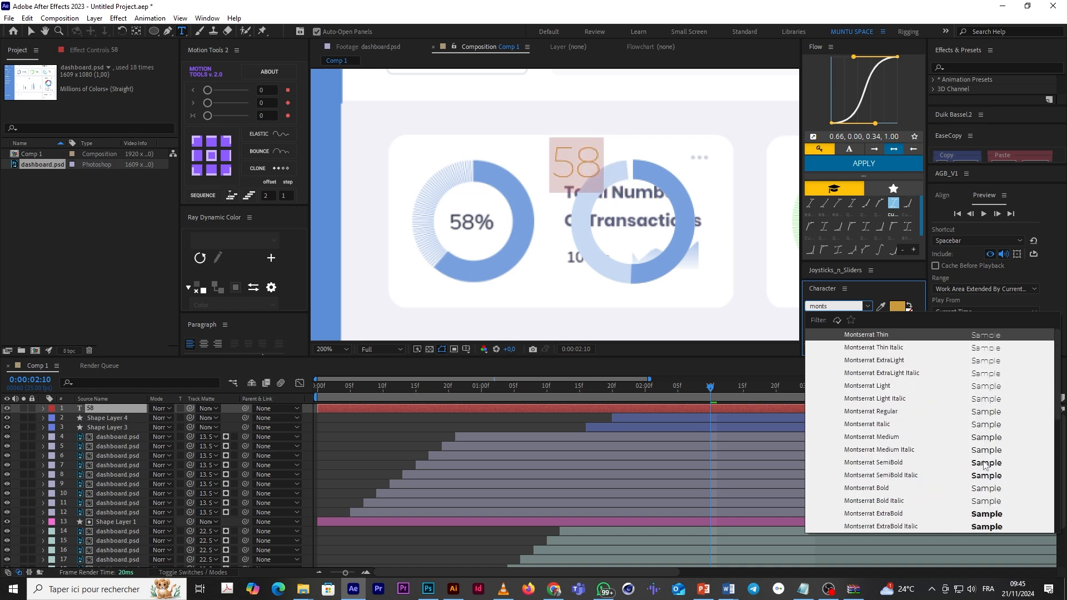
pyautogui.click(985, 463)
pyautogui.moveTo(822, 335); pyautogui.dragTo(814, 338)
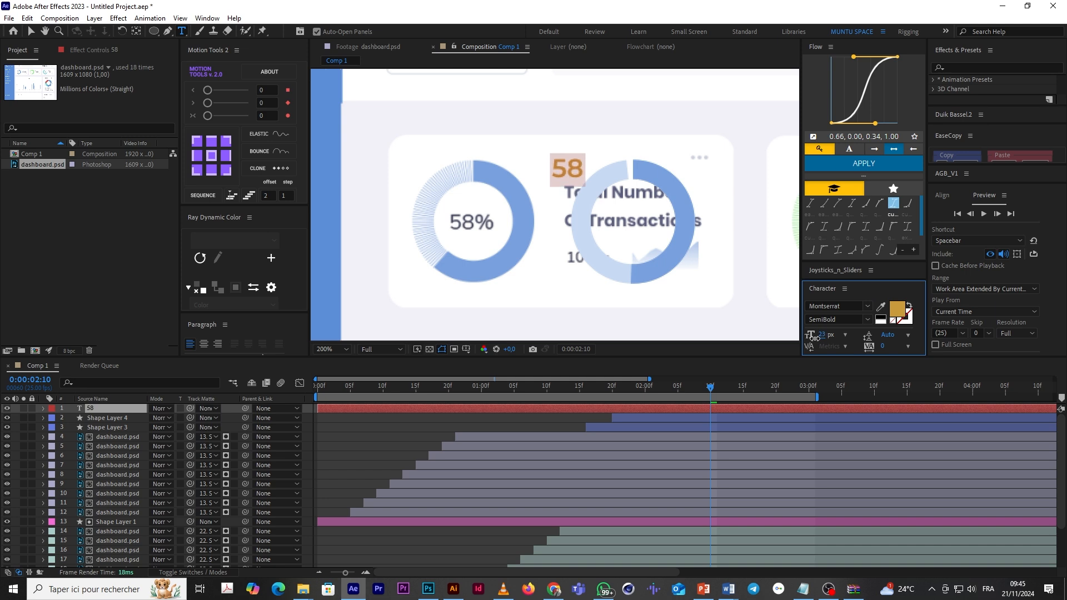
pyautogui.moveTo(596, 217); pyautogui.dragTo(494, 293)
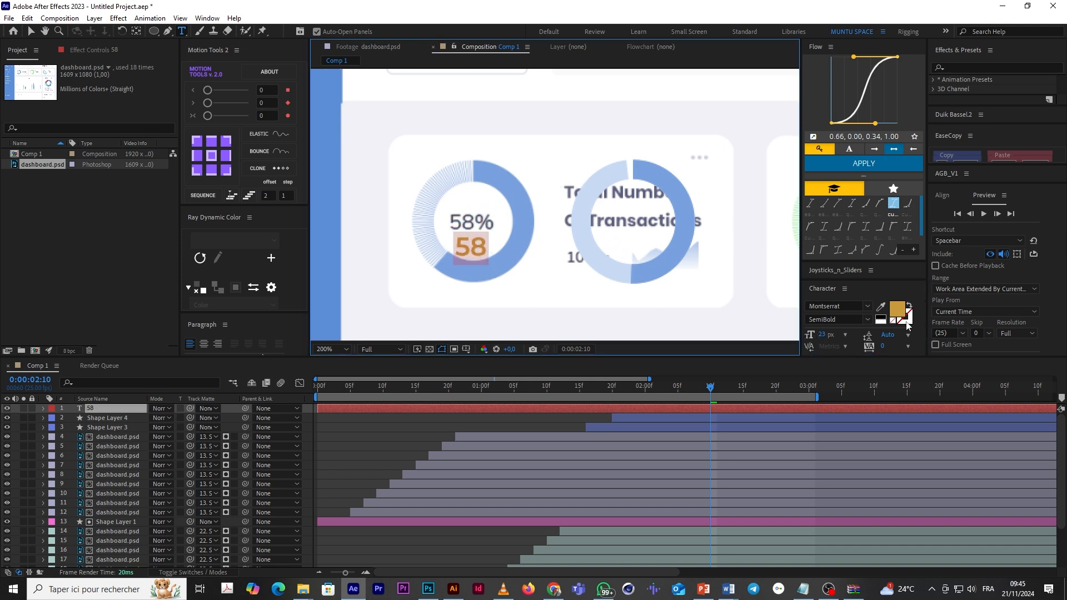
# Step: Sample the card title's colour for the 58 text, adjust it to 595C77, and change its font style to Medium
pyautogui.click(881, 307)
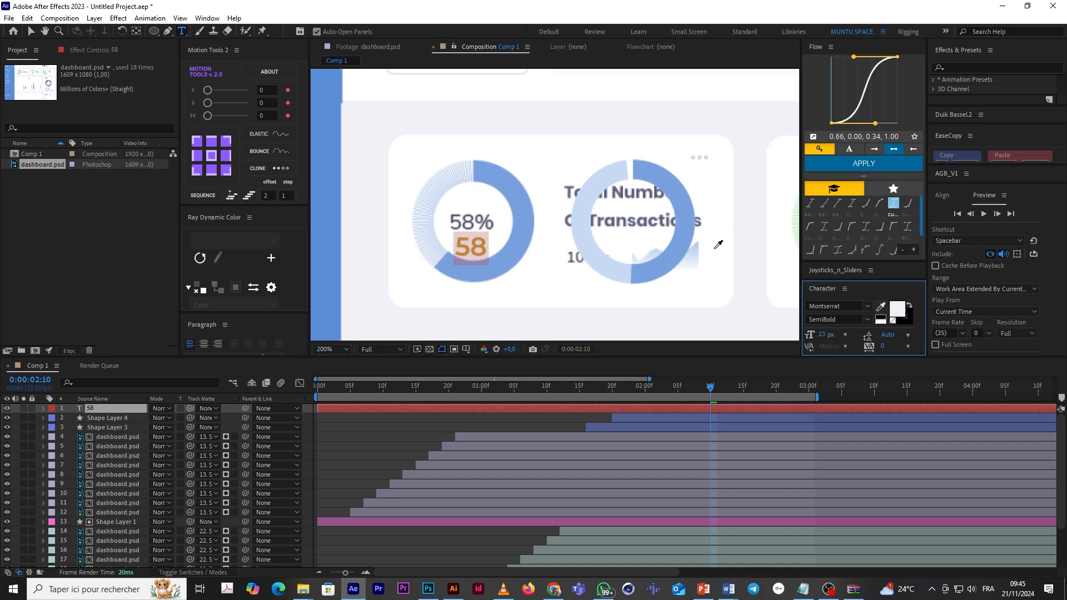
pyautogui.click(659, 188)
pyautogui.click(486, 251)
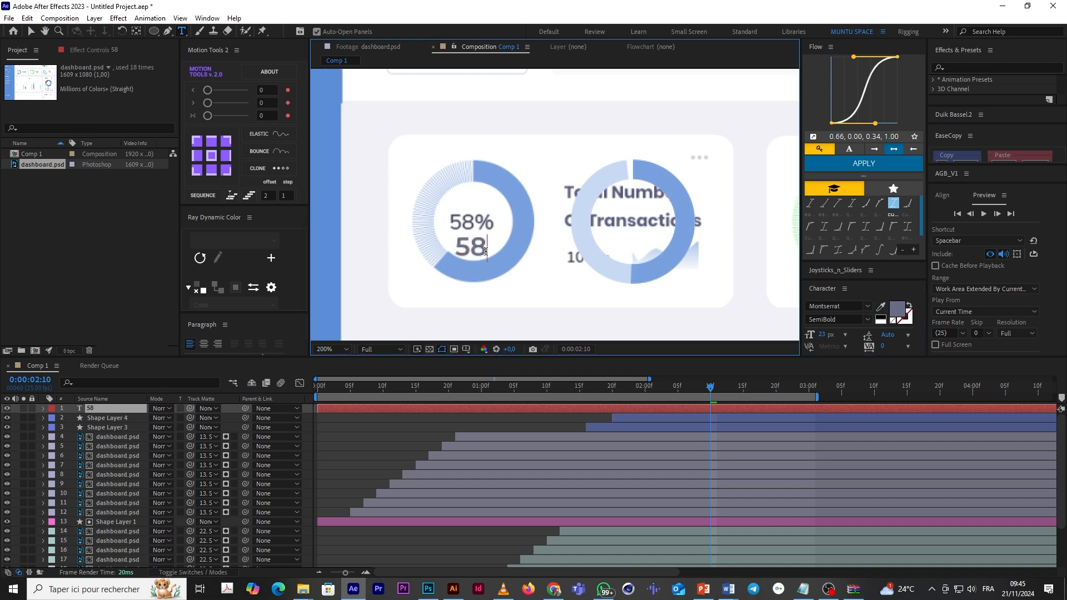
pyautogui.doubleClick(484, 248)
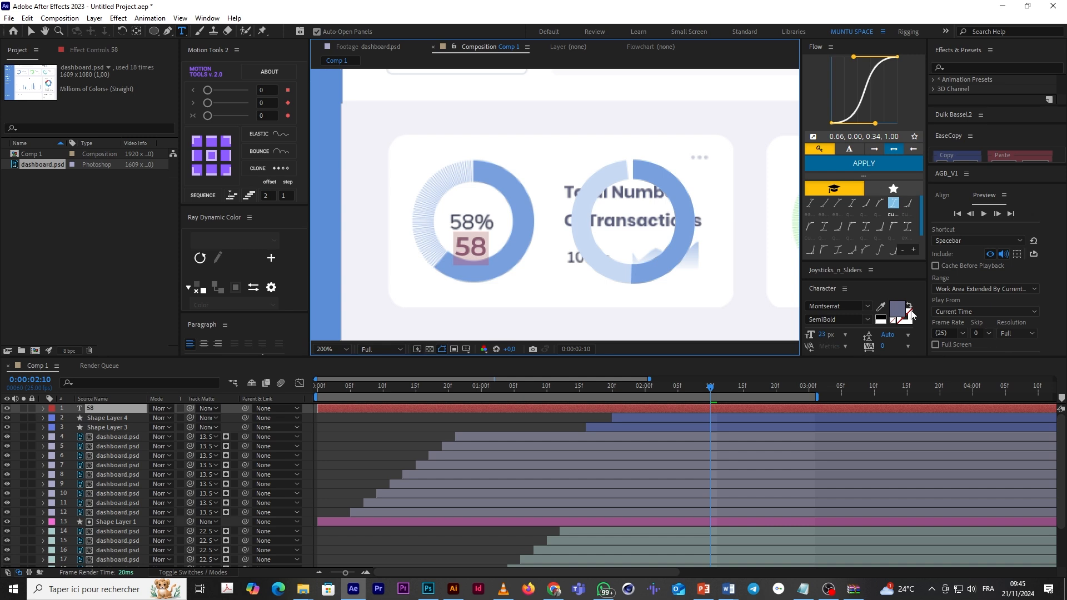
pyautogui.click(897, 310)
pyautogui.click(628, 438)
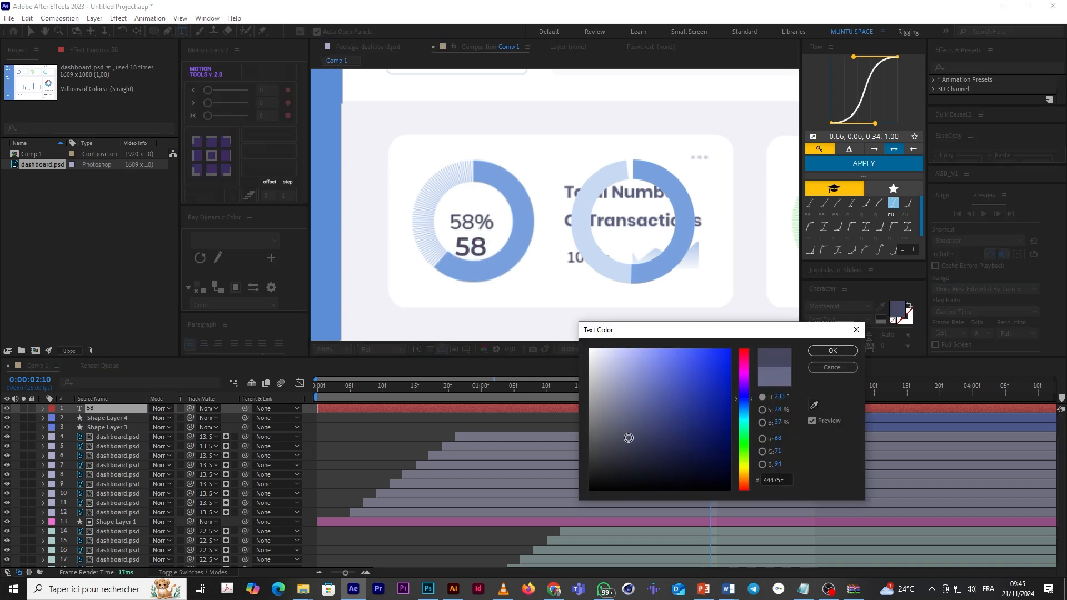
pyautogui.moveTo(625, 432); pyautogui.dragTo(626, 424)
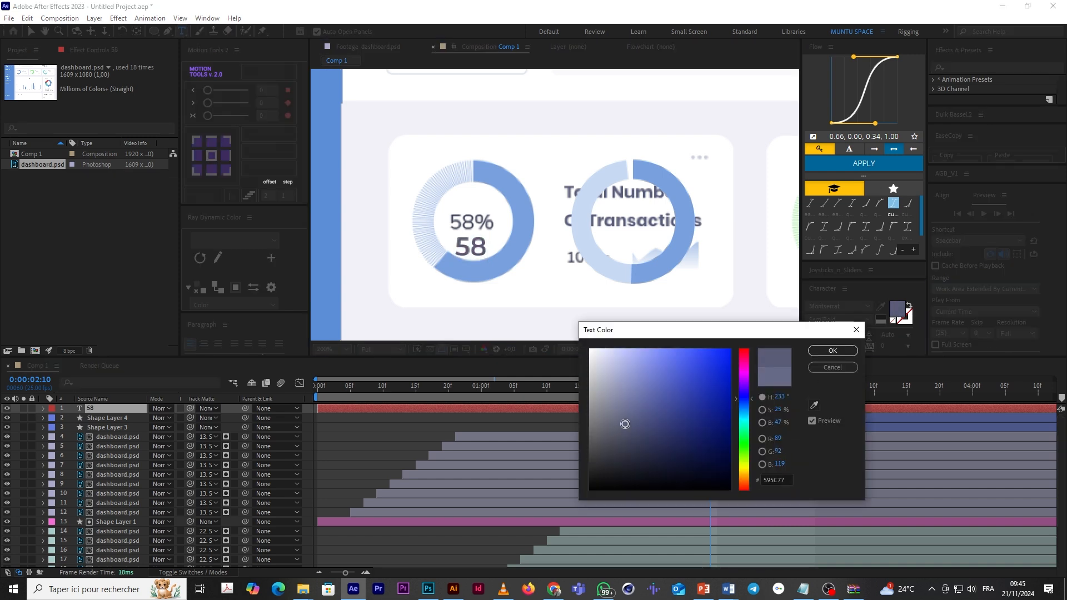
pyautogui.click(833, 351)
pyautogui.click(866, 320)
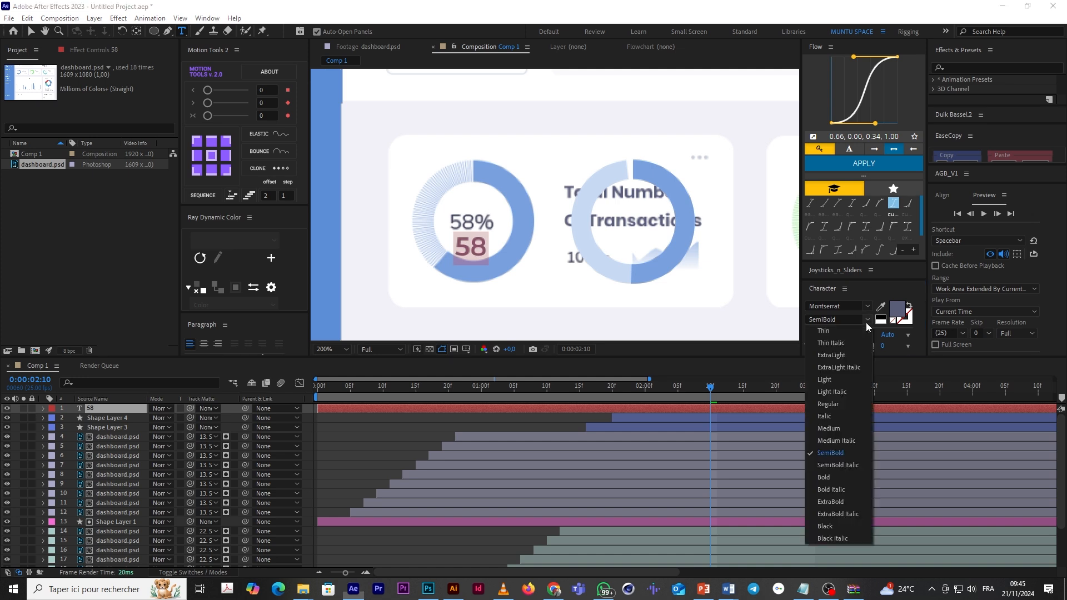
pyautogui.click(834, 429)
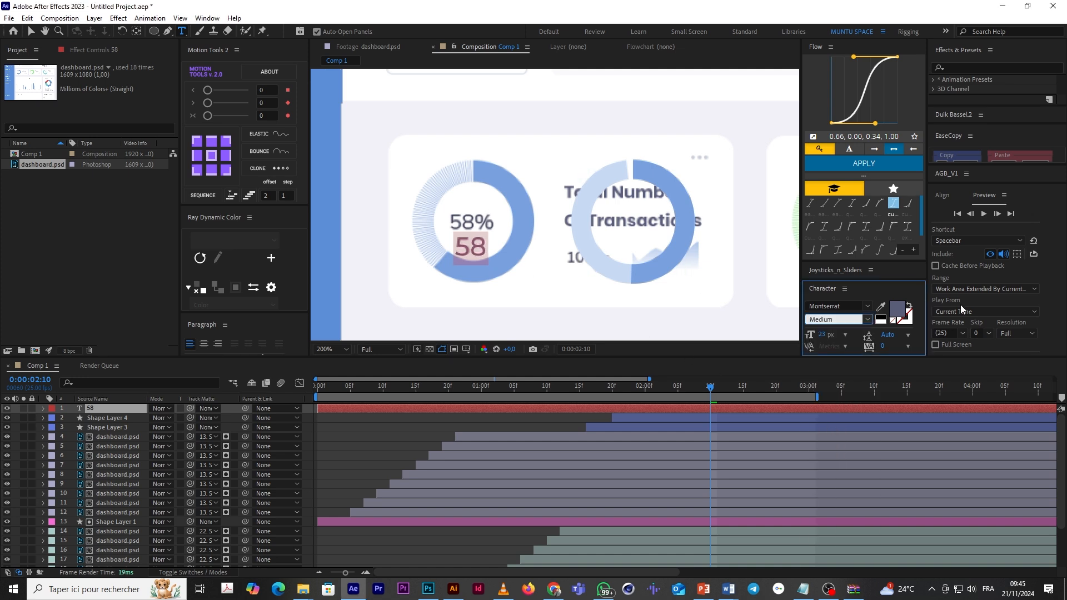
# Step: Set the 58 text's size to 18 px and move it to the upper part of the card, between the donut and the title
pyautogui.moveTo(825, 339); pyautogui.dragTo(822, 338)
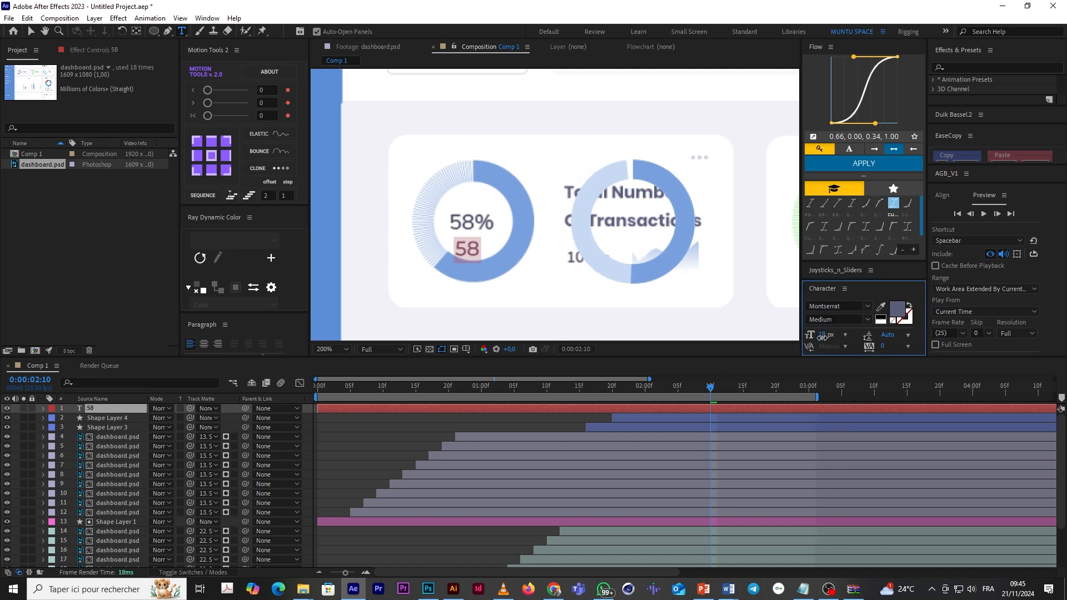
pyautogui.click(31, 31)
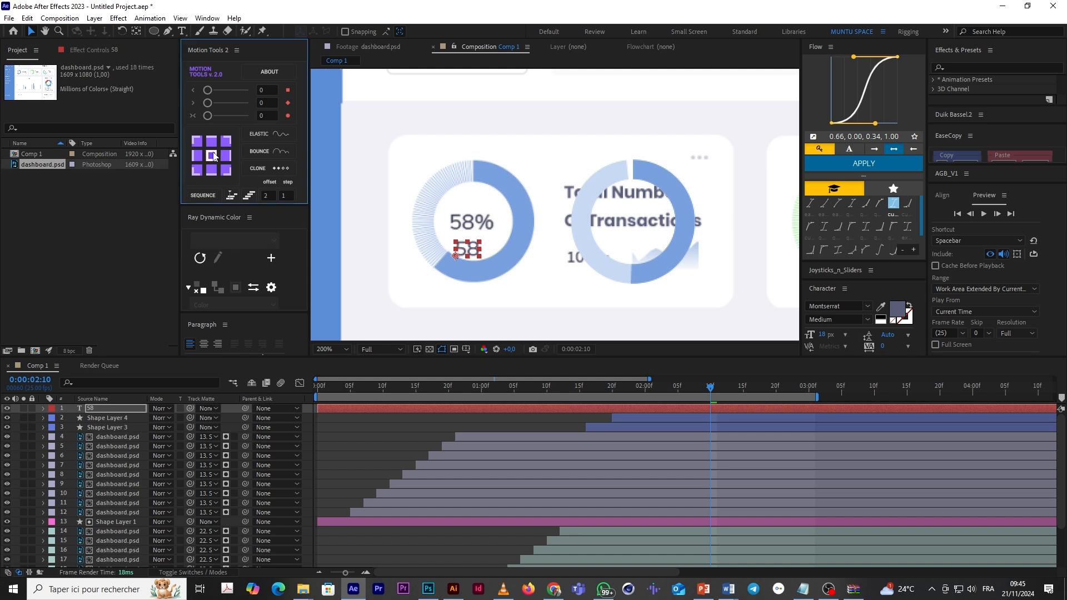
pyautogui.moveTo(465, 240); pyautogui.dragTo(470, 214)
pyautogui.moveTo(568, 235); pyautogui.dragTo(540, 153)
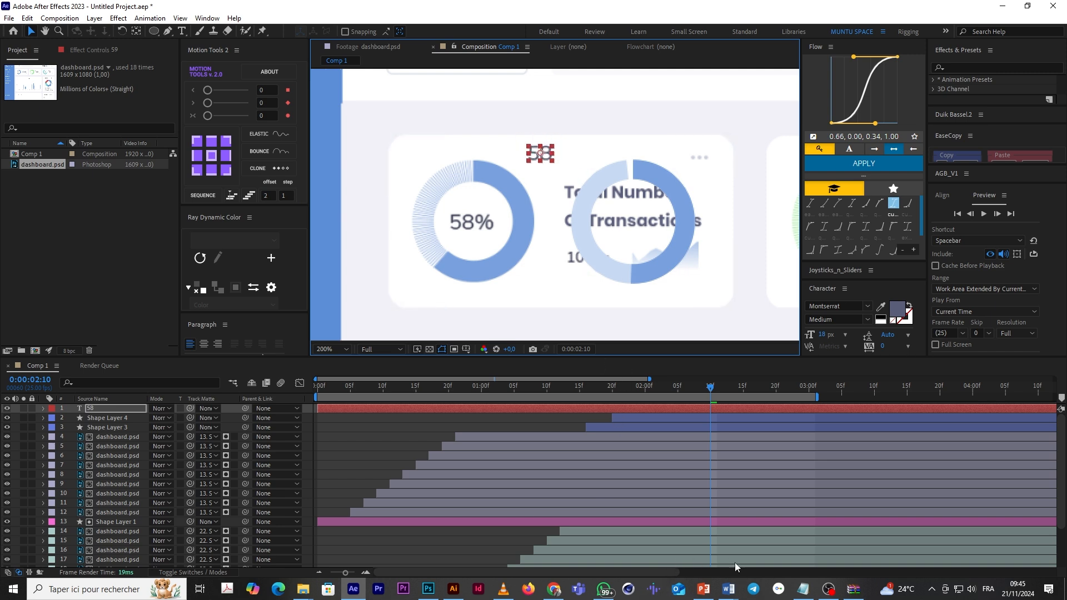
# Step: Split the 58 text layer, delete the earlier part, and make the remaining part start at 0:00:02:00
pyautogui.hotkey('ctrl', 'shift', 'd')
pyautogui.moveTo(729, 412); pyautogui.dragTo(706, 408)
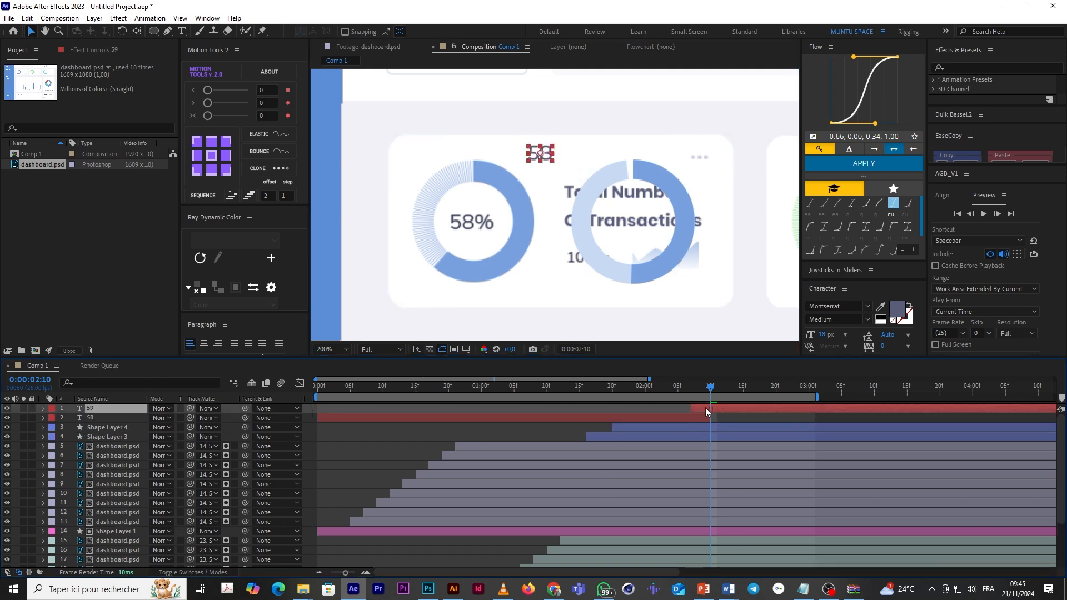
pyautogui.click(679, 418)
pyautogui.press('Delete')
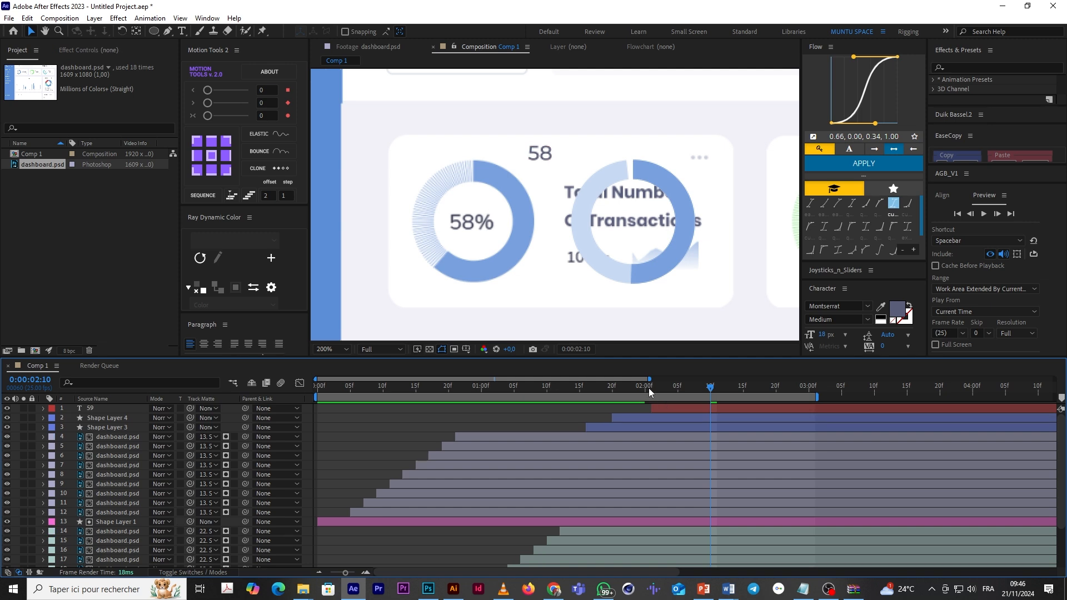
pyautogui.click(647, 389)
pyautogui.click(655, 408)
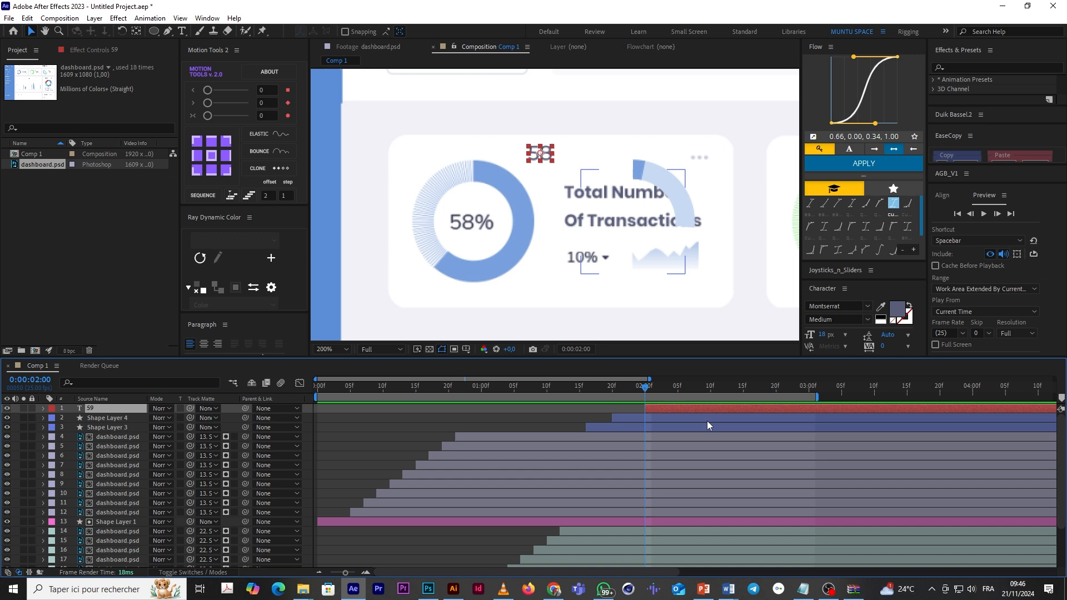
# Step: Add a Slider Control effect to the 58 text layer
pyautogui.hotkey('ctrl', 'space')
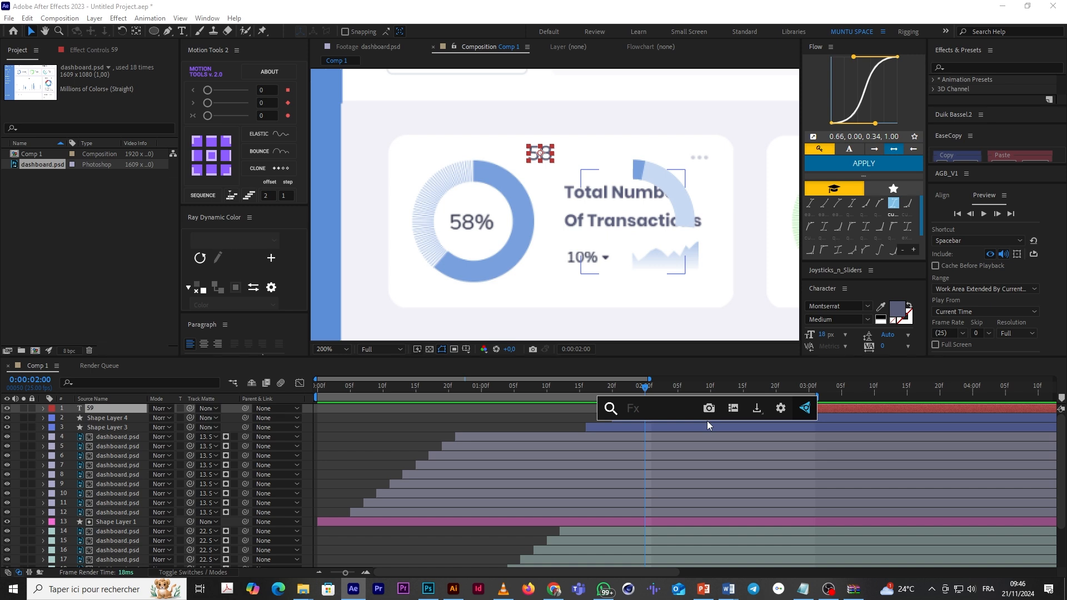
pyautogui.write('slider')
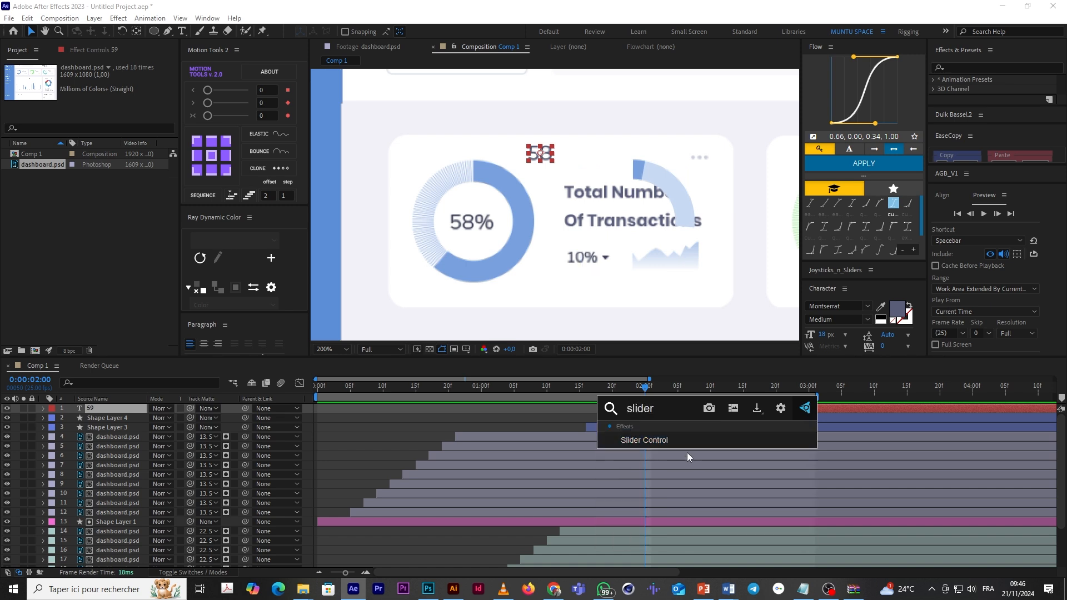
pyautogui.click(689, 441)
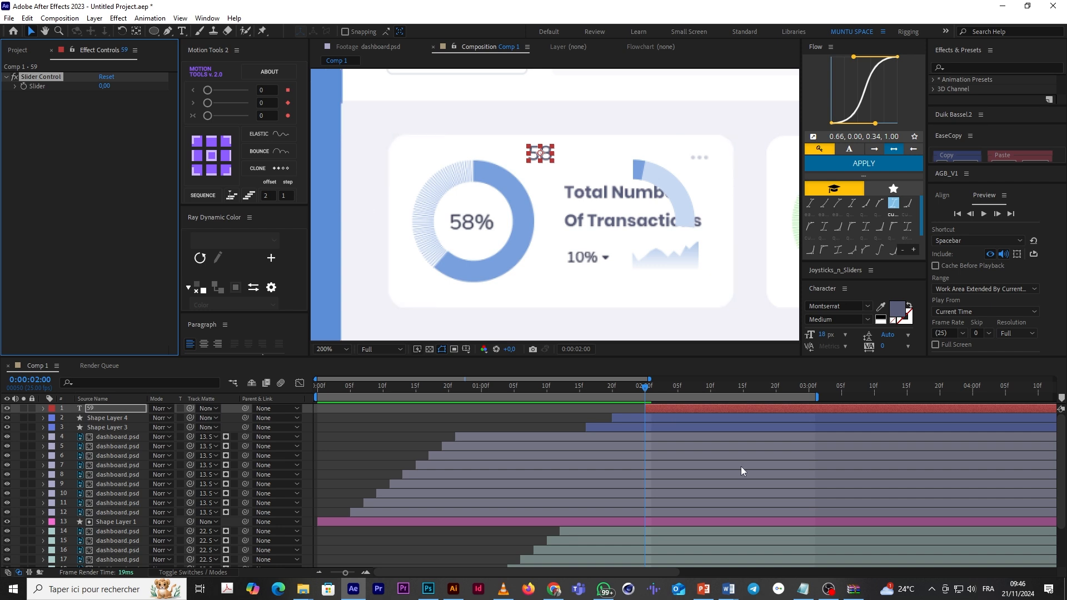
# Step: Search the effects and presets for "slider" to find Slider Control, and keep the text layer selected
pyautogui.click(624, 405)
pyautogui.click(706, 409)
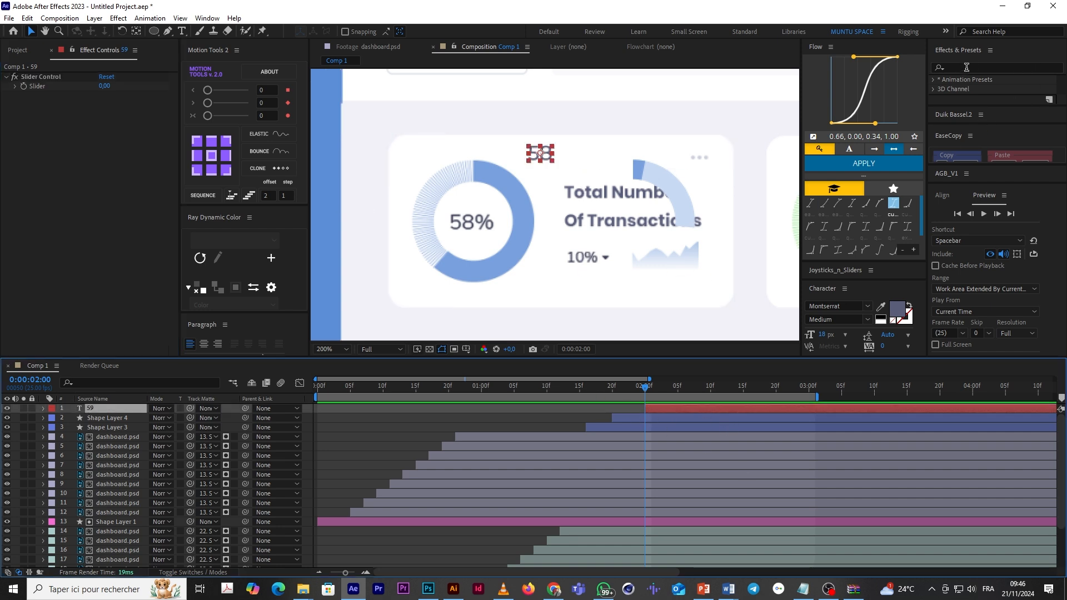
pyautogui.click(984, 68)
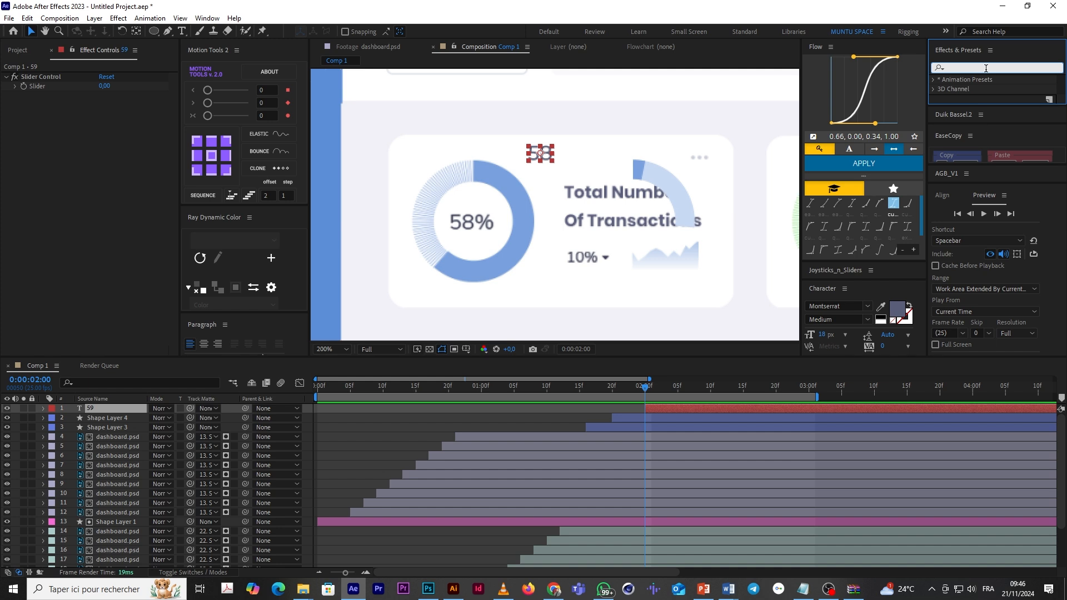
pyautogui.write('slider')
pyautogui.moveTo(993, 84); pyautogui.dragTo(659, 403)
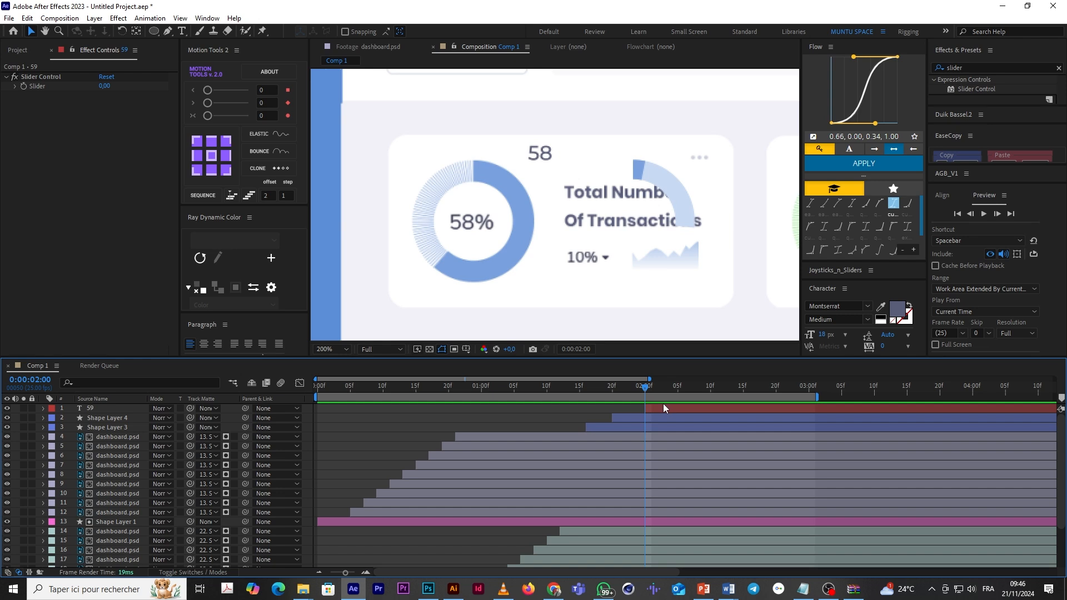
pyautogui.click(662, 406)
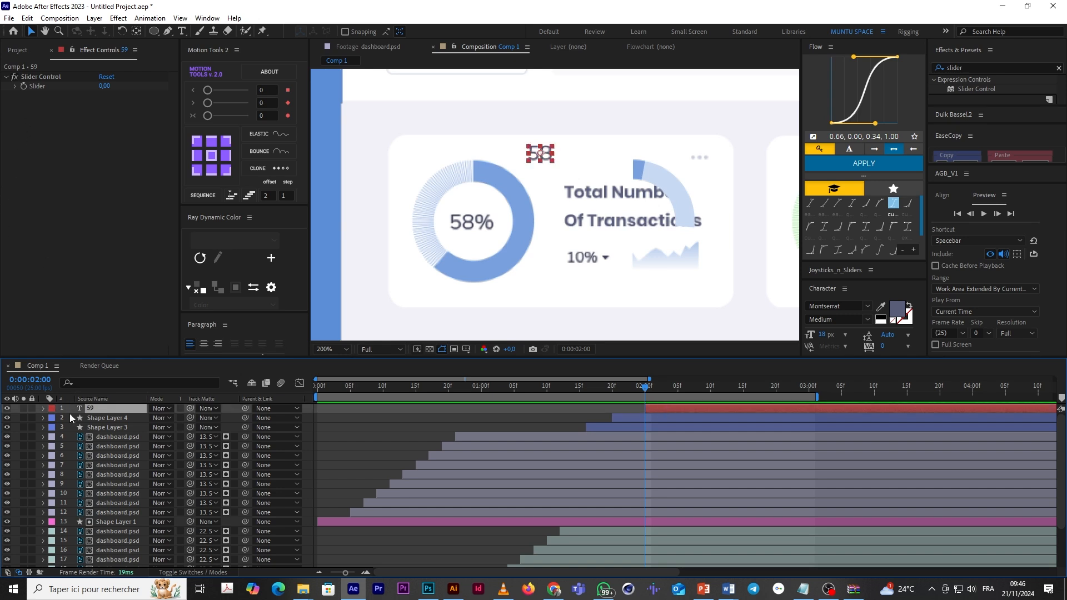
# Step: Expand the text layer's Text properties and link its Source Text to the Slider Control's Slider value
pyautogui.click(43, 408)
pyautogui.click(52, 419)
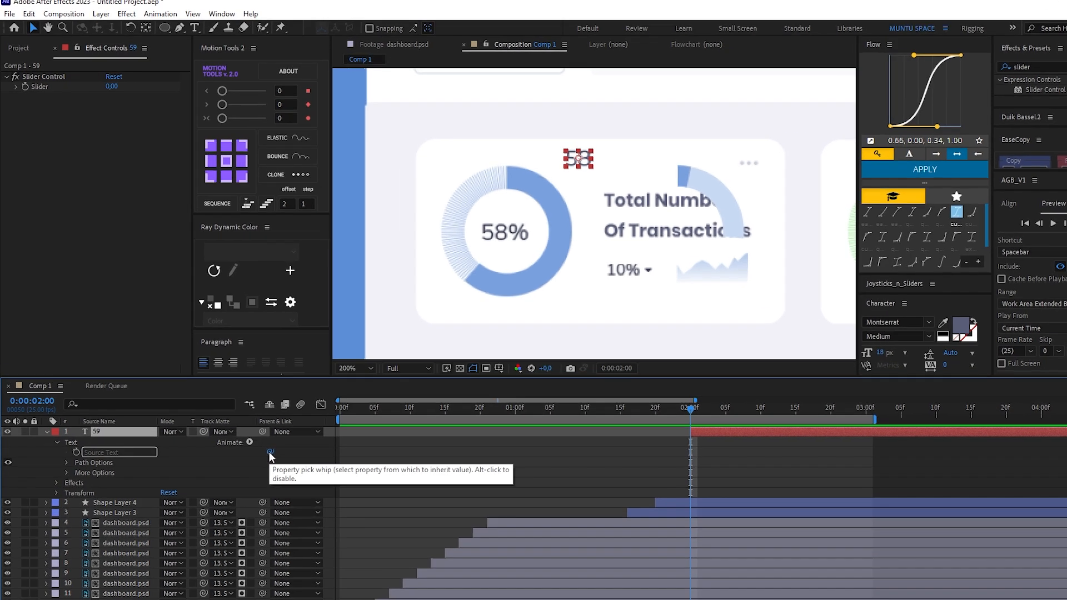
pyautogui.moveTo(251, 428)
pyautogui.mouseDown()
pyautogui.moveTo(33, 89)
pyautogui.moveTo(46, 91)
pyautogui.mouseUp()
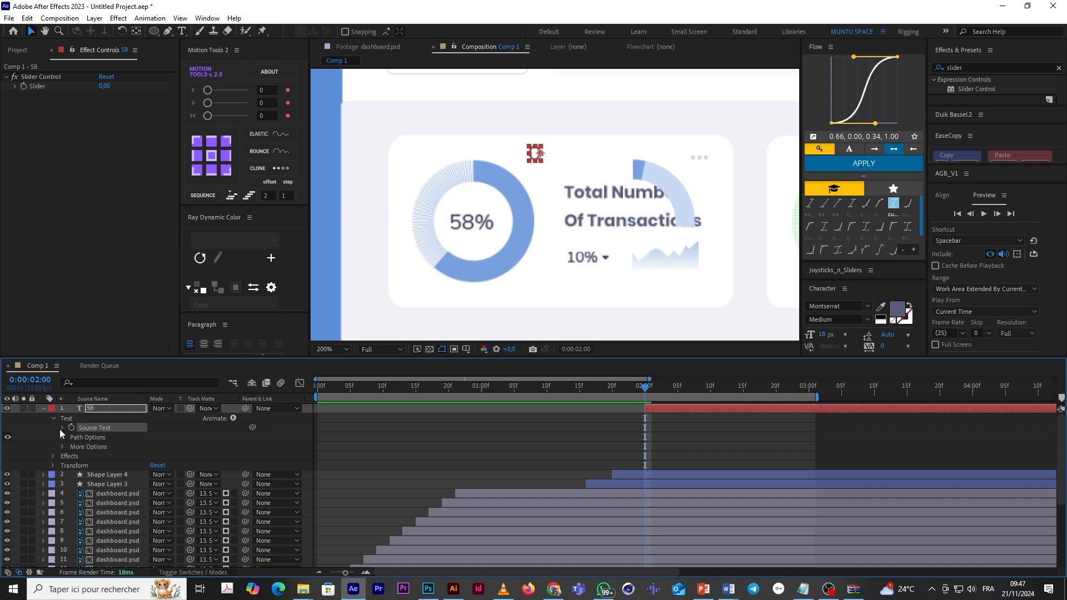
# Step: Edit the Source Text expression to read Math.round(effect("Slider Control")("Slider"))+"%"
pyautogui.click(62, 428)
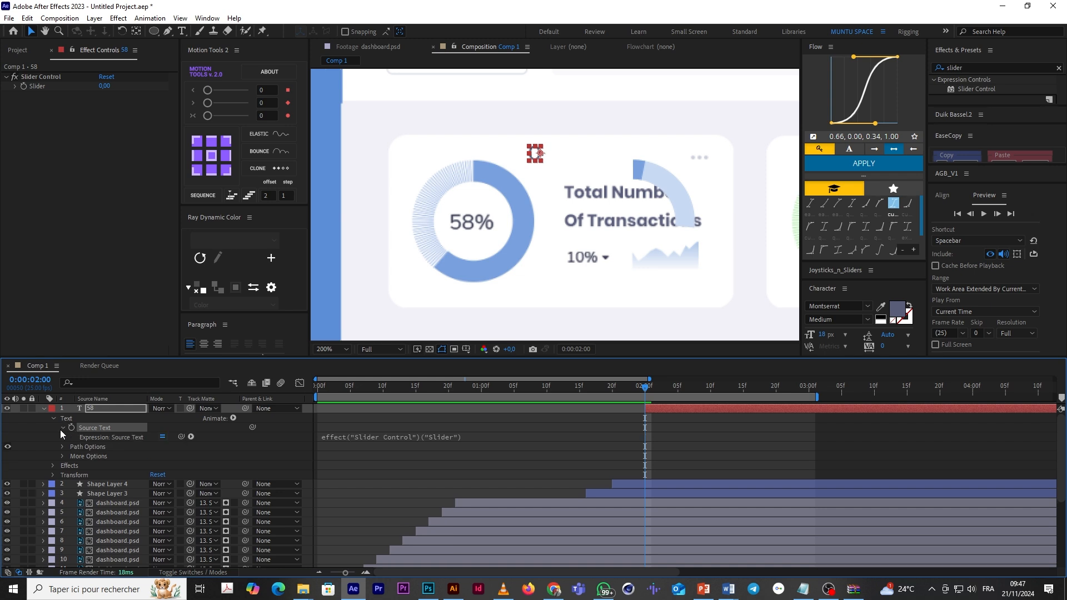
pyautogui.click(373, 435)
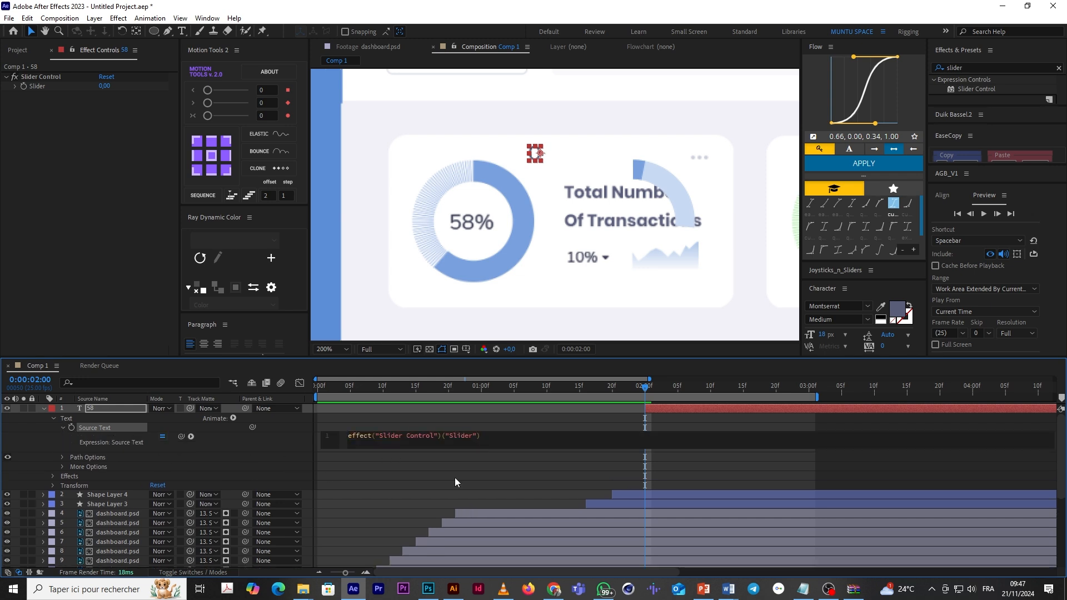
pyautogui.click(327, 438)
pyautogui.click(348, 436)
pyautogui.write('Math.')
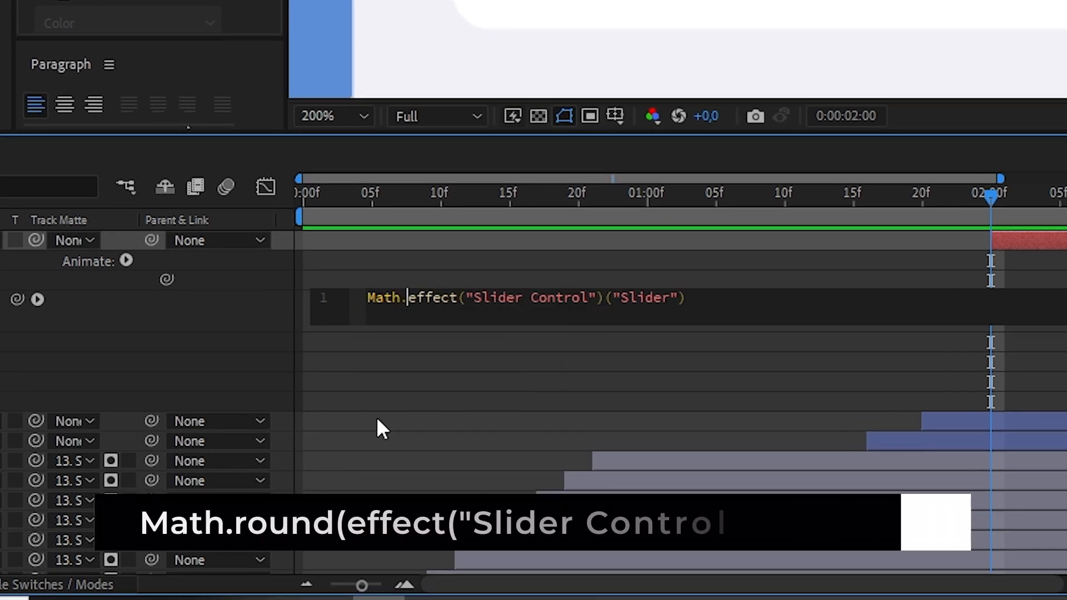
pyautogui.write('round')
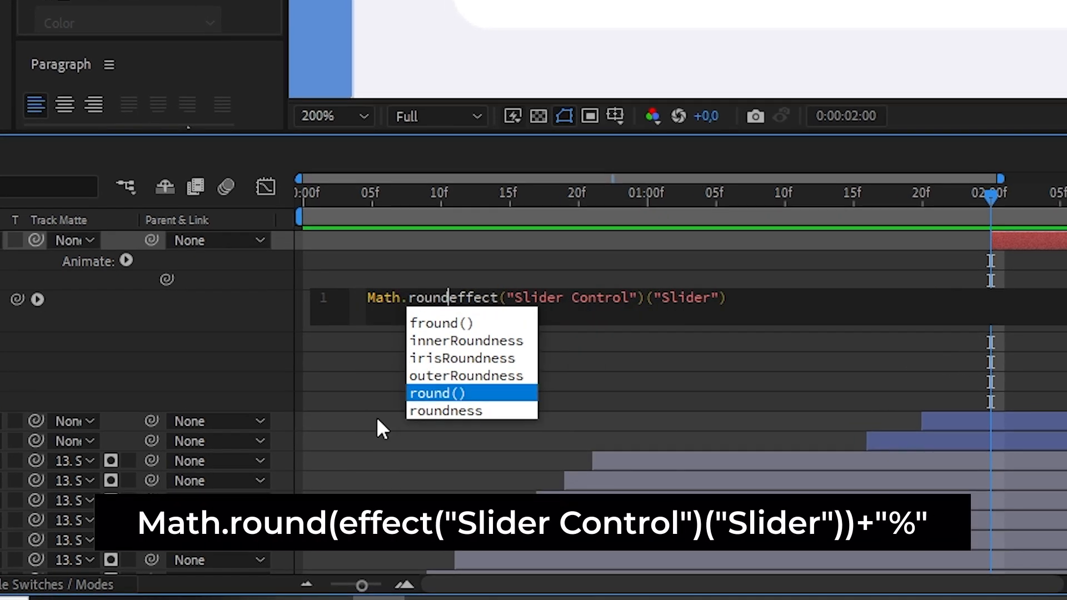
pyautogui.press('Return')
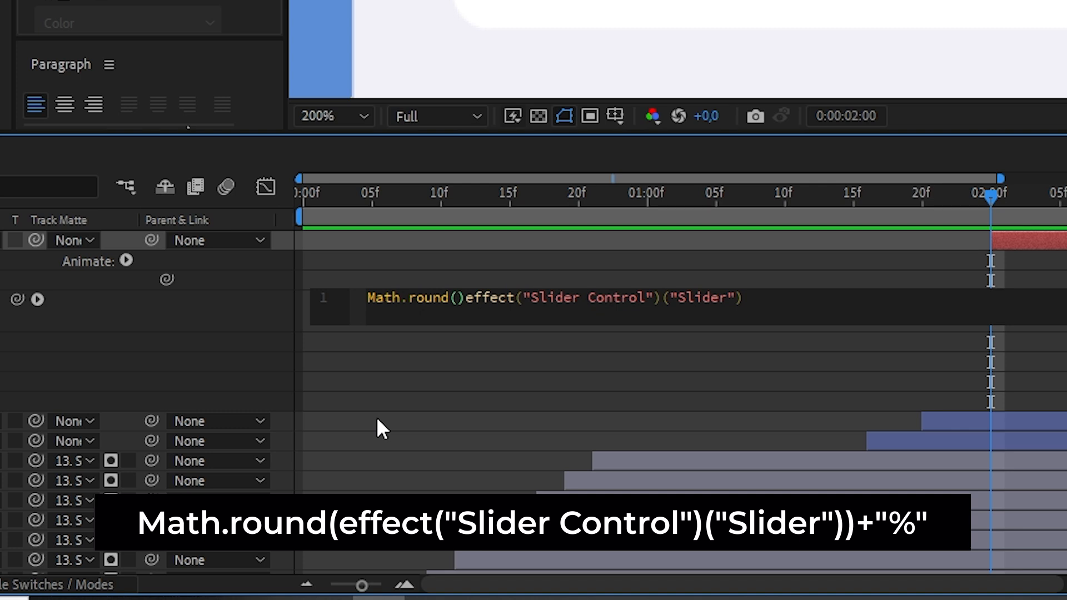
pyautogui.press('BackSpace')
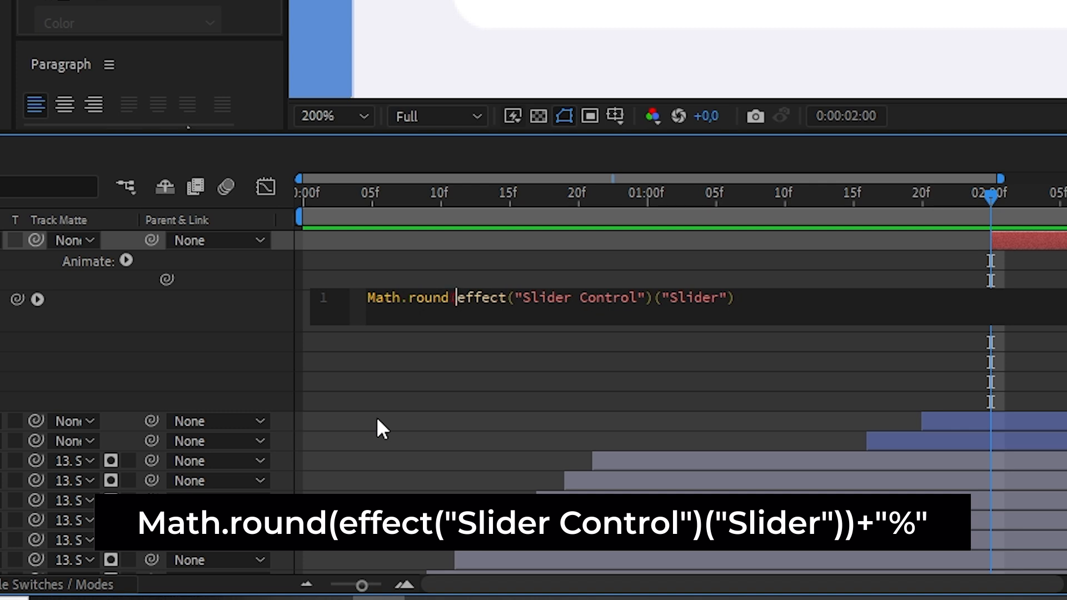
pyautogui.click(751, 303)
pyautogui.write(')+"%')
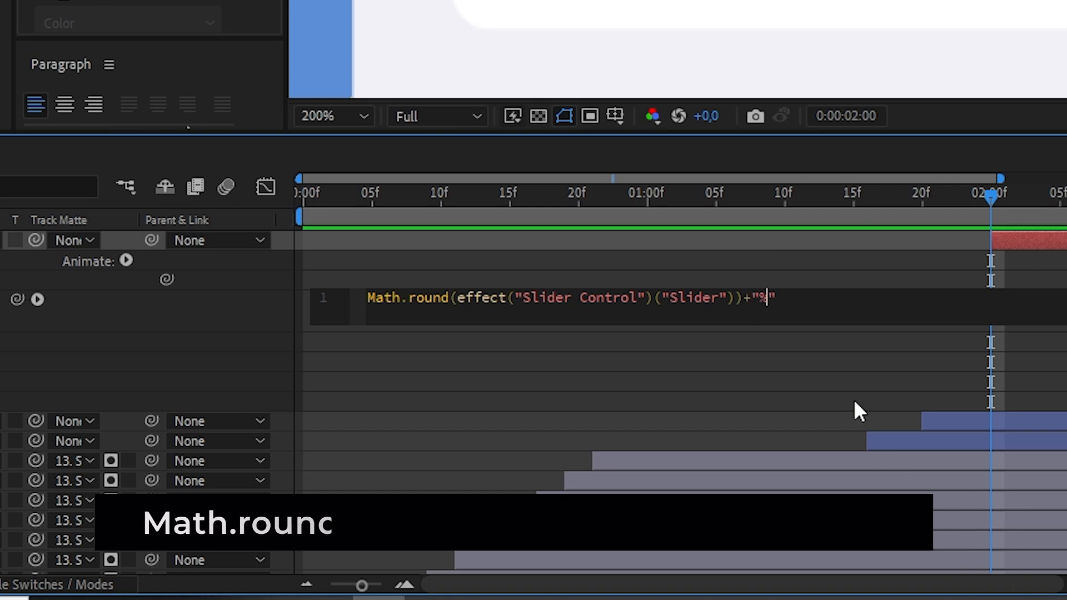
pyautogui.click(815, 382)
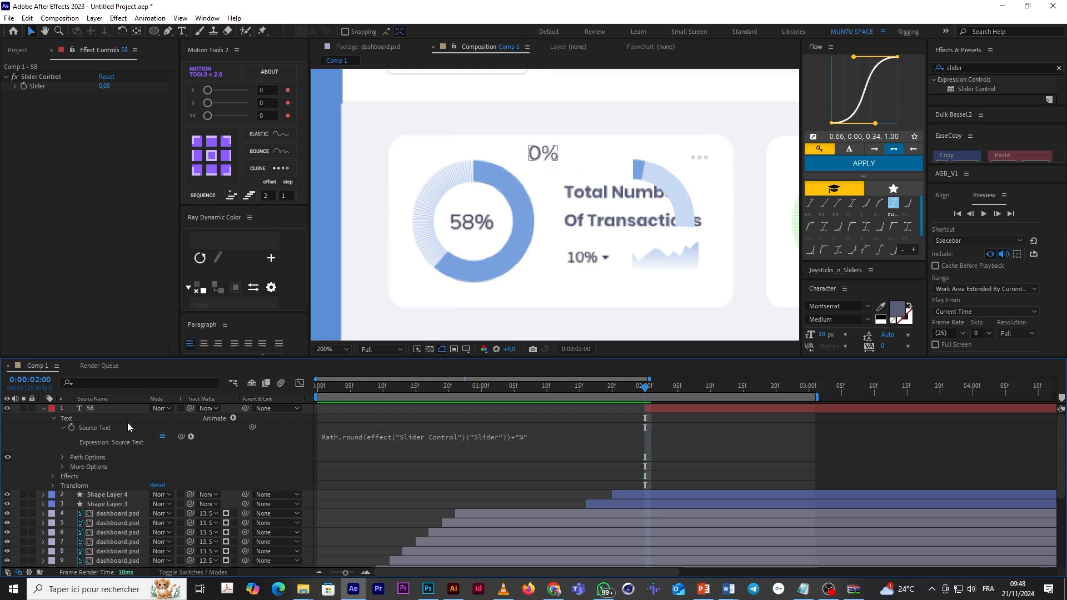
# Step: Keyframe the Slider at 0 on 0:00:02:00 and at 58 on 0:00:02:20
pyautogui.click(15, 86)
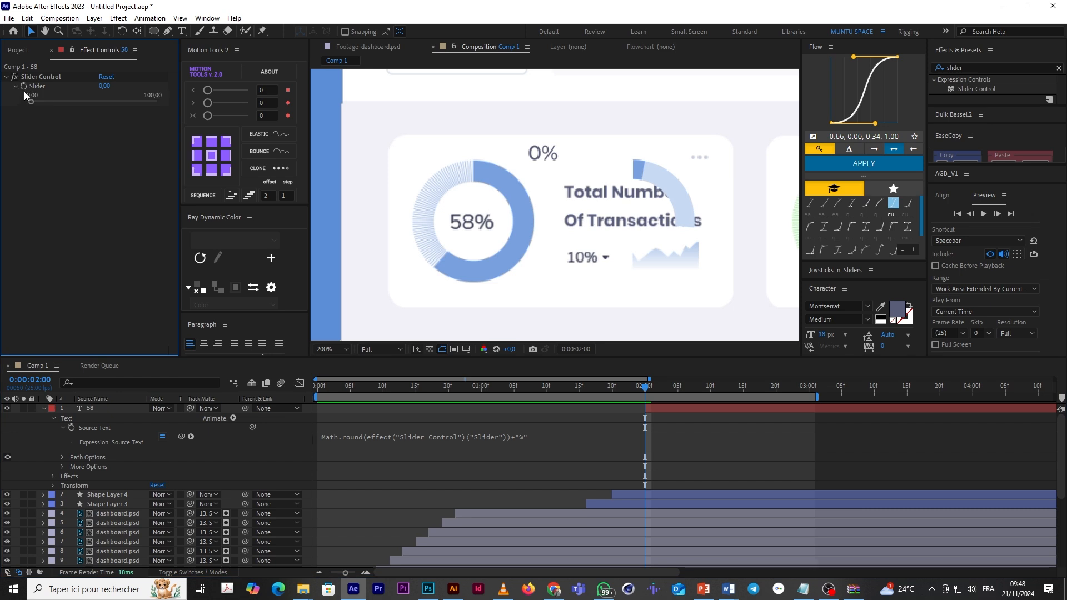
pyautogui.click(24, 86)
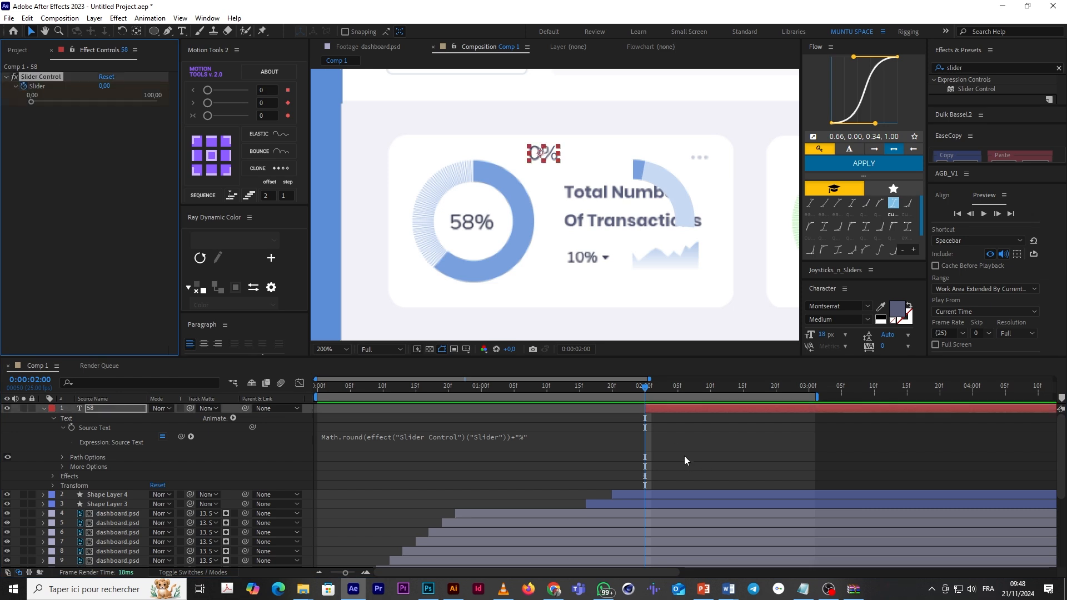
pyautogui.press('u')
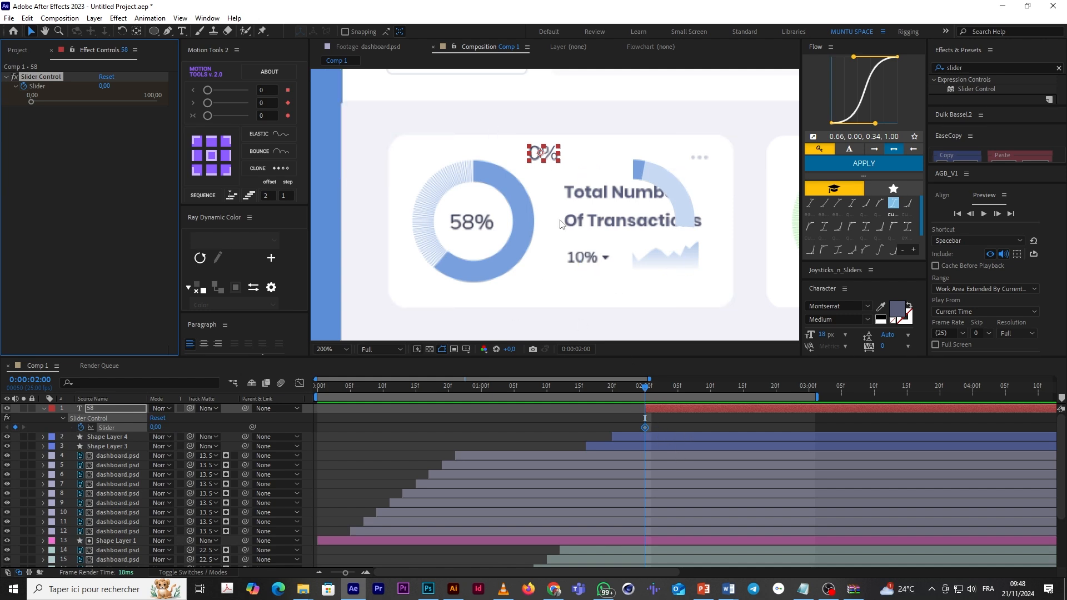
pyautogui.moveTo(662, 386); pyautogui.dragTo(775, 410)
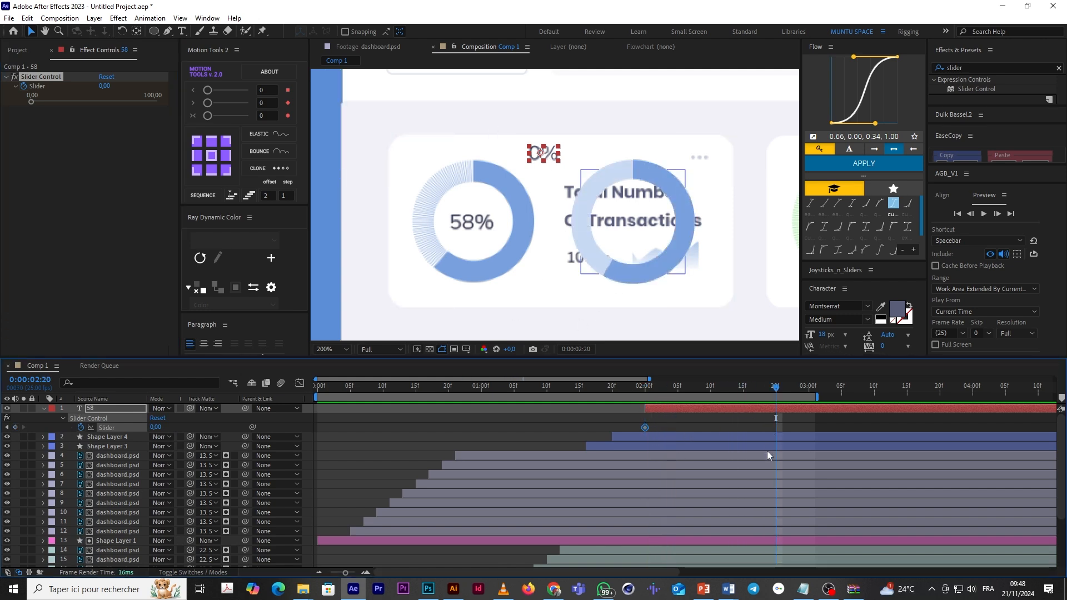
pyautogui.click(156, 428)
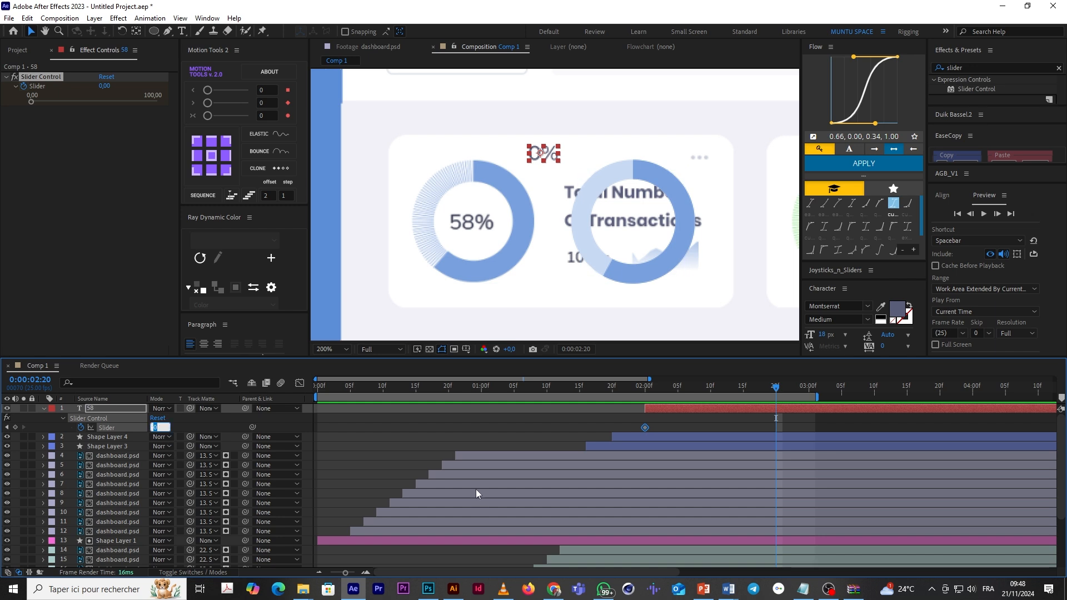
pyautogui.press('Return')
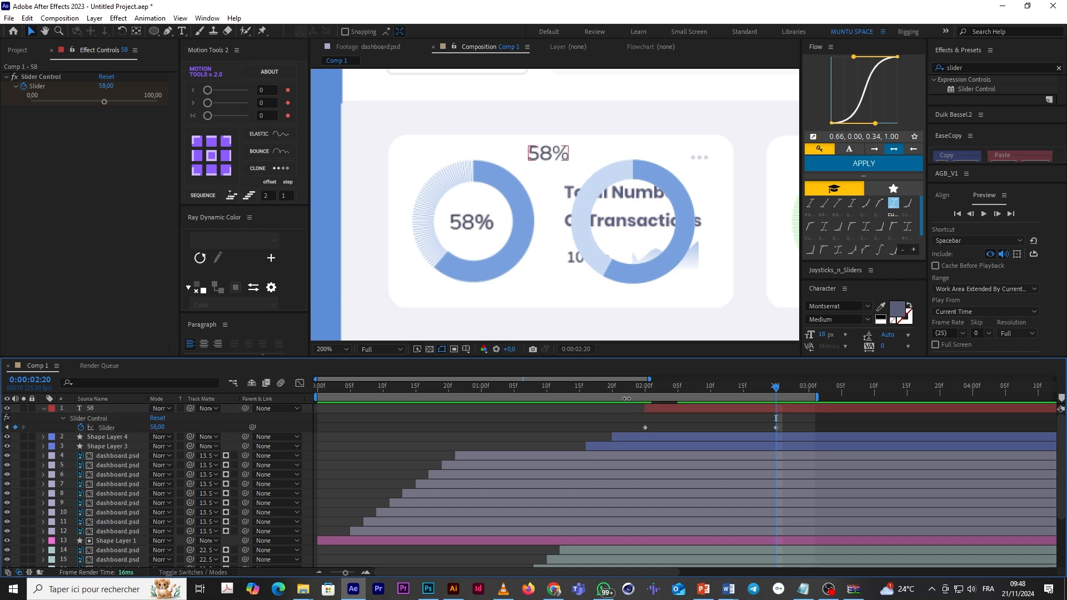
# Step: Preview the percentage counting up alongside the two rings drawing on
pyautogui.click(598, 385)
pyautogui.press('space')
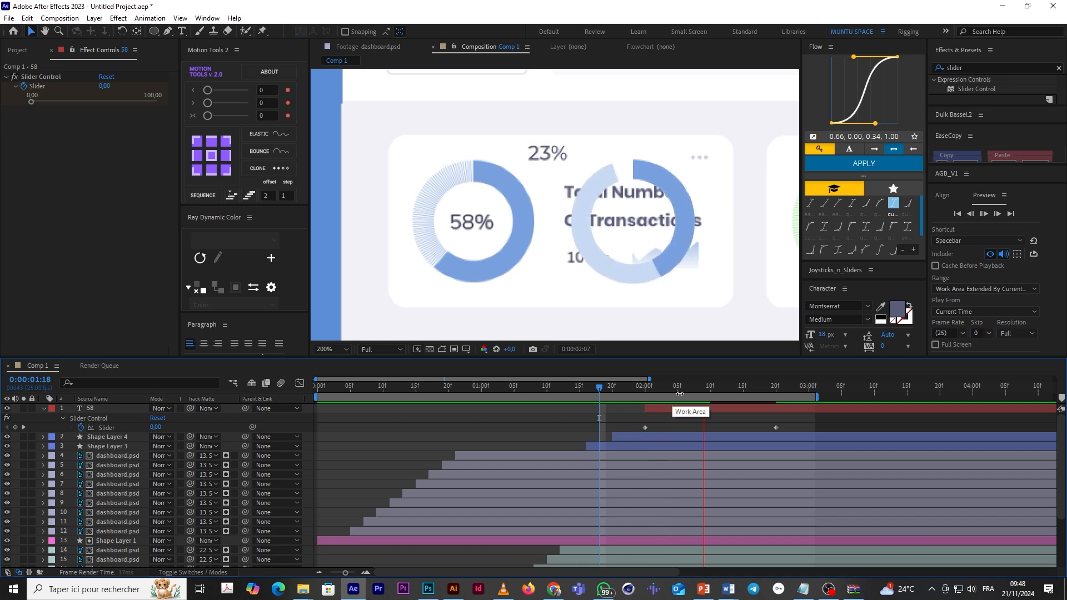
pyautogui.click(638, 385)
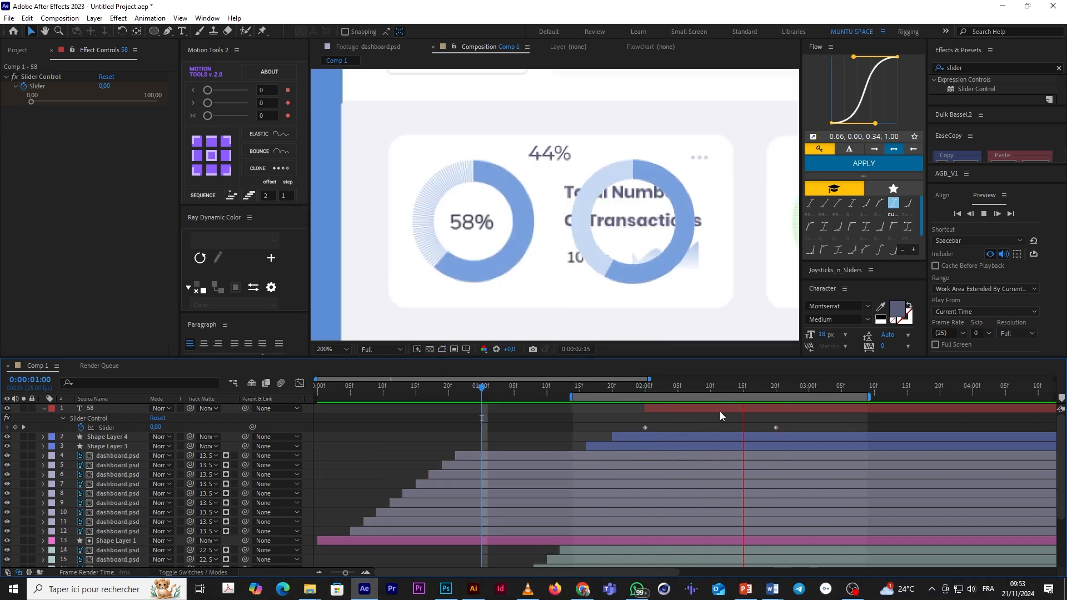
pyautogui.press('space')
# Step: At 0:00:02:21, select the percentage text layer with both ring shape layers and collapse the text layer's properties
pyautogui.moveTo(652, 388); pyautogui.dragTo(783, 403)
pyautogui.click(412, 161)
pyautogui.click(666, 409)
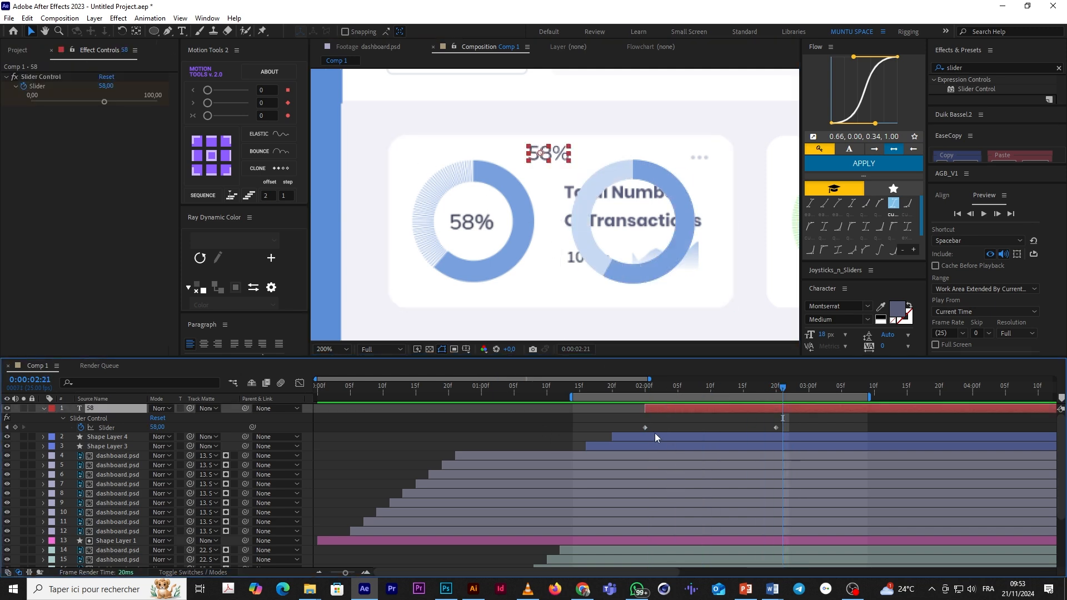
pyautogui.keyDown('shift'); pyautogui.click(653, 437); pyautogui.keyUp('shift')
pyautogui.keyDown('shift'); pyautogui.click(646, 446); pyautogui.keyUp('shift')
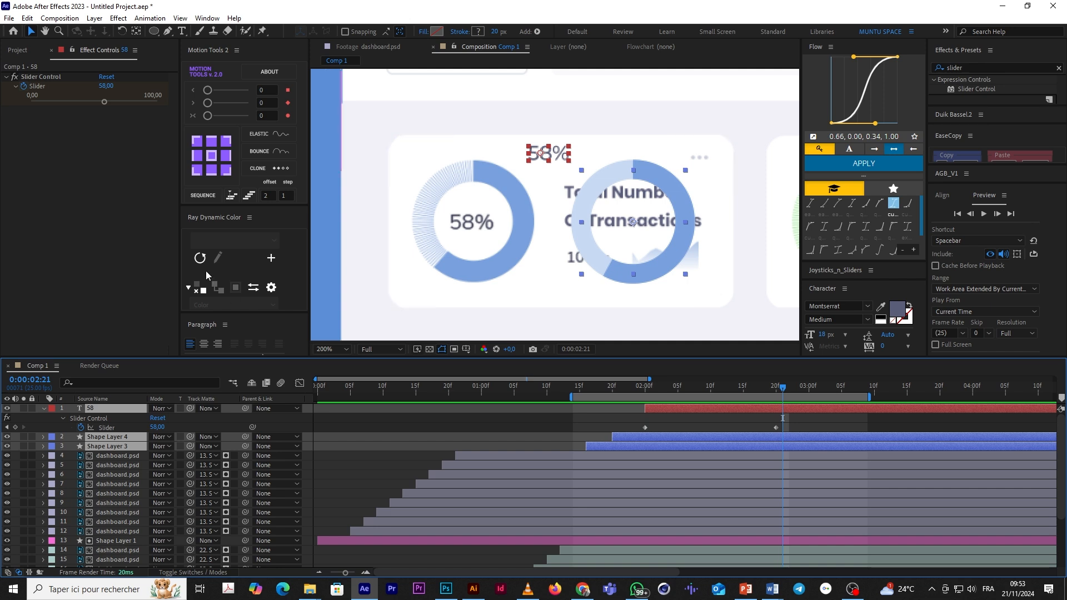
pyautogui.click(43, 409)
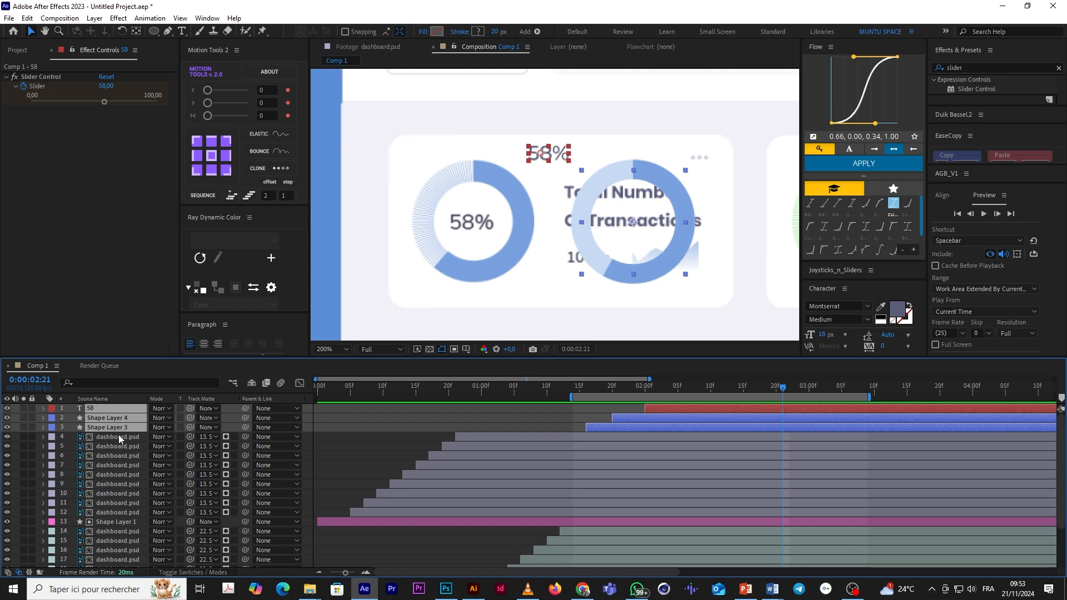
# Step: Move the percentage text layer and both ring shape layers down the stack to just above the dashboard.psd layer that sits over Shape Layer 2
pyautogui.click(439, 285)
pyautogui.scroll(-2, 661, 490)
pyautogui.scroll(1, 632, 494)
pyautogui.scroll(1, 632, 494)
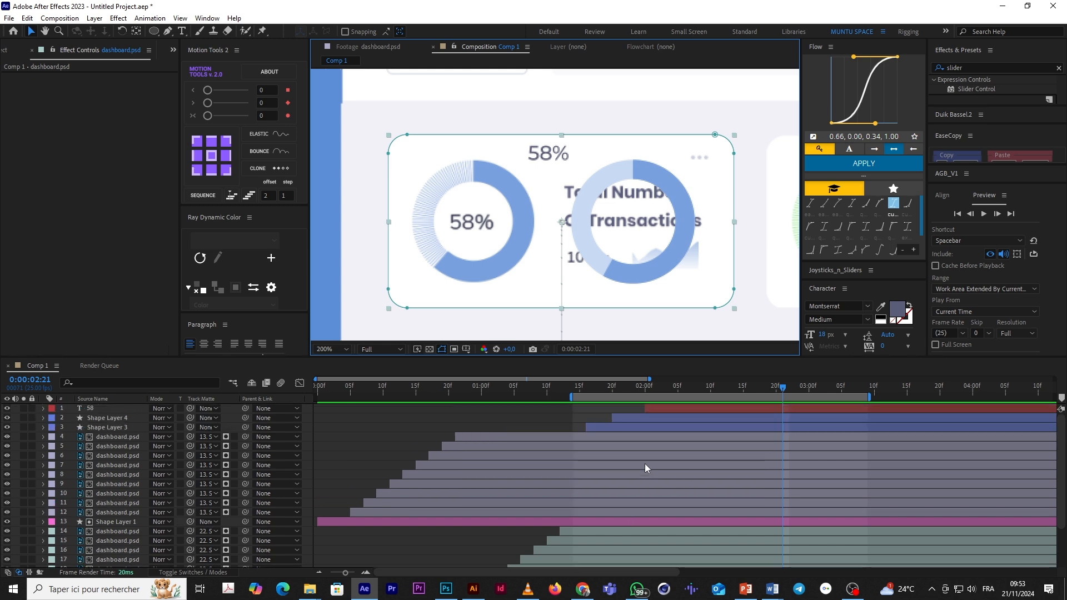
pyautogui.click(636, 428)
pyautogui.keyDown('ctrl'); pyautogui.click(658, 413); pyautogui.keyUp('ctrl')
pyautogui.keyDown('ctrl'); pyautogui.click(658, 418); pyautogui.keyUp('ctrl')
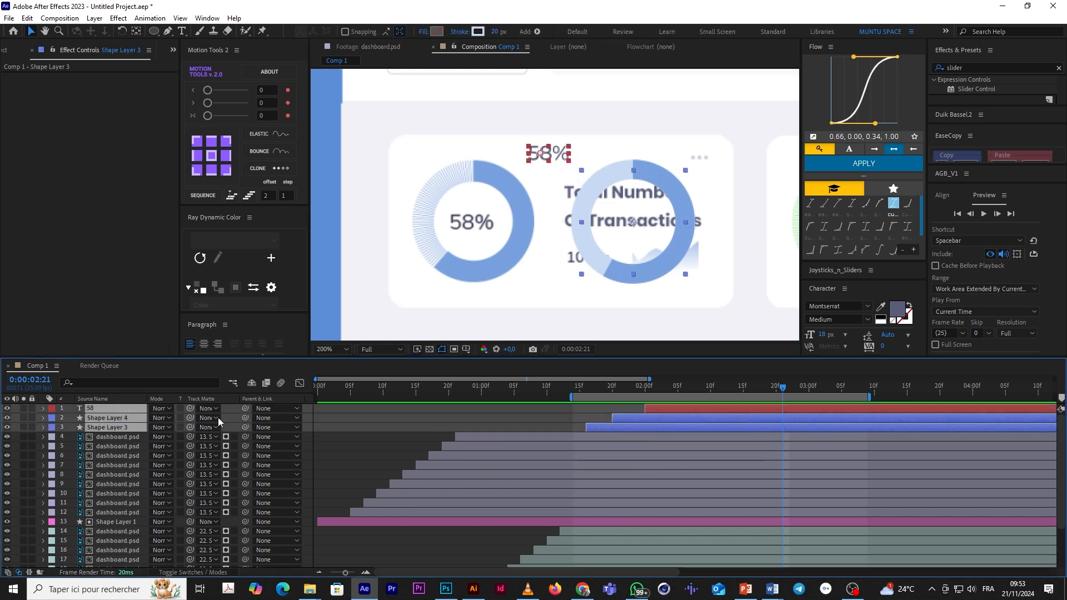
pyautogui.moveTo(125, 429); pyautogui.dragTo(478, 554)
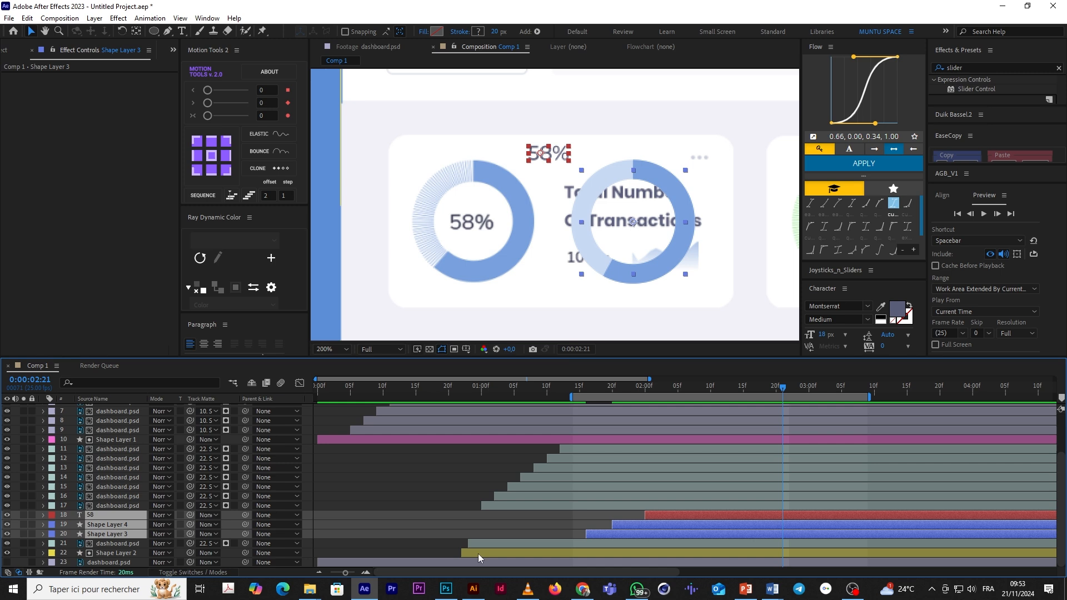
# Step: Move the percentage text and both ring layers up one place, directly above the Total Number Of Transactions card's dashboard.psd layer
pyautogui.click(519, 543)
pyautogui.click(617, 506)
pyautogui.click(637, 532)
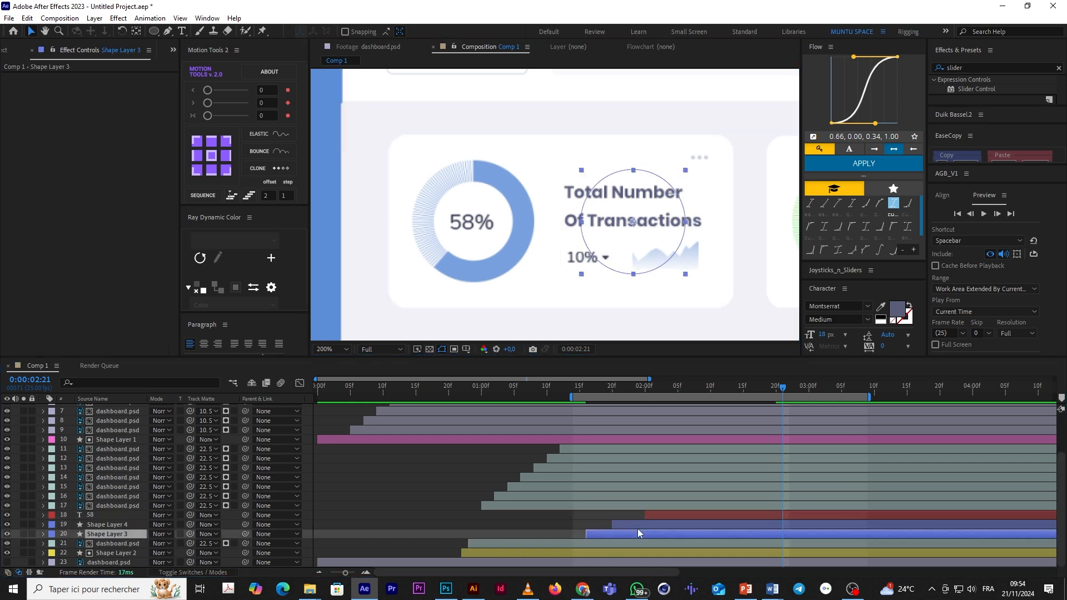
pyautogui.keyDown('shift'); pyautogui.click(662, 517); pyautogui.keyUp('shift')
pyautogui.moveTo(134, 507); pyautogui.dragTo(135, 499)
# Step: Shift the percentage text and both ring layers about 7 frames earlier in the timeline, and preview the new timing
pyautogui.moveTo(655, 512); pyautogui.dragTo(621, 512)
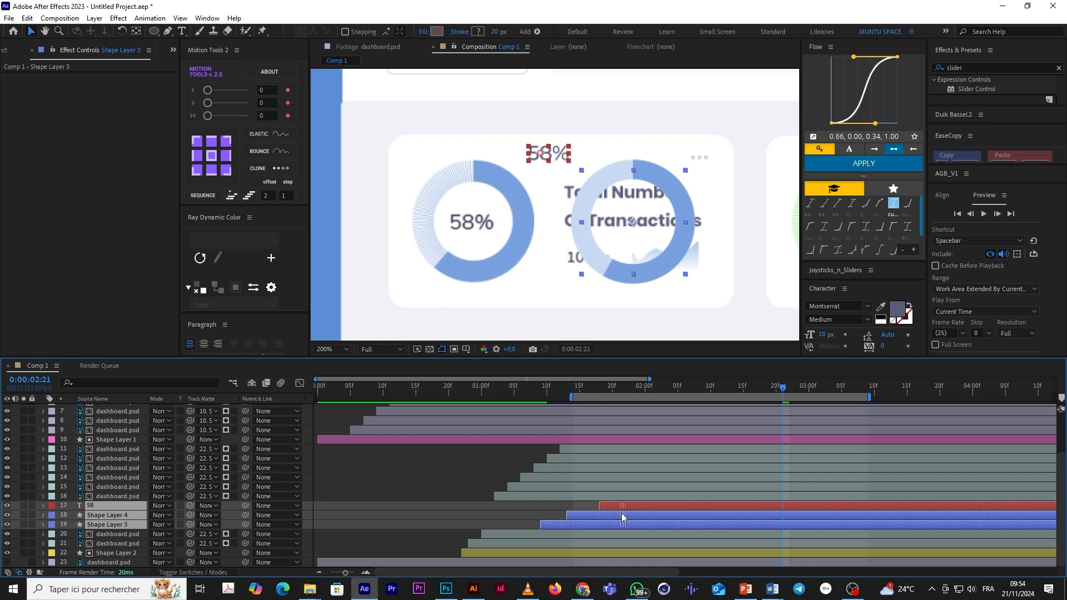
pyautogui.press('i')
pyautogui.press('space')
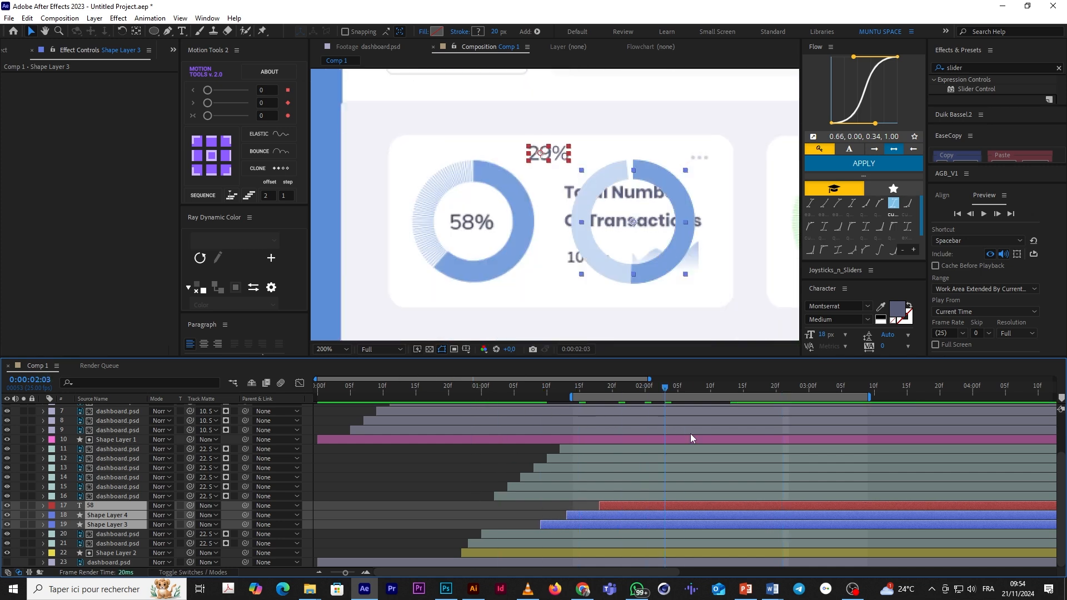
# Step: Place the animated percentage text at the centre of the duplicate ring chart
pyautogui.click(618, 505)
pyautogui.moveTo(549, 154); pyautogui.dragTo(635, 225)
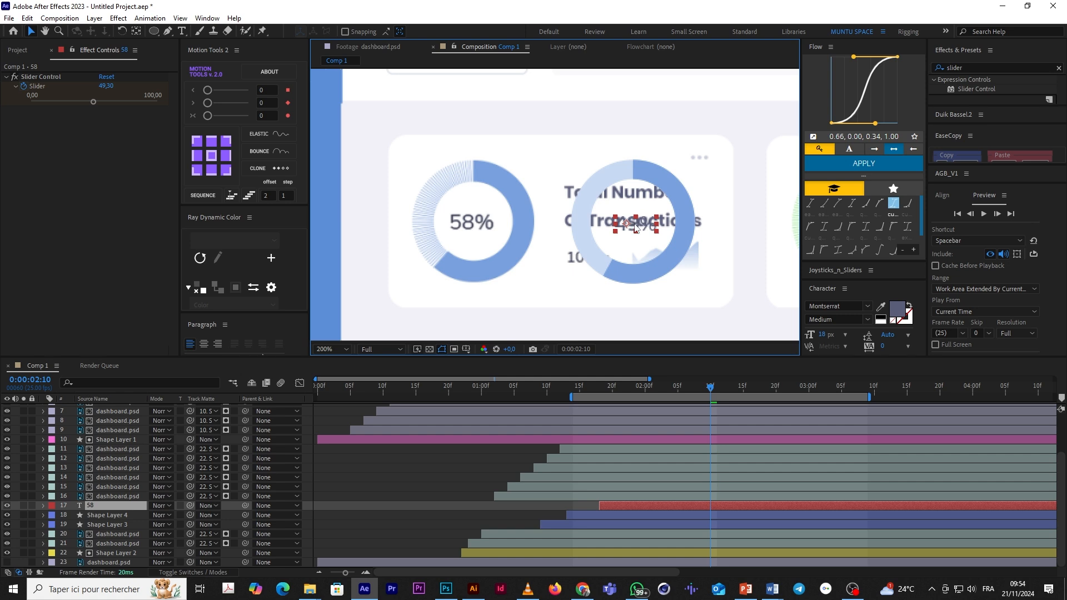
# Step: Parent both ring shape layers to the percentage text layer, and move the text with its rings over the card's original donut chart
pyautogui.click(601, 517)
pyautogui.keyDown('shift'); pyautogui.click(581, 524); pyautogui.keyUp('shift')
pyautogui.moveTo(244, 515); pyautogui.dragTo(99, 506)
pyautogui.click(98, 505)
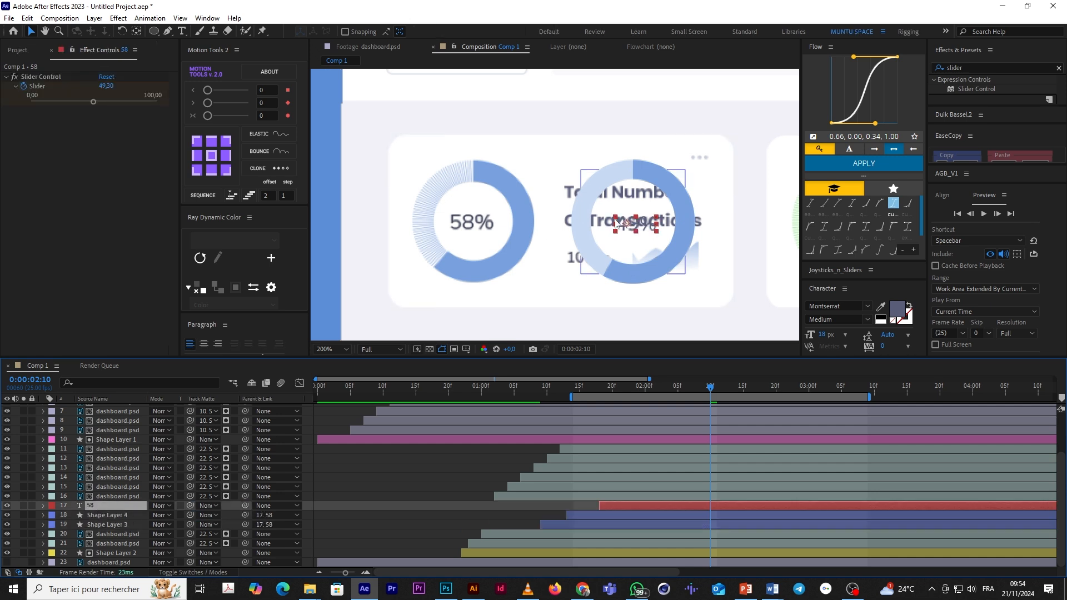
pyautogui.moveTo(627, 227); pyautogui.dragTo(467, 234)
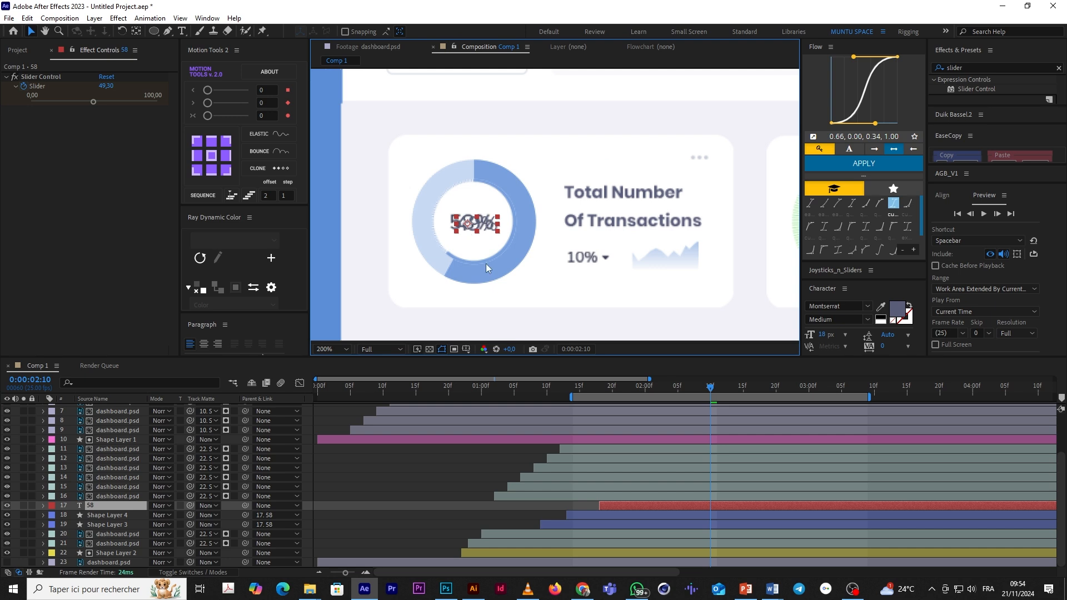
# Step: Check which layer holds the card, clear the layer selection and activate the Rectangle tool for a new shape
pyautogui.click(541, 534)
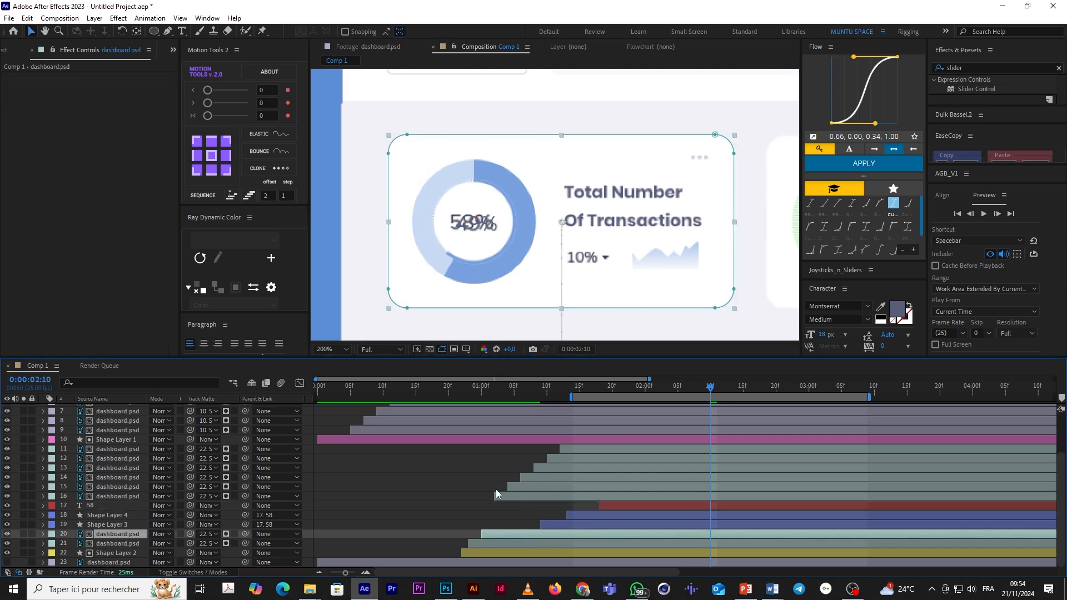
pyautogui.click(472, 504)
pyautogui.moveTo(154, 31); pyautogui.dragTo(192, 35)
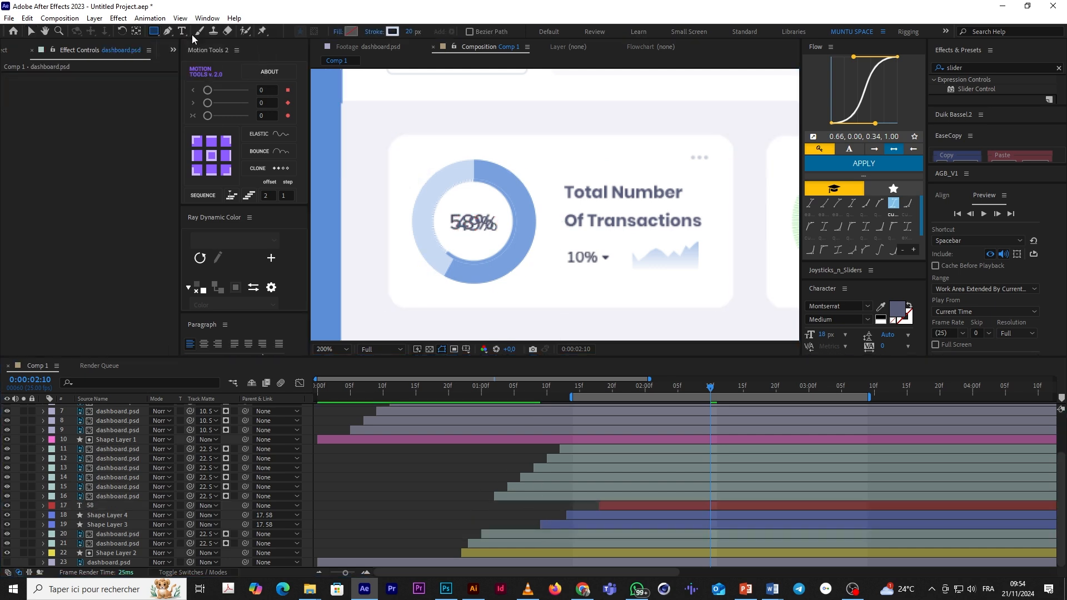
# Step: Set new shapes to have no stroke and sample the card's white as the fill colour
pyautogui.click(373, 31)
pyautogui.click(477, 262)
pyautogui.click(516, 326)
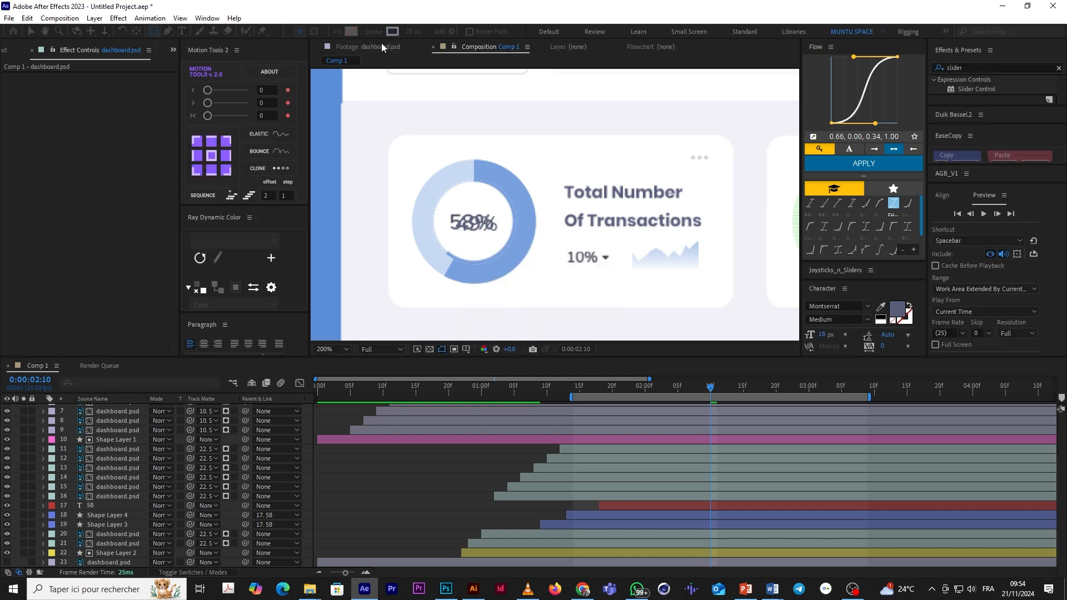
pyautogui.click(351, 31)
pyautogui.click(814, 404)
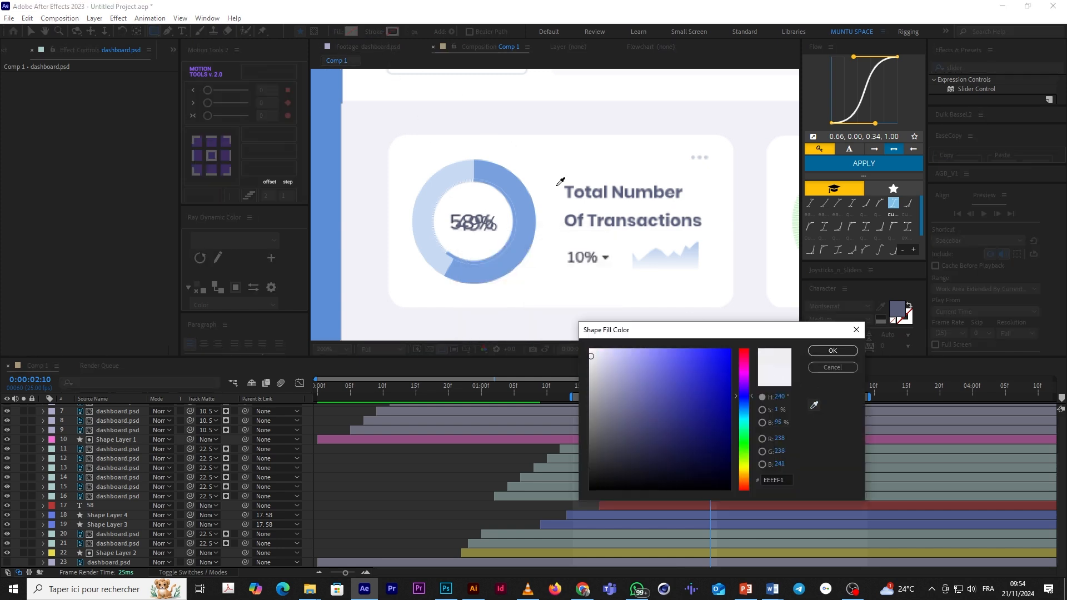
pyautogui.click(560, 185)
pyautogui.click(832, 351)
# Step: Cover the first card's ring with a white rectangle, with its layer directly below Shape Layer 3 and starting at 0:00:01:00
pyautogui.moveTo(420, 163)
pyautogui.mouseDown()
pyautogui.moveTo(482, 232)
pyautogui.moveTo(529, 262)
pyautogui.moveTo(542, 288)
pyautogui.mouseUp()
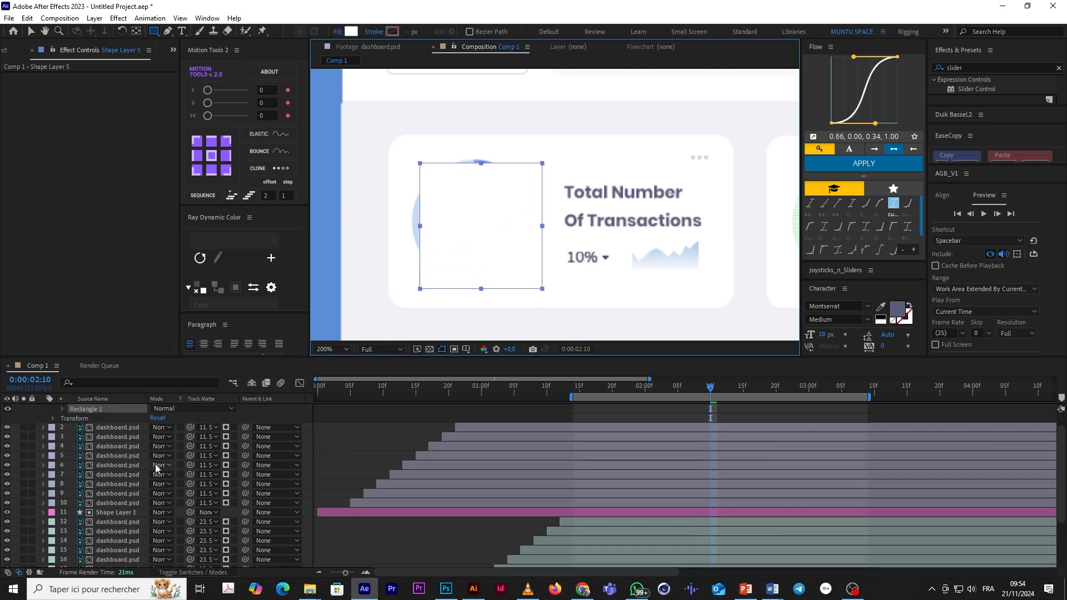
pyautogui.click(43, 408)
pyautogui.moveTo(82, 411); pyautogui.dragTo(119, 533)
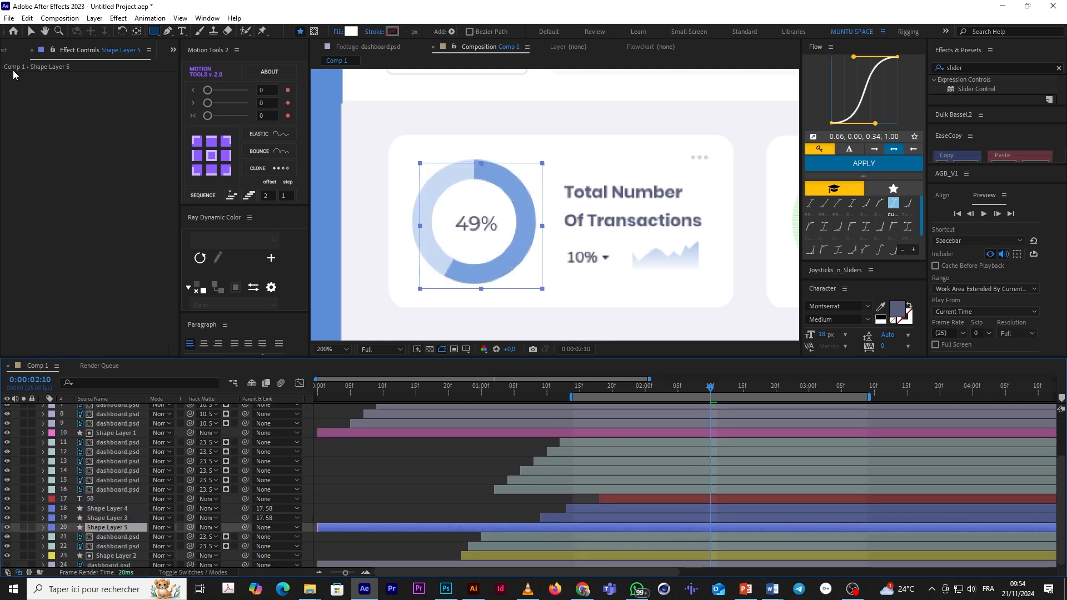
pyautogui.click(30, 31)
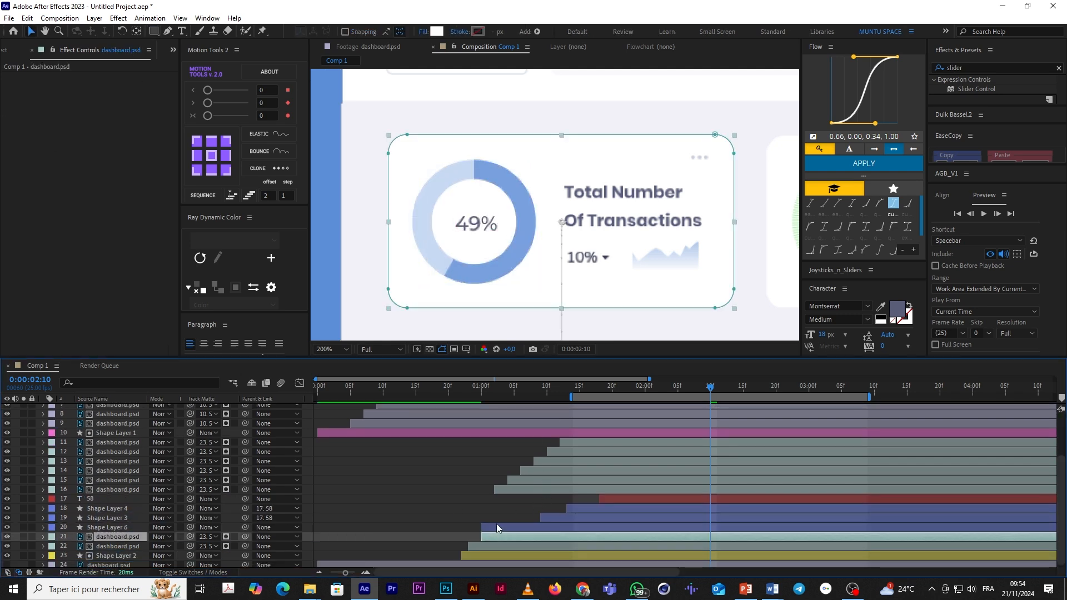
pyautogui.click(466, 493)
pyautogui.click(331, 350)
pyautogui.click(333, 360)
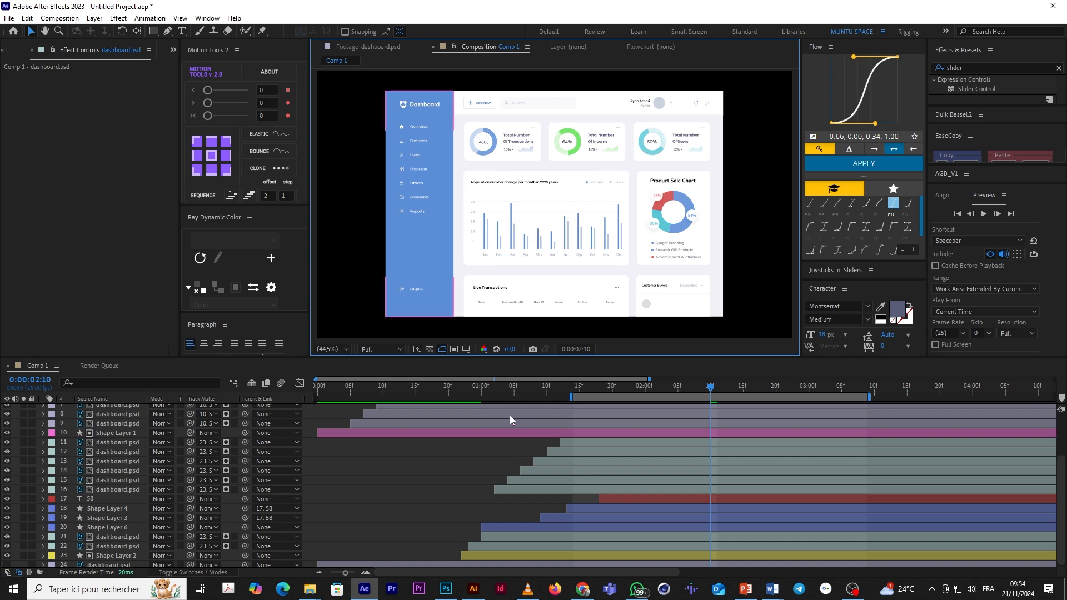
# Step: Parent Shape Layer 6 to the Total Number Of Transactions card's layer and scrub the timeline to check it
pyautogui.moveTo(492, 396); pyautogui.dragTo(672, 429)
pyautogui.click(535, 528)
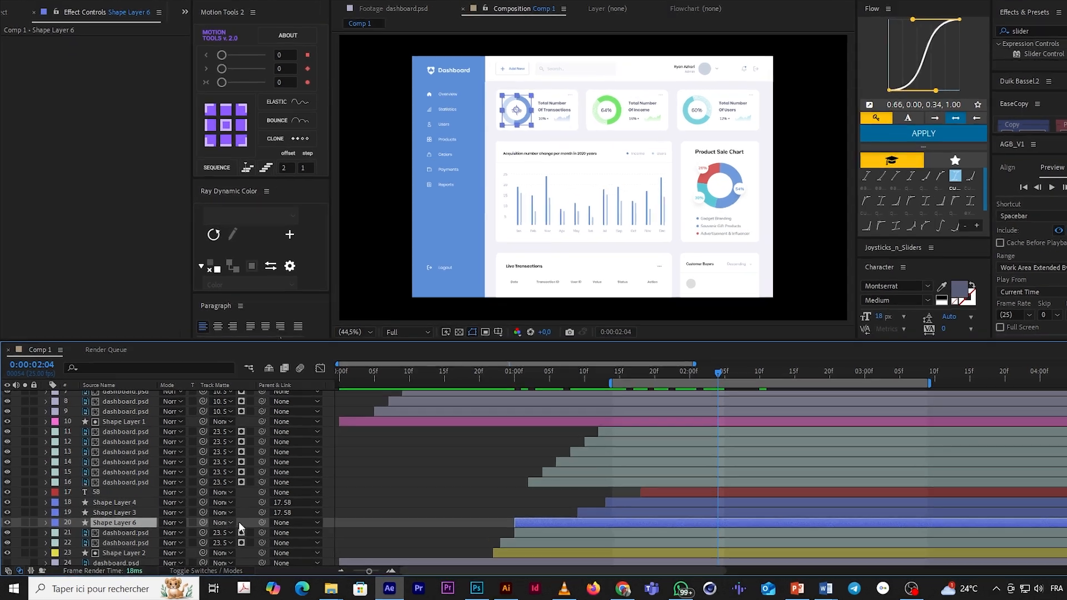
pyautogui.moveTo(262, 523); pyautogui.dragTo(150, 538)
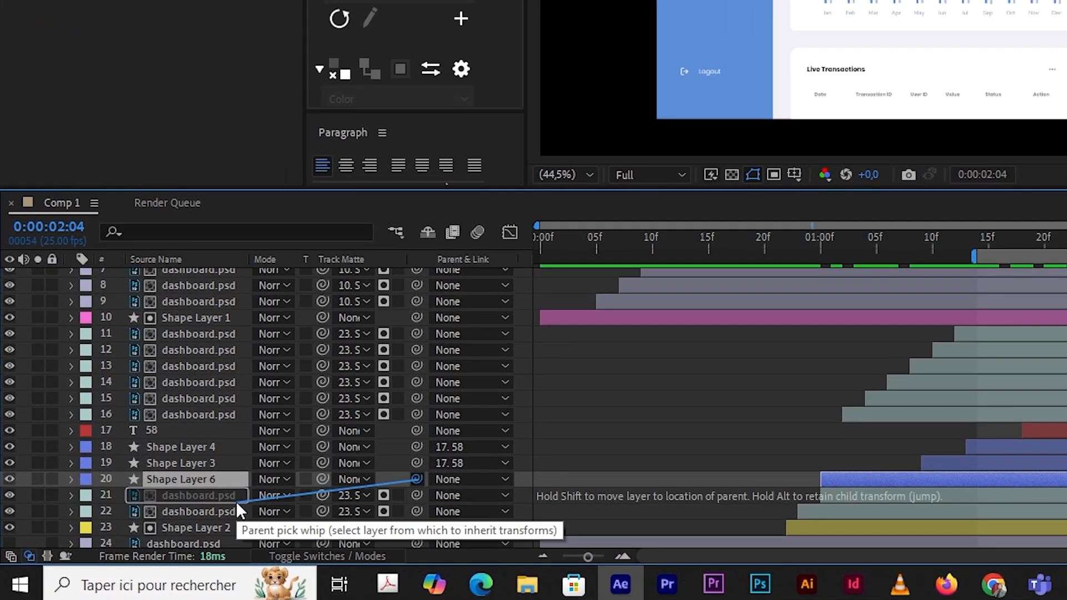
pyautogui.moveTo(235, 502); pyautogui.dragTo(235, 502)
pyautogui.moveTo(816, 262); pyautogui.dragTo(572, 440)
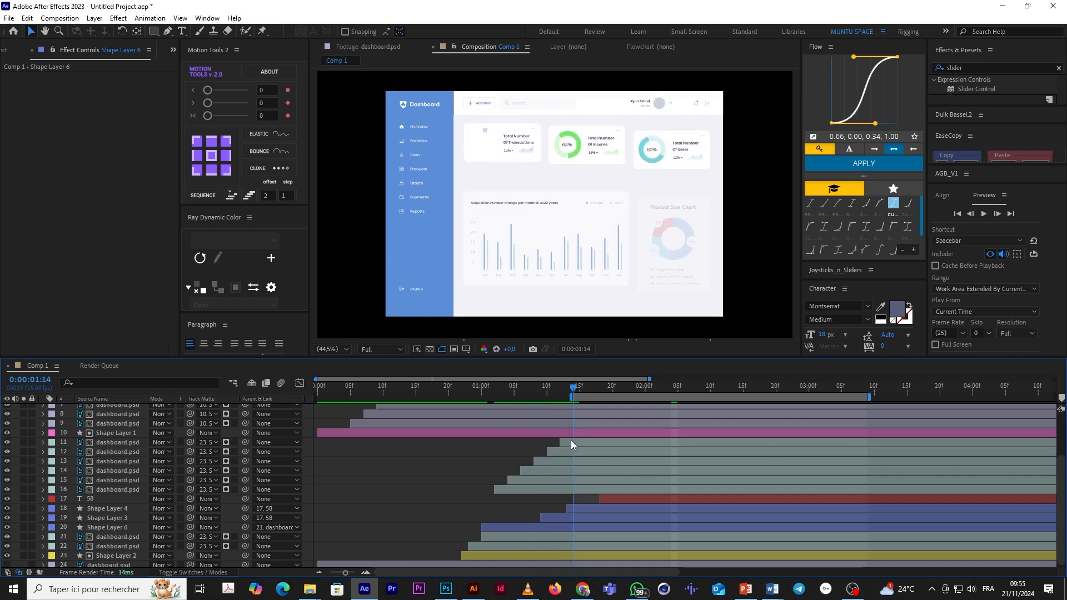
# Step: Reveal the first card layer's keyframes and copy its opacity keyframes onto Shape Layer 6 at 0:00:01:05
pyautogui.click(522, 536)
pyautogui.press('u')
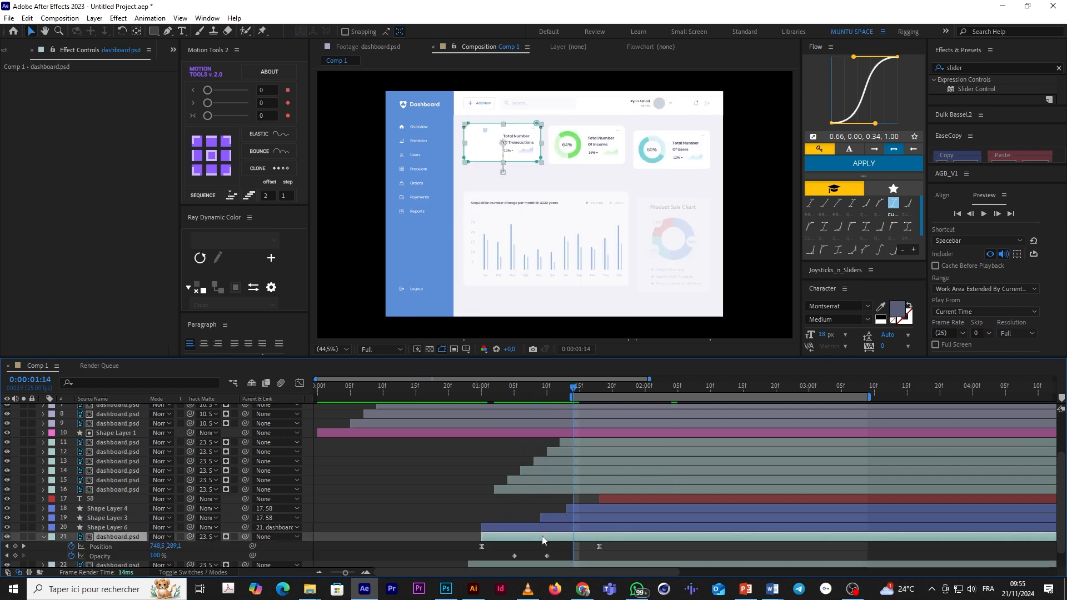
pyautogui.click(532, 528)
pyautogui.click(514, 395)
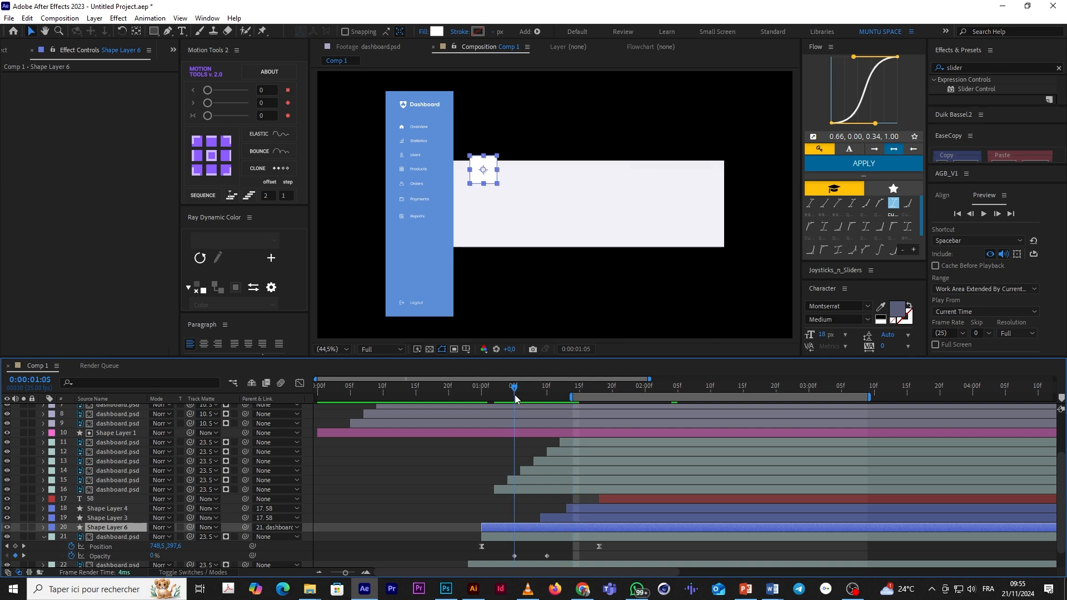
pyautogui.moveTo(553, 562); pyautogui.dragTo(502, 558)
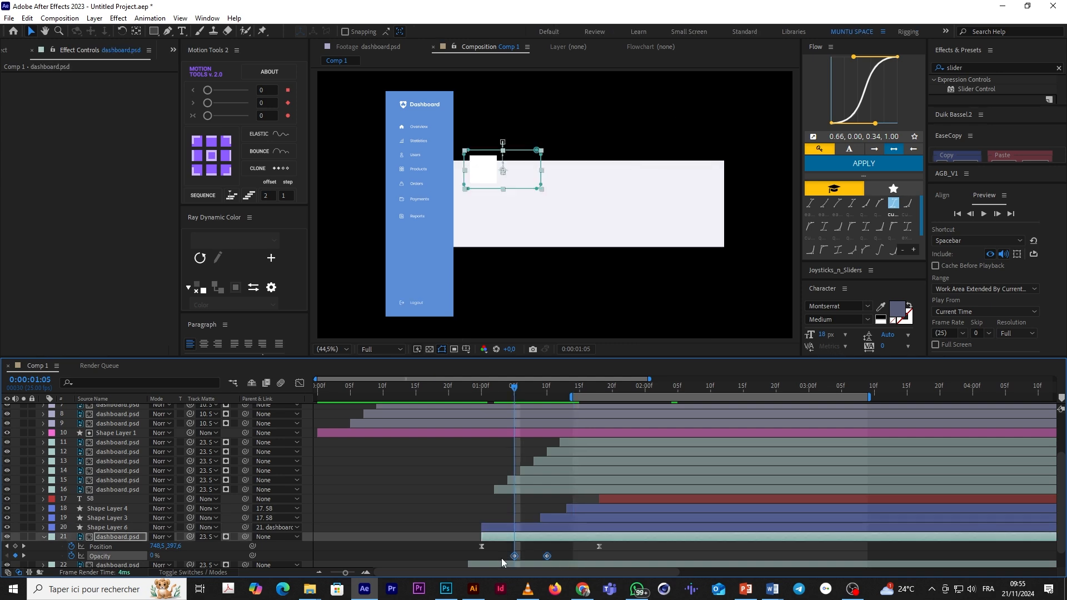
pyautogui.click(543, 528)
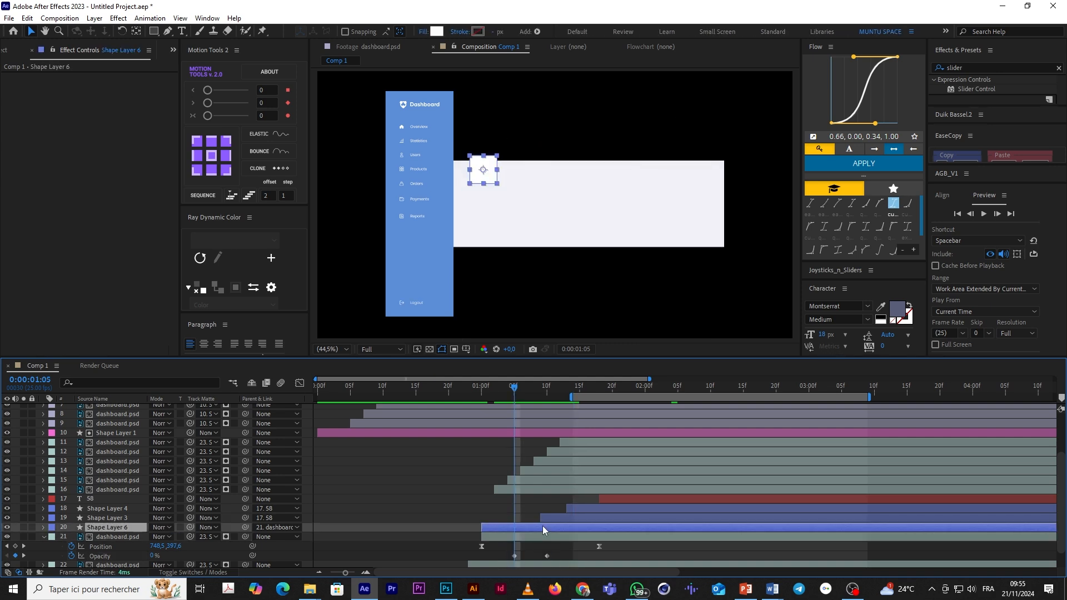
pyautogui.click(442, 516)
pyautogui.moveTo(514, 388); pyautogui.dragTo(606, 425)
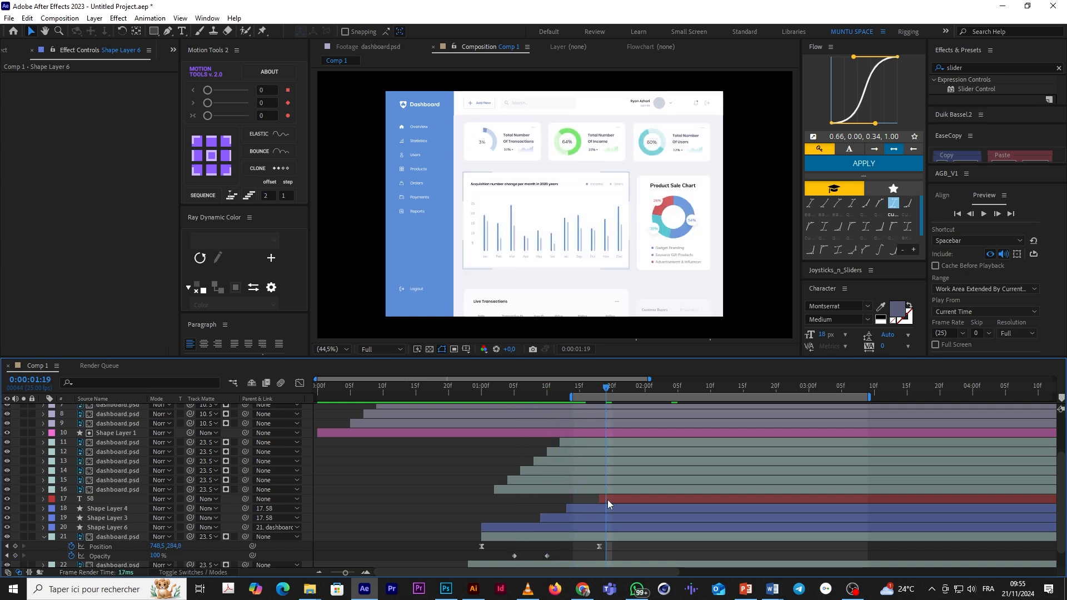
# Step: Shift the 58 text layer, Shape Layer 4 and Shape Layer 3 five frames earlier in the timeline
pyautogui.click(607, 501)
pyautogui.keyDown('shift'); pyautogui.click(580, 511); pyautogui.keyUp('shift')
pyautogui.keyDown('shift'); pyautogui.click(573, 524); pyautogui.keyUp('shift')
pyautogui.moveTo(584, 518); pyautogui.dragTo(551, 517)
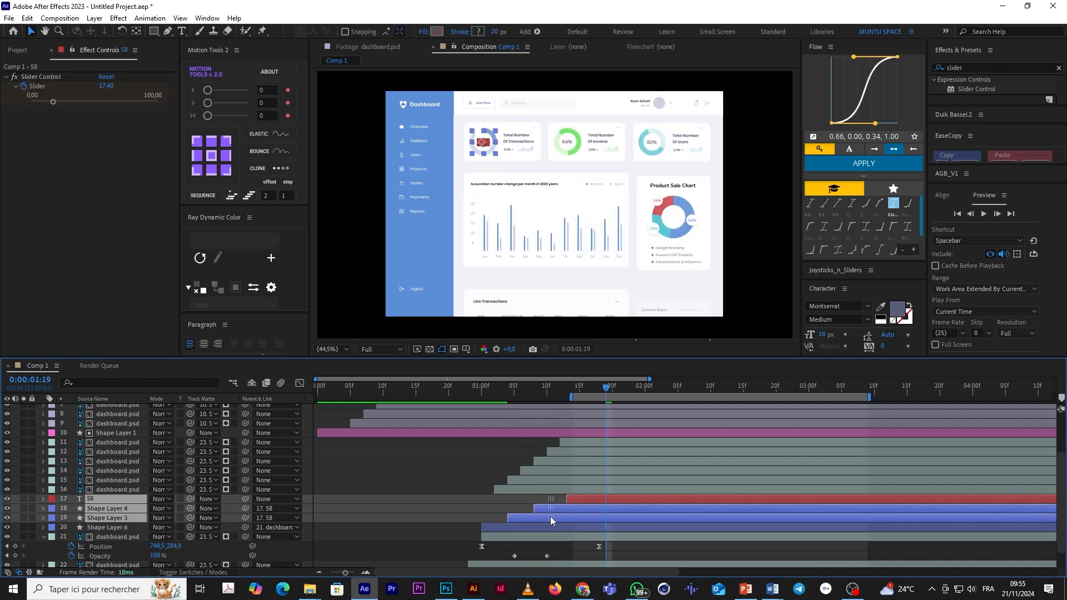
pyautogui.click(451, 515)
# Step: Parent the 58 text layer to the first card's layer and preview the animation from 0:00:00:20
pyautogui.click(572, 500)
pyautogui.moveTo(607, 395); pyautogui.dragTo(672, 395)
pyautogui.moveTo(249, 504); pyautogui.dragTo(149, 537)
pyautogui.click(488, 395)
pyautogui.moveTo(498, 404); pyautogui.dragTo(449, 448)
pyautogui.press('space')
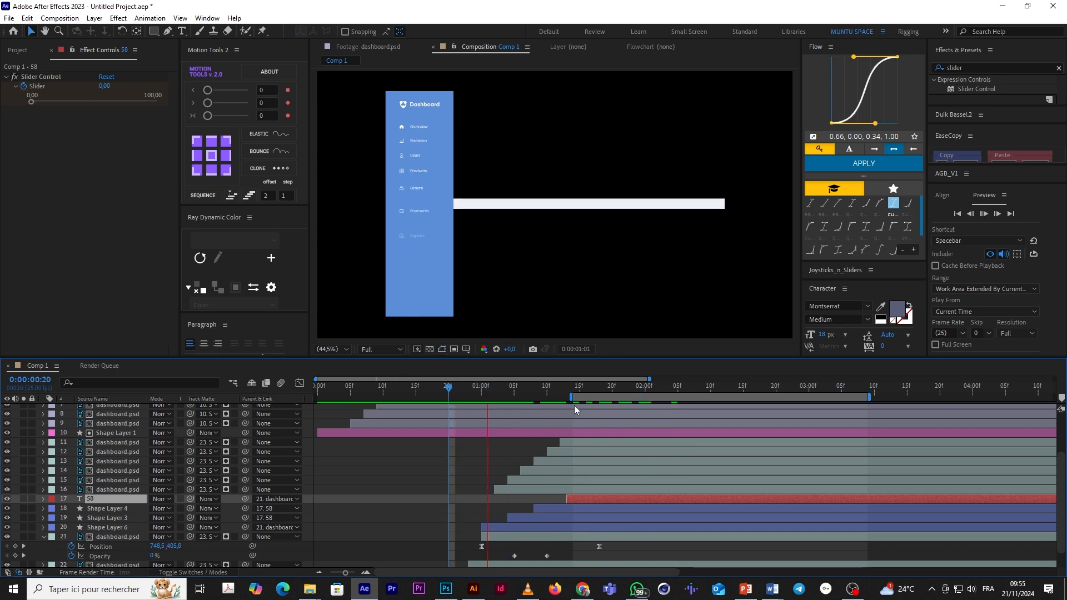
pyautogui.press('space')
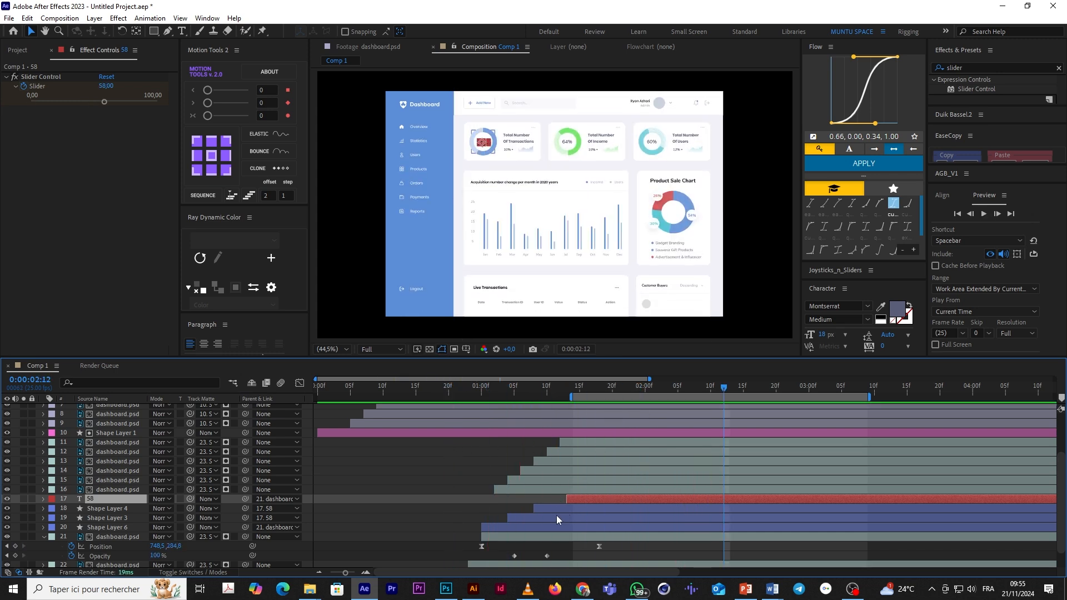
# Step: Shift the 58 text layer, Shape Layer 4 and Shape Layer 3 another three frames earlier and preview the timing
pyautogui.keyDown('shift'); pyautogui.click(549, 518); pyautogui.keyUp('shift')
pyautogui.moveTo(571, 518); pyautogui.dragTo(549, 518)
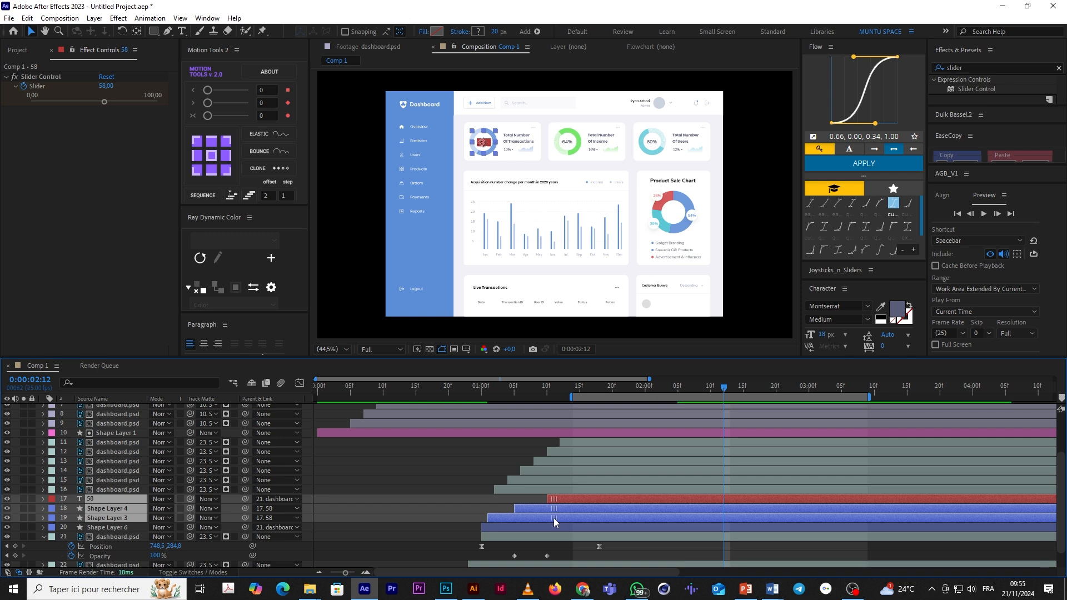
pyautogui.click(461, 387)
pyautogui.press('space')
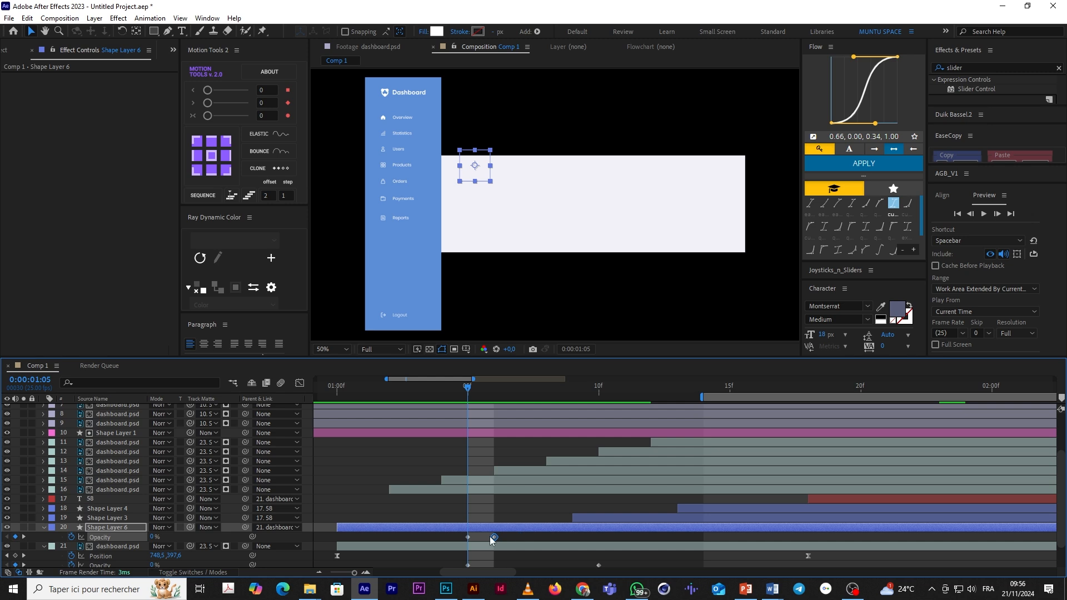
# Step: Preview the animation from 0:00:00:24 and extend the end of the work area to just past four seconds
pyautogui.moveTo(468, 388); pyautogui.dragTo(645, 416)
pyautogui.scroll(-3, 644, 415)
pyautogui.click(491, 387)
pyautogui.press('space')
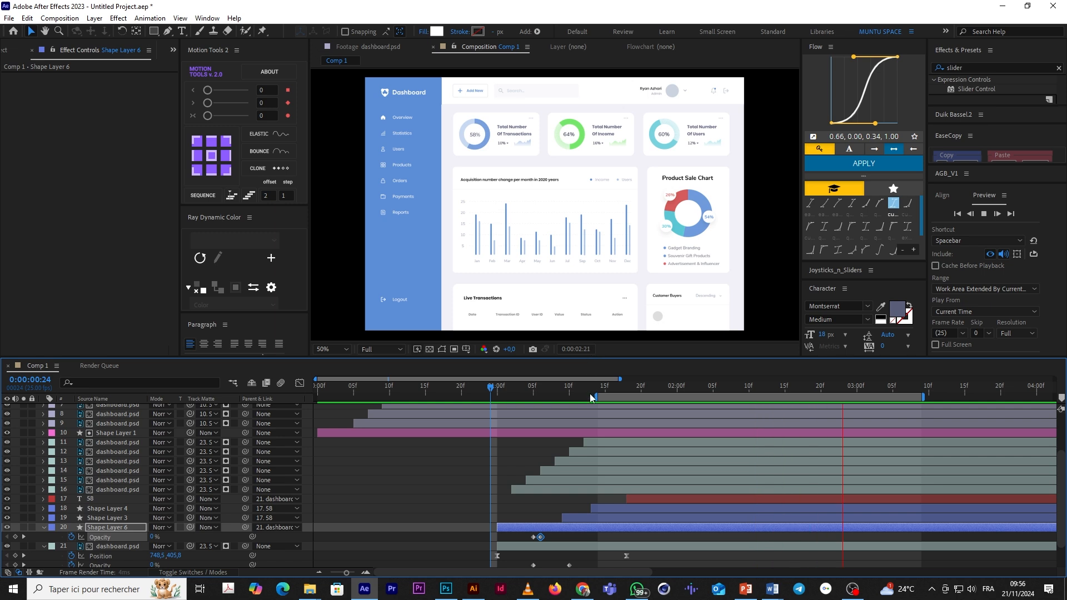
pyautogui.scroll(-2, 629, 454)
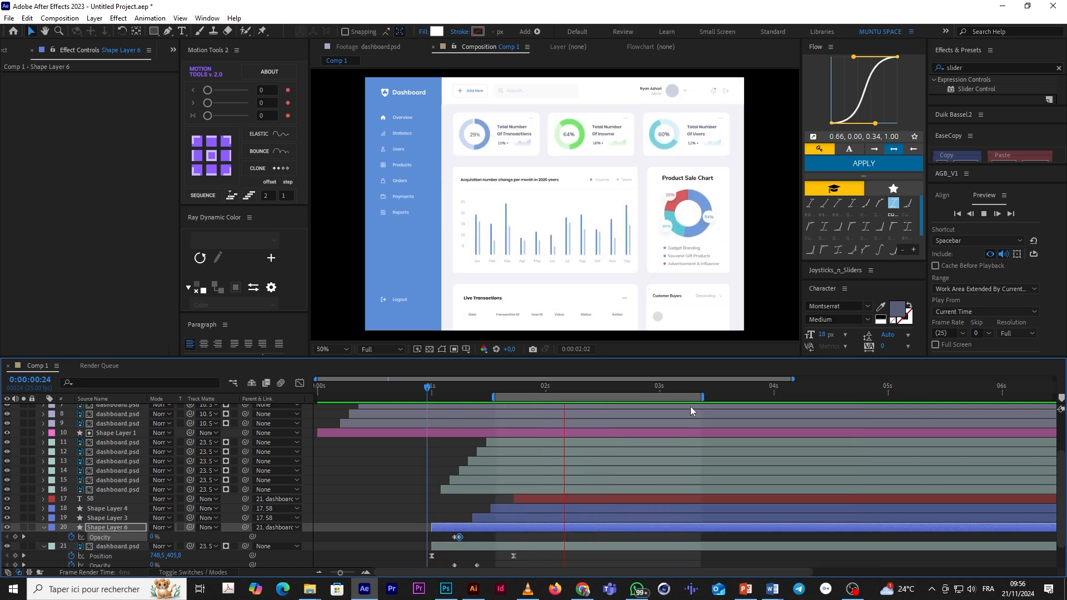
pyautogui.press('space')
pyautogui.moveTo(705, 398); pyautogui.dragTo(784, 398)
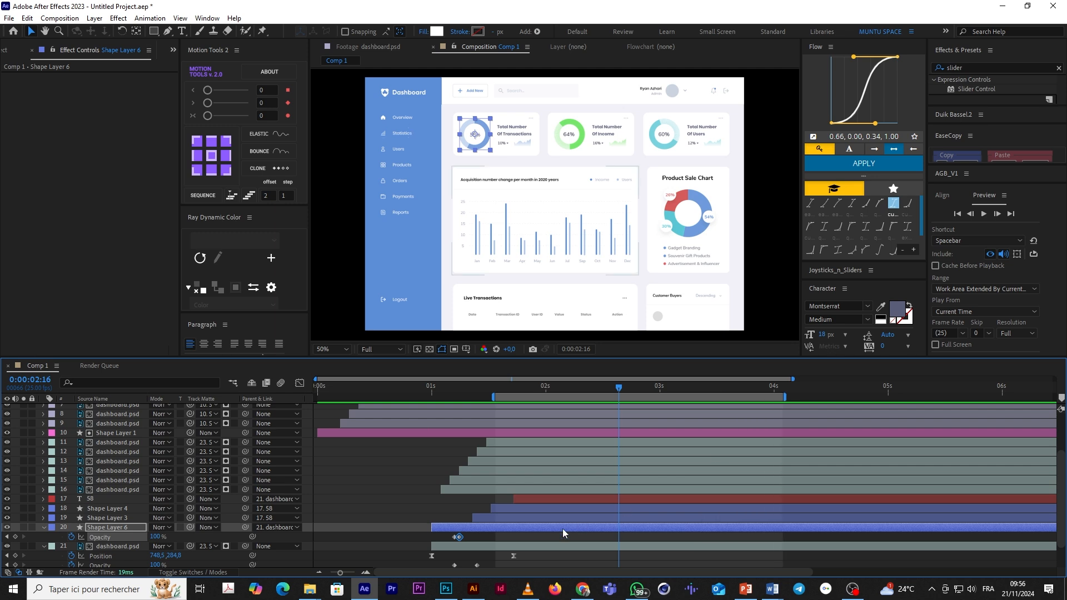
# Step: Duplicate the 58 text layer and Shape Layers 4, 3 and 6, and stack the copies above the second card's layer
pyautogui.keyDown('shift'); pyautogui.click(516, 521); pyautogui.keyUp('shift')
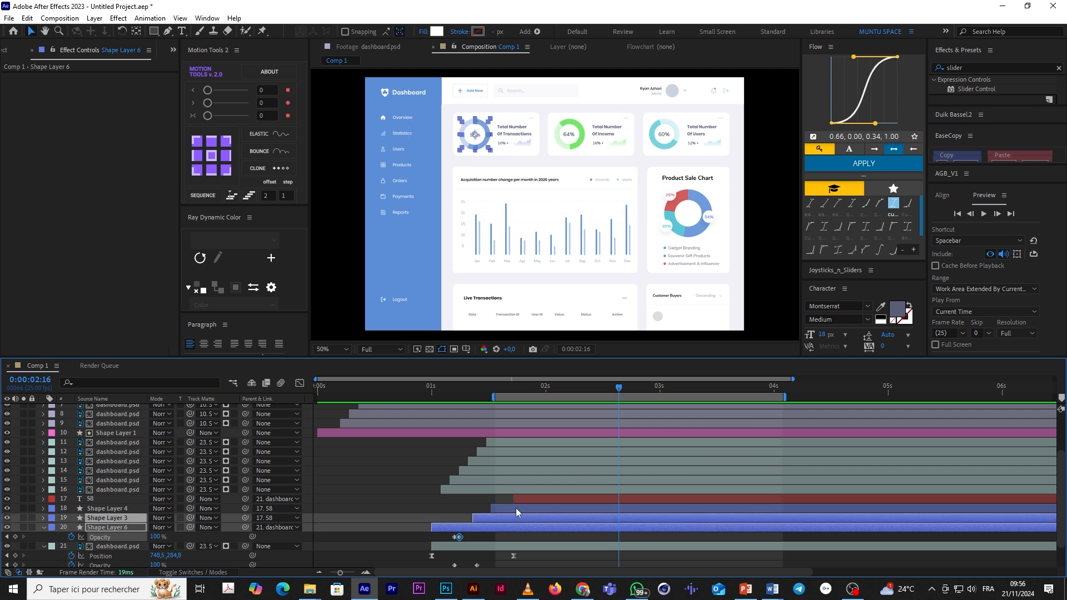
pyautogui.click(486, 497)
pyautogui.click(571, 144)
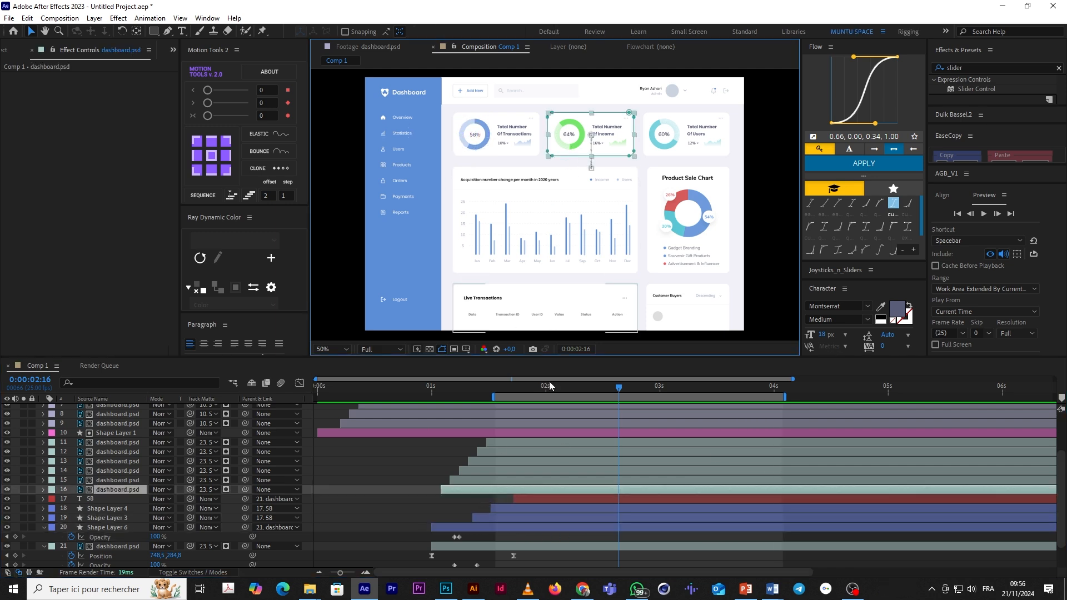
pyautogui.click(535, 501)
pyautogui.keyDown('shift'); pyautogui.click(498, 528); pyautogui.keyUp('shift')
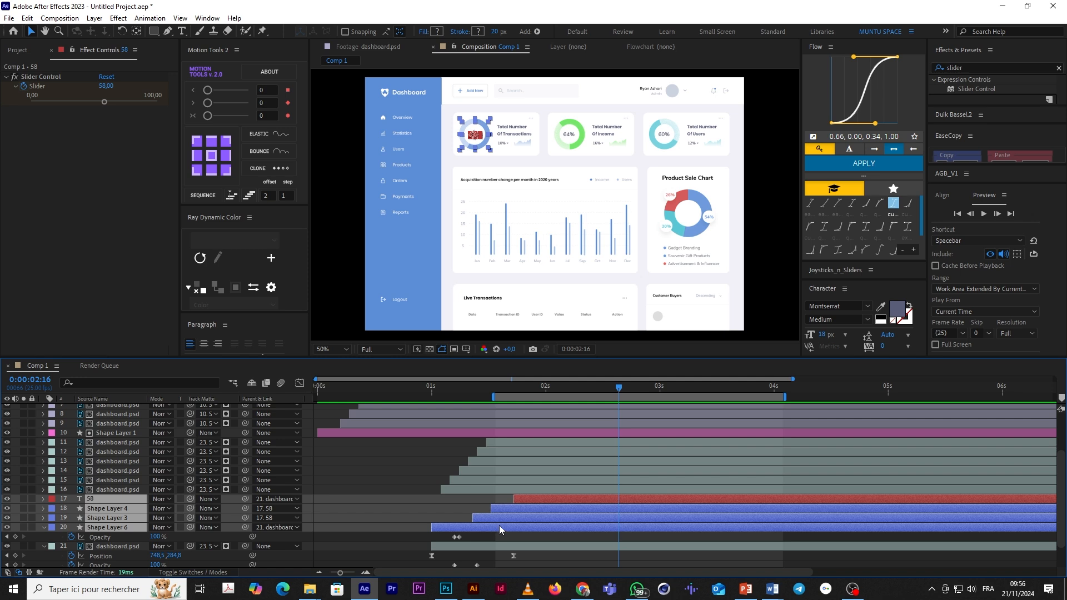
pyautogui.hotkey('ctrl', 'd')
pyautogui.moveTo(112, 501); pyautogui.dragTo(119, 484)
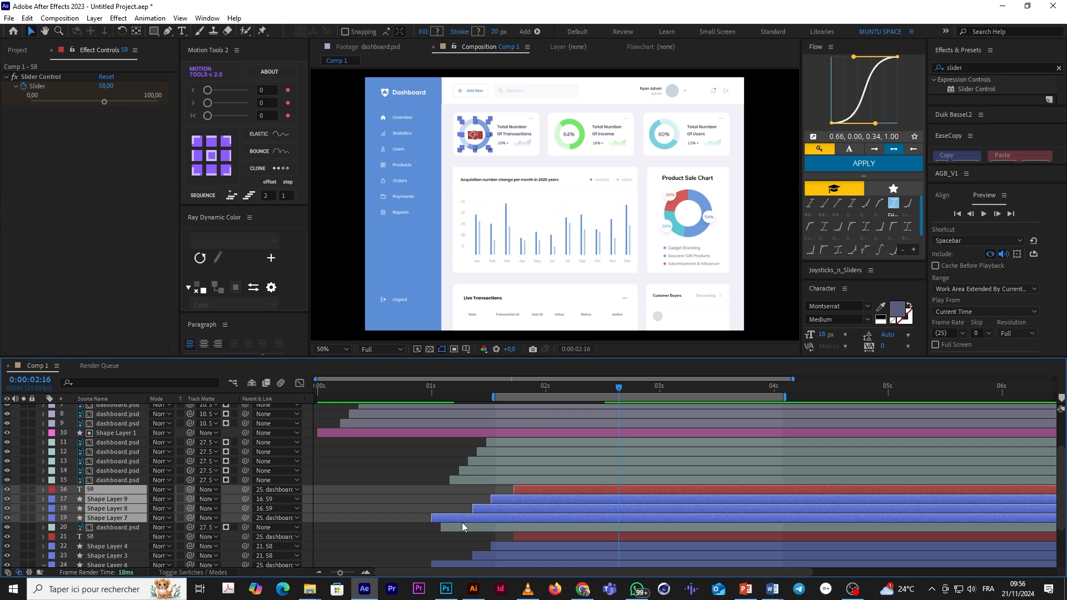
# Step: Shift the four duplicated layers two frames later to start together with the second card's layer
pyautogui.scroll(-1, 462, 522)
pyautogui.click(425, 498)
pyautogui.click(466, 491)
pyautogui.keyDown('shift'); pyautogui.click(535, 464); pyautogui.keyUp('shift')
pyautogui.moveTo(489, 492)
pyautogui.mouseDown()
pyautogui.moveTo(526, 495)
pyautogui.moveTo(500, 496)
pyautogui.mouseUp()
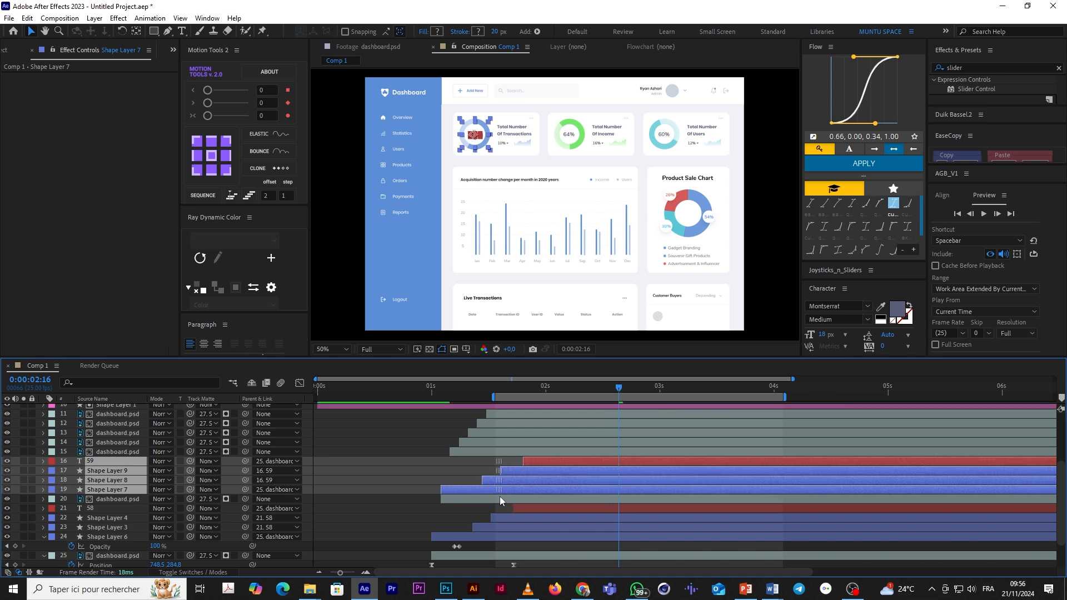
# Step: Move the duplicated ring, text and cover layers onto the ring of the Total Number Of Income card
pyautogui.click(461, 474)
pyautogui.click(468, 498)
pyautogui.click(467, 489)
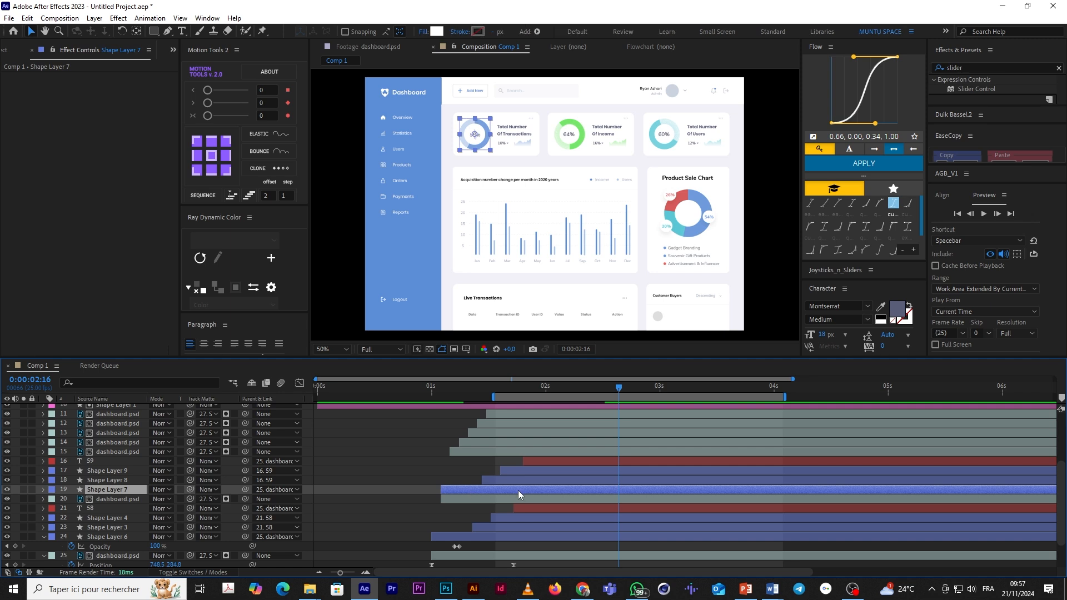
pyautogui.keyDown('shift'); pyautogui.click(543, 461); pyautogui.keyUp('shift')
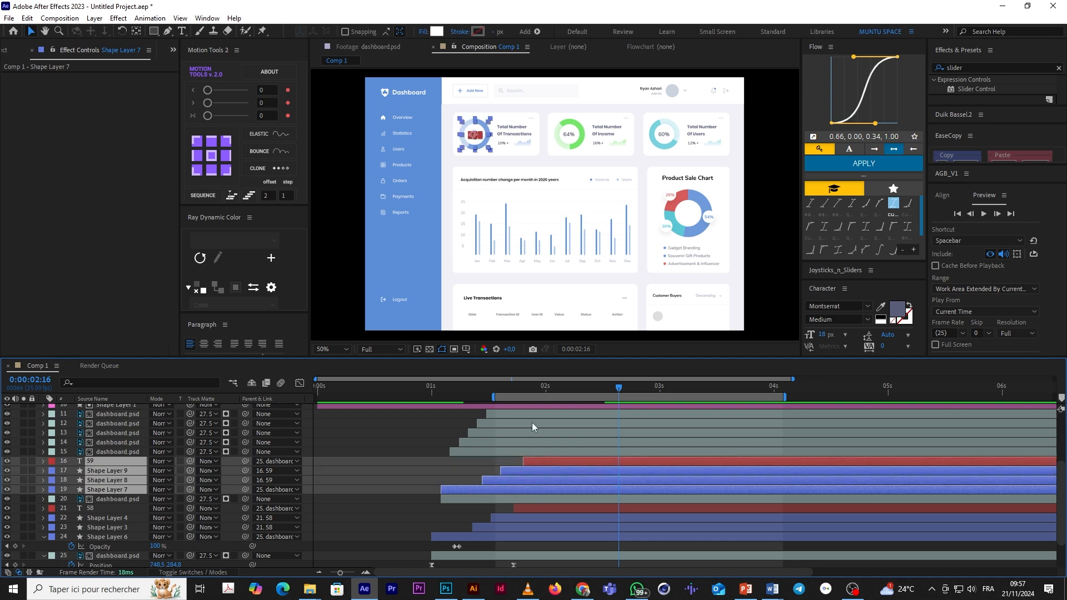
pyautogui.moveTo(478, 139); pyautogui.dragTo(569, 143)
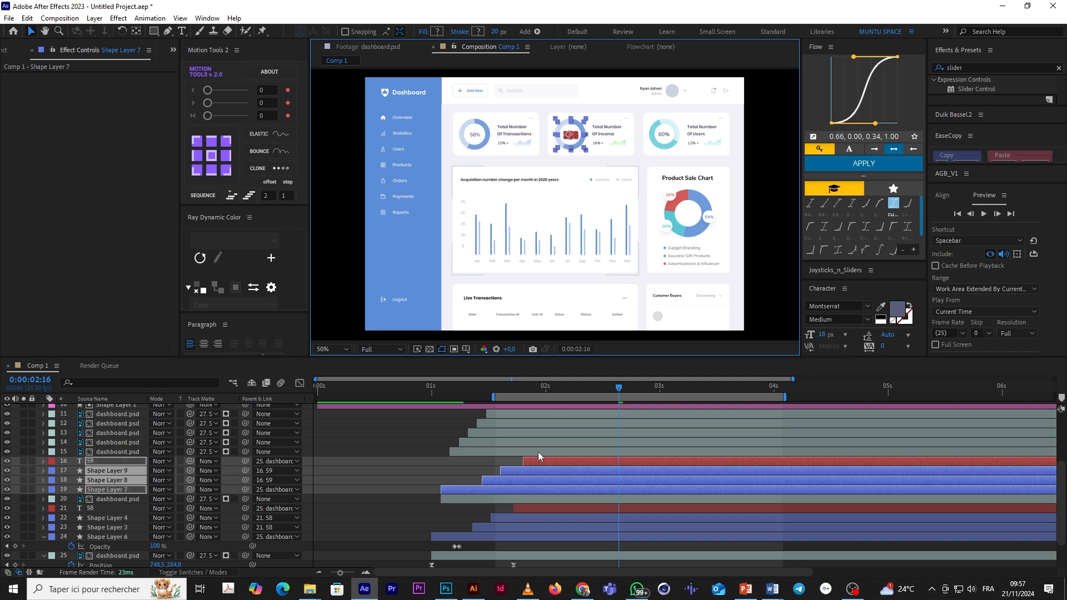
# Step: Change the parent of Shape Layer 7 to the 58 text layer
pyautogui.click(429, 473)
pyautogui.click(446, 490)
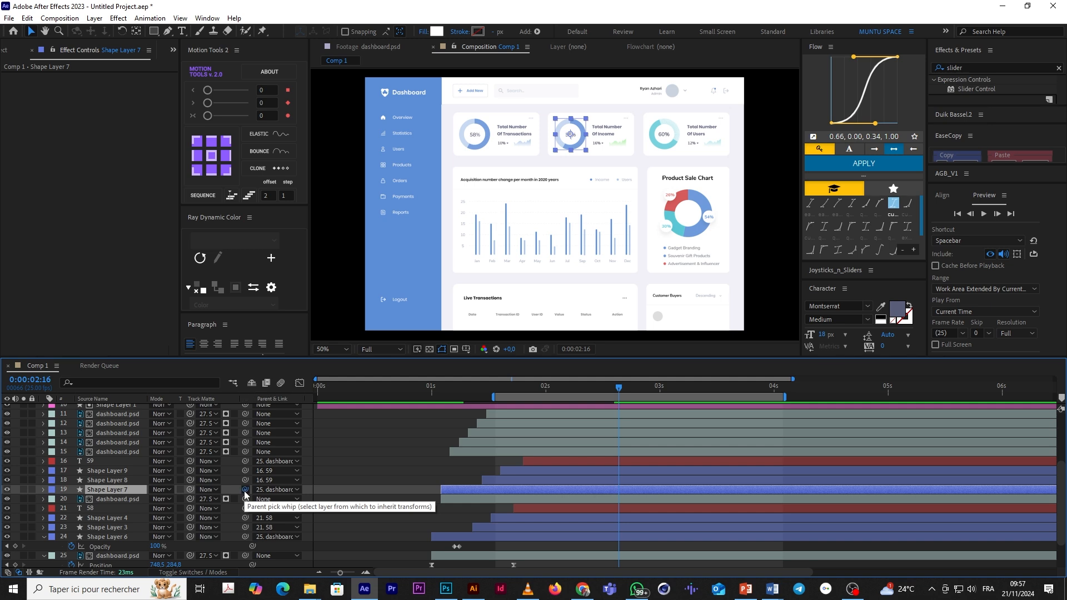
pyautogui.scroll(2, 610, 213)
pyautogui.scroll(-1, 610, 212)
pyautogui.moveTo(610, 213); pyautogui.dragTo(610, 276)
pyautogui.press('v')
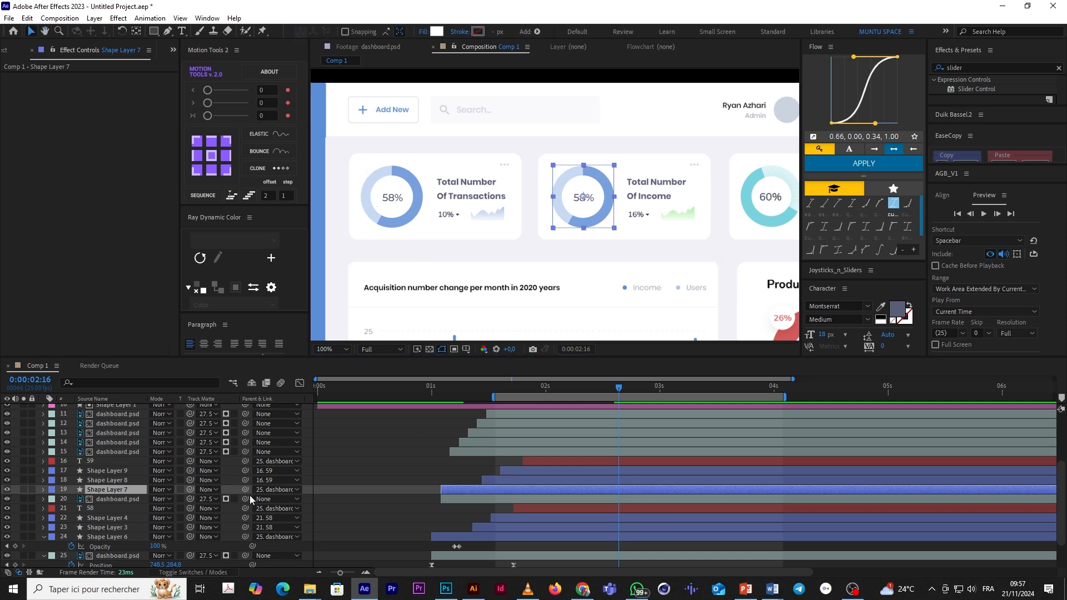
pyautogui.moveTo(246, 489); pyautogui.dragTo(135, 505)
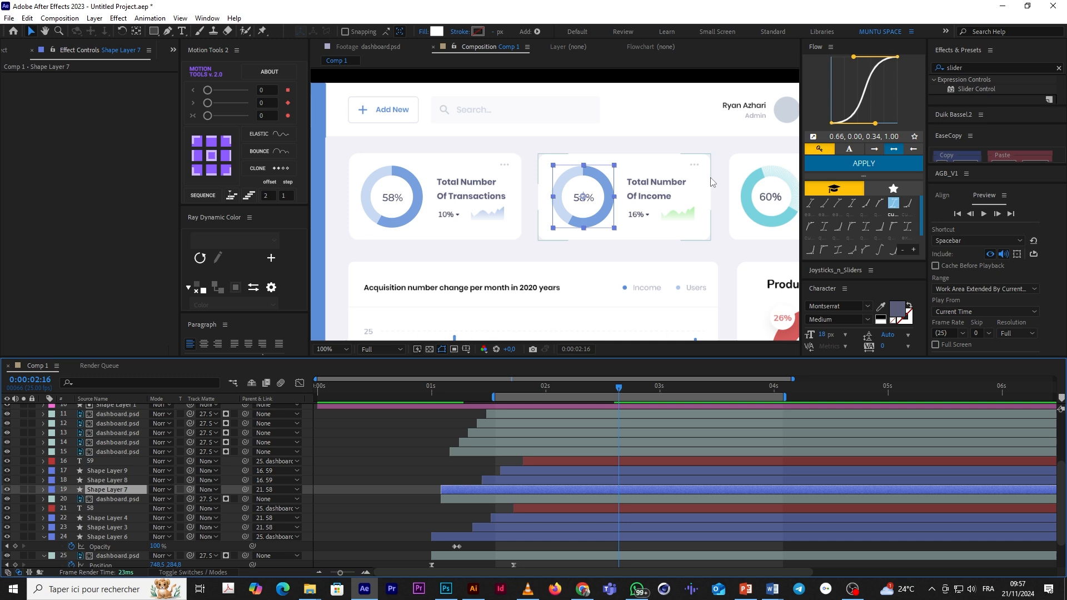
# Step: Parent the 59 text layer to the Total Number Of Income card's layer
pyautogui.click(652, 162)
pyautogui.click(546, 461)
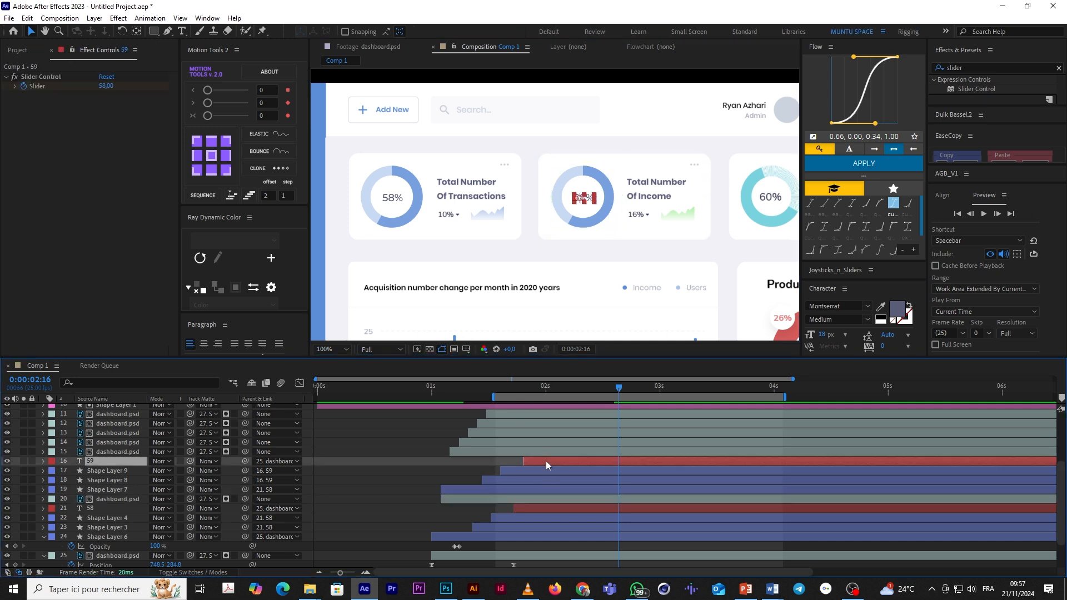
pyautogui.moveTo(245, 462); pyautogui.dragTo(122, 501)
pyautogui.click(438, 453)
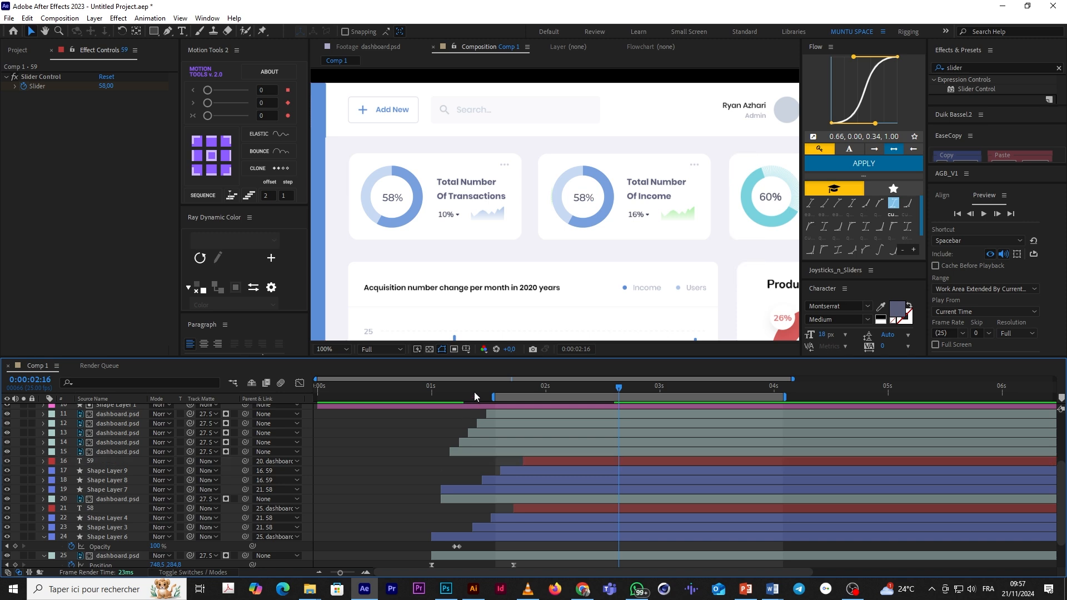
# Step: Parent Shape Layer 7 to the Total Number Of Income card's layer and preview the animation
pyautogui.moveTo(245, 490); pyautogui.dragTo(128, 503)
pyautogui.moveTo(457, 392); pyautogui.dragTo(415, 435)
pyautogui.press('space')
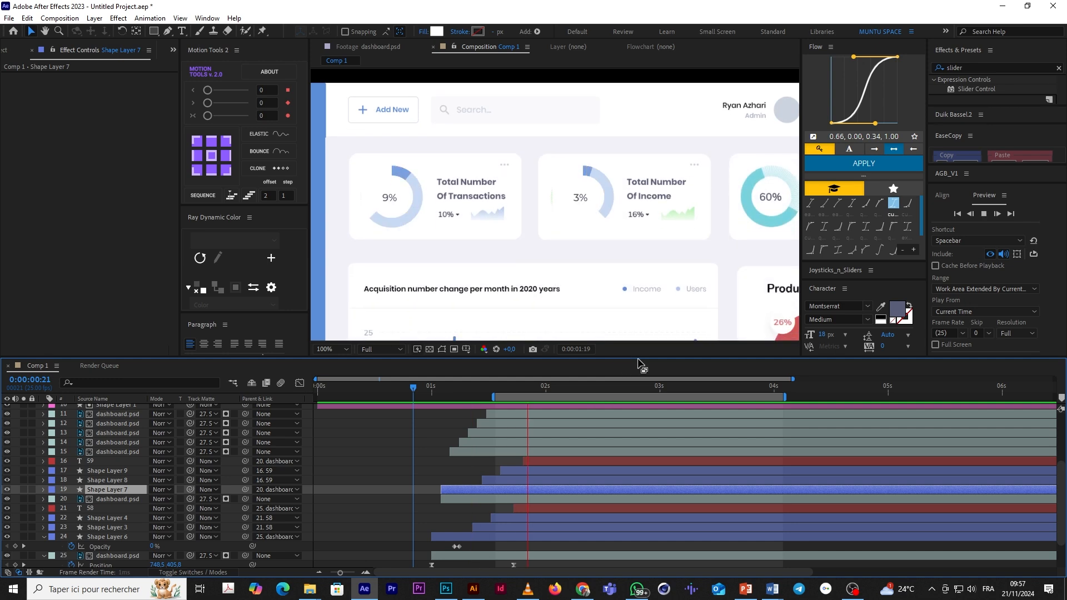
pyautogui.press('space')
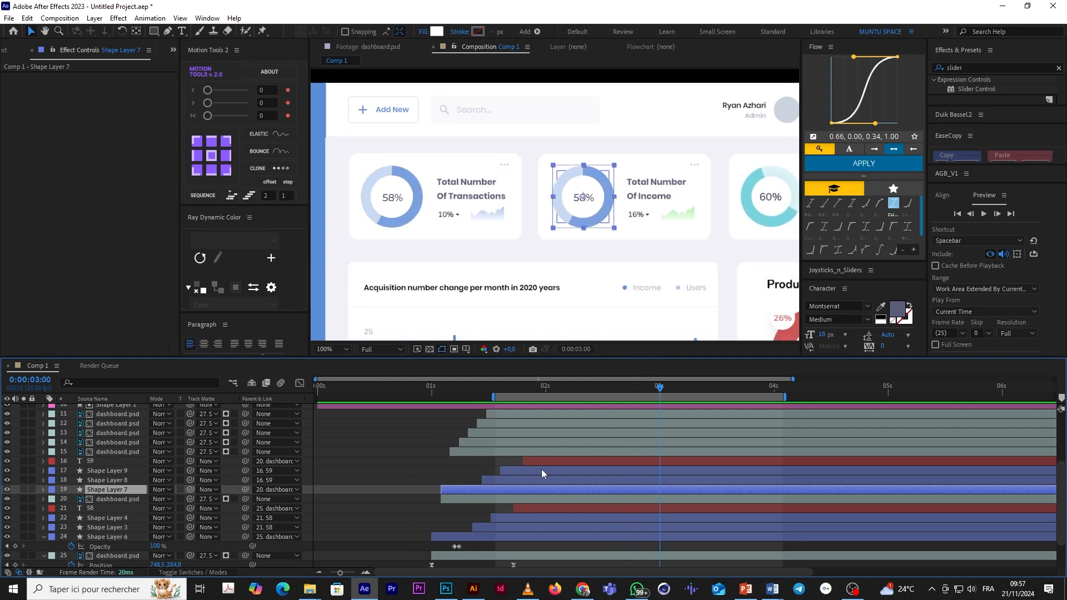
# Step: Hide Shape Layers 7, 8 and 9 and sample the dark green of the income card's static ring
pyautogui.click(535, 480)
pyautogui.keyDown('shift'); pyautogui.click(543, 470); pyautogui.keyUp('shift')
pyautogui.hotkey('ctrl', 'z')
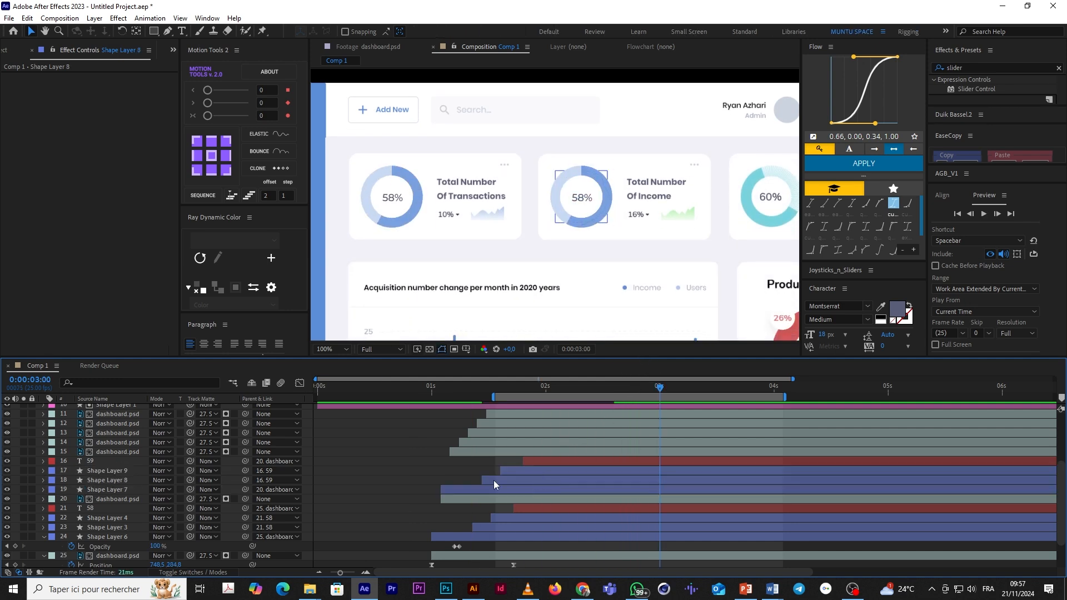
pyautogui.click(542, 462)
pyautogui.moveTo(7, 470); pyautogui.dragTo(8, 490)
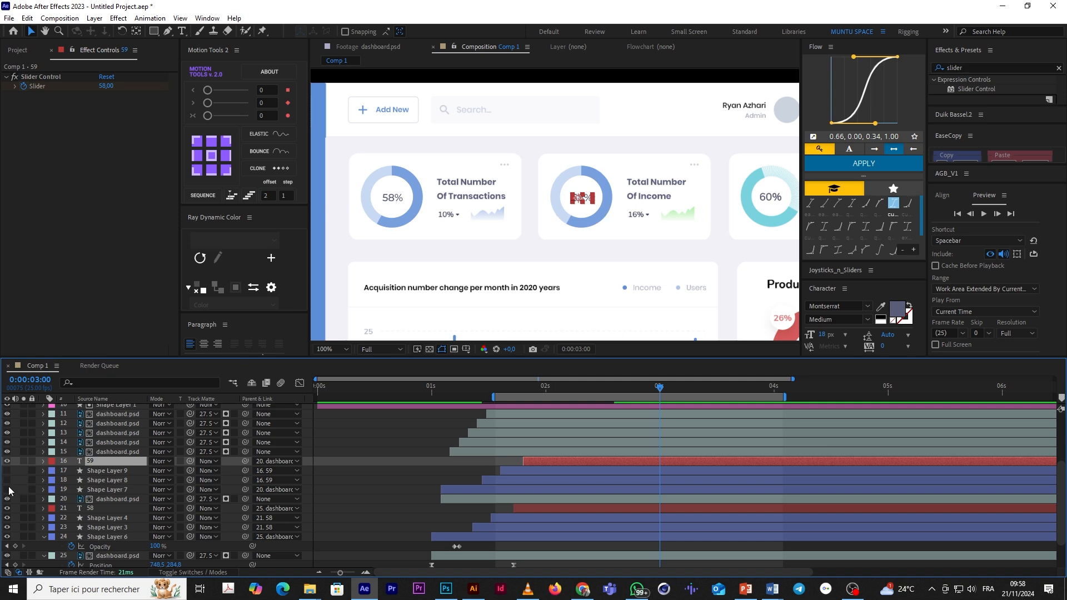
pyautogui.click(882, 306)
pyautogui.click(601, 181)
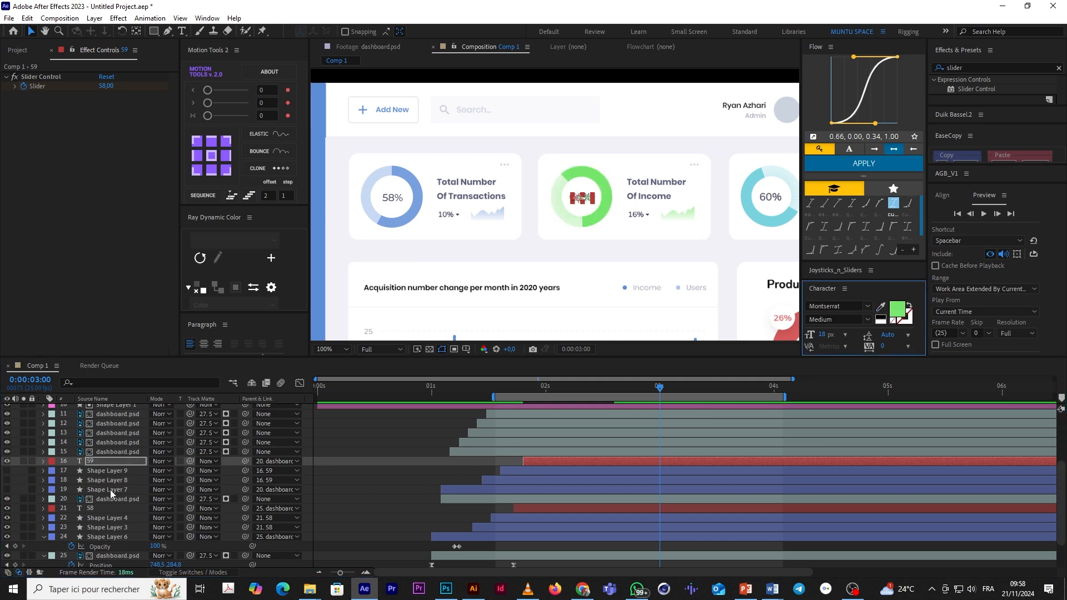
# Step: Show Shape Layer 9 again and set its stroke colour to the sampled green 75E76B
pyautogui.click(8, 471)
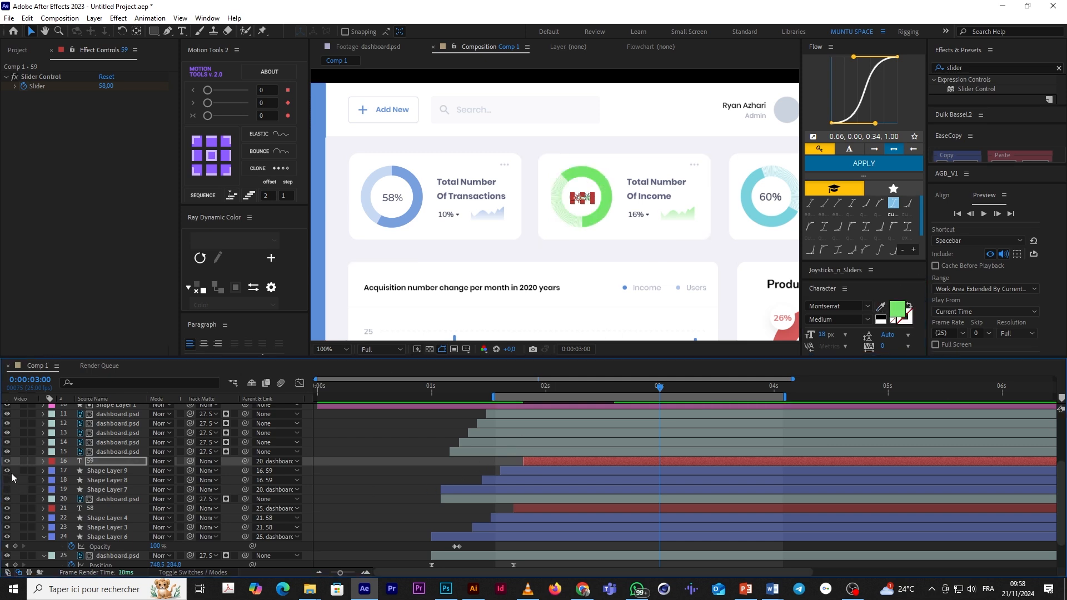
pyautogui.click(122, 473)
pyautogui.click(477, 32)
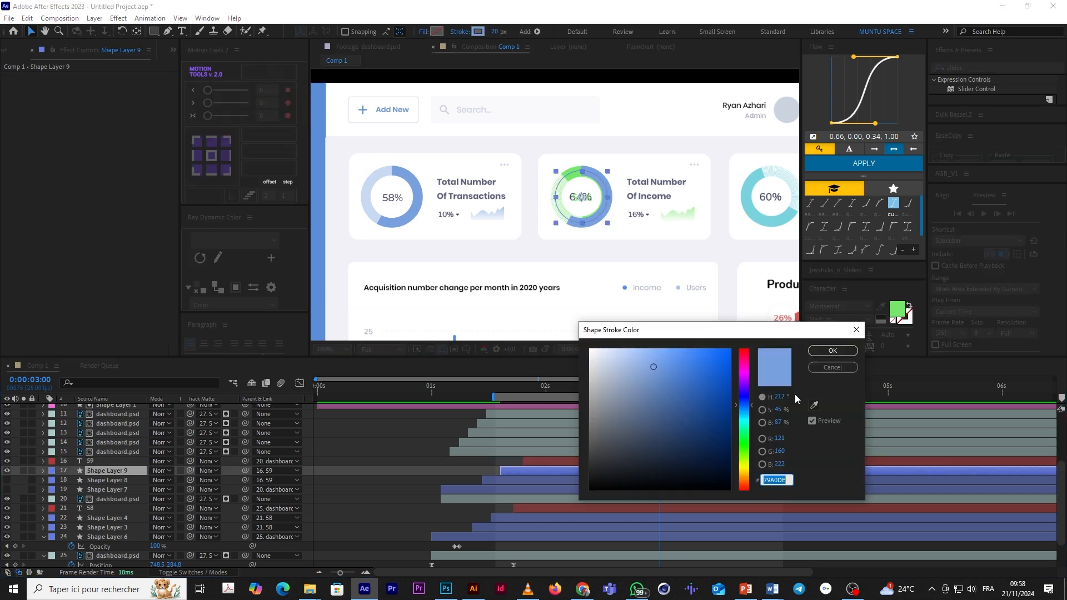
pyautogui.click(815, 406)
pyautogui.click(906, 303)
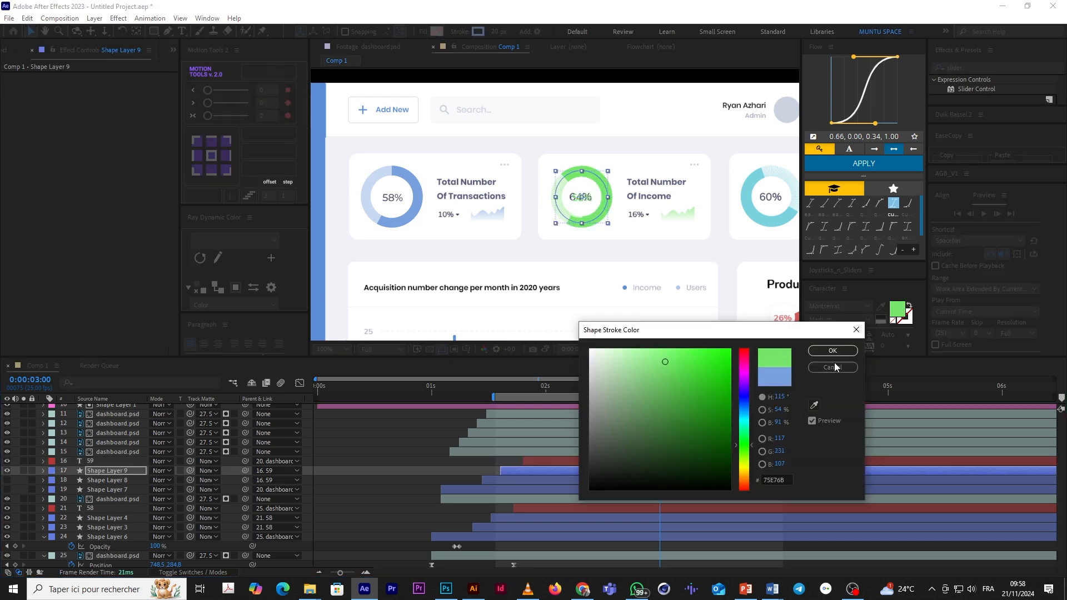
pyautogui.click(833, 351)
# Step: Sample the static ring's light green and apply it as Shape Layer 8's stroke colour
pyautogui.click(449, 469)
pyautogui.click(881, 307)
pyautogui.click(559, 194)
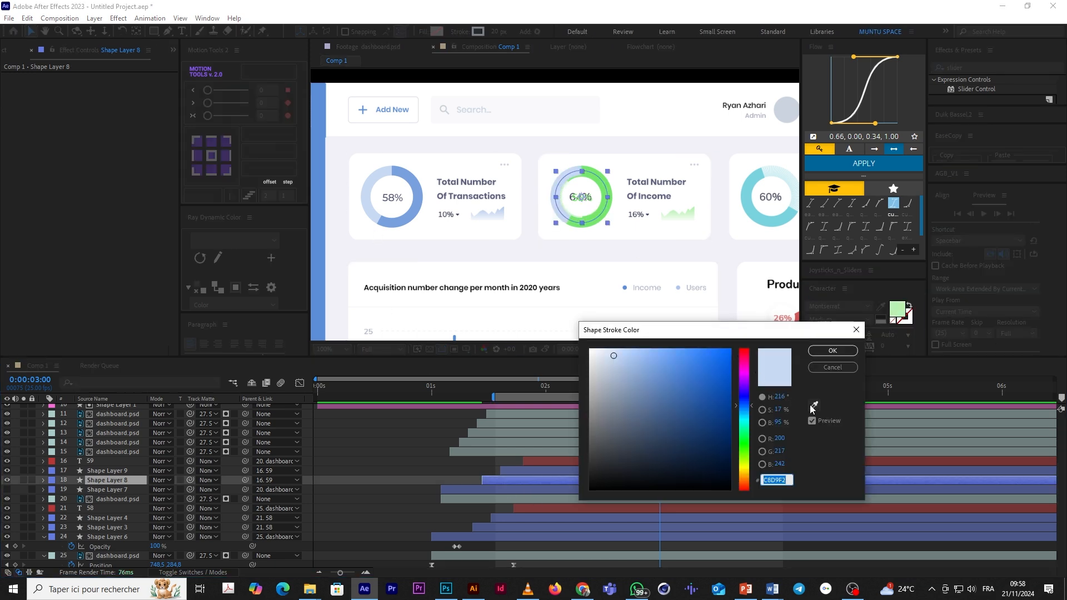
pyautogui.click(813, 407)
pyautogui.click(560, 195)
pyautogui.click(833, 350)
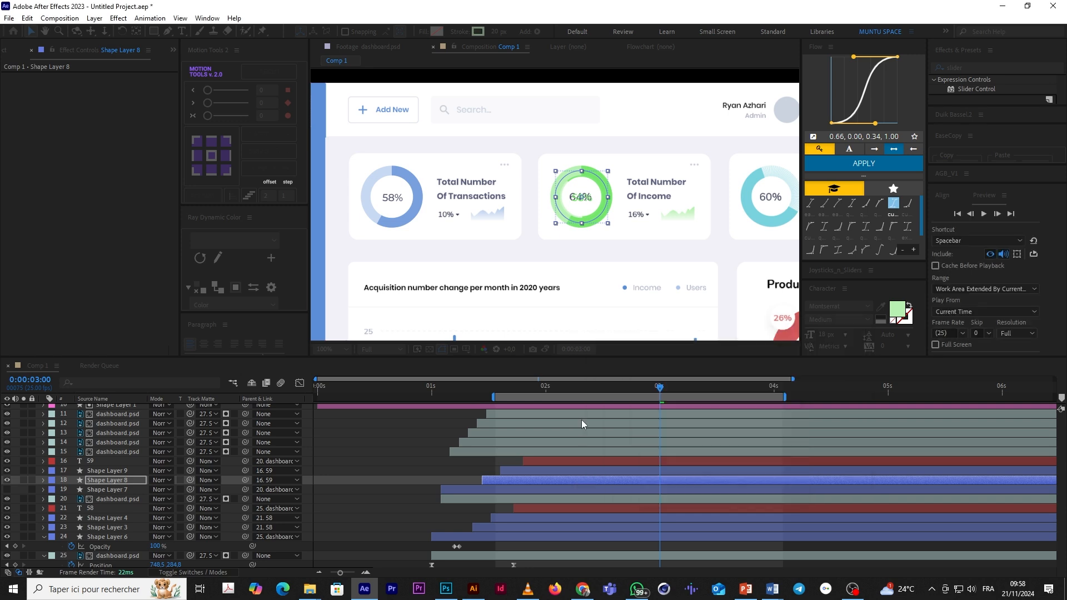
# Step: Show the Shape Layer 7 cover again and scrub through the recoloured income ring's animation
pyautogui.click(422, 466)
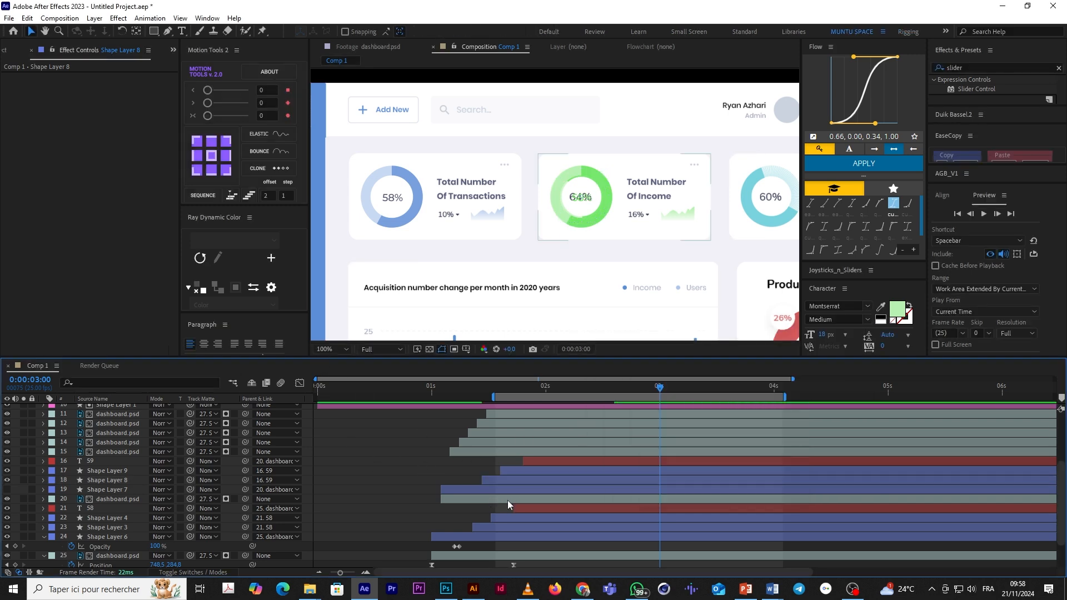
pyautogui.click(514, 487)
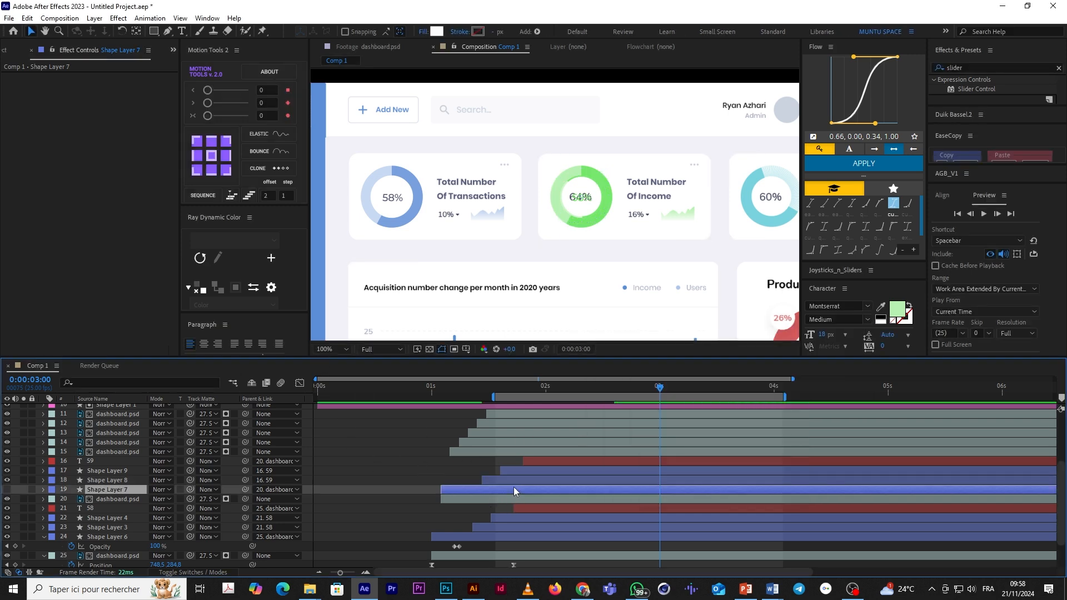
pyautogui.click(6, 490)
pyautogui.moveTo(427, 396); pyautogui.dragTo(595, 415)
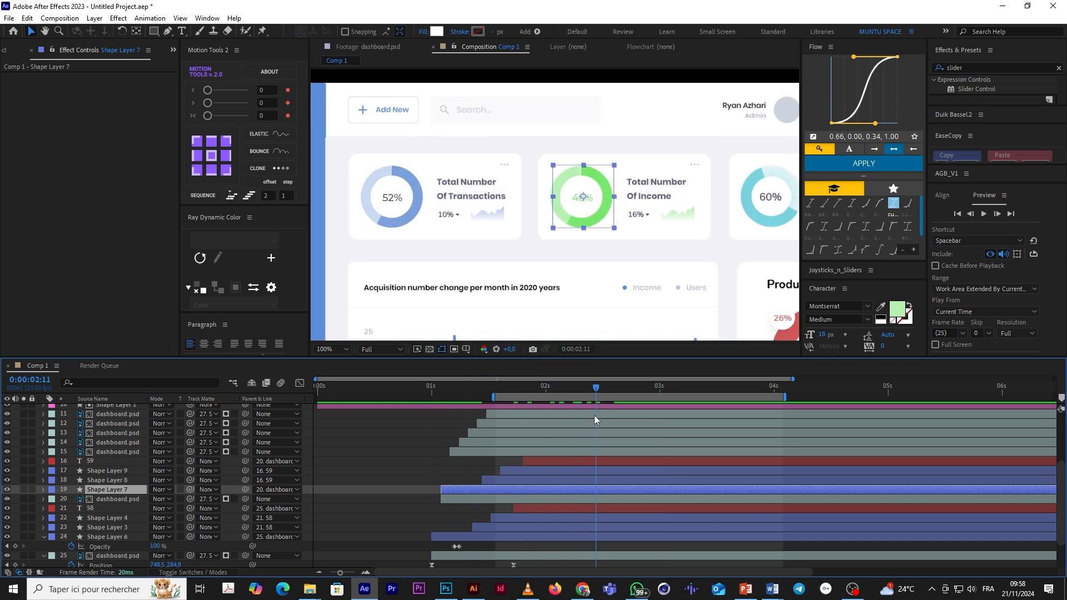
# Step: Copy the 58 text layer's fill colour 595D78 and apply it to the 59 text layer
pyautogui.click(545, 462)
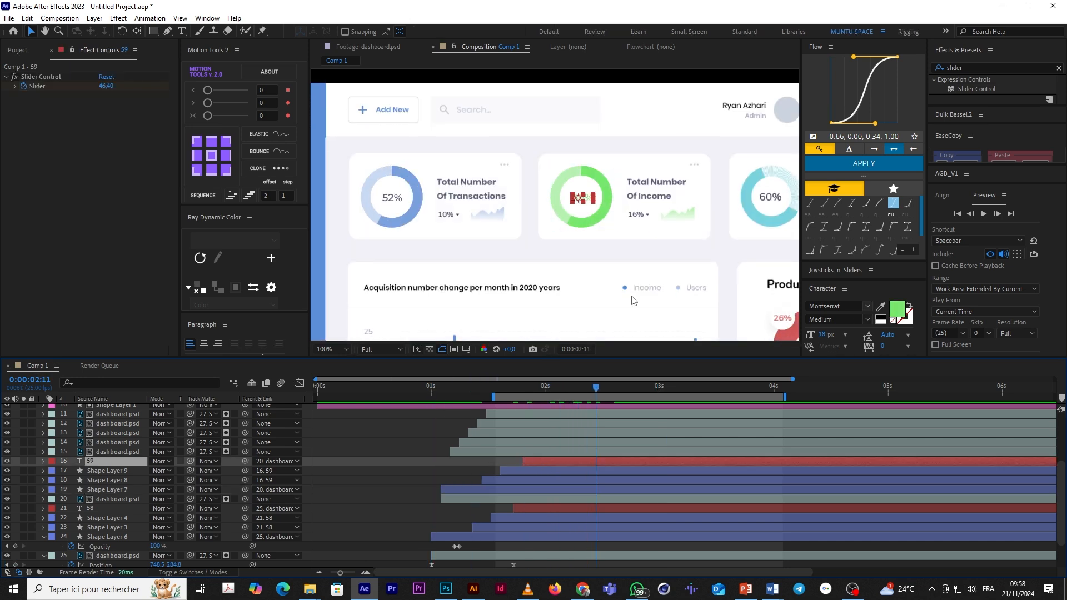
pyautogui.click(400, 208)
pyautogui.click(898, 309)
pyautogui.hotkey('ctrl', 'c')
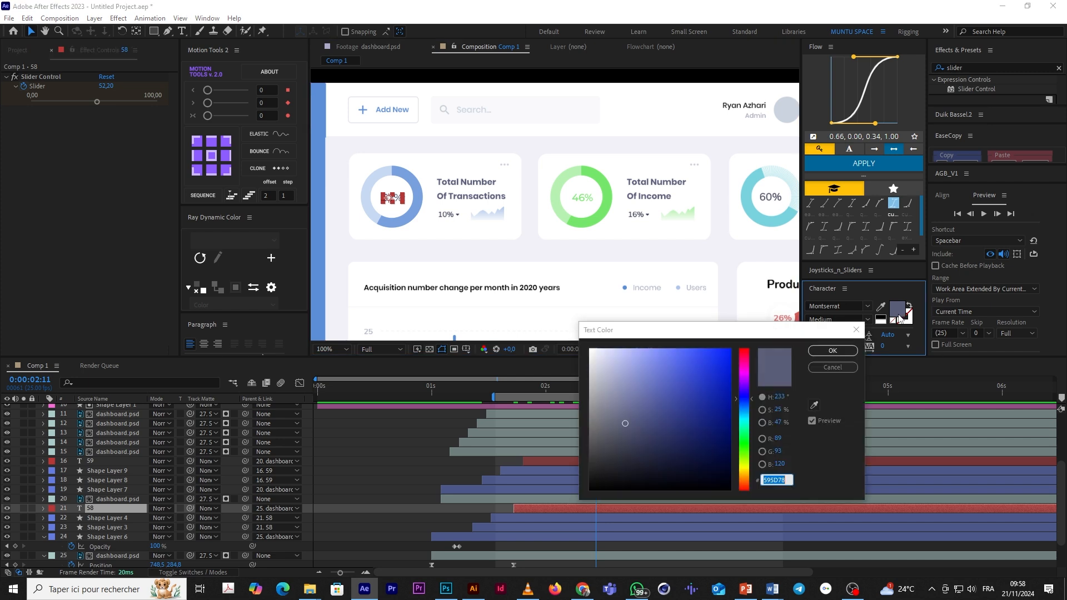
pyautogui.click(833, 350)
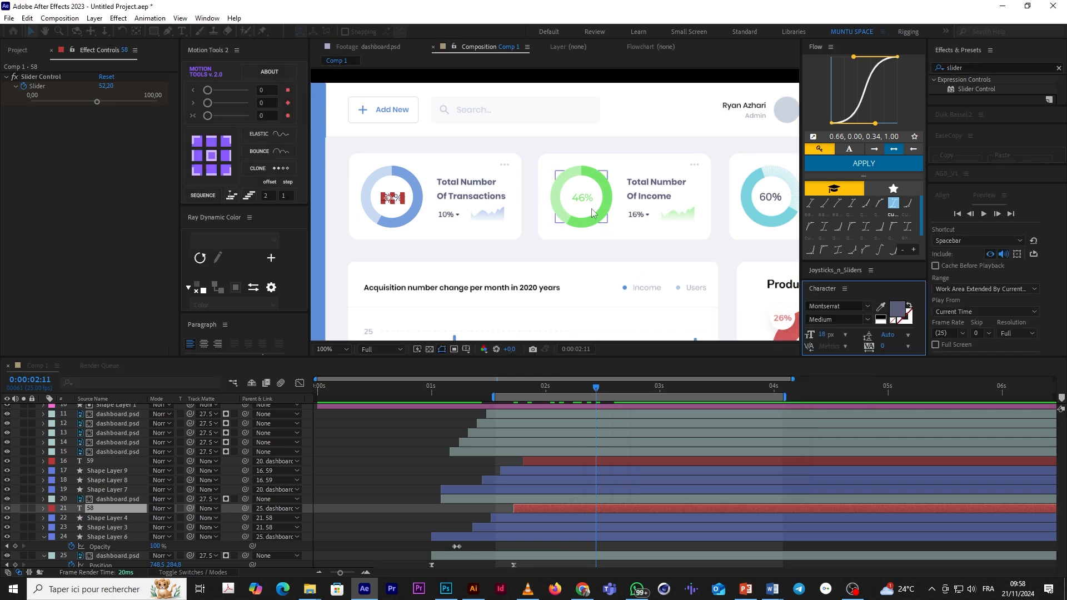
pyautogui.click(582, 198)
pyautogui.click(897, 309)
pyautogui.hotkey('ctrl', 'v')
pyautogui.click(833, 351)
# Step: Widen the Shape Layer 7 cover slightly over the income ring and scrub through the animation to check it
pyautogui.click(442, 392)
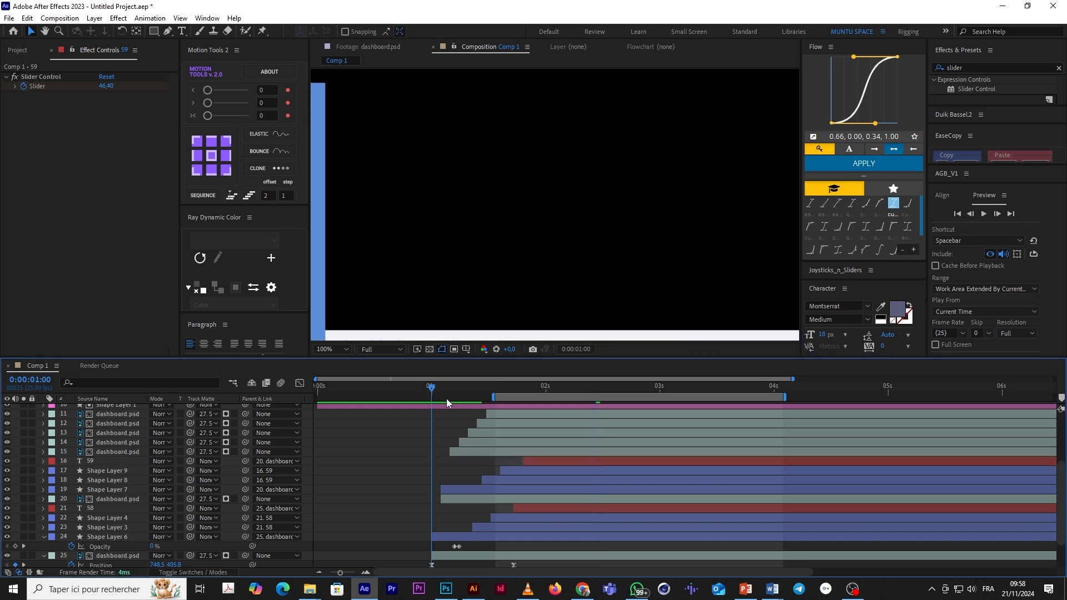
pyautogui.moveTo(446, 398); pyautogui.dragTo(513, 412)
pyautogui.click(496, 489)
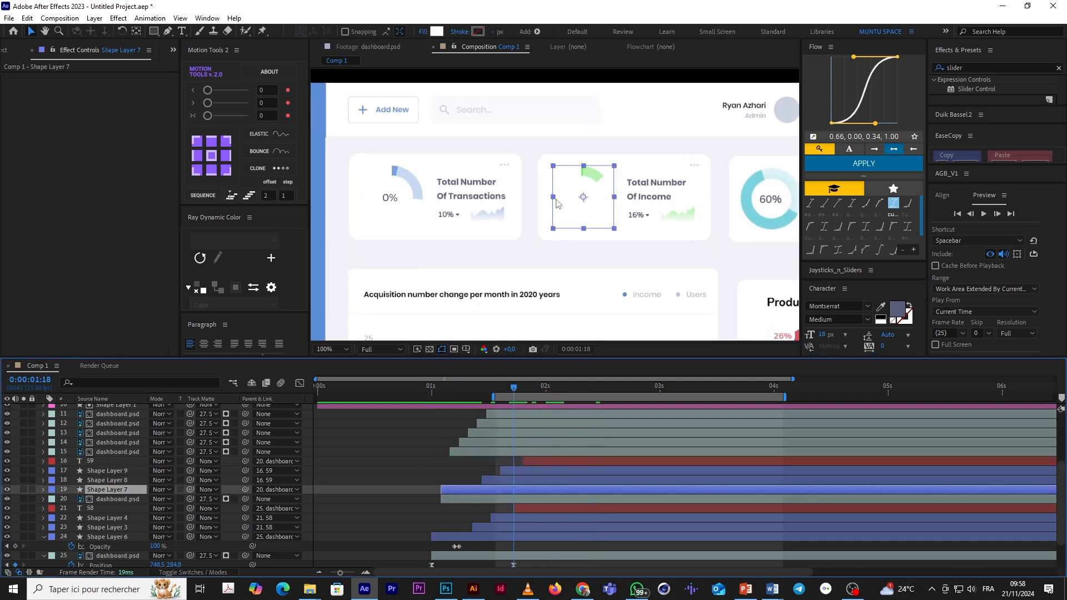
pyautogui.moveTo(554, 202); pyautogui.dragTo(552, 202)
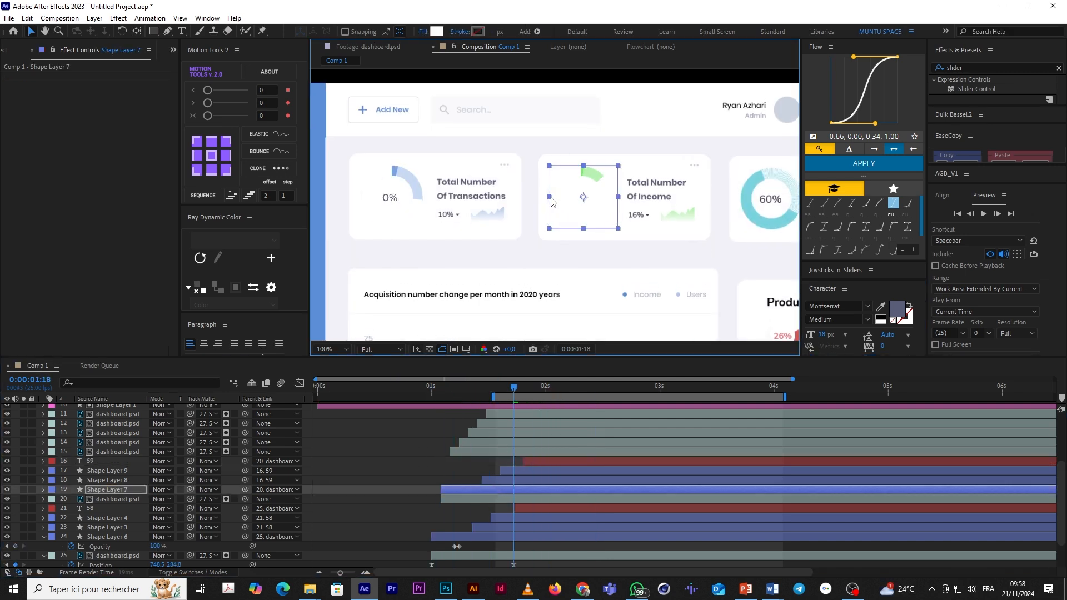
pyautogui.click(422, 427)
pyautogui.moveTo(426, 393); pyautogui.dragTo(627, 421)
pyautogui.click(527, 481)
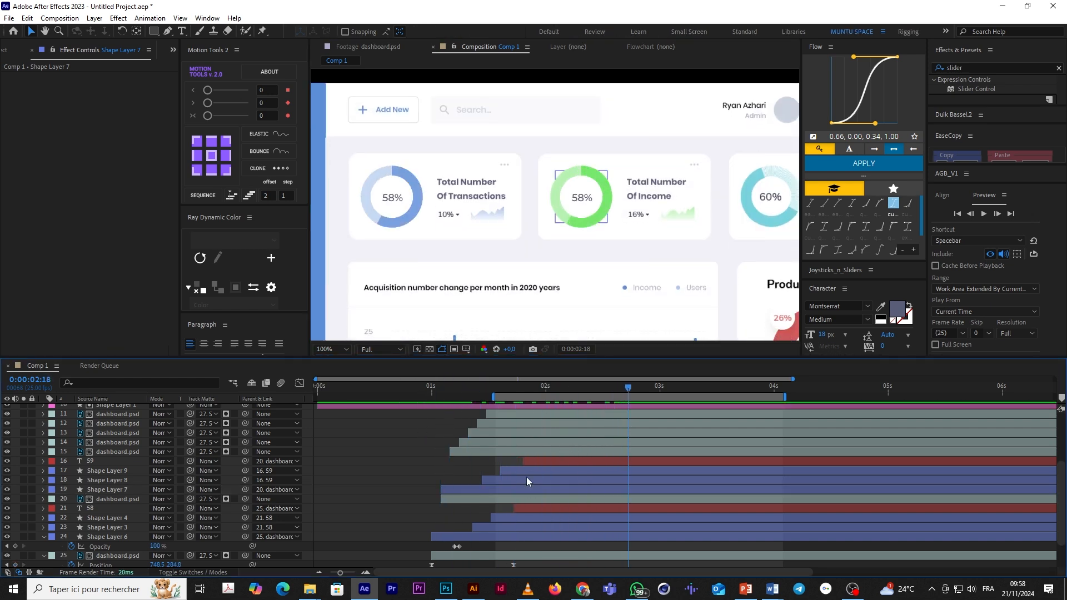
# Step: Check the income percentage in dashboard.psd and set the 59 layer's second Slider keyframe to 64
pyautogui.click(9, 56)
pyautogui.doubleClick(43, 164)
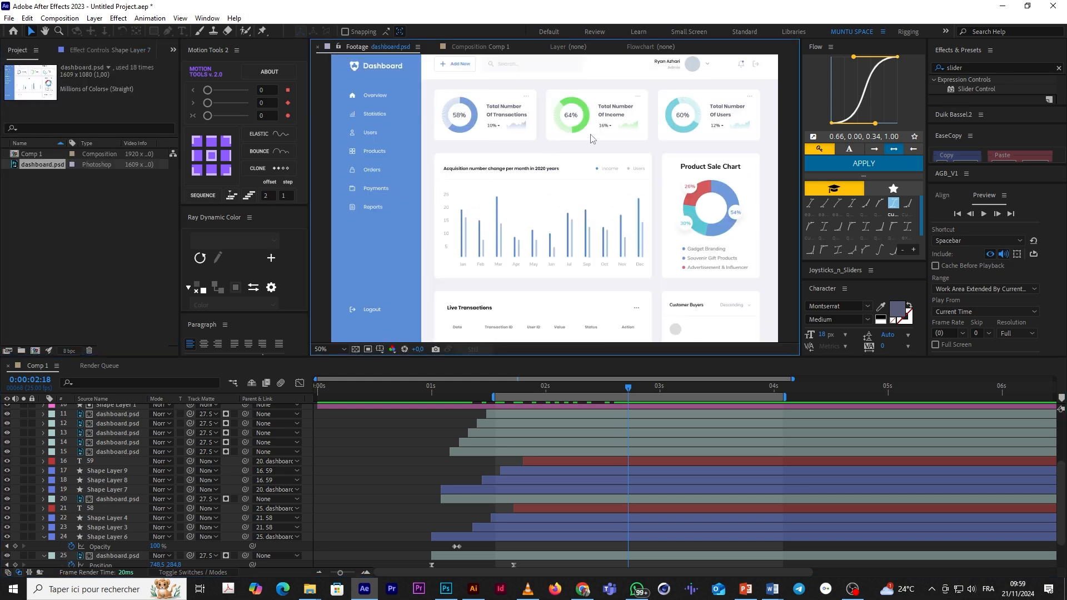
pyautogui.click(579, 465)
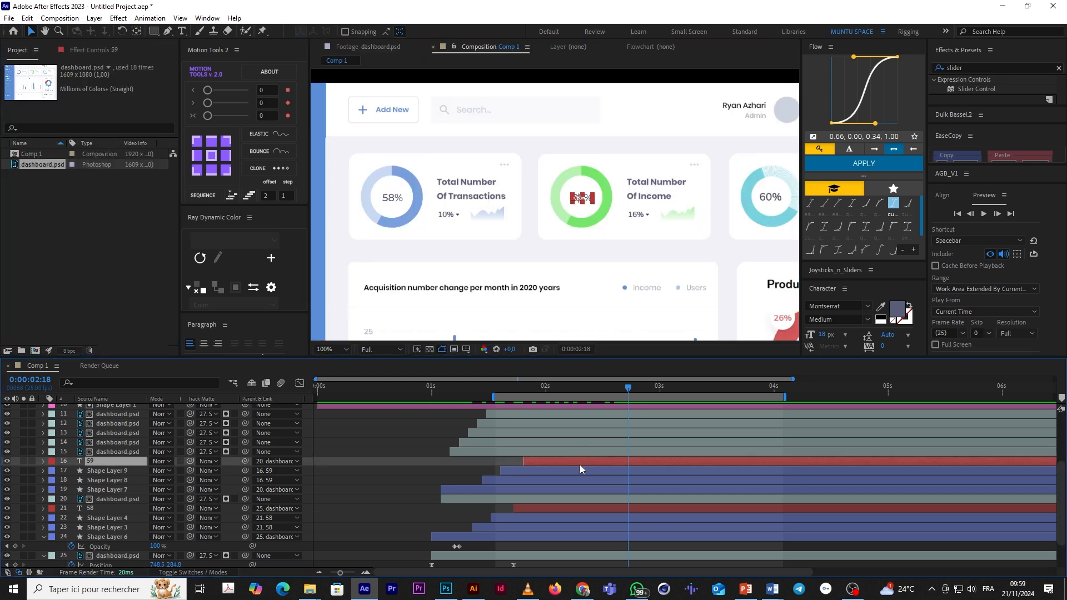
pyautogui.press('u')
pyautogui.click(615, 390)
pyautogui.click(614, 481)
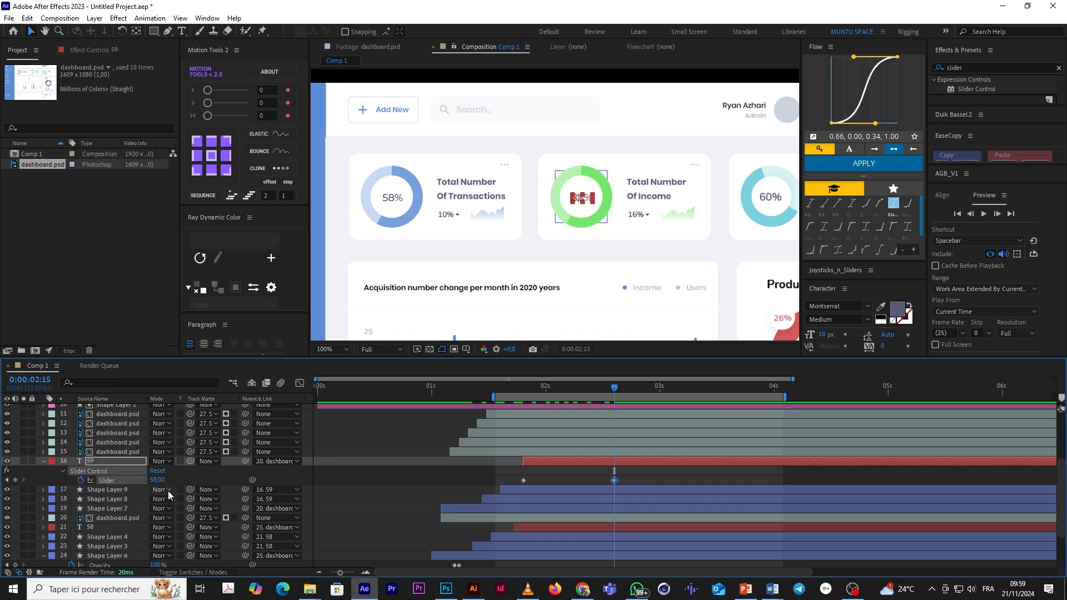
pyautogui.write('64')
pyautogui.click(430, 479)
# Step: Shift the 59 text layer and Shape Layers 8 and 9 about seven frames later and preview the animation
pyautogui.moveTo(446, 392); pyautogui.dragTo(521, 412)
pyautogui.click(556, 461)
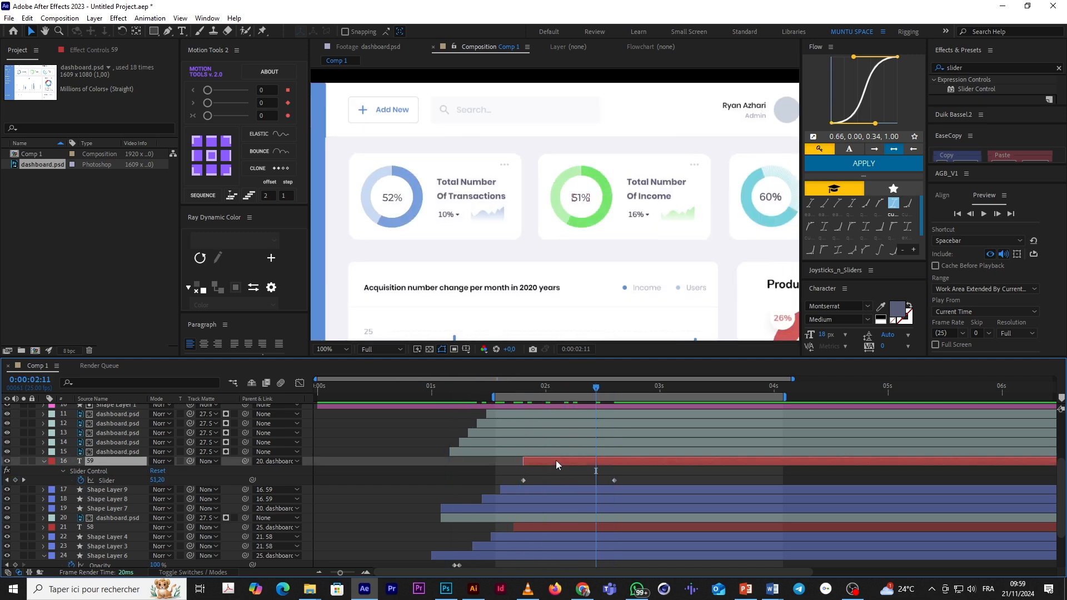
pyautogui.keyDown('shift'); pyautogui.click(506, 498); pyautogui.keyUp('shift')
pyautogui.moveTo(522, 498); pyautogui.dragTo(551, 498)
pyautogui.click(409, 476)
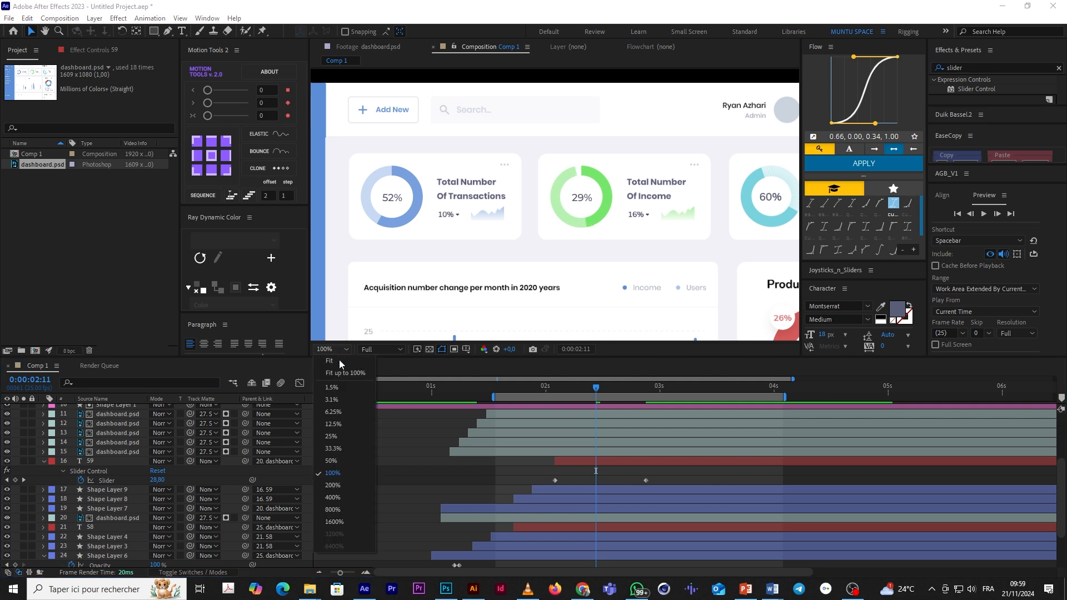
pyautogui.scroll(-2, 496, 296)
pyautogui.click(418, 388)
pyautogui.press('space')
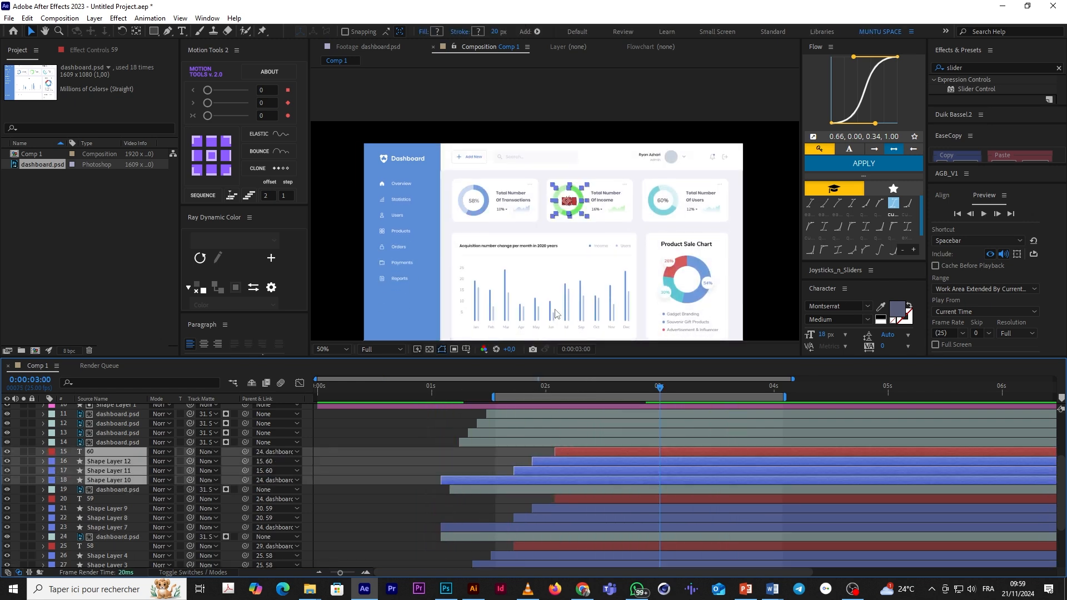
# Step: Place duplicates of the income ring, text and cover layers on the Total Number Of Users ring and shift them two frames later
pyautogui.moveTo(568, 204); pyautogui.dragTo(663, 209)
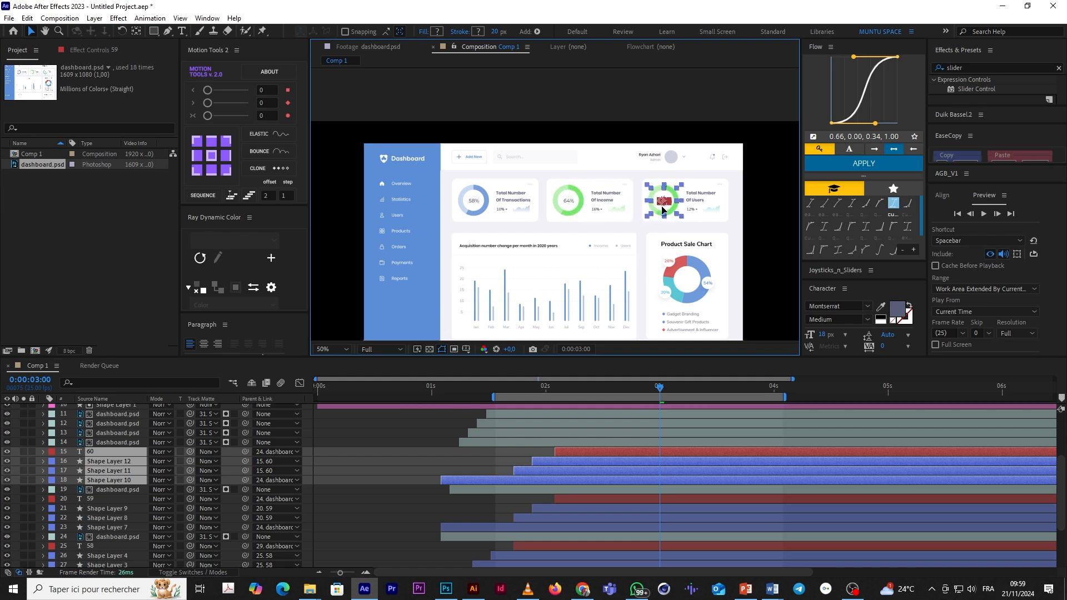
pyautogui.click(493, 490)
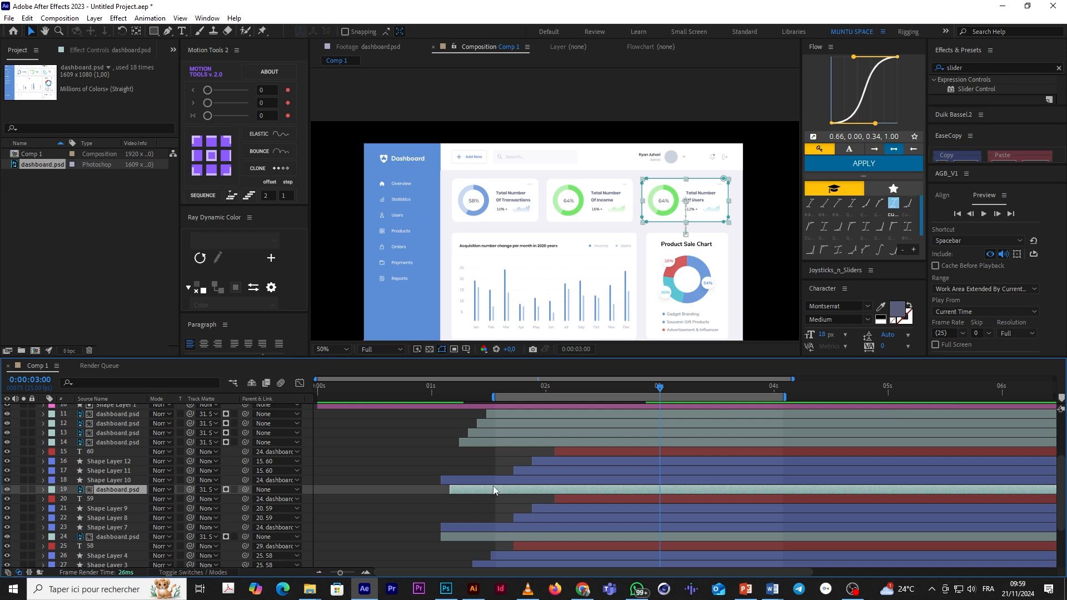
pyautogui.click(522, 479)
pyautogui.keyDown('shift'); pyautogui.click(569, 455); pyautogui.keyUp('shift')
pyautogui.moveTo(487, 480); pyautogui.dragTo(496, 481)
# Step: Parent Shape Layer 10 and the 60 text layer to the Total Number Of Users card's layer
pyautogui.click(482, 481)
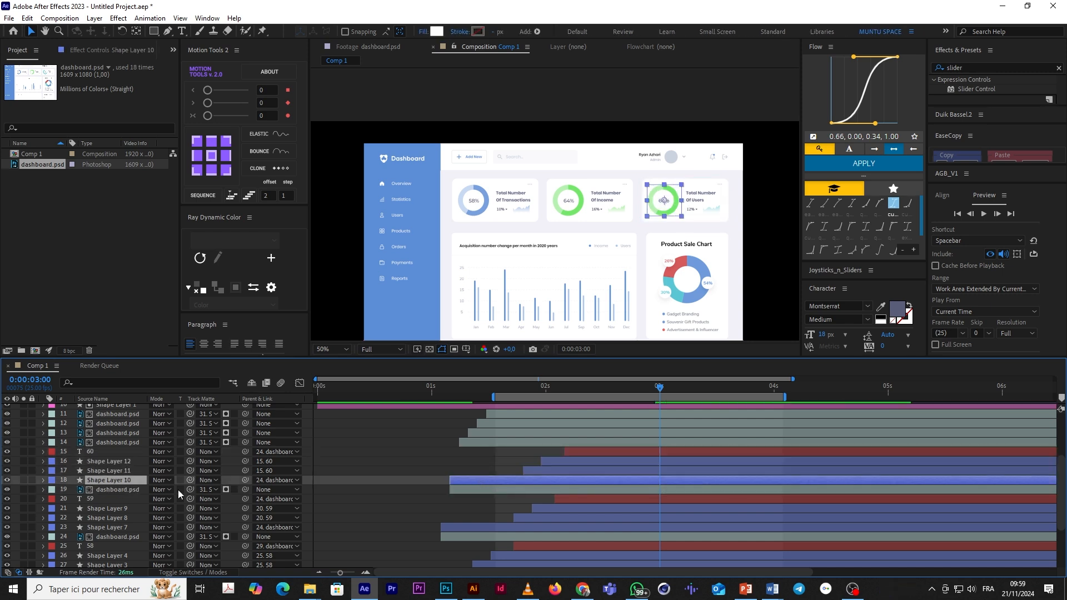
pyautogui.moveTo(244, 480); pyautogui.dragTo(135, 491)
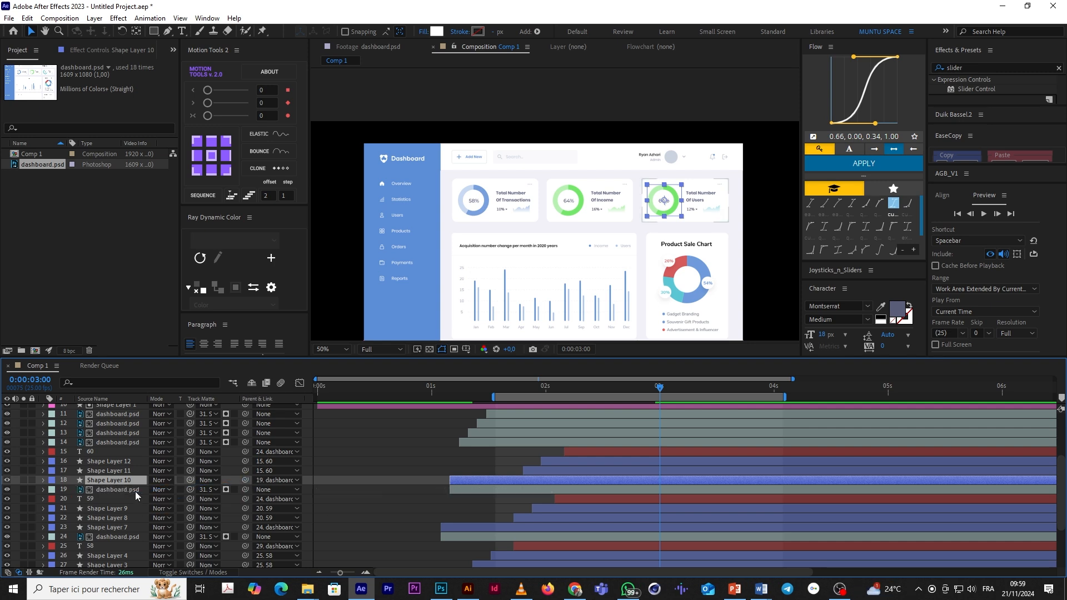
pyautogui.click(115, 453)
pyautogui.moveTo(247, 456); pyautogui.dragTo(117, 490)
# Step: Hide Shape Layers 10, 11 and 12 and sample the dark turquoise of the users card's static ring
pyautogui.press('.')
pyautogui.press('.')
pyautogui.moveTo(697, 232); pyautogui.dragTo(523, 248)
pyautogui.click(31, 32)
pyautogui.click(560, 462)
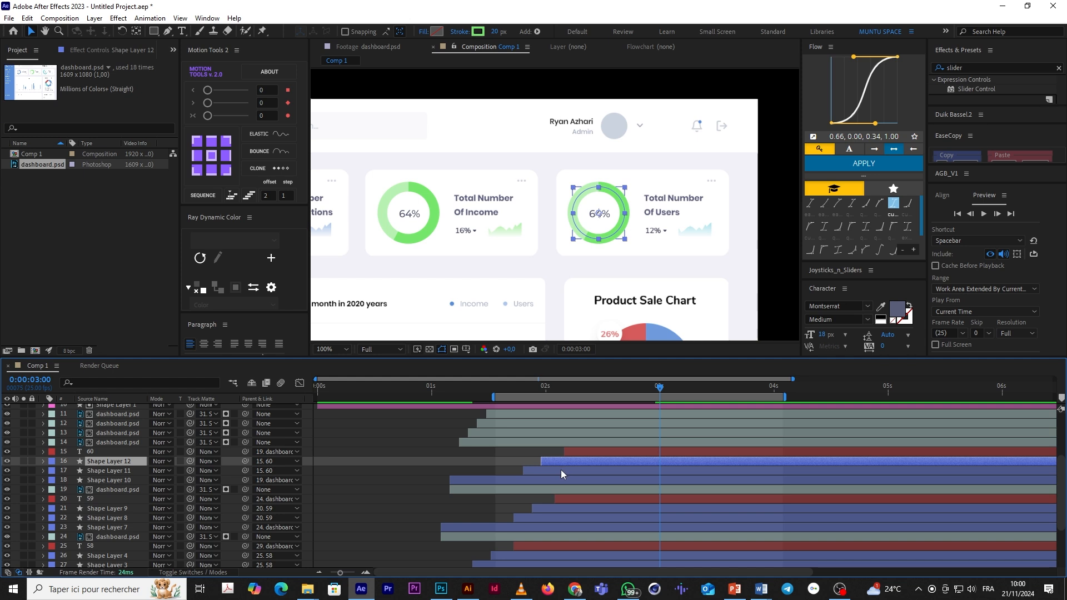
pyautogui.click(562, 469)
pyautogui.click(563, 463)
pyautogui.moveTo(7, 463); pyautogui.dragTo(7, 474)
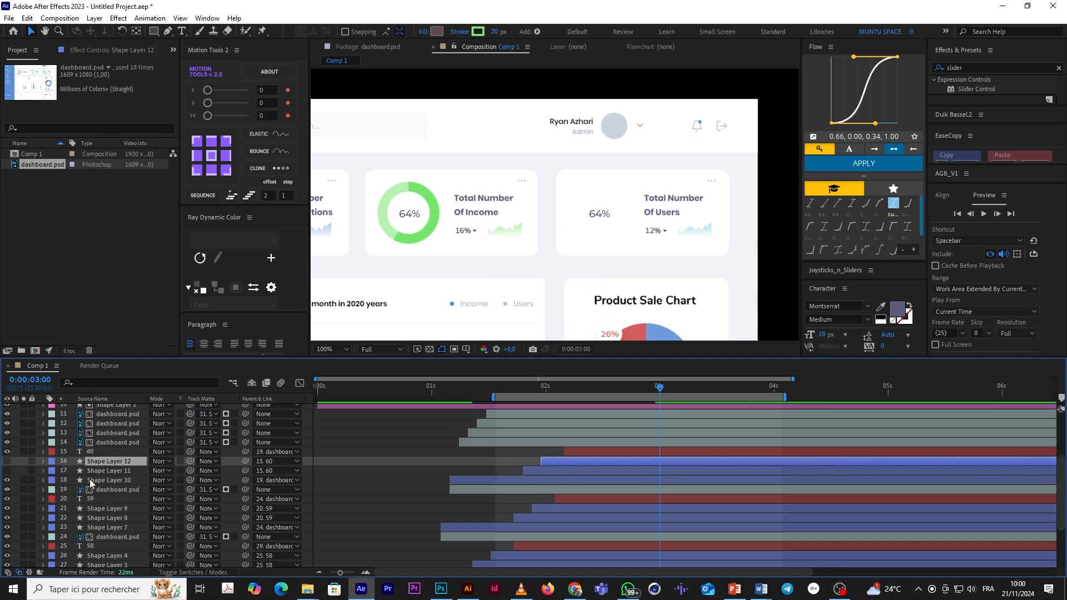
pyautogui.click(7, 471)
pyautogui.click(7, 471)
pyautogui.click(8, 480)
pyautogui.click(881, 306)
pyautogui.click(601, 236)
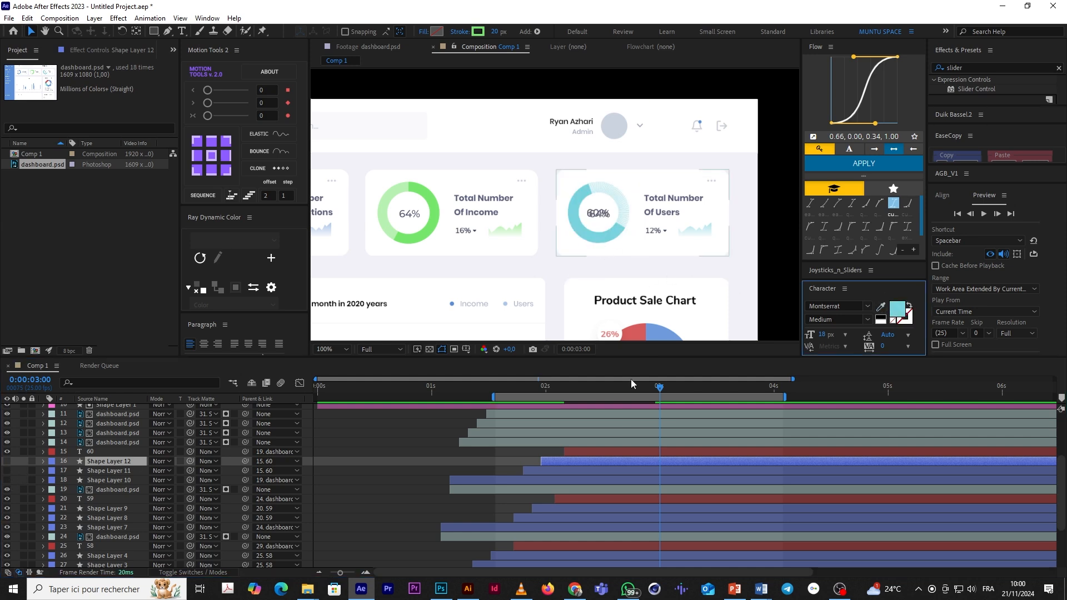
# Step: Set Shape Layer 12's stroke colour to the sampled turquoise and scrub through the timeline
pyautogui.click(478, 31)
pyautogui.click(814, 405)
pyautogui.click(898, 309)
pyautogui.click(845, 352)
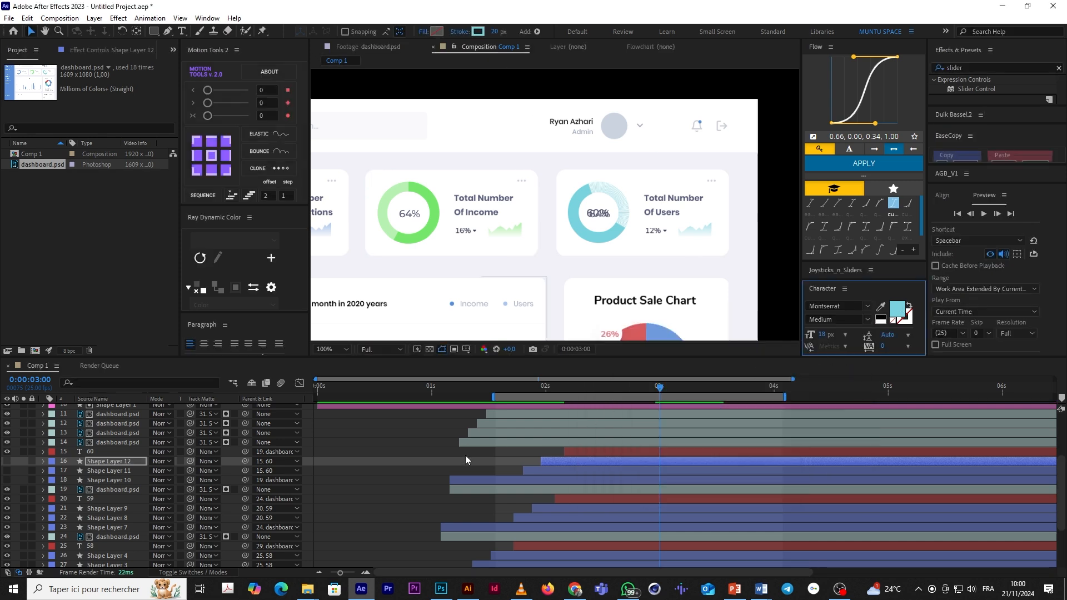
pyautogui.click(465, 456)
pyautogui.moveTo(541, 389); pyautogui.dragTo(678, 425)
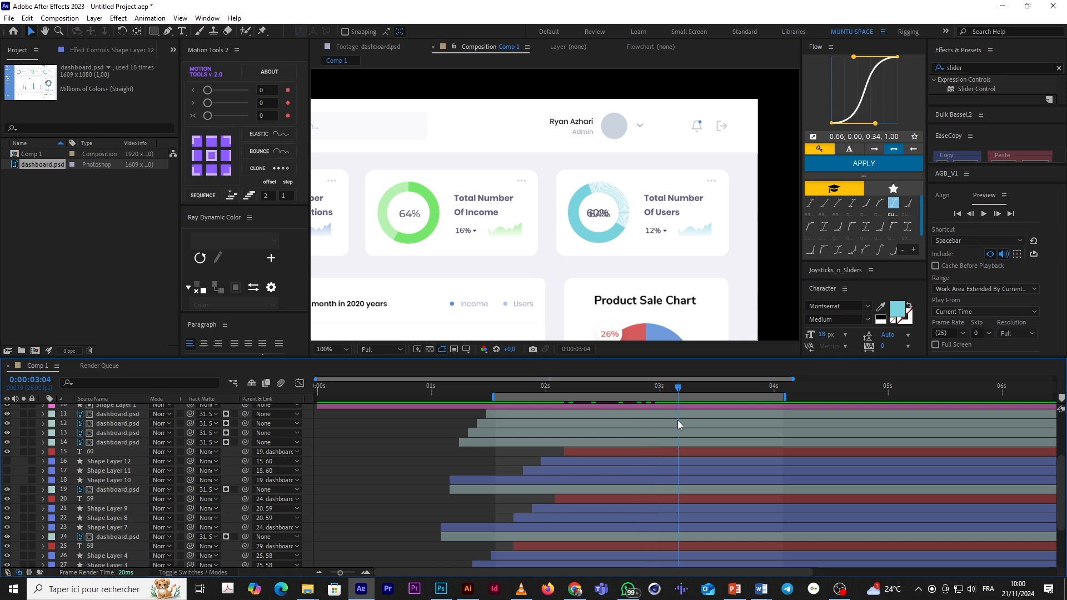
# Step: Hide the 60 text layer and Shape Layer 12 and sample the light turquoise of the users card's static ring
pyautogui.click(586, 452)
pyautogui.click(7, 452)
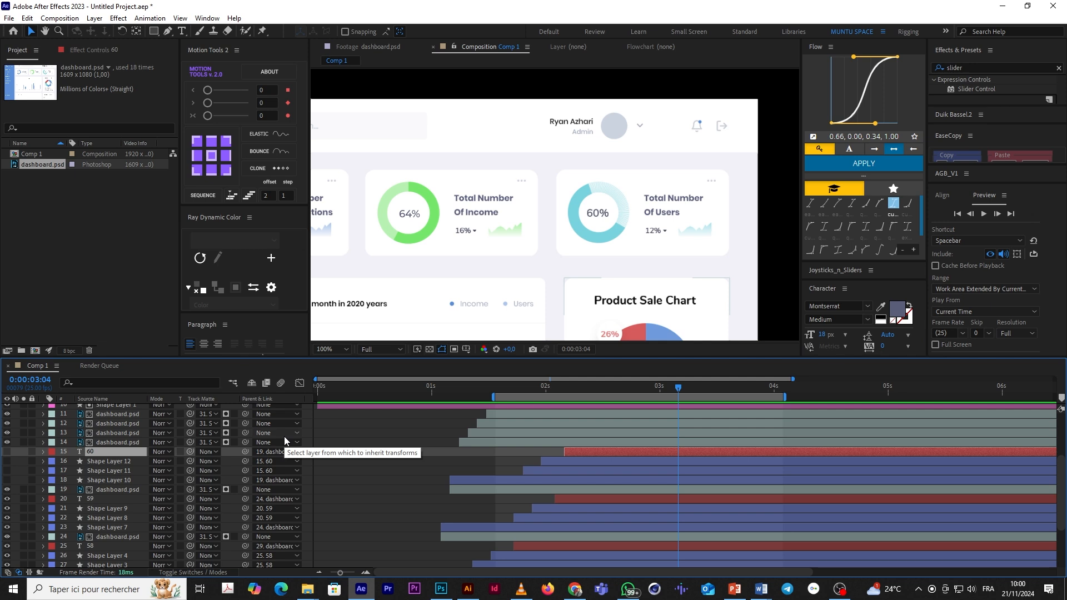
pyautogui.click(565, 460)
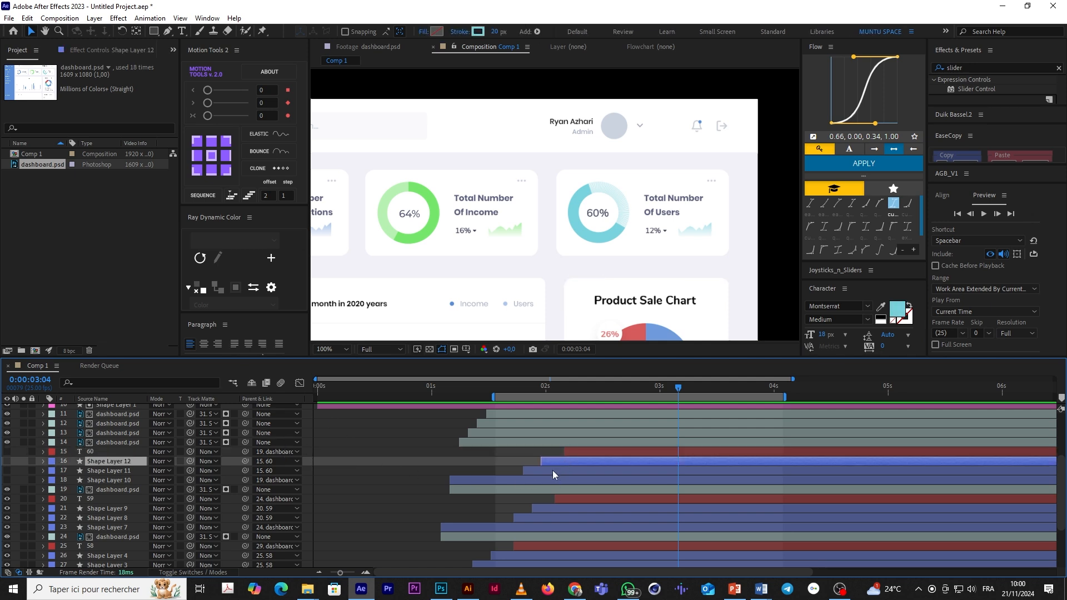
pyautogui.click(552, 470)
pyautogui.click(553, 462)
pyautogui.click(3, 464)
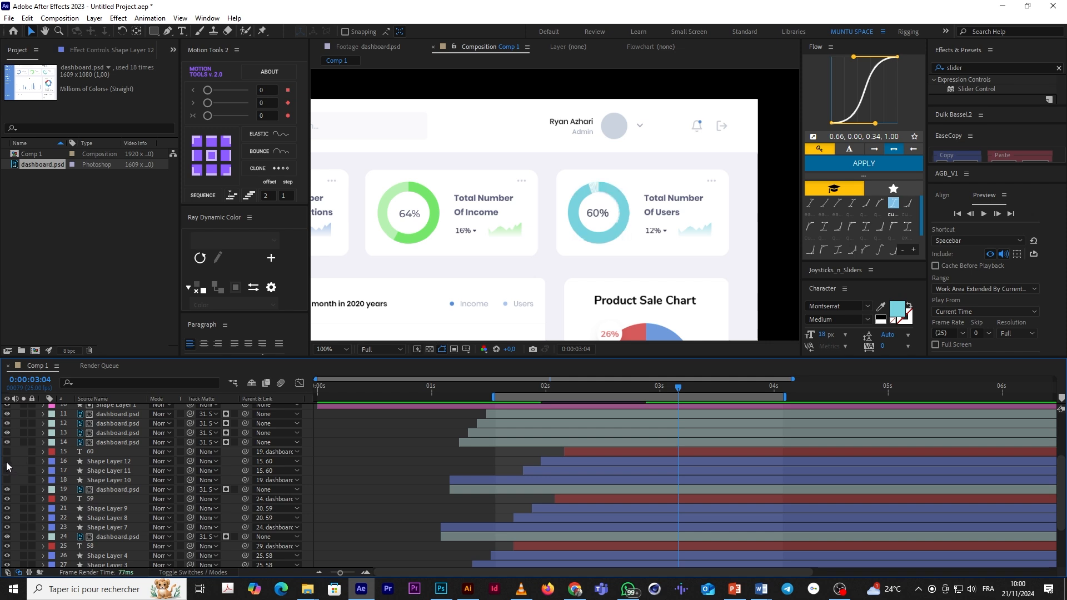
pyautogui.click(882, 307)
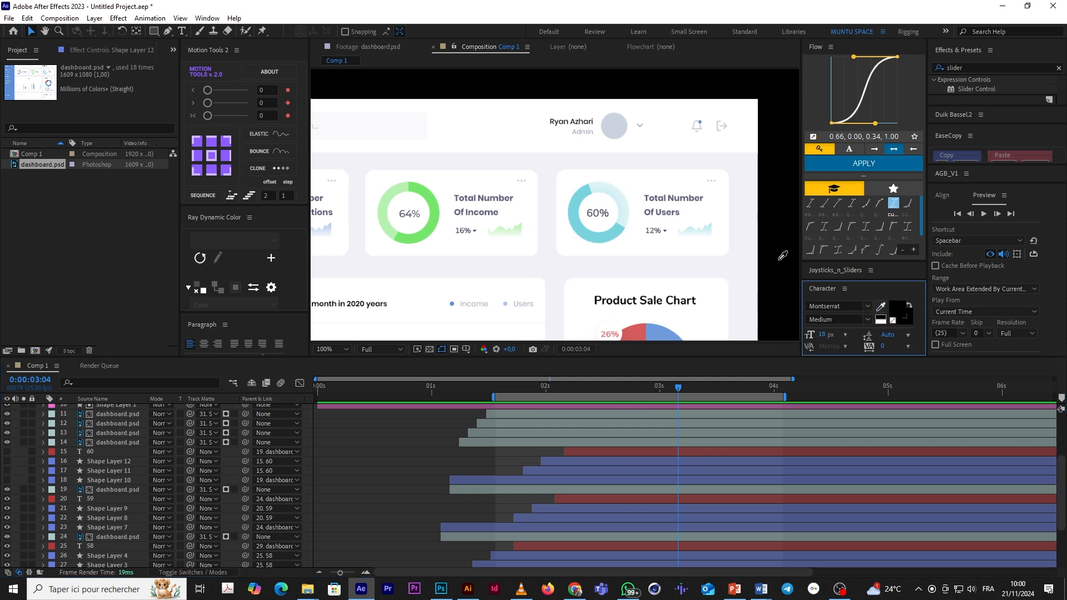
pyautogui.click(618, 205)
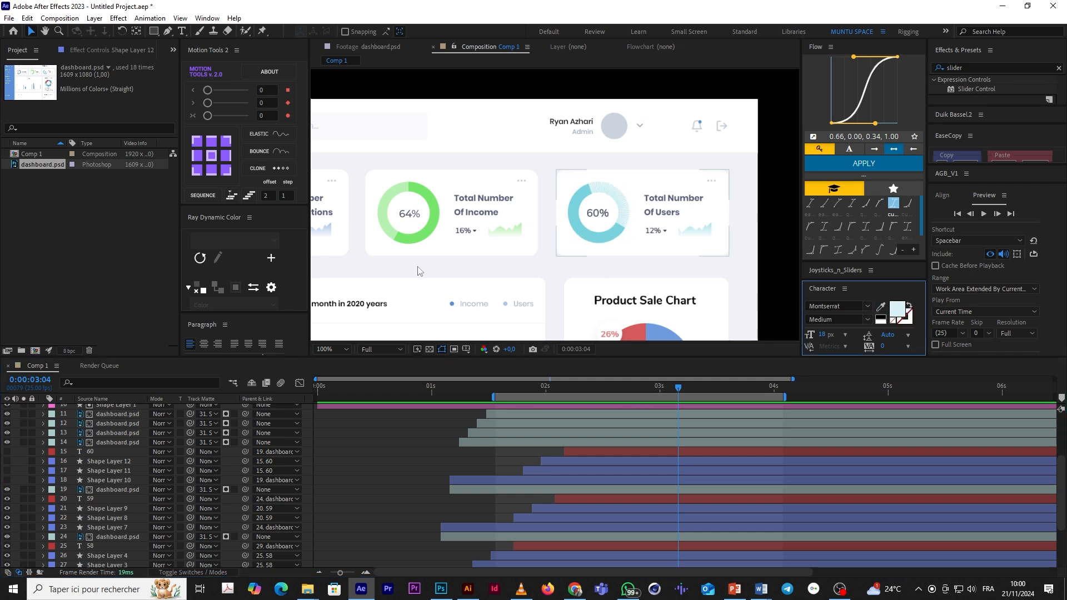
# Step: Show Shape Layers 11 and 12 and set Shape Layer 11's stroke colour to the static ring's light turquoise
pyautogui.click(102, 473)
pyautogui.click(7, 470)
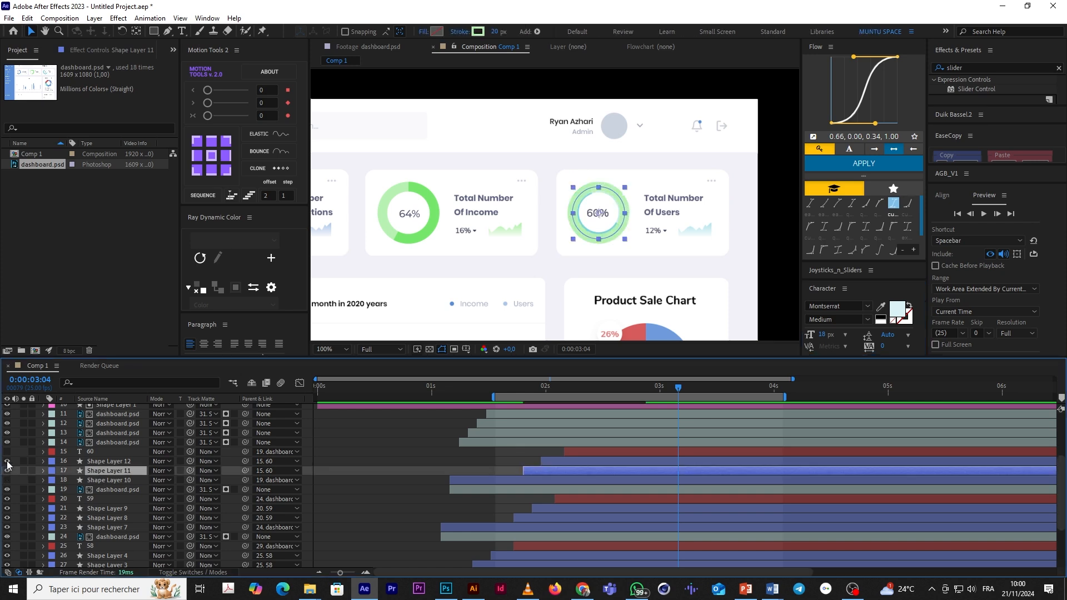
pyautogui.click(478, 31)
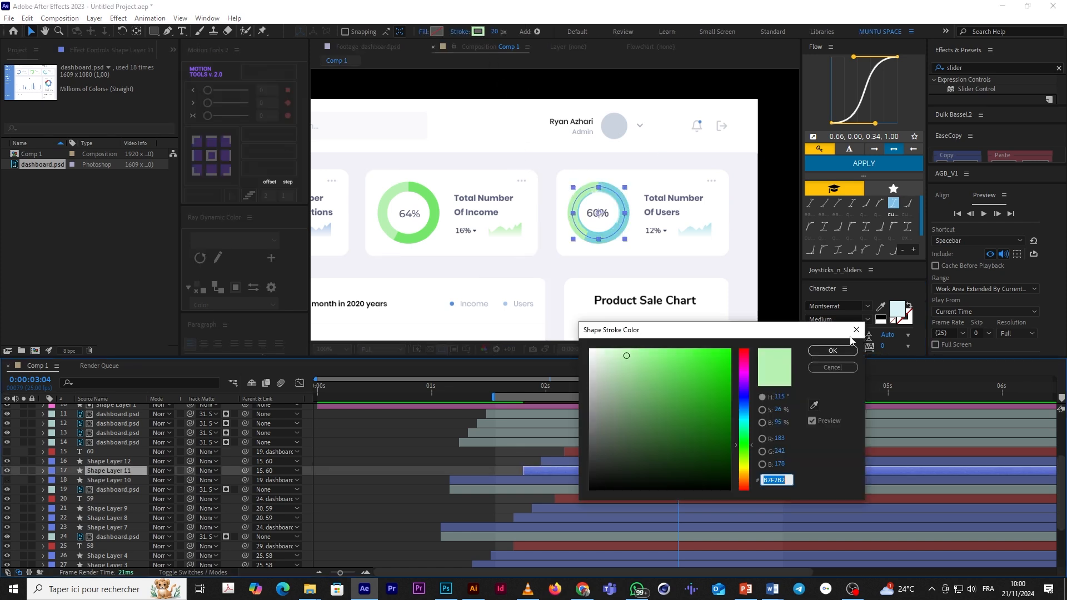
pyautogui.click(814, 405)
pyautogui.click(899, 316)
pyautogui.click(612, 361)
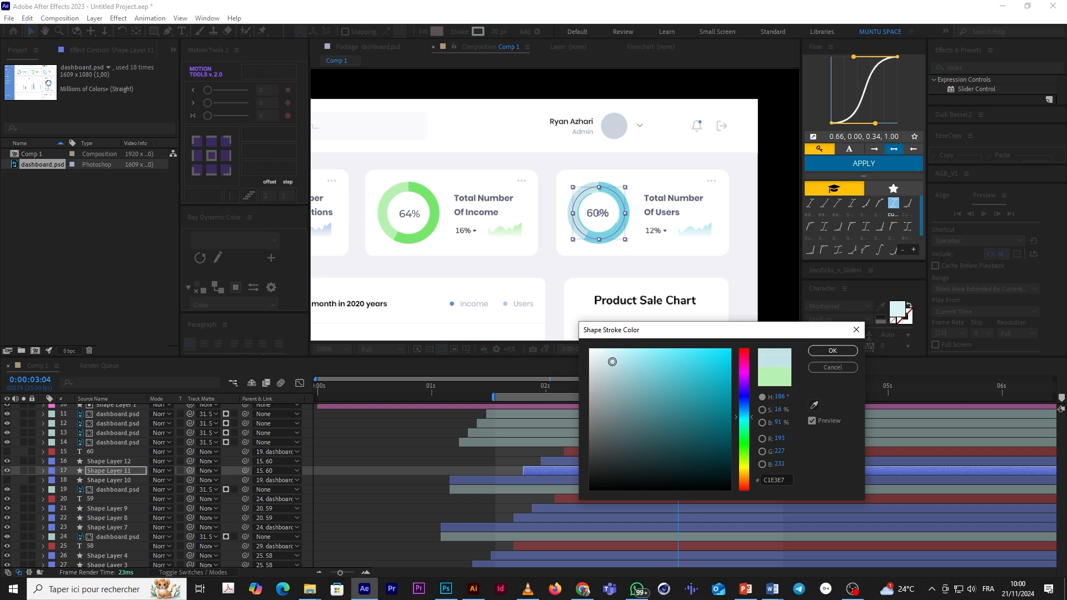
pyautogui.moveTo(614, 363); pyautogui.dragTo(614, 356)
pyautogui.click(833, 351)
pyautogui.click(519, 456)
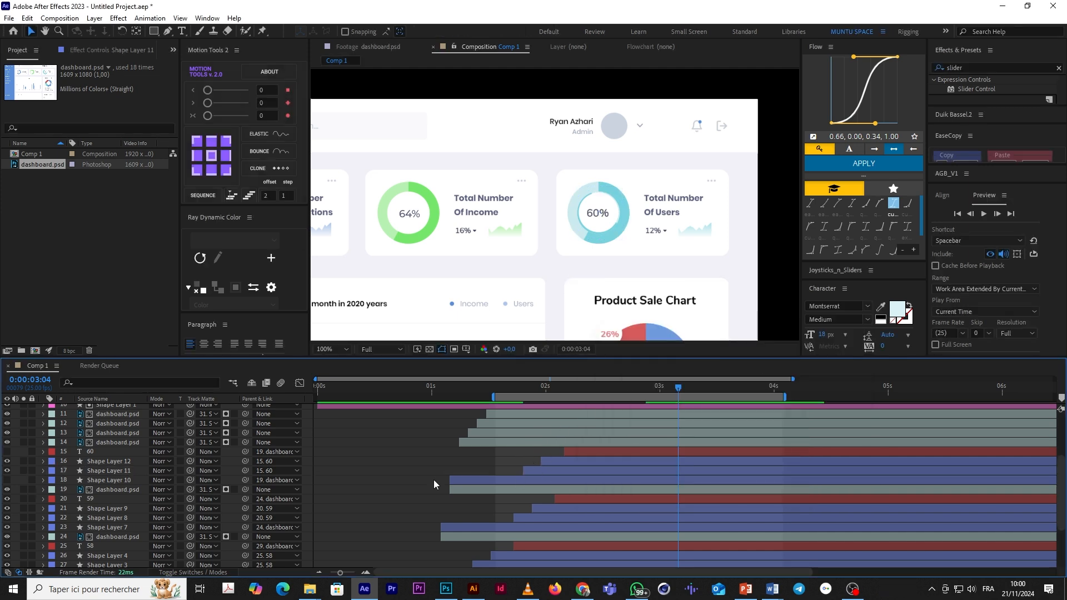
# Step: Show the 60 text layer and set its Slider Control's second keyframe to 60
pyautogui.click(575, 450)
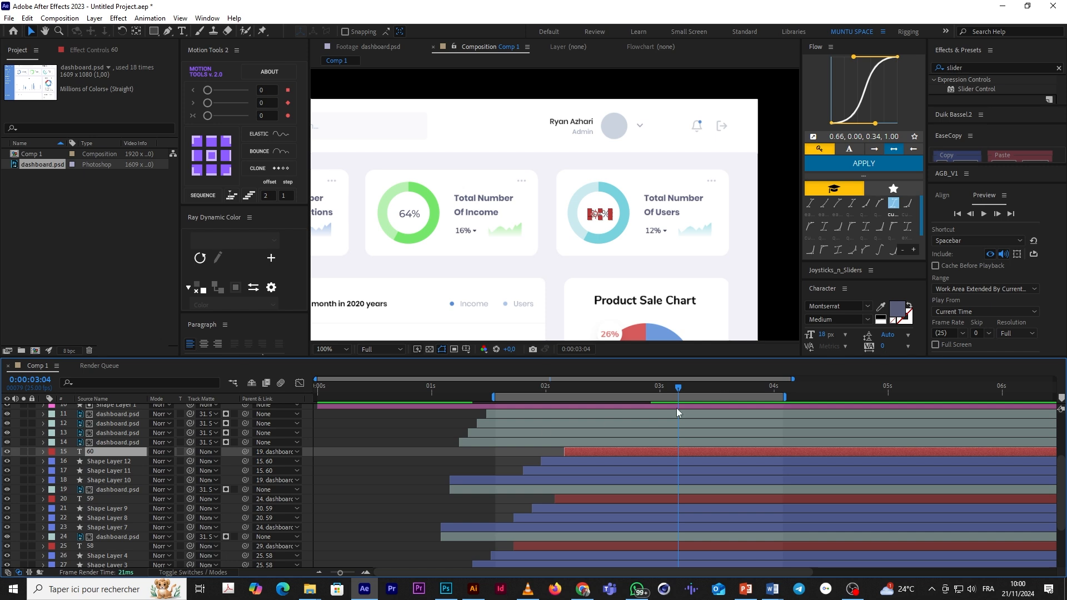
pyautogui.press('u')
pyautogui.moveTo(663, 388); pyautogui.dragTo(657, 393)
pyautogui.click(655, 470)
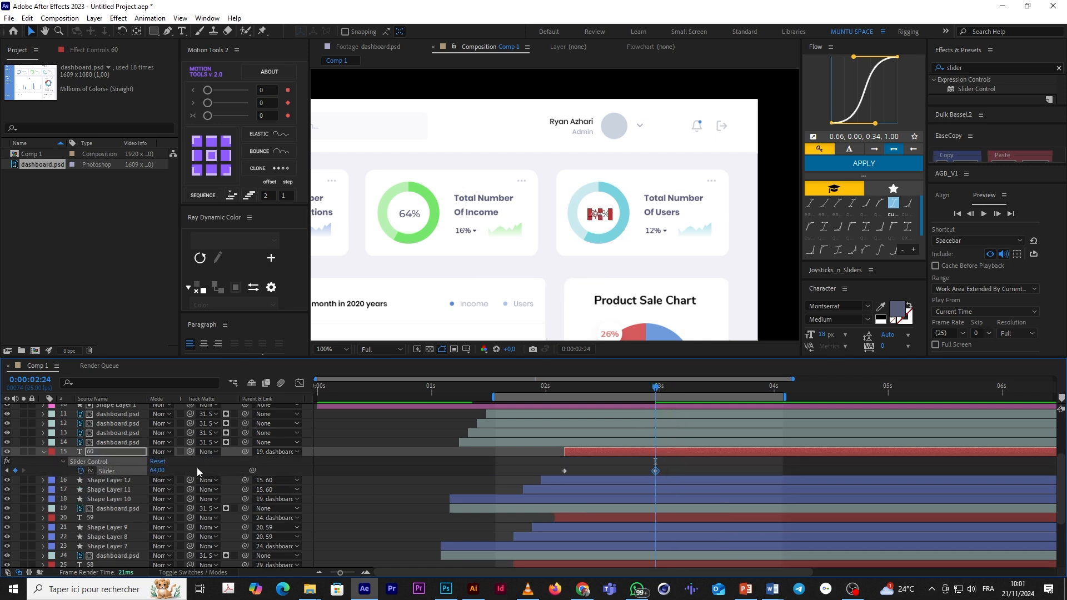
pyautogui.write('60')
pyautogui.press('Return')
pyautogui.click(631, 469)
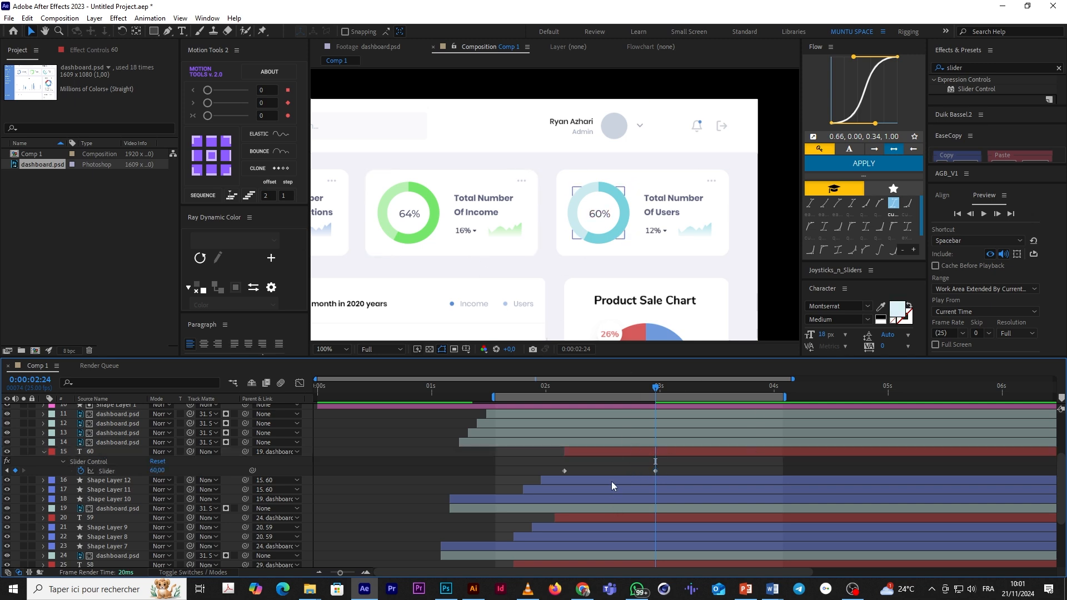
# Step: Compare the users ring's direction with the original dashboard.psd footage and scrub through its animation
pyautogui.doubleClick(34, 165)
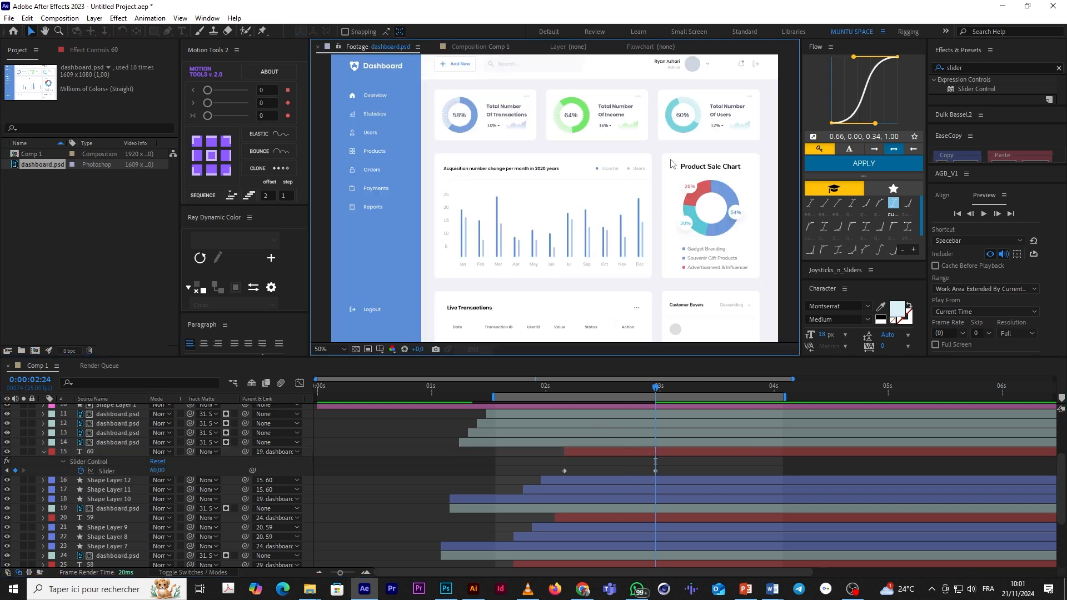
pyautogui.scroll(2, 730, 129)
pyautogui.moveTo(721, 132); pyautogui.dragTo(556, 279)
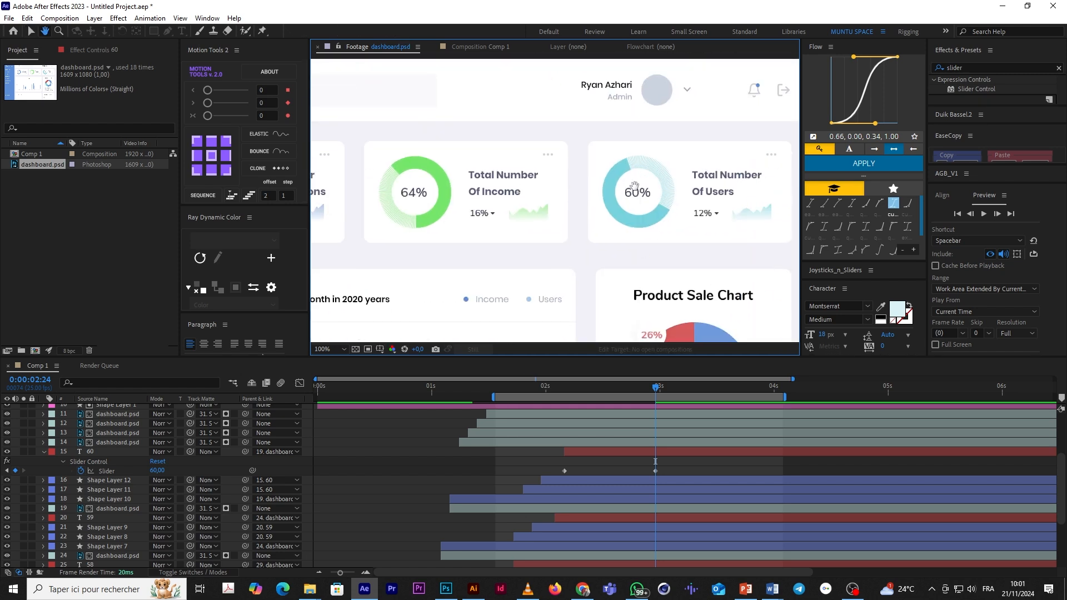
pyautogui.click(32, 32)
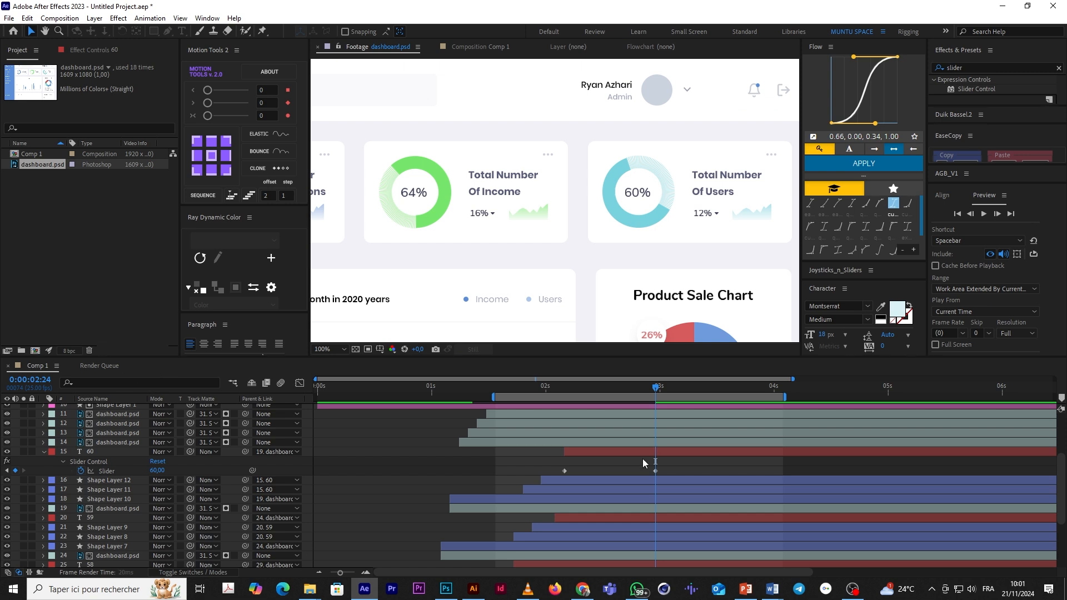
pyautogui.click(623, 451)
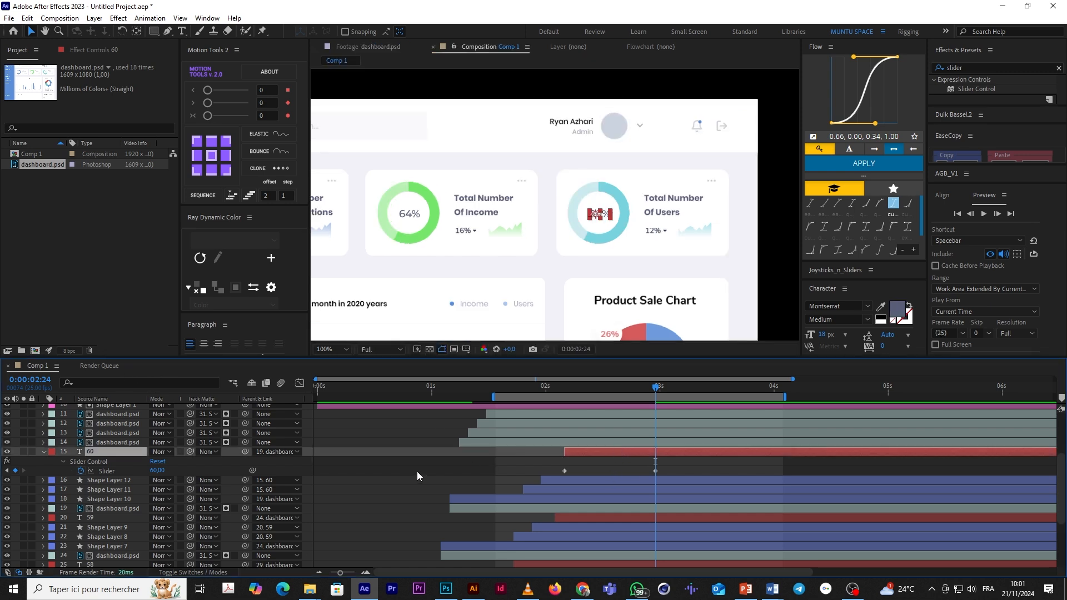
pyautogui.click(604, 482)
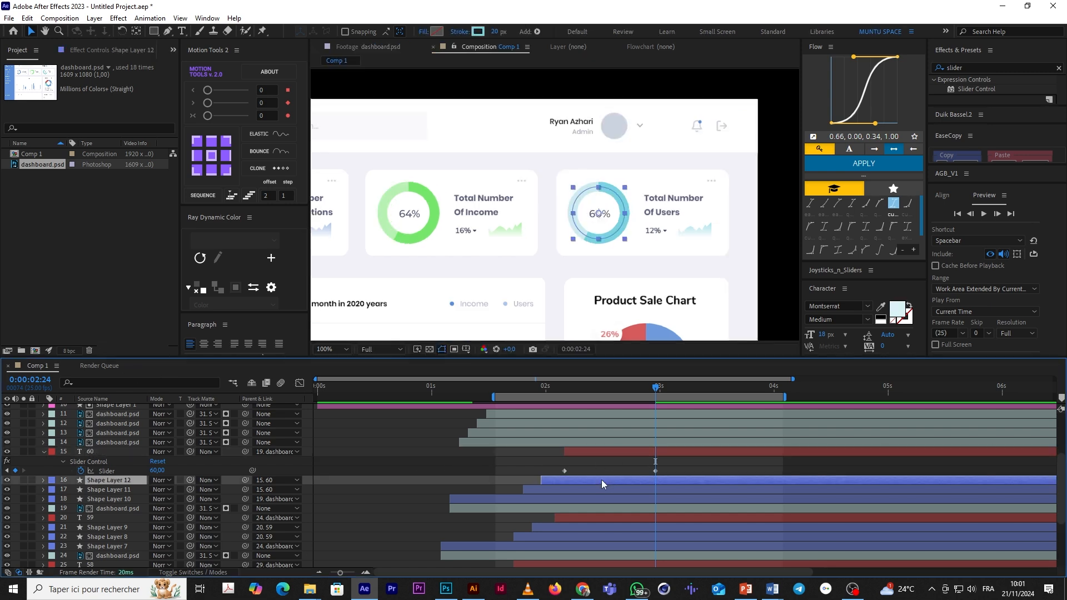
pyautogui.click(468, 470)
pyautogui.click(564, 387)
pyautogui.moveTo(583, 397); pyautogui.dragTo(656, 452)
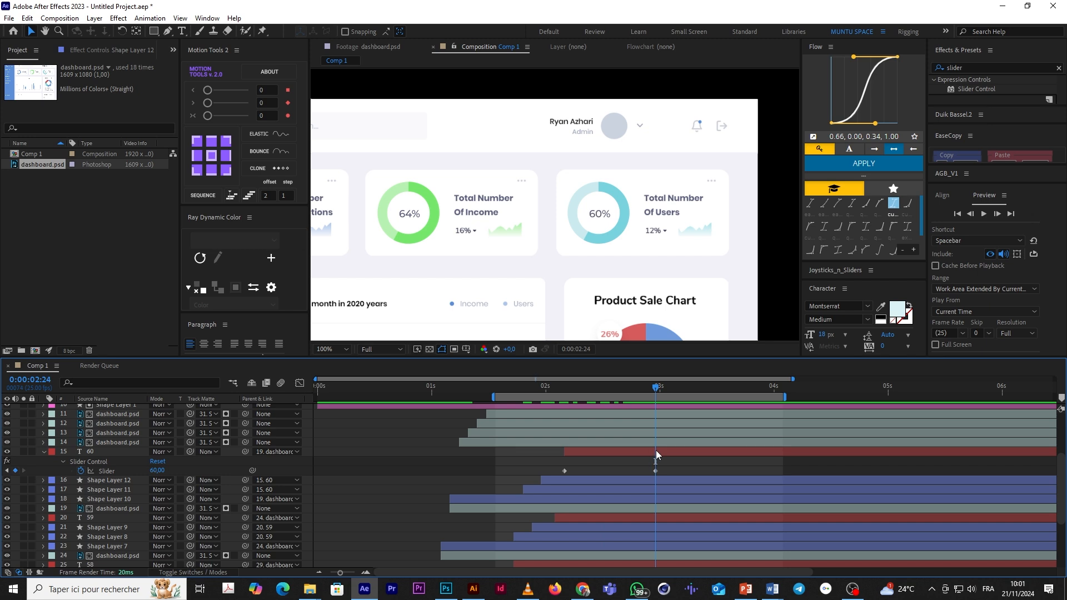
# Step: Flip Shape Layers 12 and 11 of the users ring horizontally
pyautogui.click(663, 481)
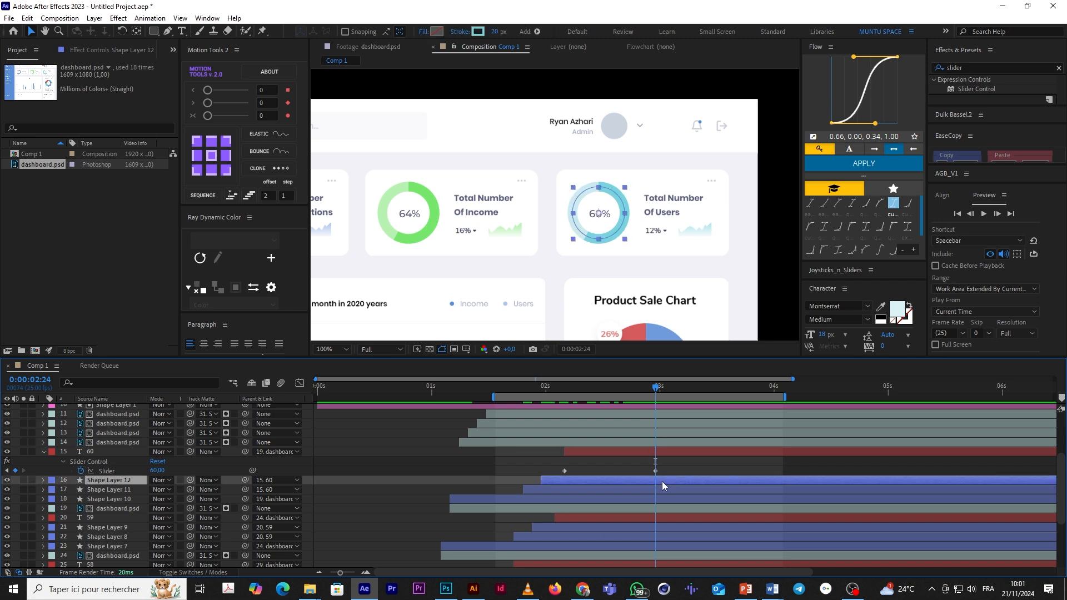
pyautogui.rightClick(662, 482)
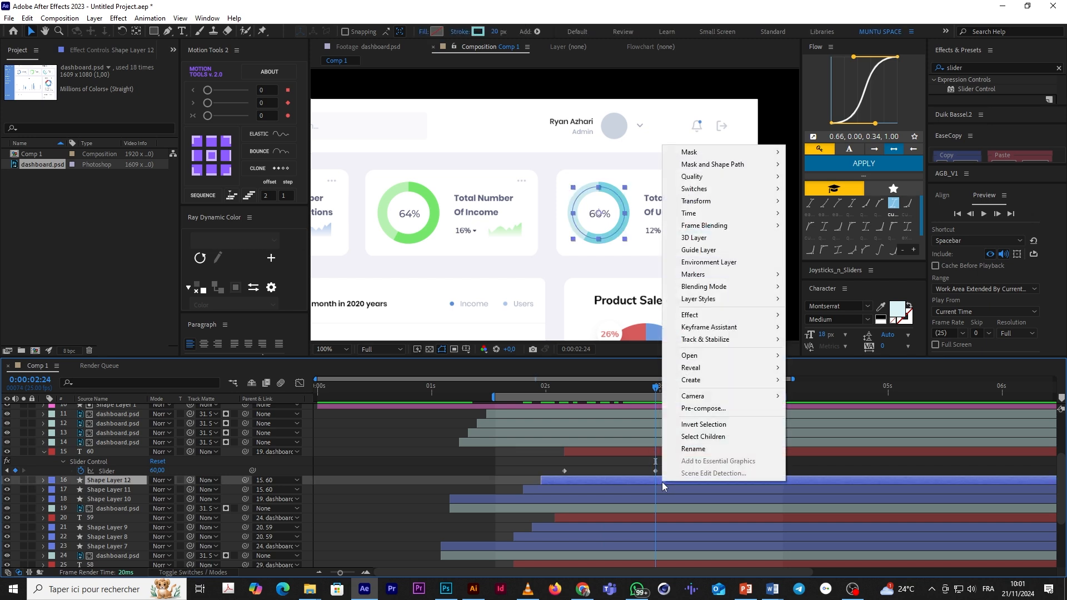
pyautogui.moveTo(770, 202)
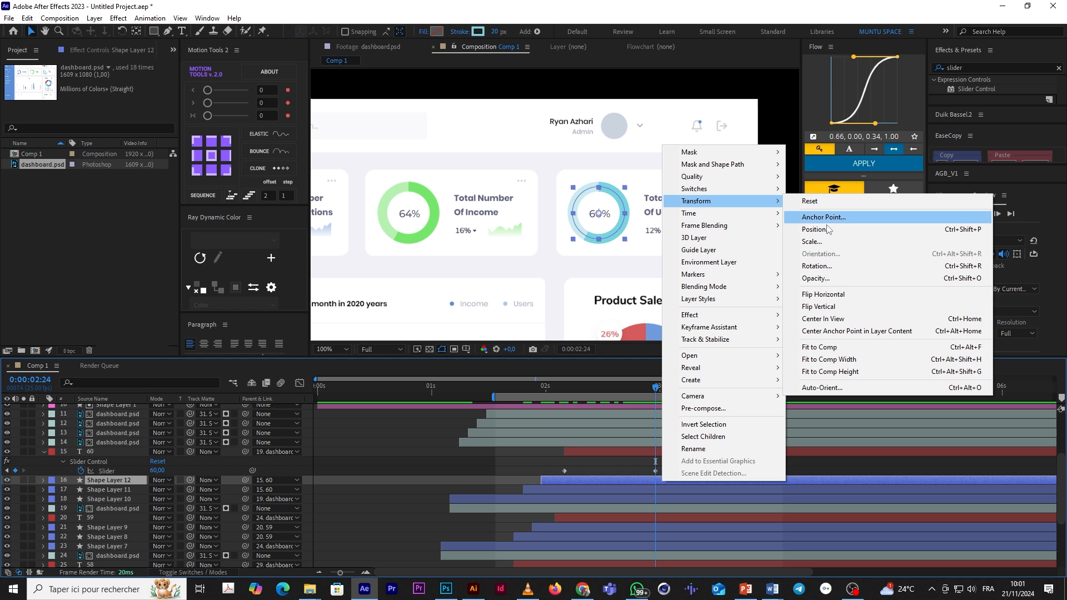
pyautogui.click(845, 297)
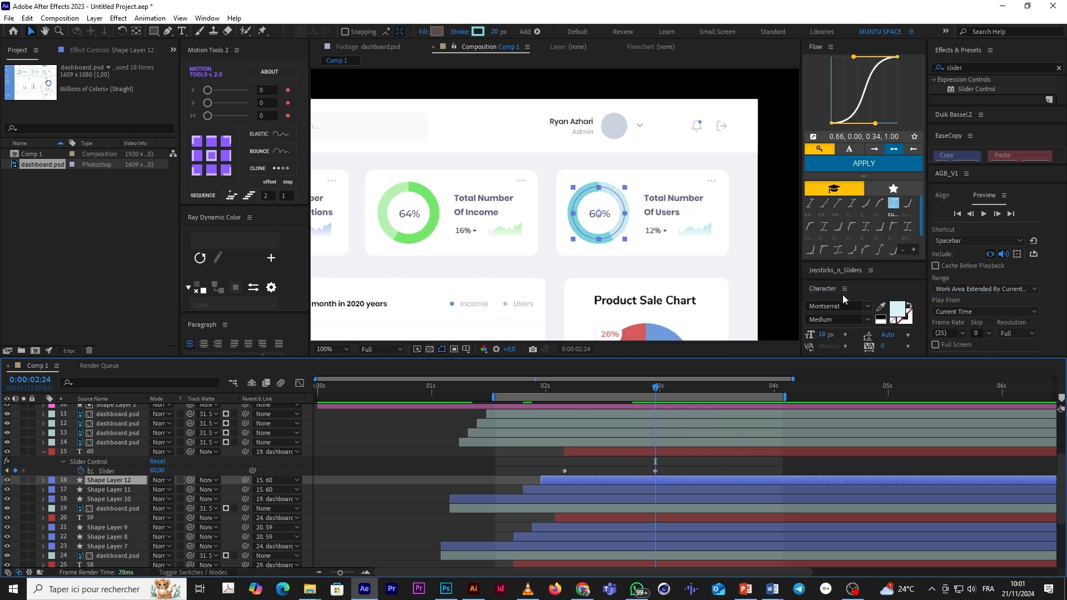
pyautogui.click(628, 489)
pyautogui.rightClick(626, 489)
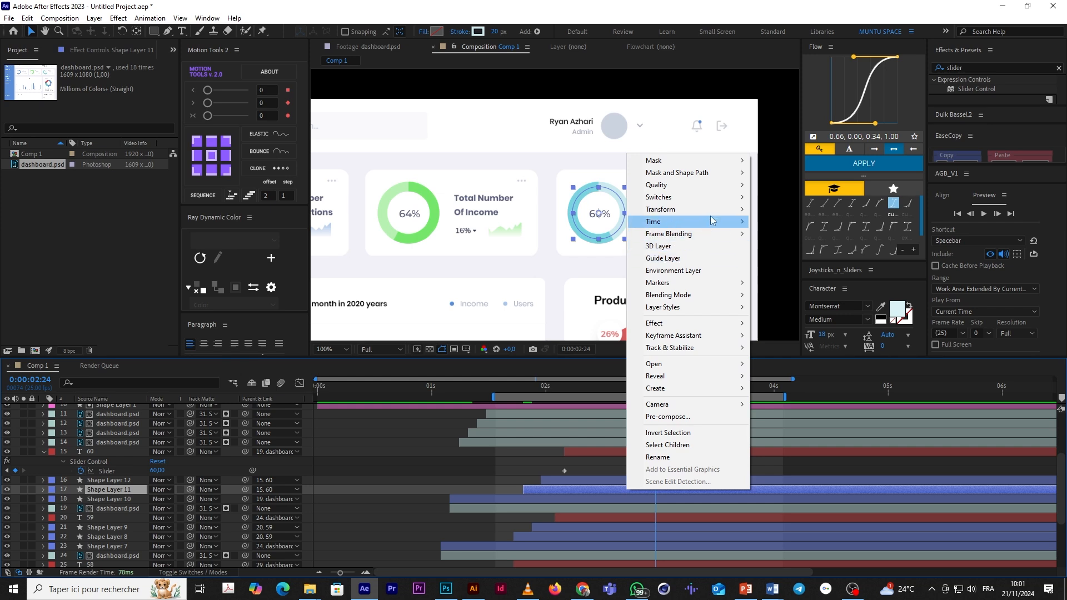
pyautogui.moveTo(713, 217)
pyautogui.click(804, 308)
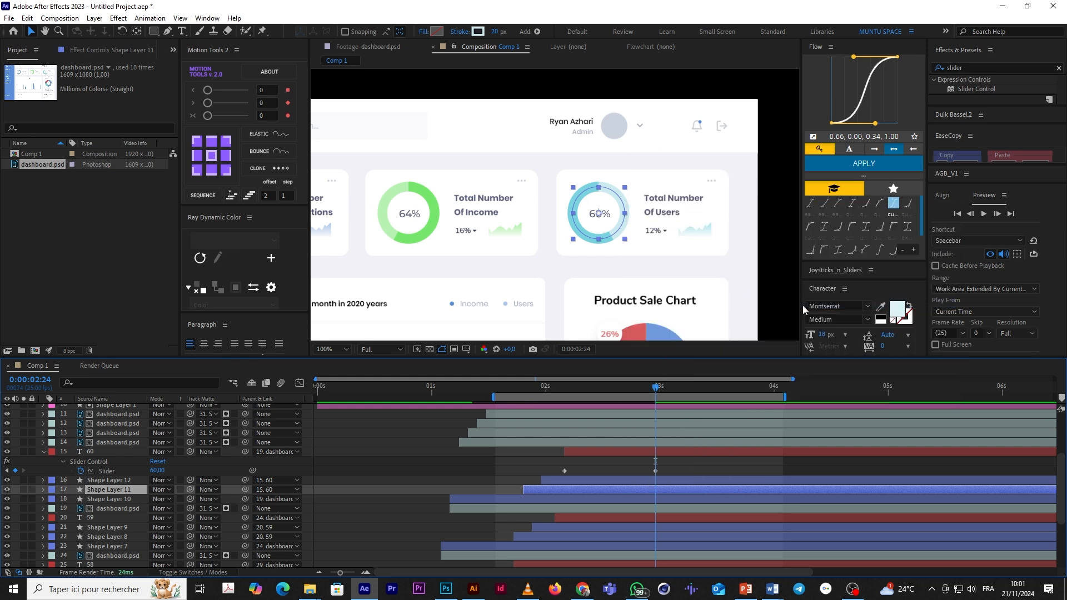
# Step: Shift the 60 text layer and Shape Layers 11 and 12 together about six frames later in the timeline
pyautogui.press('space')
pyautogui.keyDown('ctrl'); pyautogui.click(583, 479); pyautogui.keyUp('ctrl')
pyautogui.keyDown('ctrl'); pyautogui.click(602, 449); pyautogui.keyUp('ctrl')
pyautogui.moveTo(602, 449); pyautogui.dragTo(639, 452)
# Step: Extend the work area to the composition's start and preview the animation with the whole dashboard in view
pyautogui.click(337, 349)
pyautogui.click(345, 431)
pyautogui.click(472, 390)
pyautogui.press('space')
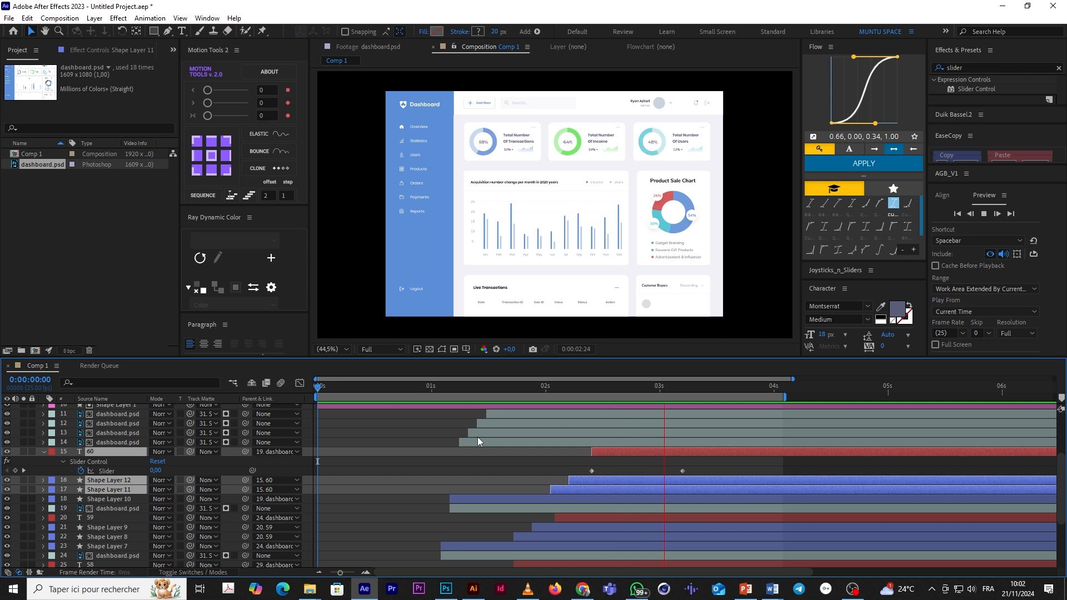
pyautogui.press('space')
# Step: Add an empty shape layer directly above the layer of the Acquisition number change chart card
pyautogui.click(515, 209)
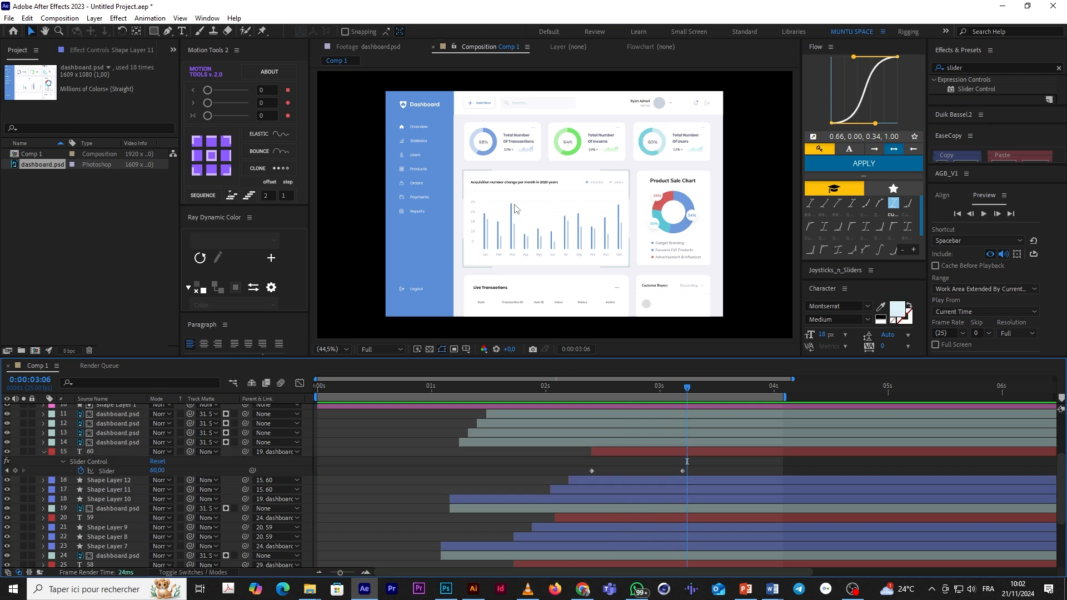
pyautogui.press('/')
pyautogui.click(507, 235)
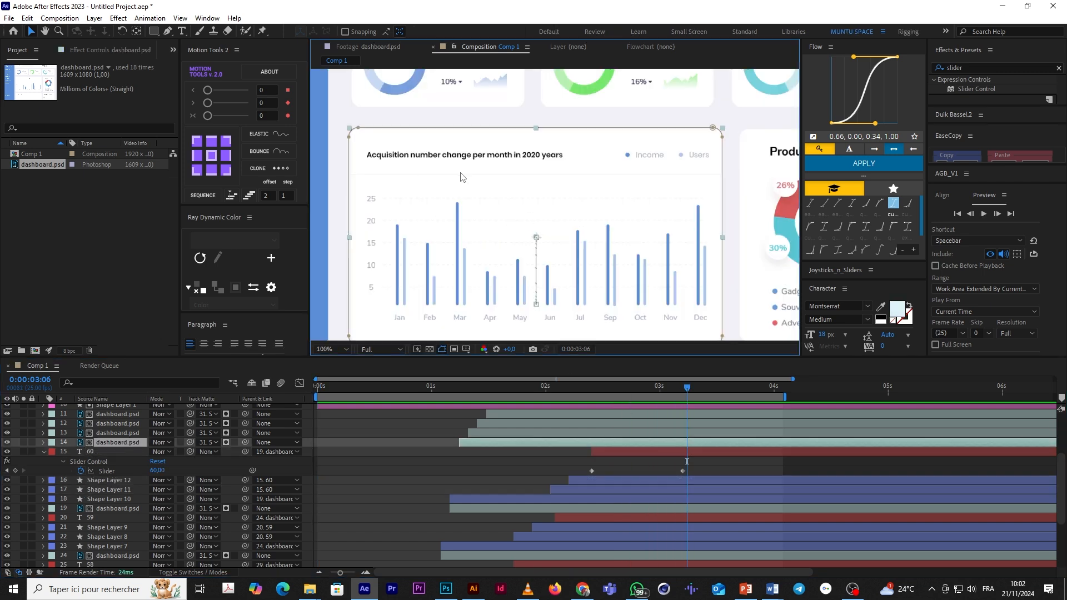
pyautogui.press('j')
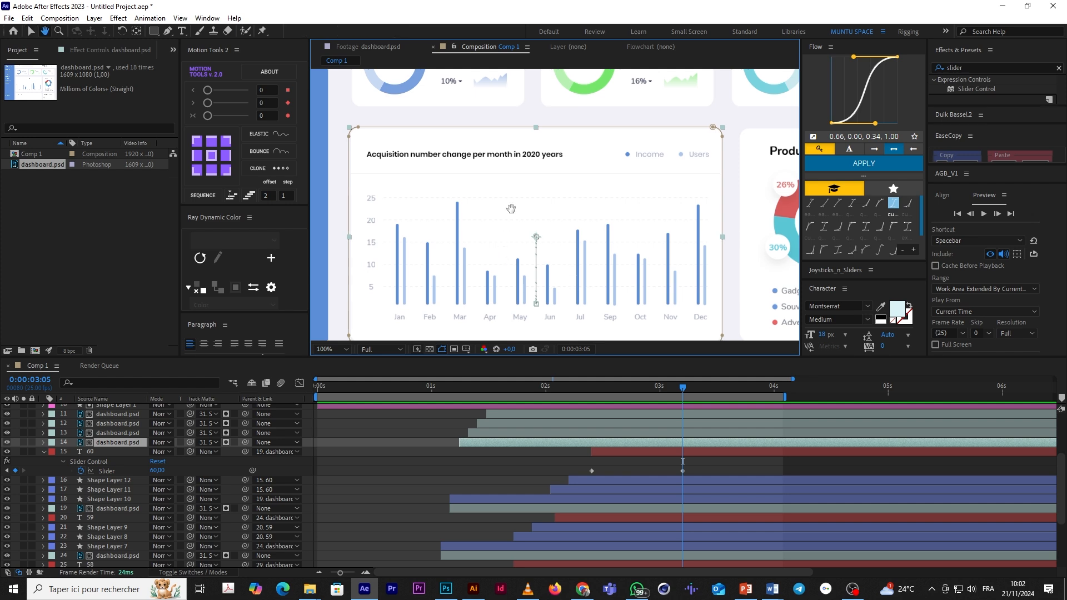
pyautogui.scroll(-3, 501, 234)
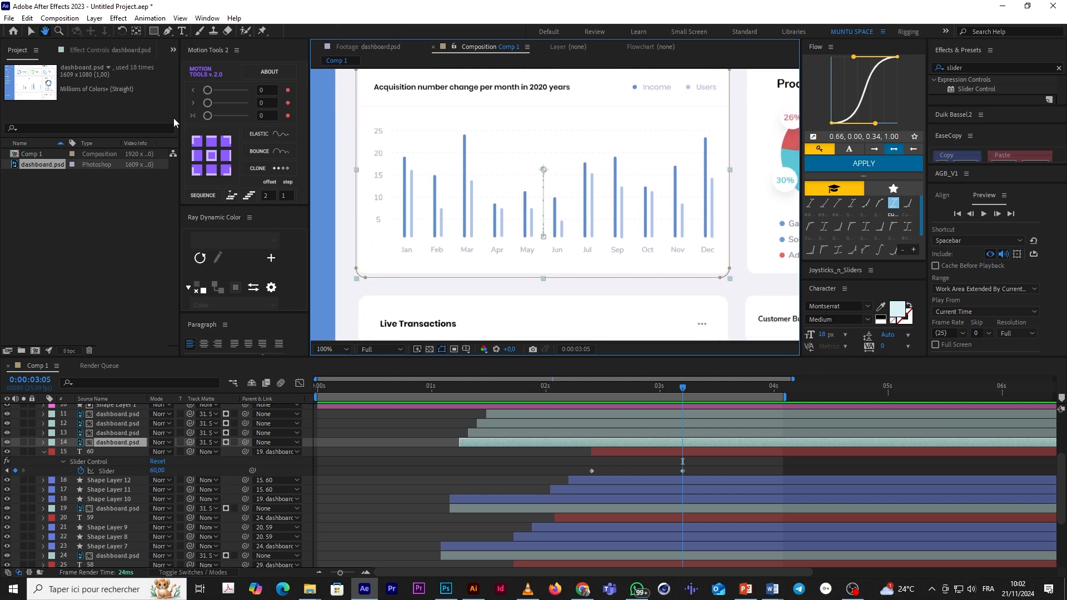
pyautogui.click(424, 459)
pyautogui.click(167, 31)
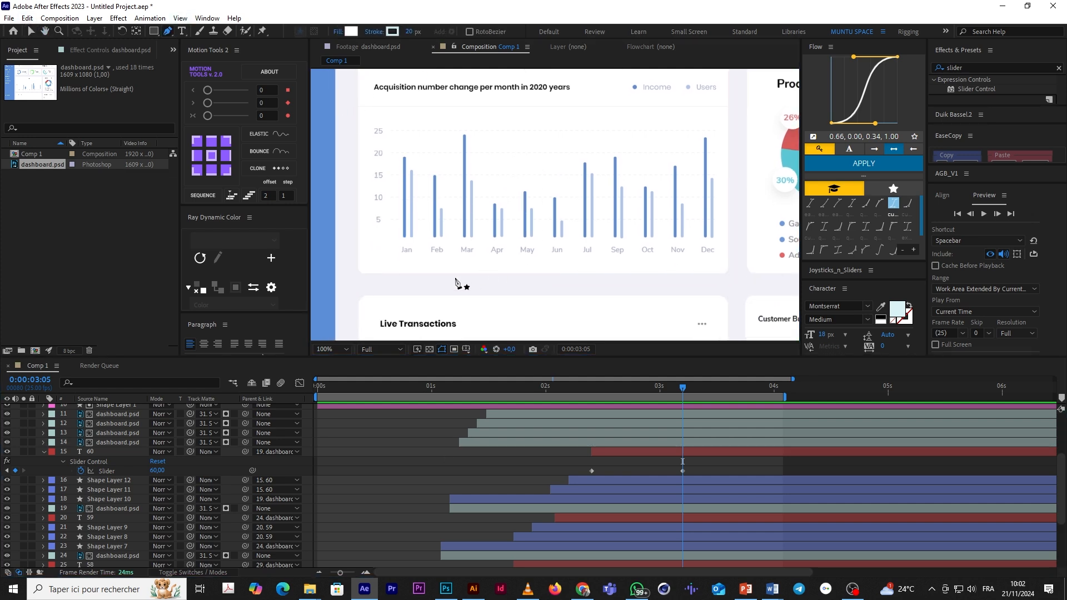
pyautogui.click(31, 31)
pyautogui.click(488, 195)
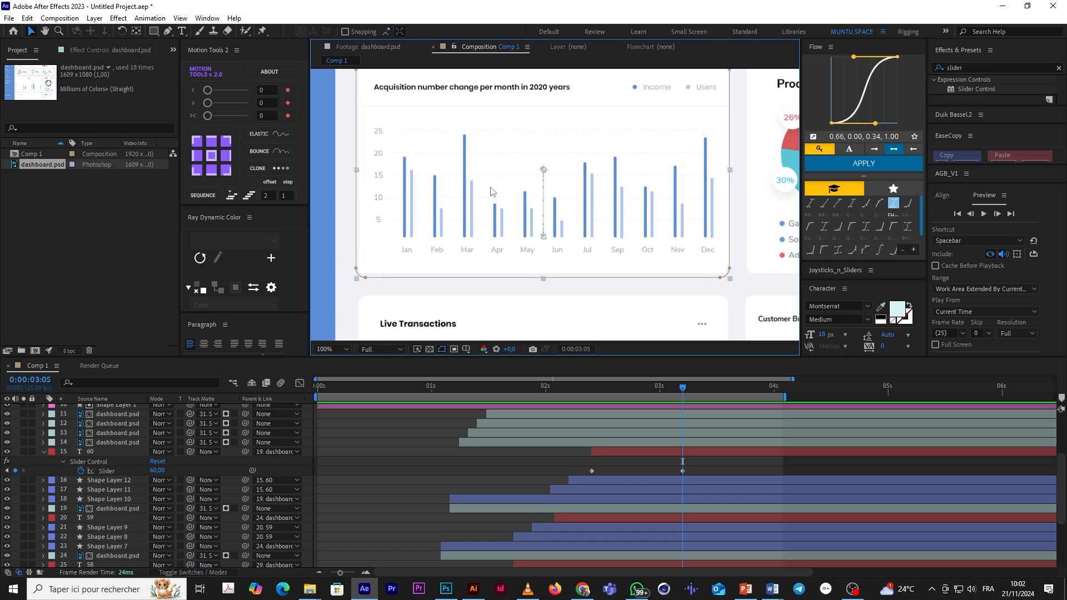
pyautogui.rightClick(311, 441)
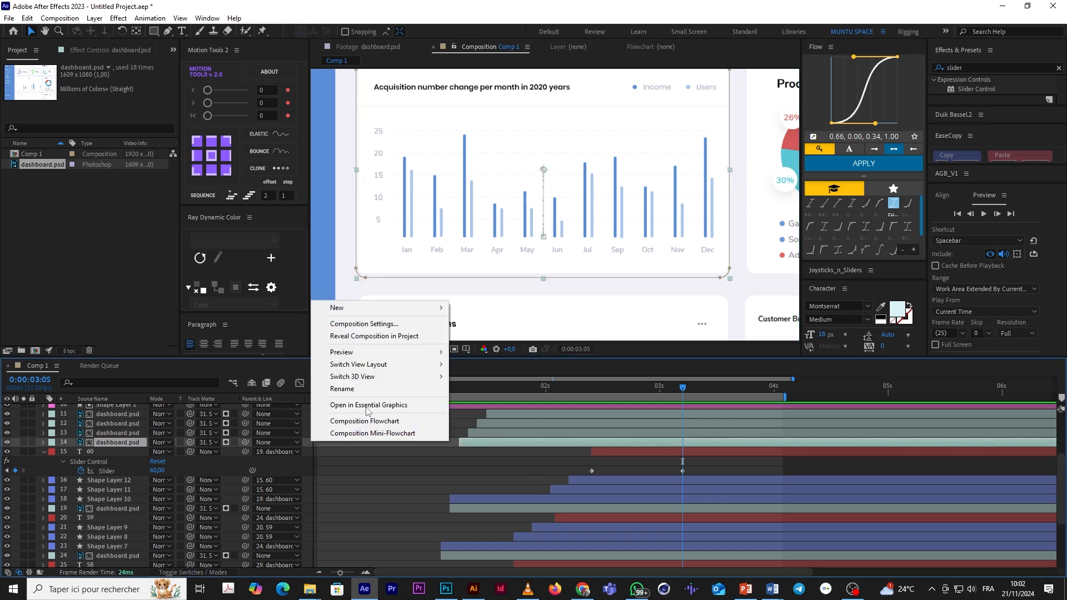
pyautogui.moveTo(396, 308)
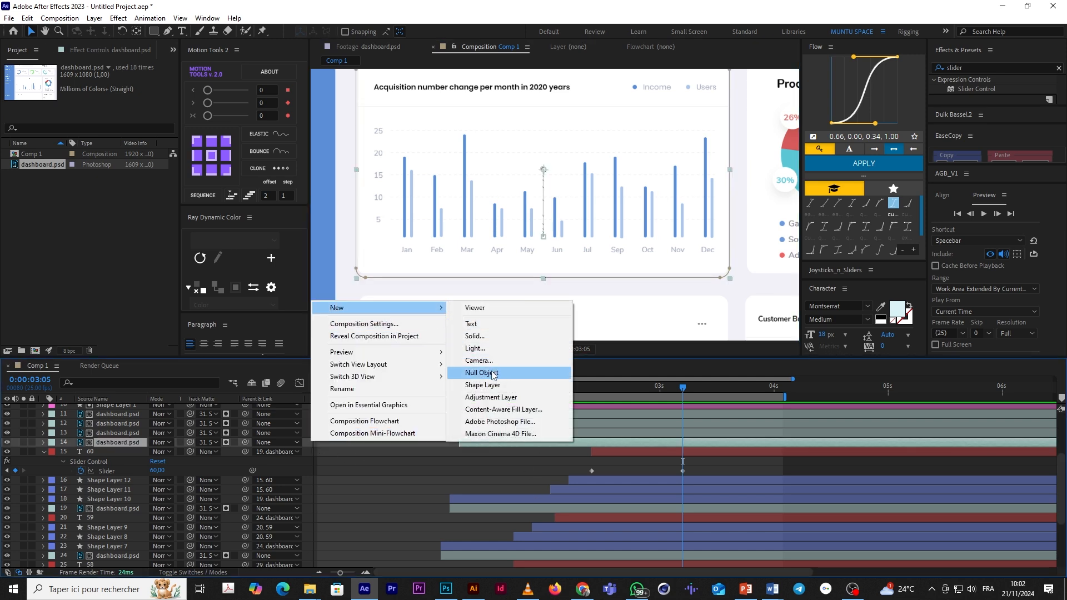
pyautogui.click(489, 385)
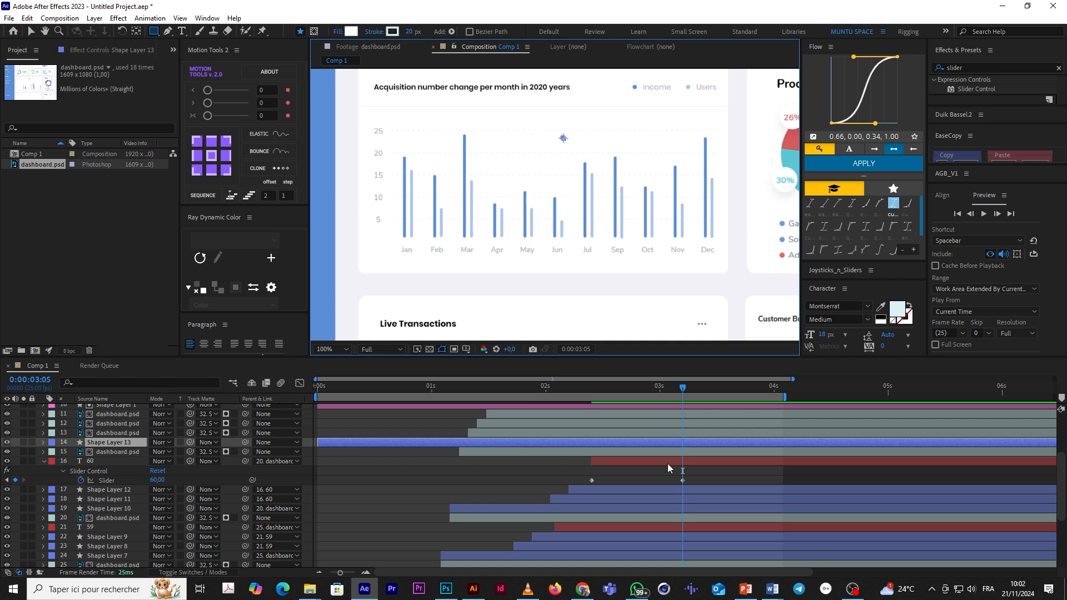
# Step: Split the new shape layer at 0:00:03:05, delete its earlier part and align the remainder's start with the chart card's layer
pyautogui.hotkey('ctrl', 'shift', 'd')
pyautogui.click(677, 450)
pyautogui.press('Delete')
pyautogui.moveTo(691, 442); pyautogui.dragTo(464, 449)
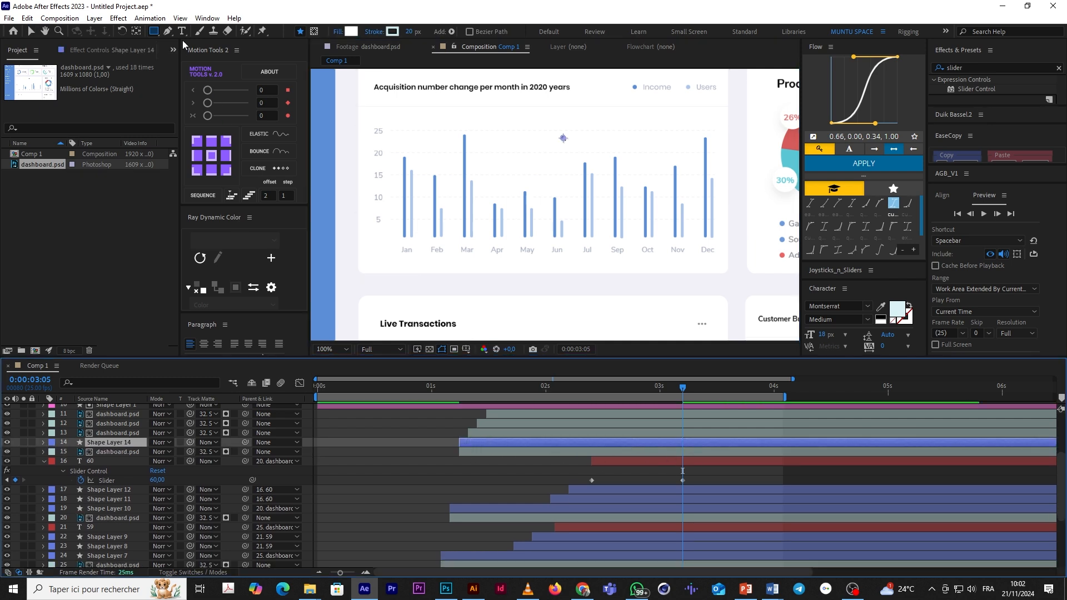
# Step: Draw a vertical Pen tool path over January's Income bar in Shape Layer 14 and set its fill to none
pyautogui.press('g')
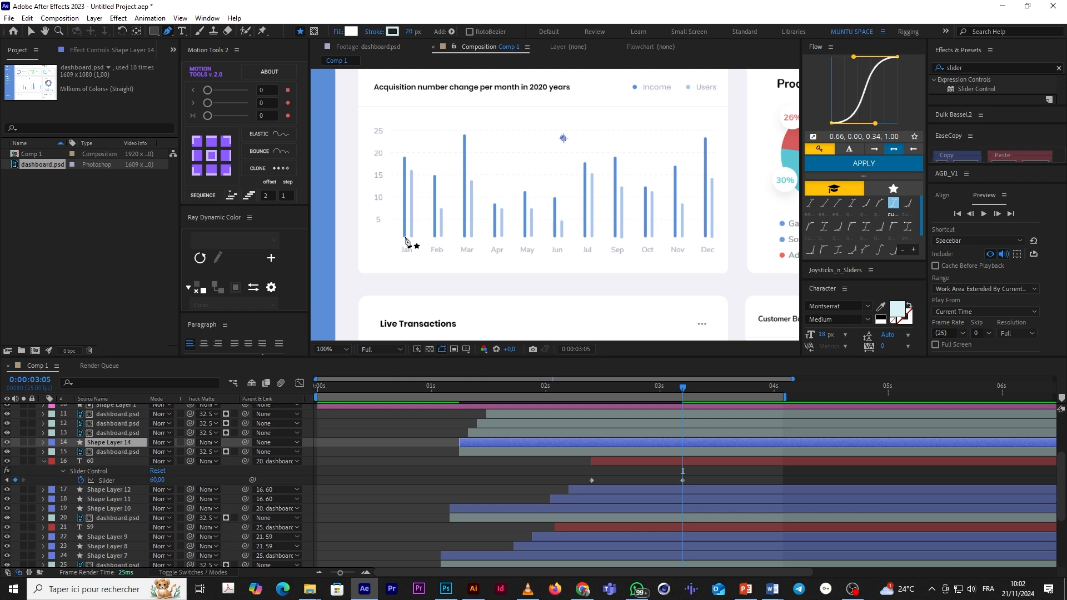
pyautogui.click(404, 236)
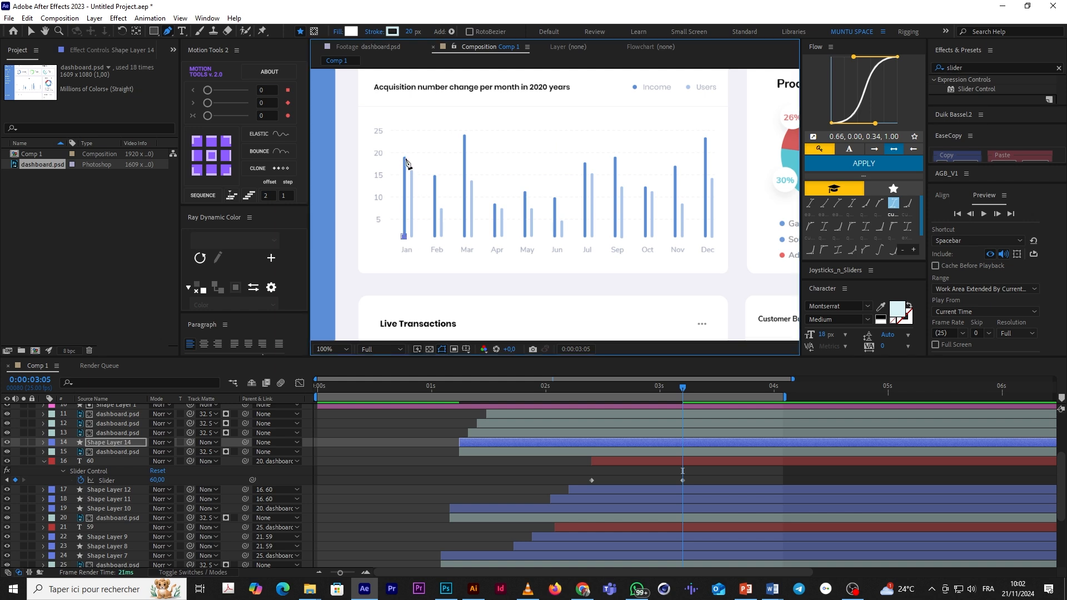
pyautogui.click(338, 31)
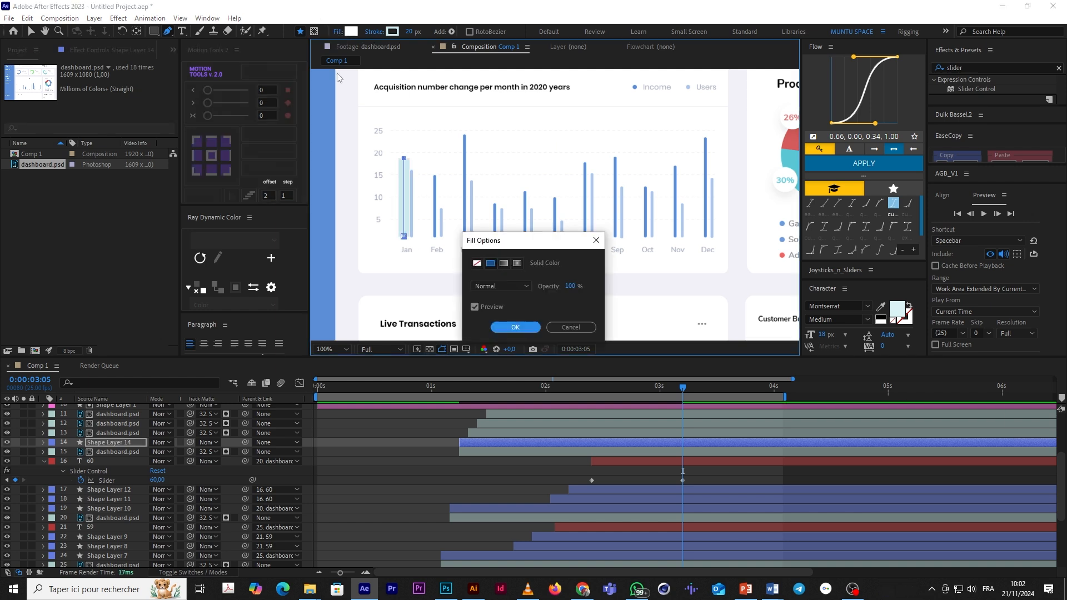
pyautogui.click(516, 327)
# Step: Give the line a 2 px stroke in blue 5B8DD7, sampled from the chart's dark bars
pyautogui.click(392, 31)
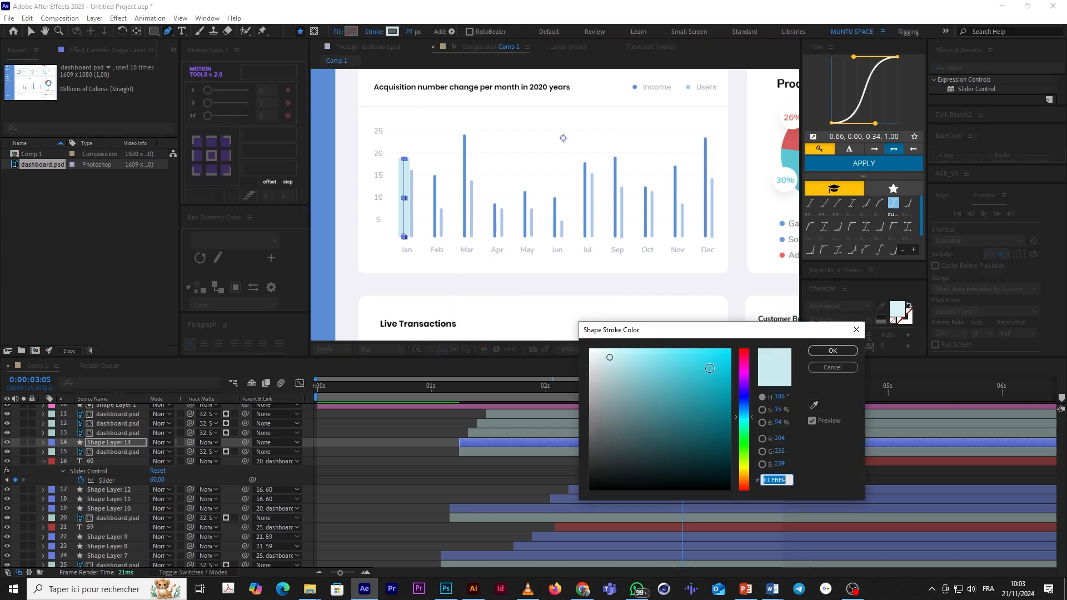
pyautogui.click(814, 405)
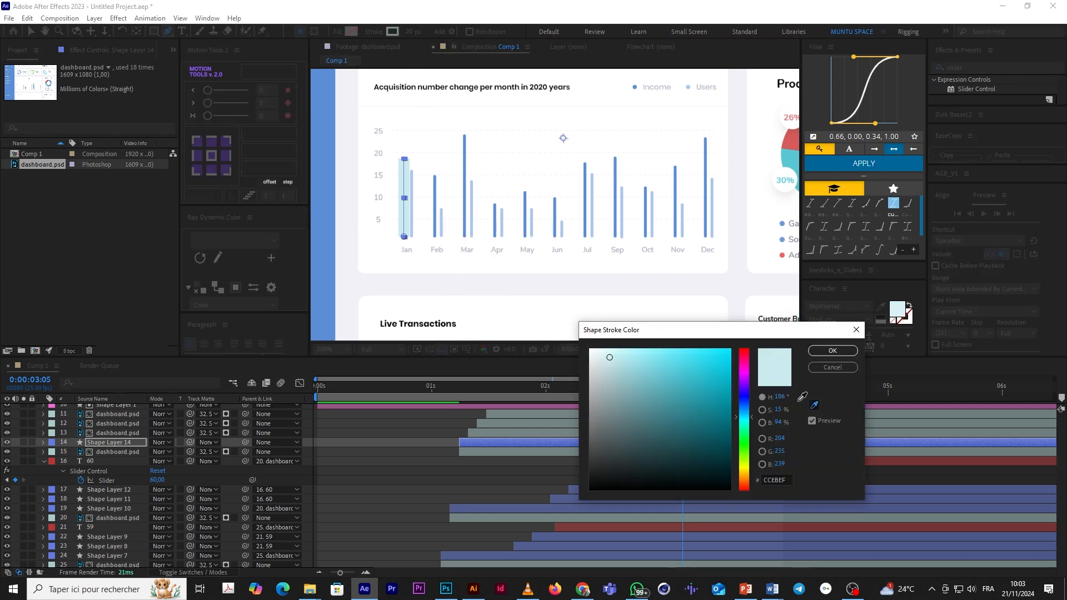
pyautogui.click(469, 149)
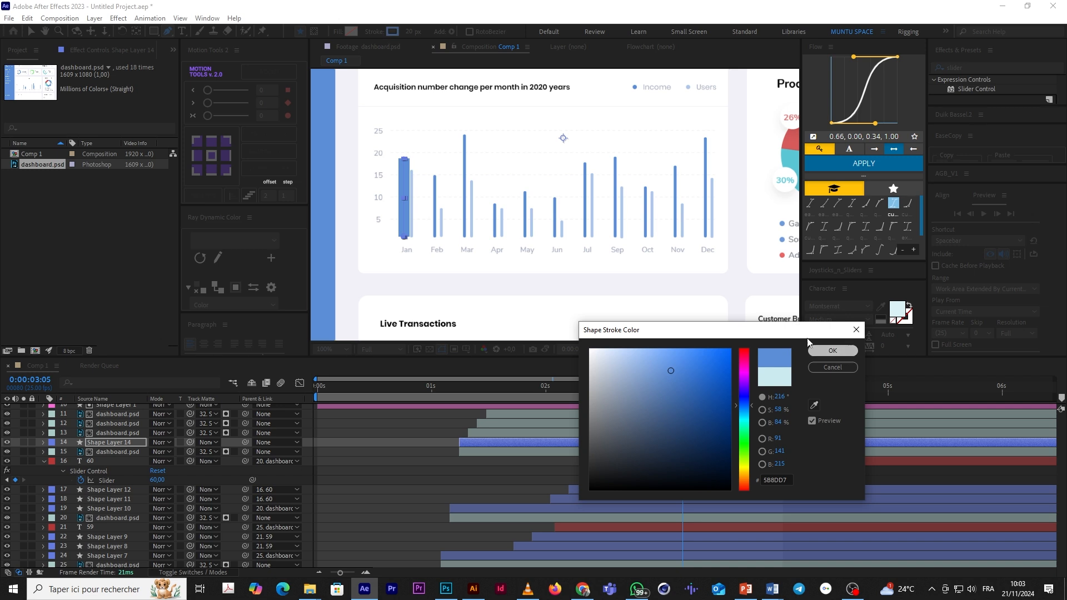
pyautogui.click(833, 350)
pyautogui.moveTo(407, 33); pyautogui.dragTo(395, 34)
# Step: Center Shape Layer 14's anchor point and move the line into the gap between the March and April bars
pyautogui.click(211, 155)
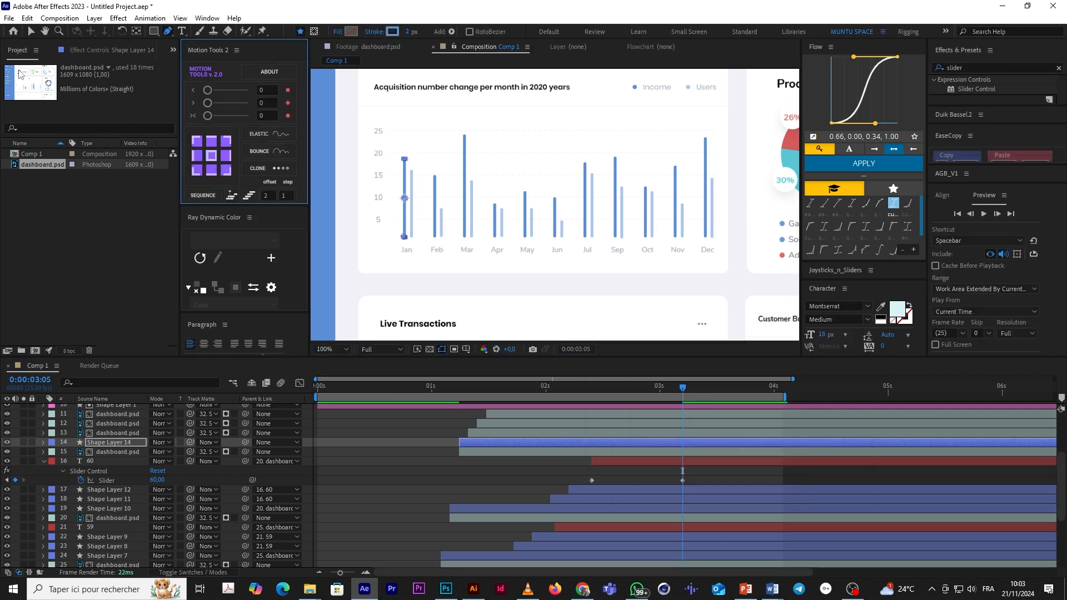
pyautogui.click(31, 33)
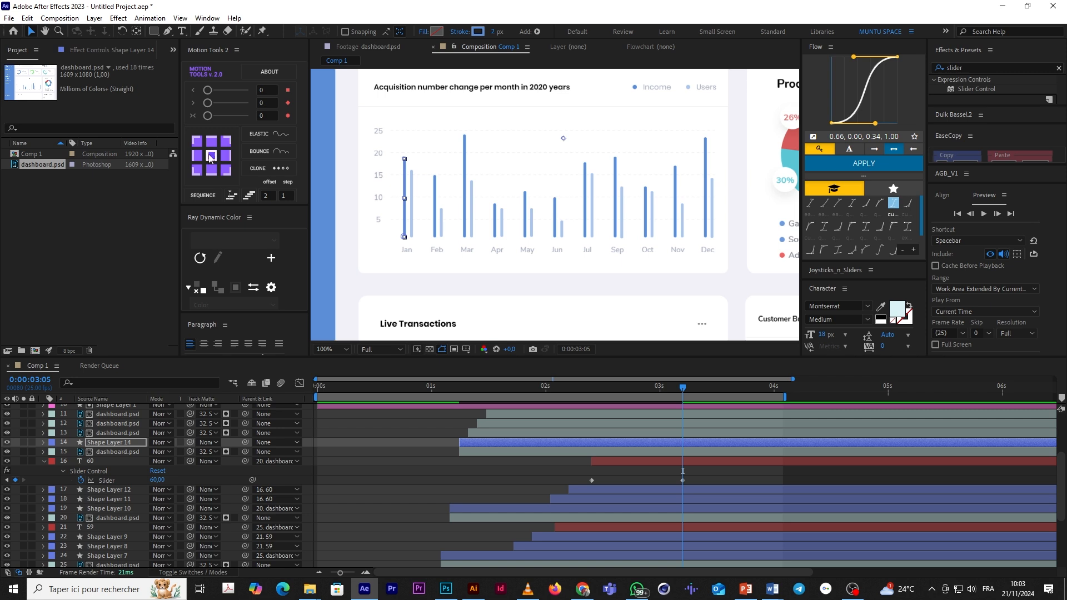
pyautogui.click(405, 210)
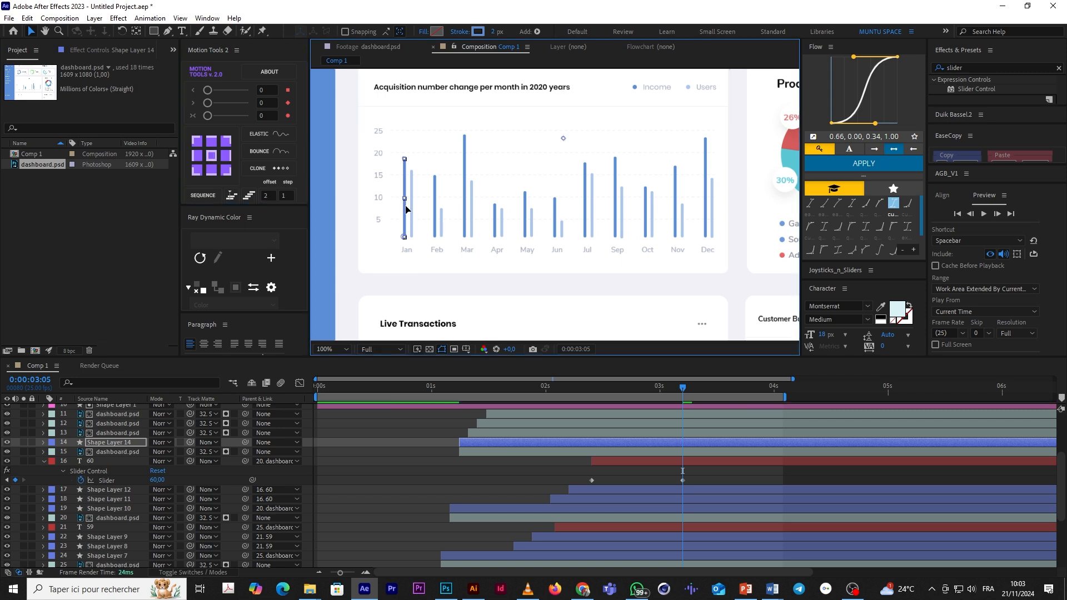
pyautogui.moveTo(404, 215); pyautogui.dragTo(484, 210)
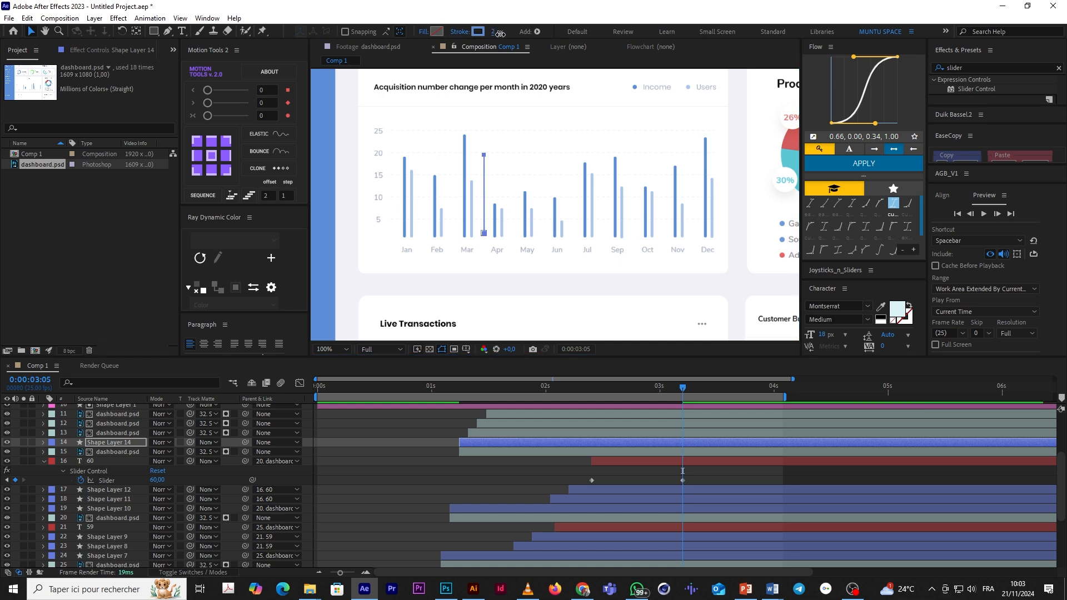
# Step: Set the line's stroke width to 5 px and center the layer's anchor point again
pyautogui.moveTo(501, 34); pyautogui.dragTo(502, 34)
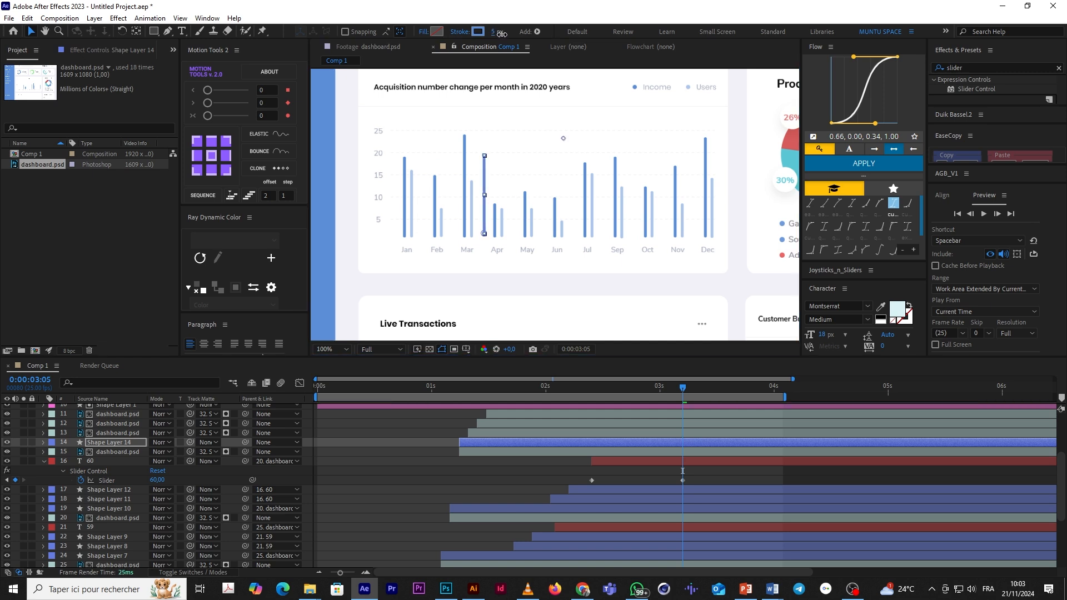
pyautogui.click(471, 463)
pyautogui.click(476, 445)
pyautogui.click(212, 156)
pyautogui.click(422, 450)
pyautogui.click(469, 441)
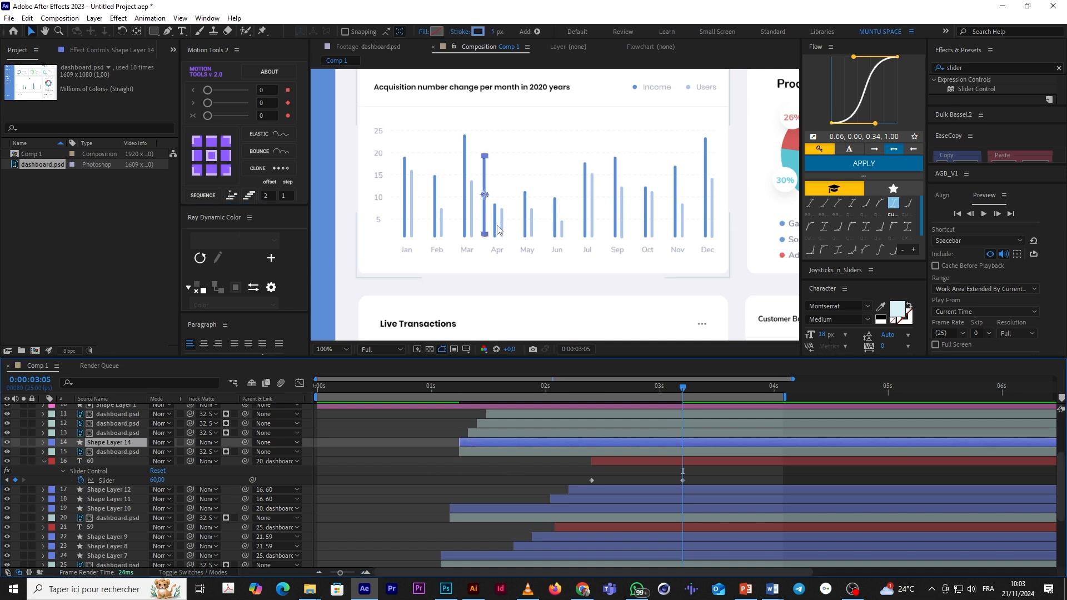
# Step: Set the line cap of Shape Layer 14's stroke to Round Cap
pyautogui.click(43, 442)
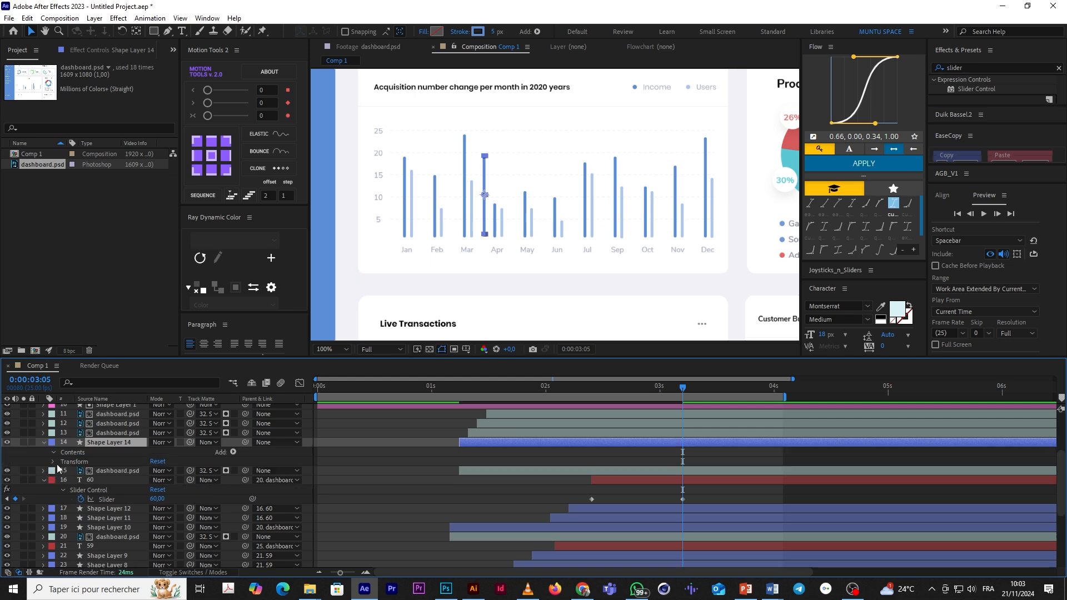
pyautogui.click(52, 452)
pyautogui.click(63, 462)
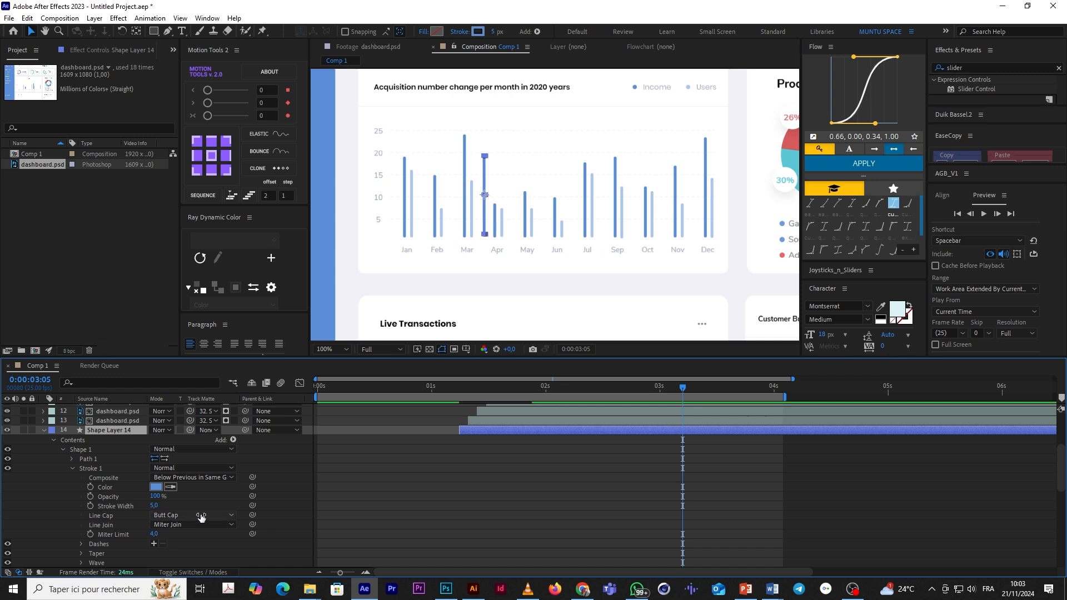
pyautogui.click(186, 515)
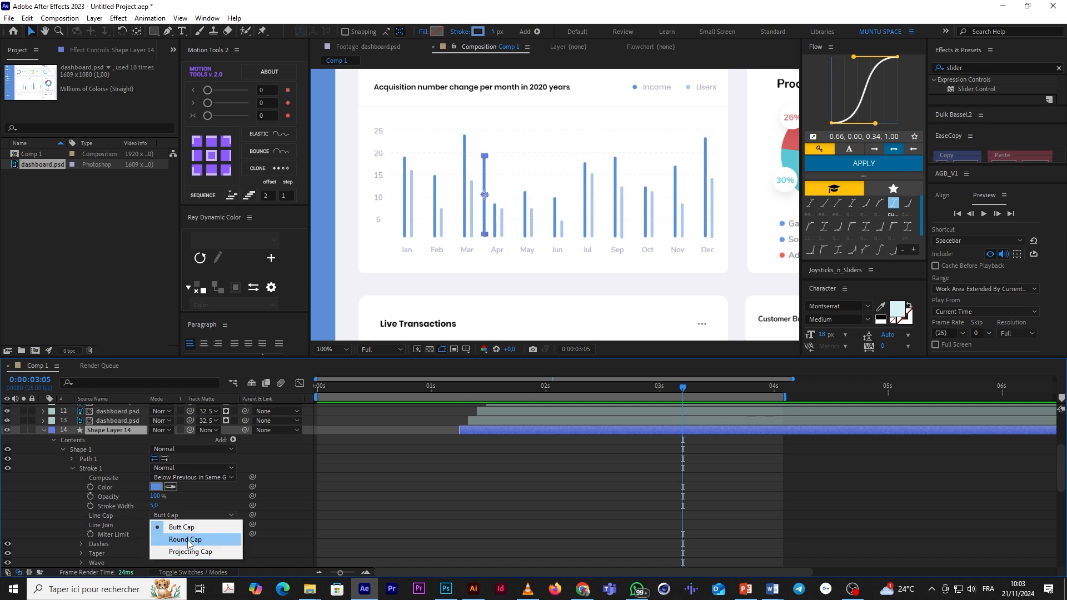
pyautogui.click(187, 540)
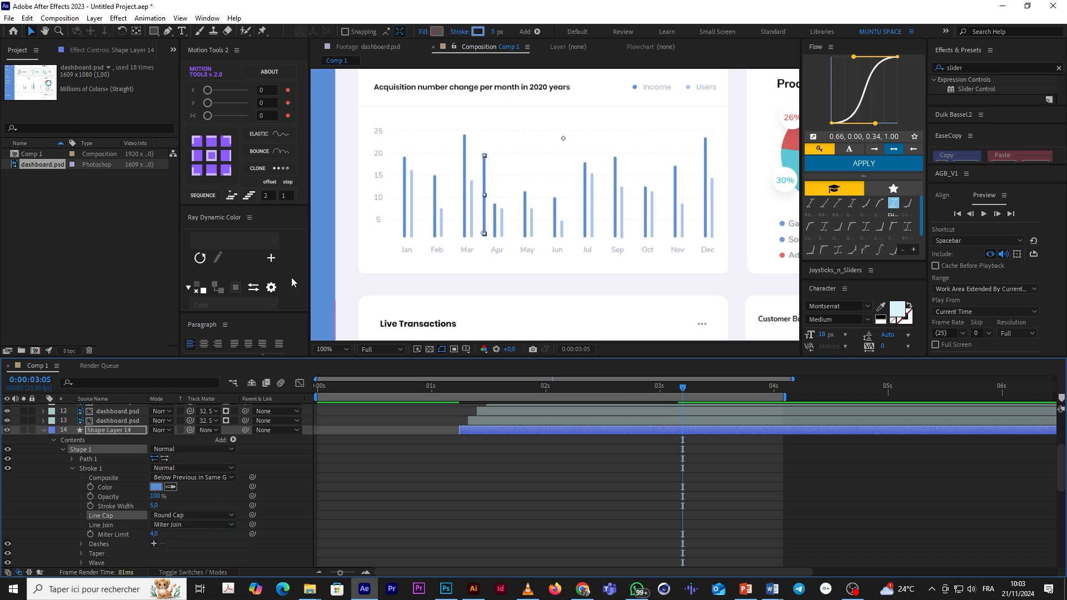
# Step: Center the line's anchor point and move the line directly beside January's Income bar
pyautogui.click(424, 448)
pyautogui.click(470, 431)
pyautogui.hotkey('ctrl', 'alt', 'Home')
pyautogui.moveTo(486, 199); pyautogui.dragTo(395, 198)
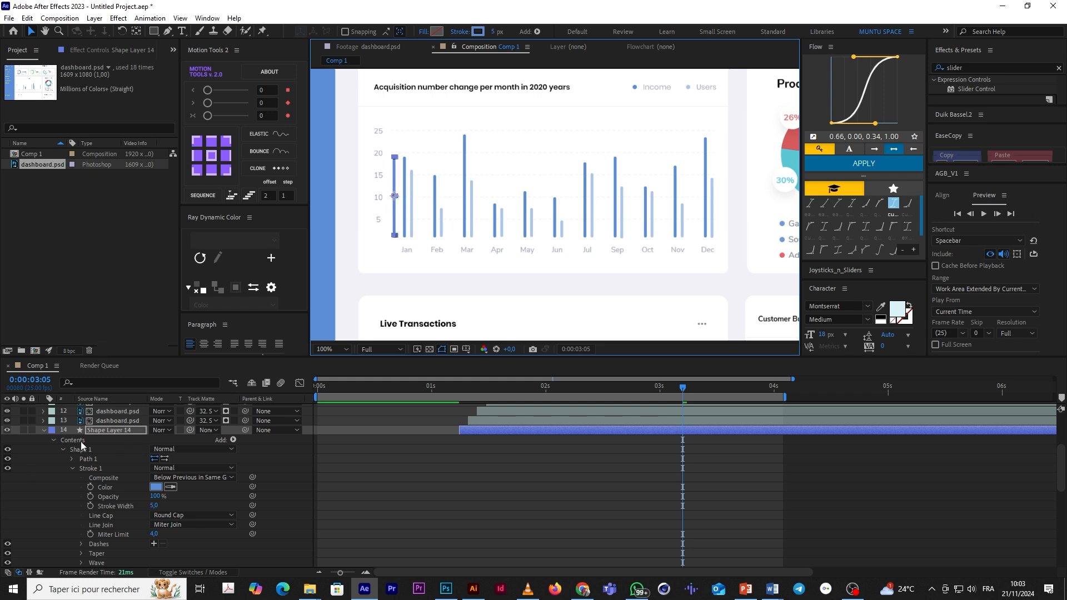
# Step: Add Trim Paths to the contents of Shape Layer 14
pyautogui.click(53, 440)
pyautogui.click(236, 439)
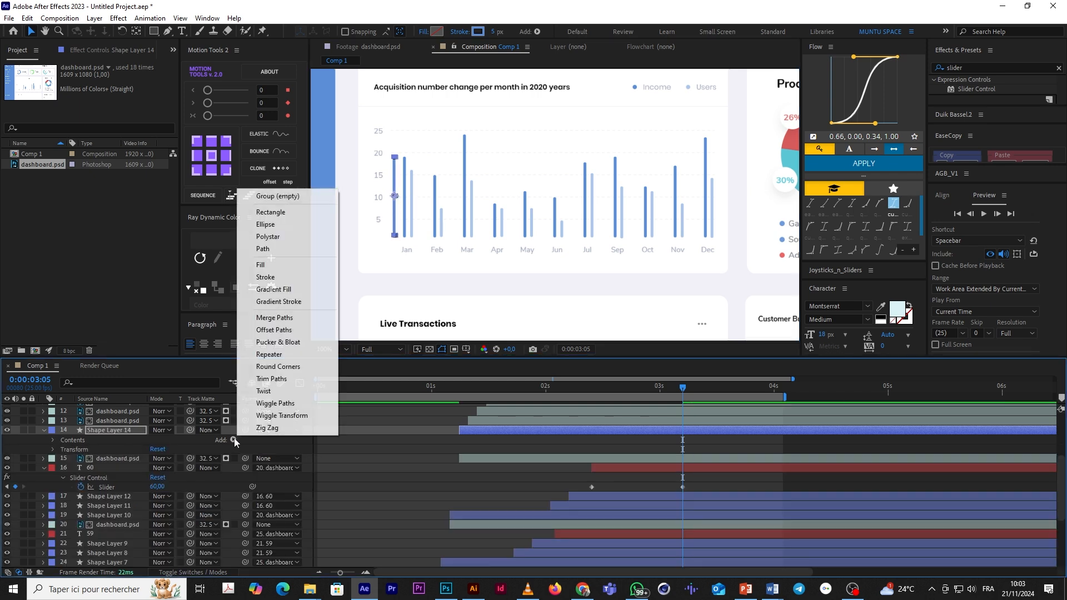
pyautogui.click(285, 381)
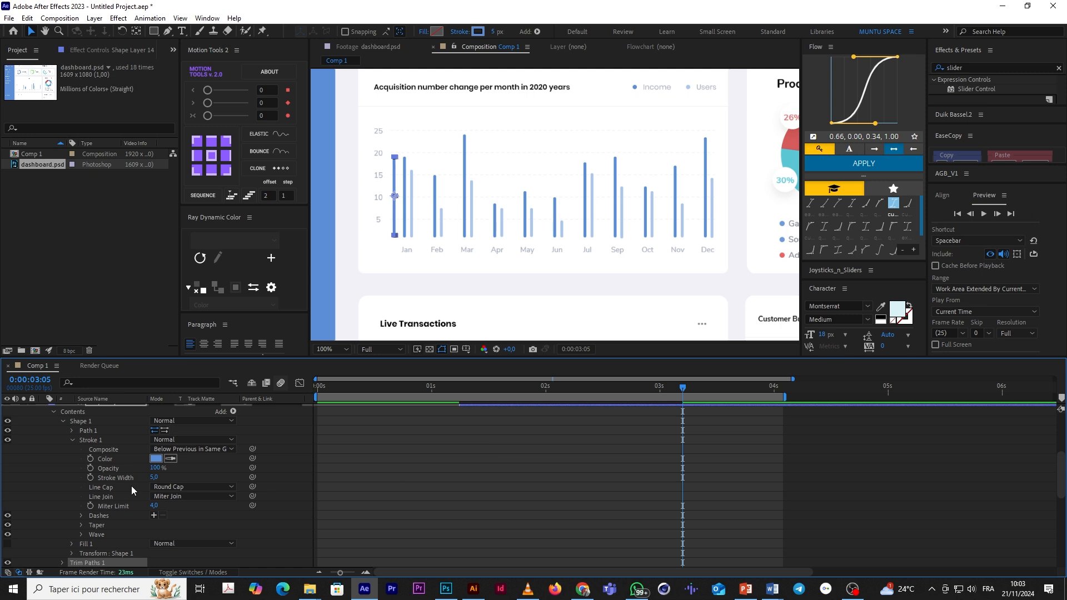
# Step: Shift Shape Layer 14 in the timeline so that it starts at 0:00:02:17
pyautogui.scroll(1, 132, 489)
pyautogui.click(460, 395)
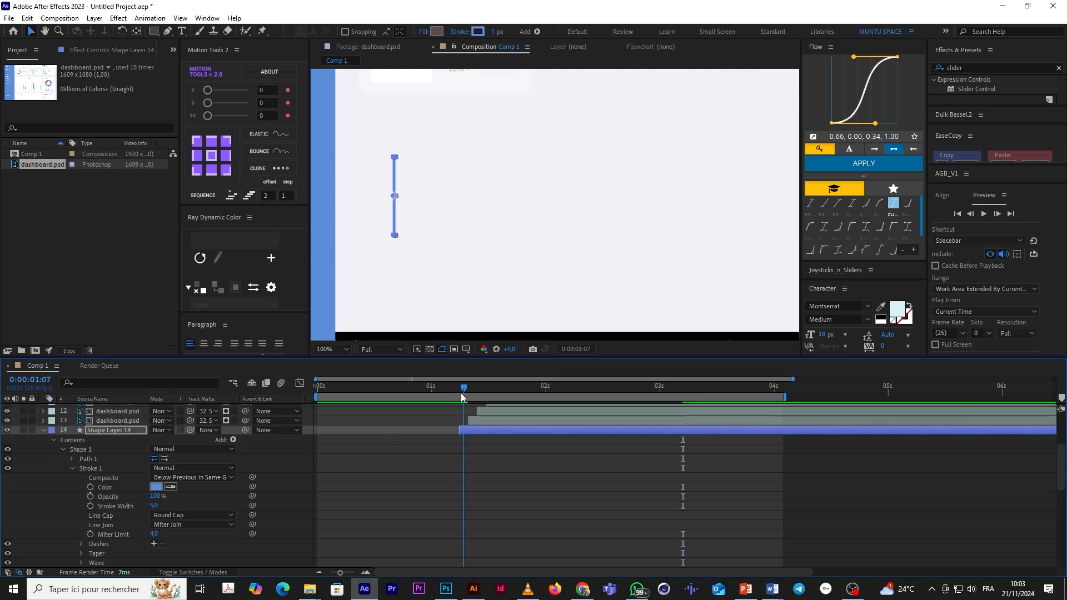
pyautogui.click(655, 396)
pyautogui.moveTo(565, 426); pyautogui.dragTo(699, 429)
pyautogui.click(625, 389)
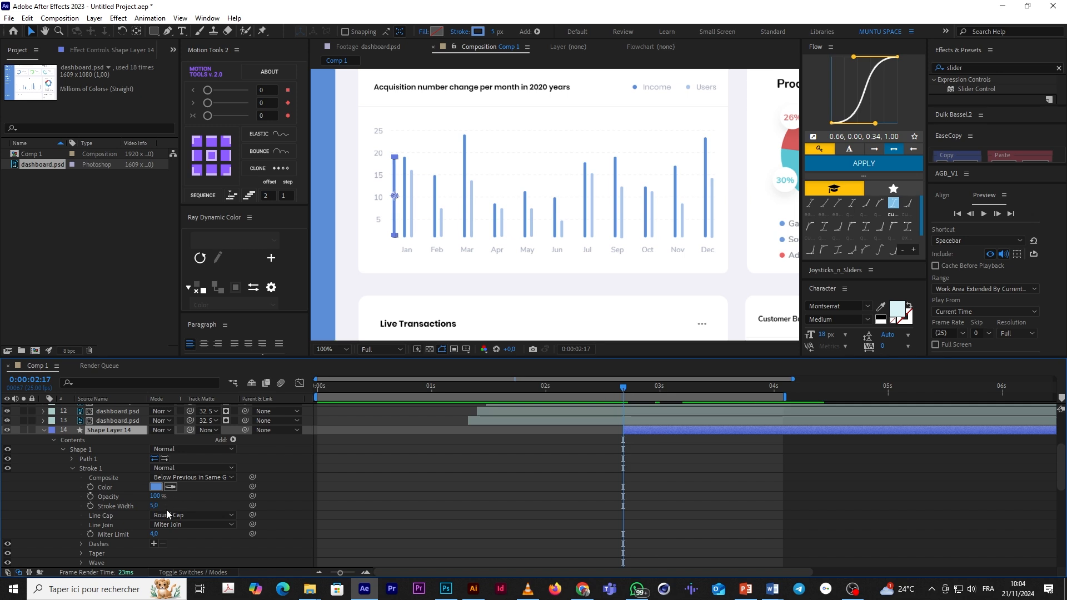
# Step: Keyframe the Trim Paths End from 0% at 0:00:02:17 to 100% about 22 frames later
pyautogui.click(73, 469)
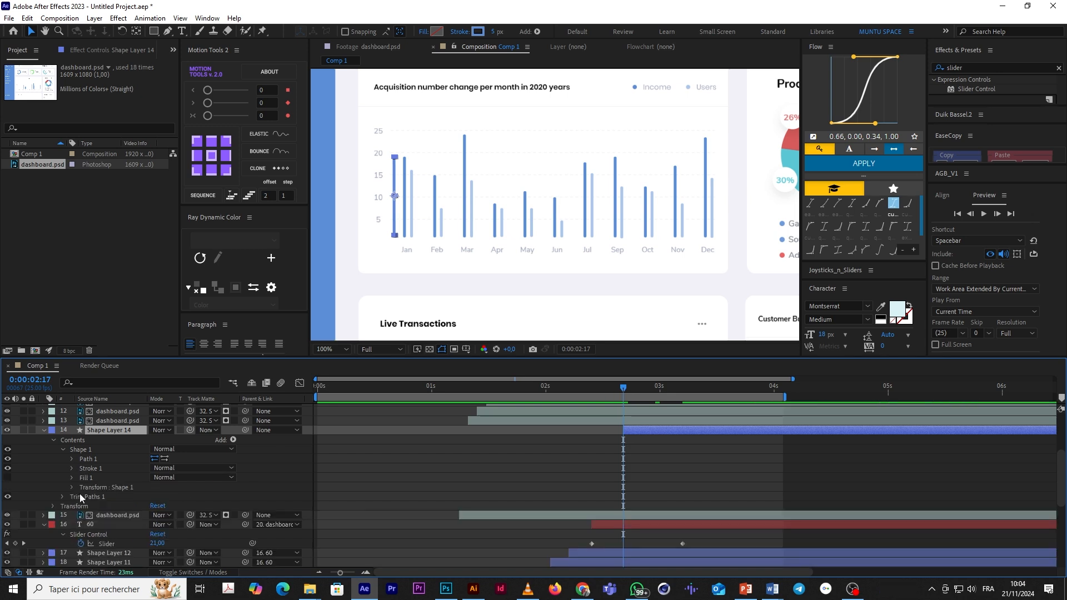
pyautogui.click(62, 497)
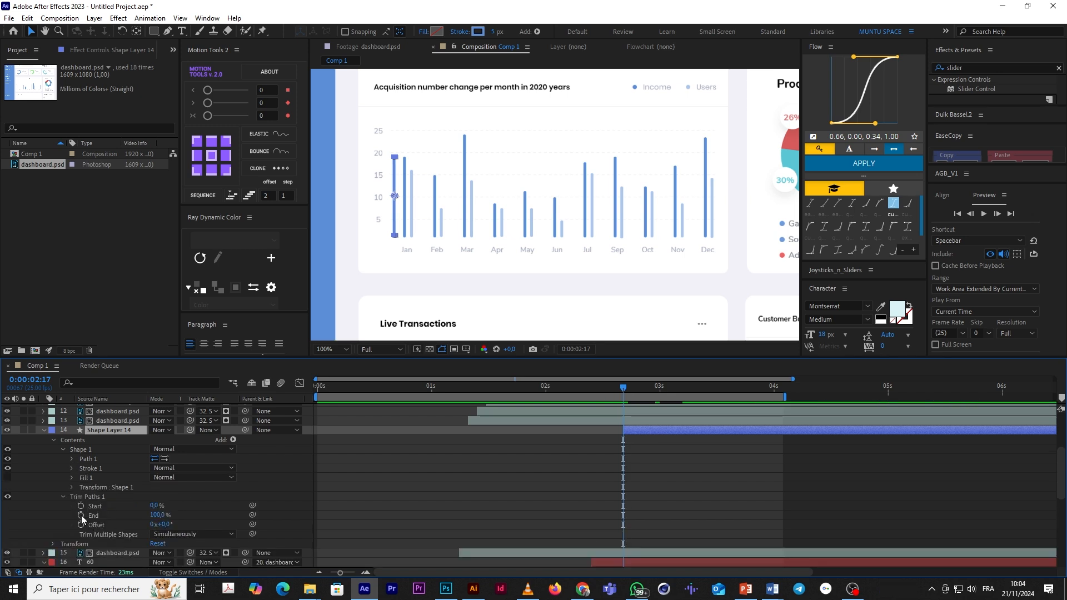
pyautogui.click(82, 517)
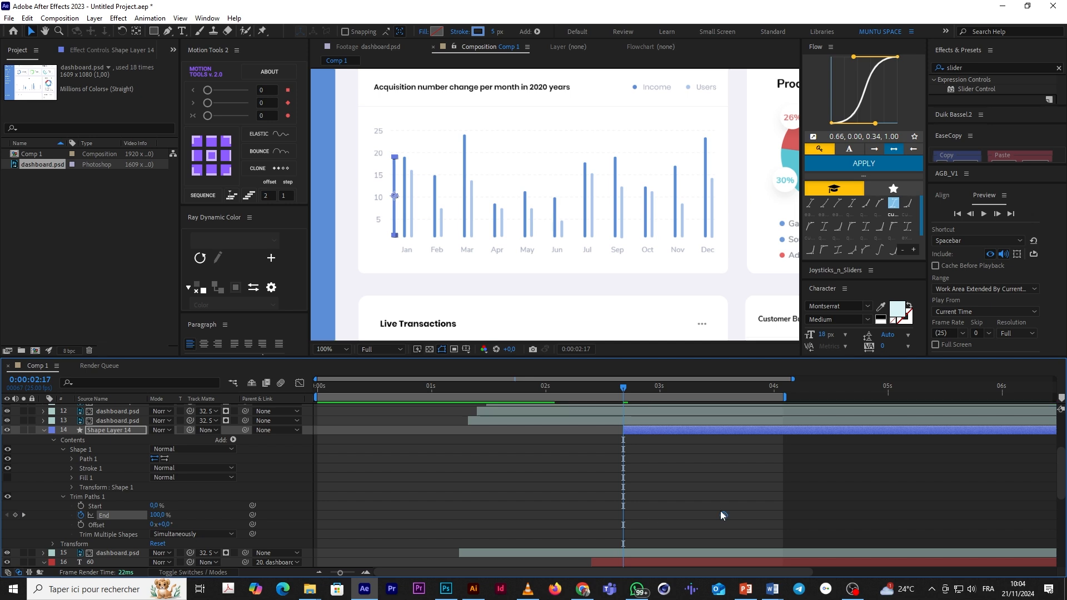
pyautogui.moveTo(158, 515); pyautogui.dragTo(83, 530)
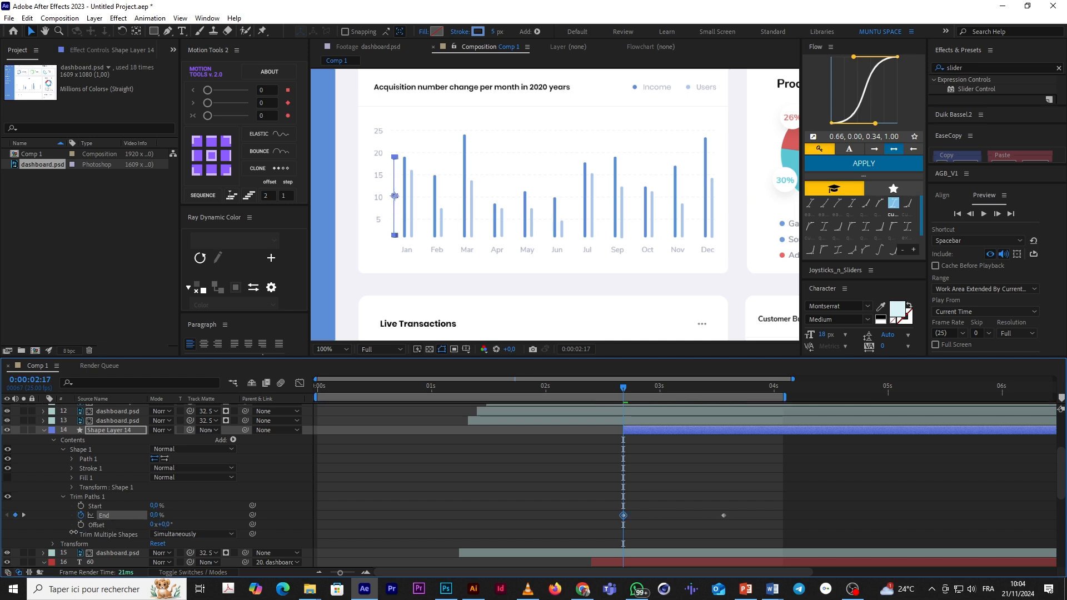
# Step: Apply Easy Ease to both Trim Paths End keyframes and preview the growing line
pyautogui.click(724, 516)
pyautogui.moveTo(744, 517); pyautogui.dragTo(596, 543)
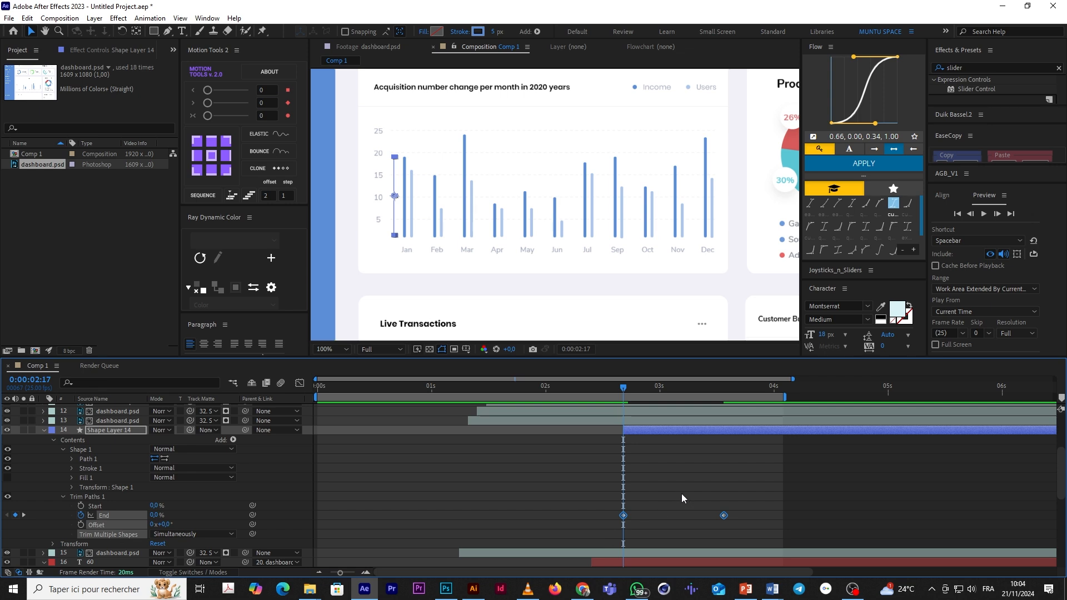
pyautogui.press('F9')
pyautogui.click(704, 480)
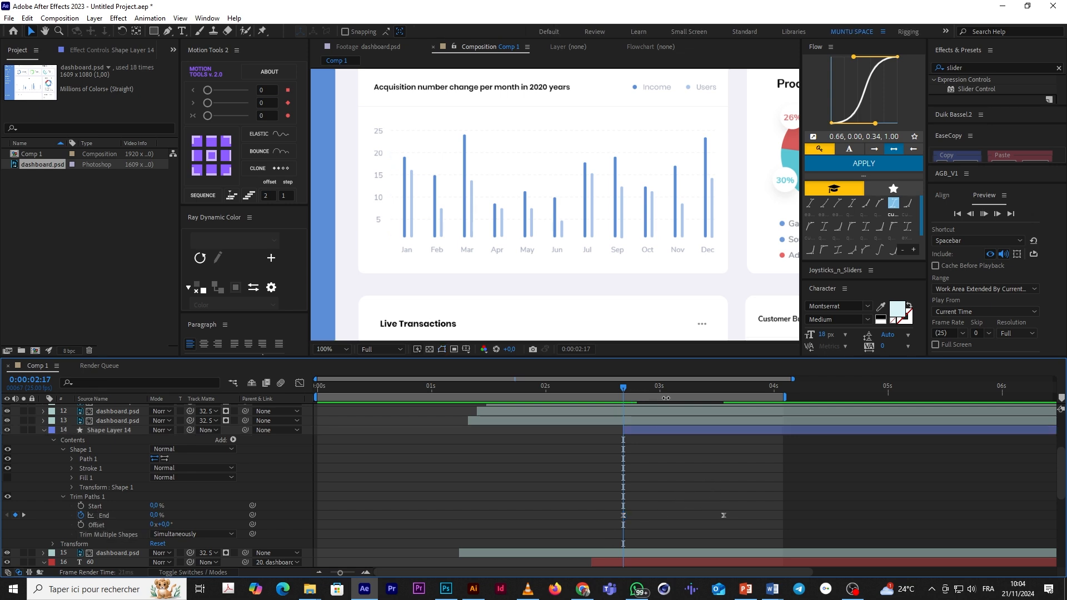
pyautogui.press('space')
# Step: Move the last End keyframe about eight frames earlier and preview with the work area starting at 0:00:02:05
pyautogui.moveTo(724, 516); pyautogui.dragTo(688, 521)
pyautogui.click(569, 385)
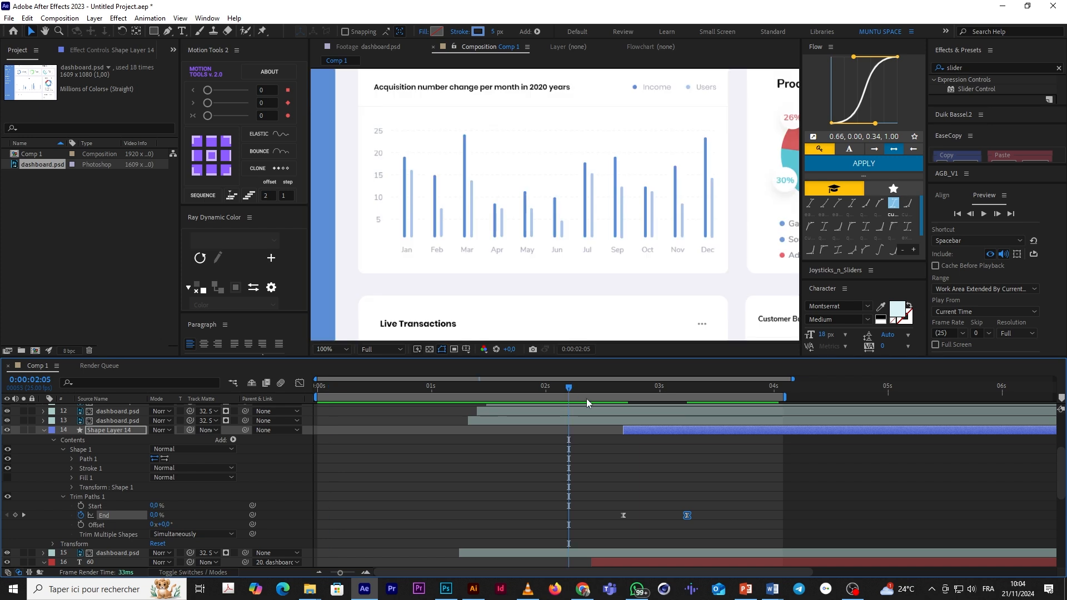
pyautogui.press('space')
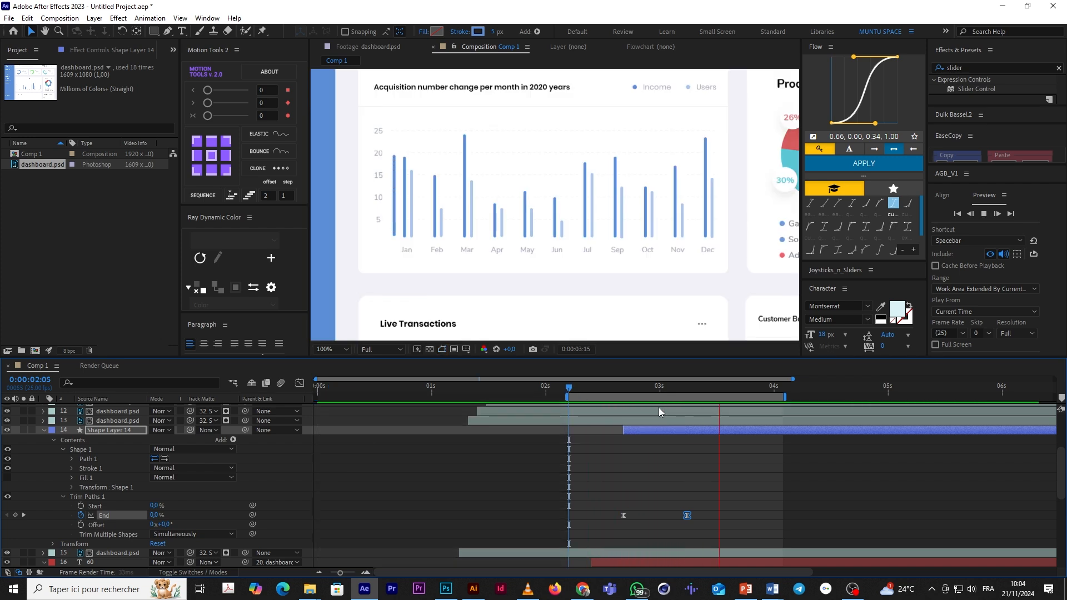
pyautogui.press('space')
# Step: Apply the Flow easing curve 0.66, 0.00, 0.34, 1.00 to both End keyframes and preview the motion
pyautogui.keyDown('shift'); pyautogui.click(623, 515); pyautogui.keyUp('shift')
pyautogui.click(864, 163)
pyautogui.click(619, 396)
pyautogui.press('space')
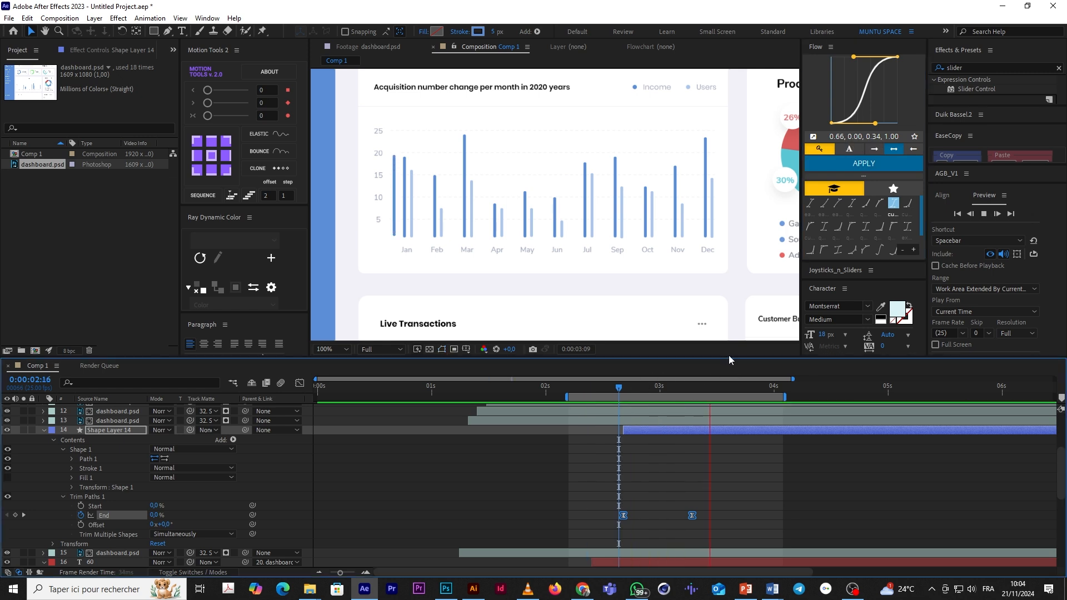
pyautogui.press('space')
# Step: Move the last End keyframe to 0:00:03:08 and preview the line's growth again
pyautogui.click(705, 507)
pyautogui.moveTo(693, 515); pyautogui.dragTo(698, 516)
pyautogui.click(620, 392)
pyautogui.press('space')
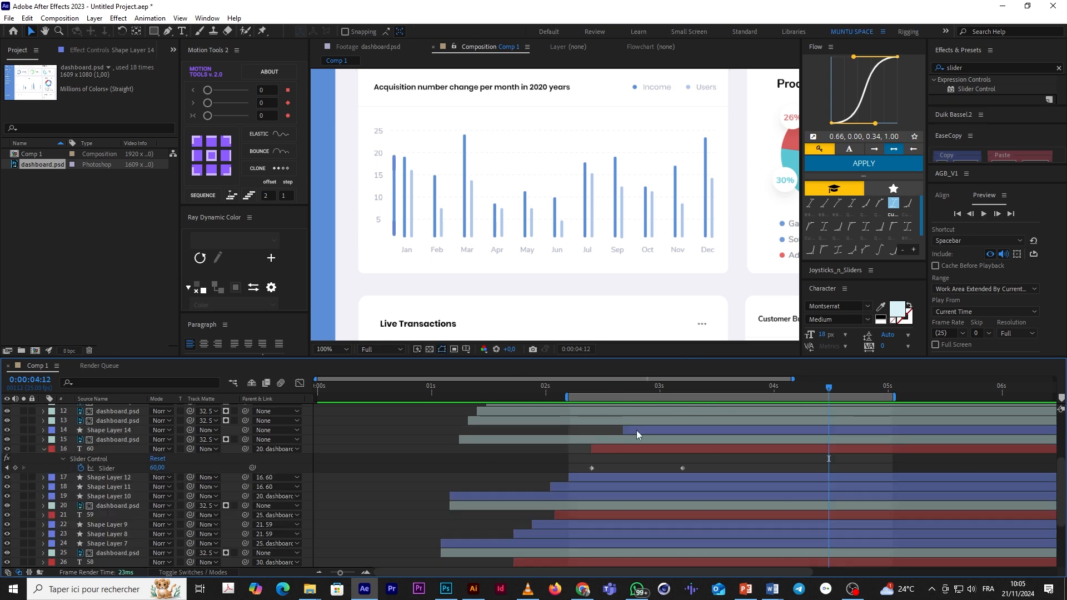
# Step: Duplicate Shape Layer 14 and place the copy over February's Income bar
pyautogui.click(639, 430)
pyautogui.hotkey('ctrl', 'd')
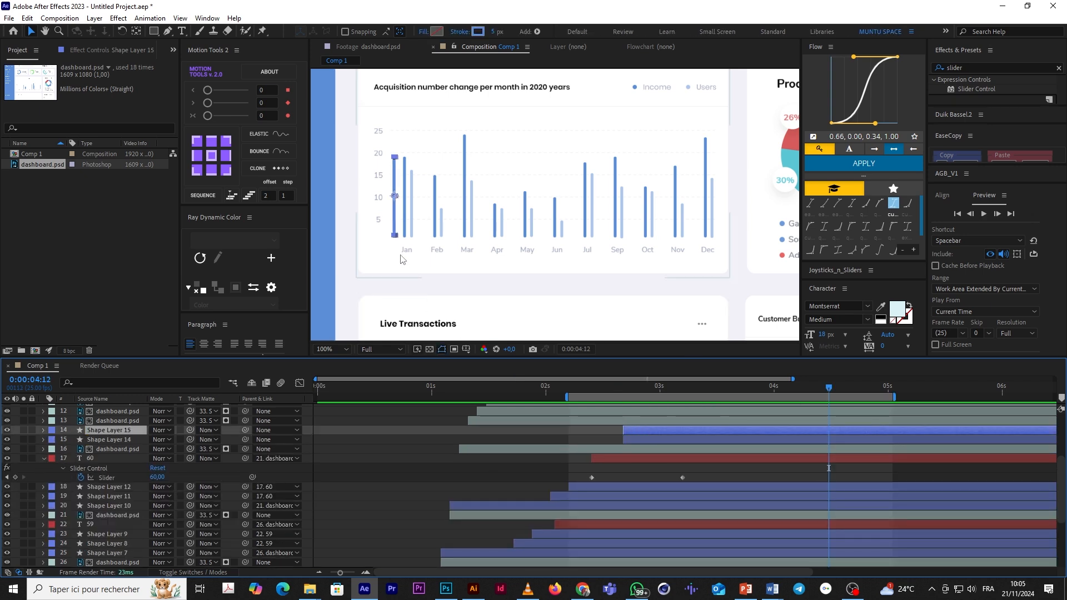
pyautogui.moveTo(393, 201); pyautogui.dragTo(435, 218)
# Step: Set the duplicate's Trim Paths End keyframe at 0:00:03:08 to 73% to fit February's bar height
pyautogui.click(630, 426)
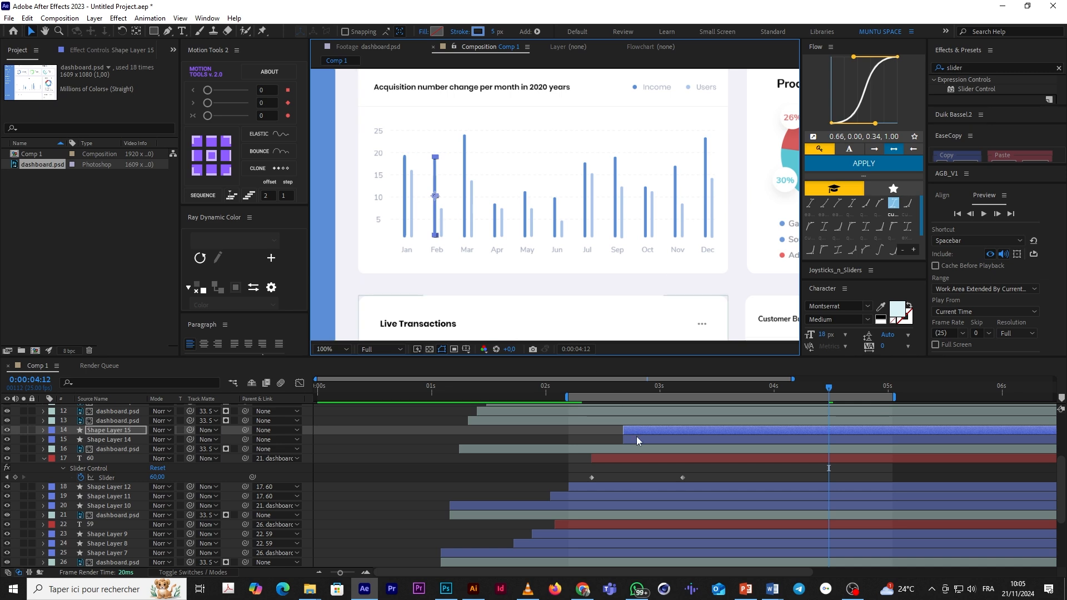
pyautogui.press('u')
pyautogui.moveTo(716, 391); pyautogui.dragTo(696, 392)
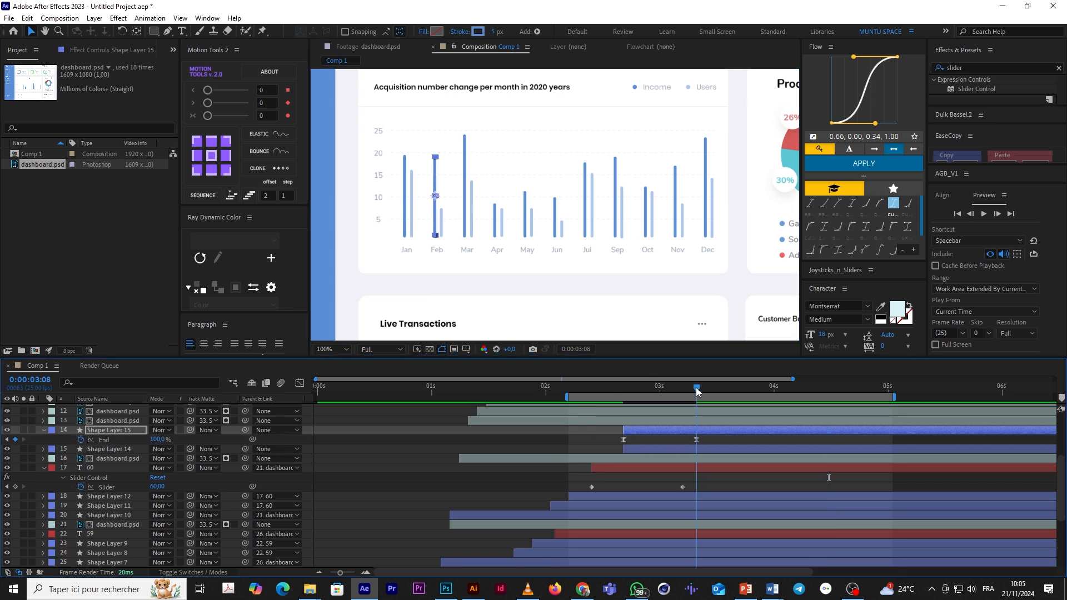
pyautogui.click(146, 440)
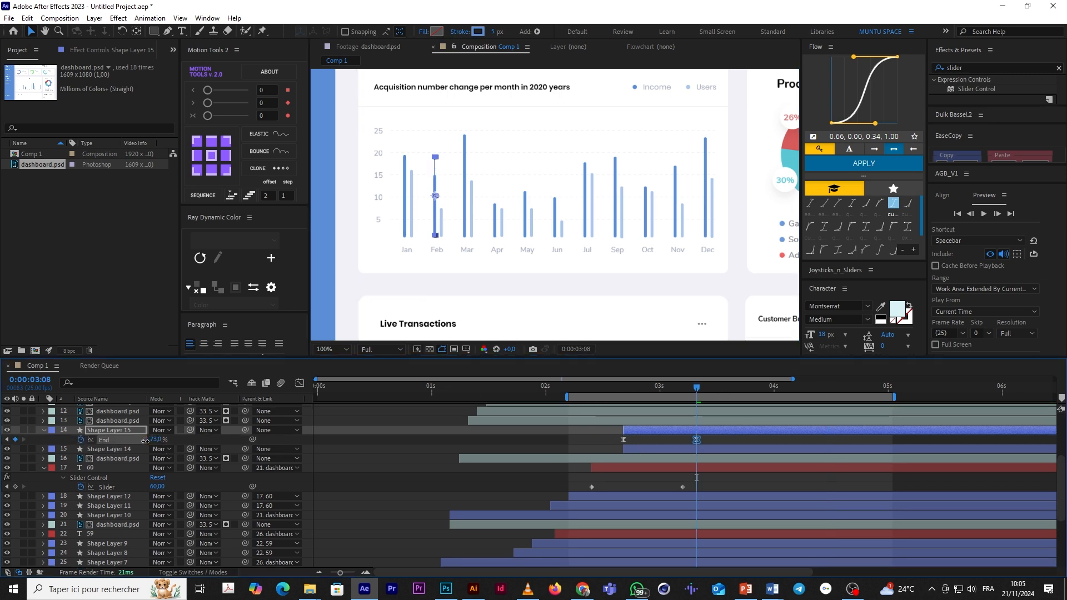
# Step: Set Shape Layer 15's Trim Paths End at 0:00:03:08 to 76% to match February's Income bar
pyautogui.moveTo(143, 440); pyautogui.dragTo(142, 440)
pyautogui.click(713, 442)
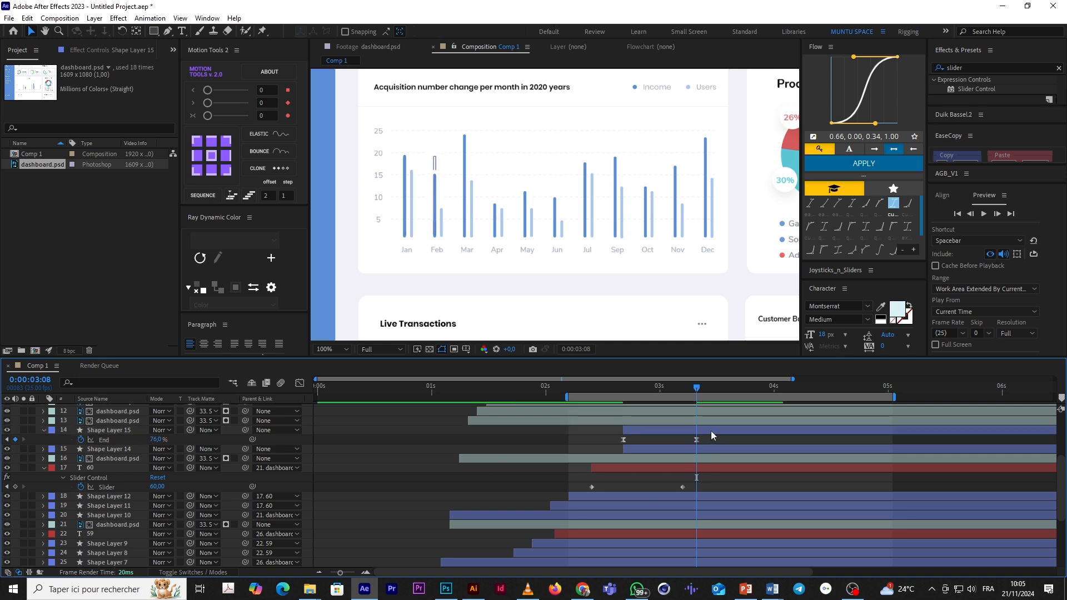
# Step: Duplicate February's line onto March's Income bar and extend the copy's top path point up to that bar's top
pyautogui.hotkey('ctrl', 'd')
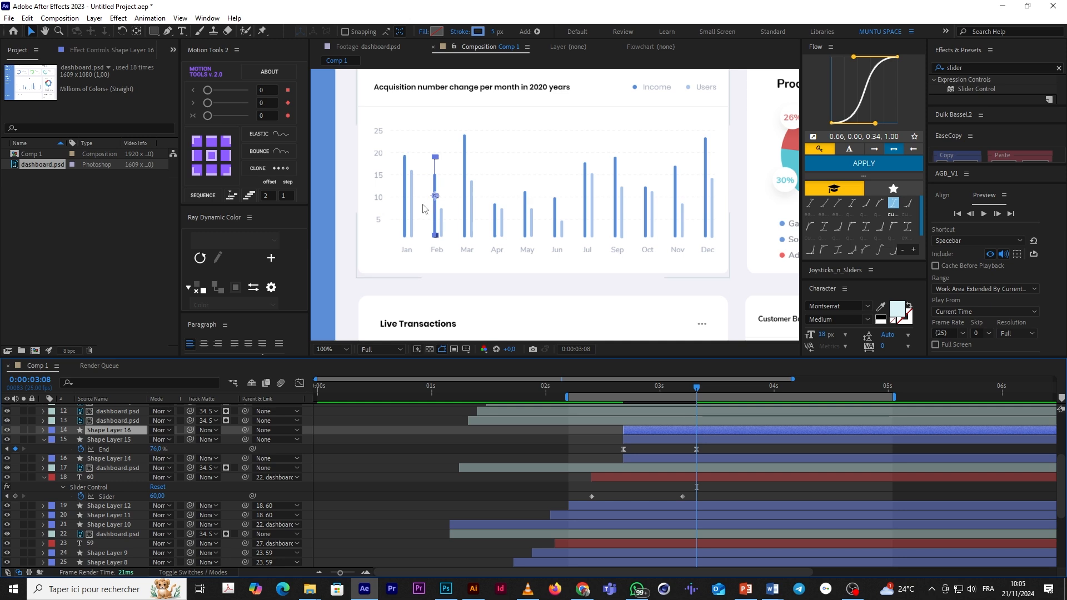
pyautogui.moveTo(444, 195); pyautogui.dragTo(466, 199)
pyautogui.press('g')
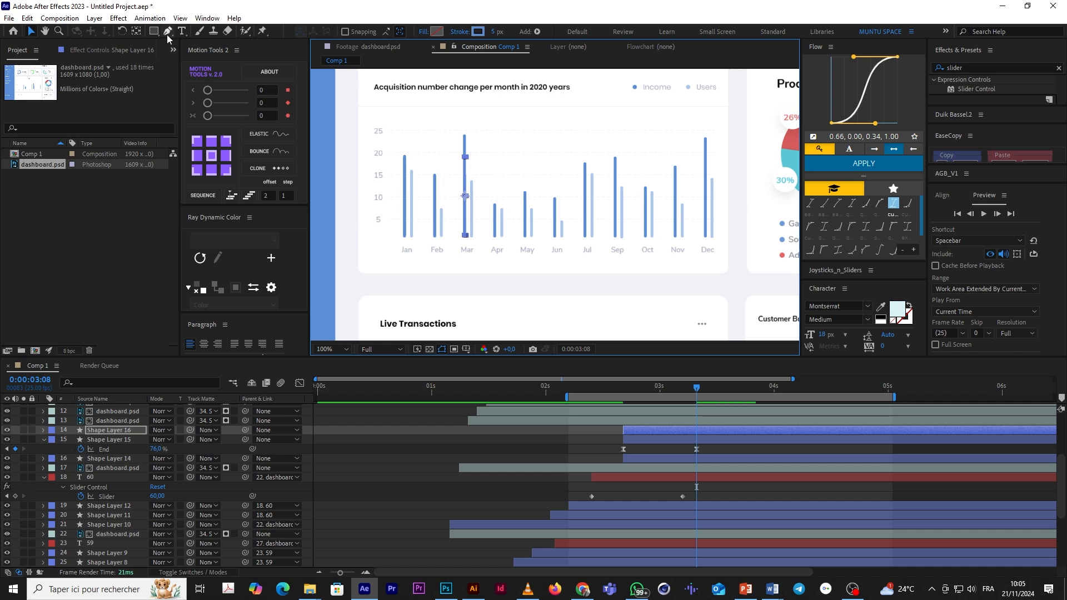
pyautogui.moveTo(465, 145); pyautogui.dragTo(466, 138)
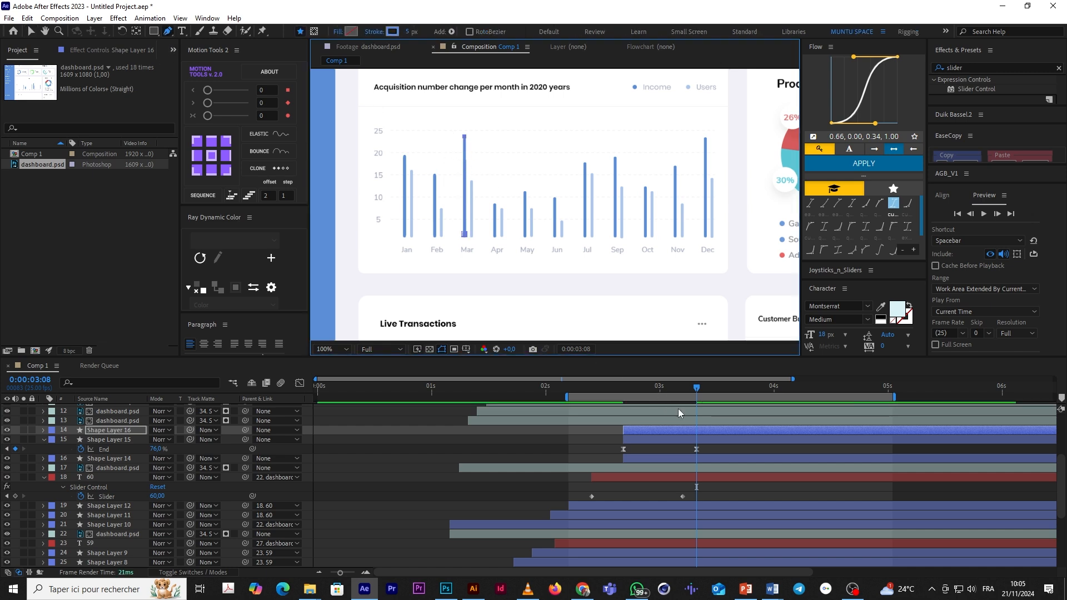
# Step: Set the March line's Trim Paths End at 0:00:03:08 to 100% and return to the Selection tool
pyautogui.press('u')
pyautogui.moveTo(155, 443); pyautogui.dragTo(361, 447)
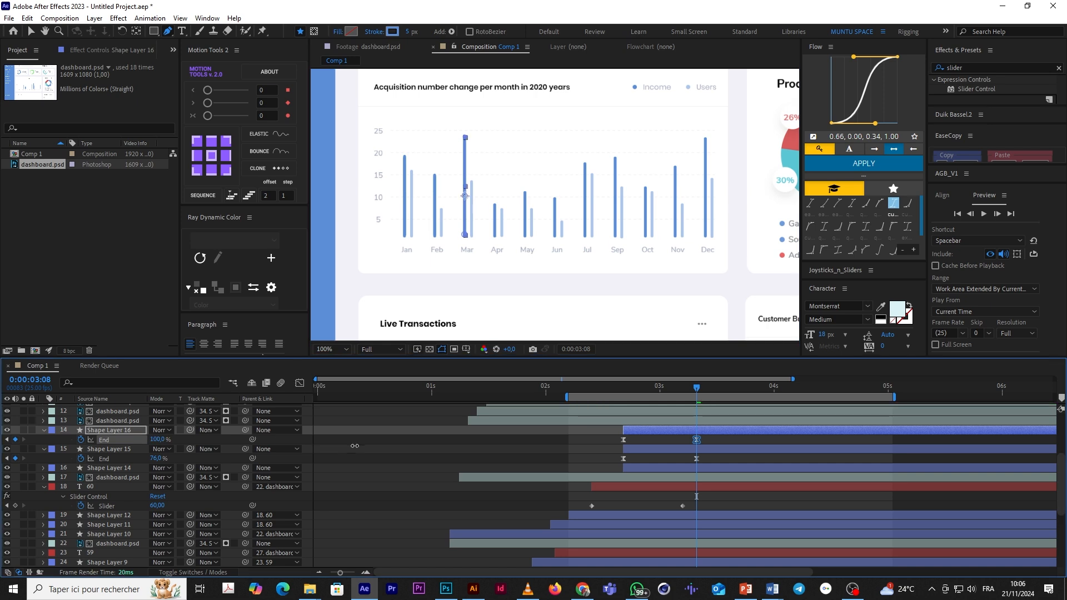
pyautogui.click(661, 431)
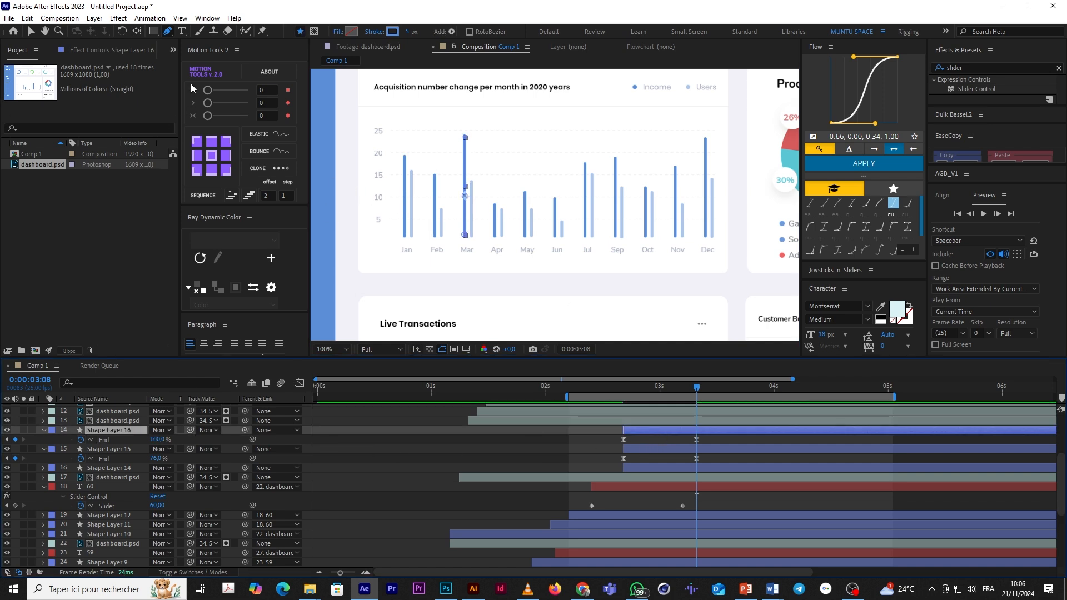
pyautogui.click(31, 32)
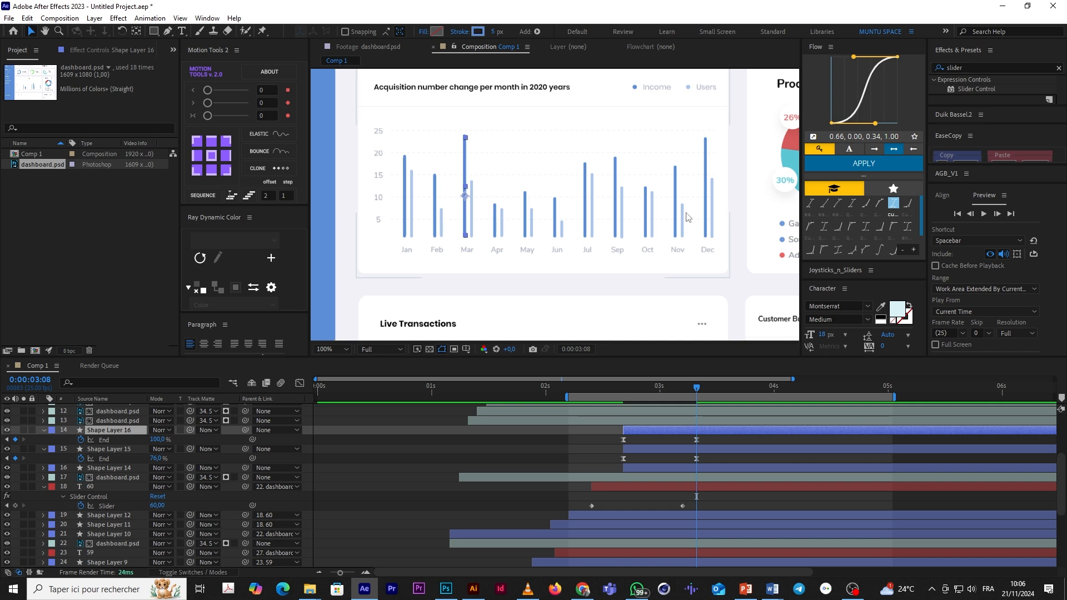
# Step: Duplicate the March line onto April's Income bar and set the copy's Trim Paths End at 0:00:03:08 to 33%
pyautogui.click(668, 432)
pyautogui.hotkey('ctrl', 'd')
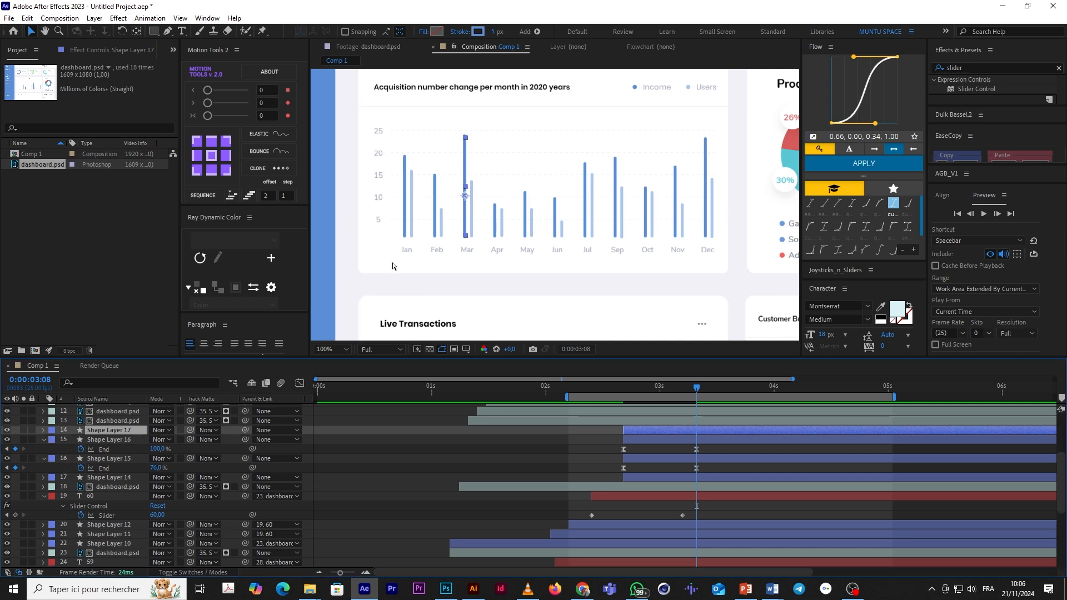
pyautogui.moveTo(464, 205); pyautogui.dragTo(497, 205)
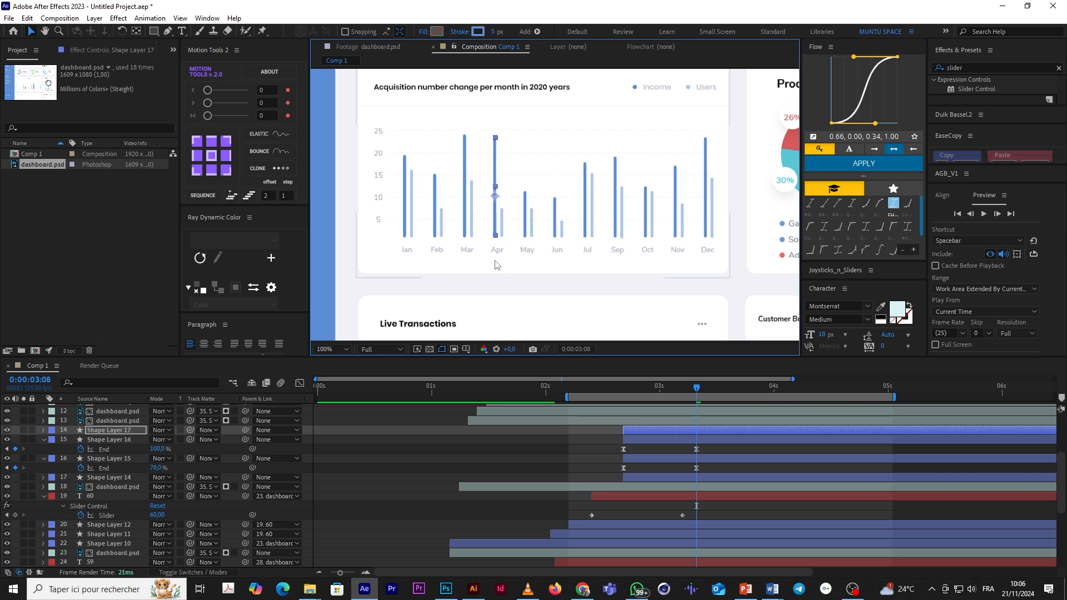
pyautogui.press('u')
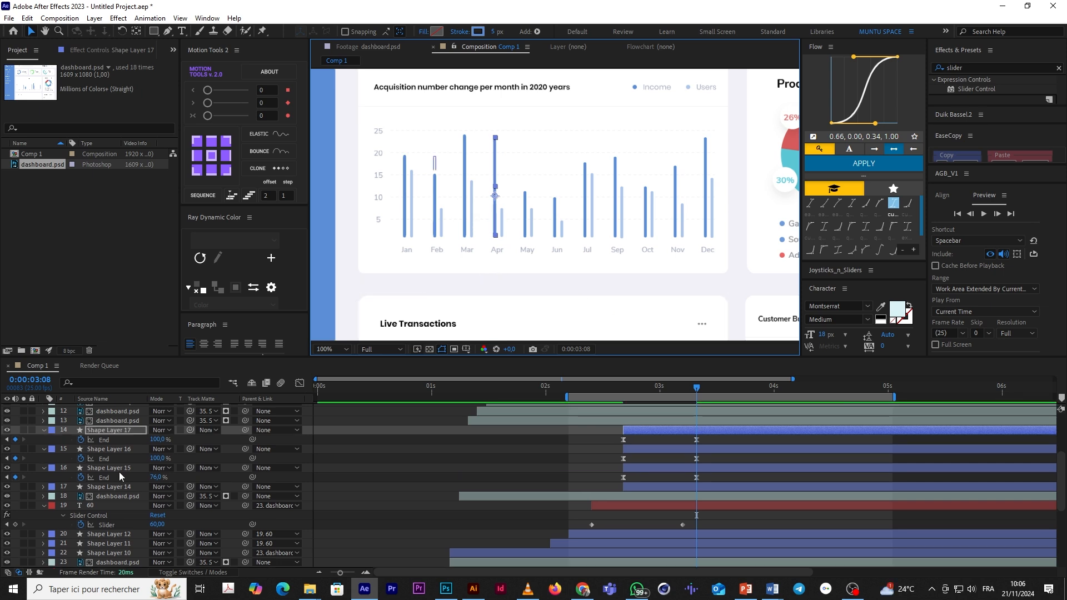
pyautogui.moveTo(156, 441); pyautogui.dragTo(136, 443)
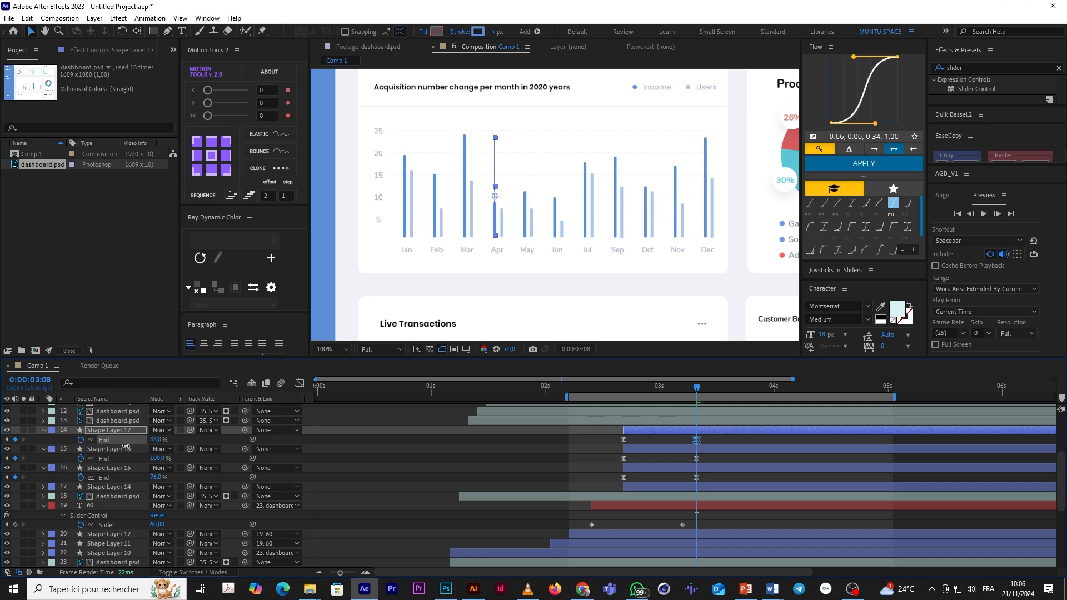
pyautogui.moveTo(125, 446); pyautogui.dragTo(126, 446)
pyautogui.click(720, 437)
# Step: Duplicate the April line onto May's Income bar and set the copy's Trim Paths End at 0:00:03:08 to 43%
pyautogui.click(713, 433)
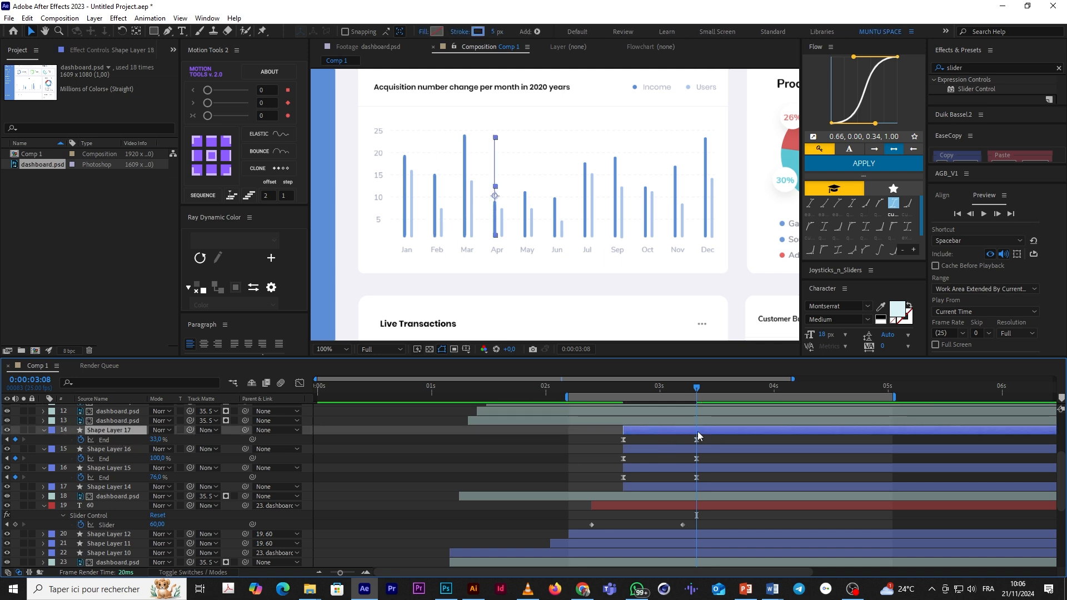
pyautogui.hotkey('ctrl', 'd')
pyautogui.moveTo(499, 201); pyautogui.dragTo(525, 200)
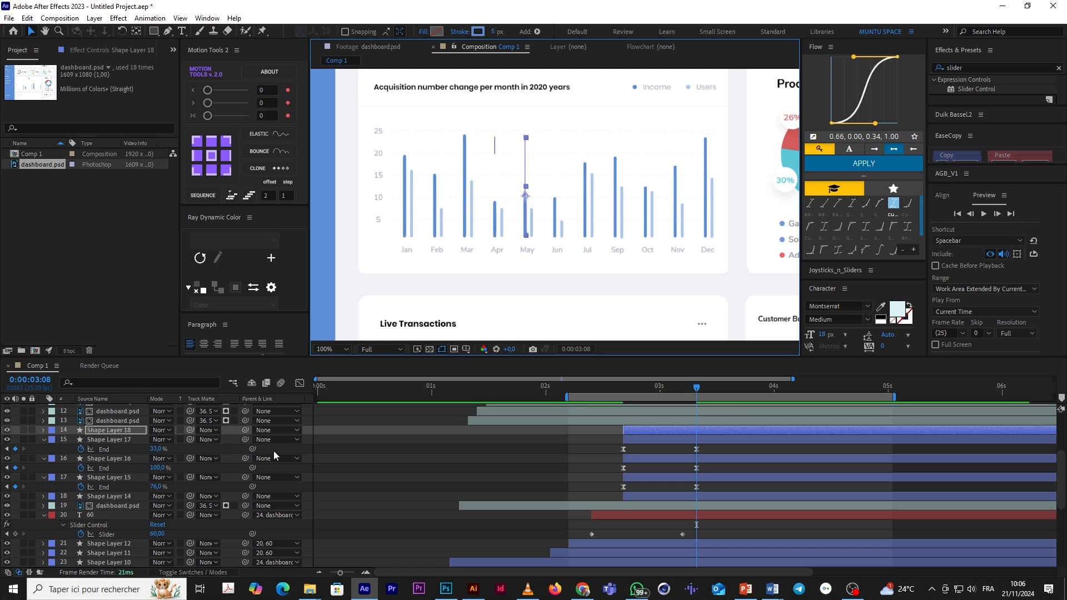
pyautogui.press('u')
pyautogui.moveTo(158, 440); pyautogui.dragTo(152, 440)
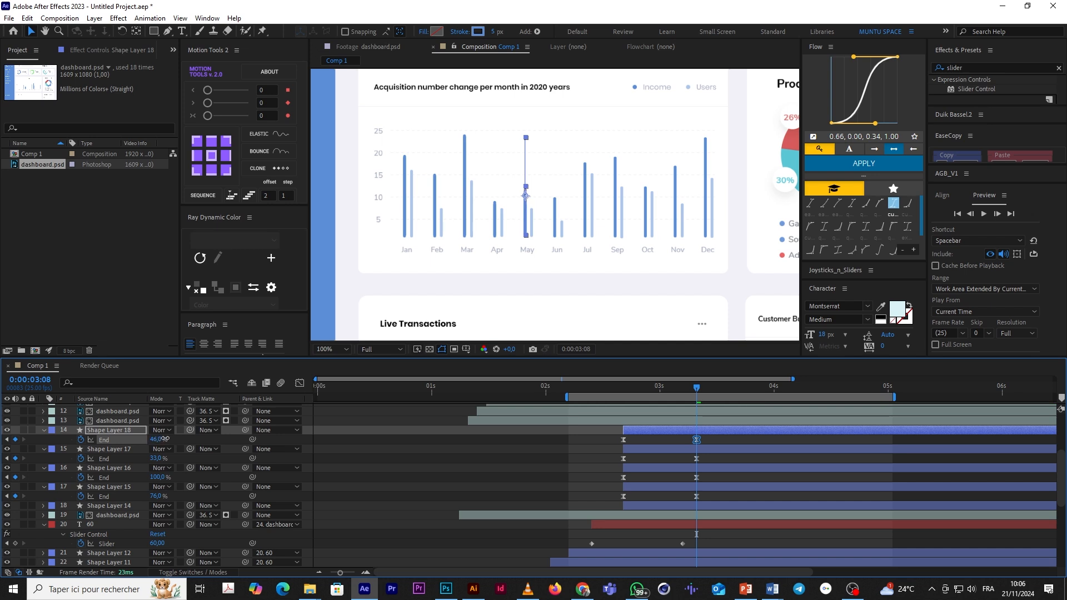
# Step: Duplicate the May line onto June's Income bar and set the copy's Trim Paths End at 0:00:03:08 to 39%
pyautogui.click(709, 432)
pyautogui.hotkey('ctrl', 'd')
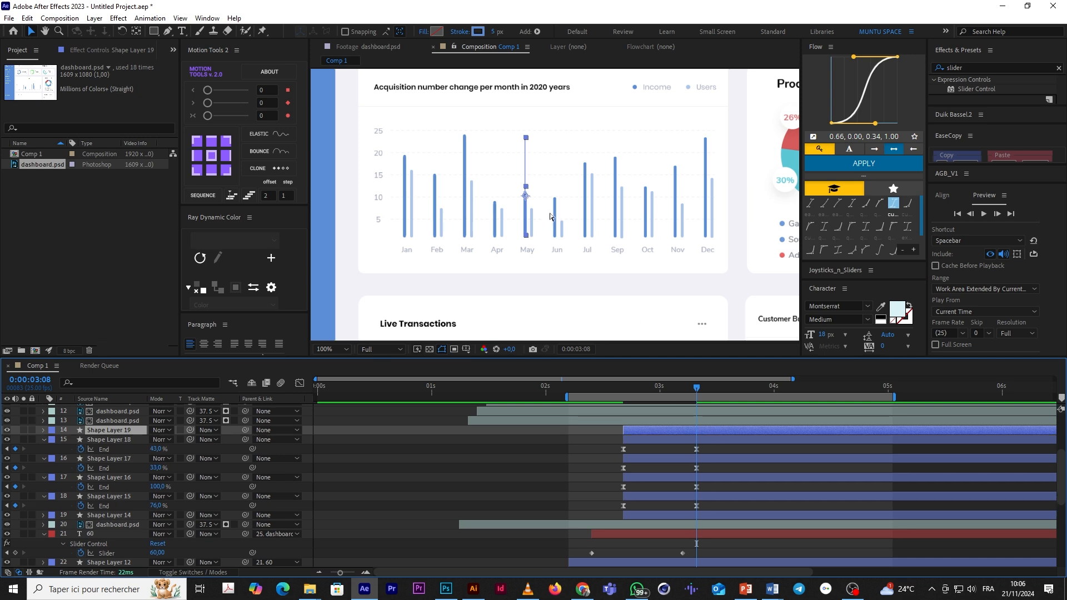
pyautogui.moveTo(526, 202); pyautogui.dragTo(556, 209)
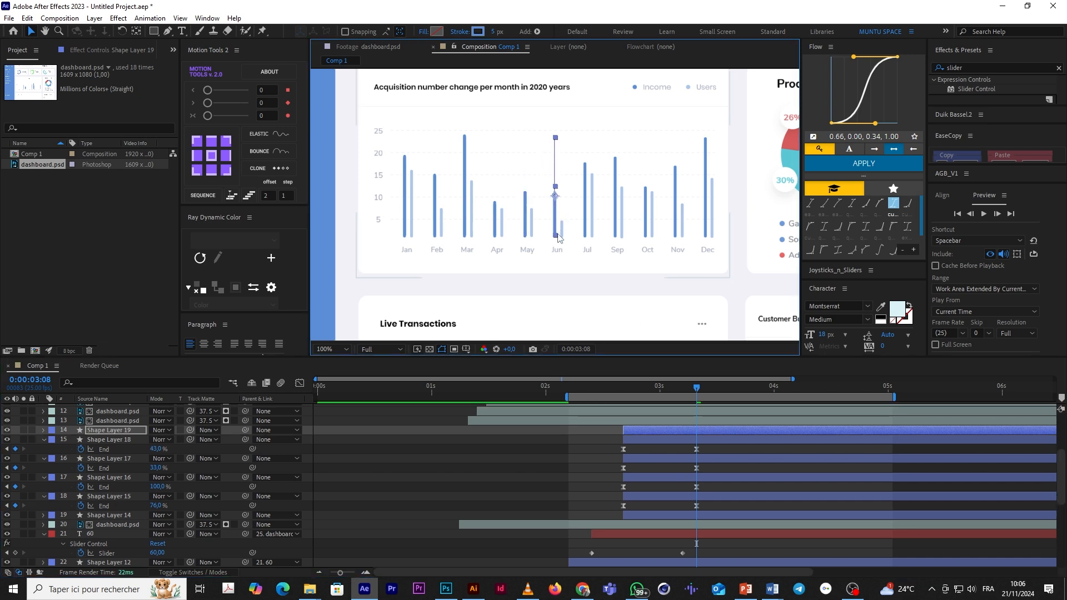
pyautogui.press('u')
pyautogui.moveTo(157, 440); pyautogui.dragTo(157, 443)
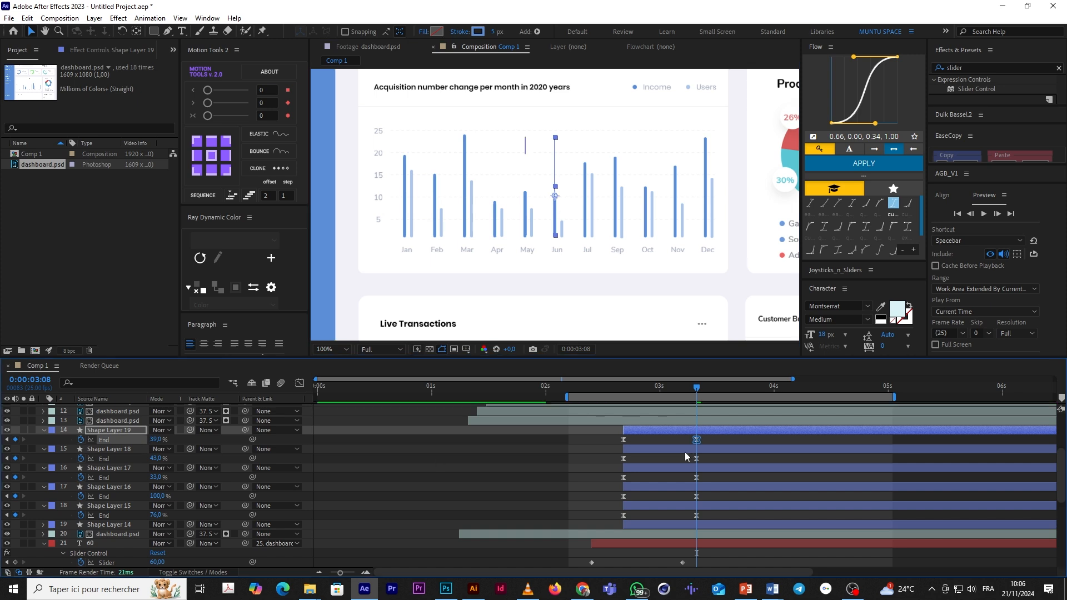
pyautogui.click(712, 439)
# Step: Duplicate the June line onto July's Income bar and set the copy's Trim Paths End at 0:00:03:08 to 72%
pyautogui.click(708, 430)
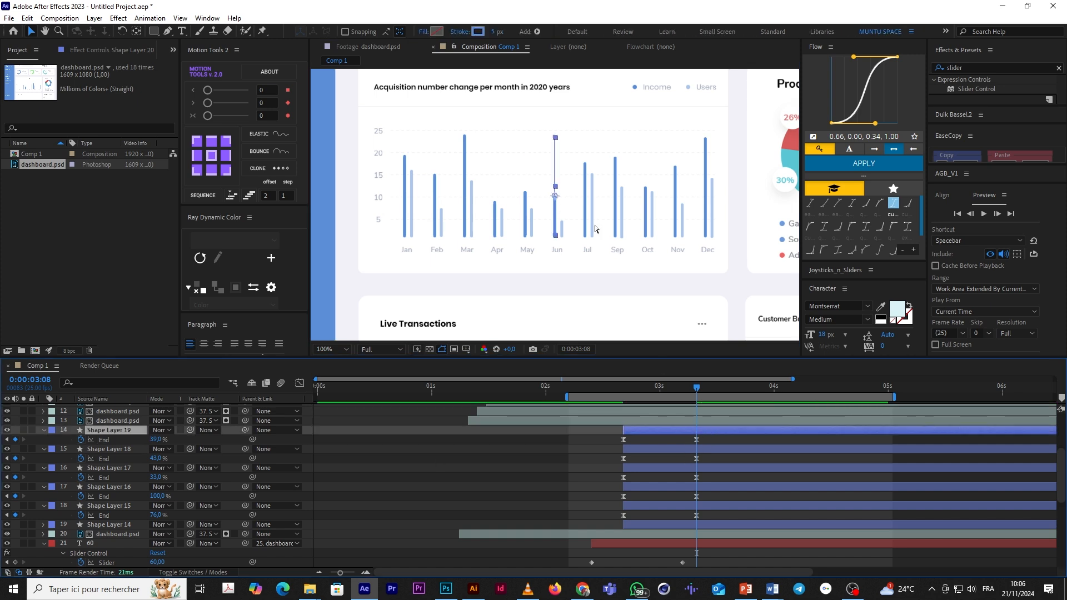
pyautogui.hotkey('ctrl', 'd')
pyautogui.moveTo(557, 204); pyautogui.dragTo(584, 203)
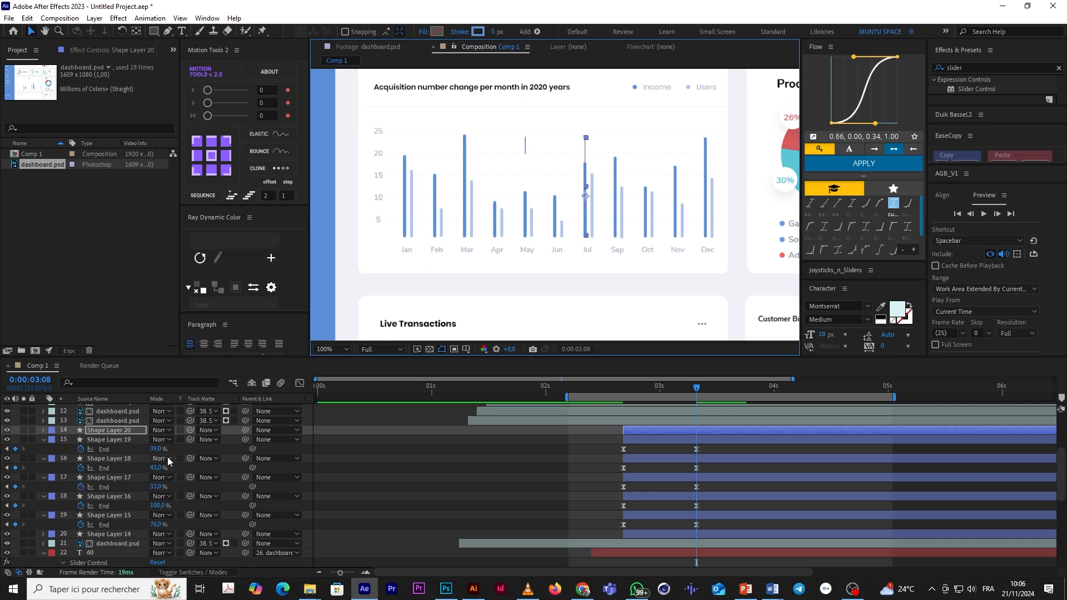
pyautogui.press('u')
pyautogui.moveTo(158, 440); pyautogui.dragTo(144, 440)
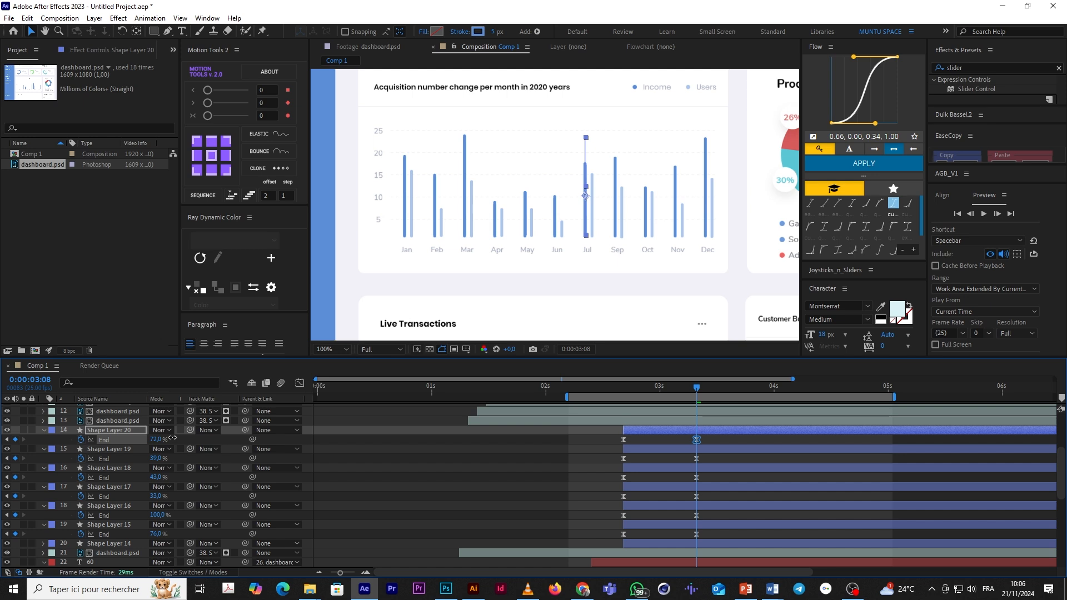
# Step: Duplicate the July line onto September's Income bar and set the copy's Trim Paths End at 0:00:03:08 to 79%
pyautogui.click(709, 434)
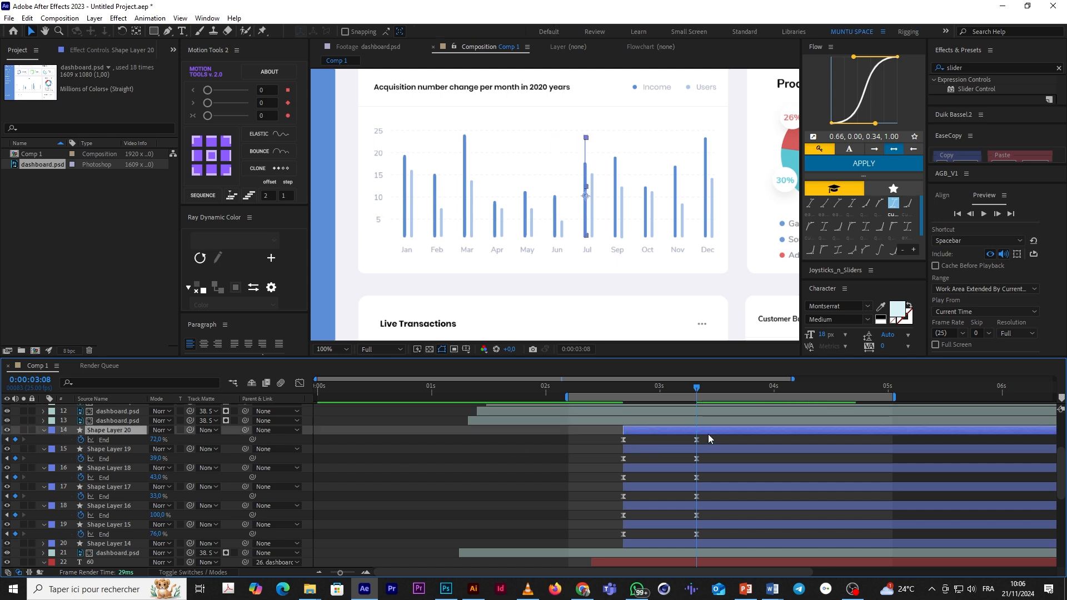
pyautogui.hotkey('ctrl', 'd')
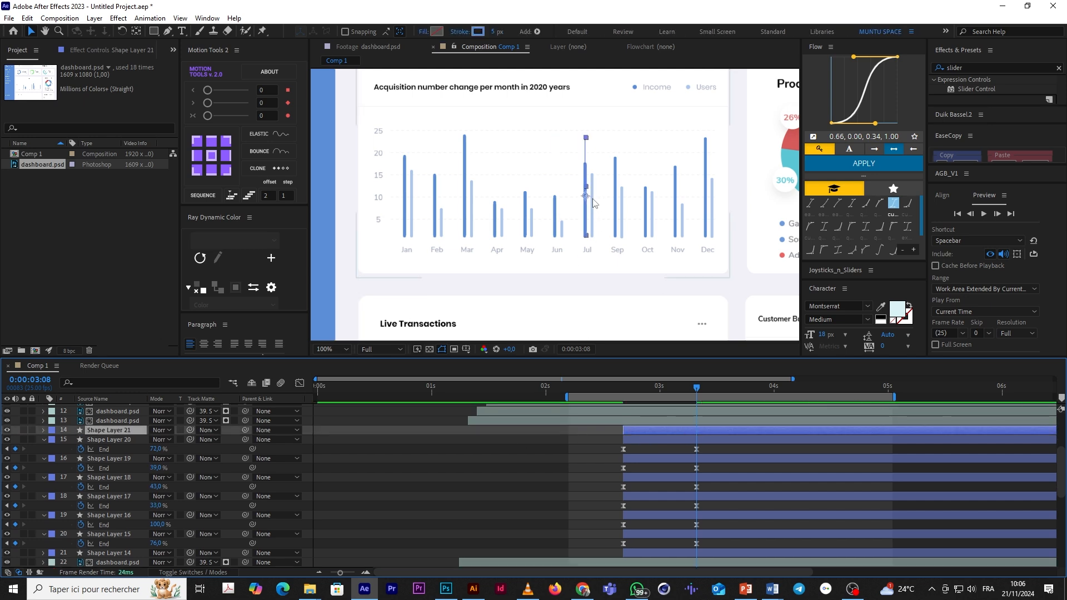
pyautogui.moveTo(588, 198); pyautogui.dragTo(618, 209)
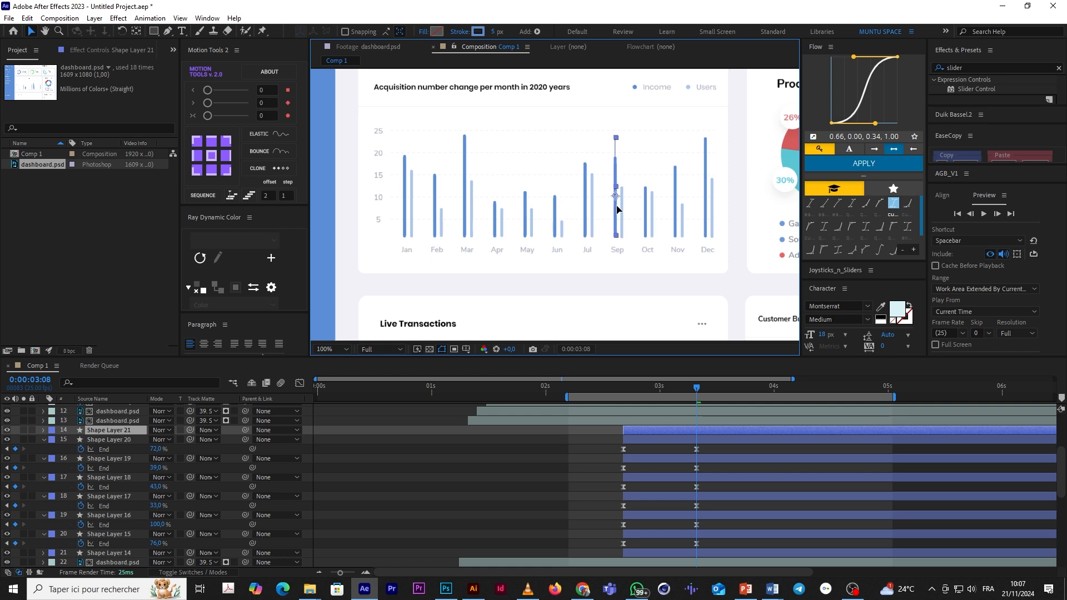
pyautogui.press('u')
pyautogui.moveTo(157, 441); pyautogui.dragTo(165, 440)
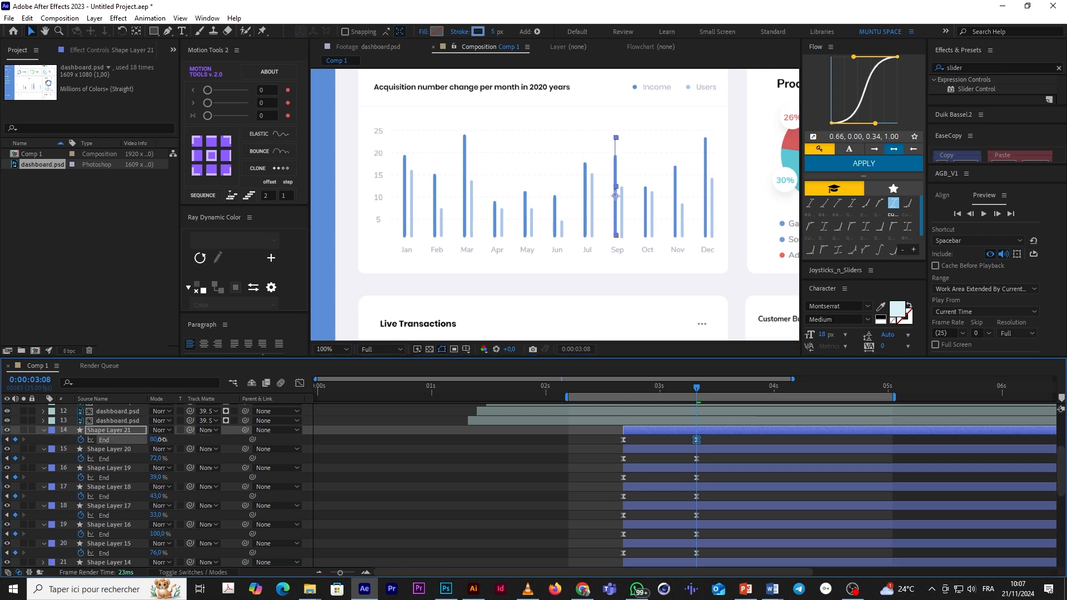
pyautogui.click(659, 441)
# Step: Duplicate the September line onto October's Income bar and set the copy's Trim Paths End at 0:00:03:08 to 49%
pyautogui.click(665, 432)
pyautogui.hotkey('ctrl', 'd')
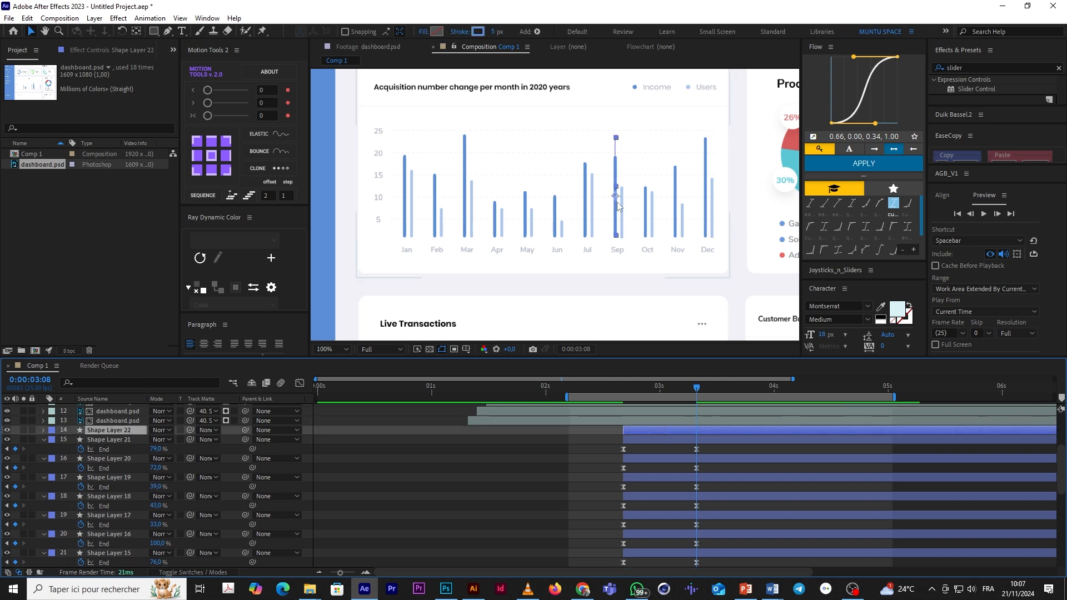
pyautogui.moveTo(615, 203); pyautogui.dragTo(644, 207)
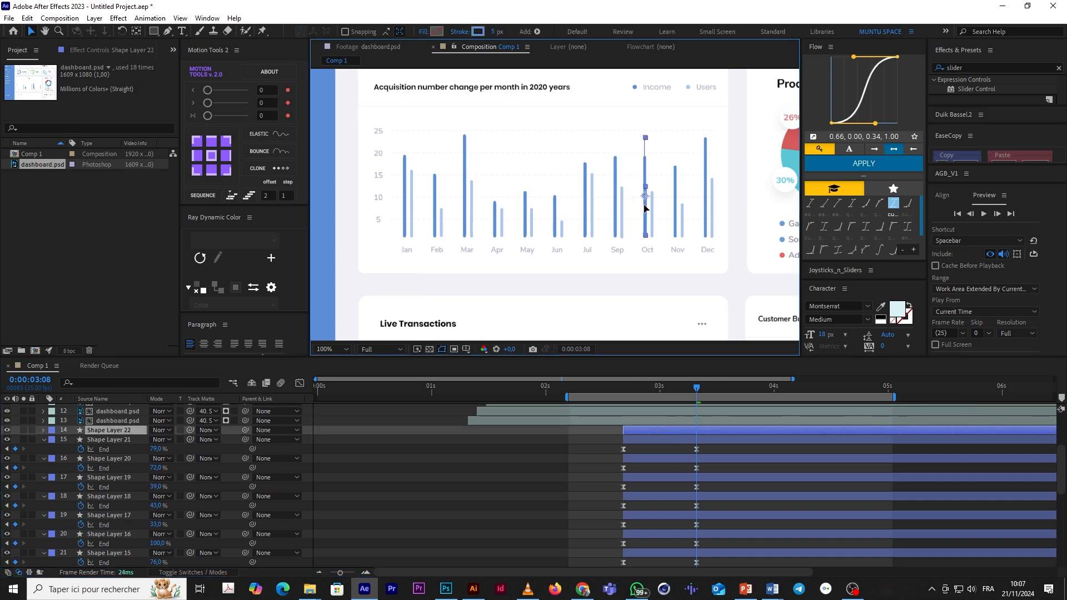
pyautogui.press('u')
pyautogui.moveTo(159, 440); pyautogui.dragTo(146, 447)
pyautogui.click(636, 437)
# Step: Duplicate the October line onto November's Income bar and set the copy's Trim Paths End at 0:00:03:08 to 71%
pyautogui.click(641, 432)
pyautogui.hotkey('ctrl', 'd')
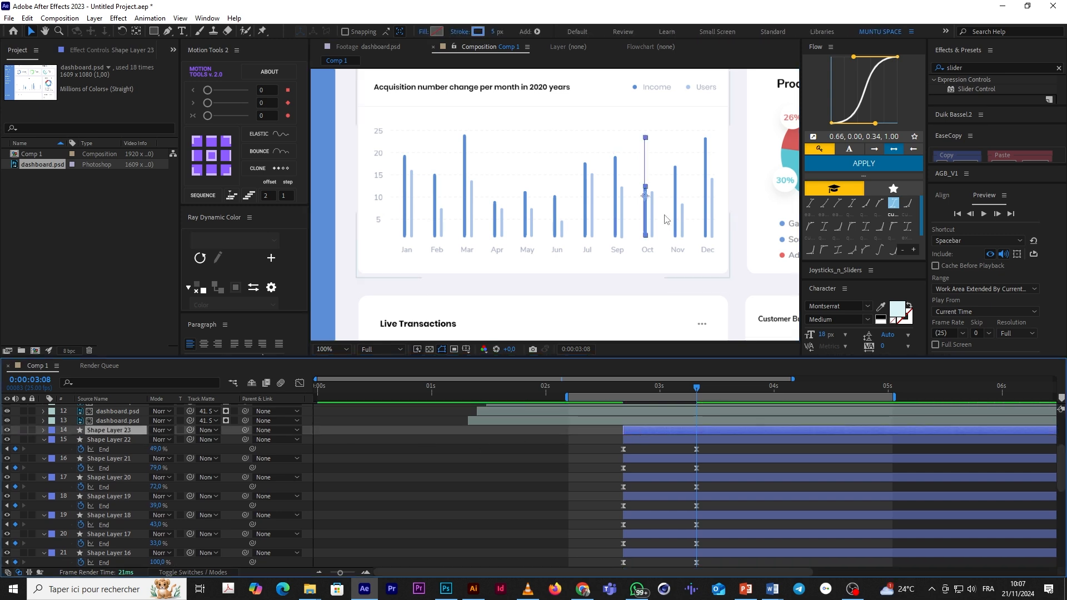
pyautogui.moveTo(656, 209); pyautogui.dragTo(676, 210)
pyautogui.press('u')
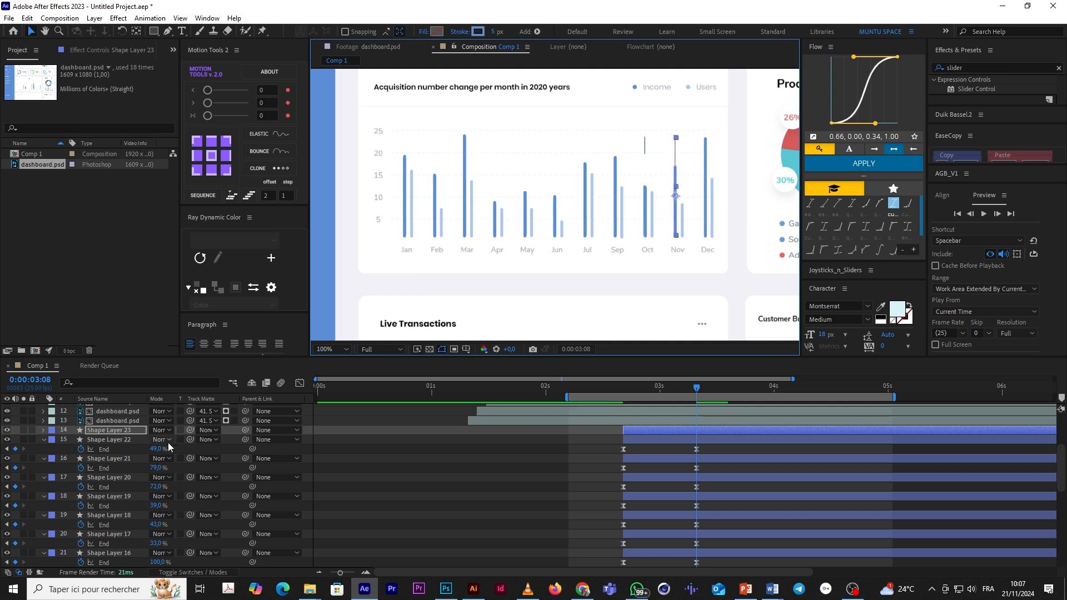
pyautogui.moveTo(160, 440); pyautogui.dragTo(169, 441)
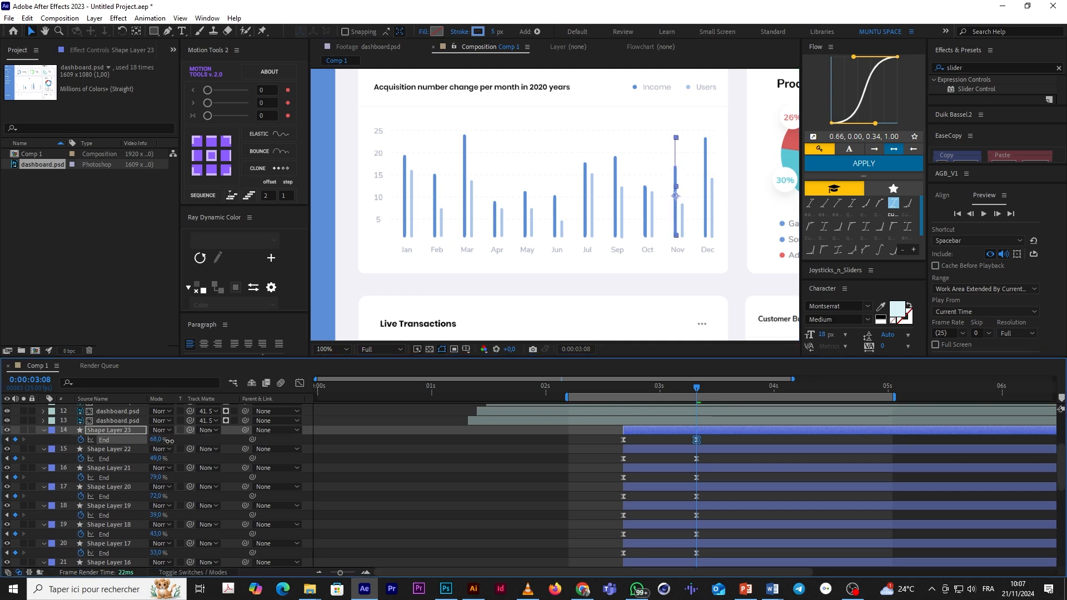
pyautogui.click(655, 436)
# Step: Duplicate the November line onto December's Income bar and raise the copy's Trim Paths End at 0:00:03:08 to the bar's full height
pyautogui.click(655, 428)
pyautogui.hotkey('ctrl', 'd')
pyautogui.moveTo(676, 210); pyautogui.dragTo(707, 211)
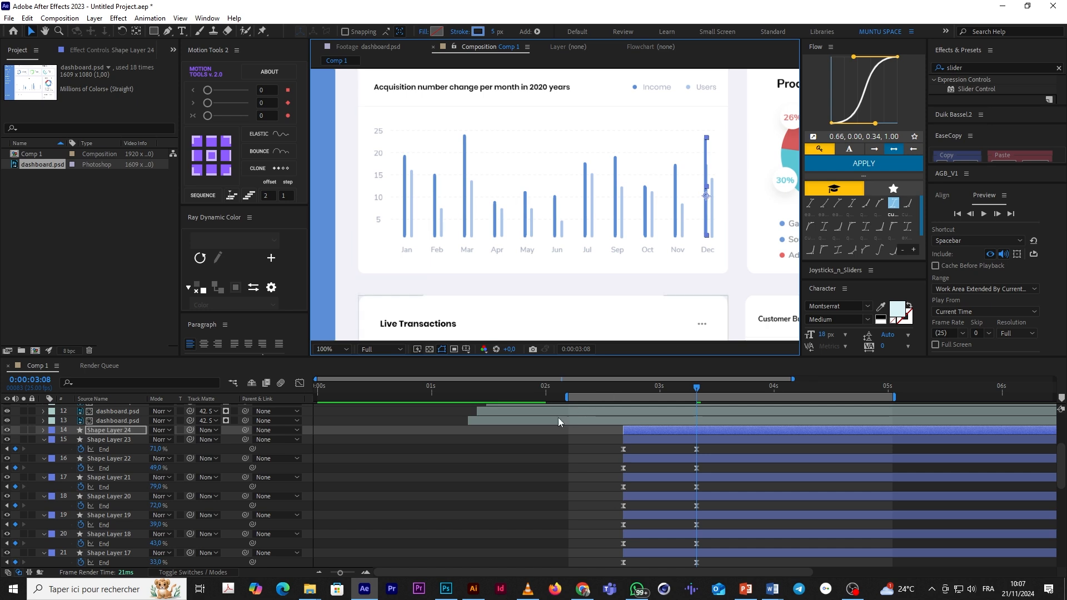
pyautogui.press('u')
pyautogui.moveTo(167, 441); pyautogui.dragTo(427, 450)
pyautogui.click(529, 502)
# Step: Collapse the layers' keyframe properties in the timeline and select all Income bar lines from Shape Layer 24 to Shape Layer 14
pyautogui.click(679, 431)
pyautogui.scroll(-3, 672, 439)
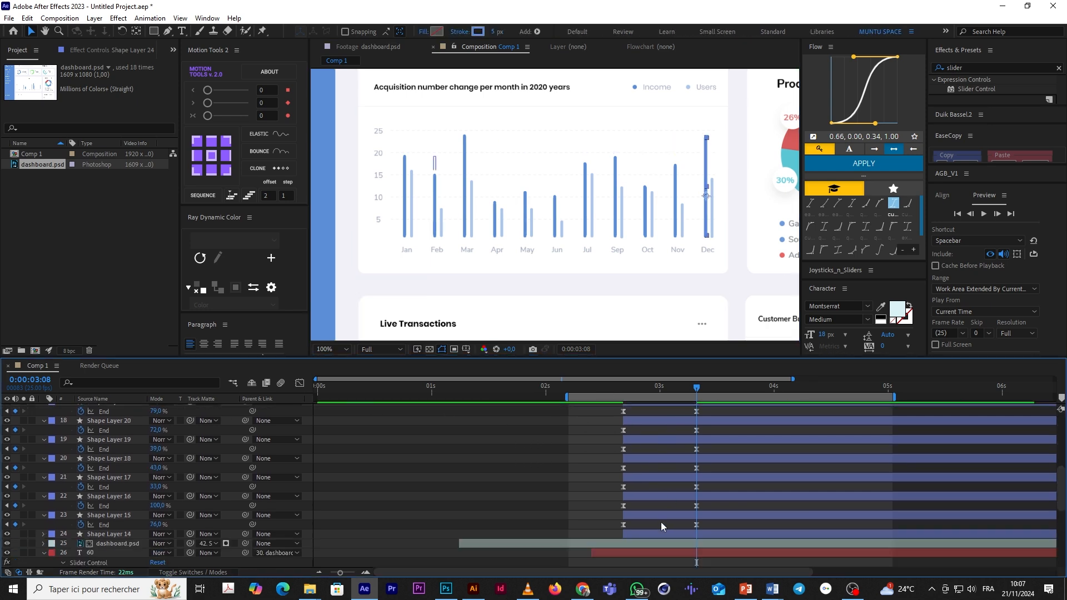
pyautogui.click(593, 512)
pyautogui.press('u')
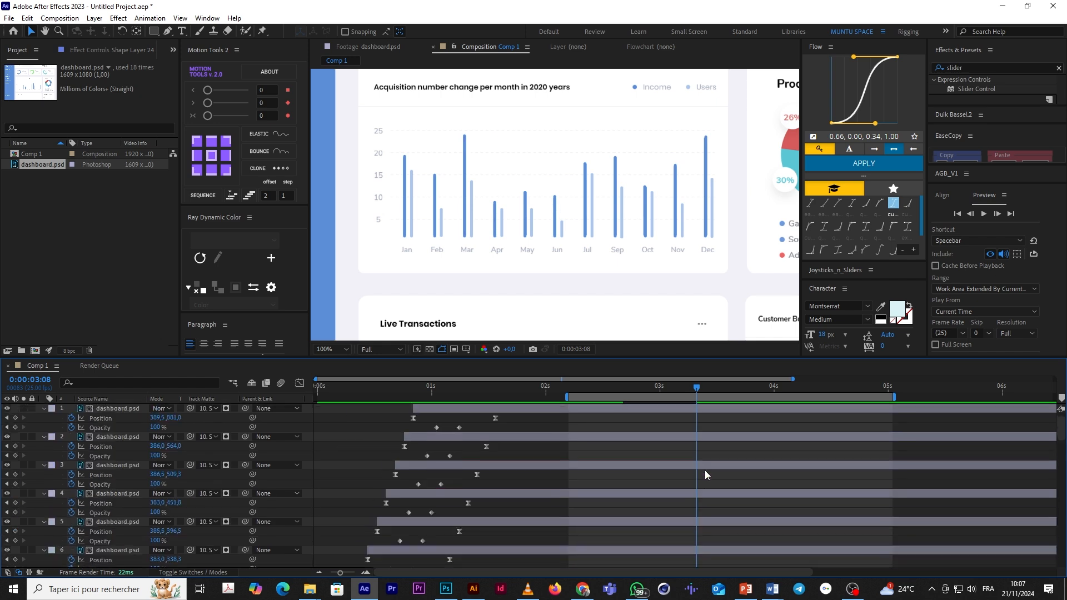
pyautogui.scroll(5, 705, 471)
pyautogui.scroll(-4, 692, 468)
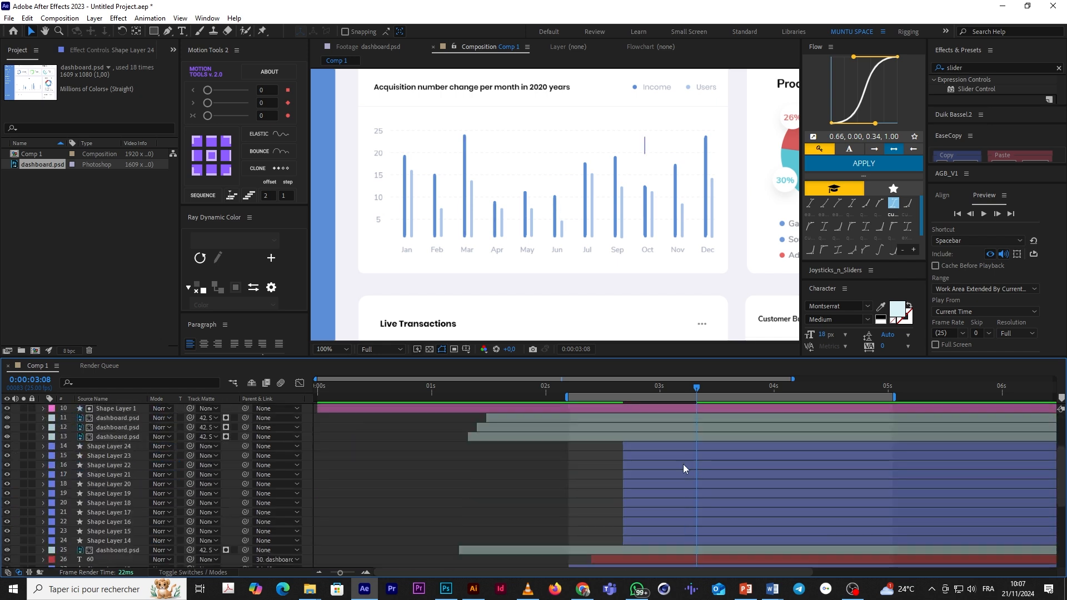
pyautogui.click(652, 447)
pyautogui.keyDown('shift'); pyautogui.click(645, 541); pyautogui.keyUp('shift')
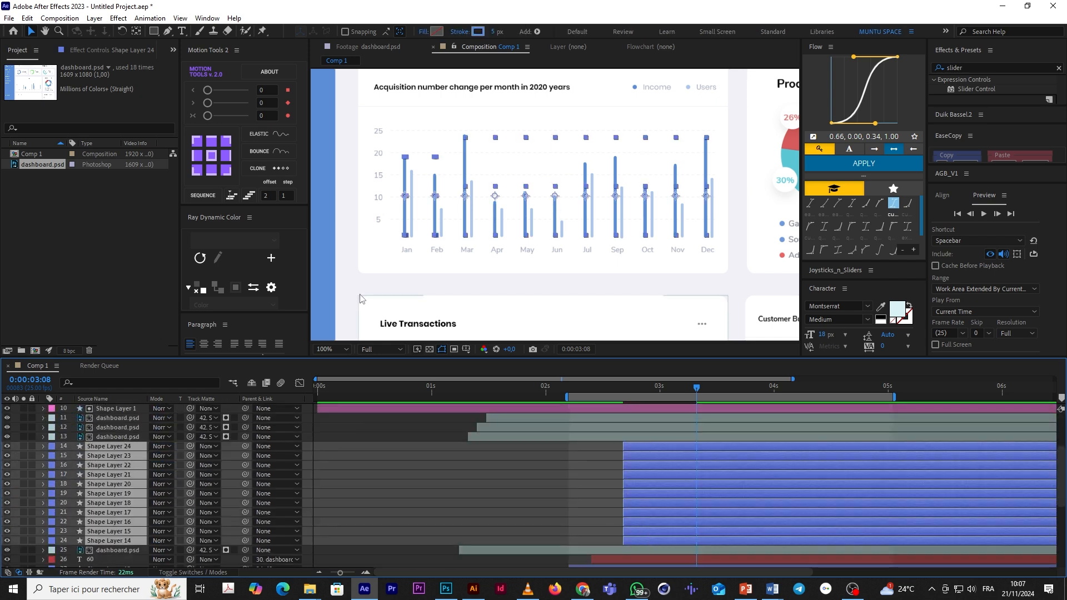
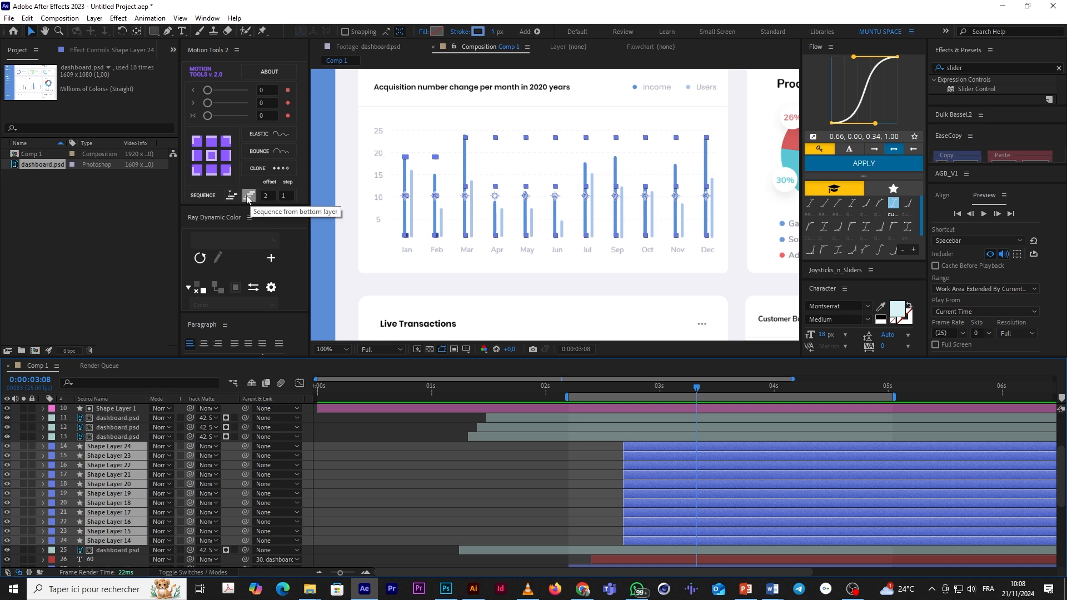
# Step: Sequence the selected Income bar lines from the bottom layer up with offset 2 and step 1, applying the stagger twice
pyautogui.click(203, 196)
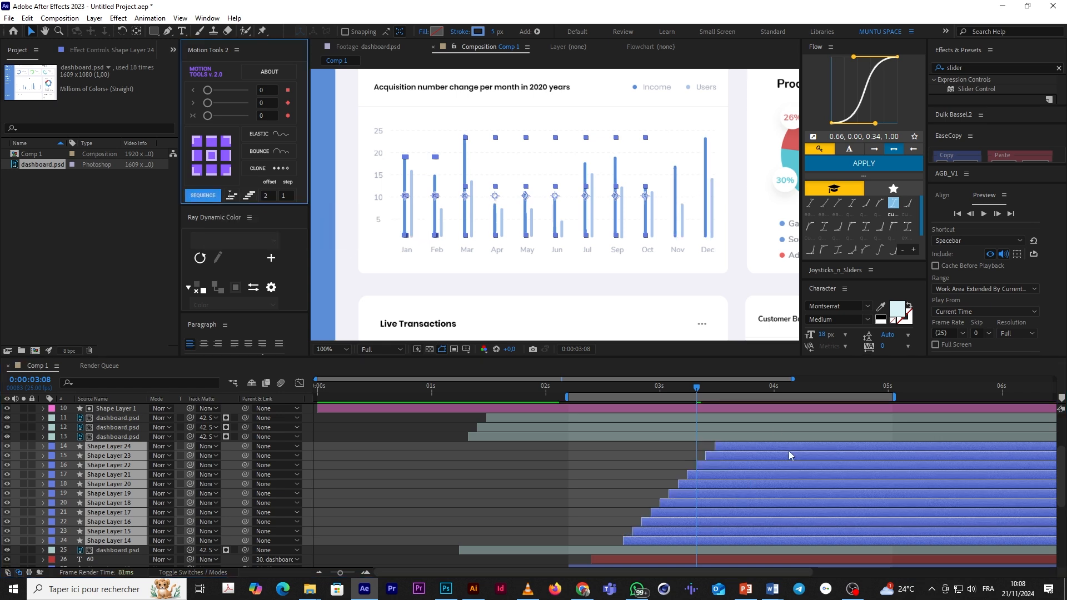
pyautogui.scroll(-1, 643, 435)
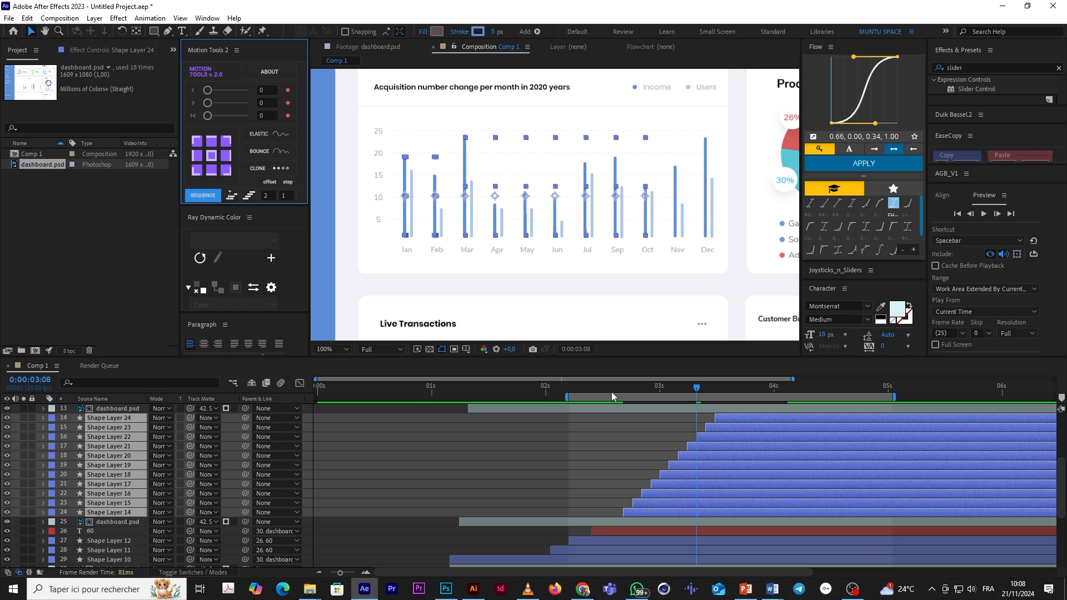
pyautogui.click(615, 394)
pyautogui.press('space')
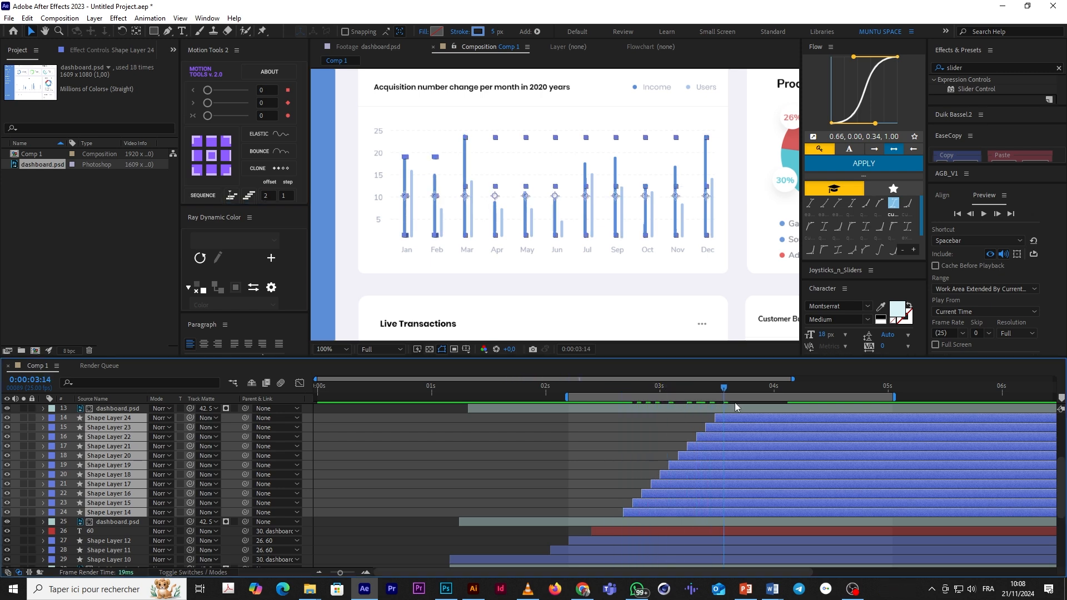
pyautogui.click(203, 196)
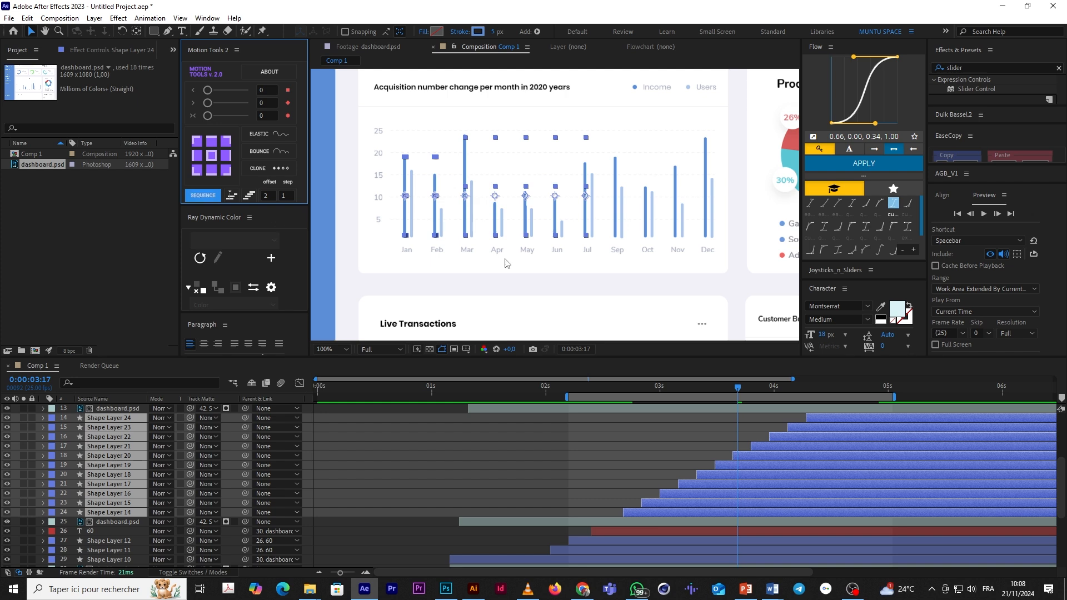
# Step: Extend the work area's end to about 5.5 seconds and scrub back to 0:00:02:09, before the bars grow
pyautogui.keyDown('alt'); pyautogui.scroll(-2, 875, 421); pyautogui.keyUp('alt')
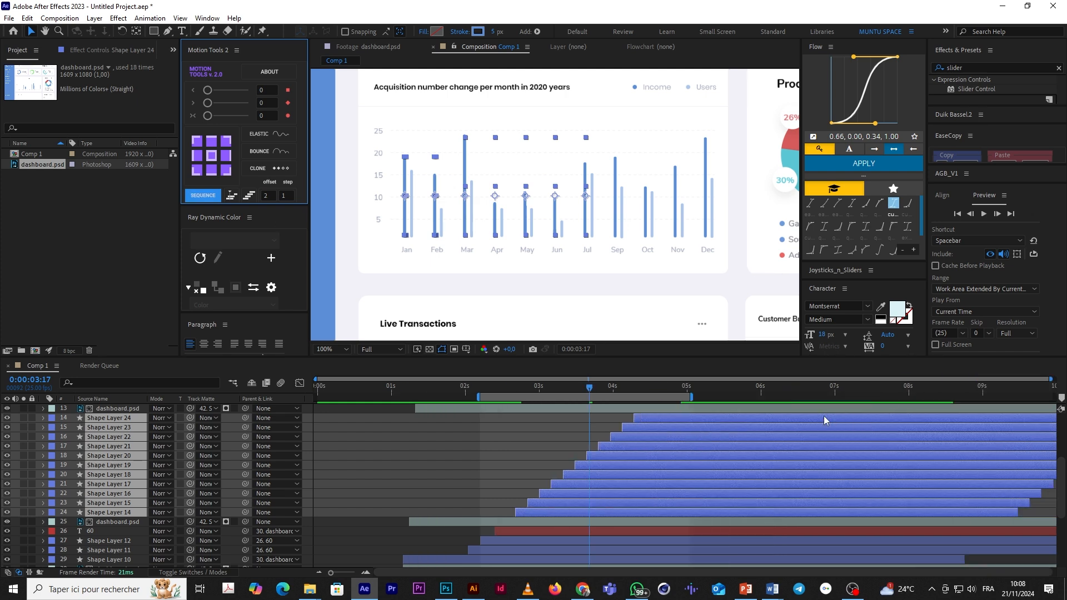
pyautogui.moveTo(695, 397); pyautogui.dragTo(724, 397)
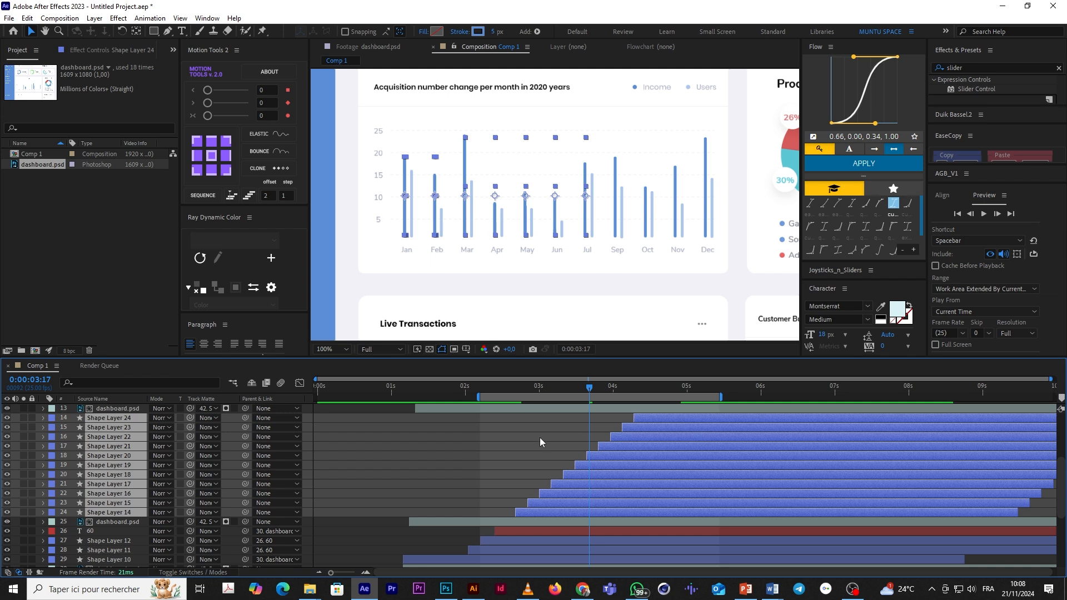
pyautogui.moveTo(589, 387); pyautogui.dragTo(492, 402)
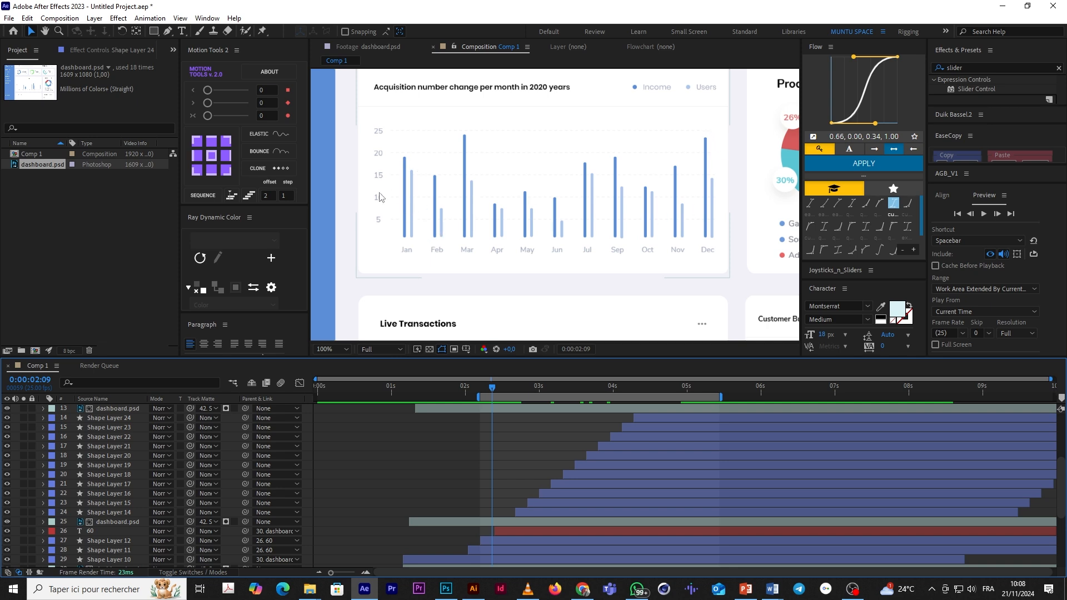
# Step: With no layer selected, draw a rectangle shape covering the whole bar area of the monthly acquisition chart from Jan to Dec
pyautogui.click(154, 31)
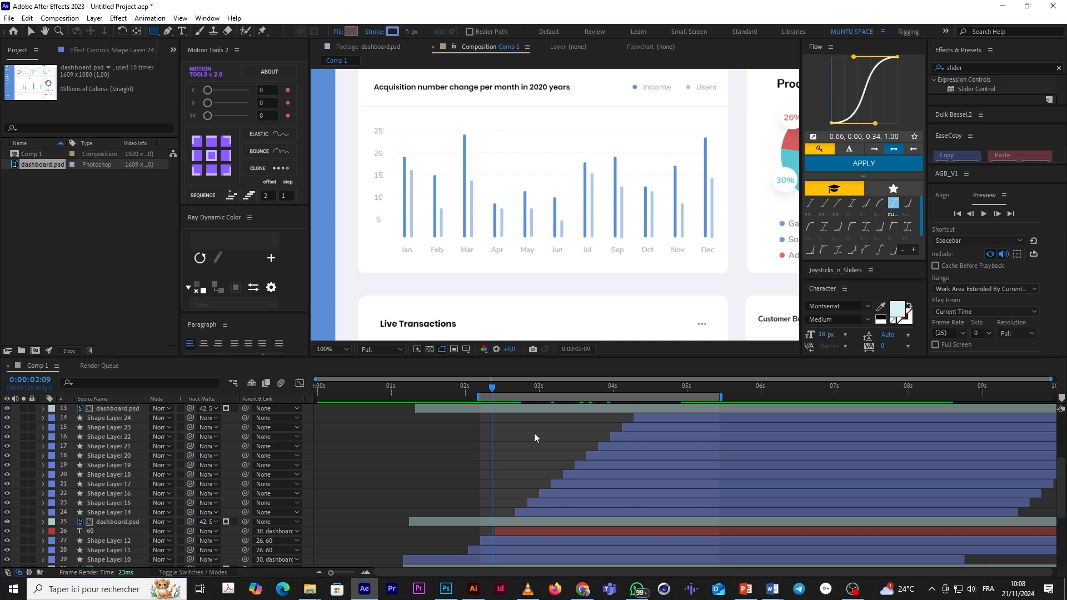
pyautogui.scroll(-3, 523, 451)
pyautogui.click(493, 438)
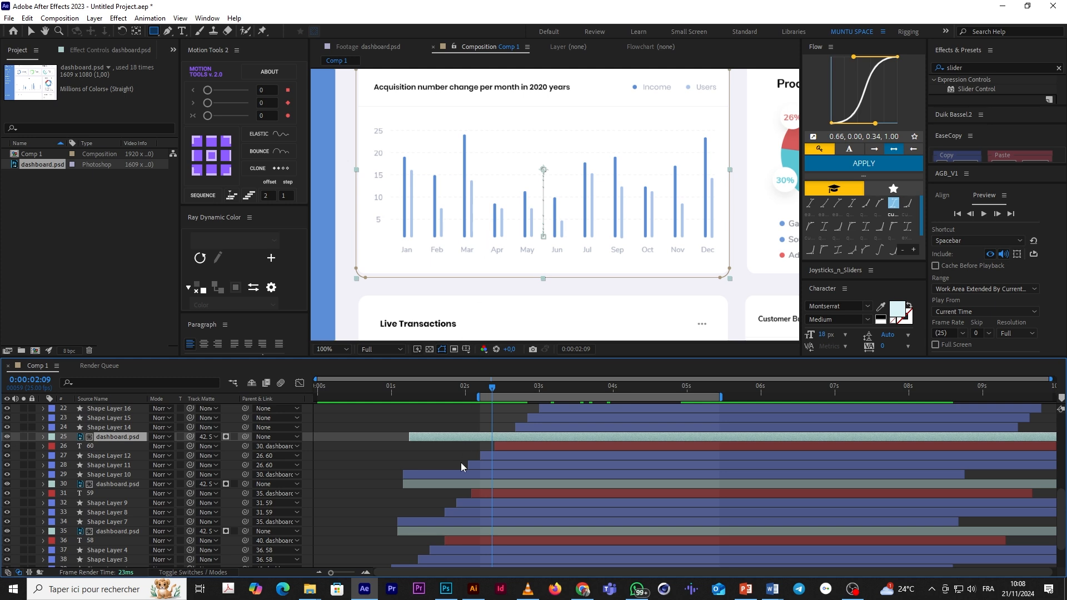
pyautogui.hotkey('ctrl', 'shift', 'a')
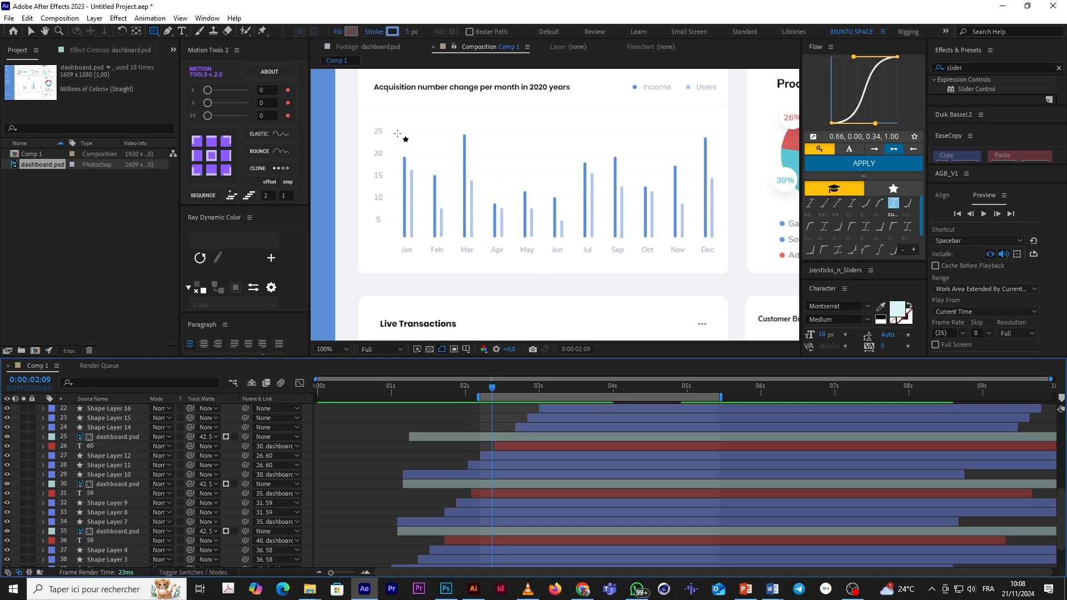
pyautogui.moveTo(395, 134); pyautogui.dragTo(717, 242)
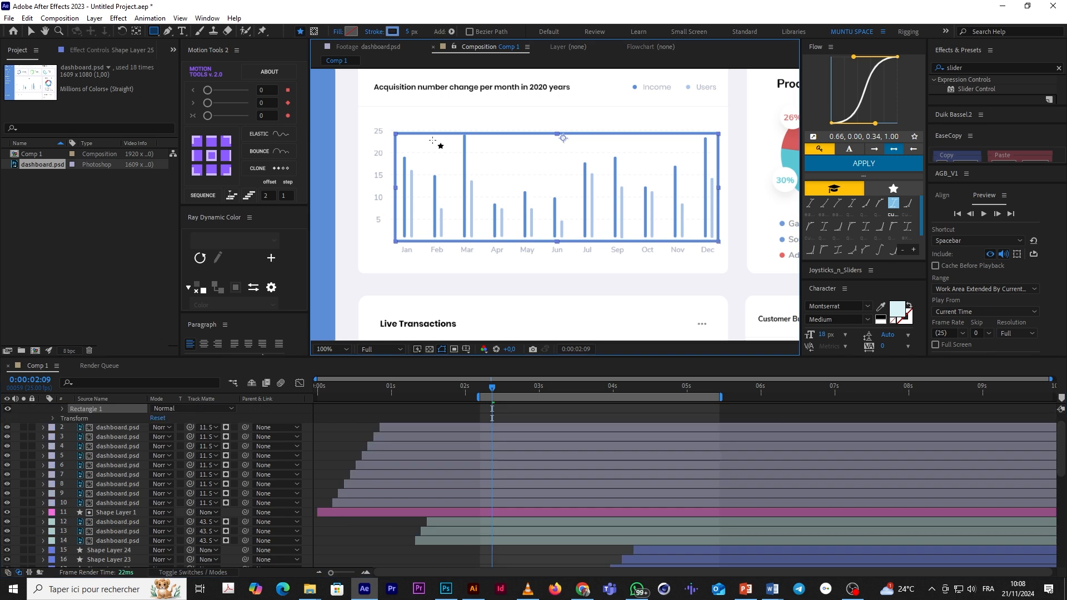
# Step: Fill the chart's cover rectangle with the card's white (FFFFFF) and set its stroke to none
pyautogui.click(351, 31)
pyautogui.click(817, 403)
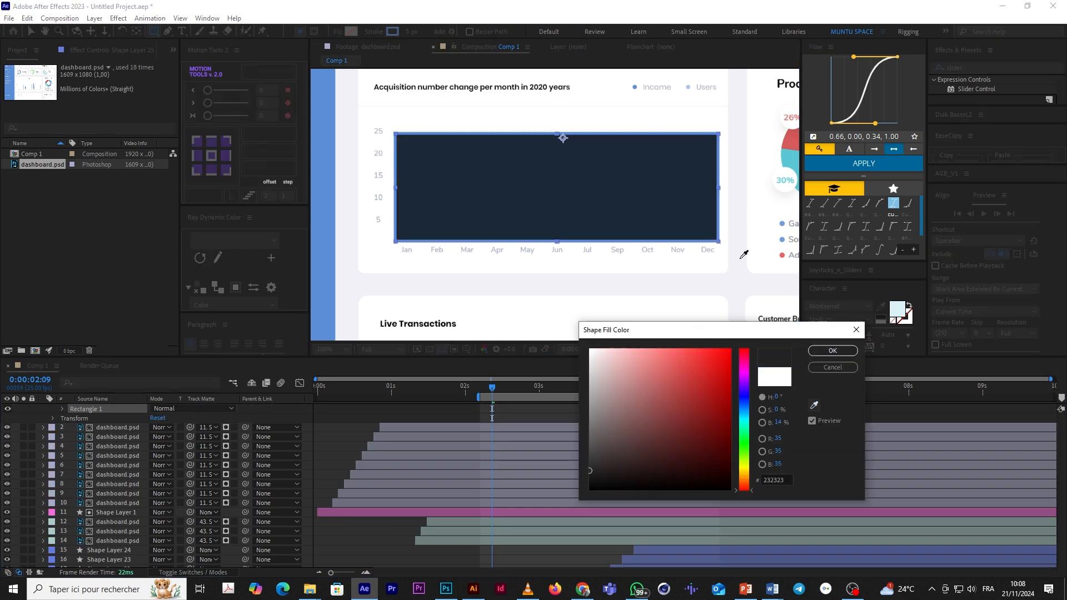
pyautogui.click(713, 111)
pyautogui.click(833, 351)
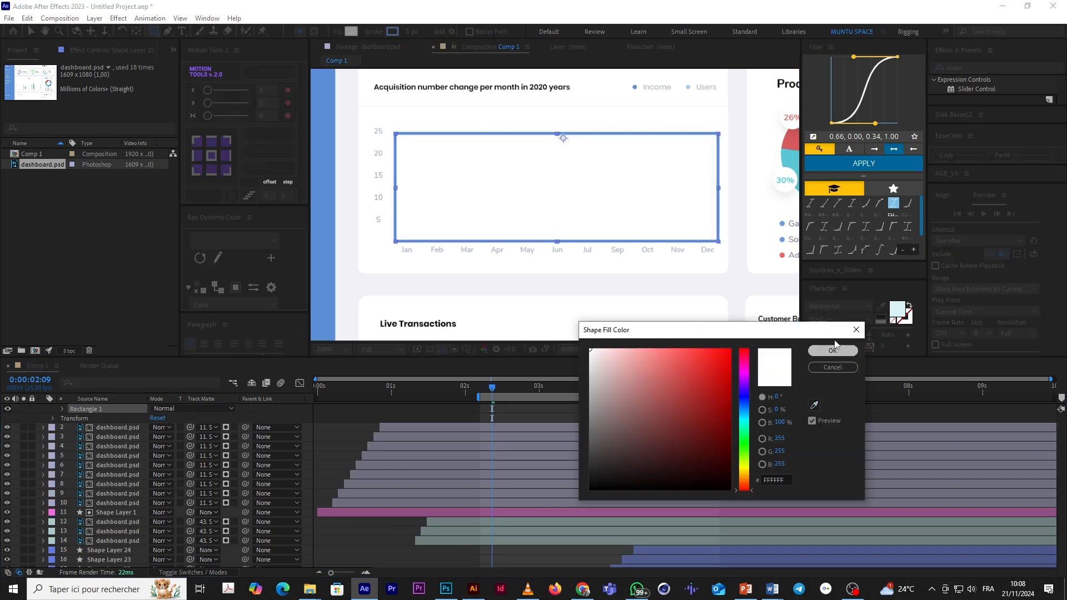
pyautogui.click(376, 33)
pyautogui.click(478, 264)
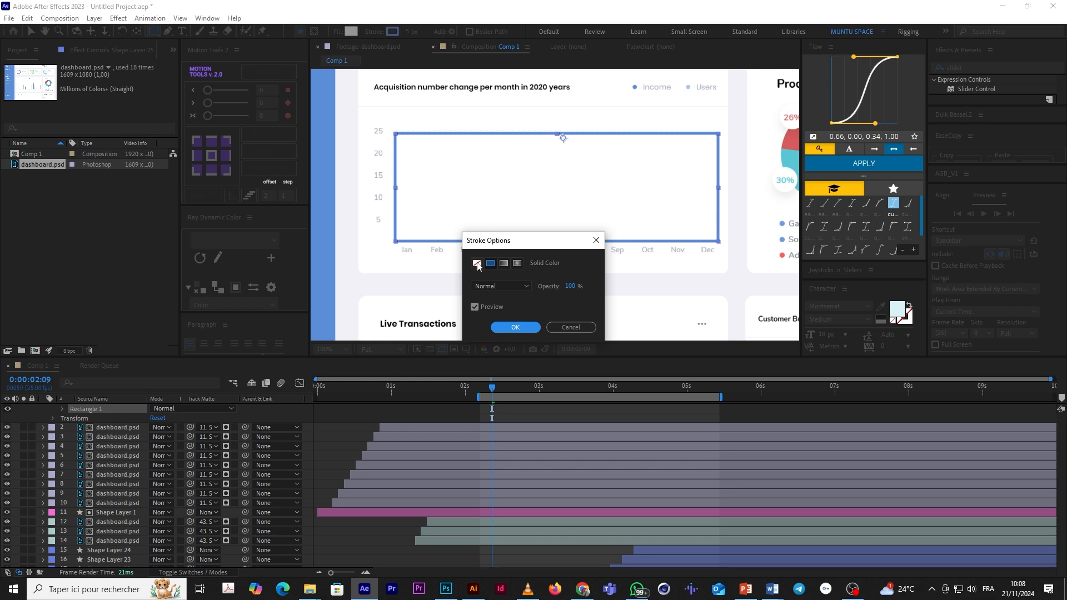
pyautogui.click(517, 329)
# Step: Centre the cover rectangle's anchor point and move its layer between Shape Layer 14 and the chart card's dashboard.psd layer
pyautogui.click(212, 155)
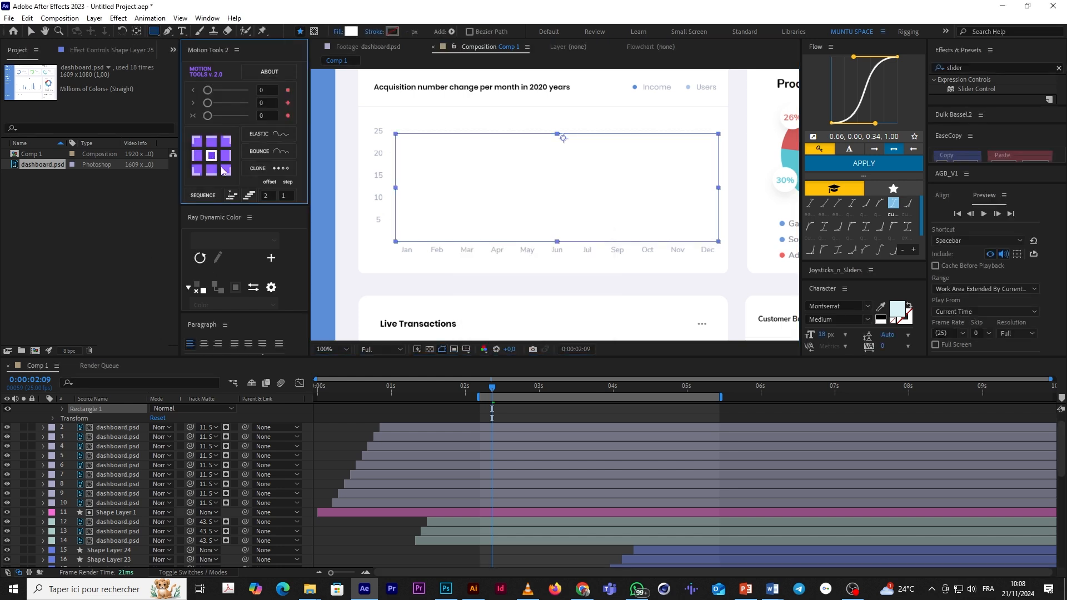
pyautogui.scroll(1, 512, 482)
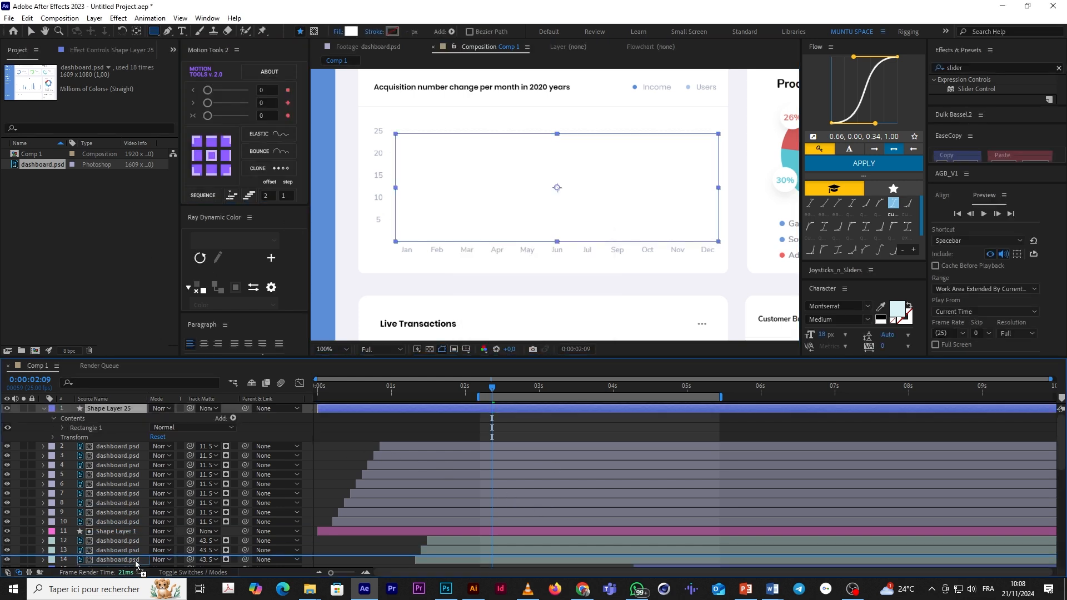
pyautogui.scroll(-8, 142, 500)
pyautogui.moveTo(144, 512); pyautogui.dragTo(146, 491)
# Step: Split the cover rectangle's layer at 0:00:02:09 and delete the earlier part
pyautogui.hotkey('ctrl', 'shift', 'd')
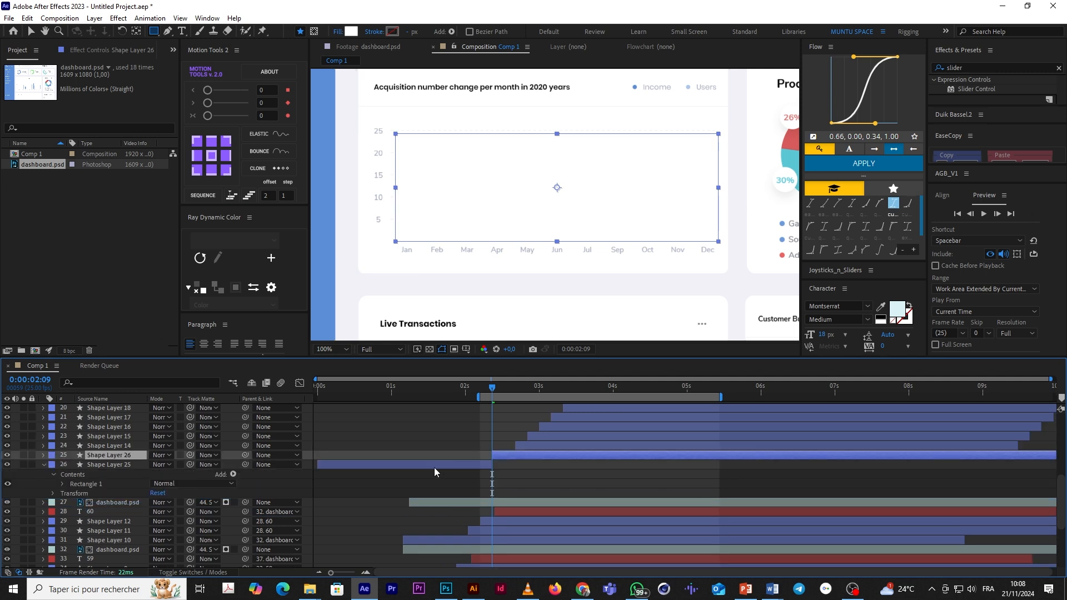
pyautogui.click(44, 466)
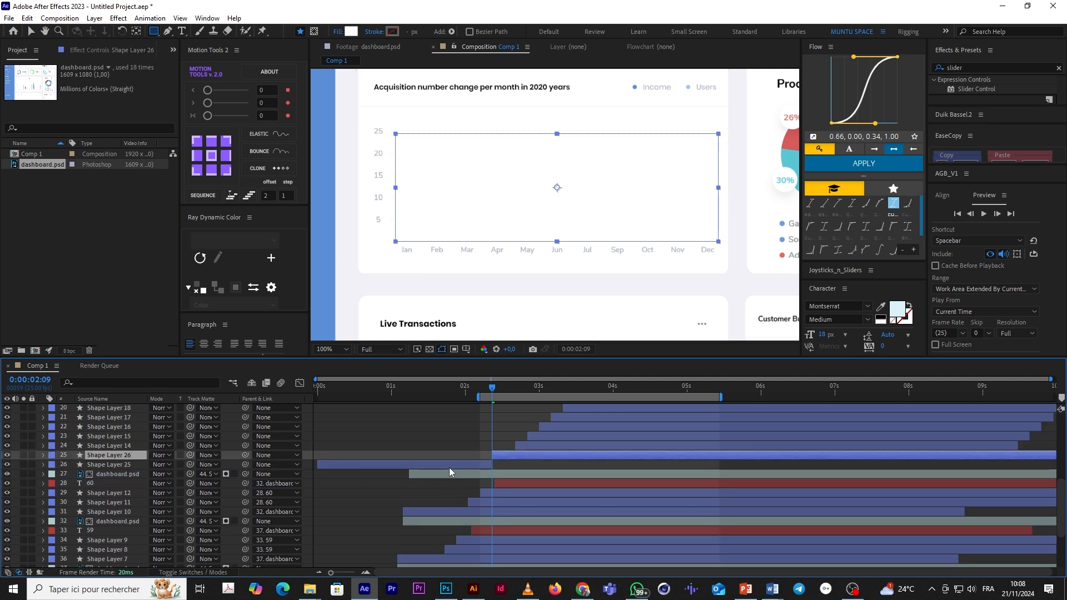
pyautogui.click(449, 468)
pyautogui.press('Delete')
# Step: Align the cover rectangle layer's start with the chart card's dashboard.psd layer and parent the rectangle to that card
pyautogui.moveTo(462, 456); pyautogui.dragTo(429, 462)
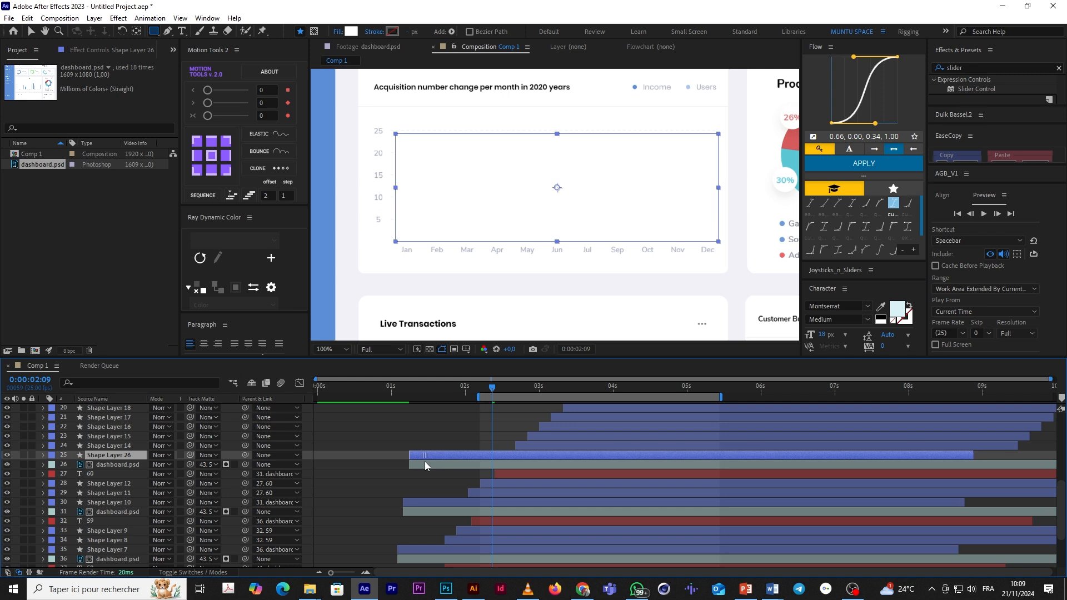
pyautogui.moveTo(245, 455); pyautogui.dragTo(128, 465)
pyautogui.moveTo(401, 395); pyautogui.dragTo(473, 418)
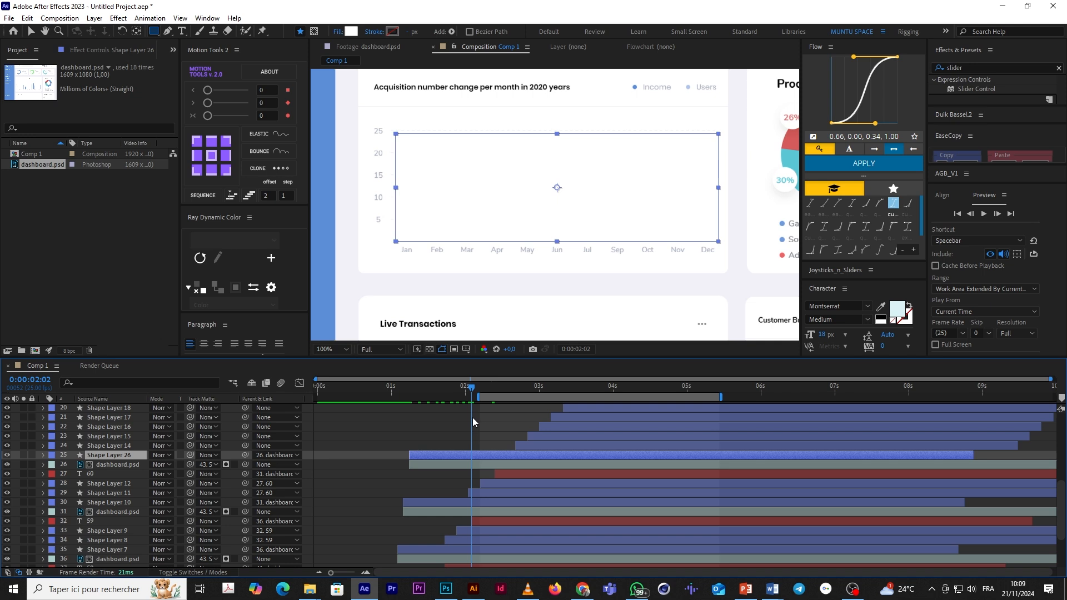
# Step: Show the chart card's Position and Opacity keyframes and go to its first Opacity keyframe at 0:00:01:11 with the Selection tool active
pyautogui.click(464, 465)
pyautogui.press('u')
pyautogui.press('=')
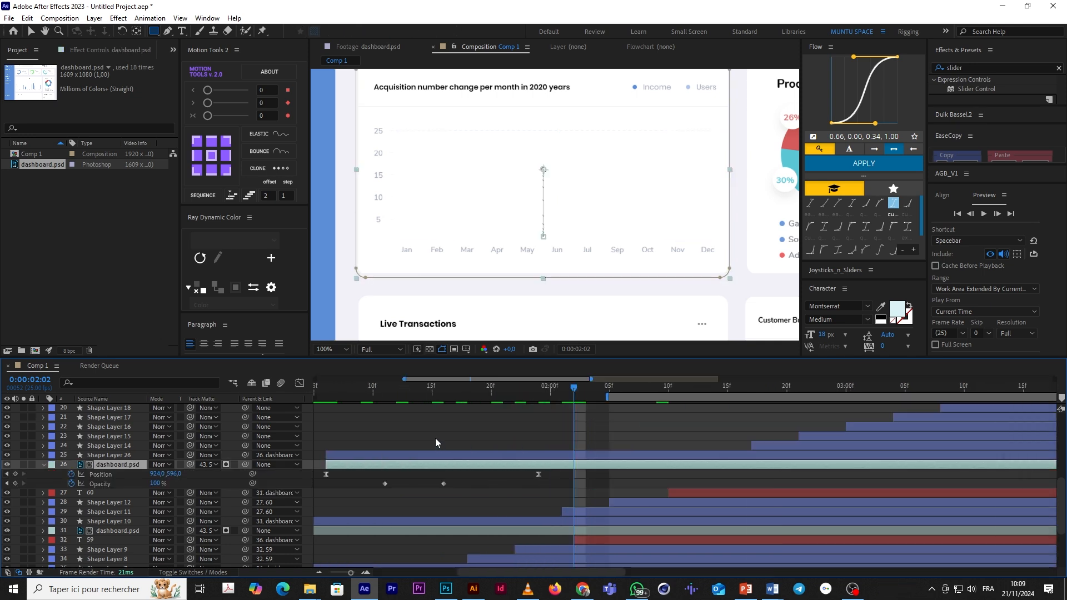
pyautogui.click(390, 396)
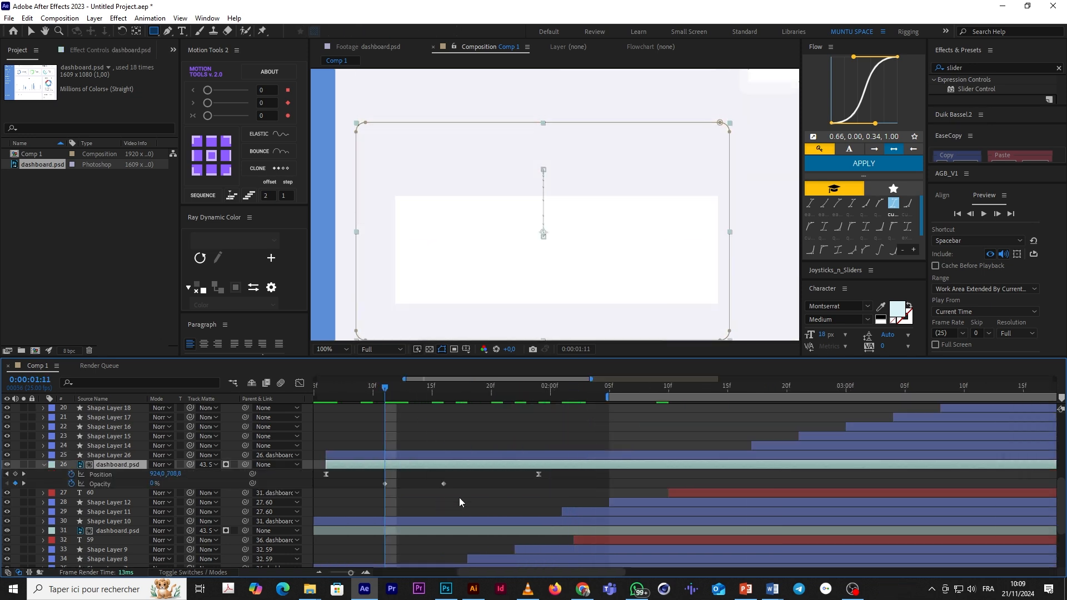
pyautogui.click(32, 32)
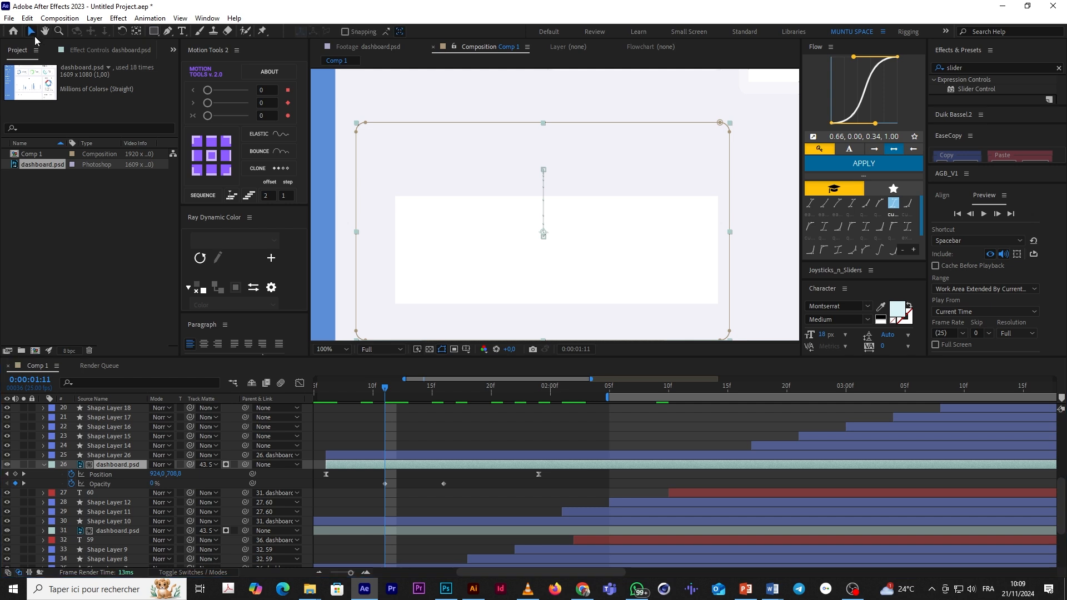
# Step: Give the cover rectangle the chart card's Opacity fade keyframes and move its end keyframe to 0:00:01:12
pyautogui.click(426, 453)
pyautogui.click(412, 430)
pyautogui.click(413, 397)
pyautogui.moveTo(413, 397); pyautogui.dragTo(417, 395)
pyautogui.click(429, 455)
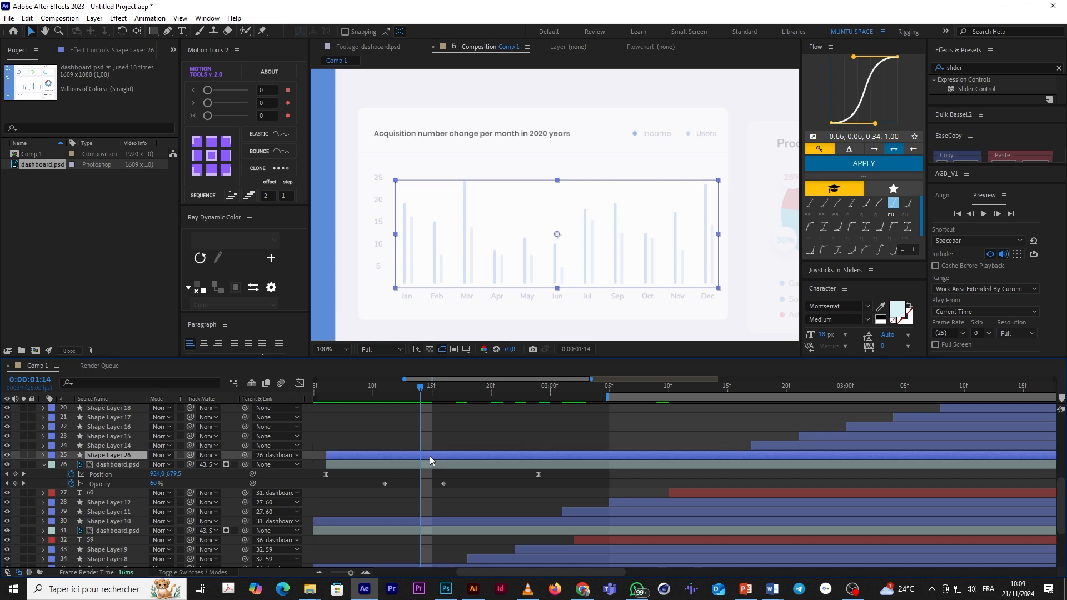
pyautogui.press('t')
pyautogui.click(413, 468)
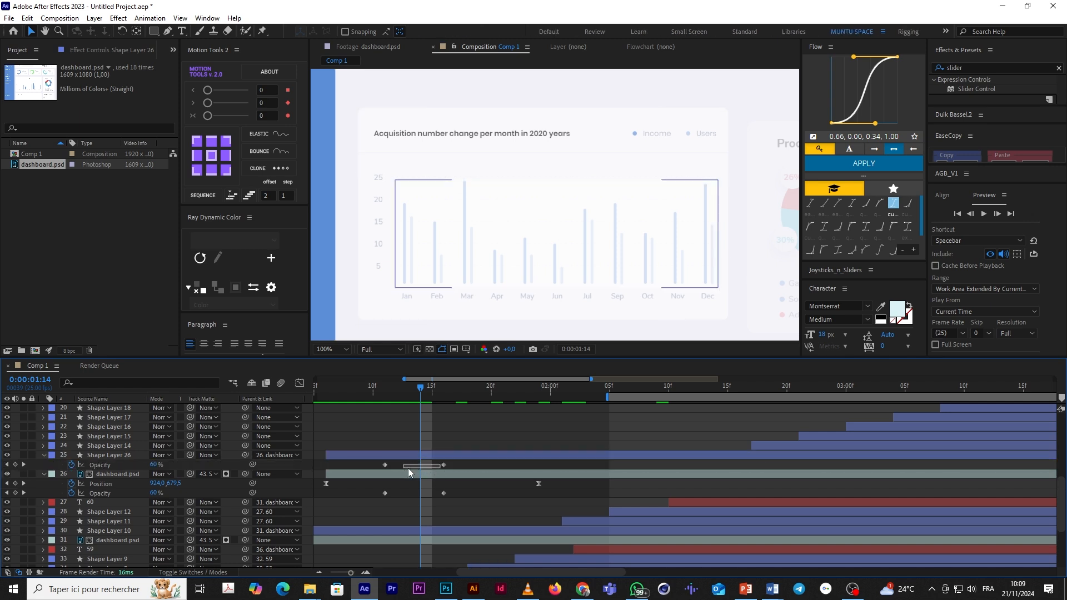
pyautogui.moveTo(445, 463); pyautogui.dragTo(396, 464)
# Step: Play back the composition to check how the chart card and its cover rectangle fade in
pyautogui.press('space')
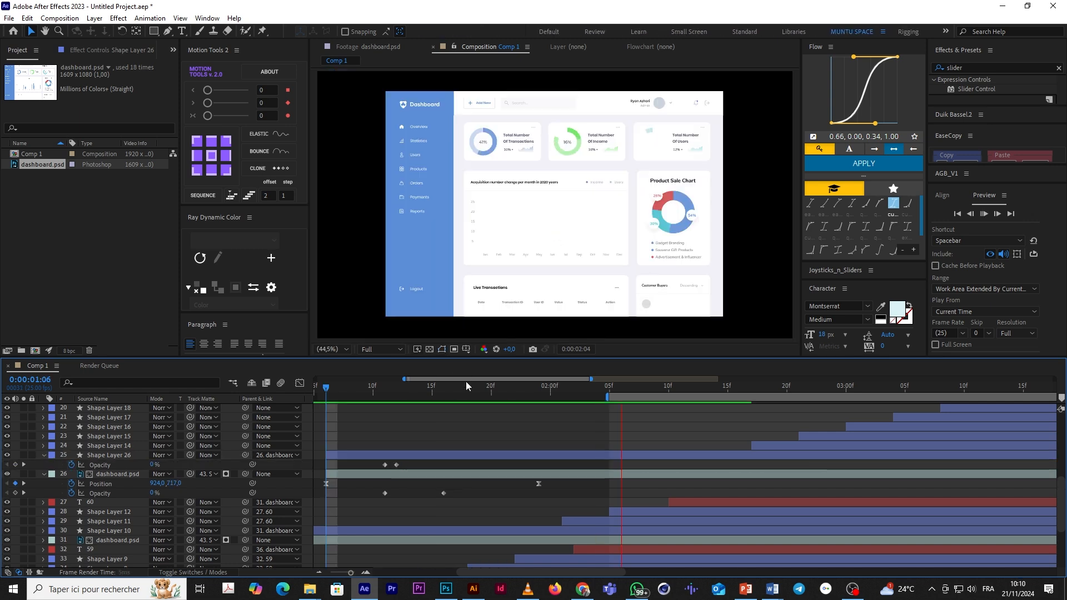
pyautogui.press(';')
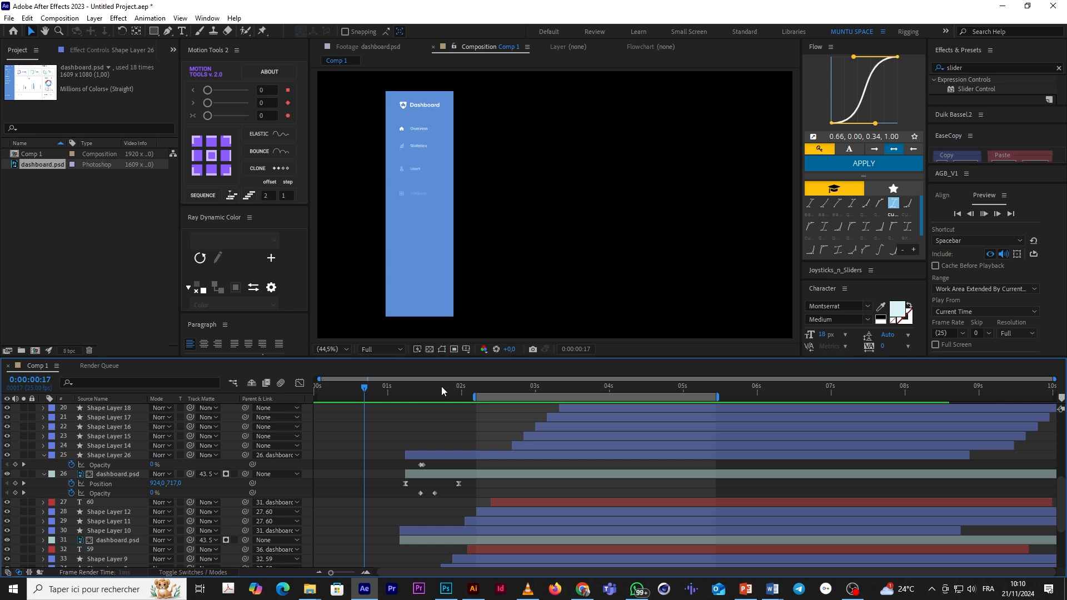
pyautogui.press('space')
# Step: Try to shift both Opacity keyframes of the Transactions card's cover square, Shape Layer 6, one frame later, starting at 0:00:01:06
pyautogui.moveTo(410, 397); pyautogui.dragTo(405, 398)
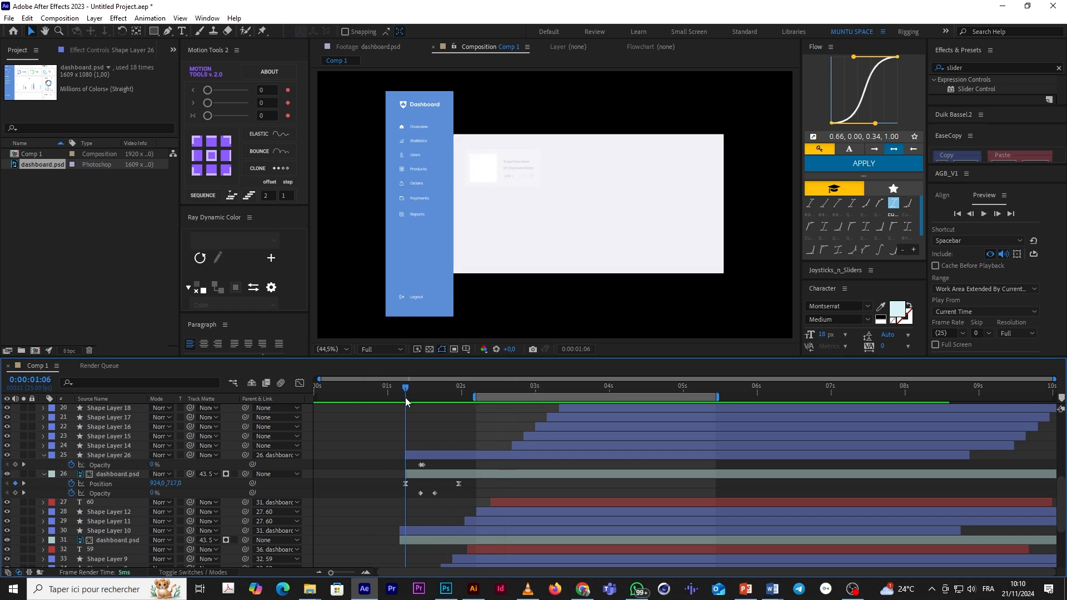
pyautogui.click(513, 159)
pyautogui.scroll(-5, 415, 505)
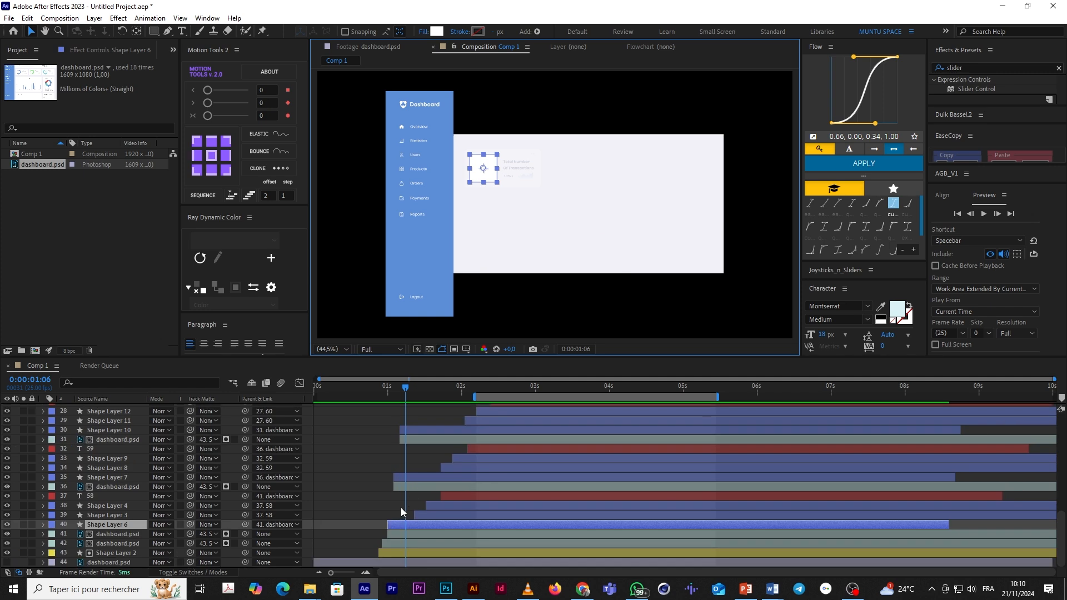
pyautogui.press('u')
pyautogui.scroll(3, 384, 516)
pyautogui.scroll(2, 492, 521)
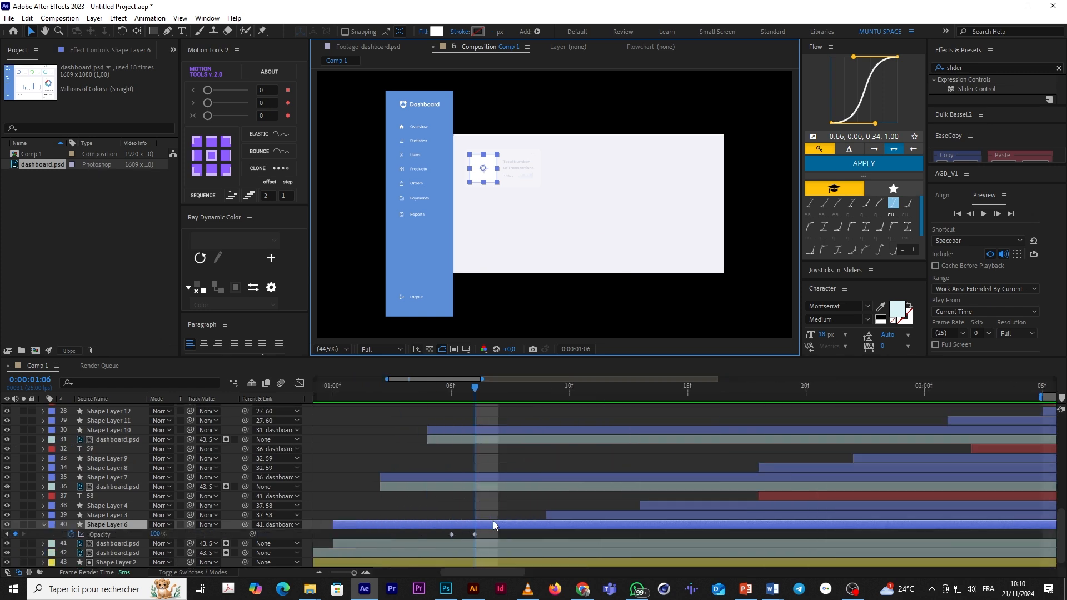
pyautogui.moveTo(368, 540); pyautogui.dragTo(402, 537)
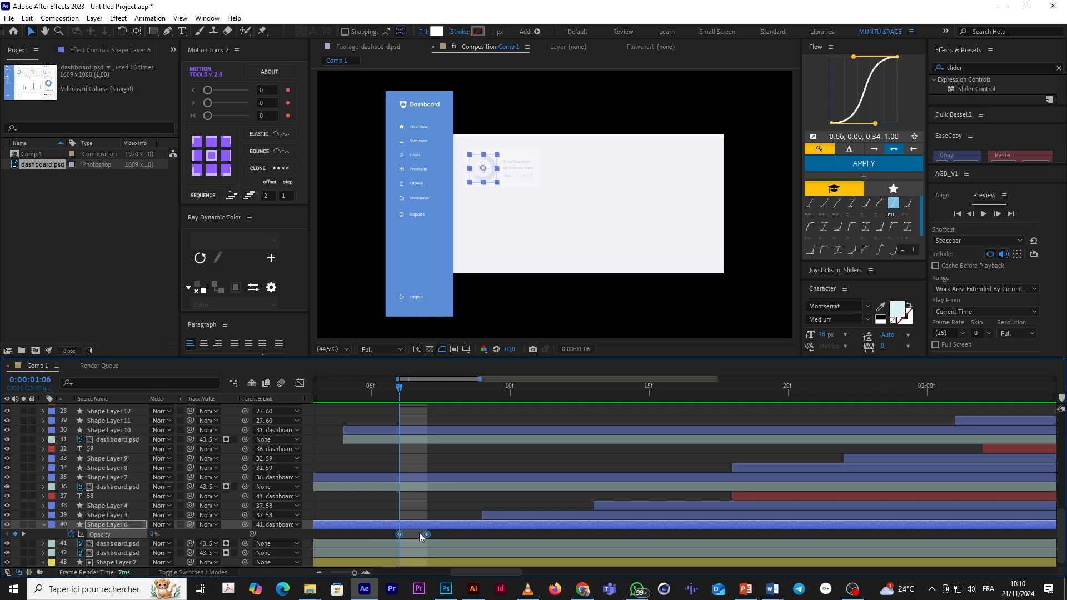
pyautogui.scroll(-5, 447, 527)
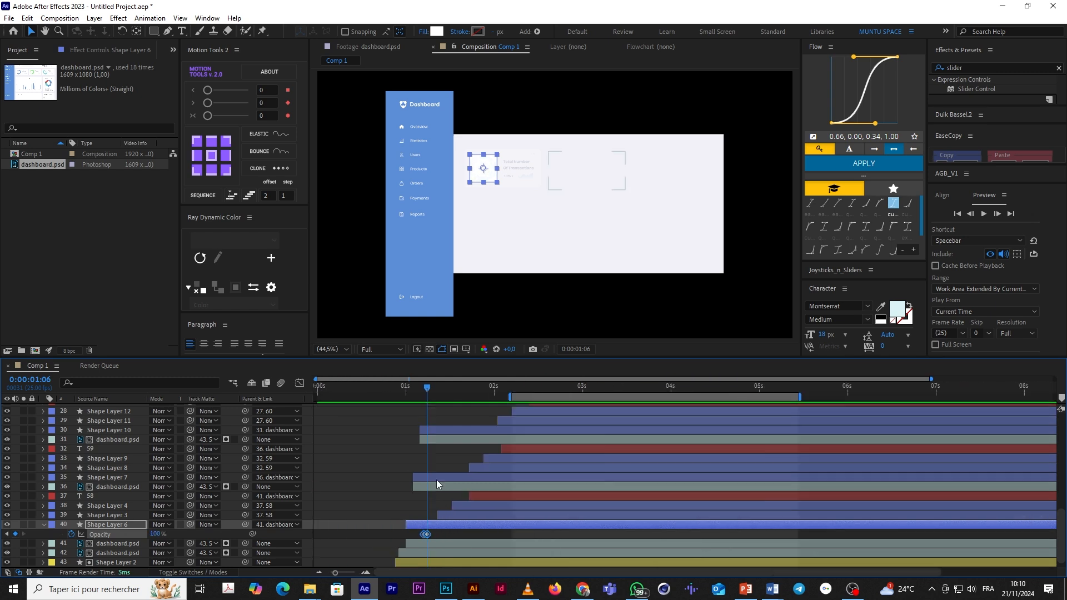
# Step: Play back the dashboard animation from 0:00:00:19 and review the card entrances and the Income bars' sequenced growth
pyautogui.click(385, 389)
pyautogui.press('space')
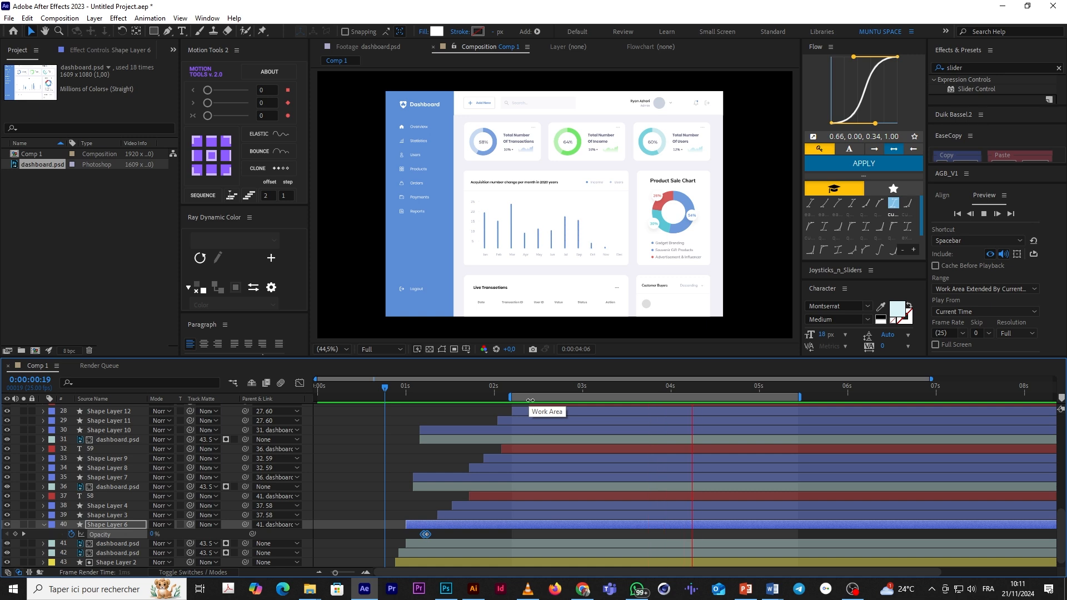
pyautogui.press('space')
pyautogui.scroll(4, 580, 425)
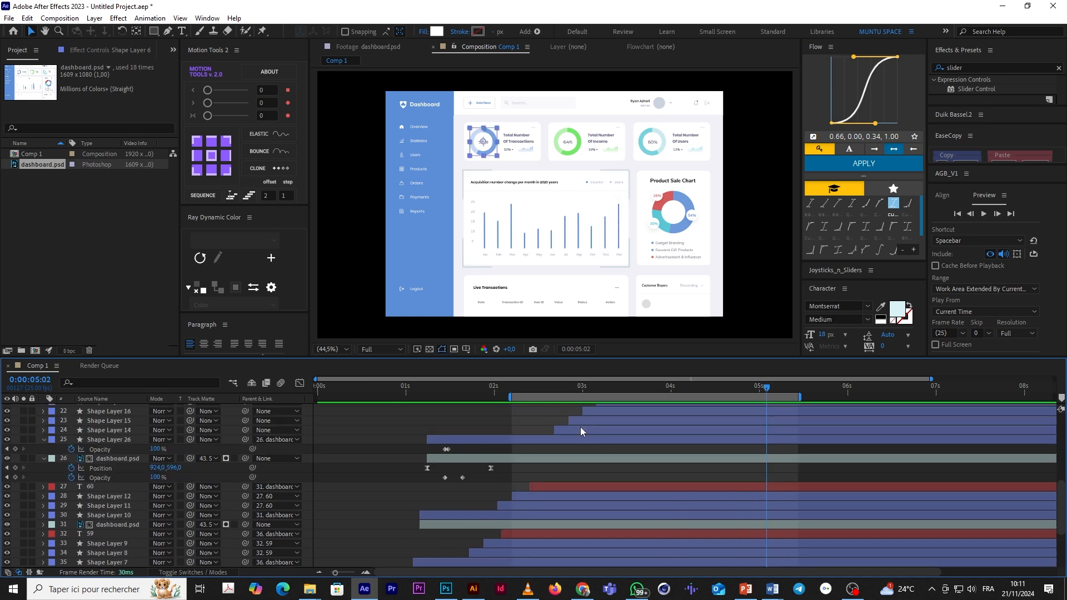
pyautogui.moveTo(526, 391); pyautogui.dragTo(724, 386)
pyautogui.press('j')
pyautogui.press('space')
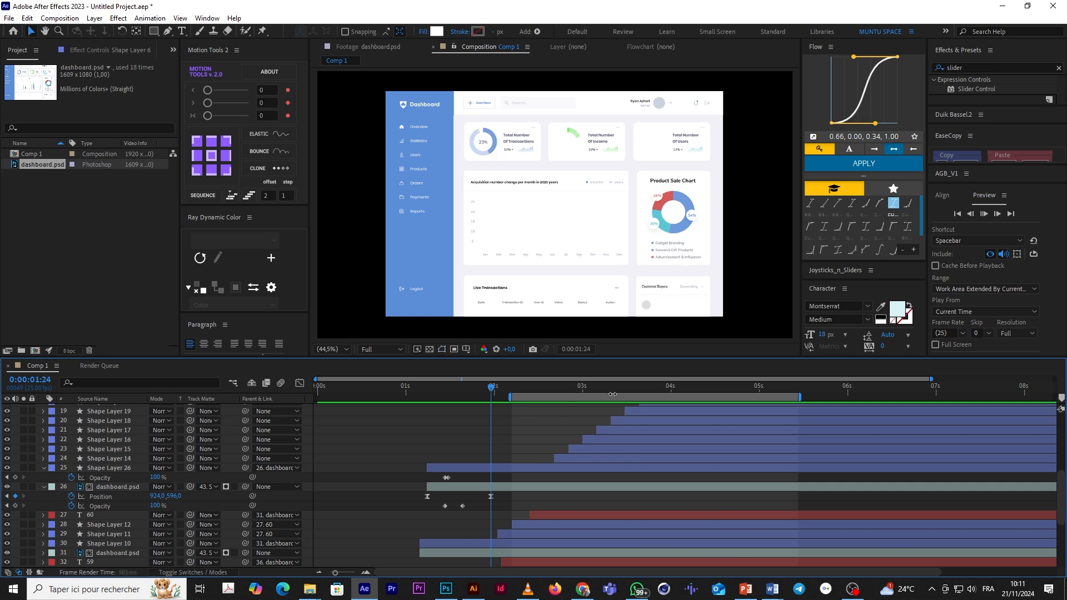
# Step: Duplicate all eleven Income bar layers, Shape Layer 14 through Shape Layer 24, of the monthly acquisition chart
pyautogui.press('space')
pyautogui.scroll(3, 661, 423)
pyautogui.moveTo(705, 425); pyautogui.dragTo(573, 515)
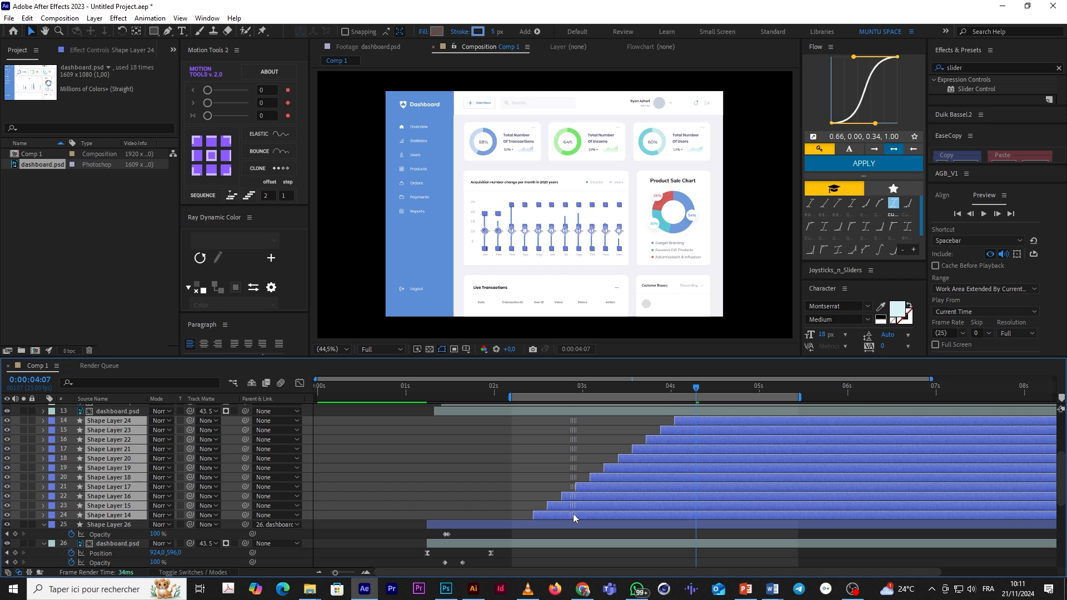
pyautogui.hotkey('ctrl', 'd')
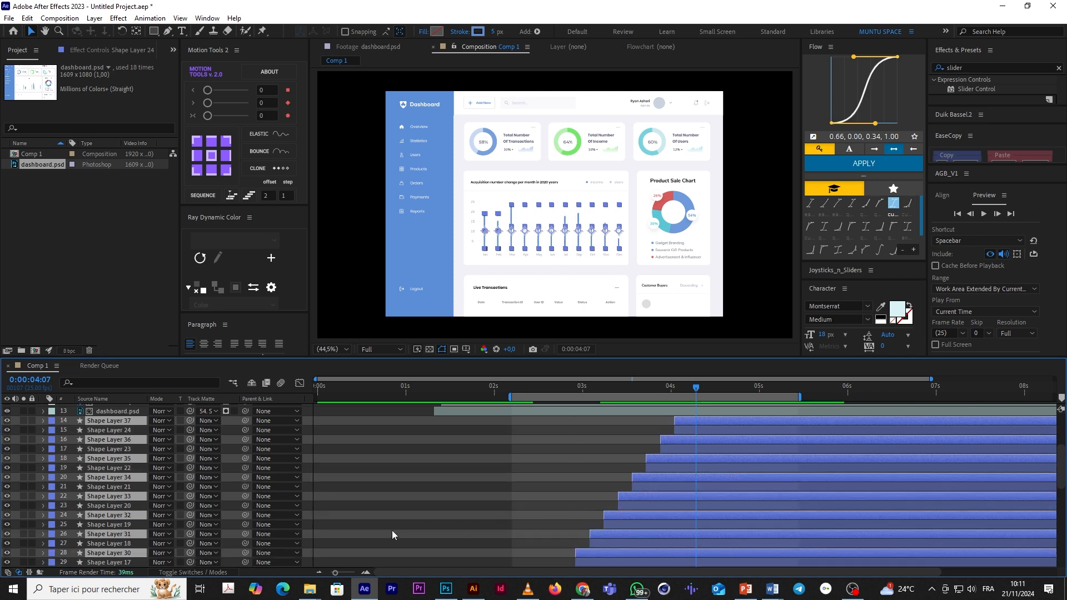
pyautogui.scroll(-6, 472, 516)
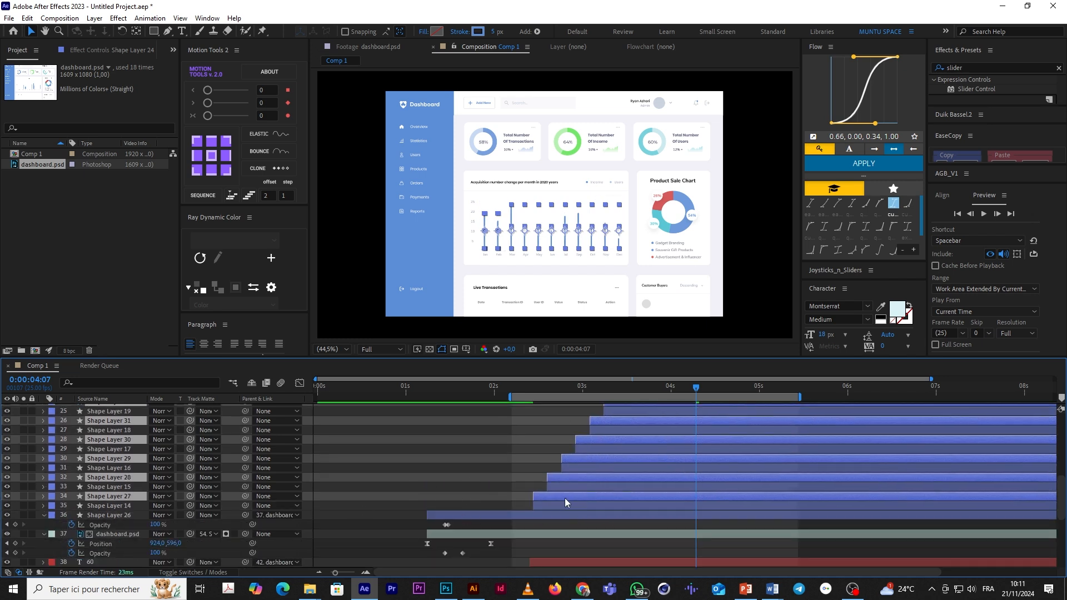
# Step: Delay the duplicated bar layers by two frames and shift them left, each just right of the preceding month's Income bar
pyautogui.scroll(2, 594, 500)
pyautogui.moveTo(508, 494); pyautogui.dragTo(520, 496)
pyautogui.scroll(3, 573, 228)
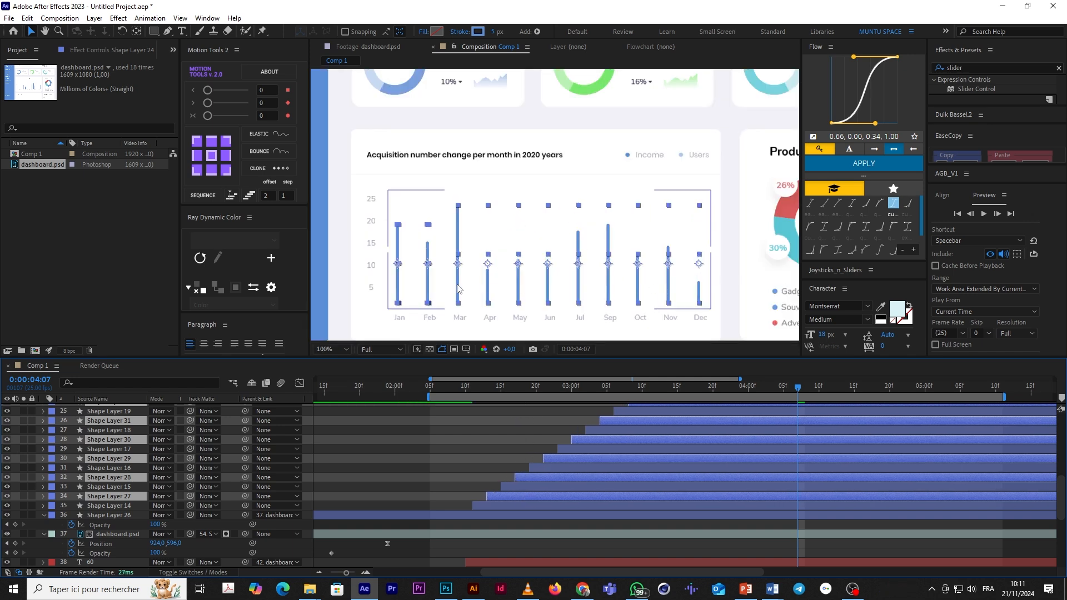
pyautogui.moveTo(400, 269); pyautogui.dragTo(376, 269)
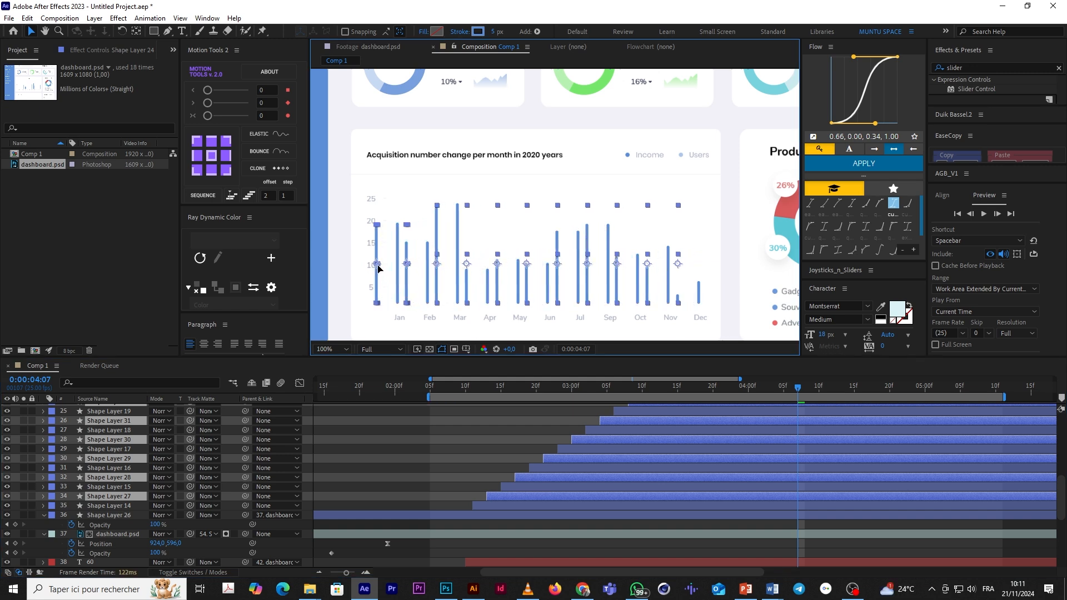
# Step: Recolour the duplicated bars' strokes light blue, BAD6FF, for the Users series
pyautogui.click(478, 31)
pyautogui.moveTo(667, 369); pyautogui.dragTo(627, 348)
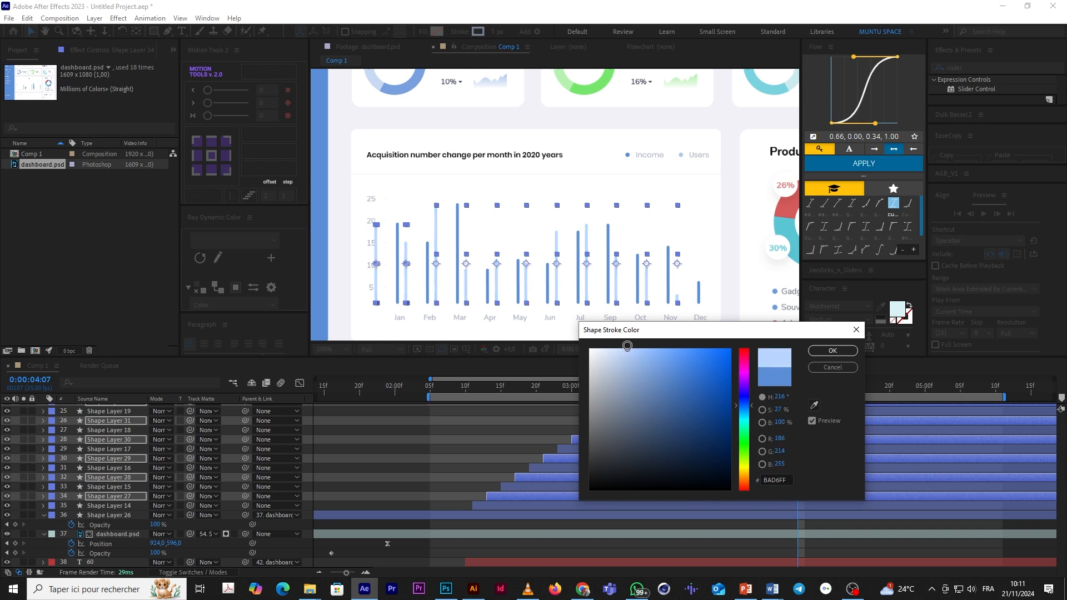
pyautogui.click(827, 351)
# Step: Delete the surplus light blue bar that stands before January's Income bar
pyautogui.click(506, 442)
pyautogui.click(375, 279)
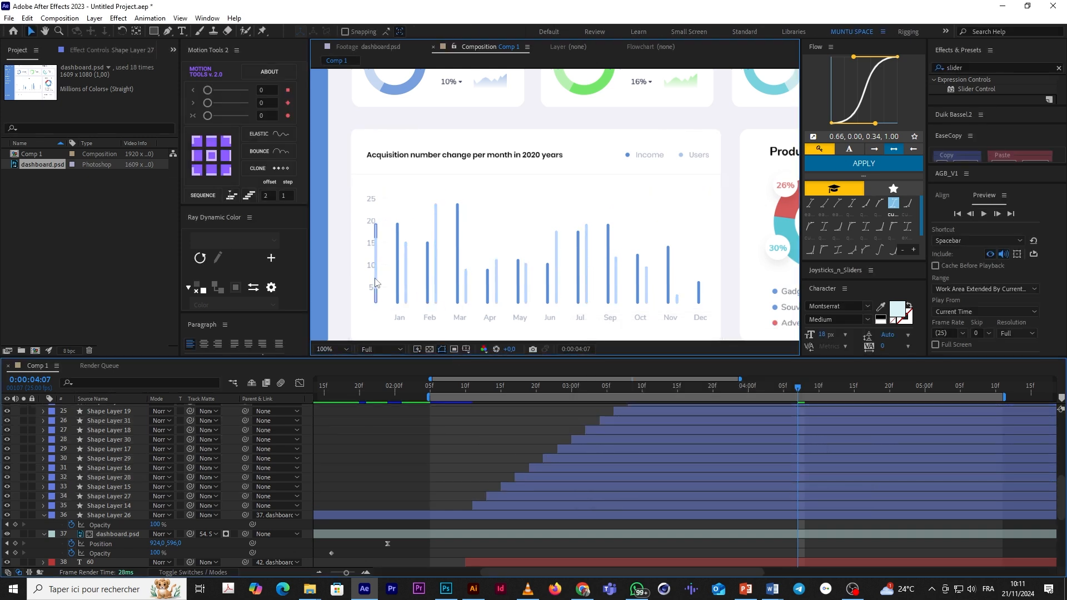
pyautogui.press('Delete')
# Step: Scrub through the bars' growth and examine the original dashboard.psd footage for the Users bars' heights
pyautogui.click(473, 390)
pyautogui.moveTo(487, 395); pyautogui.dragTo(861, 392)
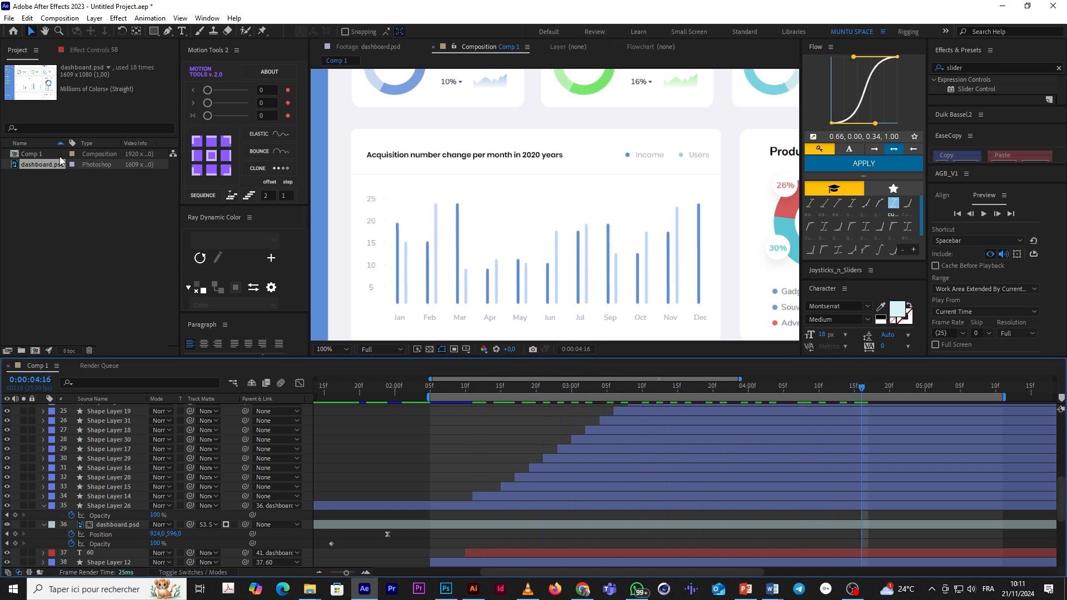
pyautogui.doubleClick(39, 166)
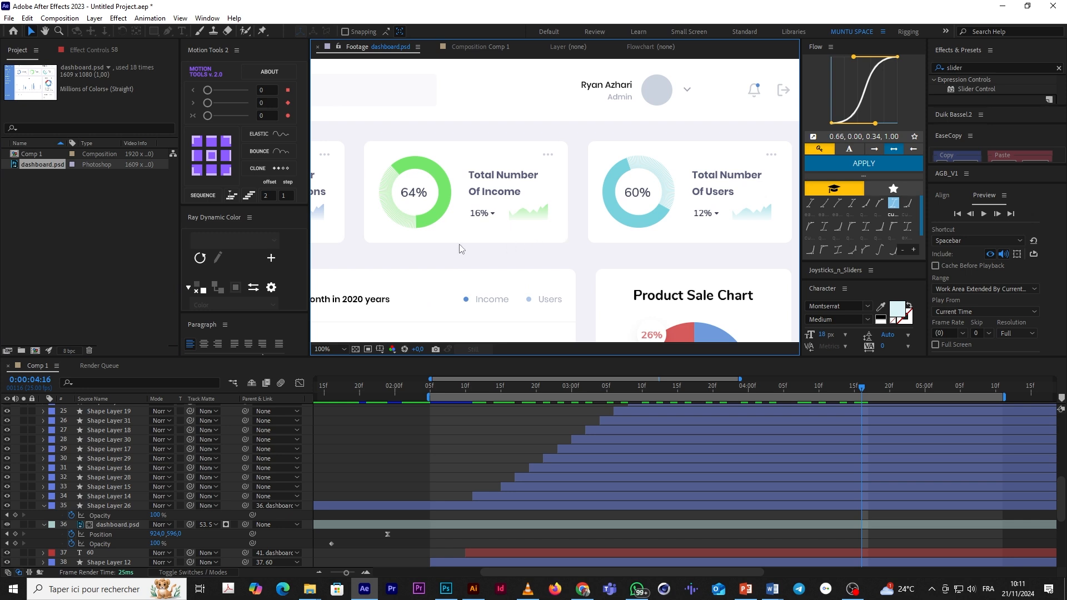
pyautogui.press(',')
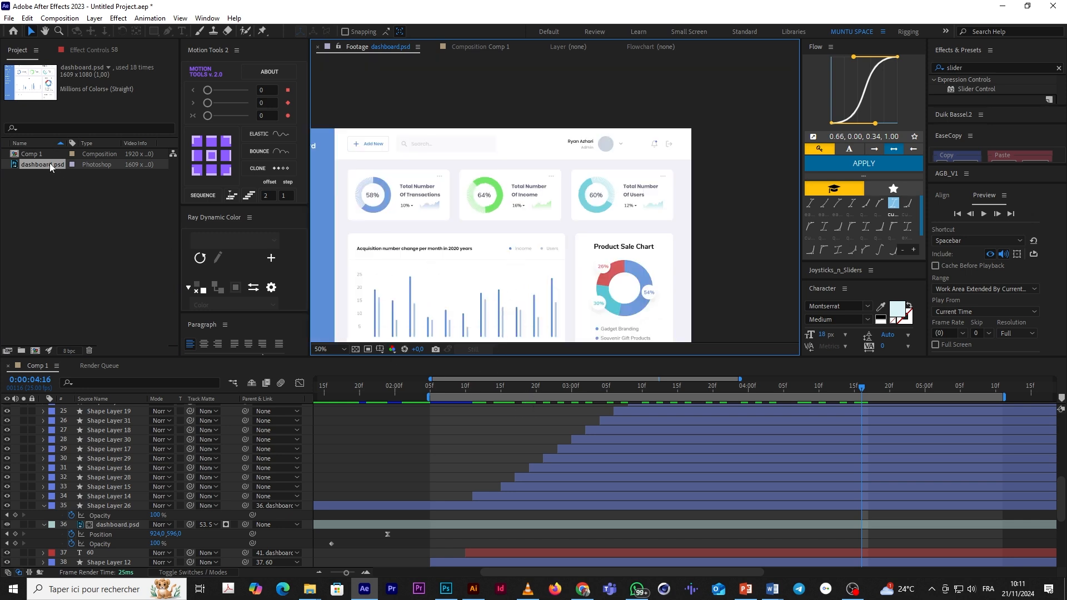
pyautogui.click(475, 404)
# Step: Set the End keyframe of February's Users bar, Shape Layer 29, to 23% at 0:00:03:12
pyautogui.moveTo(455, 387); pyautogui.dragTo(805, 377)
pyautogui.click(437, 225)
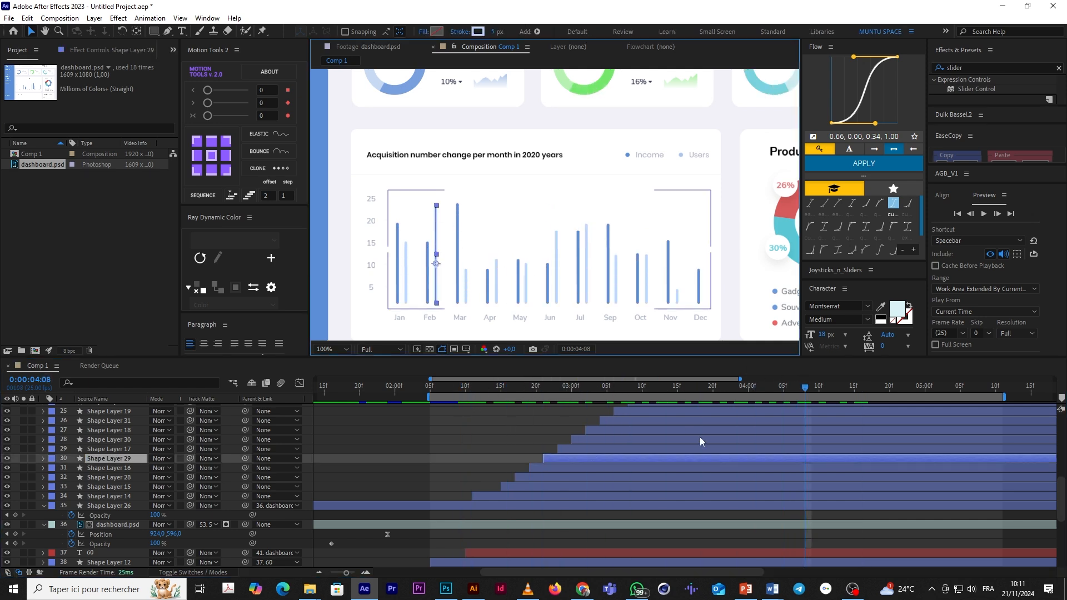
pyautogui.press('u')
pyautogui.click(657, 386)
pyautogui.moveTo(156, 469); pyautogui.dragTo(140, 472)
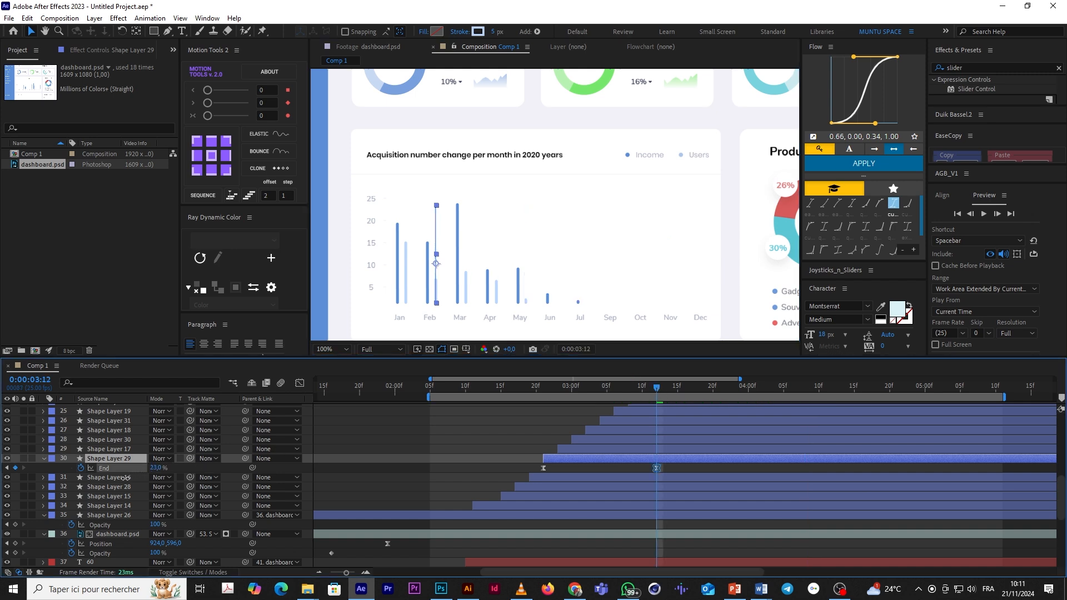
# Step: Set the End keyframe of June's Users bar, Shape Layer 33, to 56% at 0:00:04:03
pyautogui.press('space')
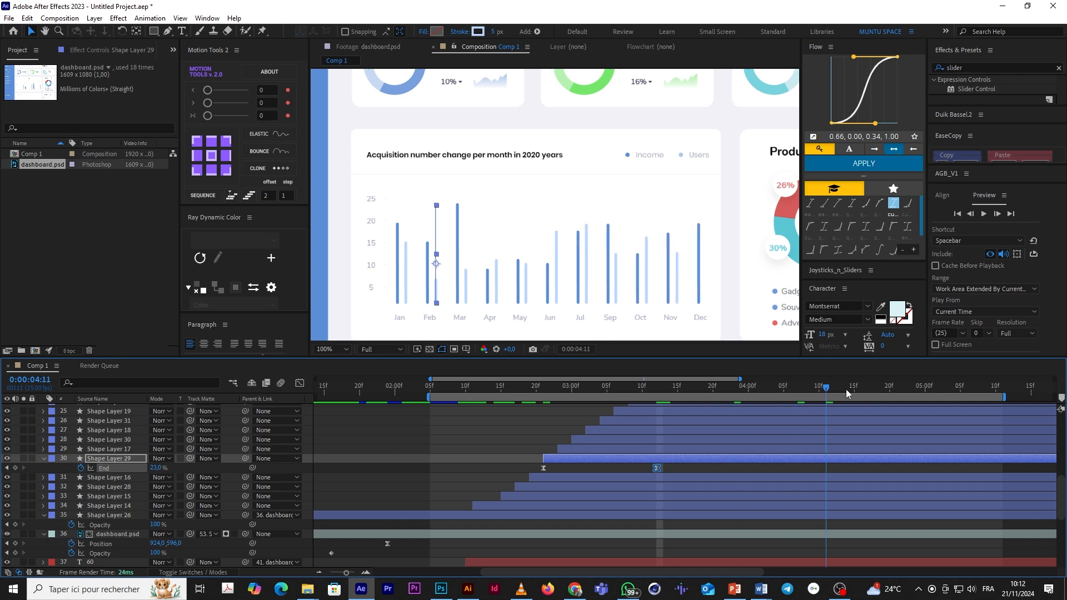
pyautogui.click(557, 239)
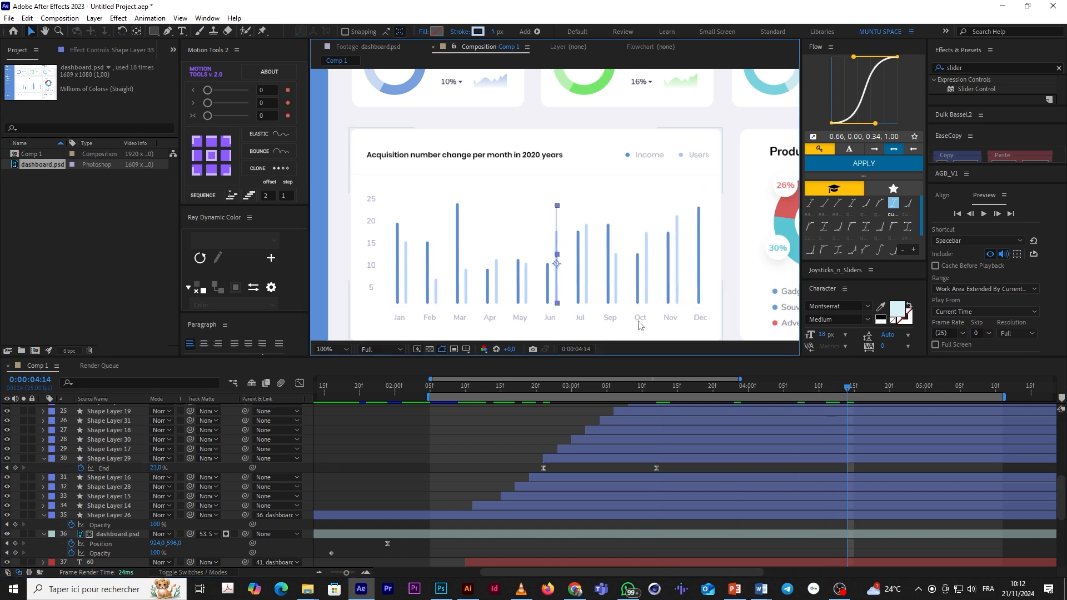
pyautogui.scroll(1, 780, 442)
pyautogui.scroll(2, 781, 436)
pyautogui.click(769, 387)
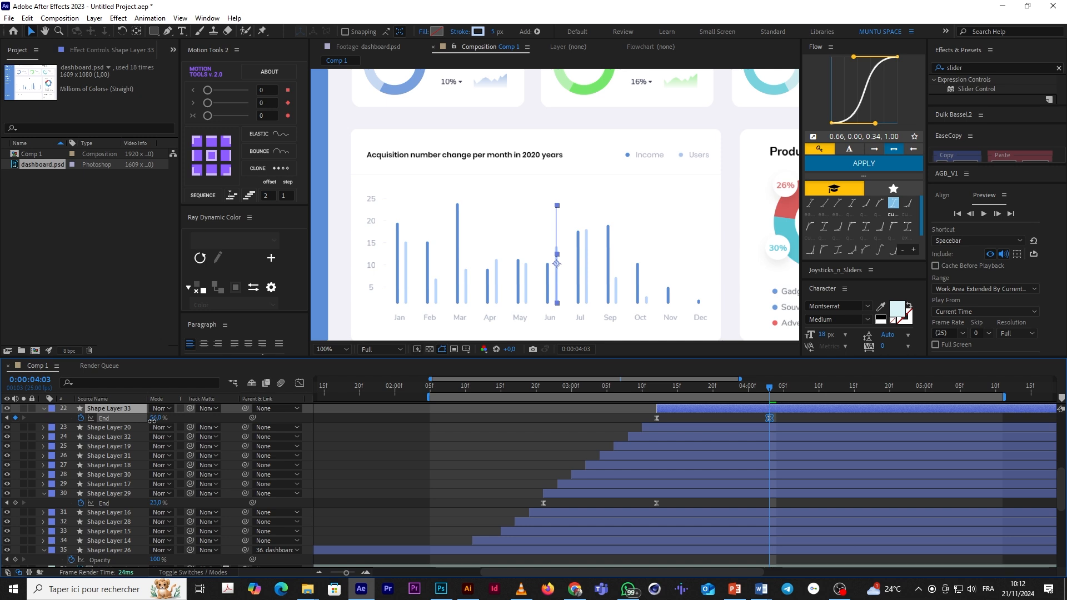
# Step: Lower July's Users bar, Shape Layer 34, to an End of 29.7% and place that keyframe over its final one at 0:00:04:07
pyautogui.click(588, 270)
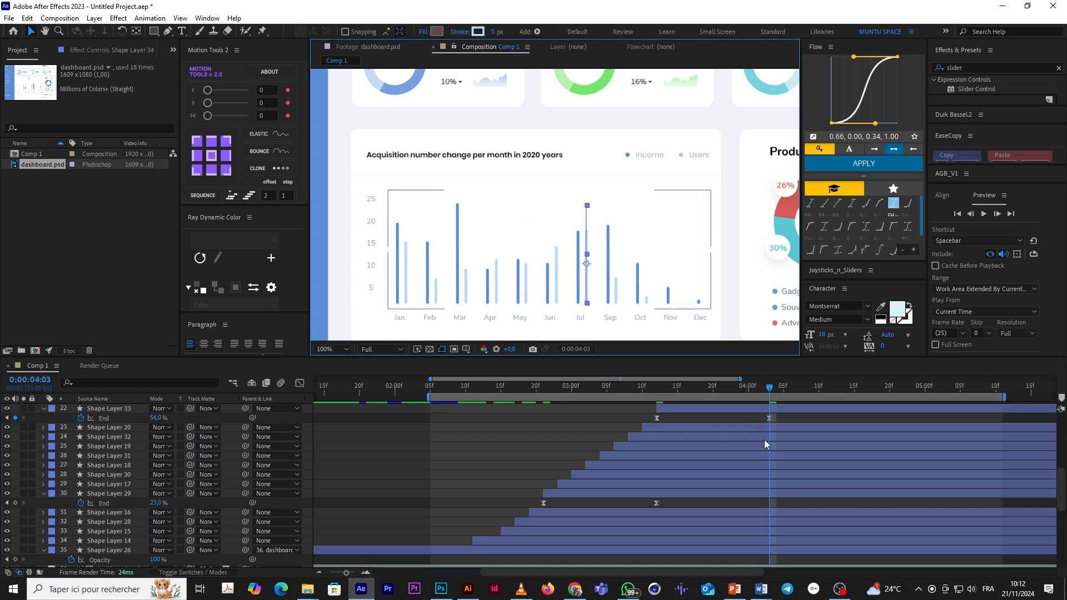
pyautogui.scroll(4, 765, 443)
pyautogui.press('u')
pyautogui.click(791, 388)
pyautogui.moveTo(157, 455); pyautogui.dragTo(137, 462)
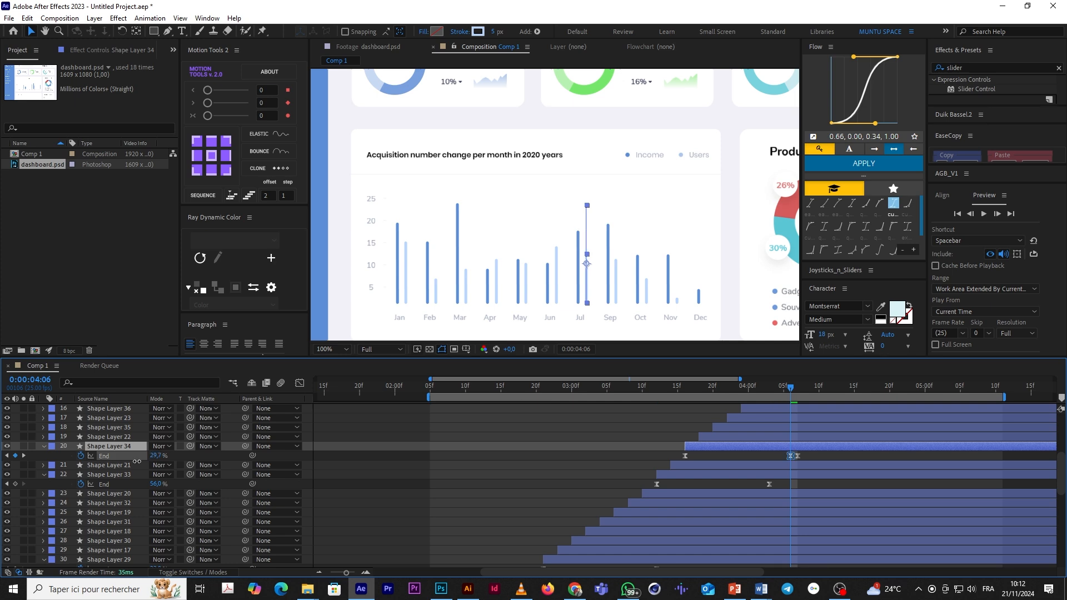
pyautogui.click(795, 455)
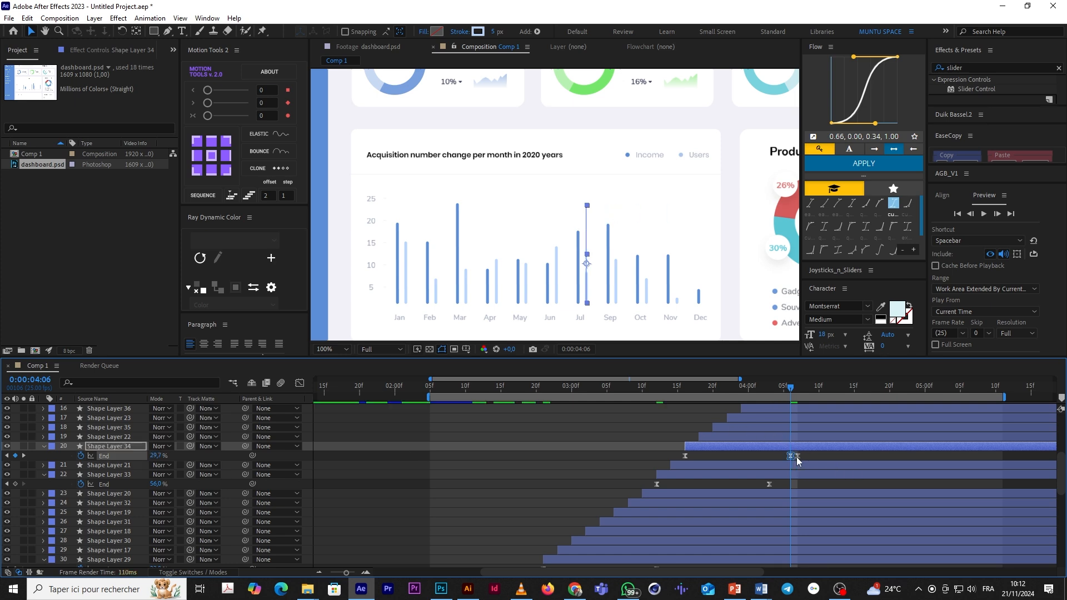
pyautogui.moveTo(792, 457); pyautogui.dragTo(797, 456)
# Step: Set the End keyframe of November's Users bar, Shape Layer 37, to 53% at 0:00:04:19
pyautogui.scroll(2, 826, 420)
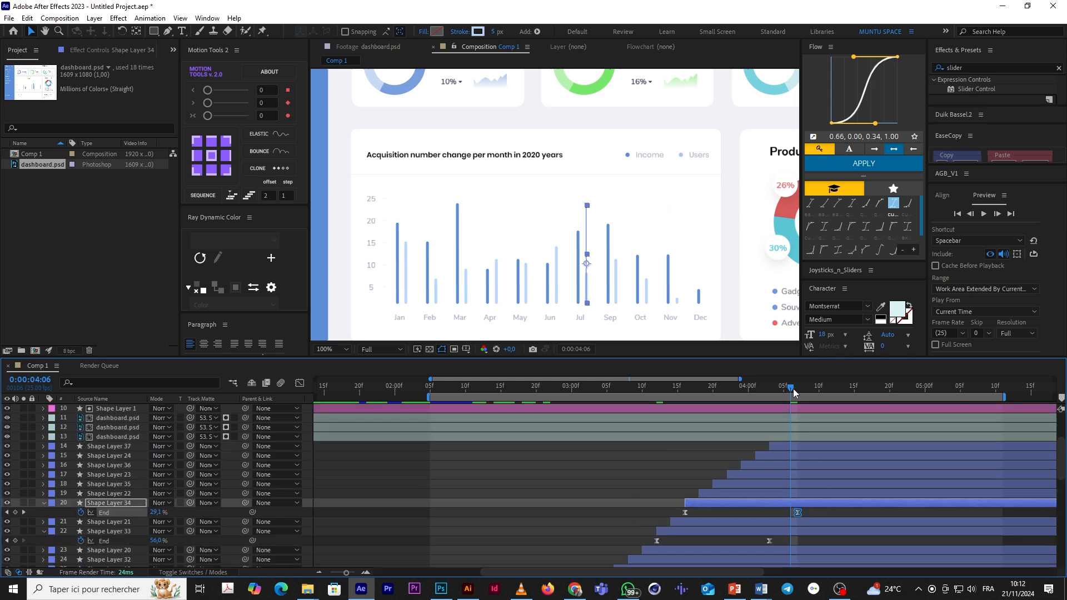
pyautogui.press('space')
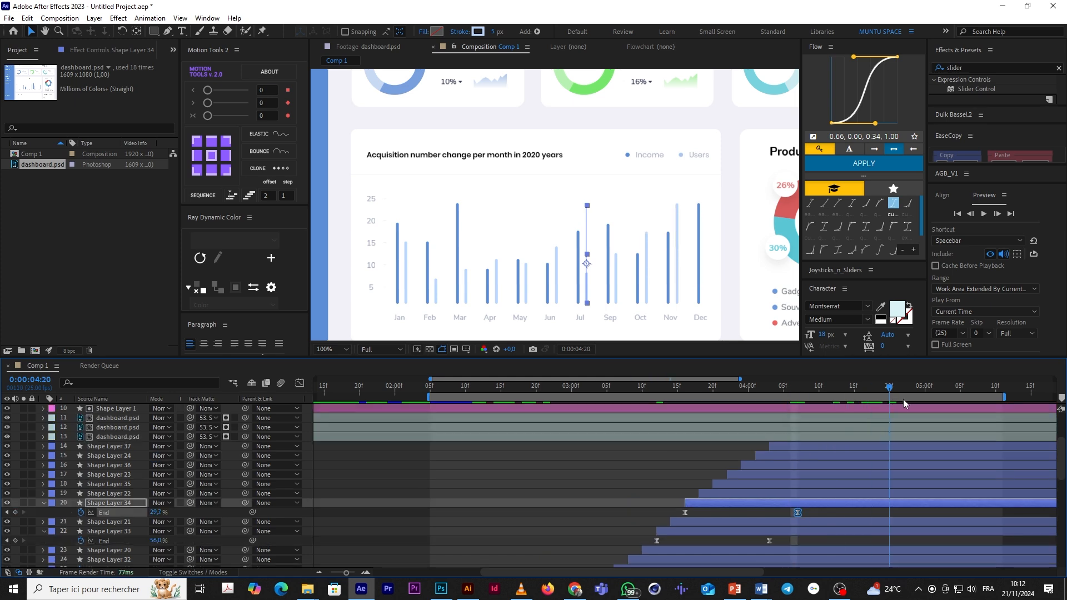
pyautogui.click(679, 278)
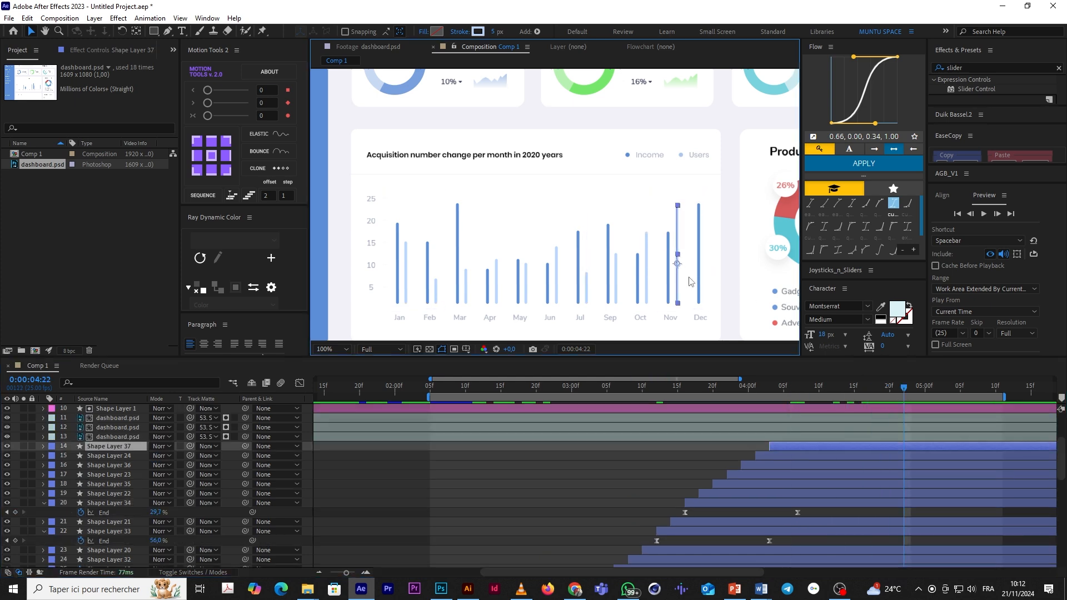
pyautogui.press('u')
pyautogui.click(885, 396)
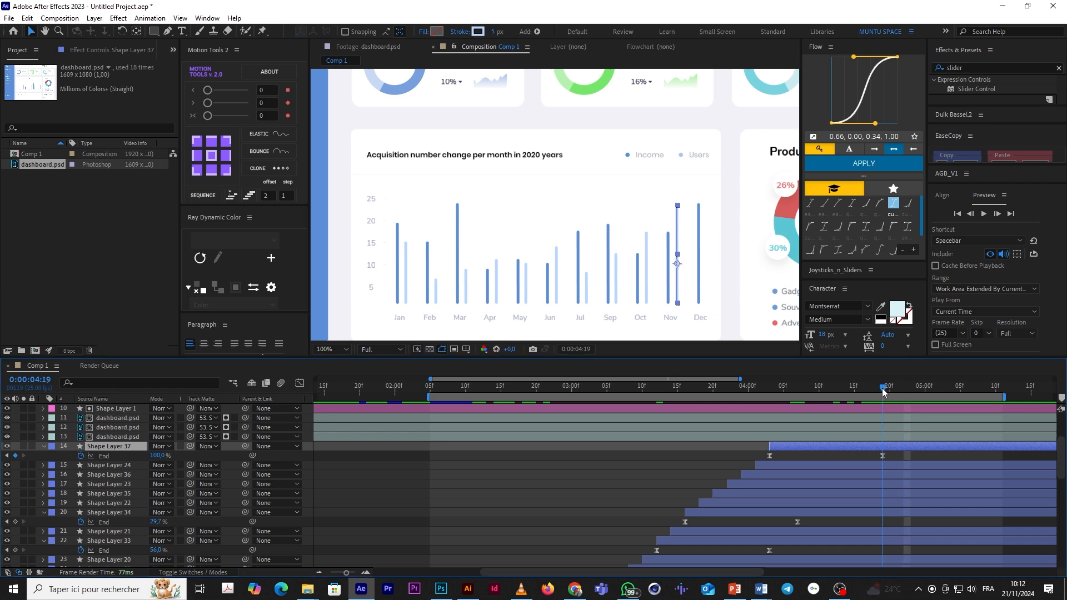
pyautogui.moveTo(161, 456); pyautogui.dragTo(141, 461)
# Step: Fit the whole dashboard in view and play back the growth of the Income and Users bars from 0:00:02:06
pyautogui.scroll(-3, 430, 520)
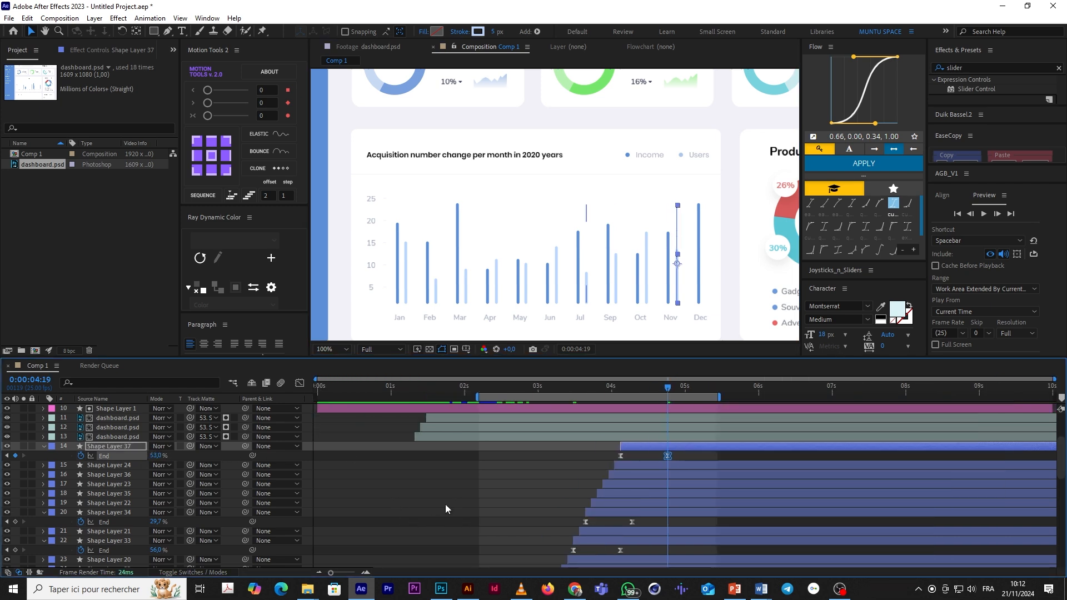
pyautogui.click(482, 391)
pyautogui.click(332, 350)
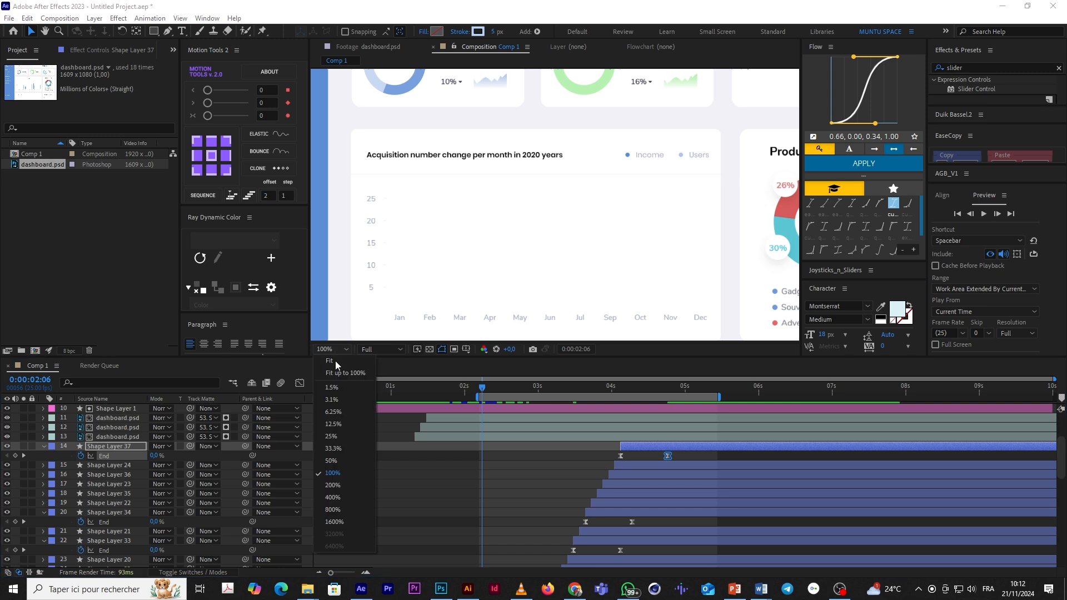
pyautogui.click(335, 363)
pyautogui.press('space')
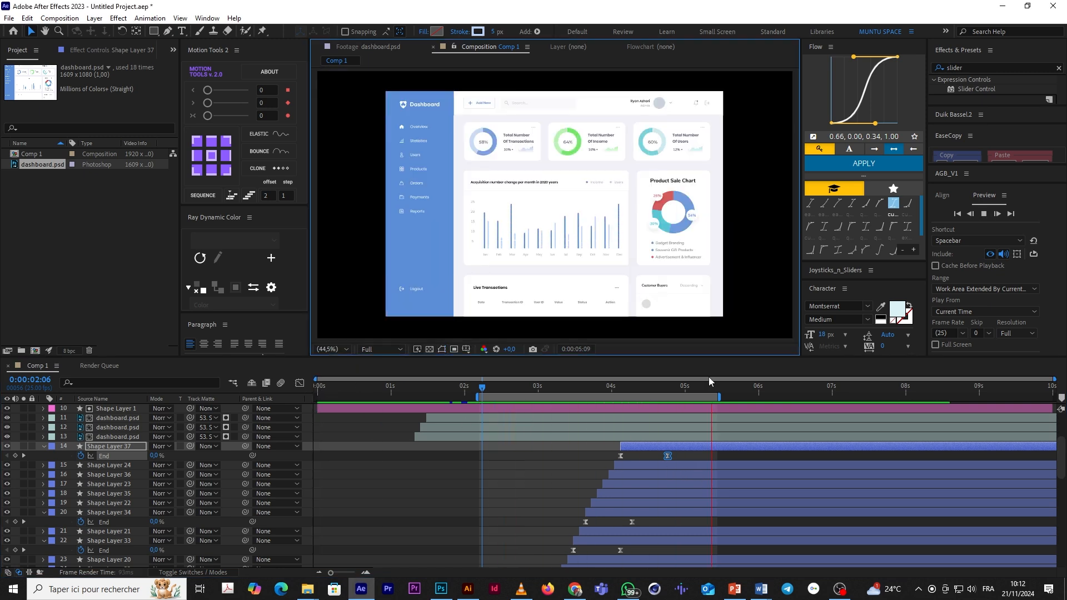
pyautogui.press('space')
pyautogui.click(687, 455)
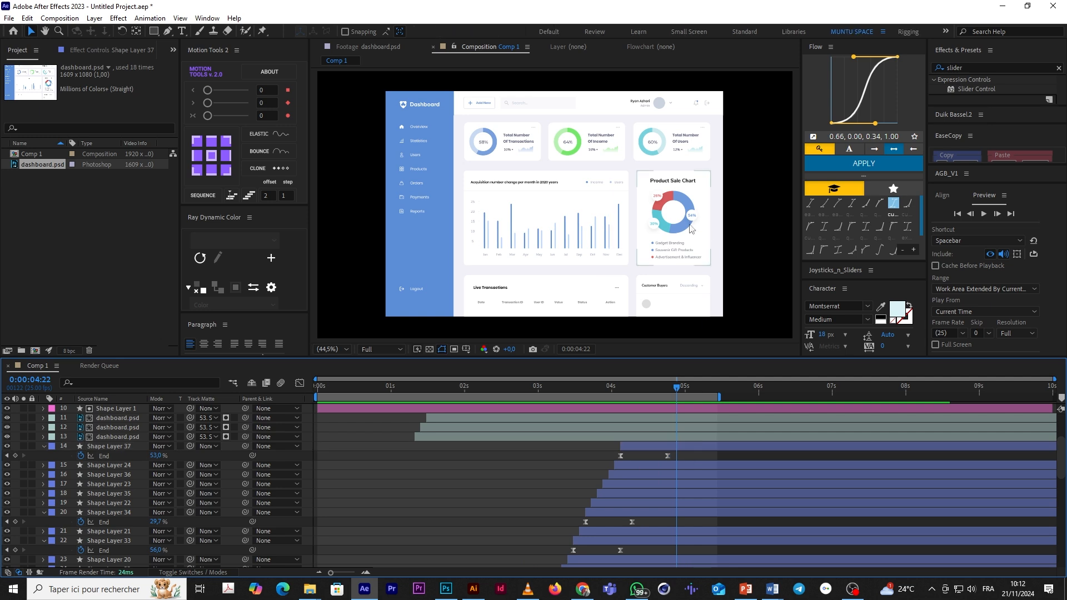
# Step: Duplicate the Users card's ring, Shape Layer 12, and move the copy up the layer stack to just below Shape Layer 1
pyautogui.click(687, 228)
pyautogui.scroll(2, 706, 250)
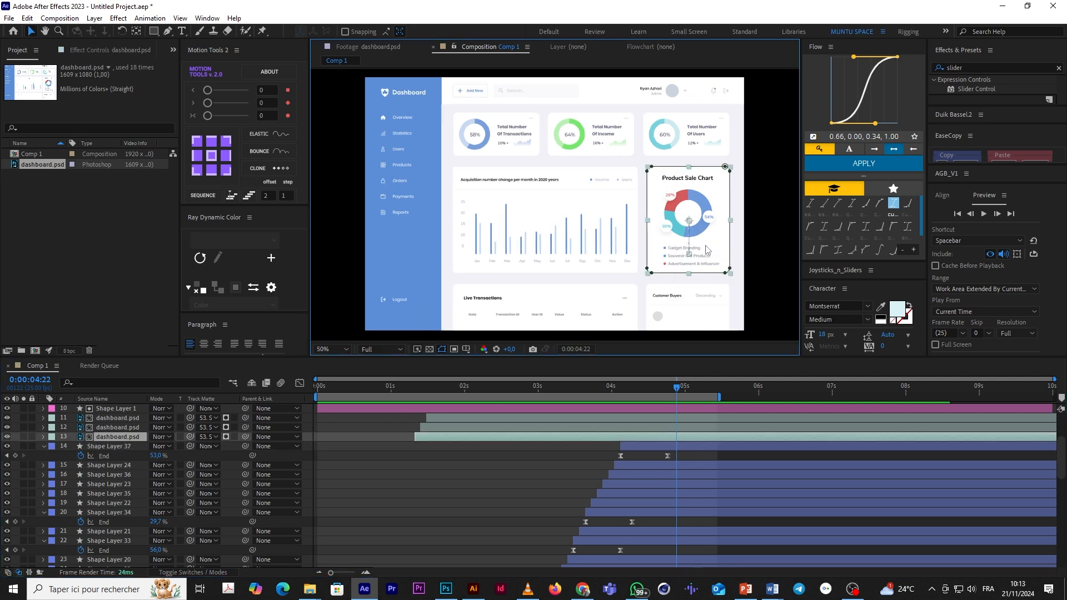
pyautogui.moveTo(693, 265); pyautogui.dragTo(458, 298)
pyautogui.click(32, 32)
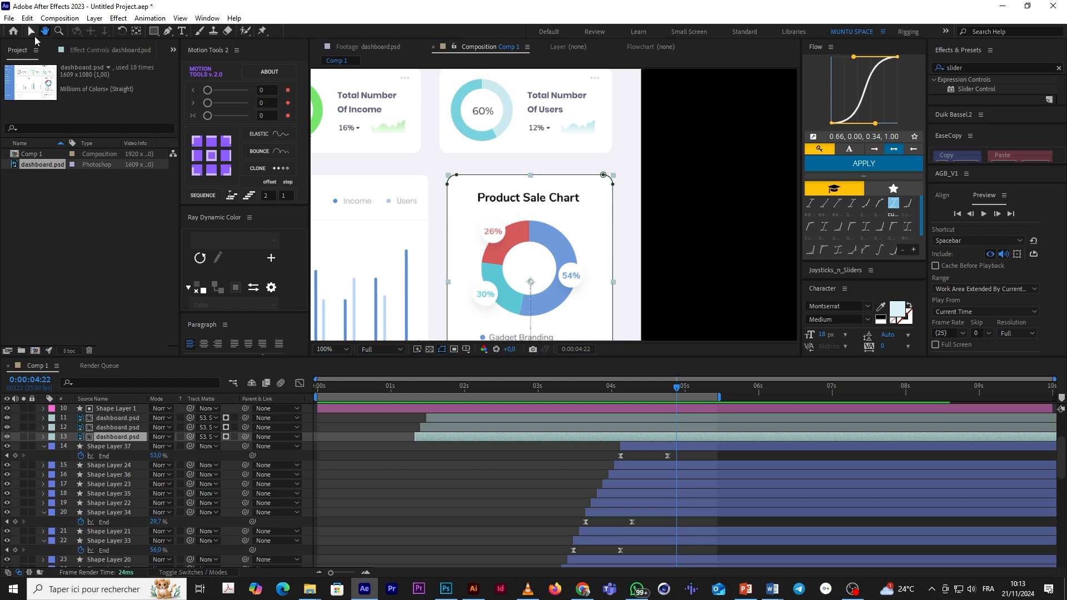
pyautogui.click(471, 89)
pyautogui.scroll(3, 665, 449)
pyautogui.scroll(-3, 669, 474)
pyautogui.scroll(3, 663, 528)
pyautogui.scroll(-8, 645, 478)
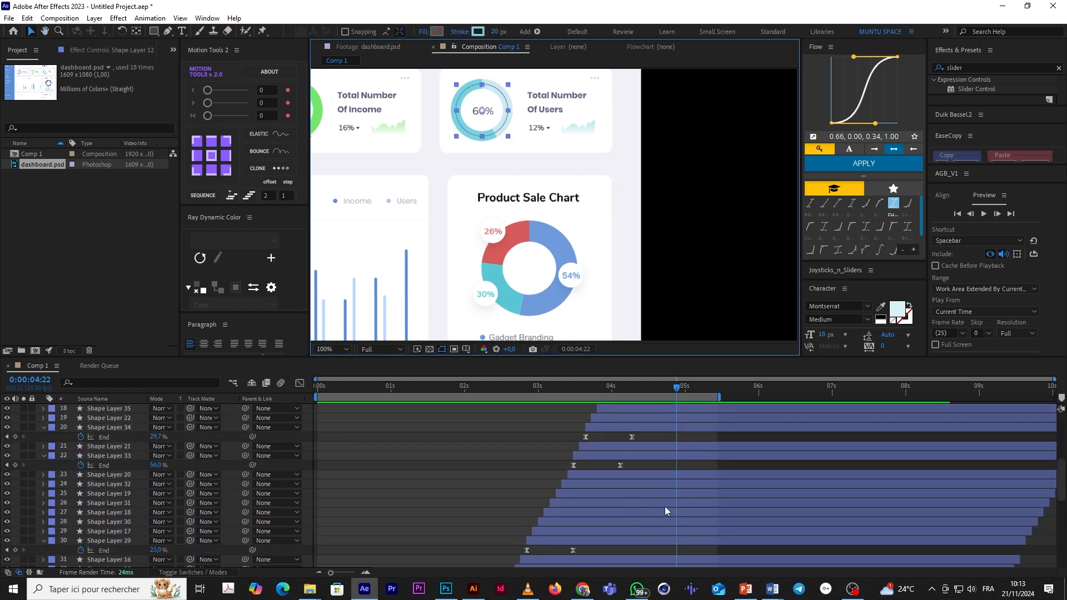
pyautogui.hotkey('ctrl', 'd')
pyautogui.moveTo(100, 517); pyautogui.dragTo(152, 481)
# Step: Lower the copied ring, Shape Layer 38, in the stack to directly above the Product Sale Chart card's layer
pyautogui.click(594, 223)
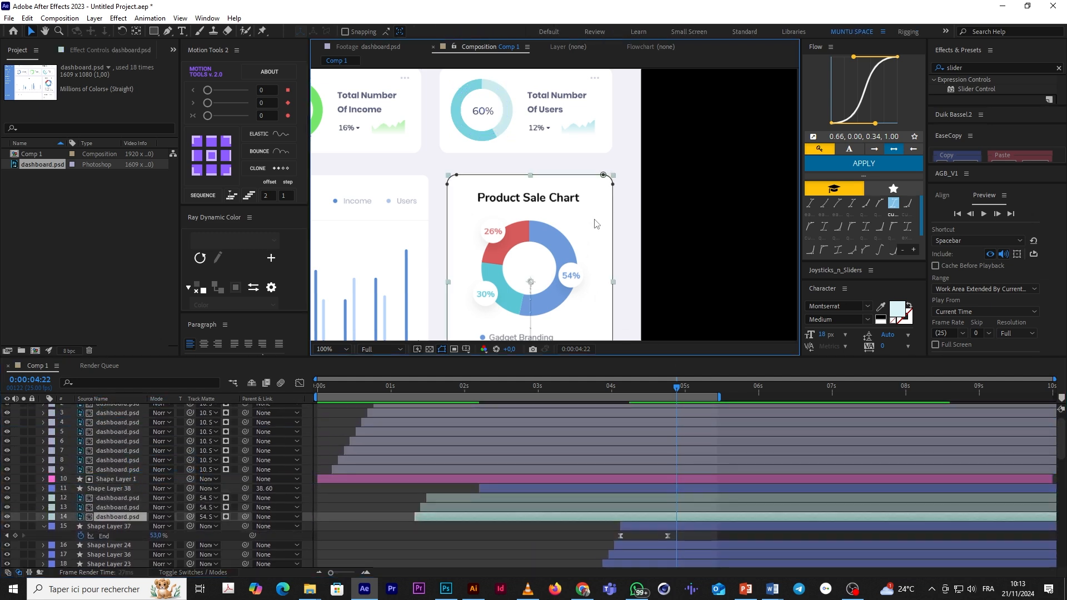
pyautogui.click(491, 488)
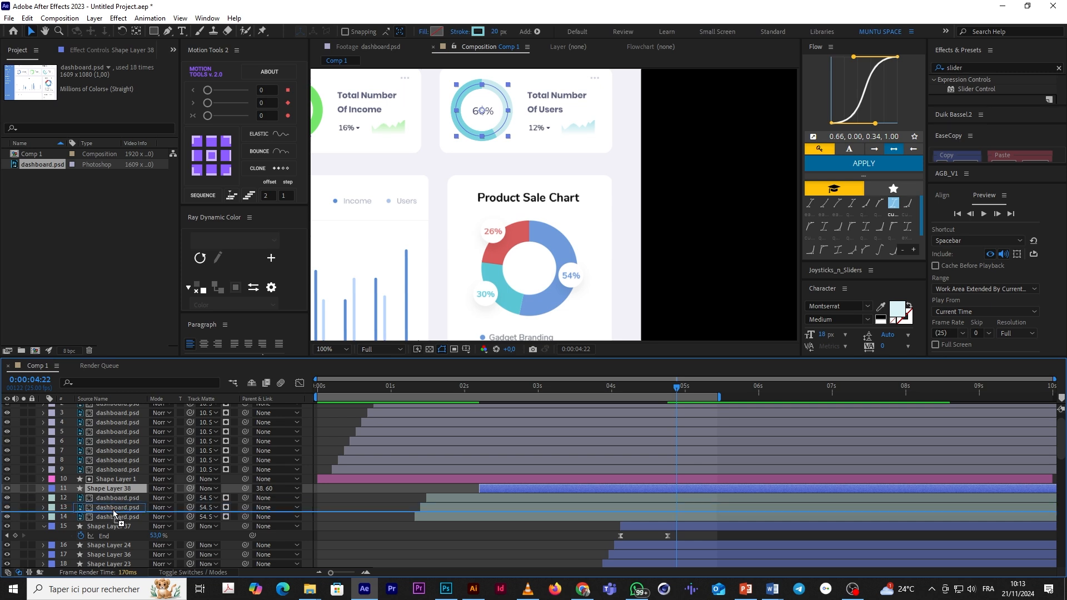
pyautogui.hotkey('ctrl', '[')
pyautogui.hotkey('ctrl', '[')
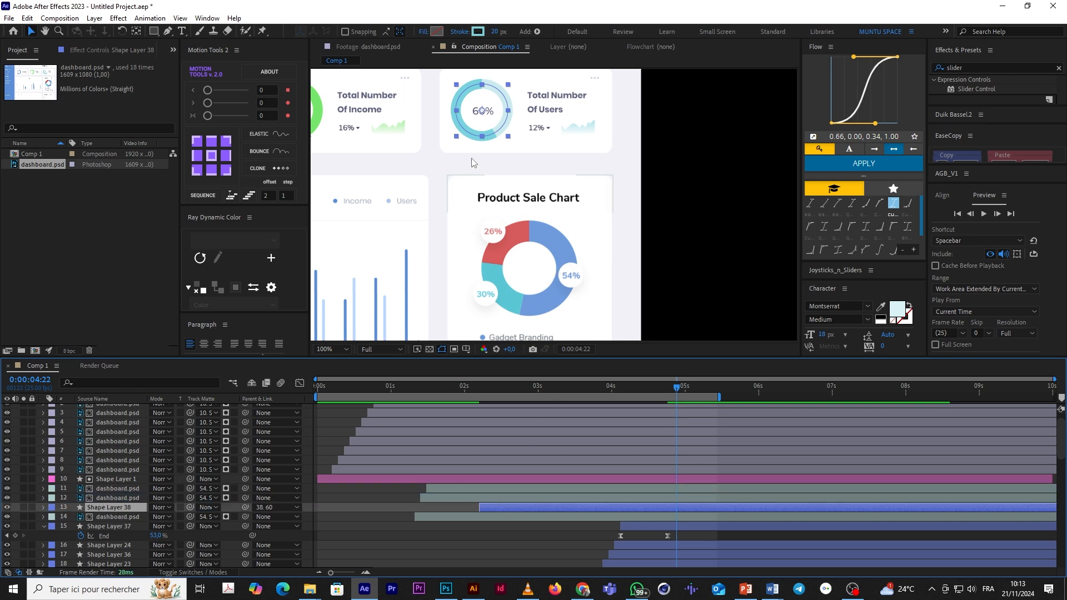
# Step: Move the copied ring onto the Product Sale Chart donut, enlarge it around the donut and set its stroke width to 31 px
pyautogui.moveTo(486, 115); pyautogui.dragTo(540, 275)
pyautogui.press('s')
pyautogui.moveTo(161, 517)
pyautogui.mouseDown()
pyautogui.moveTo(183, 517)
pyautogui.moveTo(155, 533)
pyautogui.mouseUp()
pyautogui.moveTo(529, 286)
pyautogui.mouseDown()
pyautogui.moveTo(524, 278)
pyautogui.moveTo(528, 287)
pyautogui.mouseUp()
pyautogui.moveTo(494, 32); pyautogui.dragTo(514, 46)
# Step: Scale the copied ring on the Product Sale Chart down to 92% and flip it horizontally
pyautogui.click(483, 508)
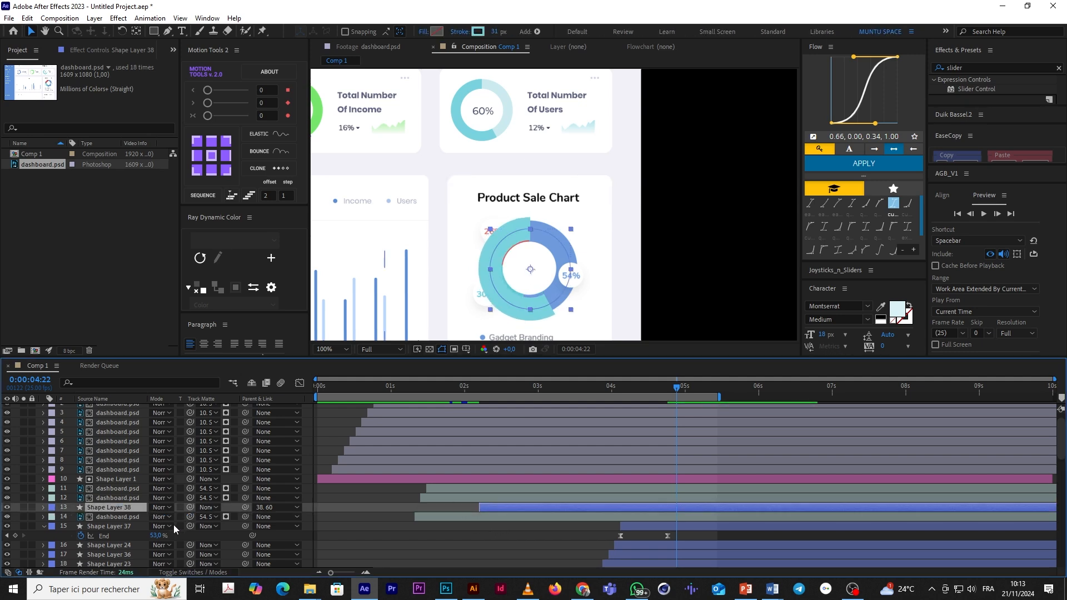
pyautogui.moveTo(168, 518); pyautogui.dragTo(133, 526)
pyautogui.rightClick(517, 508)
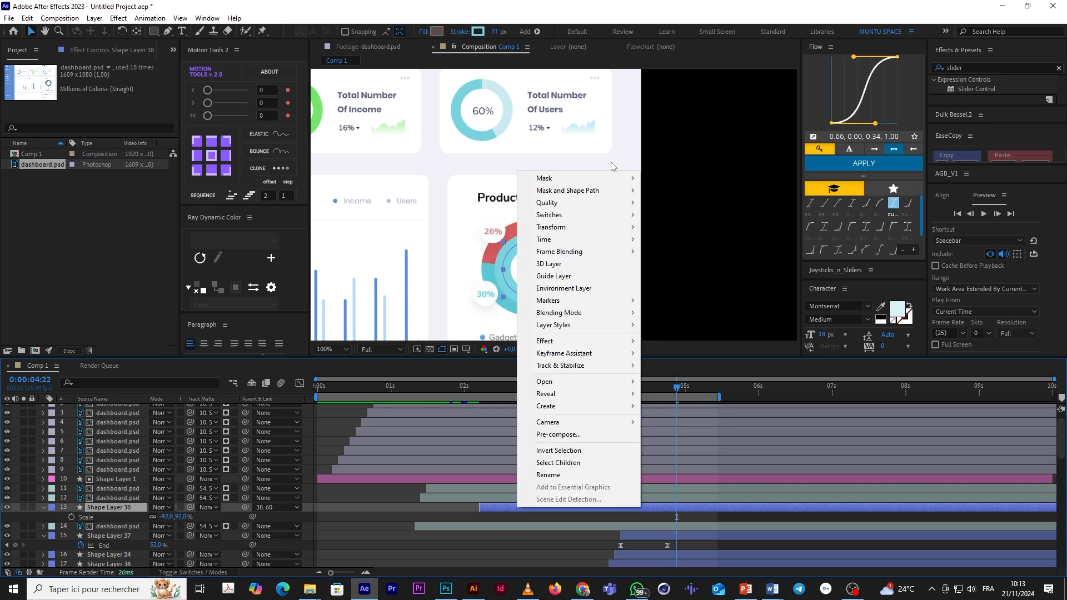
pyautogui.moveTo(600, 227)
pyautogui.click(700, 321)
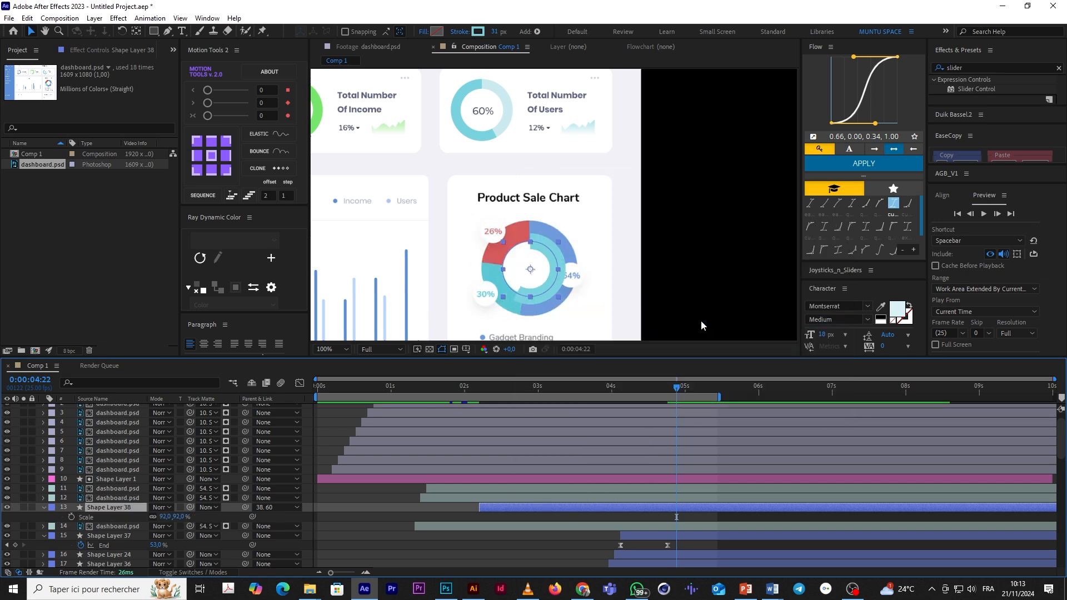
# Step: Scale the copied ring, Shape Layer 38, to 125% and move it beside the Product Sale Chart donut
pyautogui.moveTo(172, 519); pyautogui.dragTo(186, 517)
pyautogui.click(537, 273)
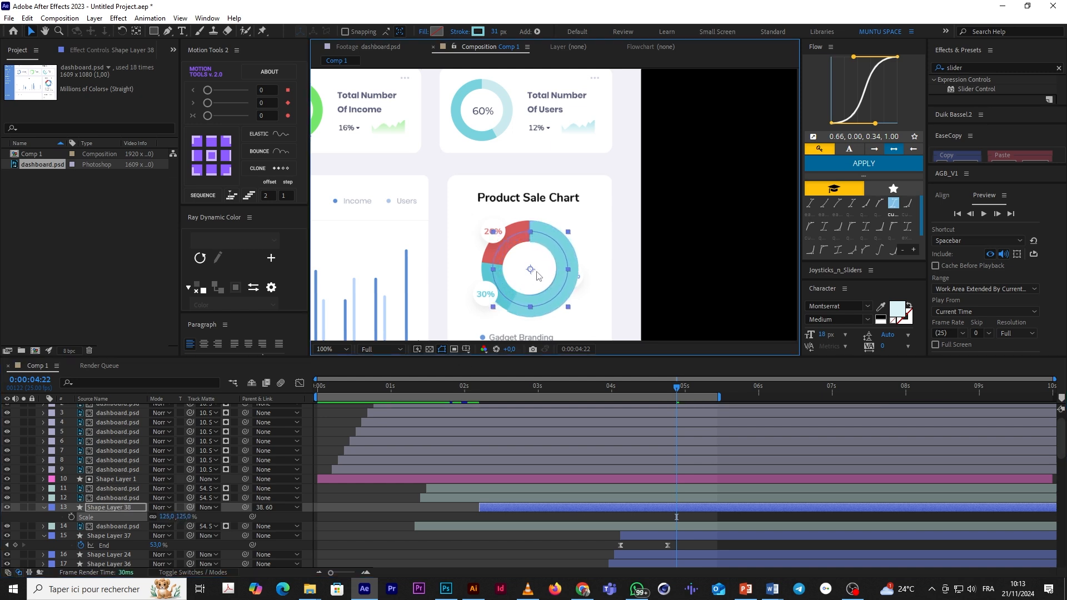
pyautogui.moveTo(536, 269); pyautogui.dragTo(633, 279)
# Step: Set Shape Layer 38's second End keyframe, at 0:00:03:02, to 54%
pyautogui.press('u')
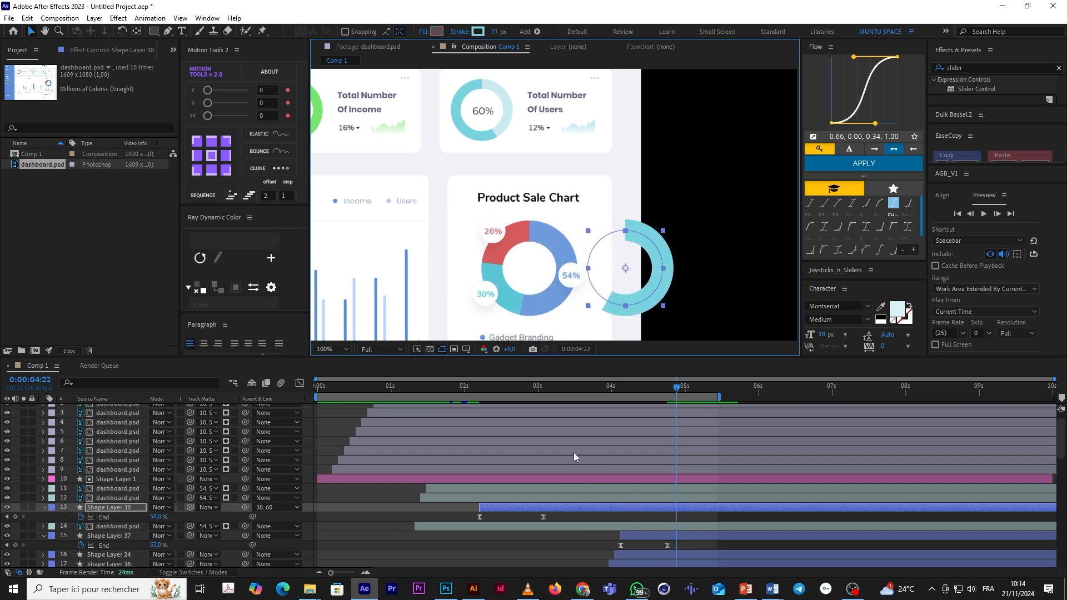
pyautogui.click(545, 388)
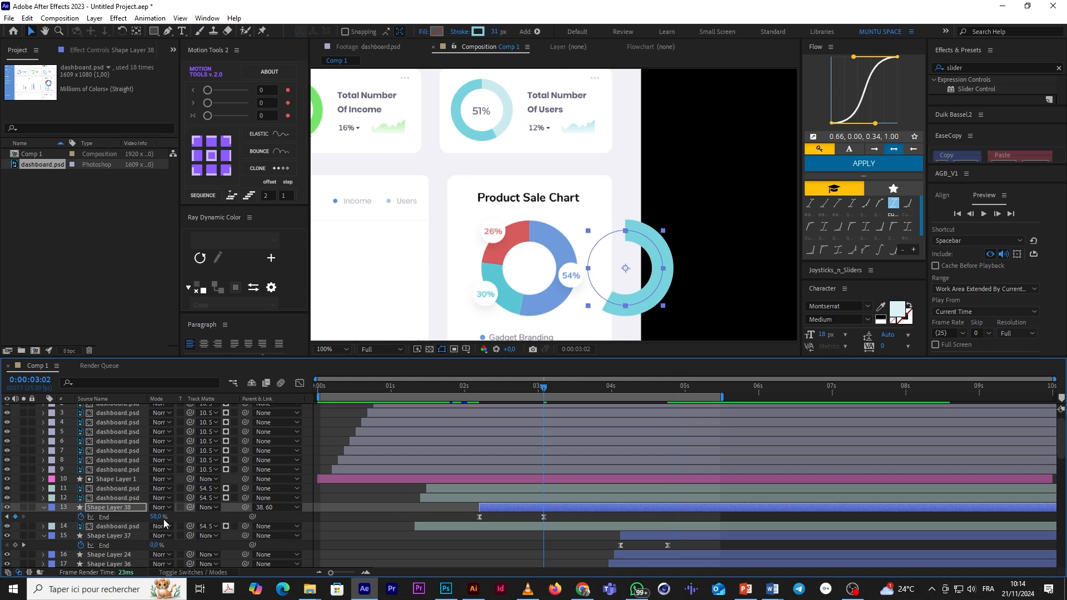
pyautogui.click(583, 516)
# Step: Change Shape Layer 38's stroke to blue 6E9BDC, sampled from the original donut's 54% segment
pyautogui.click(654, 292)
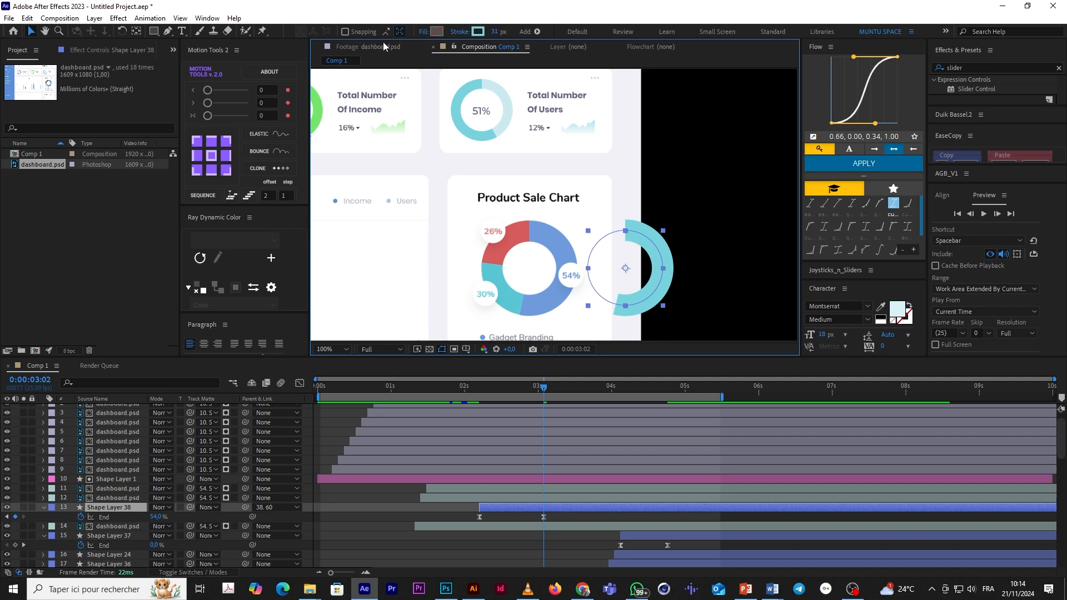
pyautogui.click(478, 31)
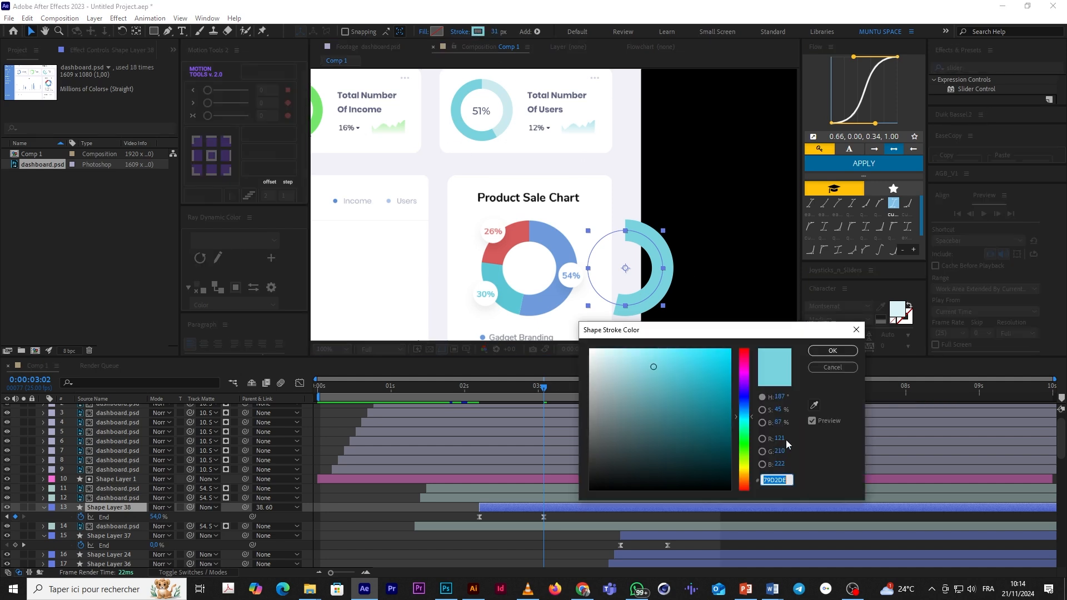
pyautogui.click(814, 406)
pyautogui.click(583, 255)
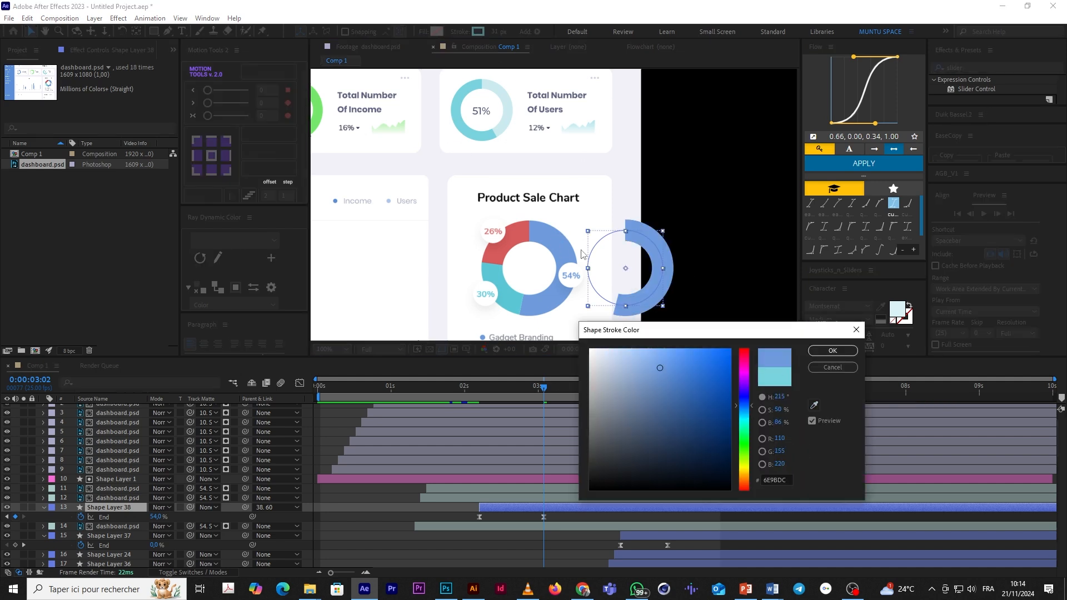
pyautogui.click(832, 350)
# Step: Duplicate Shape Layer 38 and set the copy's End keyframe at 0:00:03:02 to 26%
pyautogui.click(543, 511)
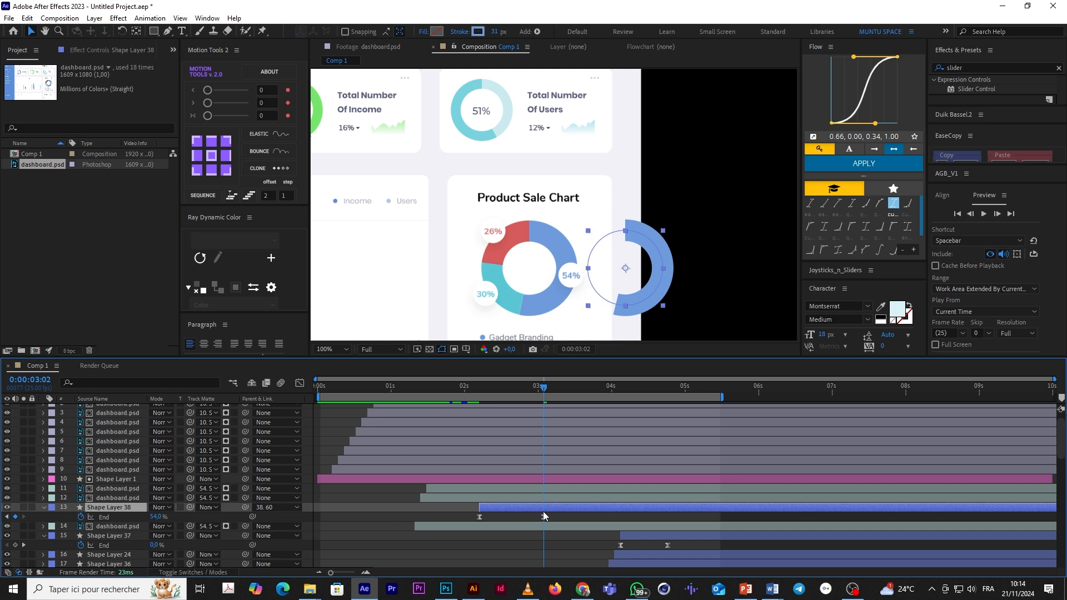
pyautogui.hotkey('ctrl', 'd')
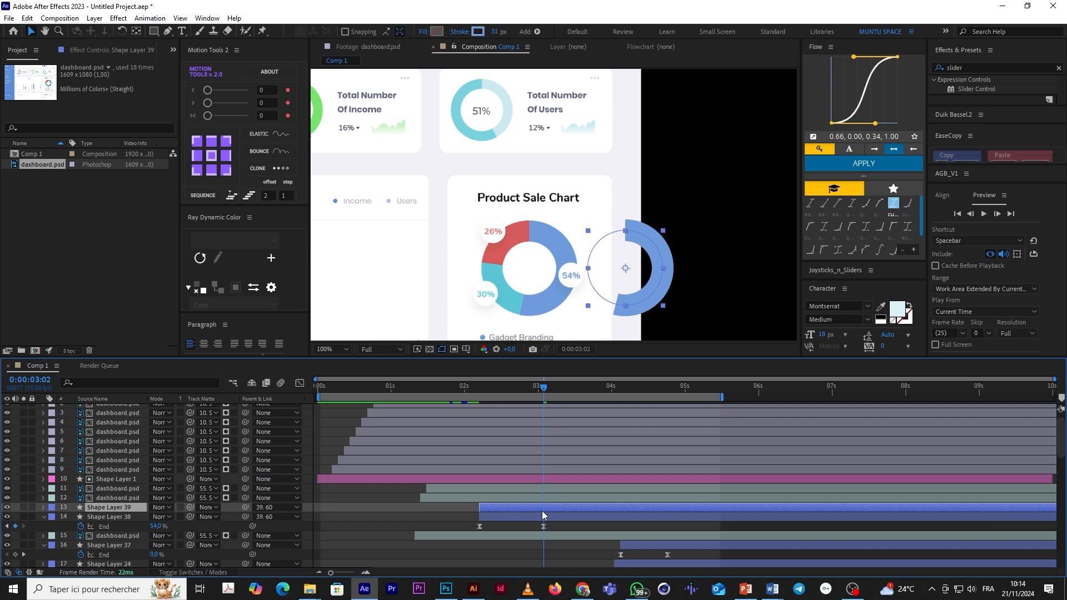
pyautogui.press('u')
pyautogui.click(545, 516)
pyautogui.click(156, 518)
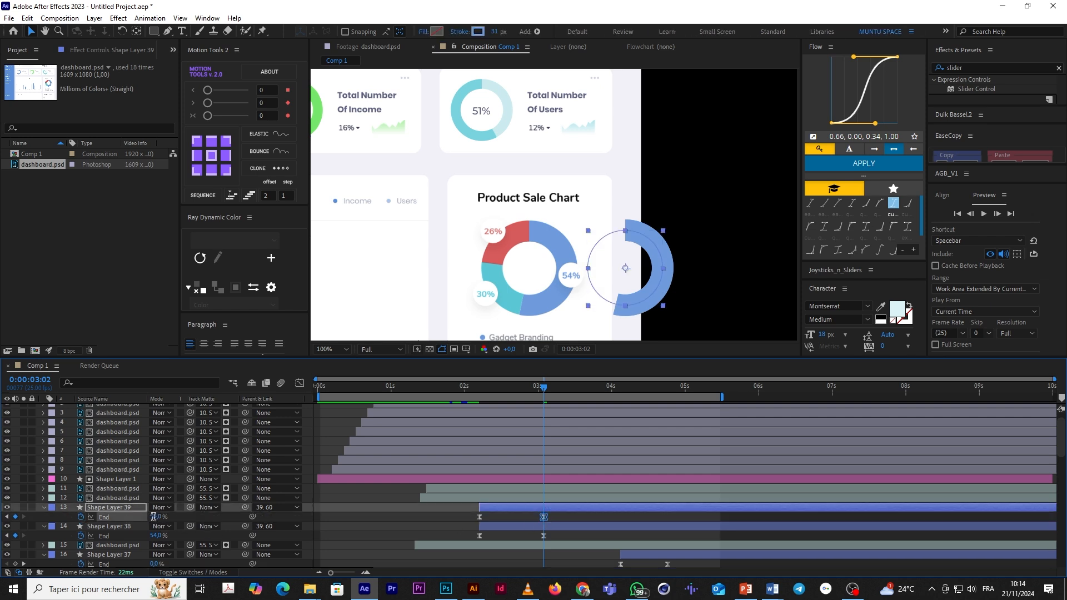
pyautogui.write('26')
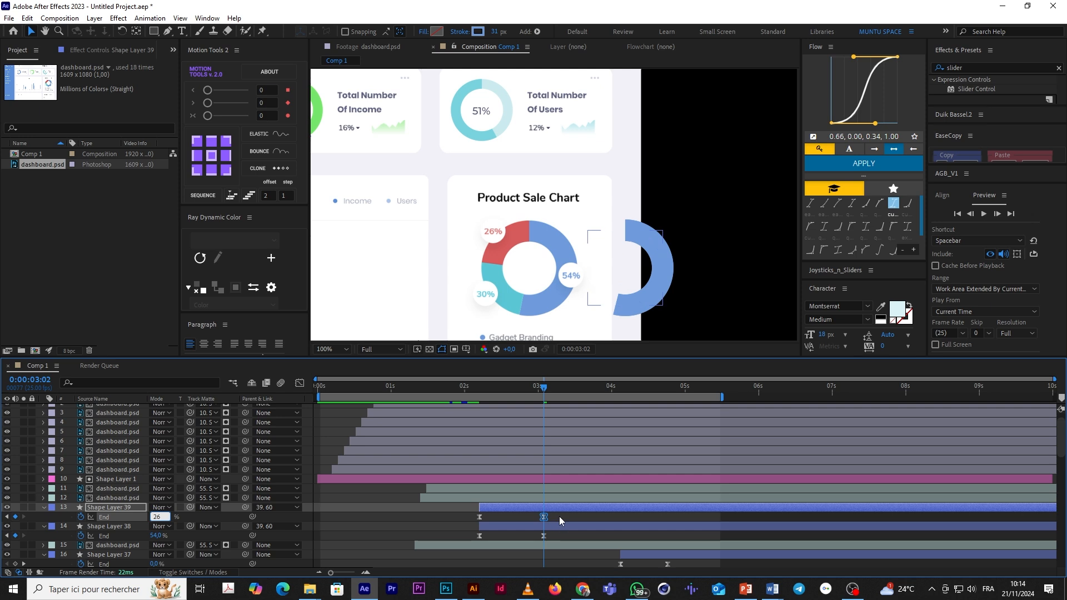
pyautogui.click(559, 515)
# Step: Recolor Shape Layer 39's stroke red D65B5B, sampled from the donut's 26% segment, and rotate the layer to -92°
pyautogui.click(559, 506)
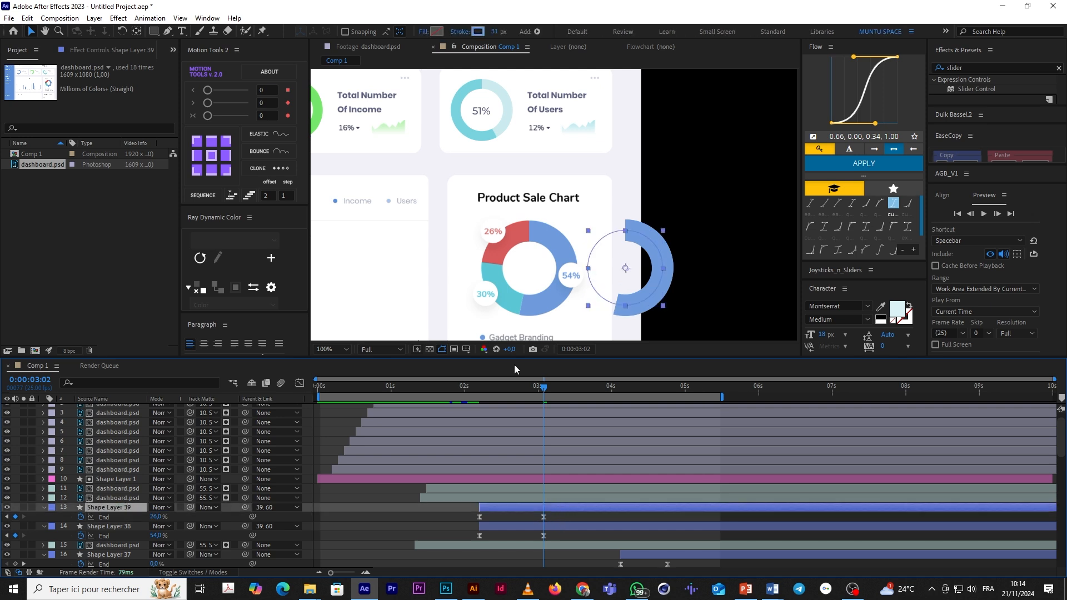
pyautogui.click(477, 32)
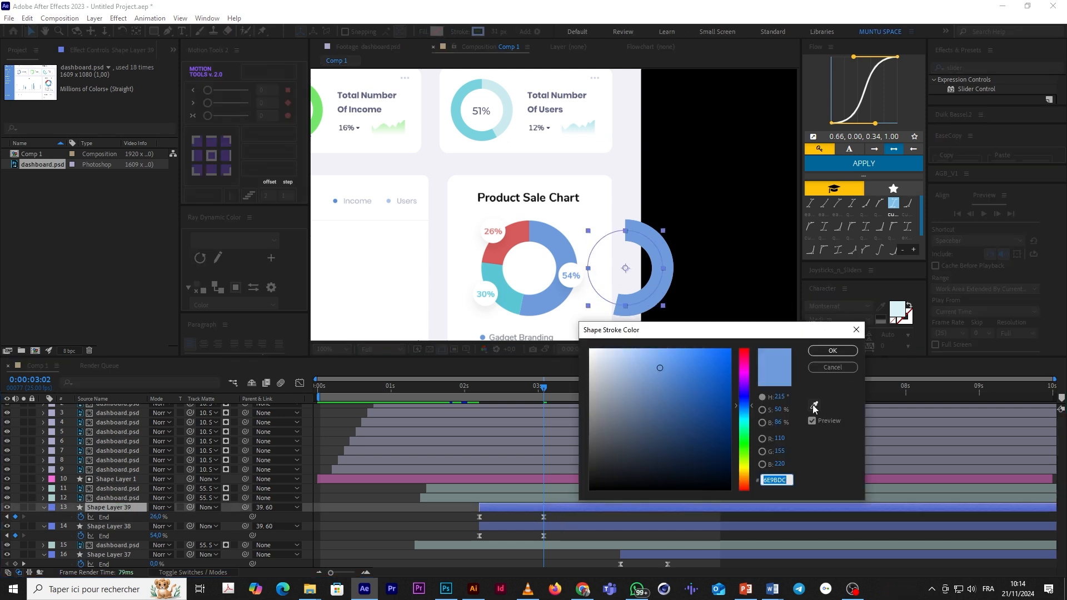
pyautogui.click(814, 405)
pyautogui.click(514, 234)
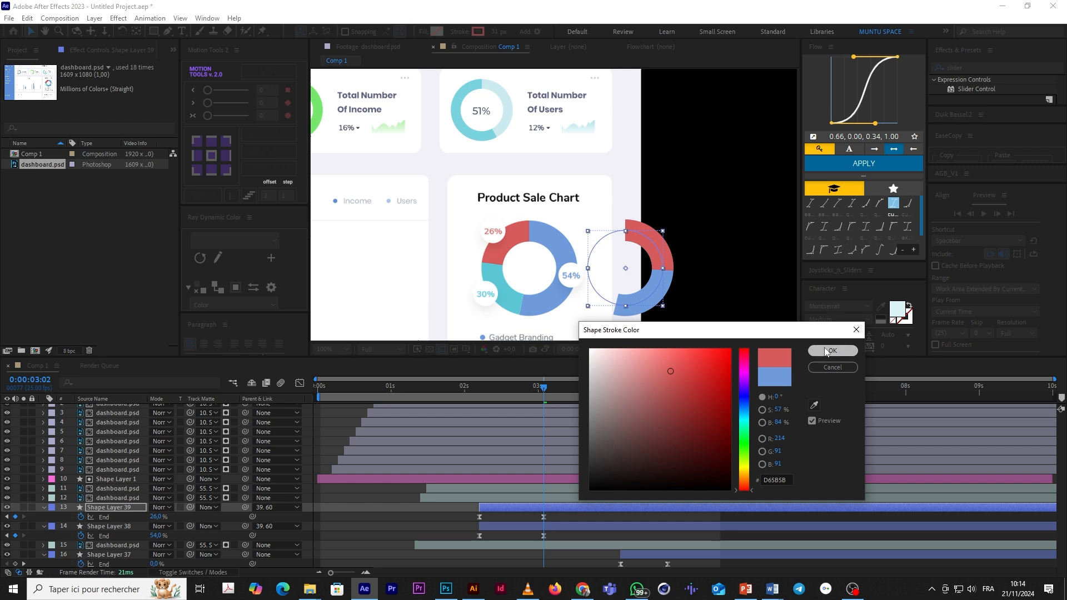
pyautogui.click(827, 352)
pyautogui.moveTo(164, 519); pyautogui.dragTo(134, 542)
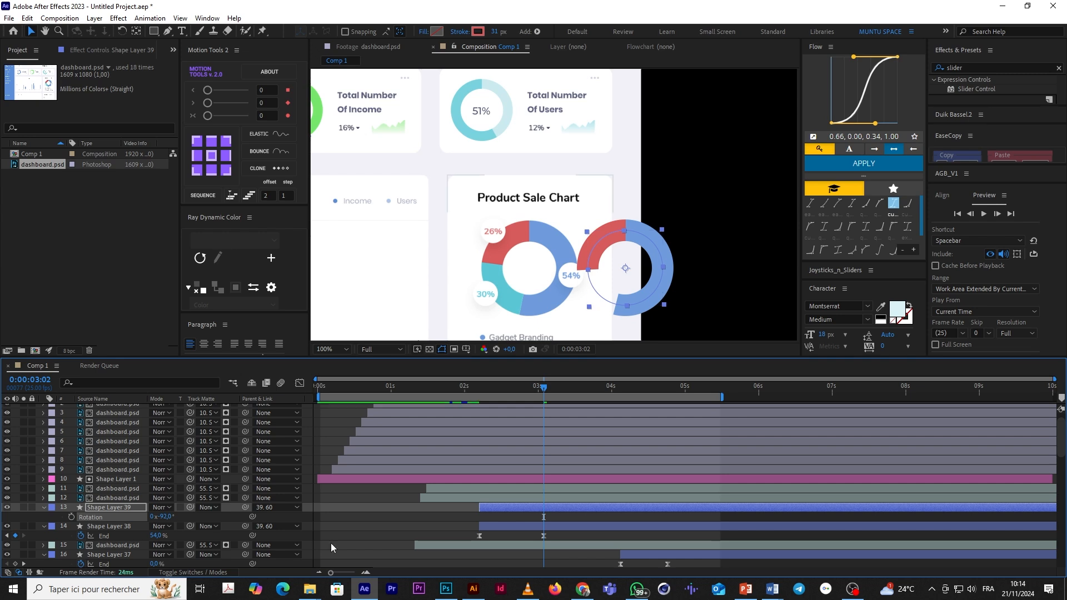
pyautogui.moveTo(473, 386); pyautogui.dragTo(585, 417)
# Step: Duplicate Shape Layer 39 and set the copy's End keyframe at 0:00:03:02 to 30%
pyautogui.hotkey('ctrl', 'd')
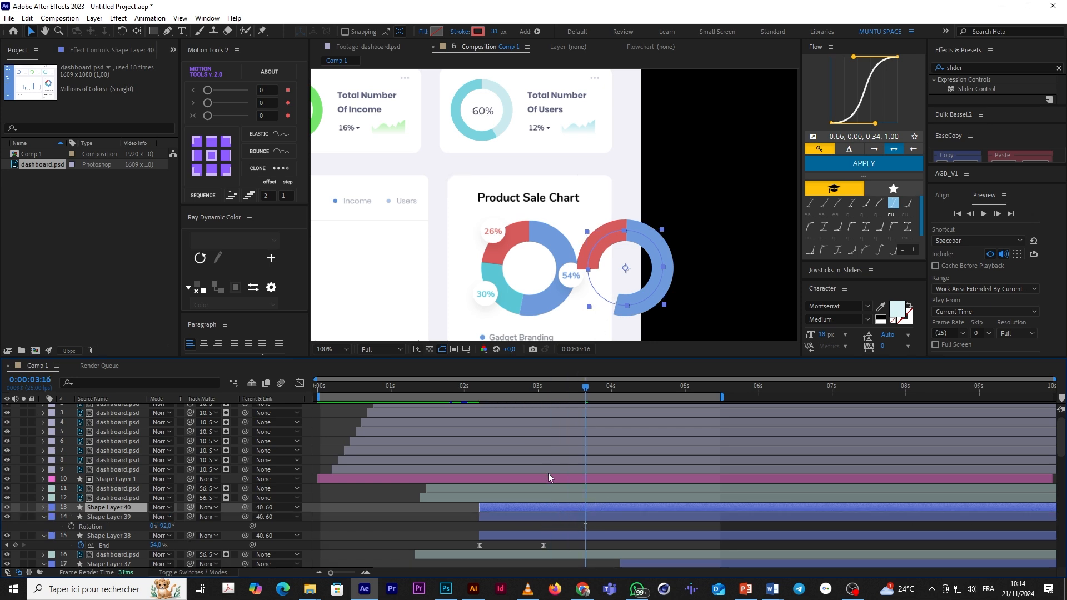
pyautogui.press('u')
pyautogui.click(542, 388)
pyautogui.click(545, 389)
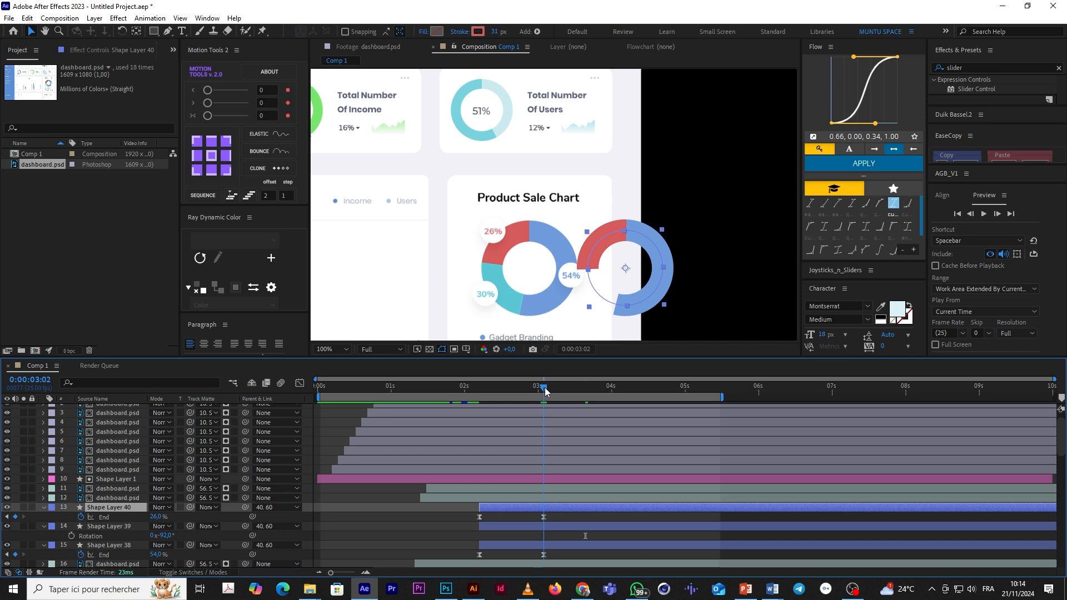
pyautogui.click(543, 517)
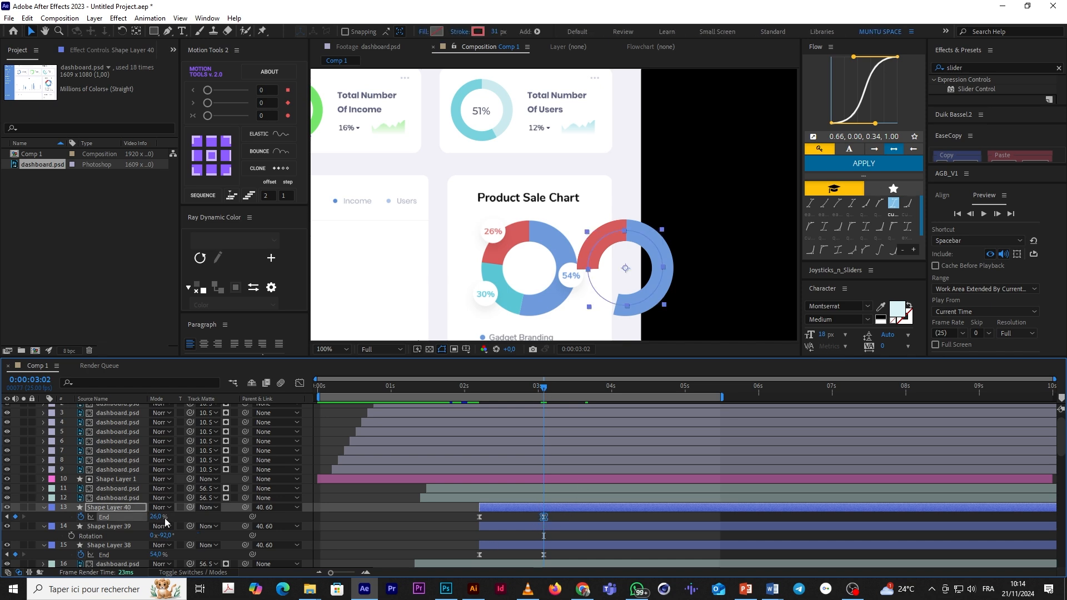
pyautogui.click(461, 521)
# Step: Change Shape Layer 40's stroke to turquoise 5BC7D6, matching the donut's 30% segment
pyautogui.click(559, 508)
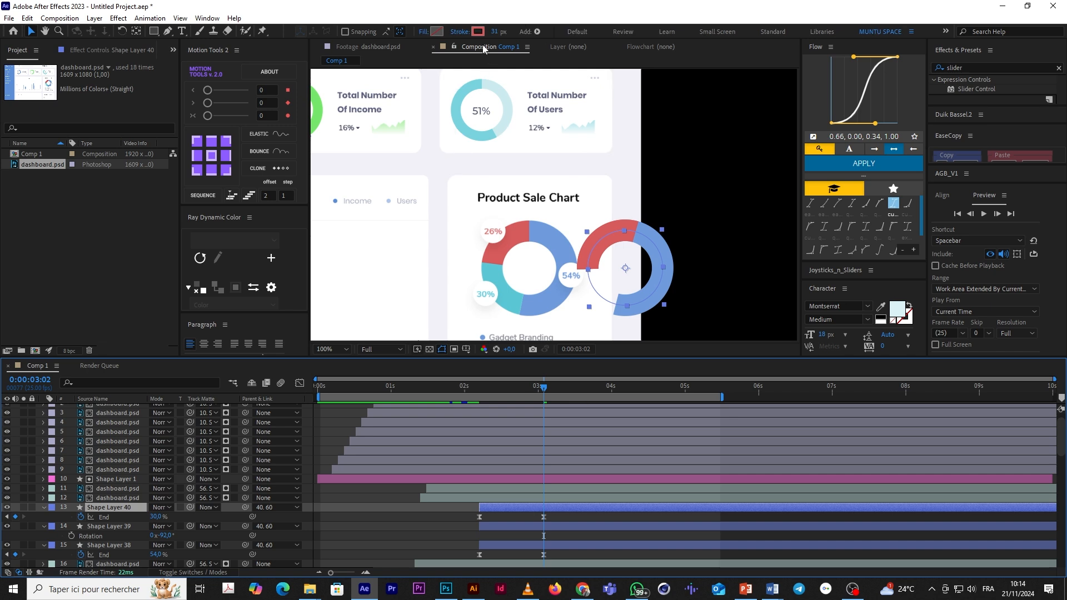
pyautogui.click(476, 32)
pyautogui.write('5BC7D6')
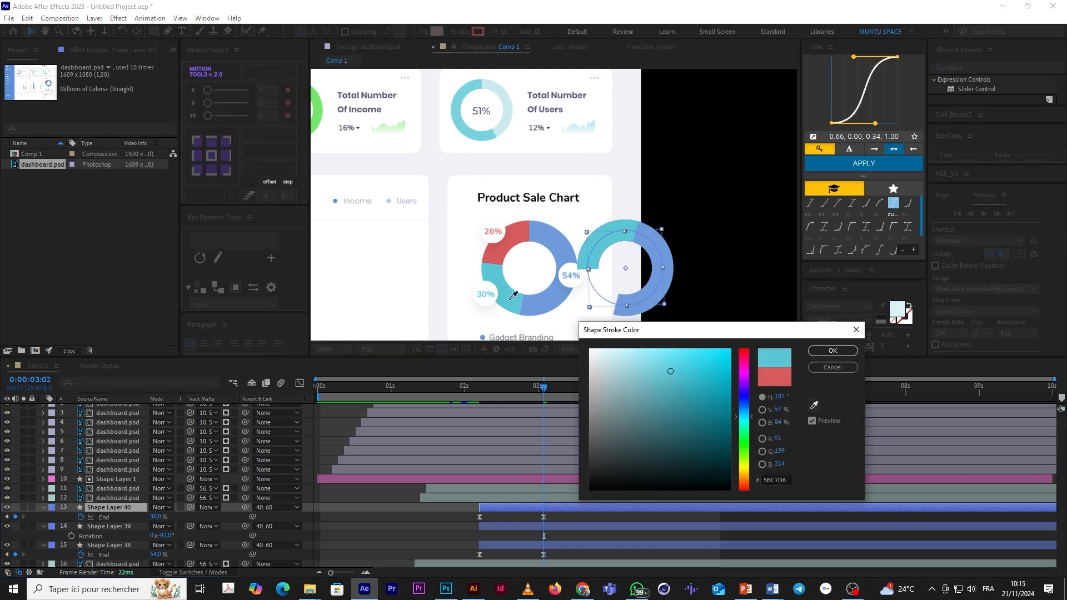
pyautogui.click(832, 351)
# Step: Rotate Shape Layer 40 to -176° and place it below Shape Layer 39 in the stack
pyautogui.press('r')
pyautogui.moveTo(170, 521); pyautogui.dragTo(135, 532)
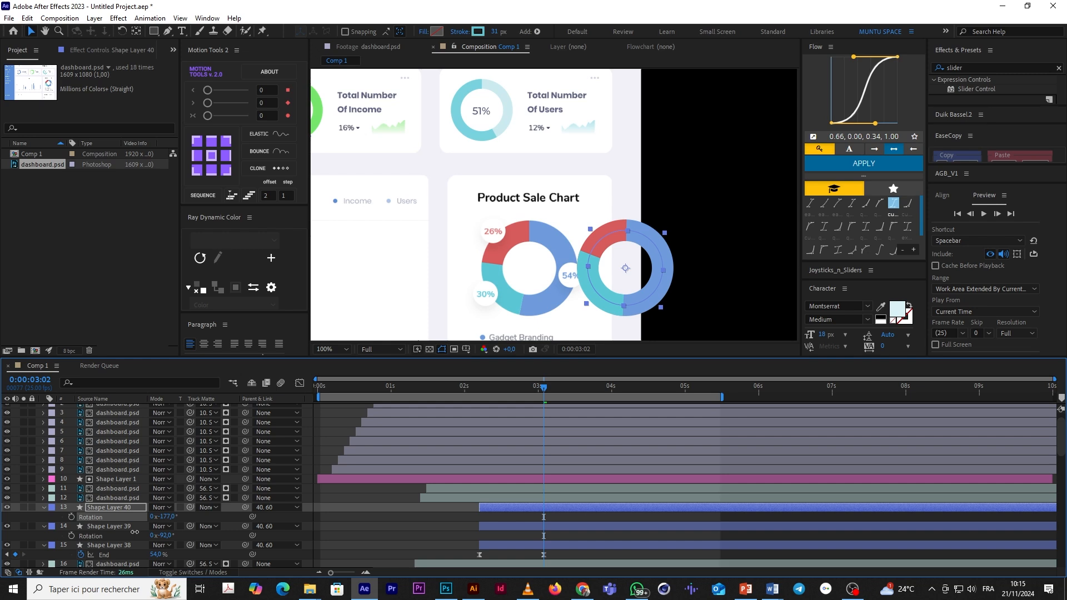
pyautogui.moveTo(101, 508); pyautogui.dragTo(117, 540)
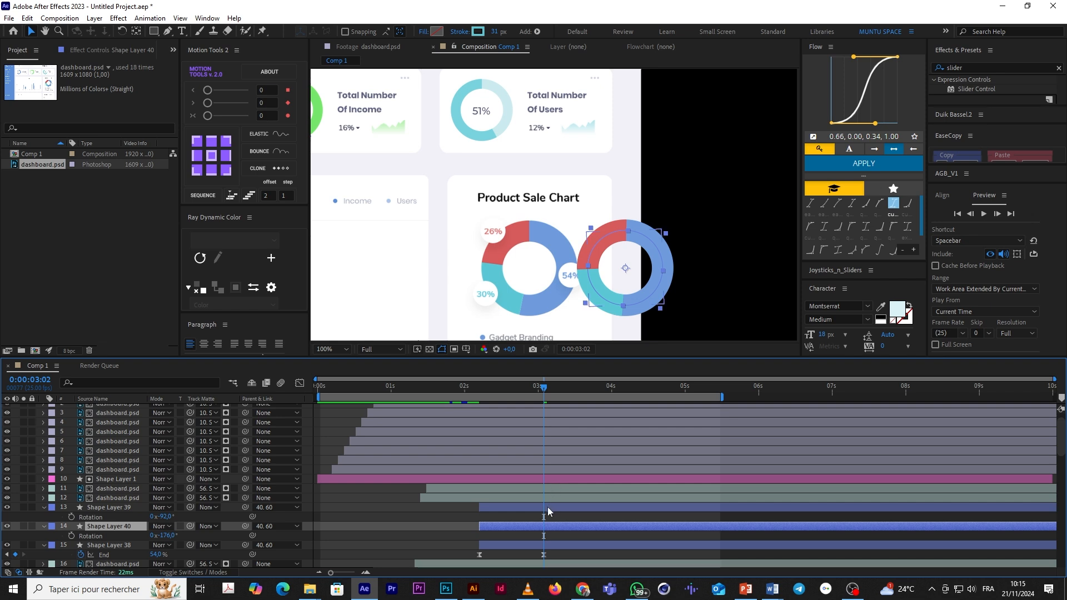
# Step: Stagger Shape Layers 38, 40 and 39 from 0:00:02:05, in that order, each starting about four frames after the previous one
pyautogui.click(481, 387)
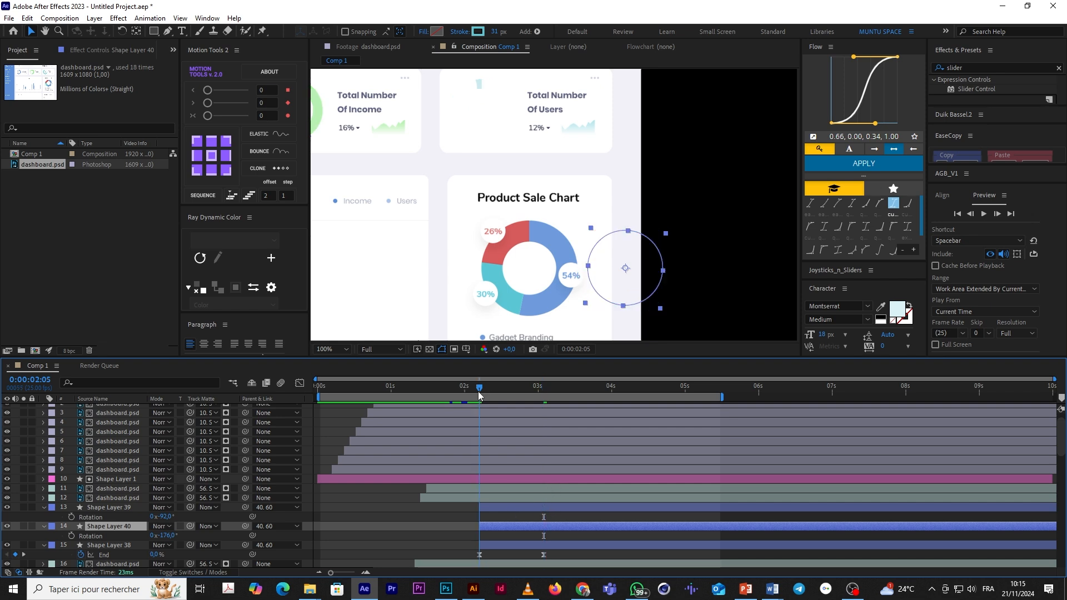
pyautogui.click(492, 509)
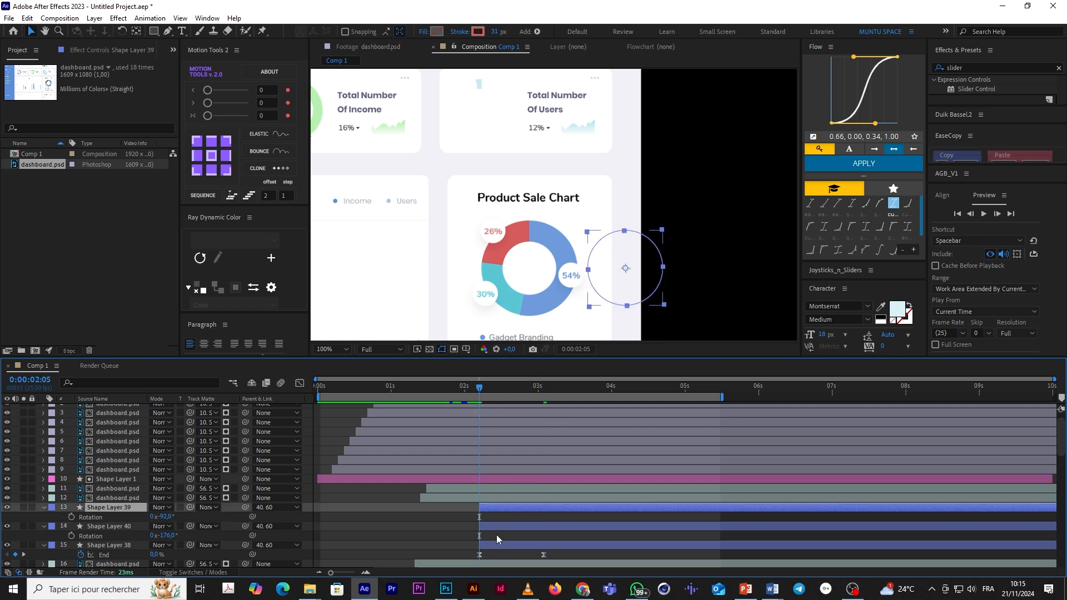
pyautogui.keyDown('shift'); pyautogui.click(495, 536); pyautogui.keyUp('shift')
pyautogui.keyDown('shift'); pyautogui.click(494, 546); pyautogui.keyUp('shift')
pyautogui.click(208, 195)
pyautogui.click(468, 536)
pyautogui.moveTo(475, 386); pyautogui.dragTo(582, 470)
# Step: Duplicate Shape Layer 38 and shift Shape Layers 39, 40 and the new copy about four frames later
pyautogui.click(542, 548)
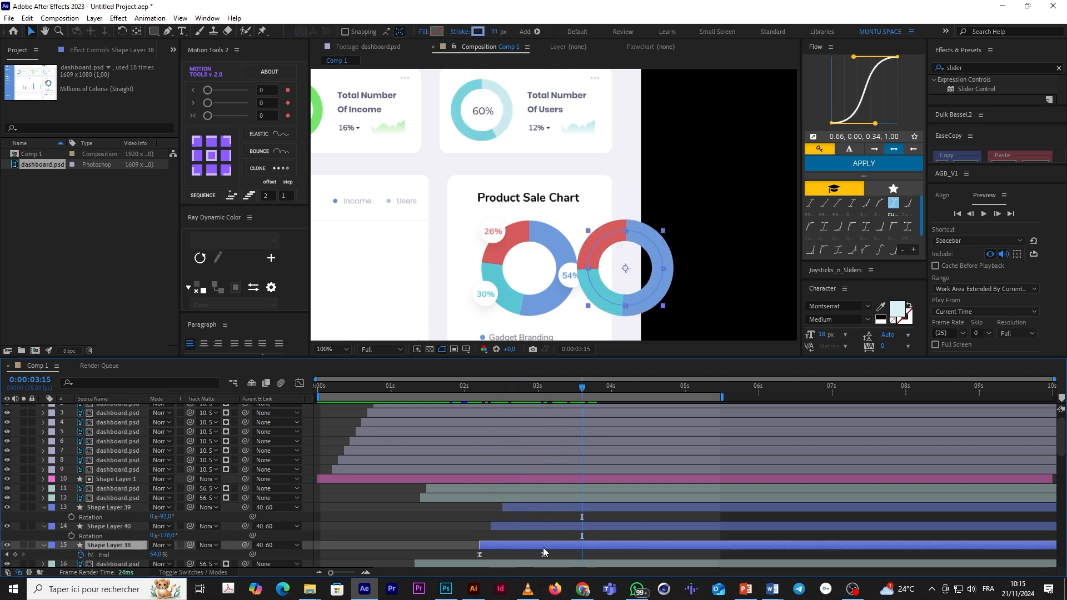
pyautogui.hotkey('ctrl', 'd')
pyautogui.keyDown('shift'); pyautogui.click(512, 511); pyautogui.keyUp('shift')
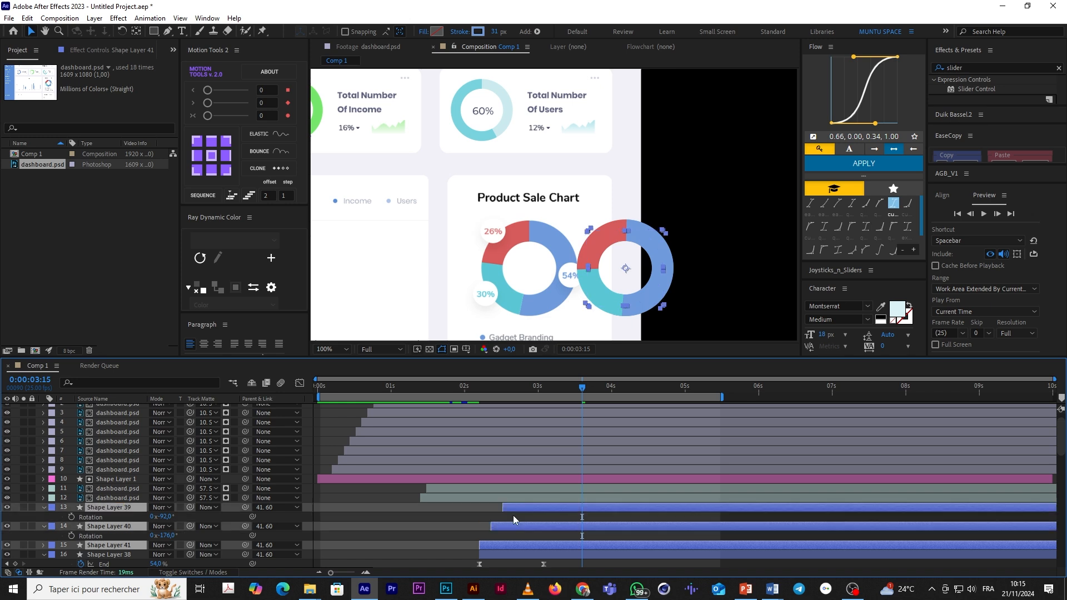
pyautogui.moveTo(501, 545); pyautogui.dragTo(513, 545)
# Step: Make Shape Layer 38 a full background ring with its End keyframe at 0:00:03:02 set to 100% and a pale DAE3EF stroke
pyautogui.click(544, 555)
pyautogui.click(544, 392)
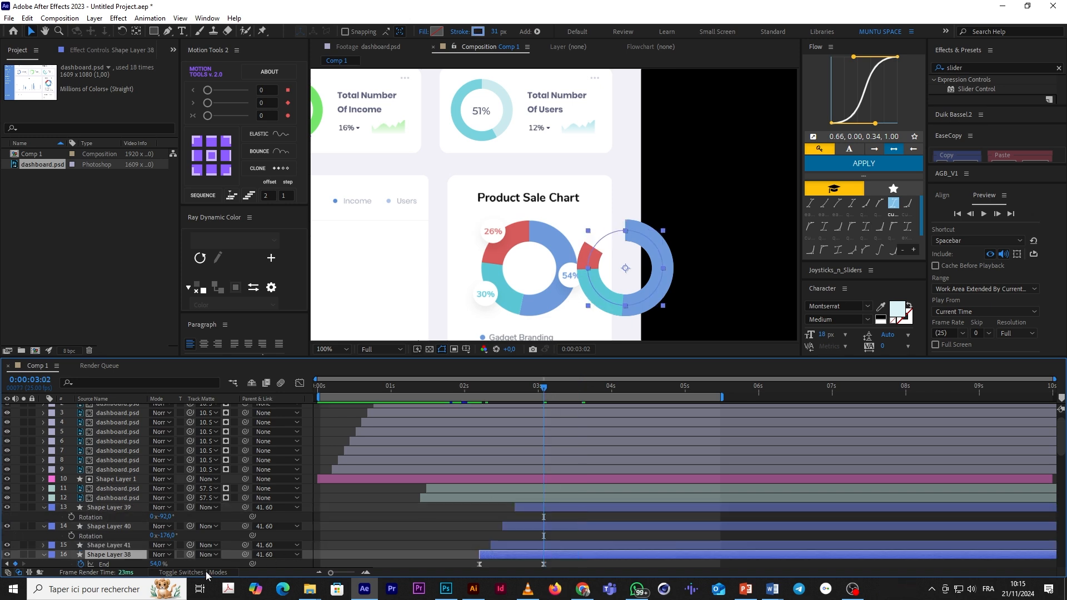
pyautogui.moveTo(153, 566); pyautogui.dragTo(381, 582)
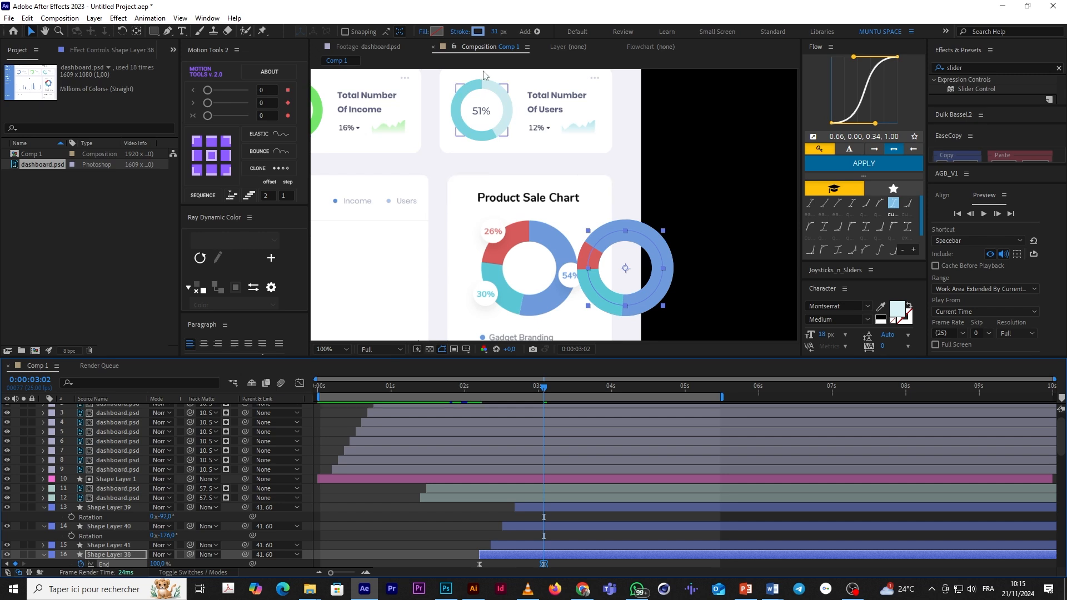
pyautogui.click(478, 32)
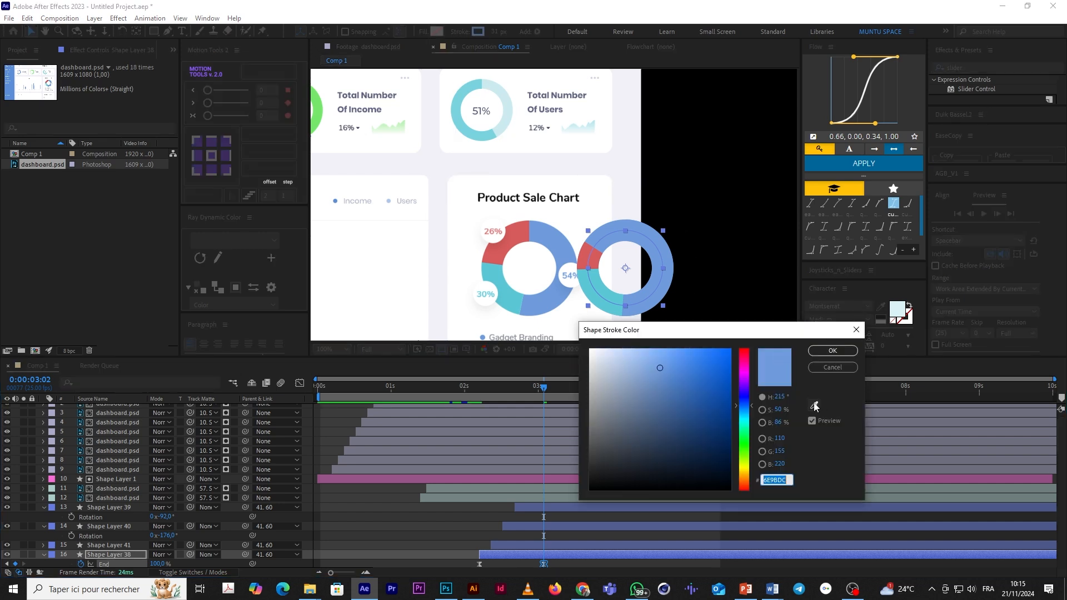
pyautogui.moveTo(660, 368); pyautogui.dragTo(601, 359)
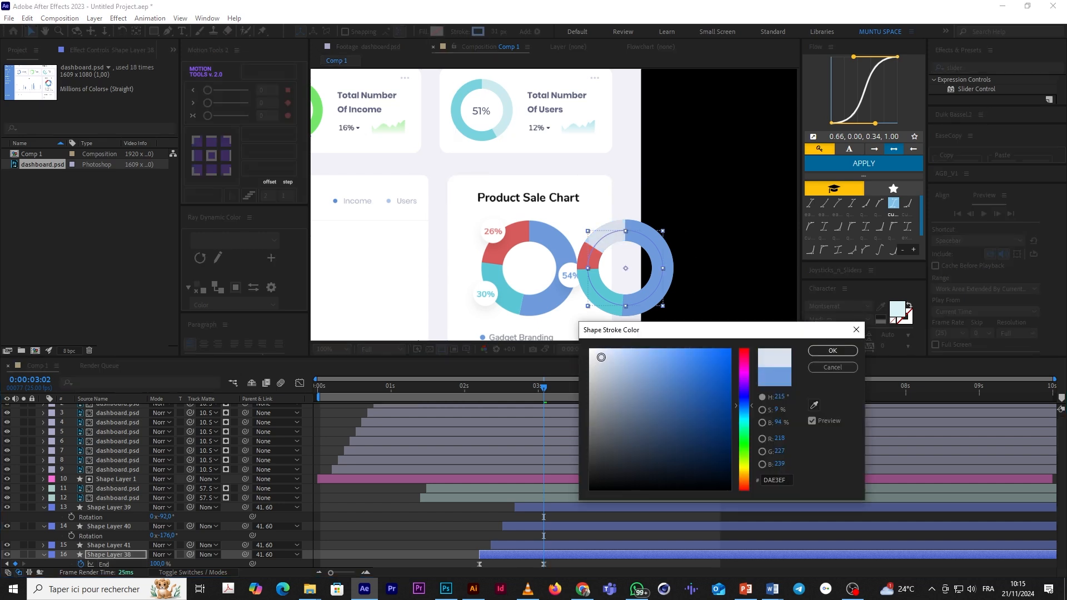
pyautogui.click(832, 350)
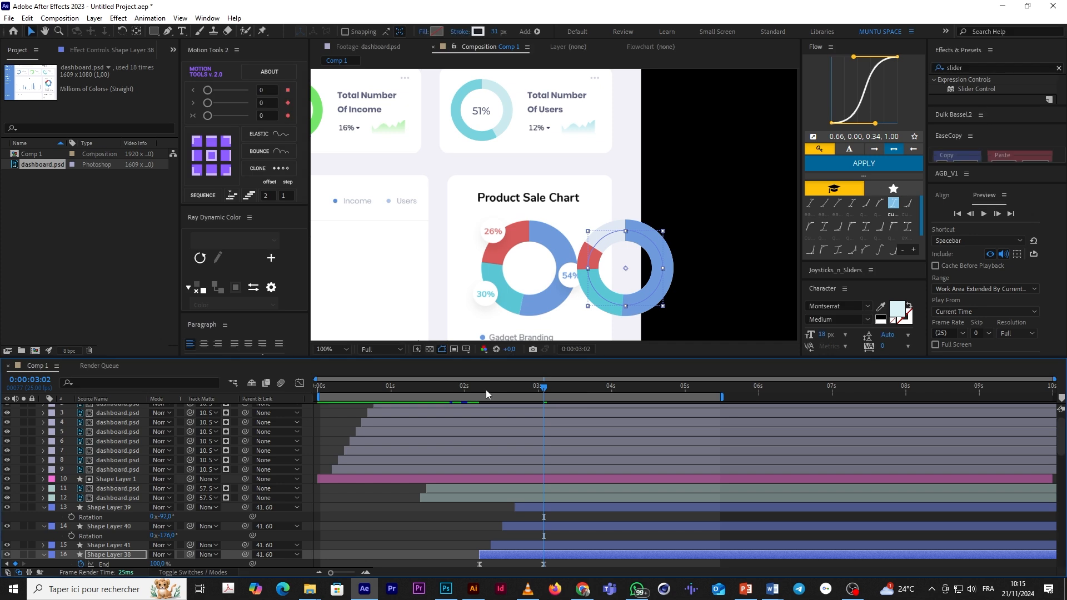
# Step: Play back the dashboard animation and check how the rebuilt donut's background ring and colored segments draw in
pyautogui.click(506, 388)
pyautogui.press('space')
pyautogui.moveTo(572, 415); pyautogui.dragTo(493, 431)
pyautogui.press('space')
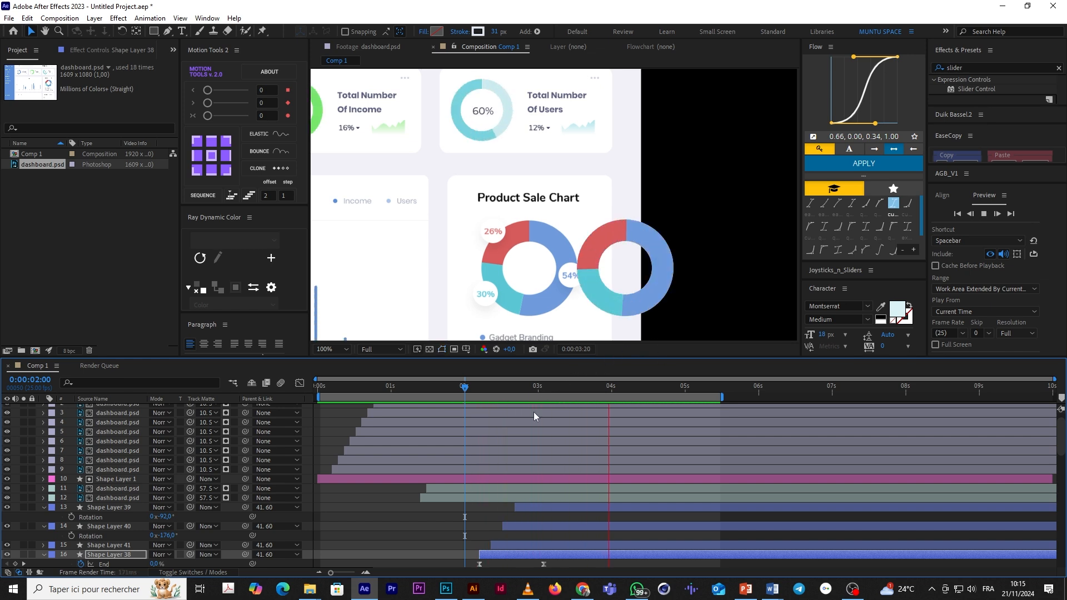
pyautogui.click(488, 387)
pyautogui.moveTo(499, 393); pyautogui.dragTo(432, 432)
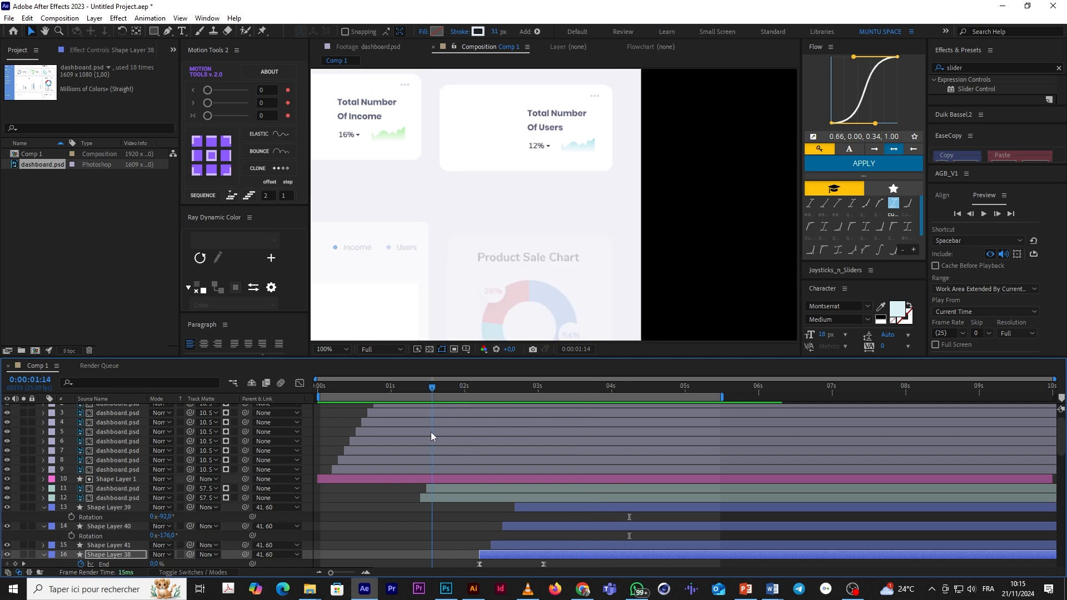
pyautogui.press('space')
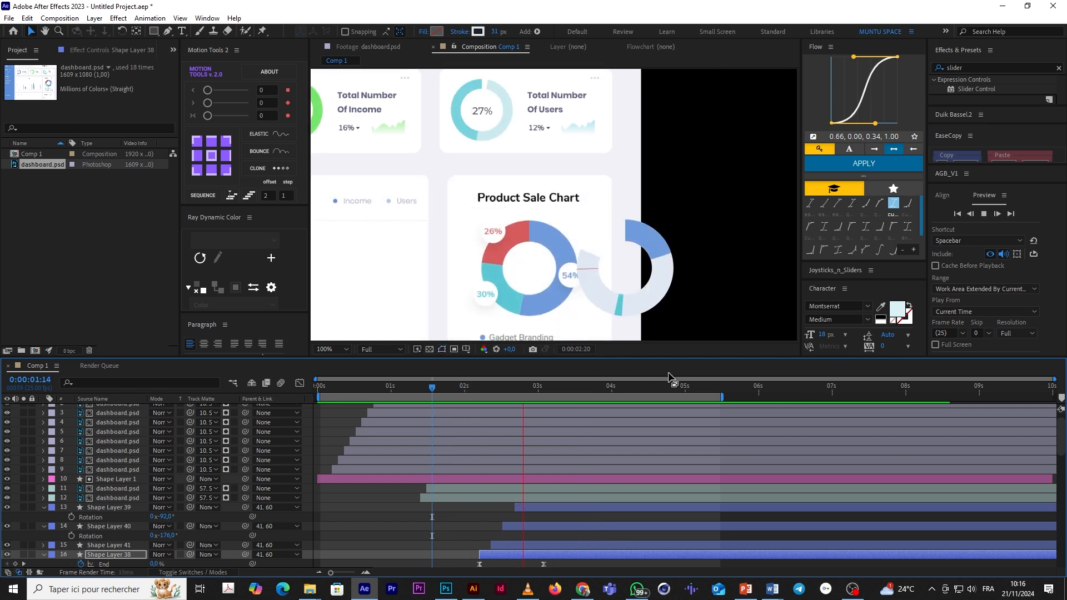
pyautogui.press('space')
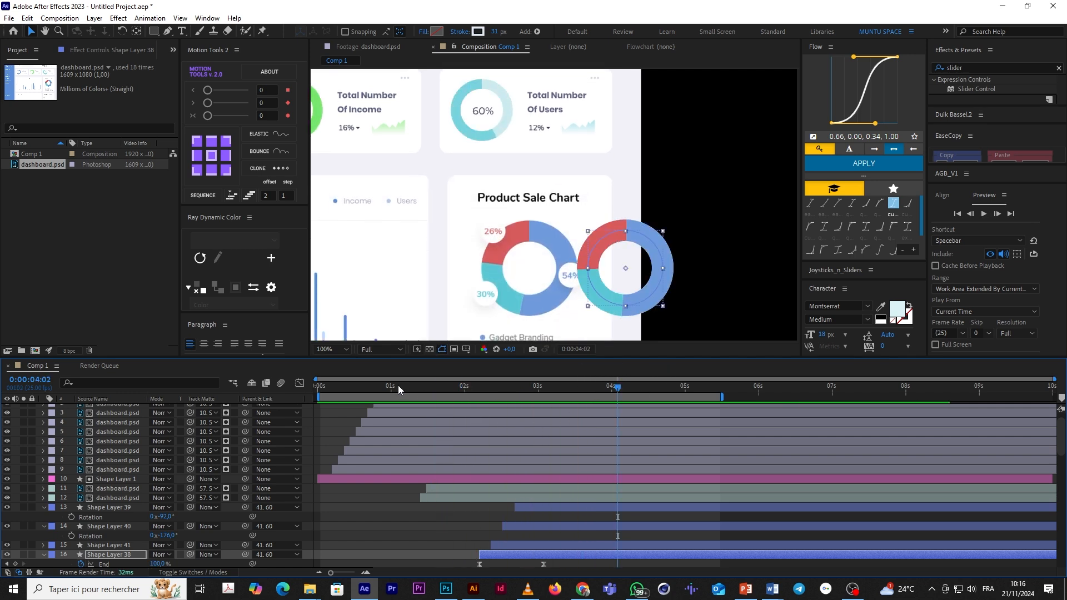
pyautogui.press('space')
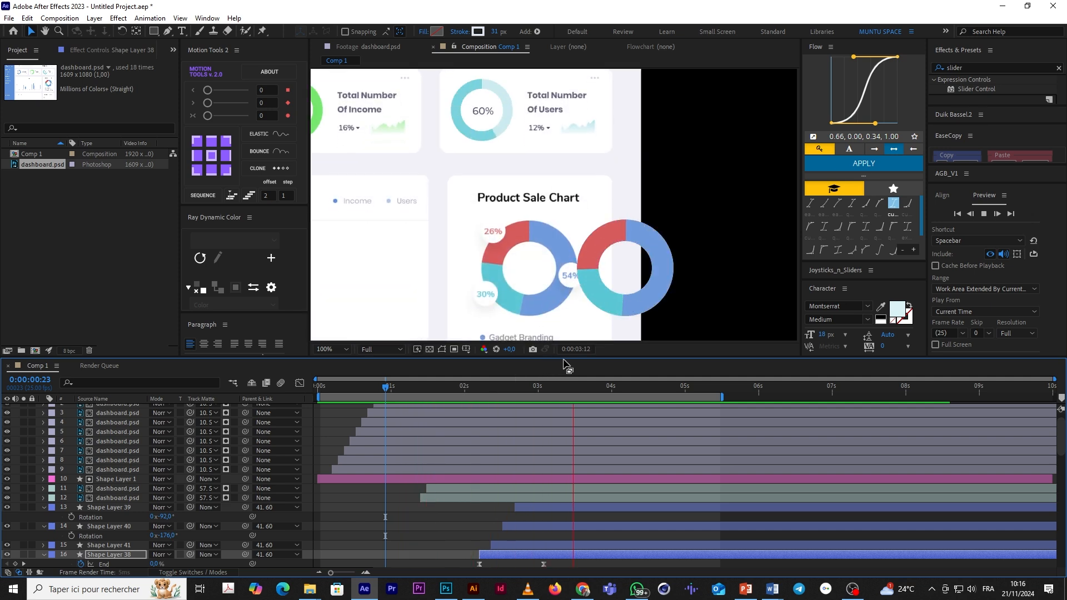
# Step: Move the rebuilt donut, made of Shape Layers 38 to 41, onto the original donut in the Product Sale Chart card
pyautogui.moveTo(478, 386); pyautogui.dragTo(608, 408)
pyautogui.scroll(-3, 542, 509)
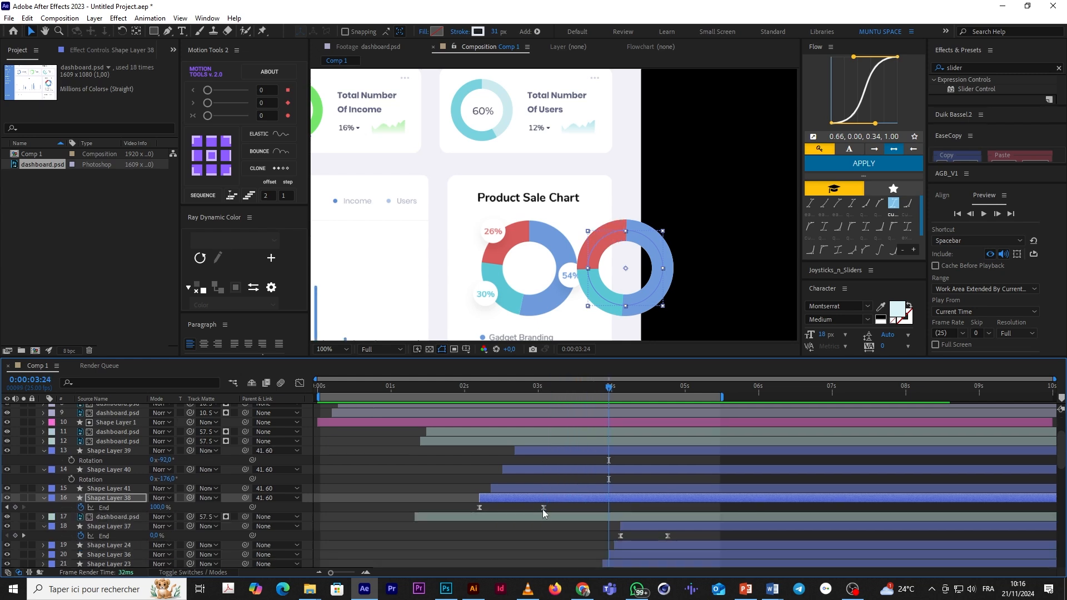
pyautogui.keyDown('shift'); pyautogui.click(531, 449); pyautogui.keyUp('shift')
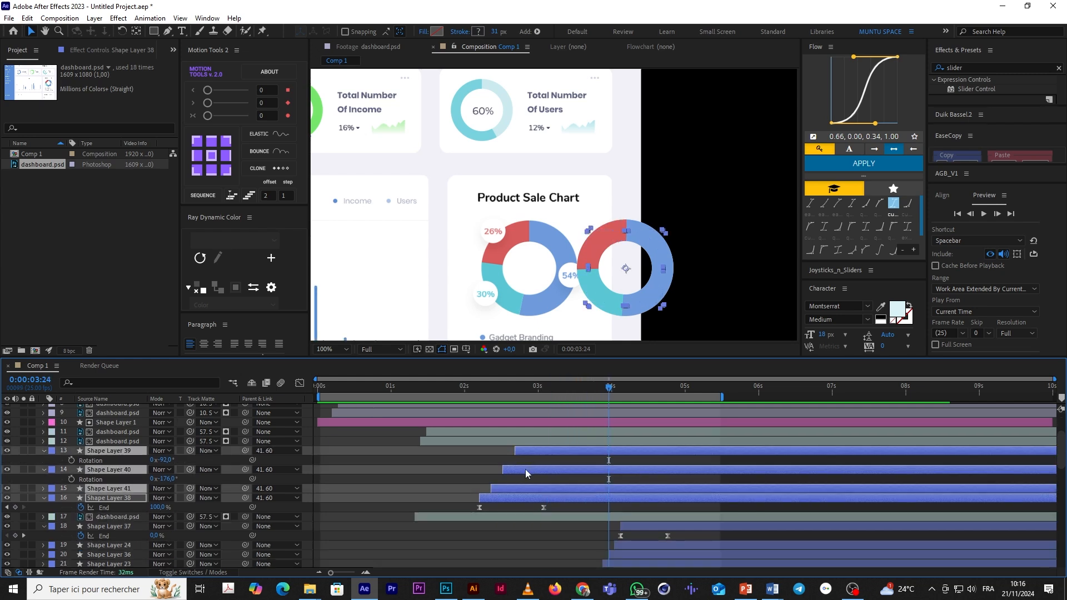
pyautogui.moveTo(626, 273); pyautogui.dragTo(530, 273)
pyautogui.click(457, 480)
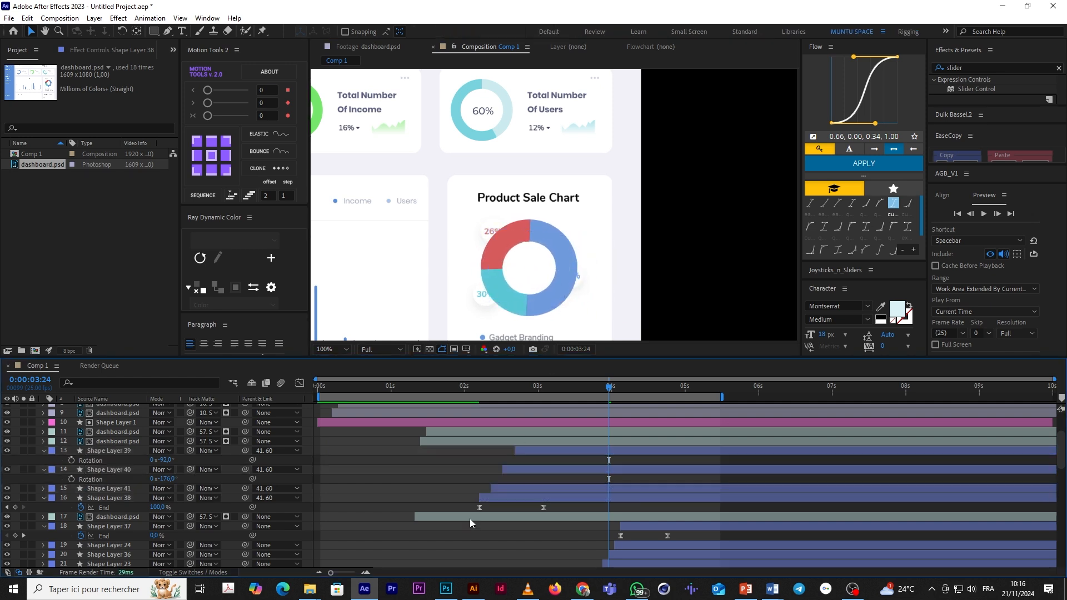
# Step: Parent Shape Layers 38 to 41 to the Product Sale Chart card's dashboard.psd layer
pyautogui.click(467, 518)
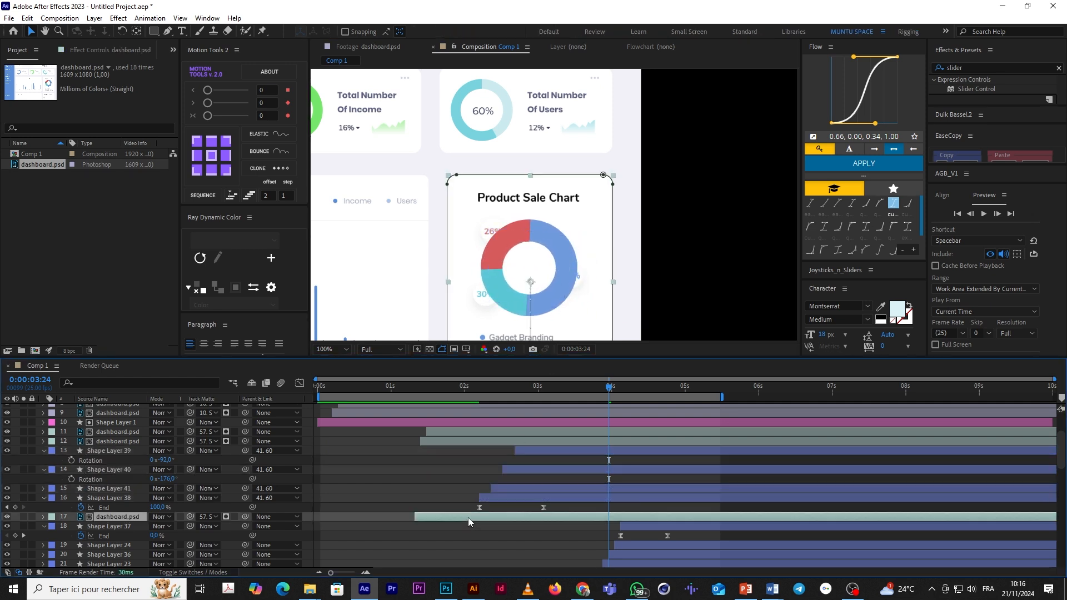
pyautogui.click(503, 500)
pyautogui.keyDown('shift'); pyautogui.click(529, 450); pyautogui.keyUp('shift')
pyautogui.moveTo(112, 509); pyautogui.dragTo(114, 519)
# Step: Duplicate the Product Sale Chart card's dashboard.psd layer and place the copy directly above Shape Layer 39
pyautogui.click(115, 519)
pyautogui.hotkey('ctrl', 'd')
pyautogui.moveTo(128, 524); pyautogui.dragTo(158, 449)
# Step: Draw an elliptical mask around the 26% badge on the copied card layer
pyautogui.click(157, 32)
pyautogui.click(188, 55)
pyautogui.scroll(1, 490, 245)
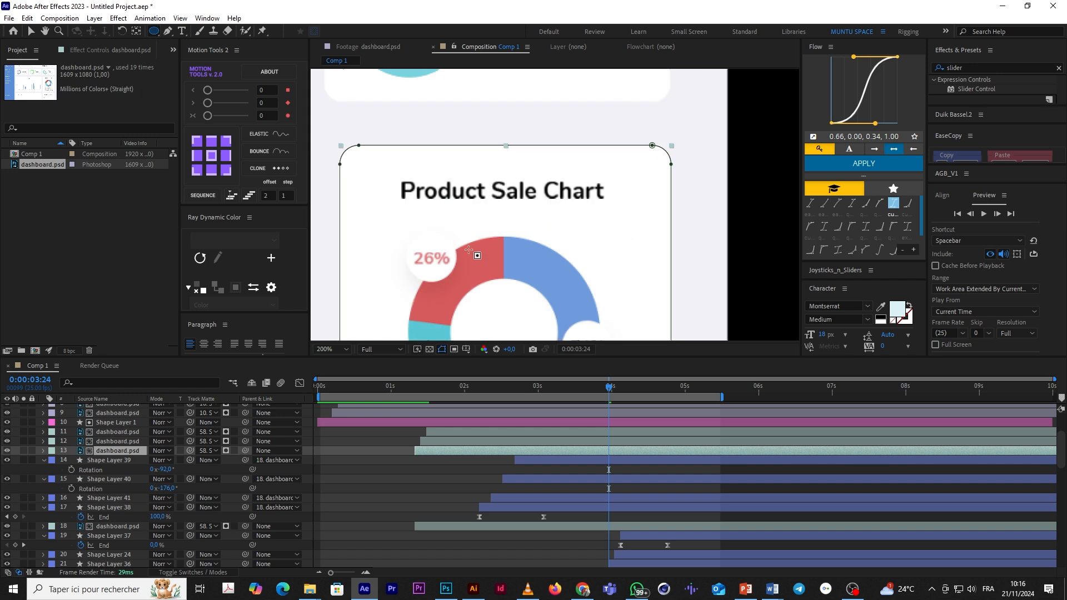
pyautogui.moveTo(406, 238); pyautogui.dragTo(457, 287)
pyautogui.press('v')
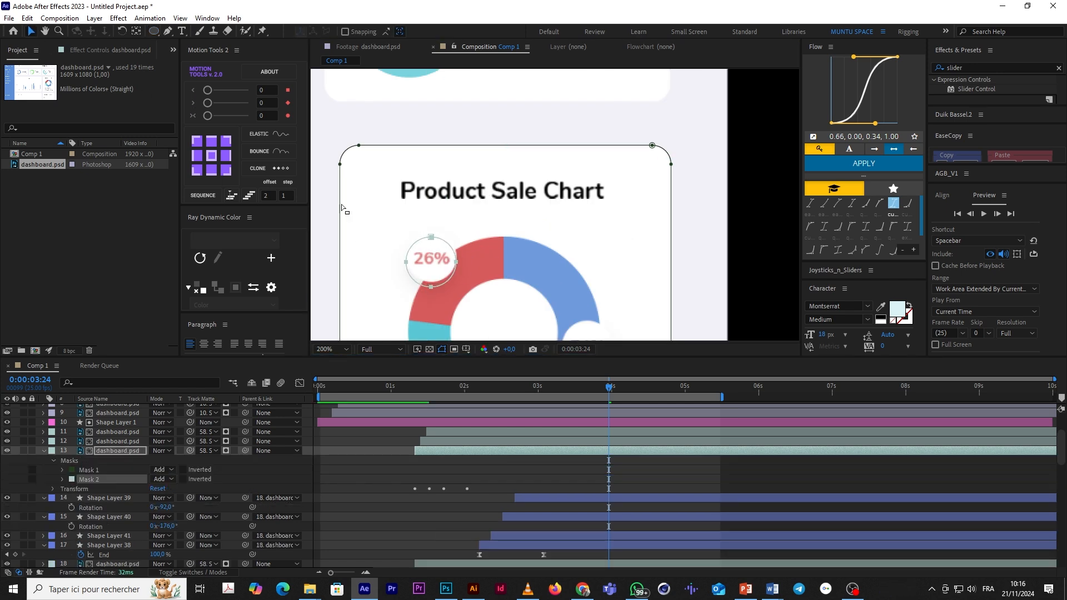
# Step: Delete the copied layer's original card mask and nudge the elliptical mask to fit the 26% badge
pyautogui.click(517, 468)
pyautogui.click(525, 451)
pyautogui.click(436, 285)
pyautogui.click(108, 469)
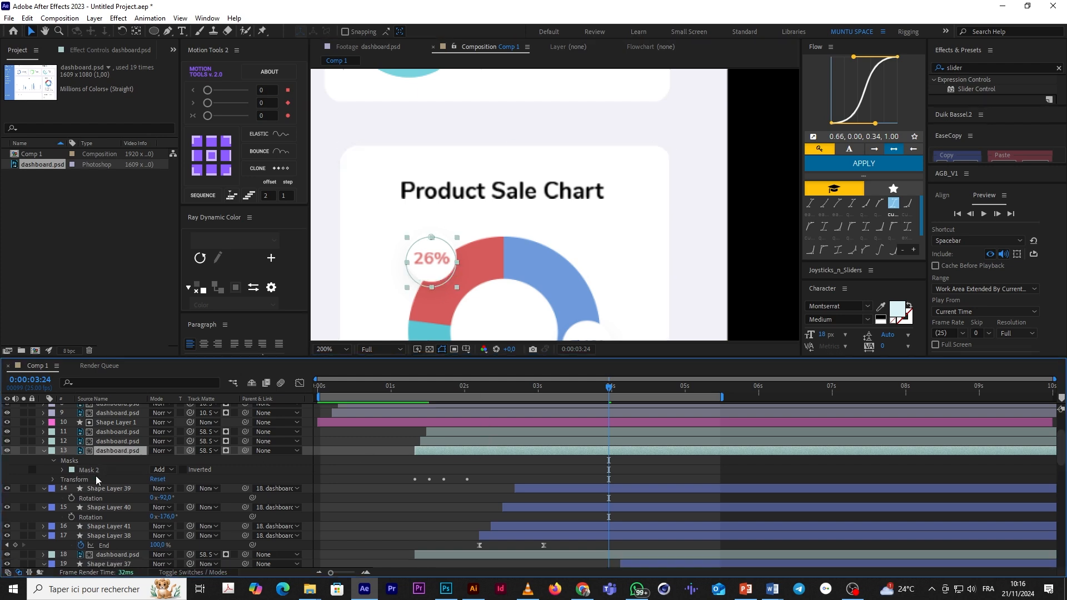
pyautogui.press('Delete')
pyautogui.moveTo(440, 287); pyautogui.dragTo(439, 281)
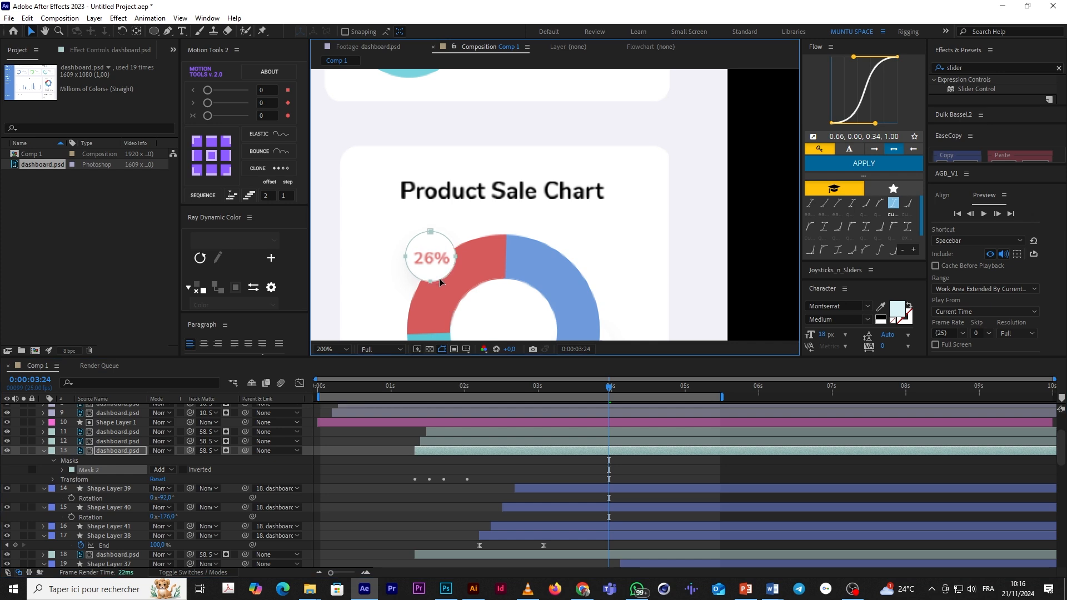
pyautogui.press('Right')
# Step: Remove the 26% badge layer's Position and Opacity keyframes and center its anchor point on the badge
pyautogui.click(500, 451)
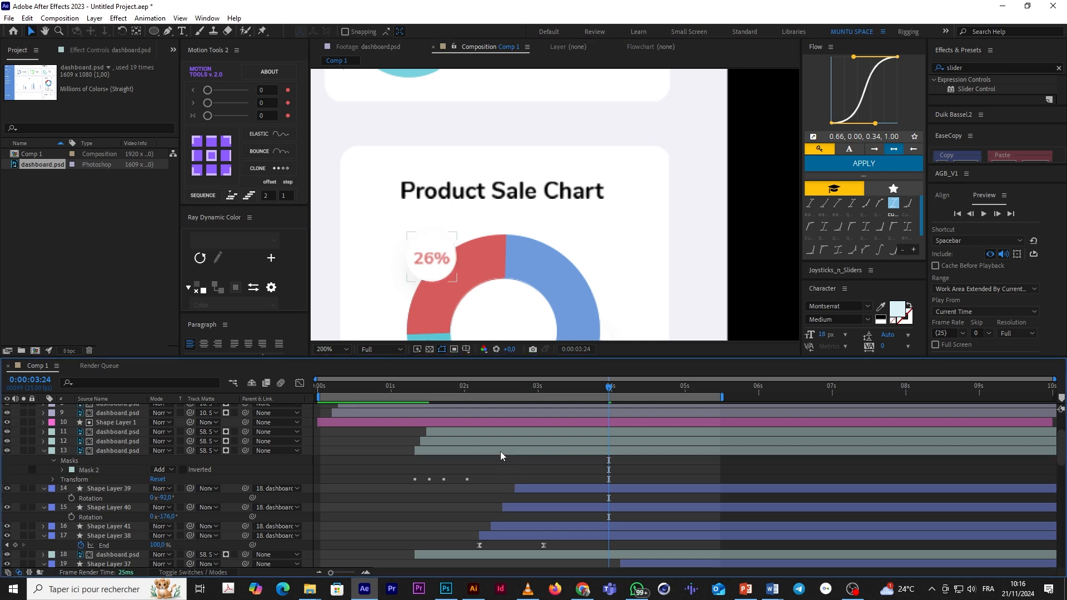
pyautogui.press('u')
pyautogui.moveTo(480, 460); pyautogui.dragTo(377, 487)
pyautogui.press('Delete')
pyautogui.click(221, 158)
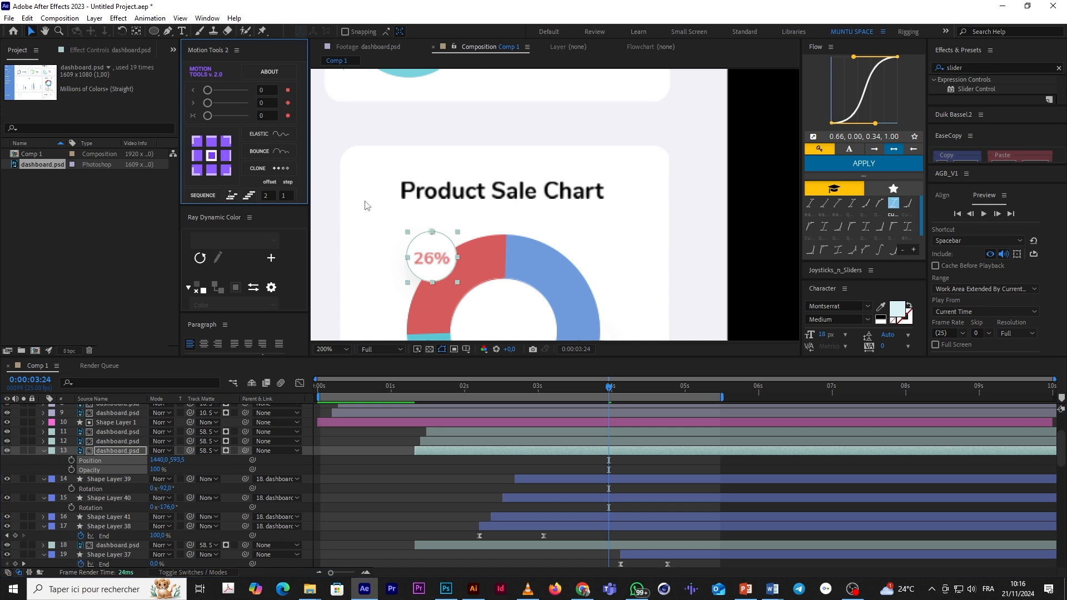
# Step: Shift the 26% badge layer in time so that it starts at 0:00:03:10
pyautogui.press(',')
pyautogui.moveTo(432, 451); pyautogui.dragTo(558, 456)
pyautogui.press('=')
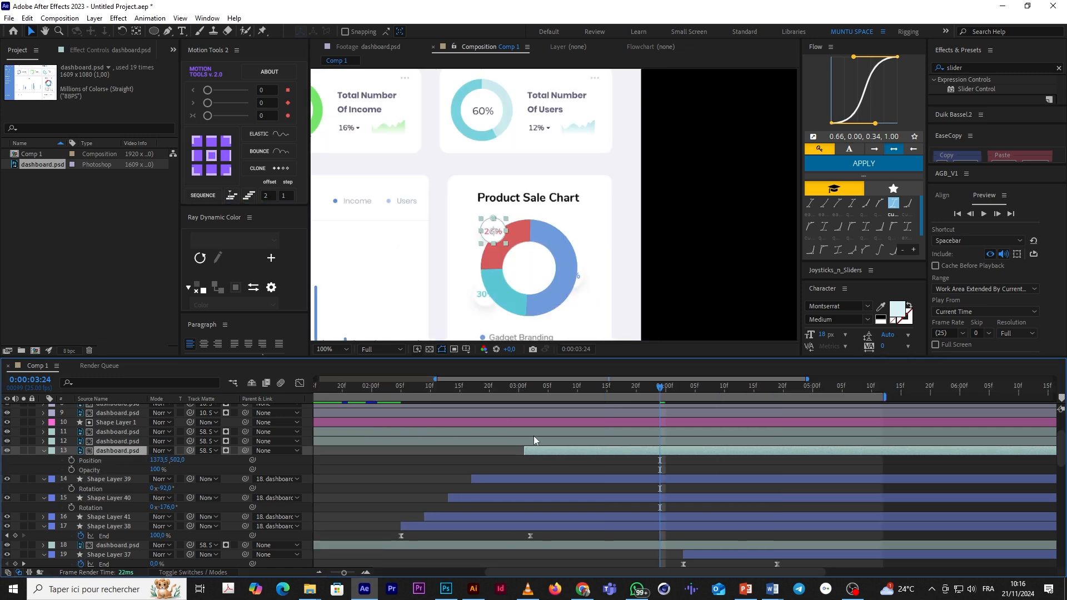
pyautogui.click(520, 392)
pyautogui.moveTo(520, 394); pyautogui.dragTo(579, 396)
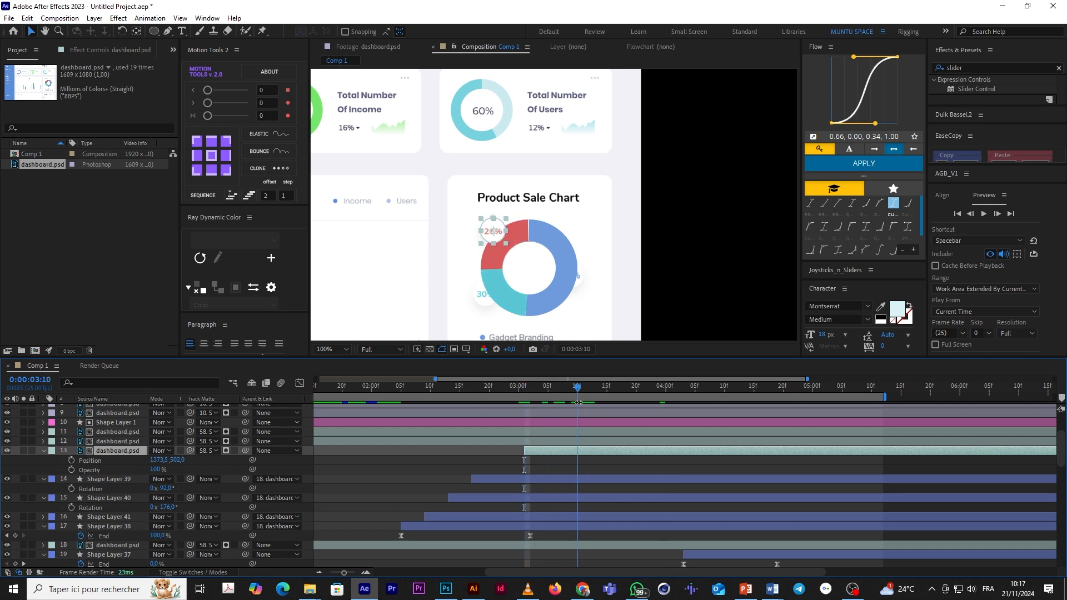
pyautogui.moveTo(544, 452); pyautogui.dragTo(588, 452)
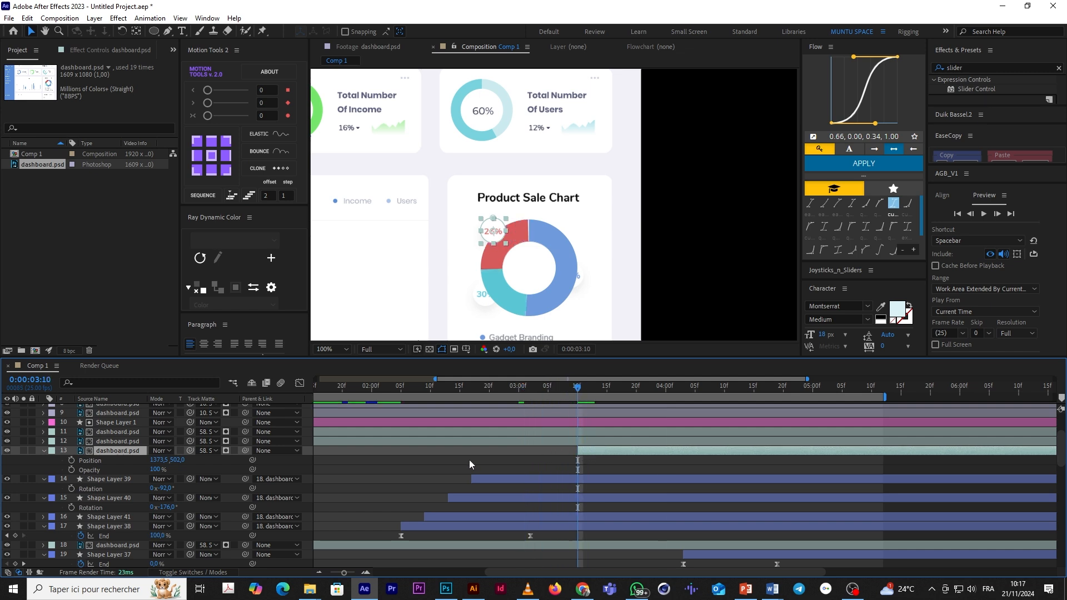
# Step: Animate the 26% badge's Scale from 0% at 0:00:03:10 to 85% at 0:00:03:18 with eased keyframes and preview it
pyautogui.press('s')
pyautogui.click(71, 460)
pyautogui.moveTo(578, 460); pyautogui.dragTo(625, 460)
pyautogui.click(165, 461)
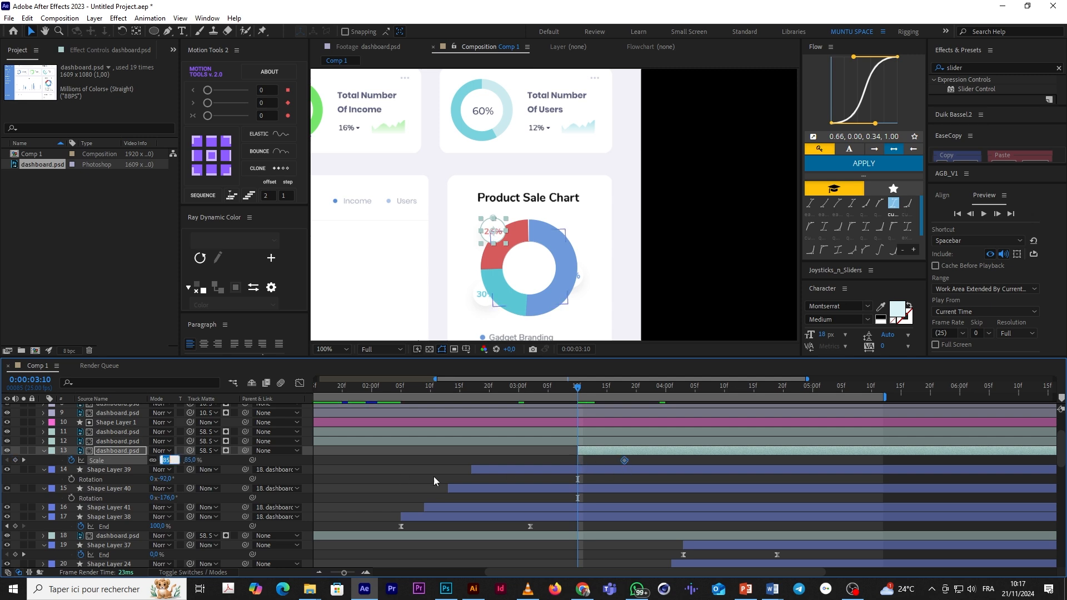
pyautogui.press('Return')
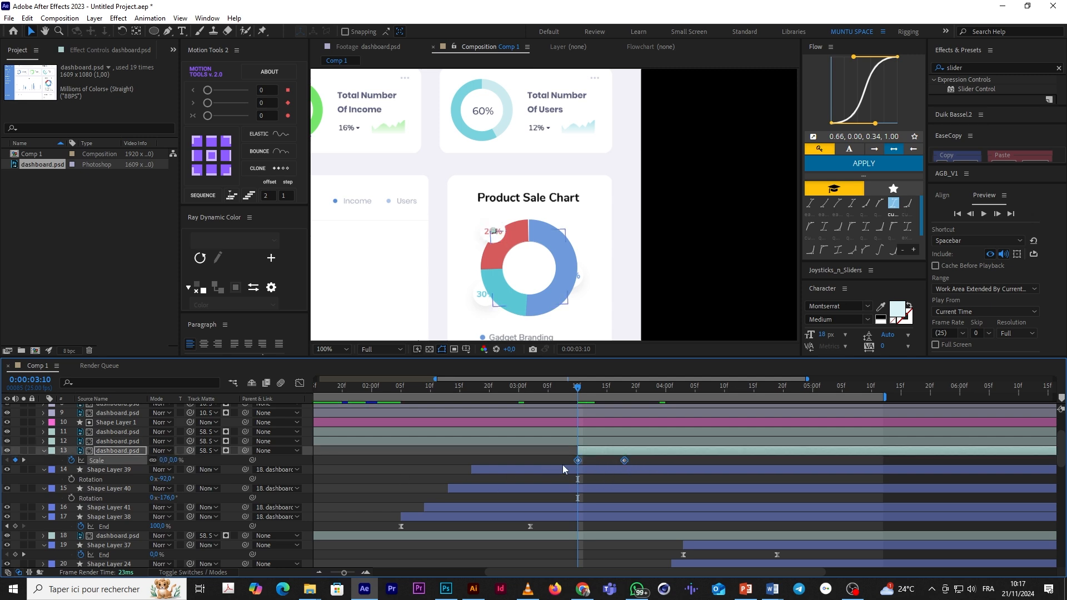
pyautogui.click(542, 386)
pyautogui.press('space')
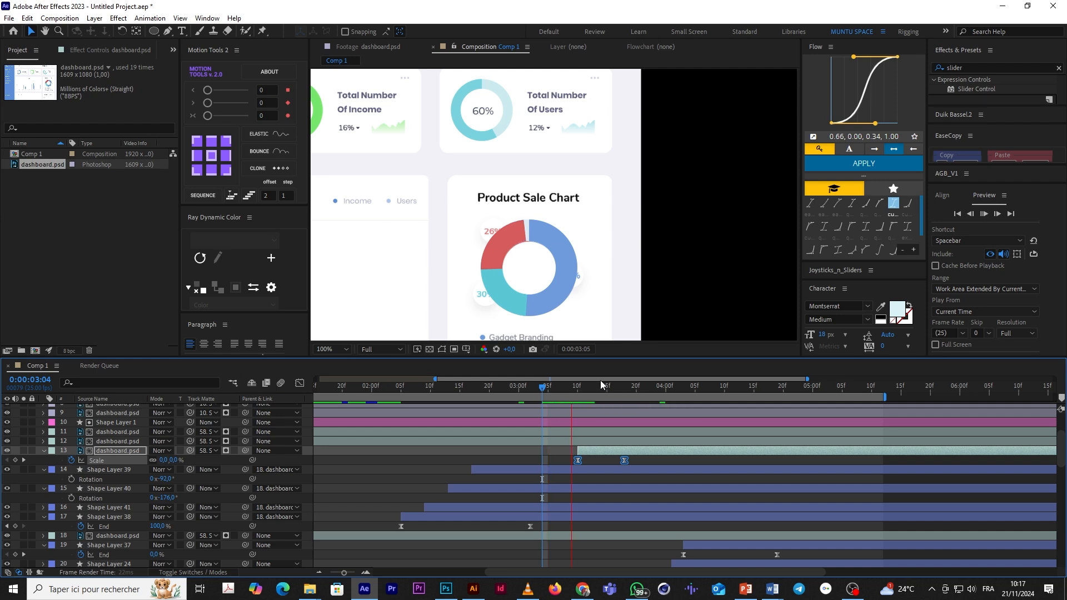
# Step: Apply Duik's Rebond automation to the 26% badge's Scale keyframes
pyautogui.moveTo(640, 458); pyautogui.dragTo(527, 476)
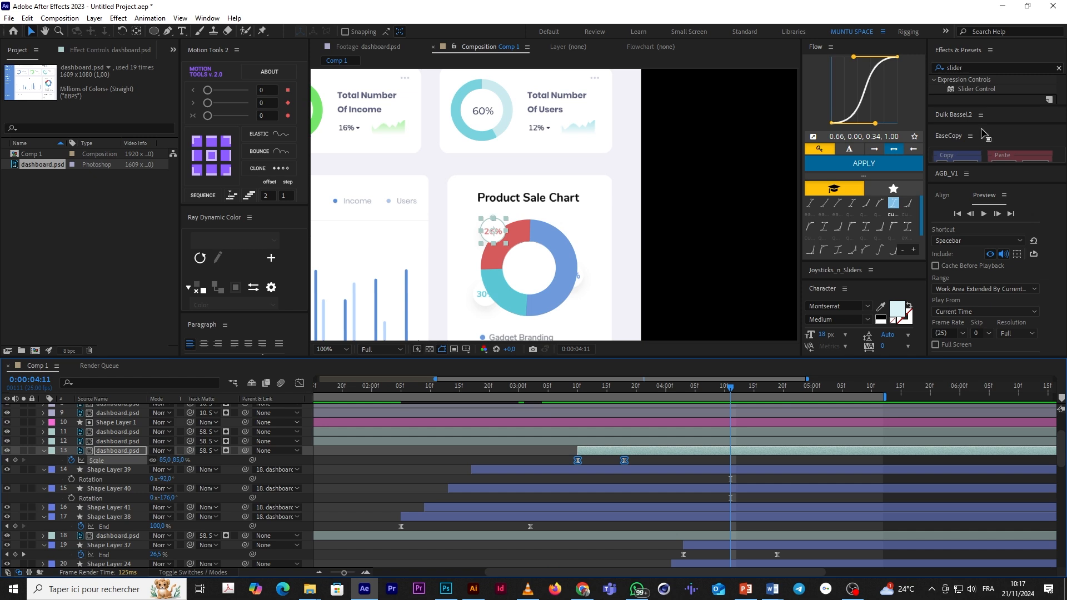
pyautogui.moveTo(981, 122); pyautogui.dragTo(982, 194)
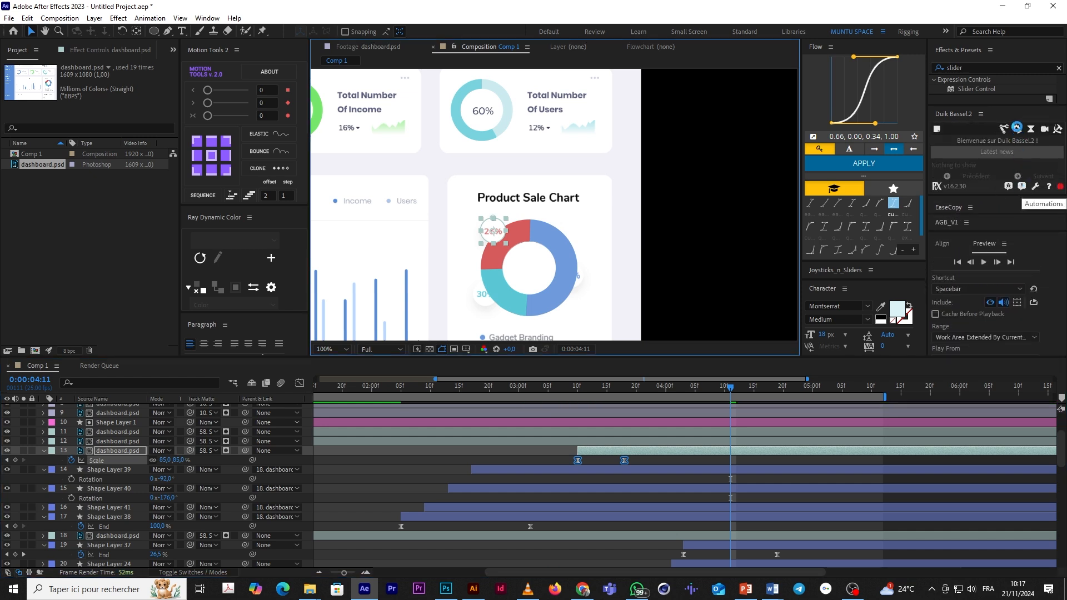
pyautogui.click(1021, 187)
pyautogui.moveTo(993, 195); pyautogui.dragTo(996, 252)
pyautogui.click(1048, 210)
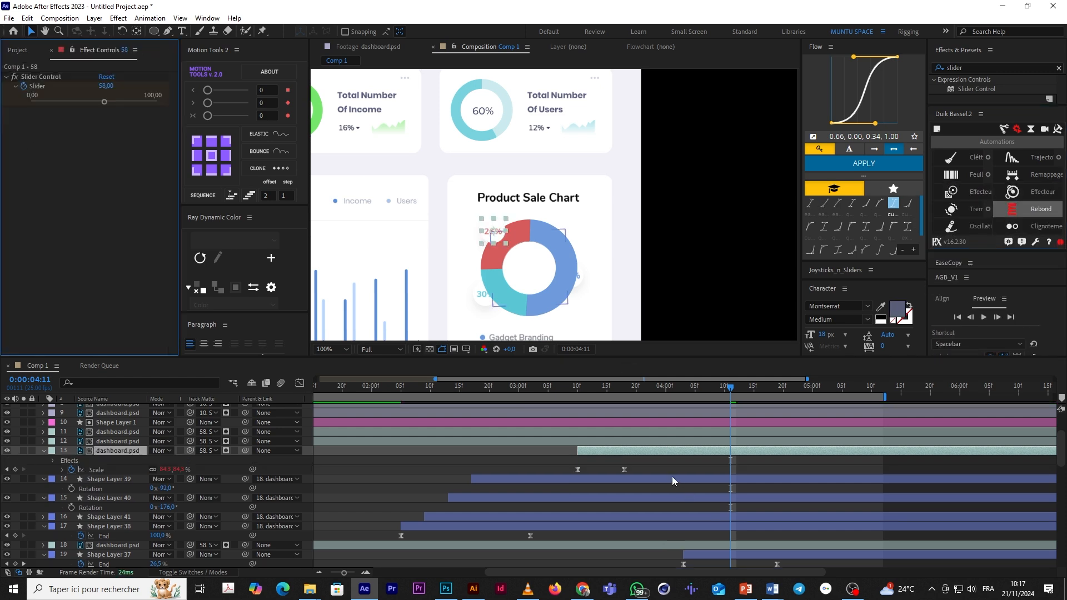
pyautogui.moveTo(642, 459); pyautogui.dragTo(522, 474)
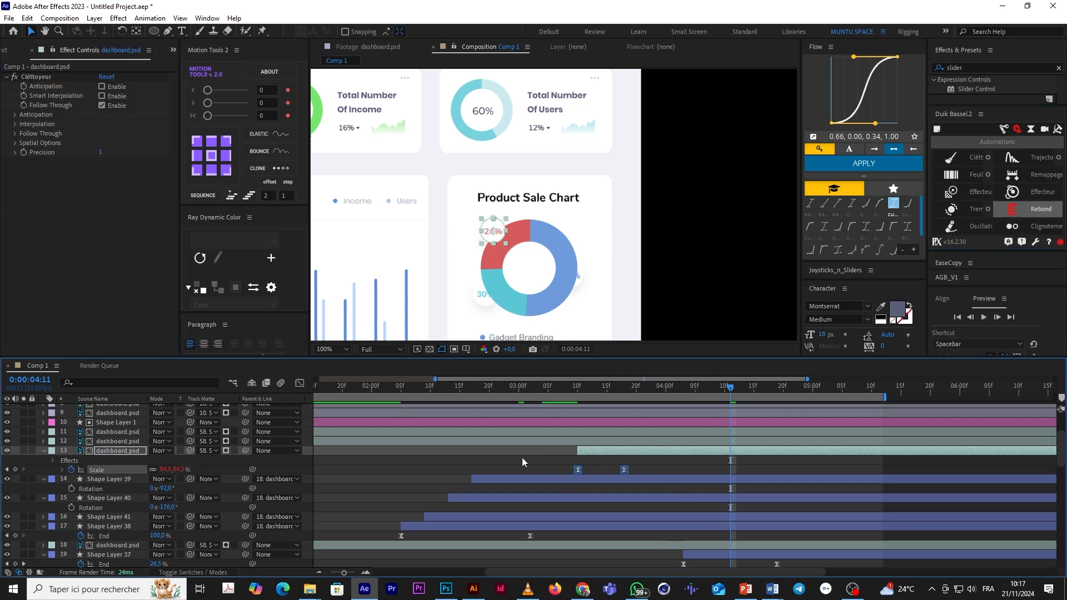
# Step: Set the badge's Follow Through to Elasticity 25, Elasticity random 30% and Damping 80
pyautogui.click(16, 134)
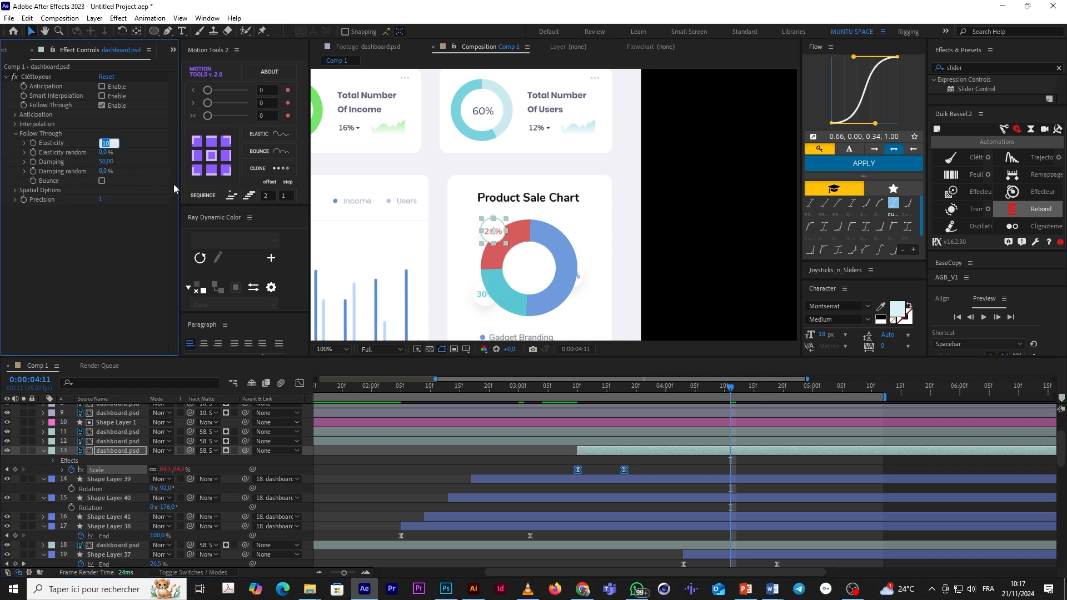
pyautogui.write('25')
pyautogui.click(103, 152)
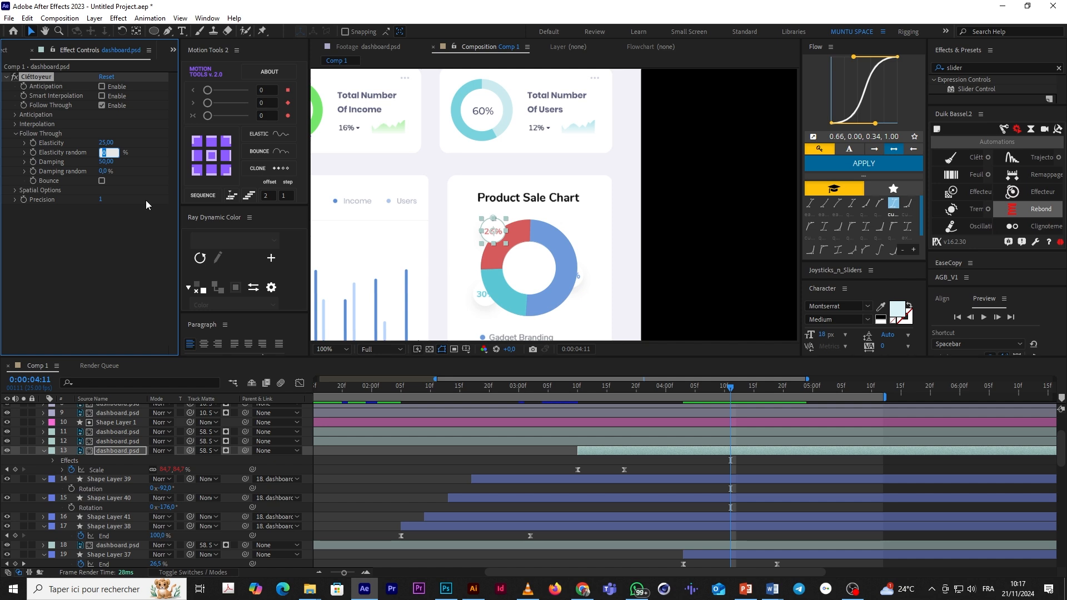
pyautogui.press('Tab')
pyautogui.click(104, 281)
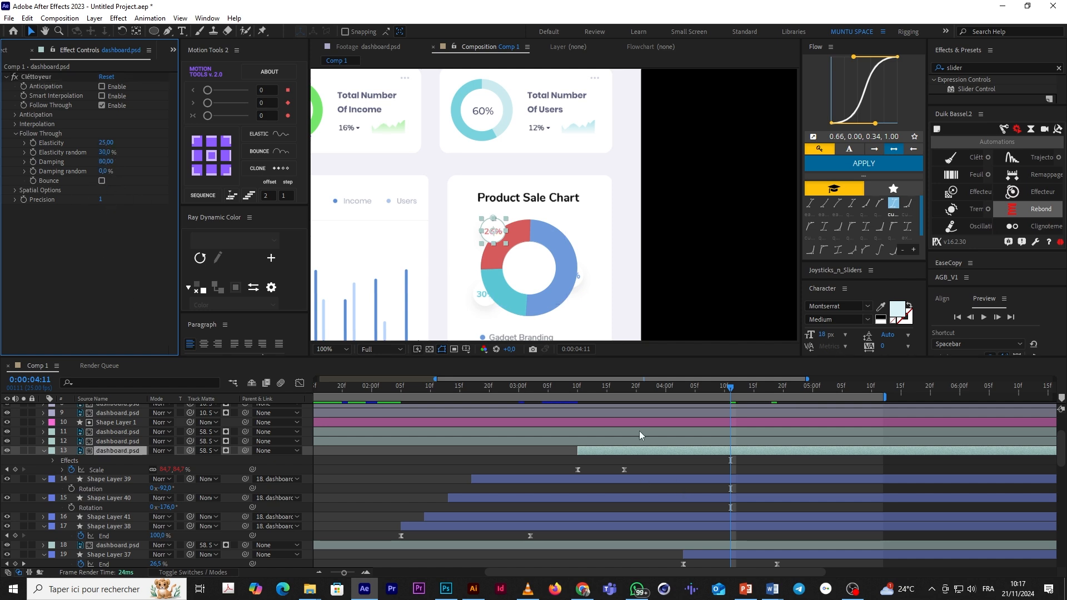
# Step: Preview the badge's bounce and move its final Scale keyframe one frame earlier, to 0:00:03:17
pyautogui.click(500, 393)
pyautogui.press('space')
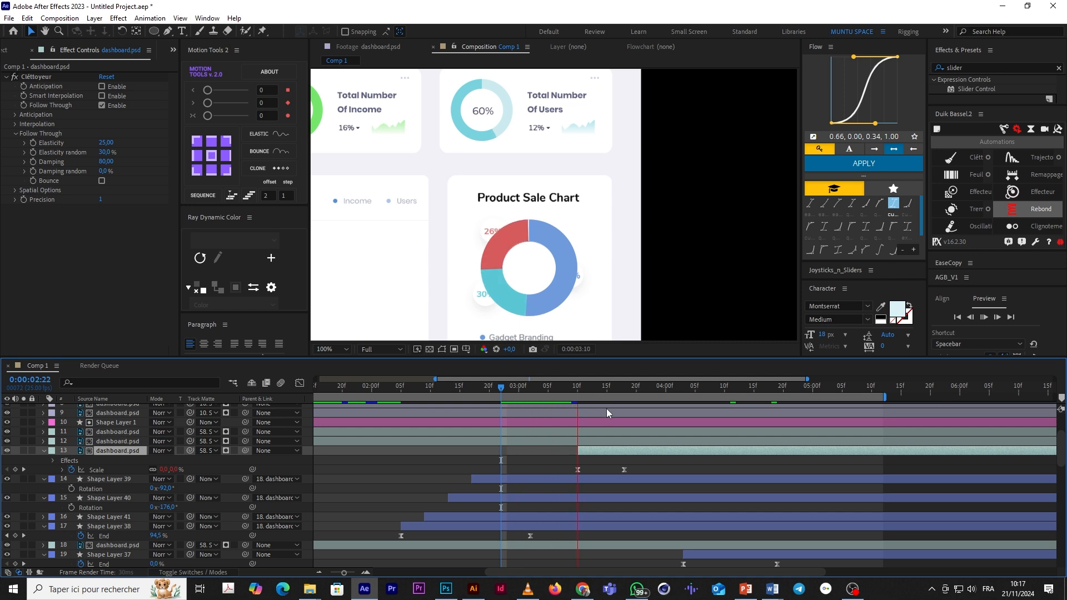
pyautogui.click(571, 390)
pyautogui.click(636, 391)
pyautogui.moveTo(625, 470); pyautogui.dragTo(619, 470)
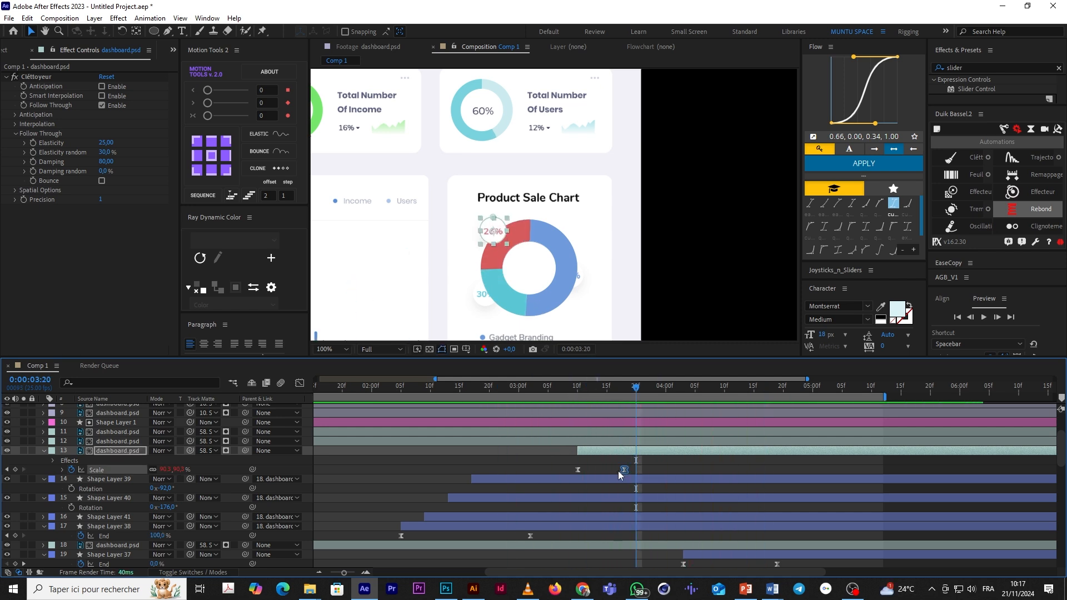
# Step: Duplicate the 26% badge layer and select the elliptical mask of the copy
pyautogui.click(641, 453)
pyautogui.hotkey('ctrl', 'd')
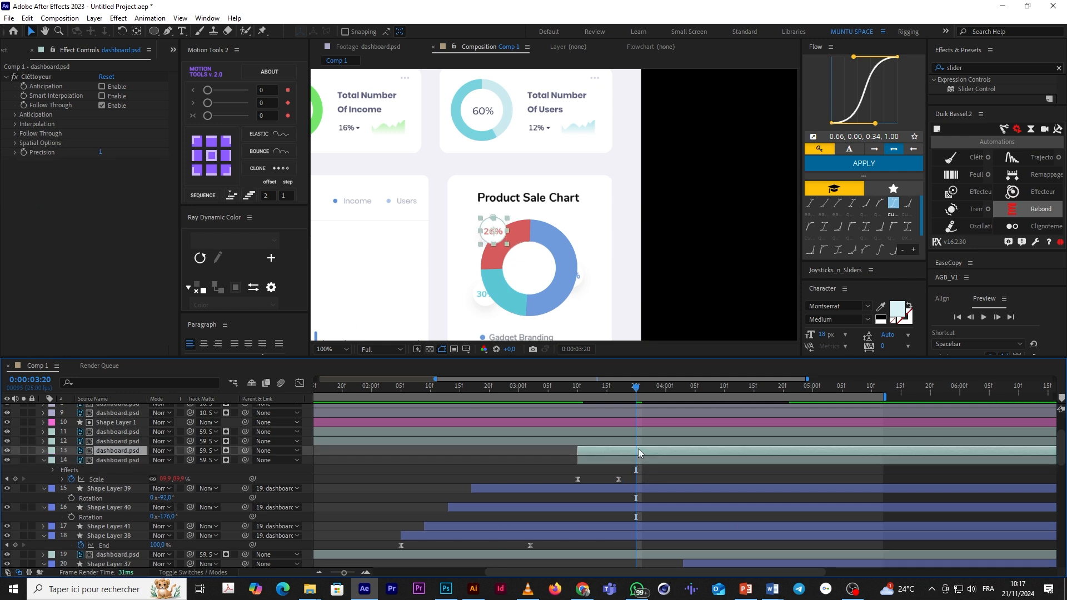
pyautogui.press('m')
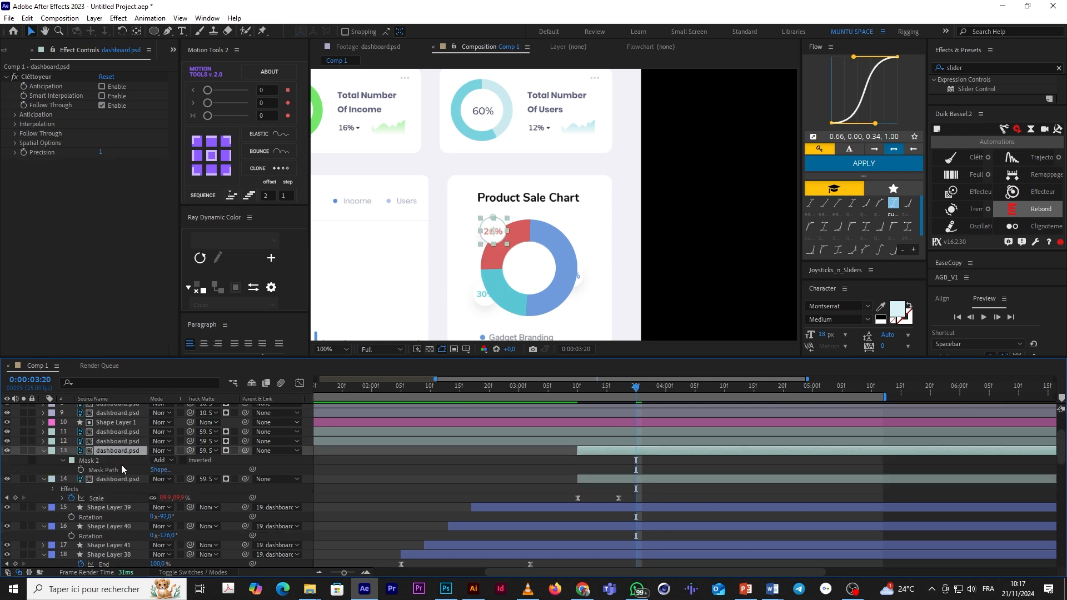
pyautogui.click(103, 461)
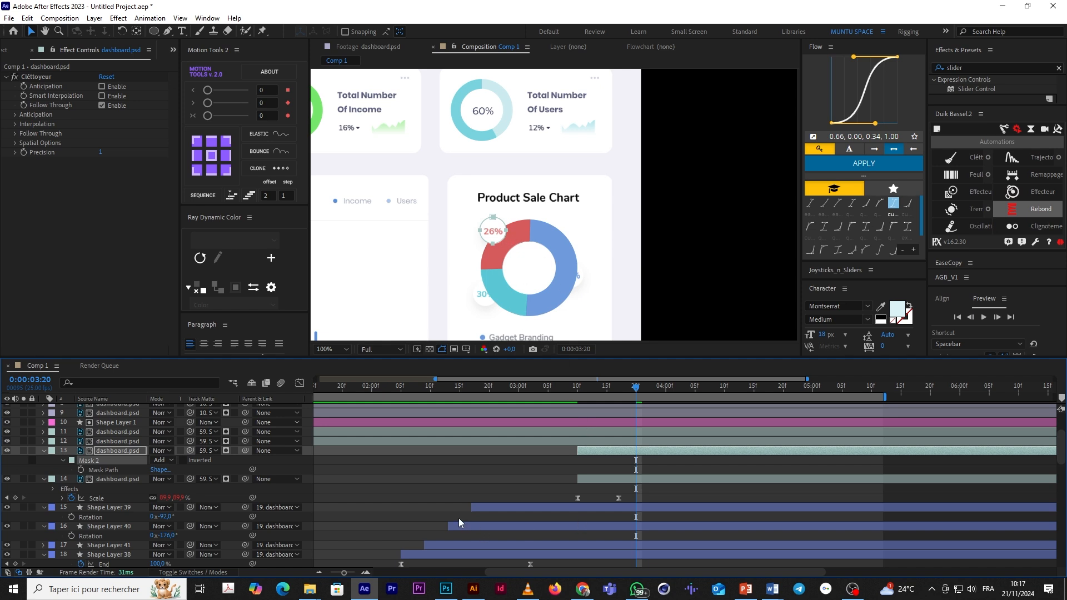
# Step: Hide Shape Layers 38 to 41 and move the copied layer's elliptical mask onto the 54% badge
pyautogui.click(108, 508)
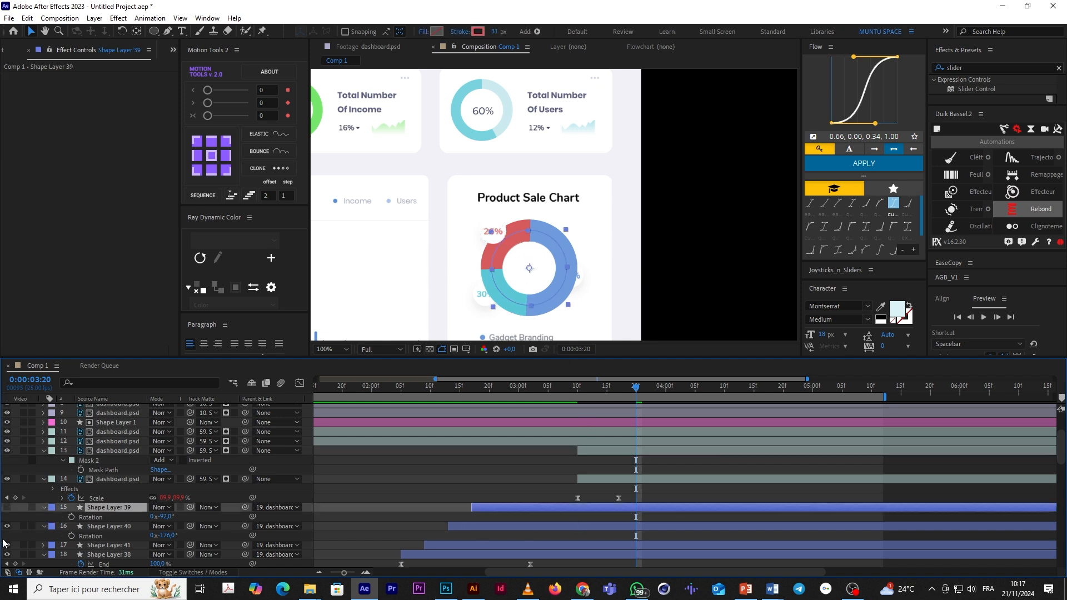
pyautogui.click(490, 244)
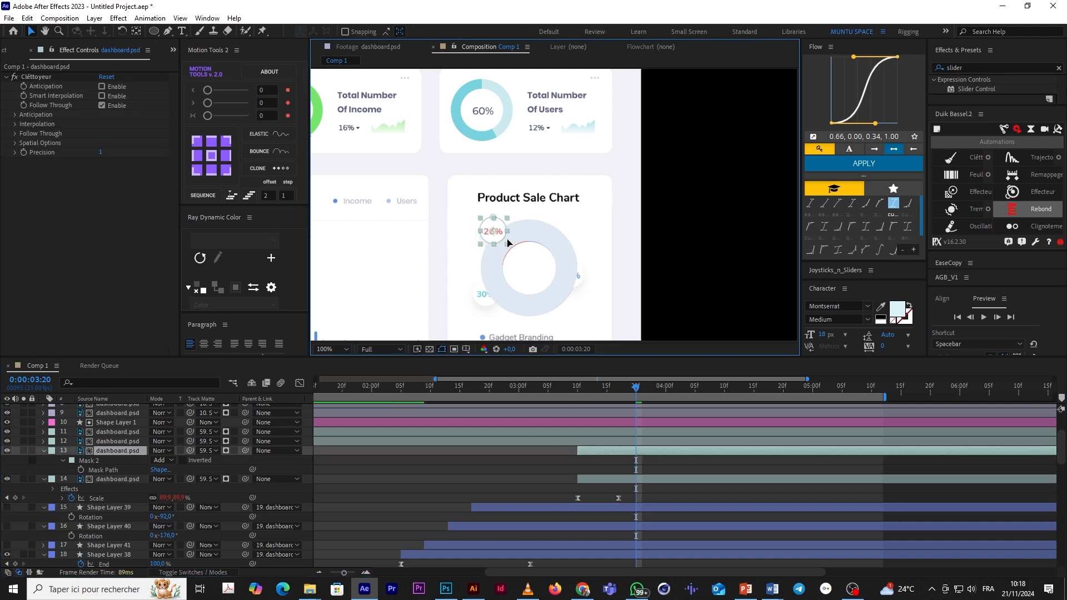
pyautogui.moveTo(9, 550); pyautogui.dragTo(9, 555)
pyautogui.moveTo(506, 237); pyautogui.dragTo(588, 285)
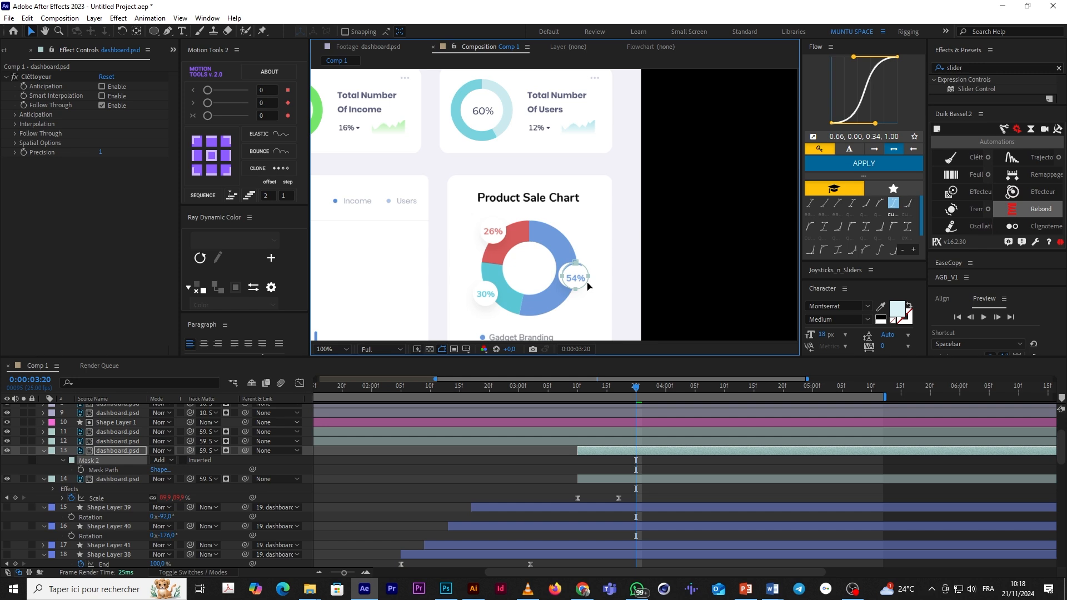
# Step: Center the anchor point of the 54% badge layer on its mask
pyautogui.click(628, 468)
pyautogui.click(629, 452)
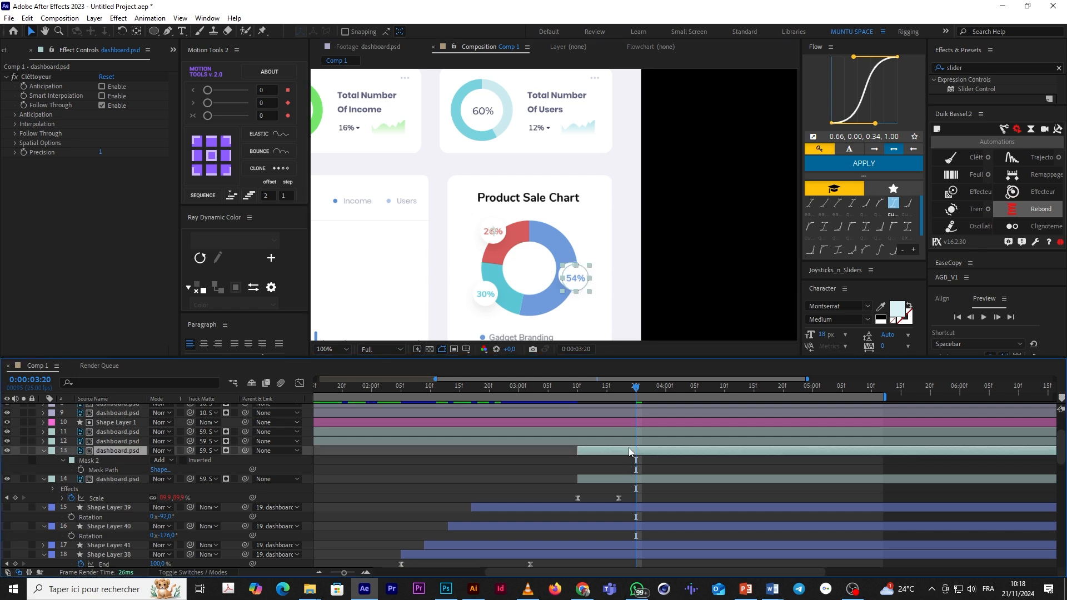
pyautogui.click(215, 154)
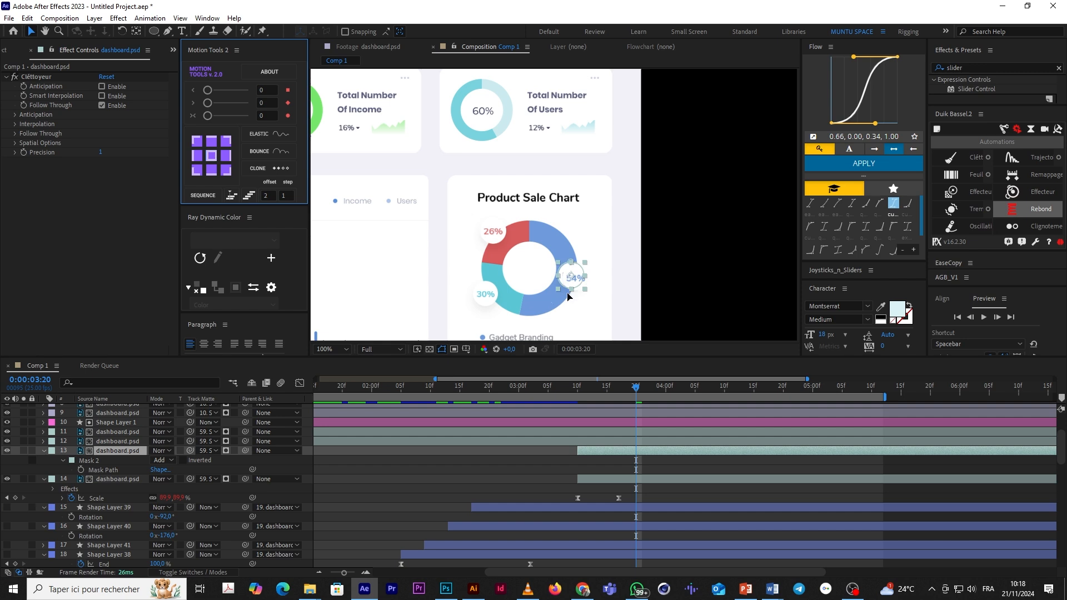
pyautogui.click(517, 408)
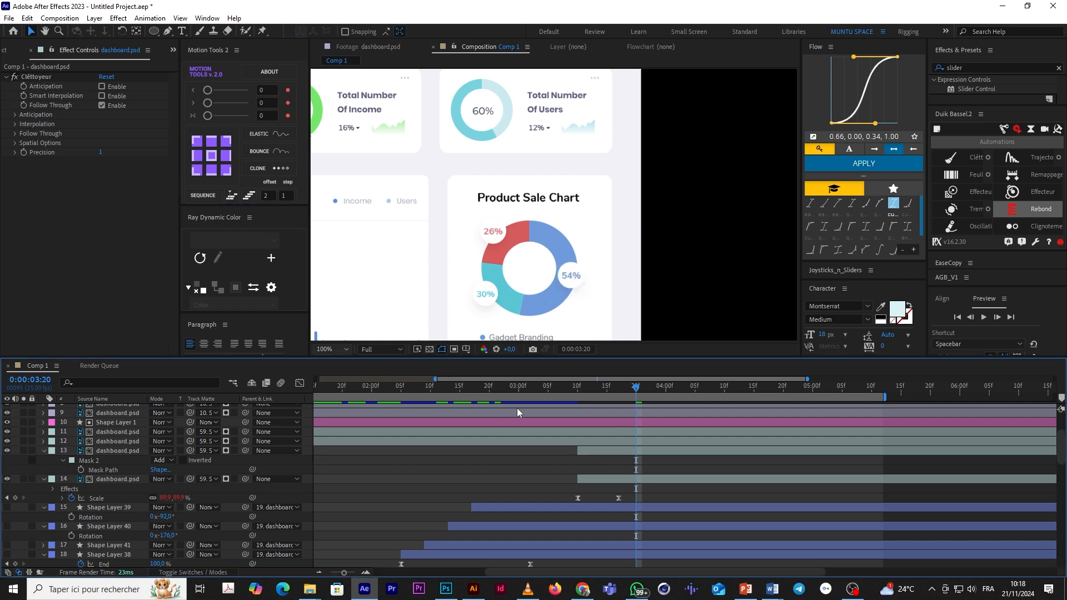
# Step: Duplicate the 54% badge layer, move the copy's mask onto the 30% badge and center its anchor point on it
pyautogui.click(612, 452)
pyautogui.hotkey('ctrl', 'd')
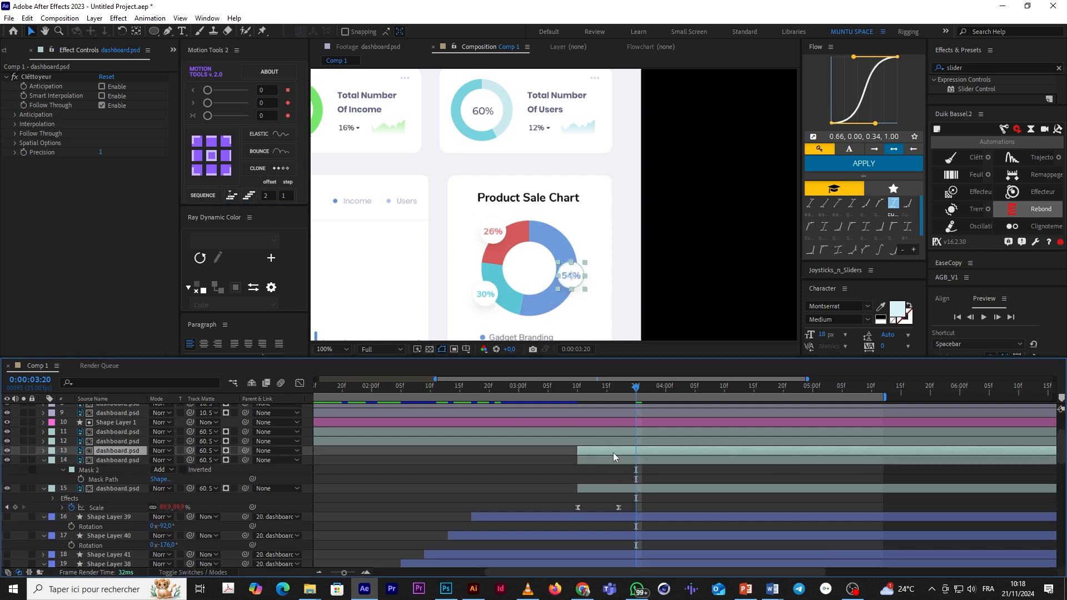
pyautogui.press('m')
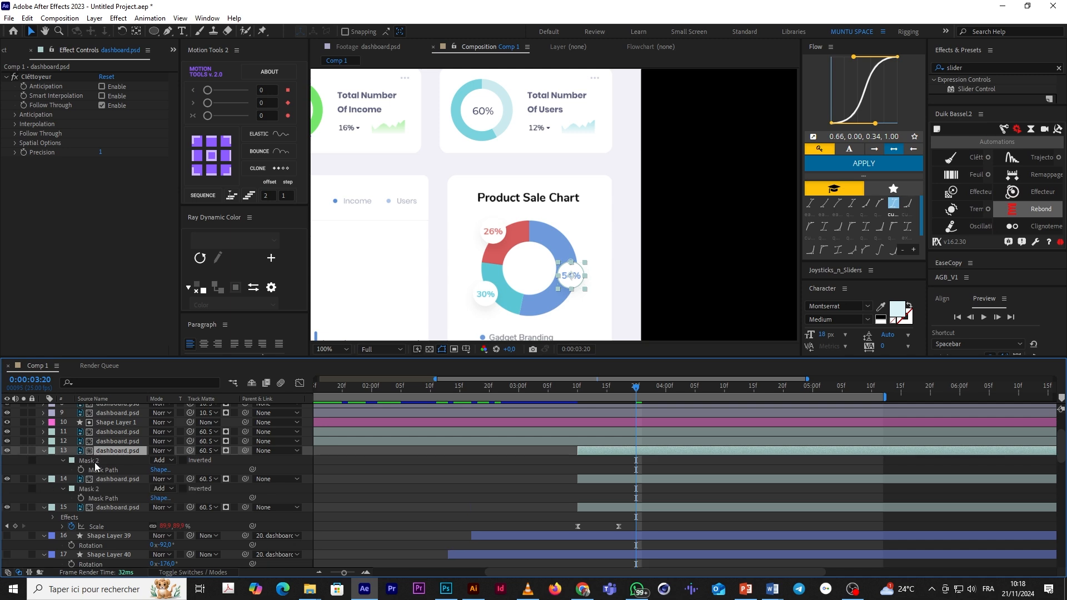
pyautogui.moveTo(582, 285); pyautogui.dragTo(492, 305)
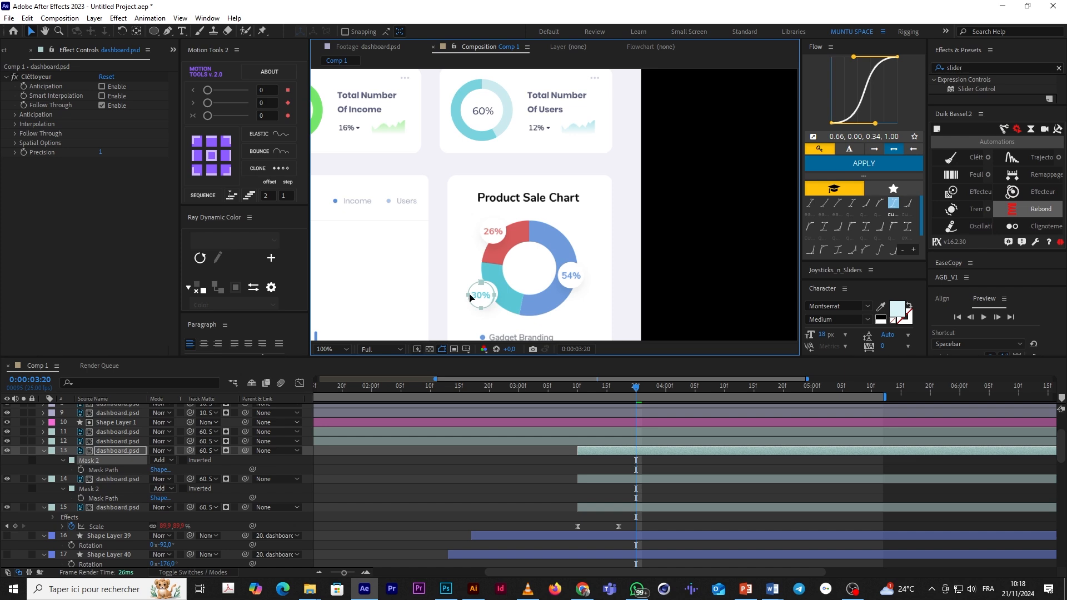
pyautogui.click(211, 155)
pyautogui.click(627, 456)
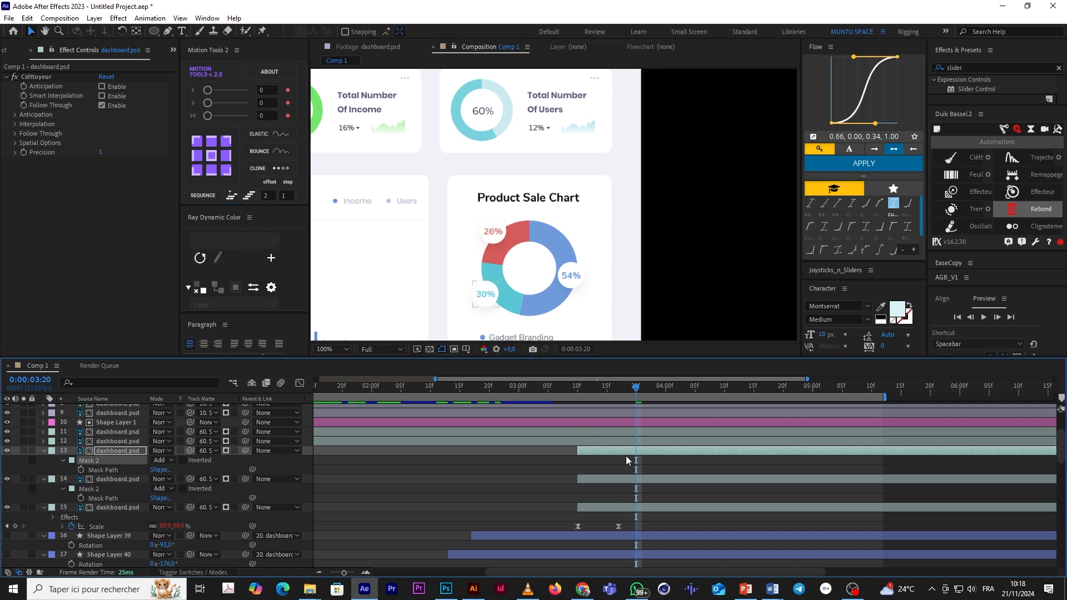
pyautogui.click(599, 450)
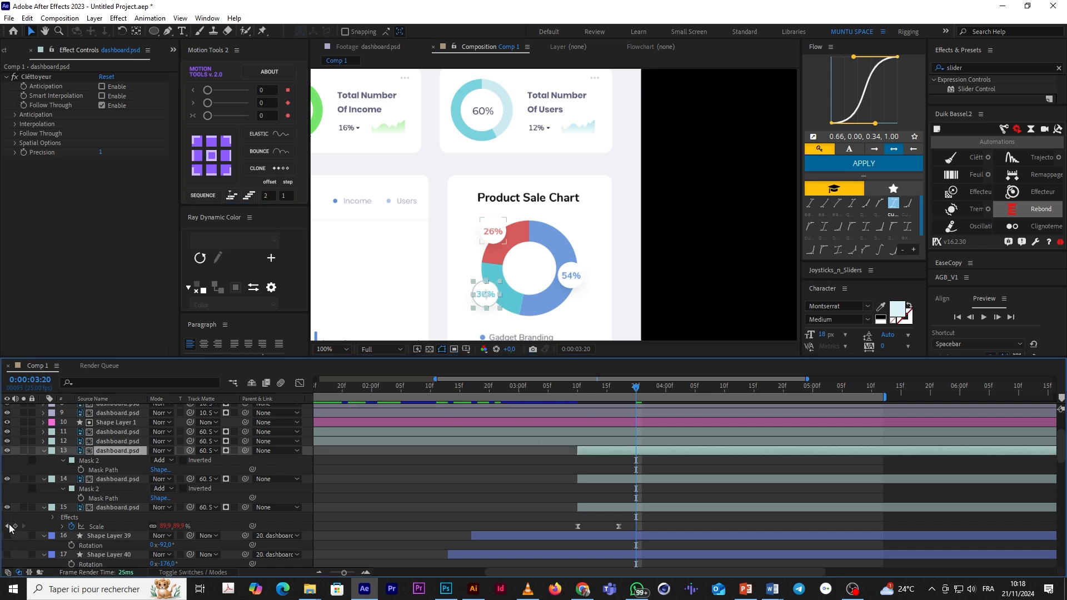
# Step: Show Shape Layers 38 to 41 again and preview the donut chart with its three badges
pyautogui.scroll(-2, 10, 528)
pyautogui.moveTo(7, 508); pyautogui.dragTo(8, 557)
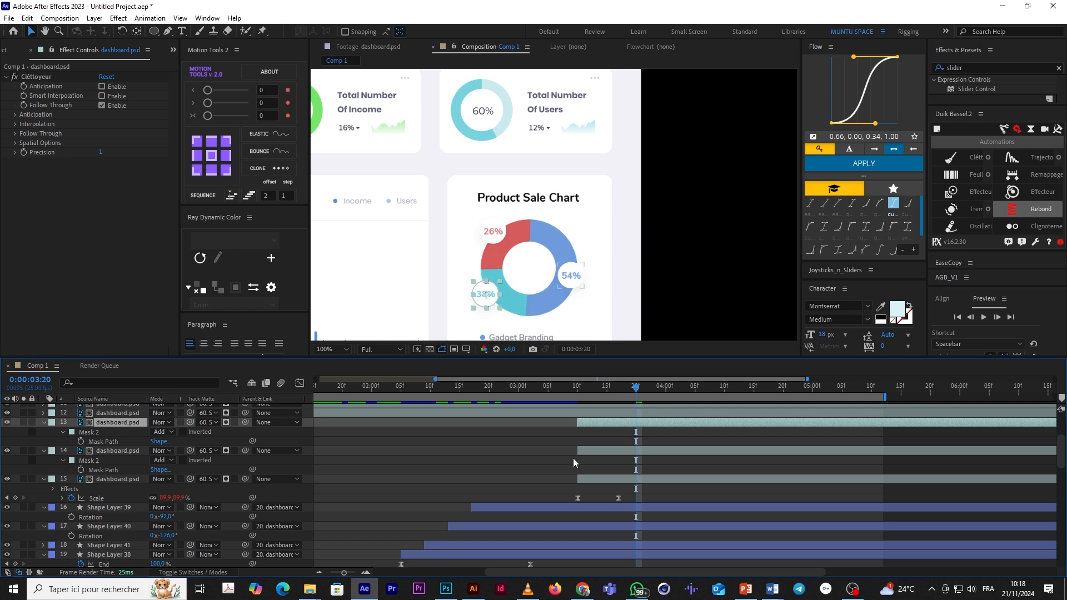
pyautogui.scroll(-2, 544, 456)
pyautogui.click(510, 415)
pyautogui.press('space')
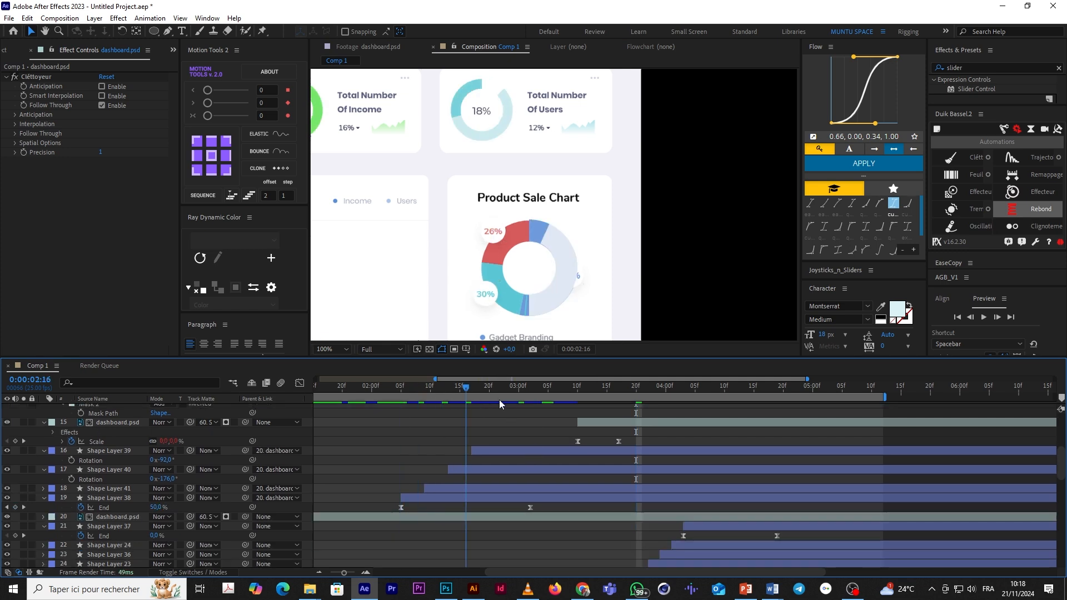
pyautogui.press('space')
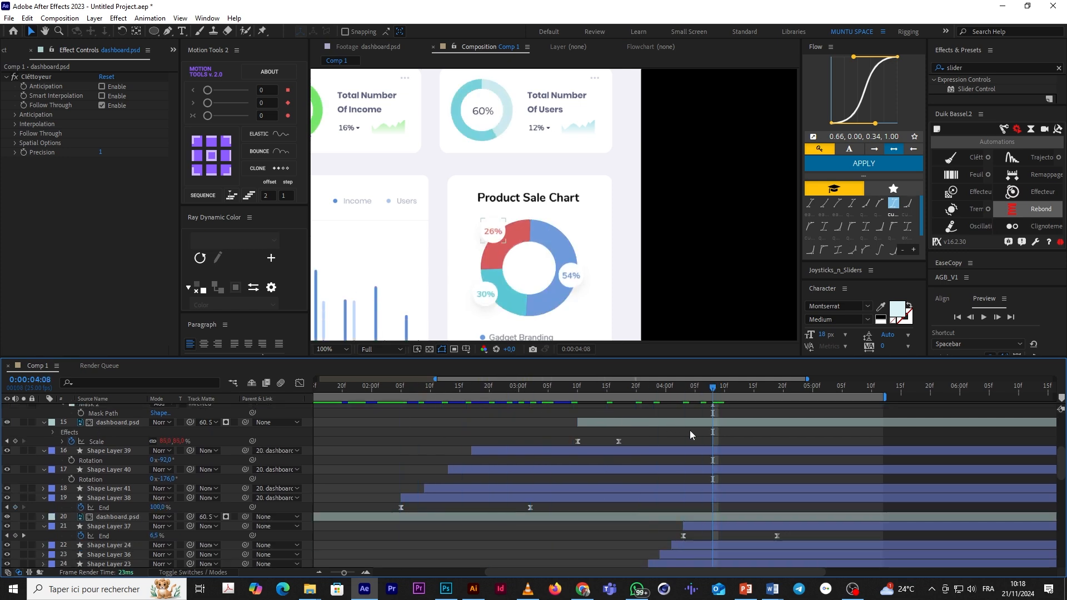
# Step: Draw a white rectangle without stroke over the donut area of the Product Sale Chart card
pyautogui.press('-')
pyautogui.click(498, 517)
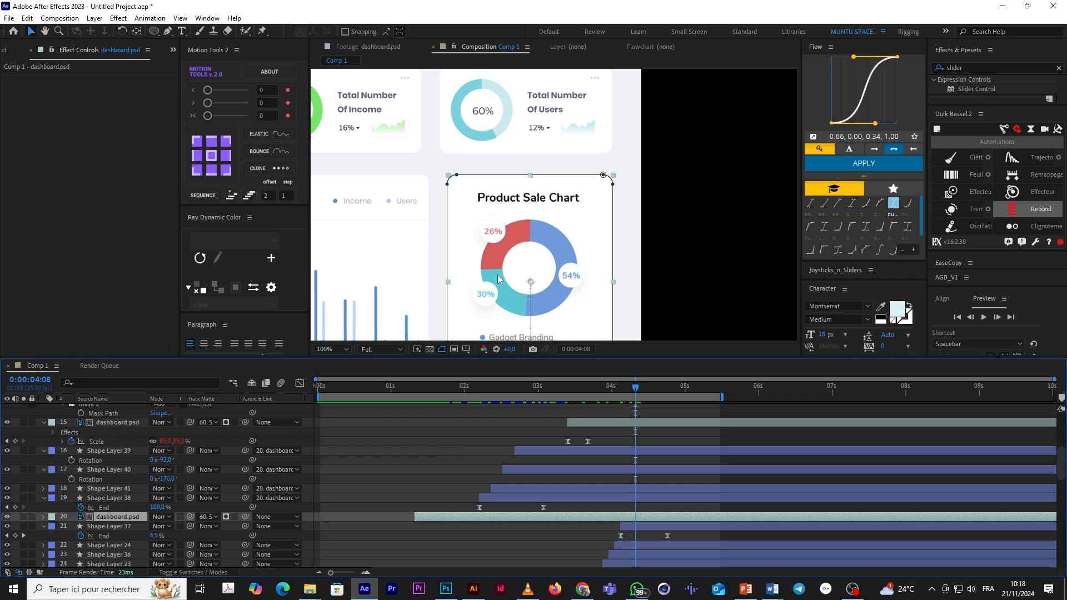
pyautogui.click(432, 472)
pyautogui.moveTo(157, 32); pyautogui.dragTo(183, 37)
pyautogui.click(374, 33)
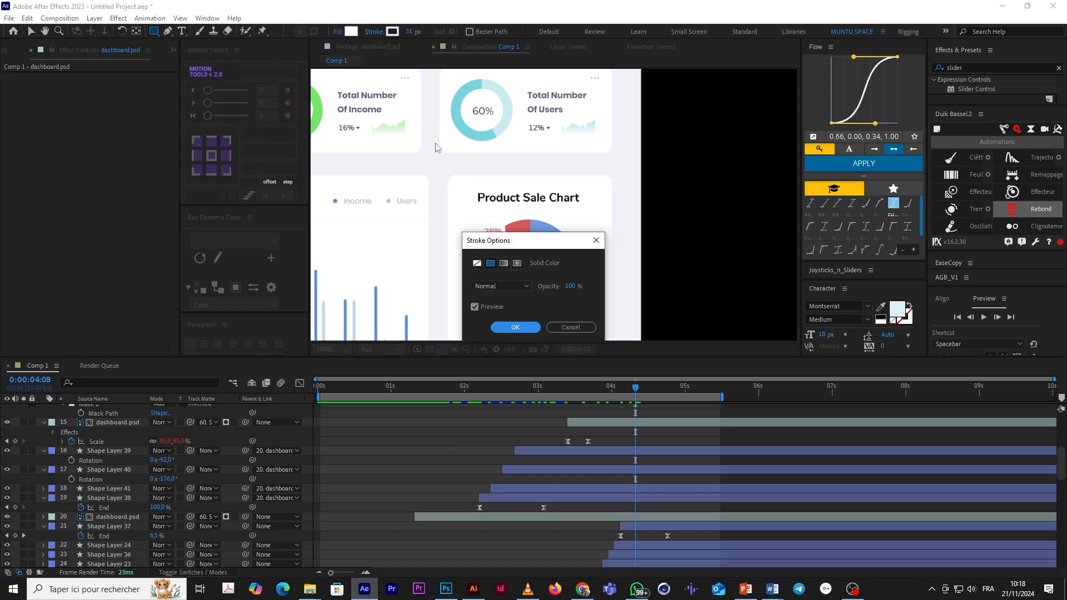
pyautogui.click(477, 264)
pyautogui.click(516, 328)
pyautogui.moveTo(461, 211); pyautogui.dragTo(599, 331)
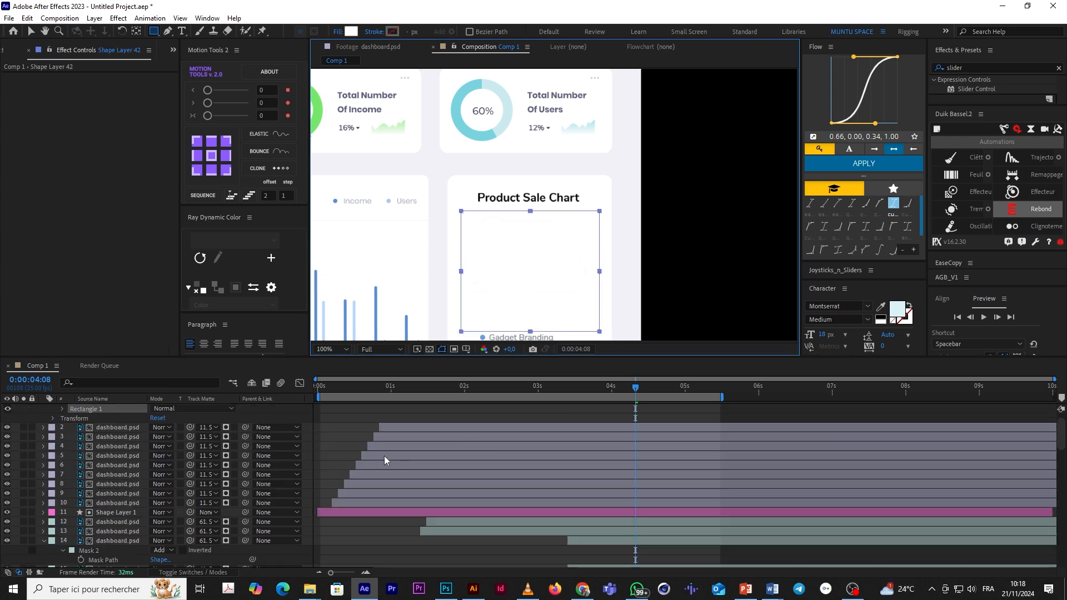
# Step: Move the white rectangle's layer below Shape Layer 38, directly above the Product Sale Chart card layer
pyautogui.click(45, 409)
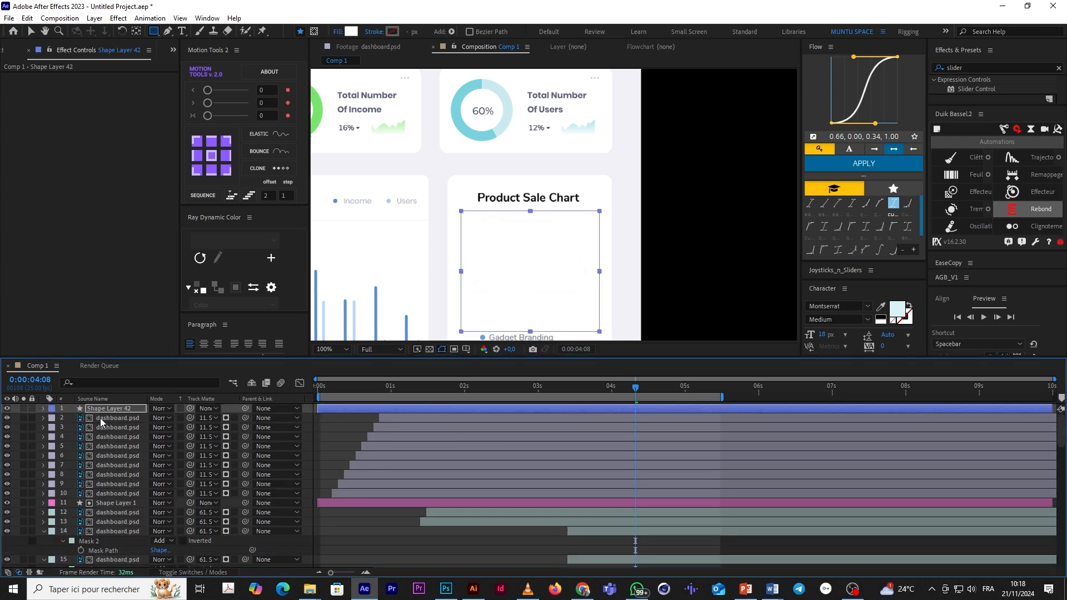
pyautogui.scroll(-5, 127, 543)
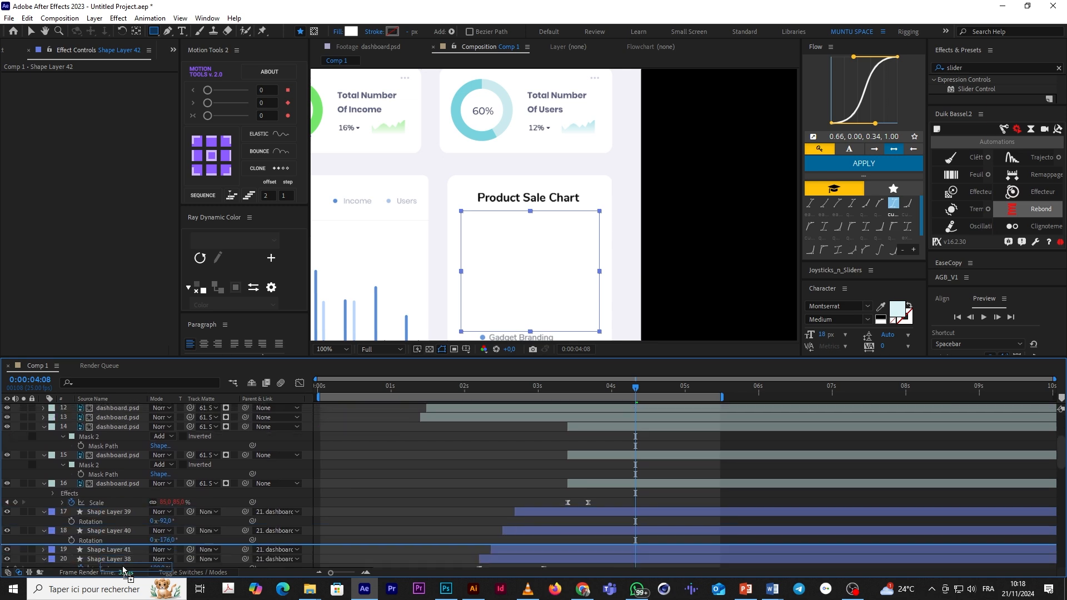
pyautogui.moveTo(127, 543); pyautogui.dragTo(127, 540)
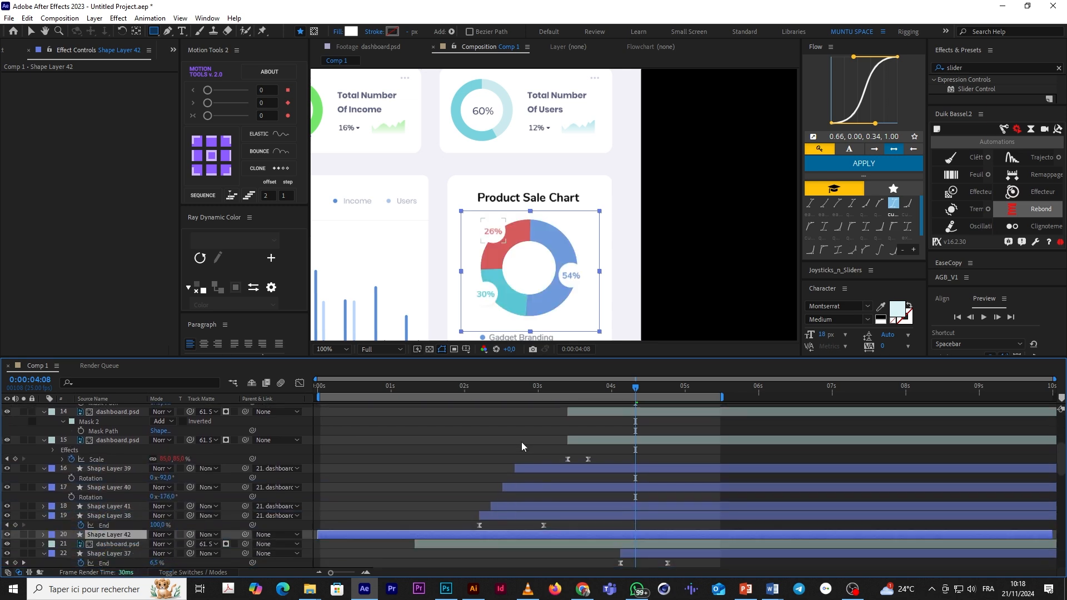
pyautogui.click(32, 31)
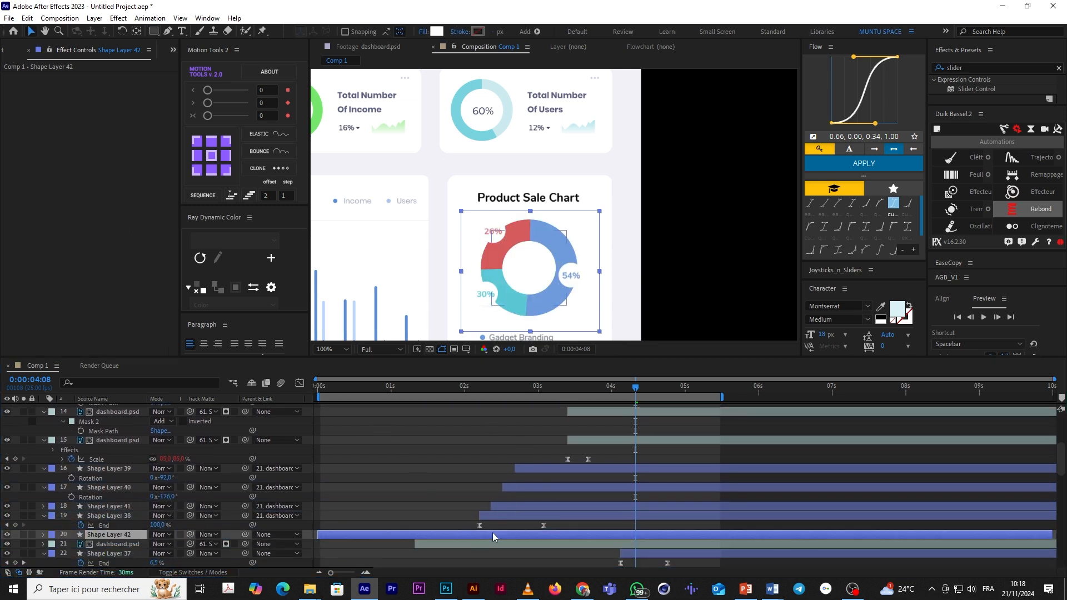
# Step: Split the rectangle layer at 0:00:04:08, delete one part and align the remaining part's start with the card layer's start
pyautogui.hotkey('ctrl', 'shift', 'd')
pyautogui.click(555, 546)
pyautogui.press('Delete')
pyautogui.moveTo(645, 534); pyautogui.dragTo(426, 541)
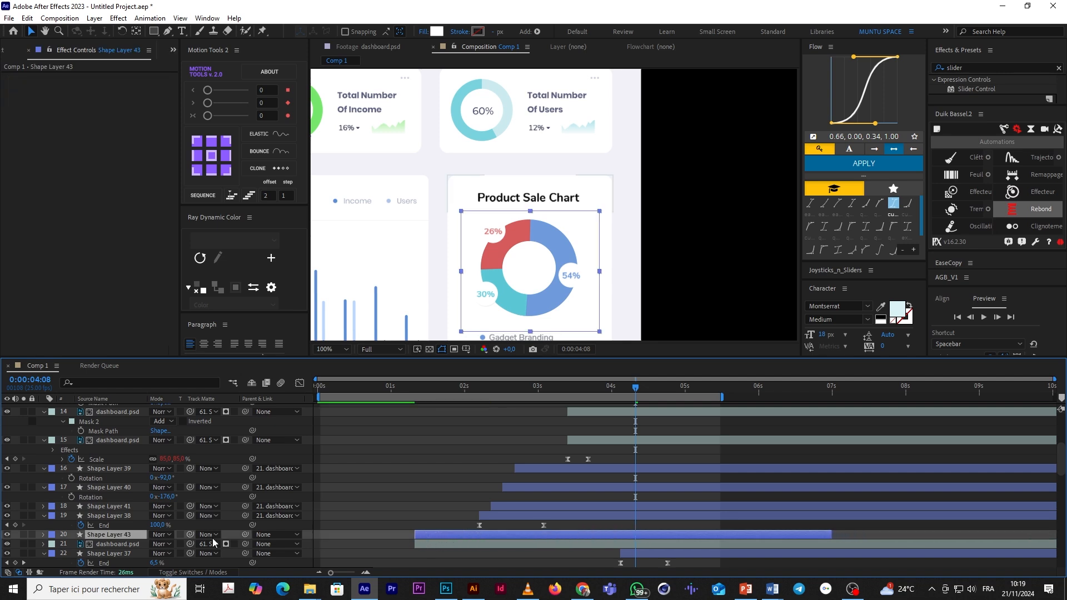
# Step: Parent the white rectangle's layer to the Product Sale Chart card layer and scrub the animation to check it
pyautogui.moveTo(245, 535); pyautogui.dragTo(117, 544)
pyautogui.moveTo(406, 388); pyautogui.dragTo(626, 423)
pyautogui.scroll(1, 602, 449)
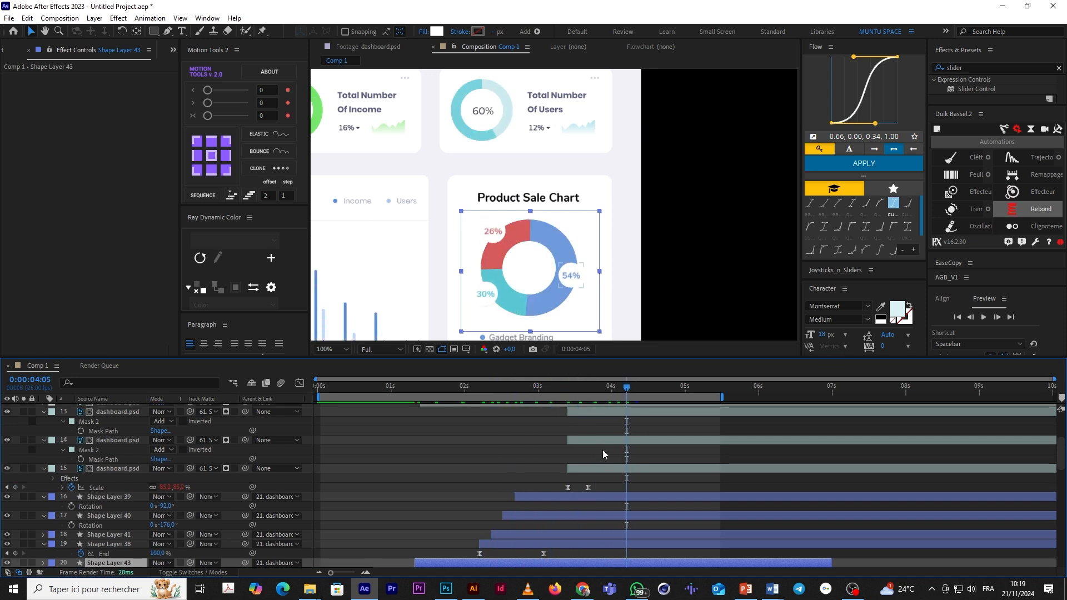
# Step: Collapse all layers and sequence the three badge layers from 26% upward, starting about four frames apart
pyautogui.scroll(5, 600, 466)
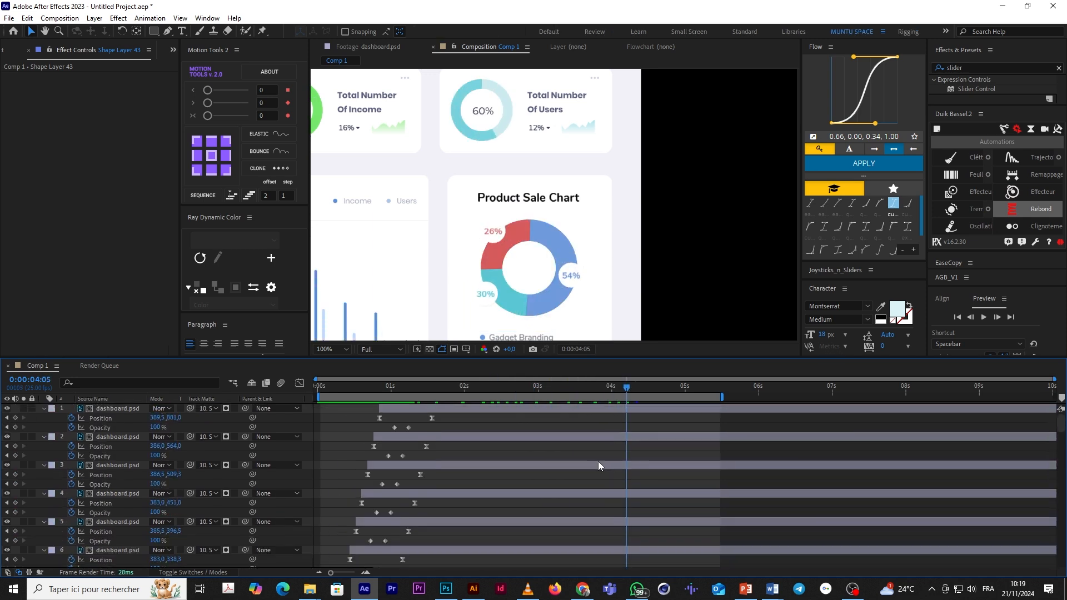
pyautogui.press('u')
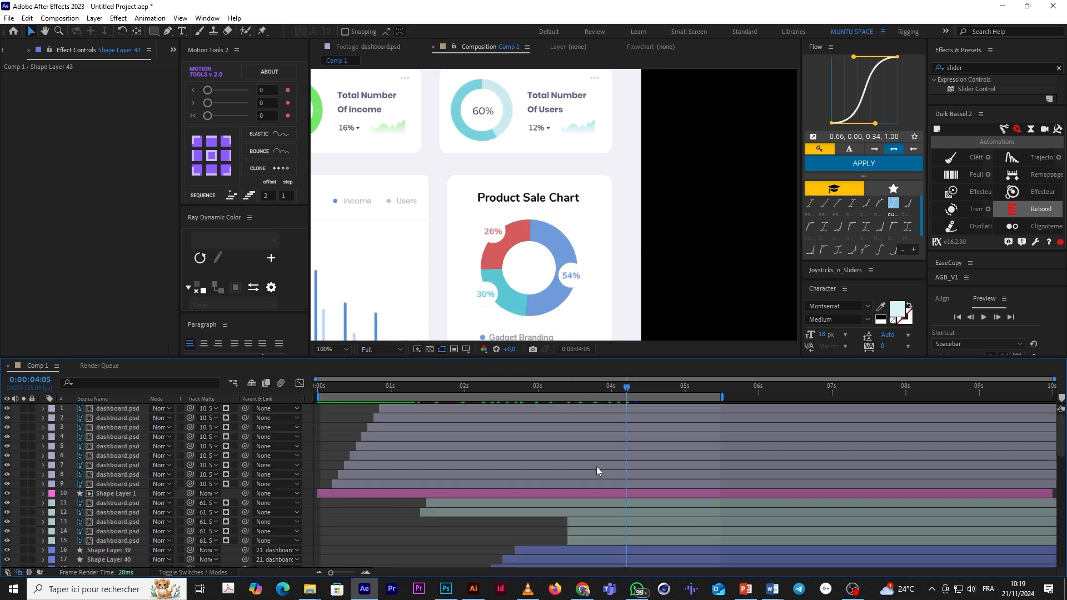
pyautogui.click(581, 522)
pyautogui.keyDown('shift'); pyautogui.click(570, 539); pyautogui.keyUp('shift')
pyautogui.click(216, 194)
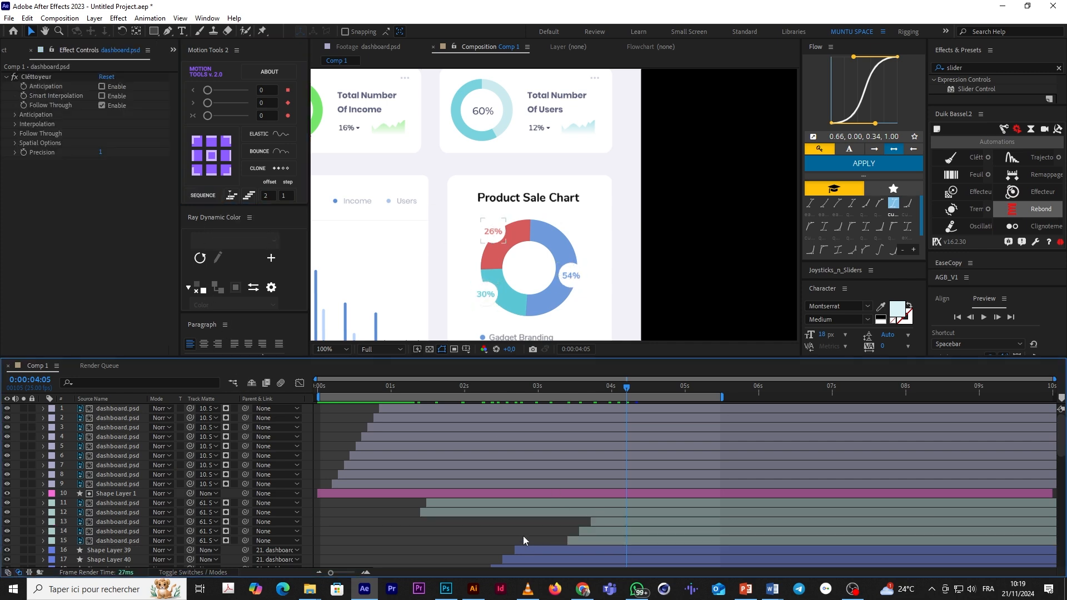
# Step: Select the Product Sale Chart card's two Opacity keyframes, go to the first at 0:00:01:13 and select the white rectangle layer
pyautogui.scroll(-2, 453, 412)
pyautogui.moveTo(405, 388); pyautogui.dragTo(433, 432)
pyautogui.moveTo(533, 286); pyautogui.dragTo(537, 173)
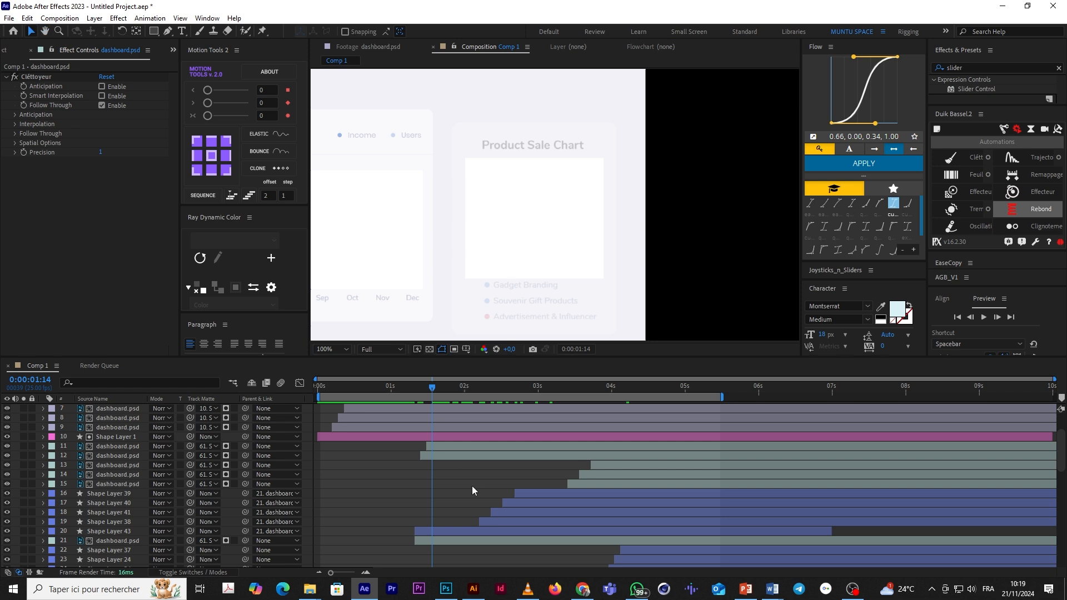
pyautogui.scroll(-3, 472, 486)
pyautogui.click(437, 472)
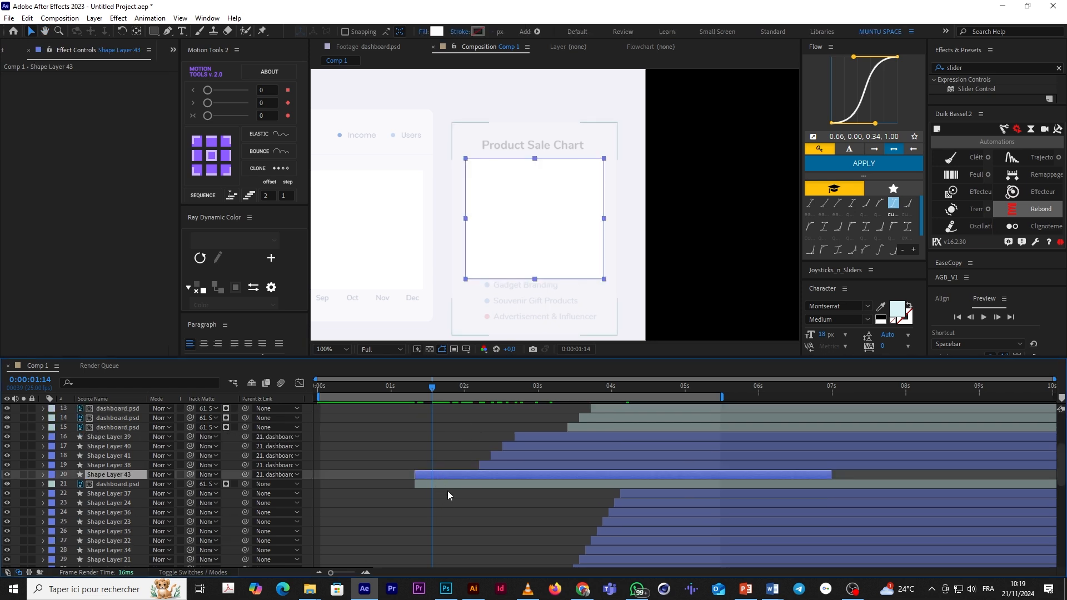
pyautogui.click(437, 484)
pyautogui.press('u')
pyautogui.moveTo(454, 501); pyautogui.dragTo(422, 516)
pyautogui.scroll(3, 432, 494)
pyautogui.click(418, 388)
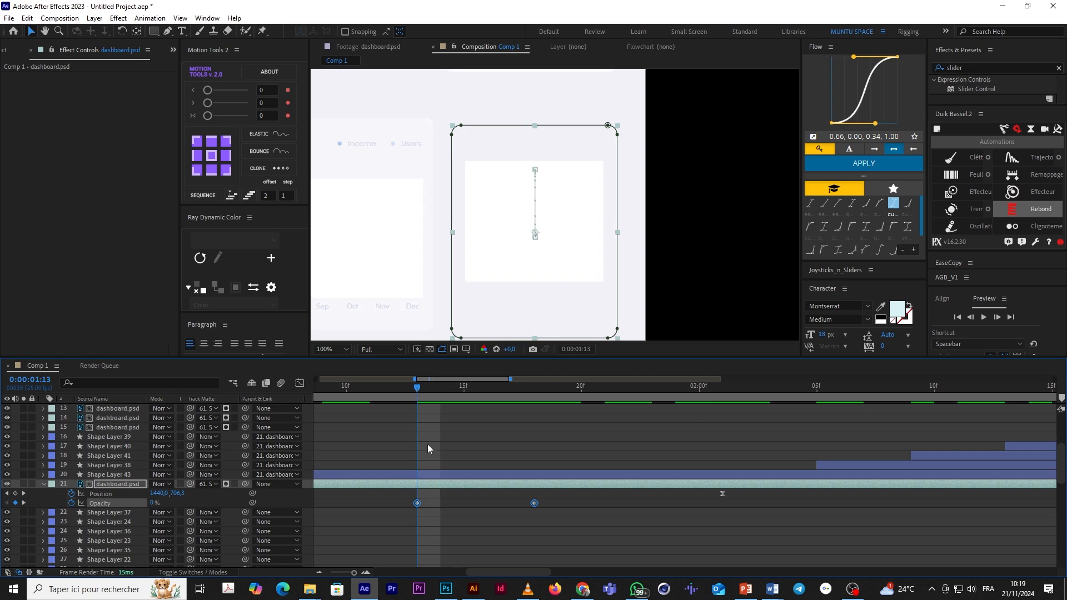
pyautogui.click(435, 474)
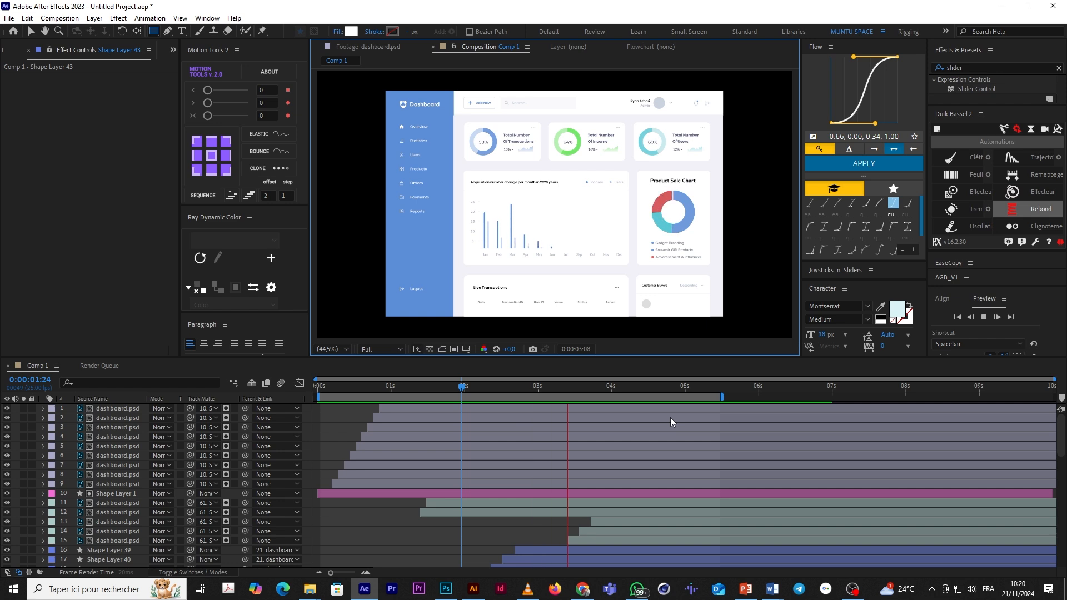
# Step: Delay the Live Transactions and Customer Buyers card layers together to start just before 0:00:04:00 and preview the timing
pyautogui.press('space')
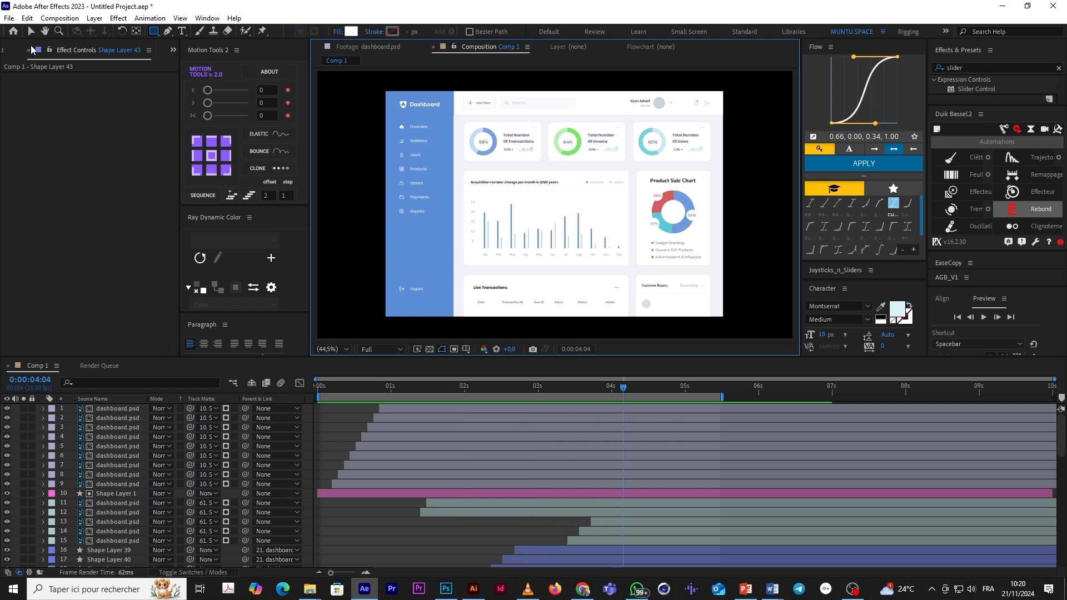
pyautogui.click(31, 31)
pyautogui.click(542, 297)
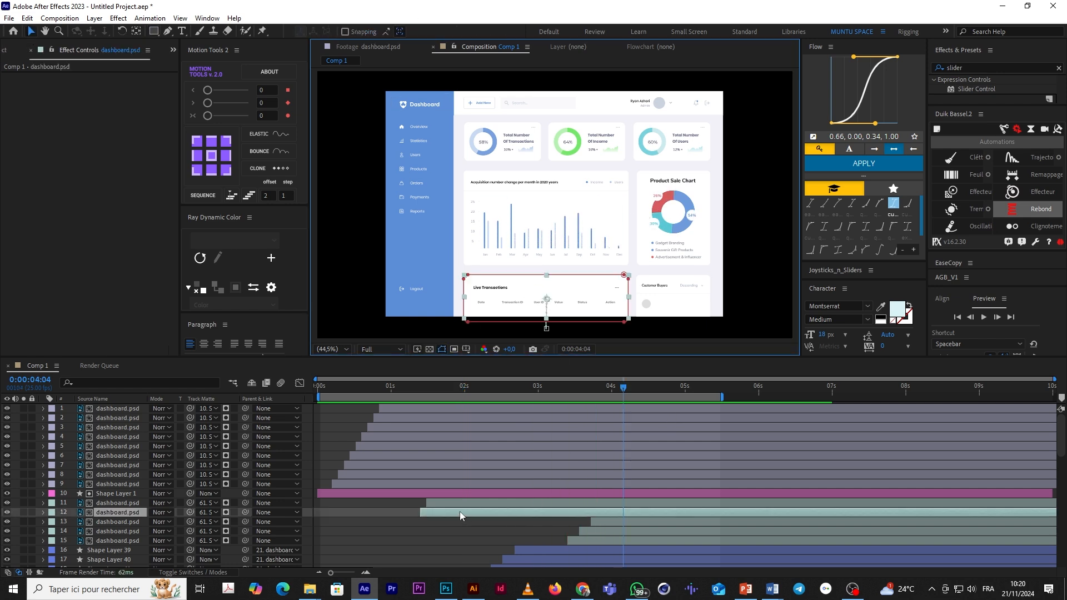
pyautogui.keyDown('shift'); pyautogui.click(453, 505); pyautogui.keyUp('shift')
pyautogui.moveTo(454, 505); pyautogui.dragTo(632, 512)
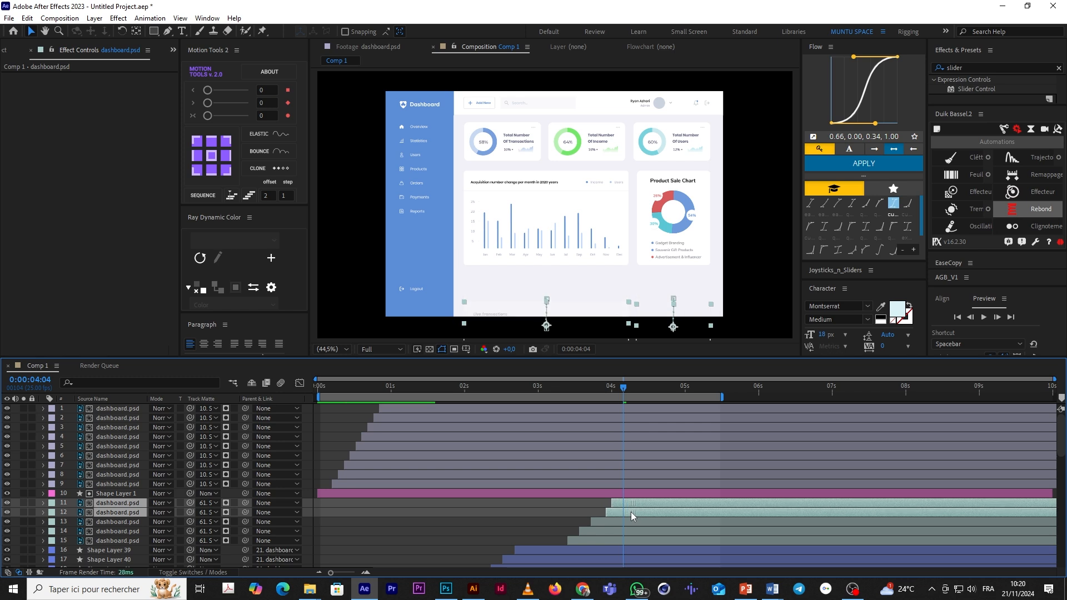
pyautogui.click(371, 390)
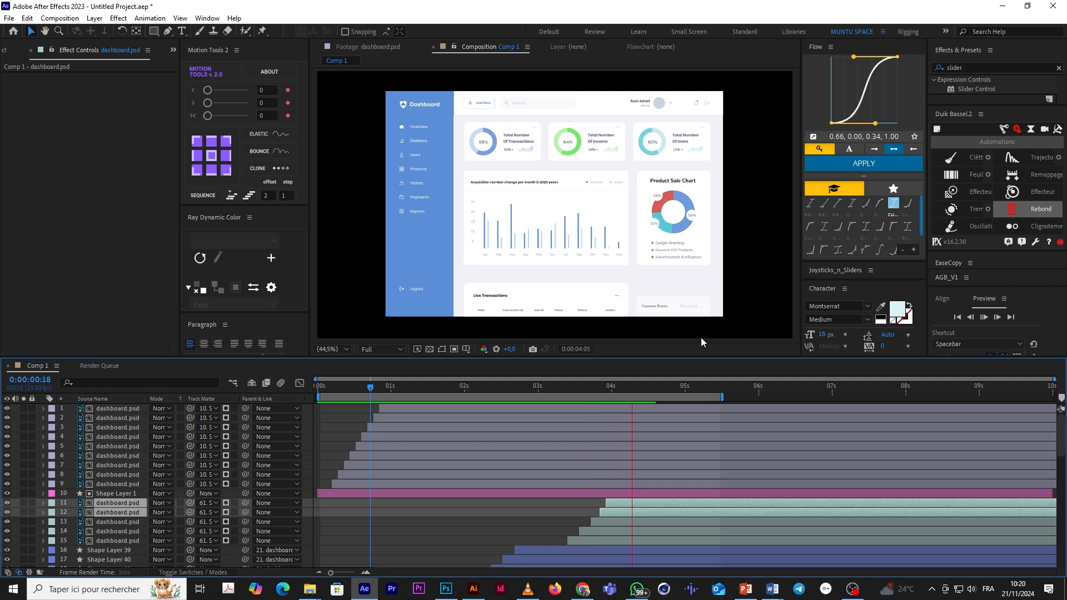
pyautogui.press('space')
# Step: Move the Live Transactions card's start to about 0:00:02:20 and the Customer Buyers card's to about 0:00:03:00, and preview them
pyautogui.moveTo(623, 505); pyautogui.dragTo(546, 503)
pyautogui.click(510, 511)
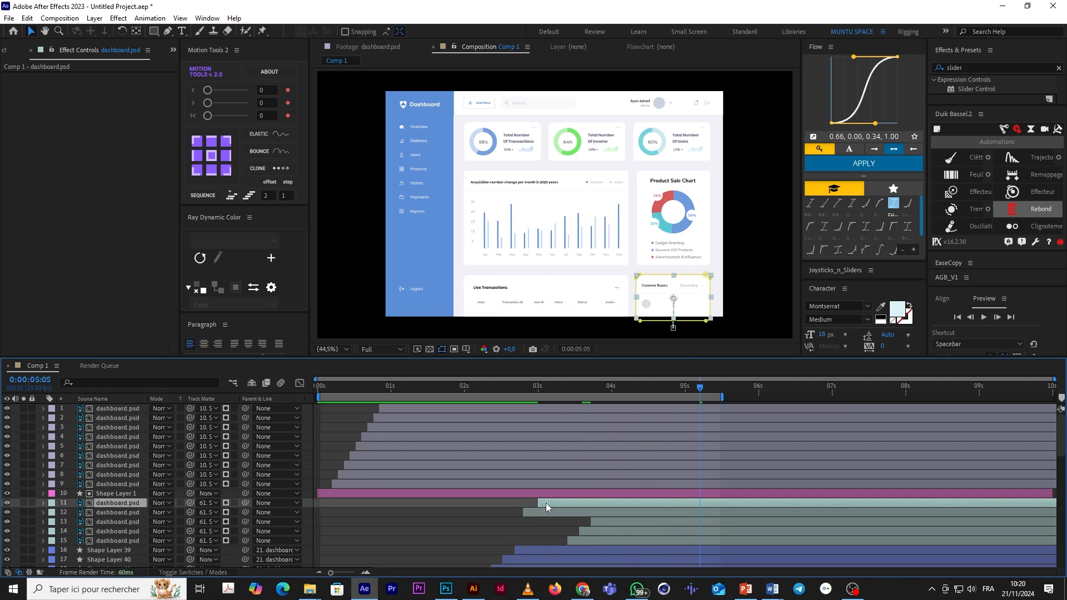
pyautogui.click(470, 384)
pyautogui.press('space')
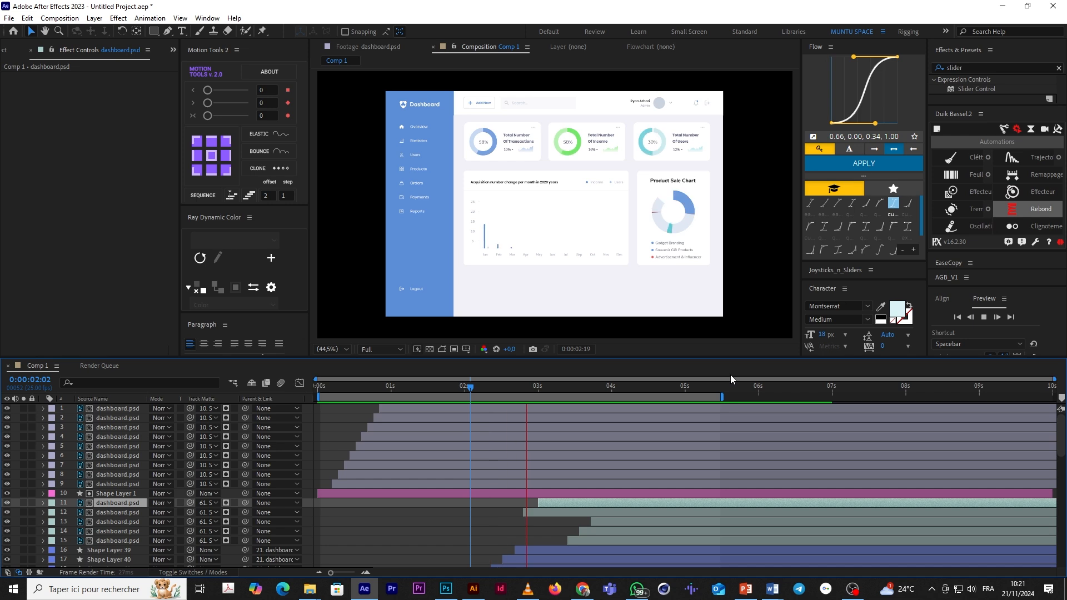
pyautogui.click(515, 386)
# Step: Pre-compose all layers of Comp 1, moving all attributes into the new composition and adjusting its duration to the layers' time span
pyautogui.click(515, 408)
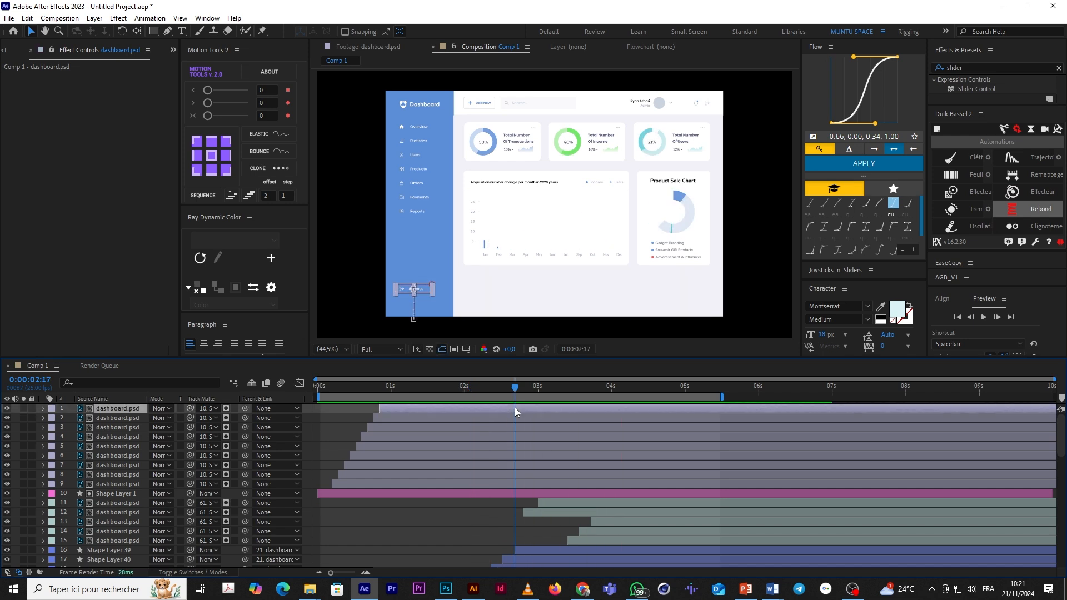
pyautogui.scroll(-10, 517, 474)
pyautogui.scroll(-2, 505, 540)
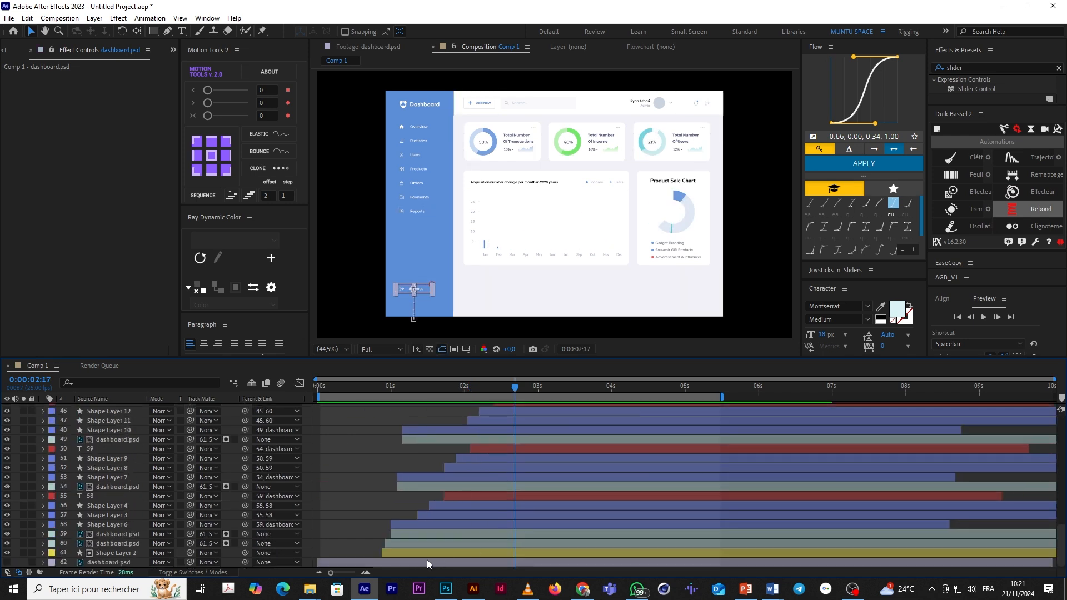
pyautogui.hotkey('ctrl', 'a')
pyautogui.rightClick(438, 559)
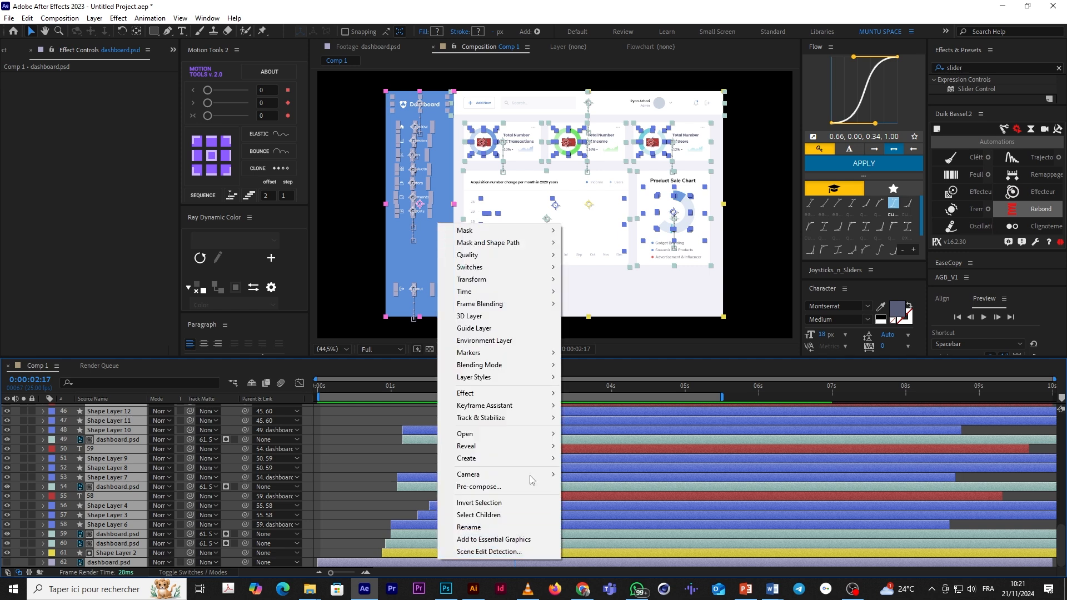
pyautogui.click(527, 483)
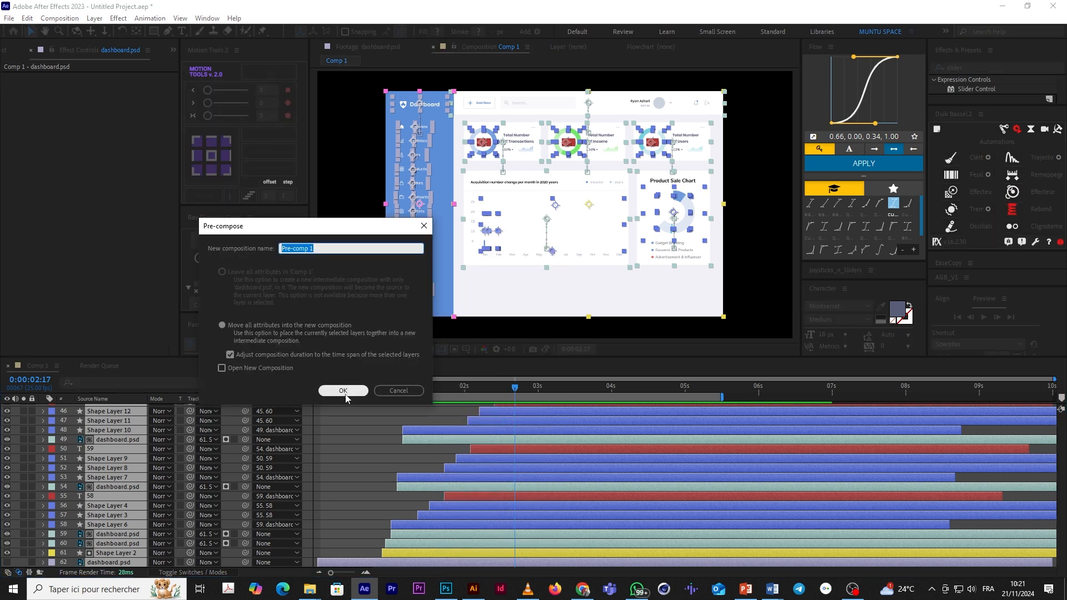
pyautogui.click(348, 390)
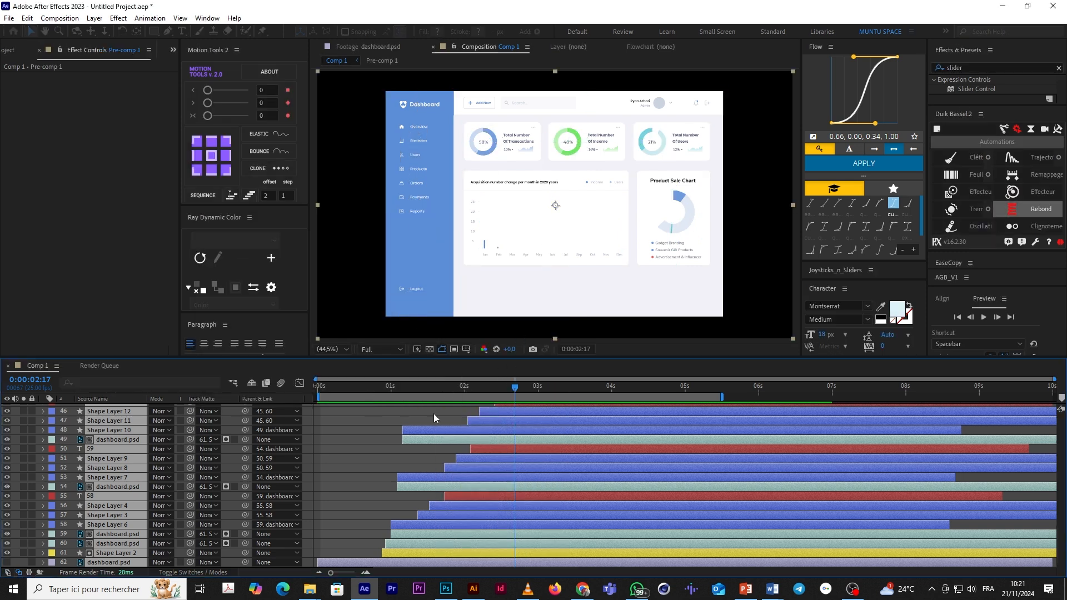
pyautogui.rightClick(179, 472)
pyautogui.moveTo(245, 339)
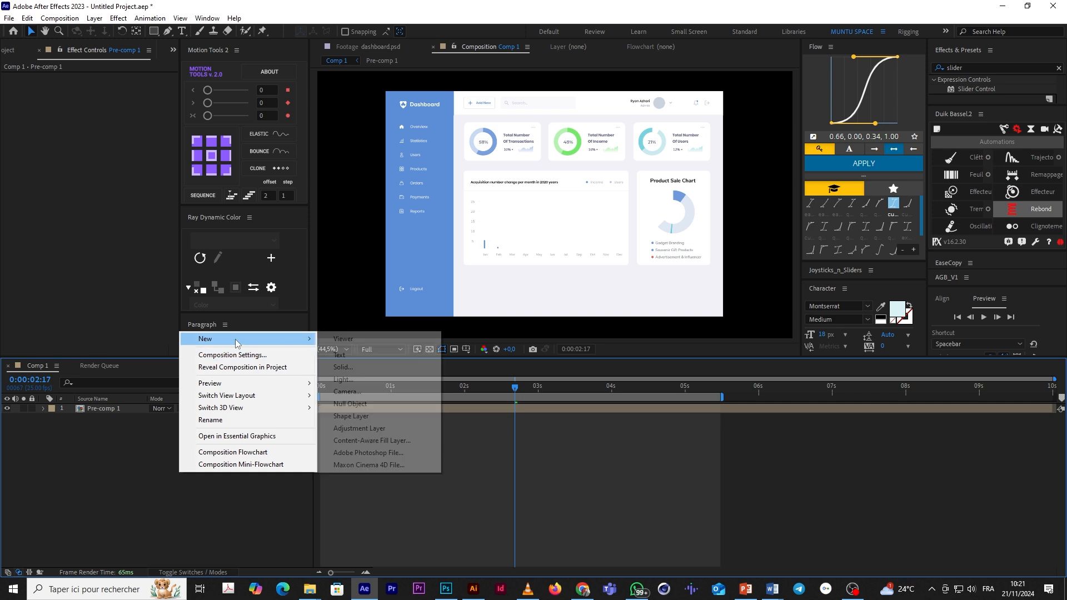
pyautogui.click(339, 362)
pyautogui.click(434, 456)
pyautogui.click(589, 355)
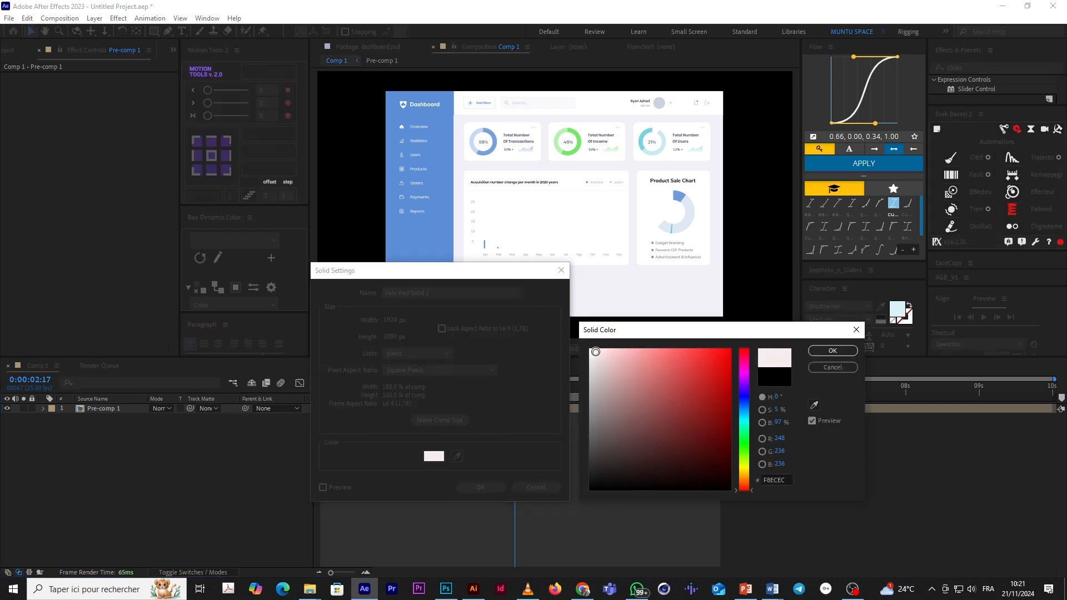
pyautogui.click(833, 351)
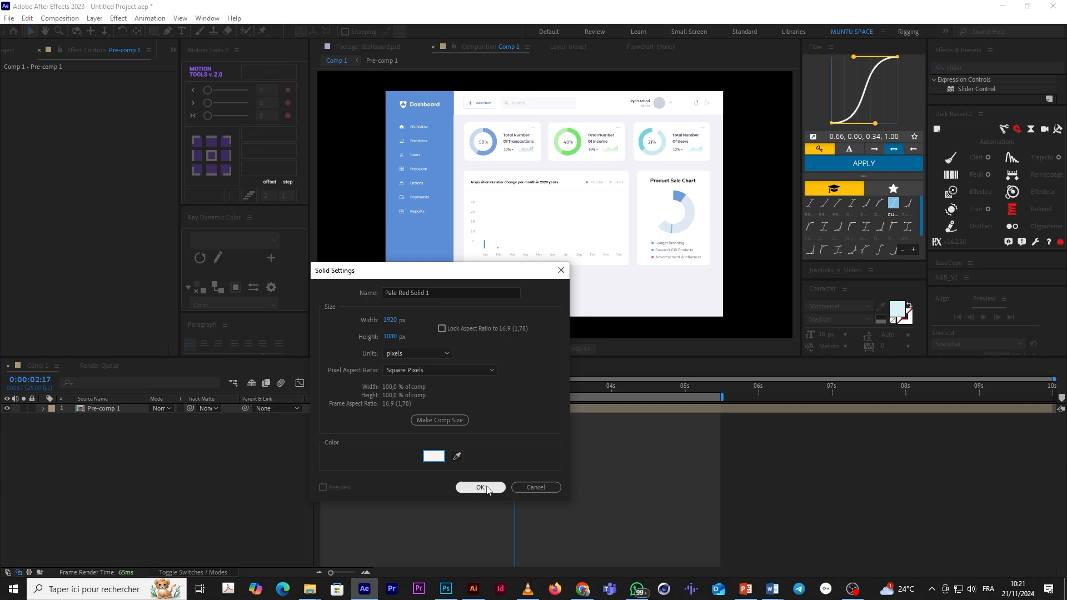
pyautogui.click(481, 487)
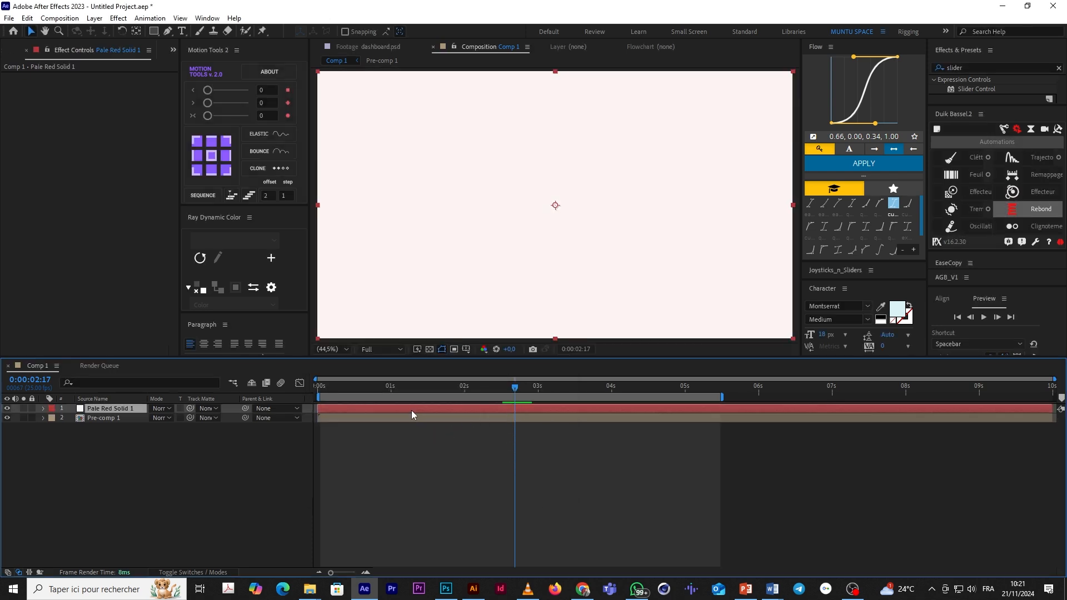
pyautogui.press('Delete')
# Step: Import the project Background gradient.aep and place its Comp 1 beneath Pre-comp 1 in the main composition
pyautogui.click(9, 18)
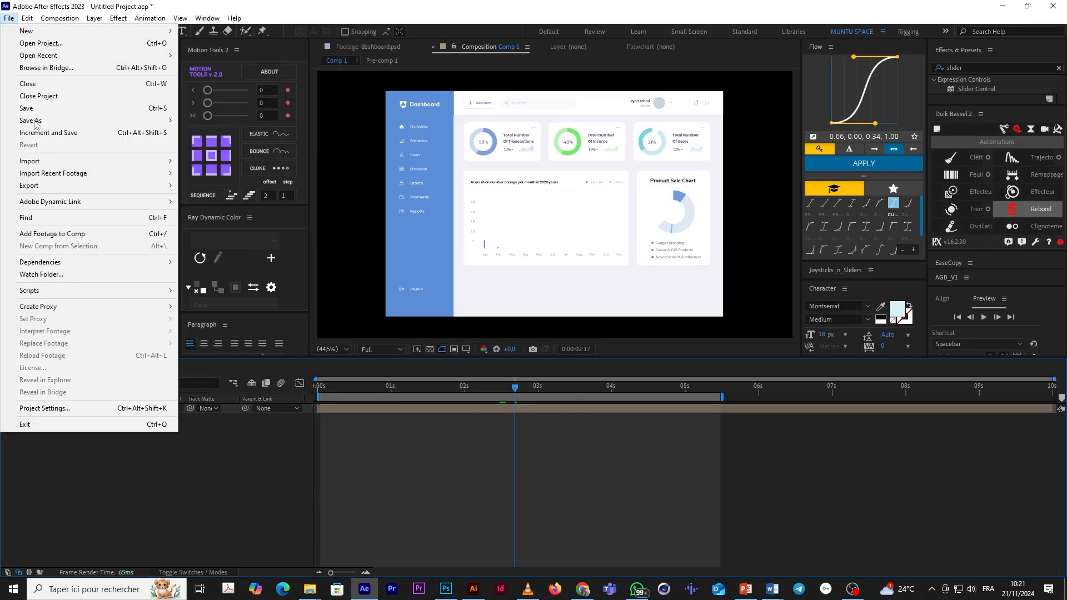
pyautogui.moveTo(104, 166)
pyautogui.click(217, 163)
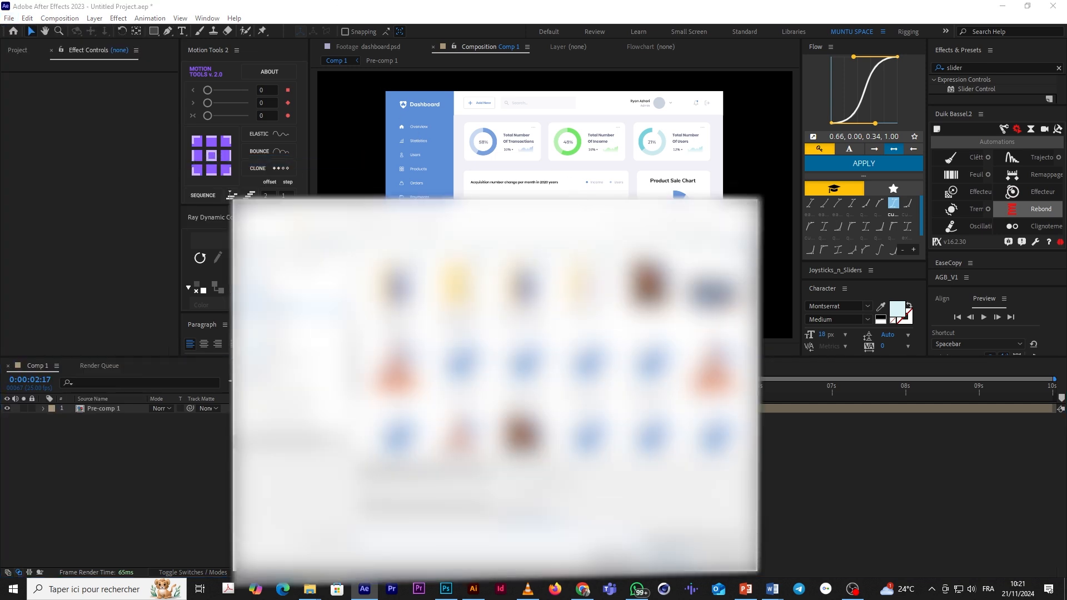
pyautogui.click(295, 423)
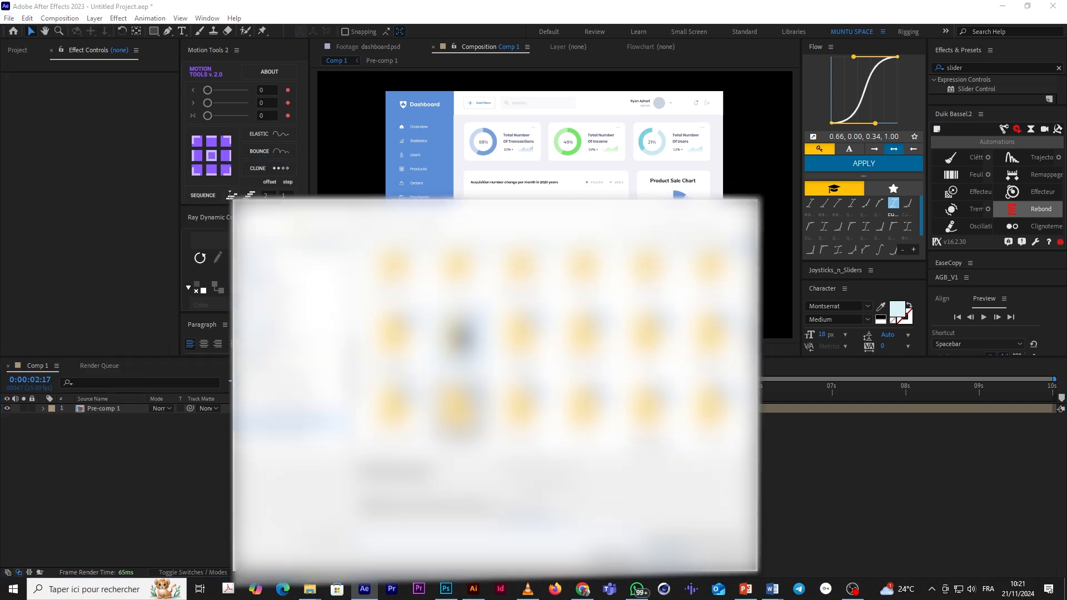
pyautogui.scroll(-5, 469, 334)
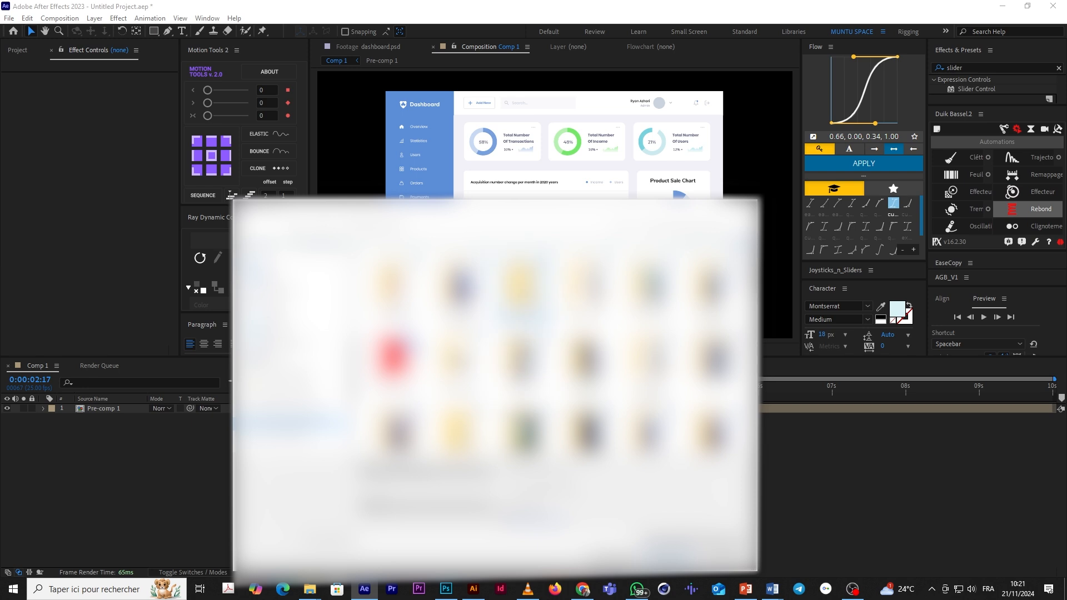
pyautogui.doubleClick(462, 300)
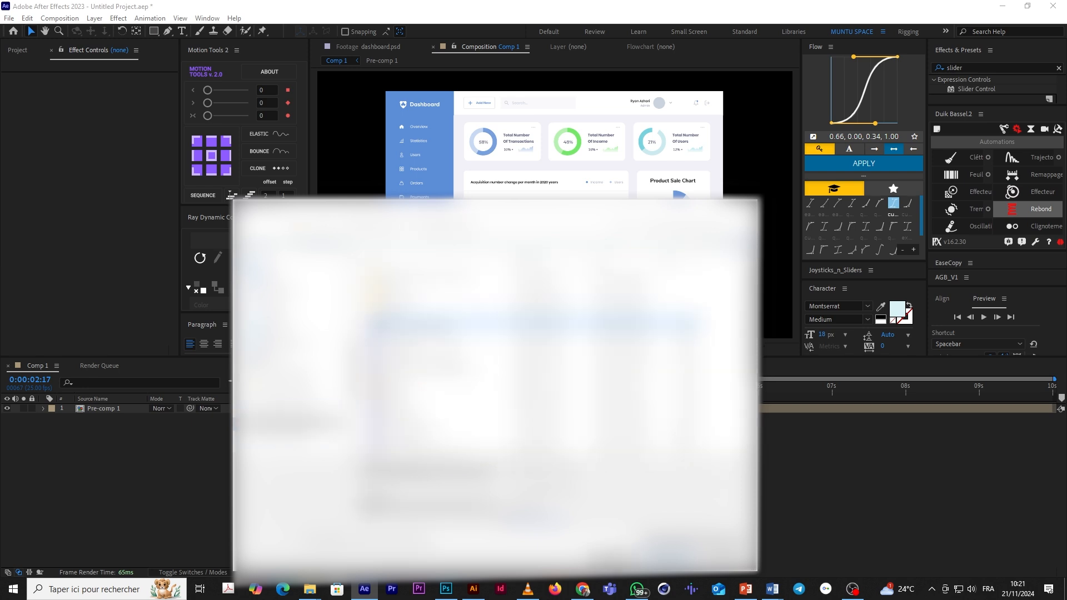
pyautogui.doubleClick(473, 325)
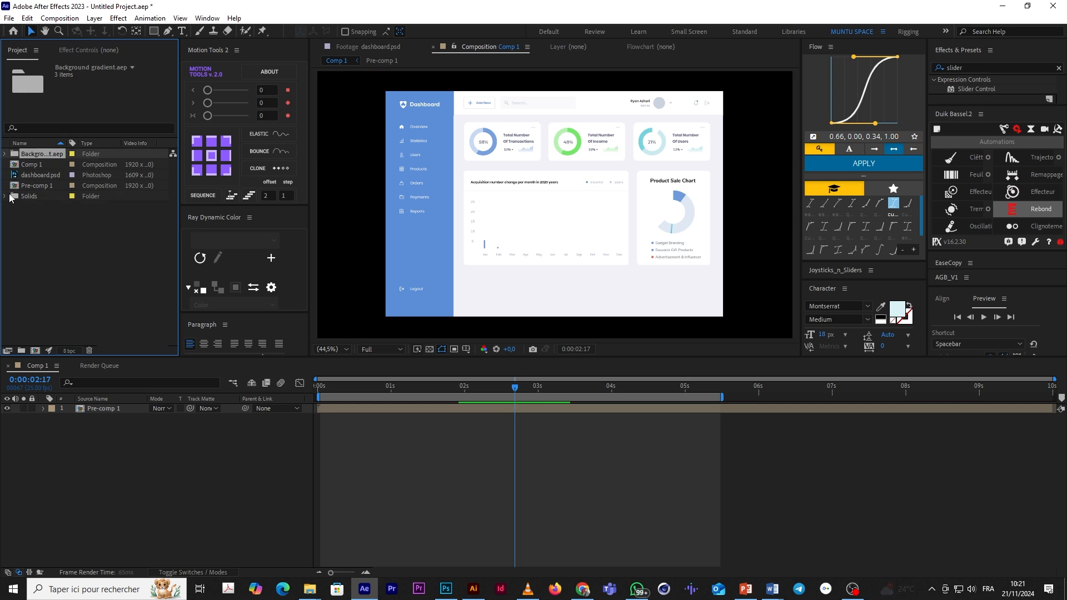
pyautogui.click(6, 154)
pyautogui.moveTo(51, 165); pyautogui.dragTo(103, 420)
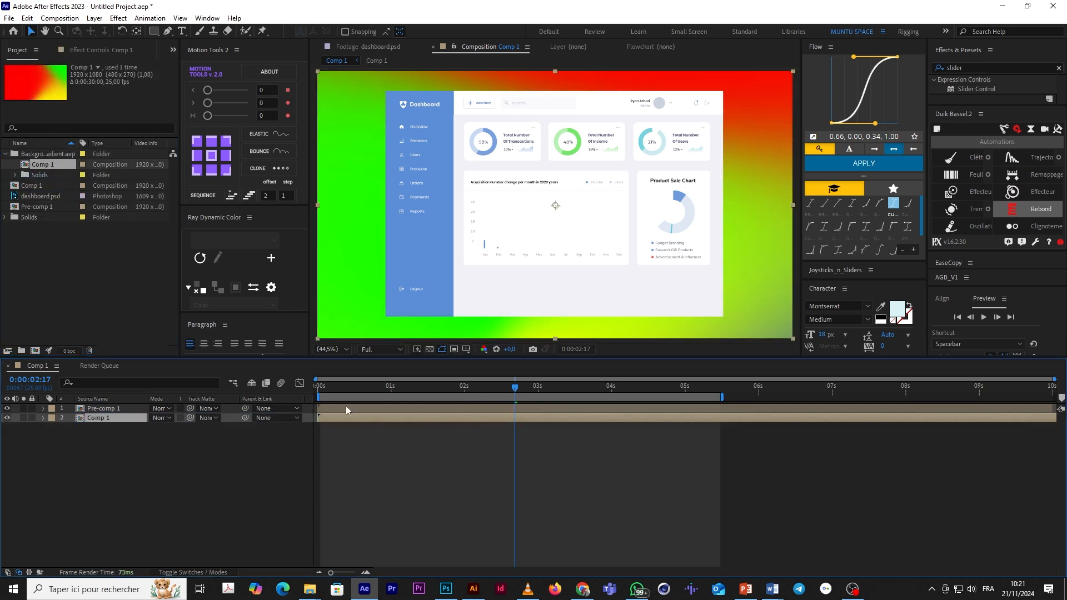
# Step: Open the nested gradient composition and set the 4-Color Gradient's Point 1 color to dark navy 061D36
pyautogui.click(88, 52)
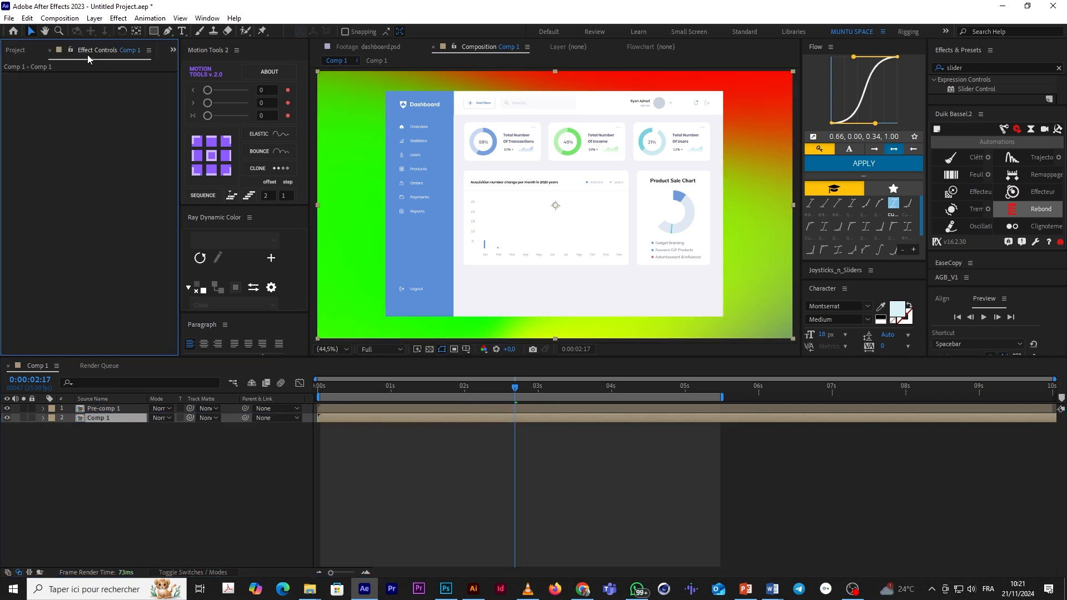
pyautogui.doubleClick(366, 422)
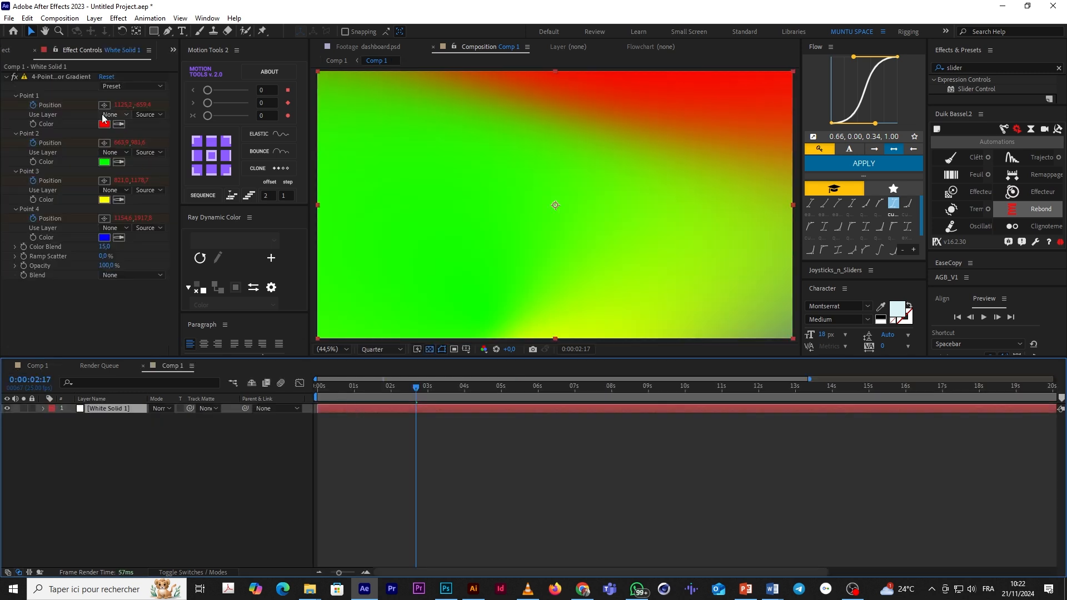
pyautogui.click(105, 124)
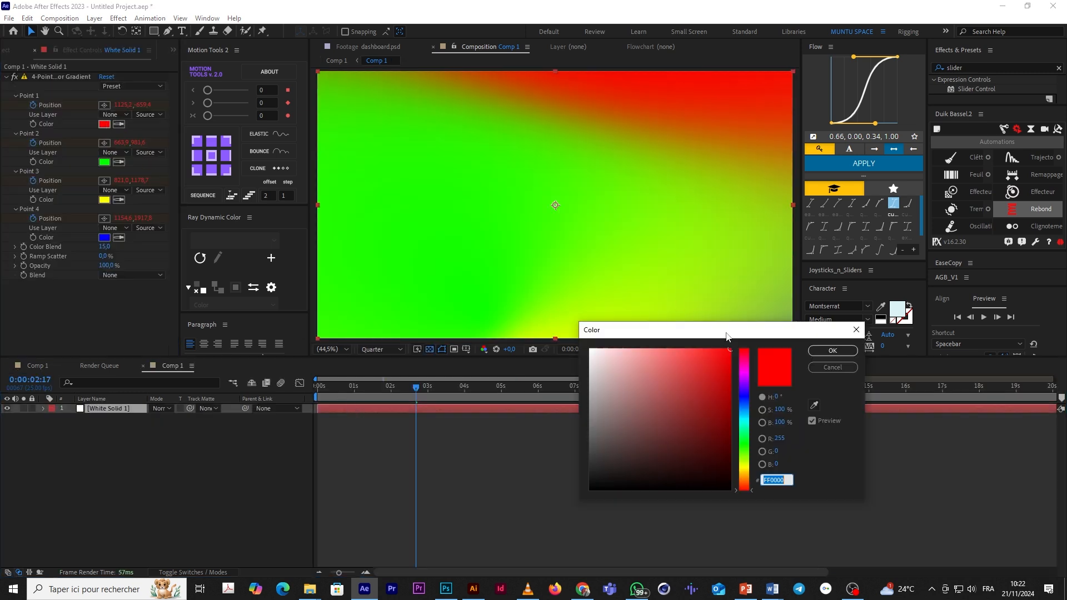
pyautogui.click(746, 406)
pyautogui.moveTo(713, 439); pyautogui.dragTo(714, 460)
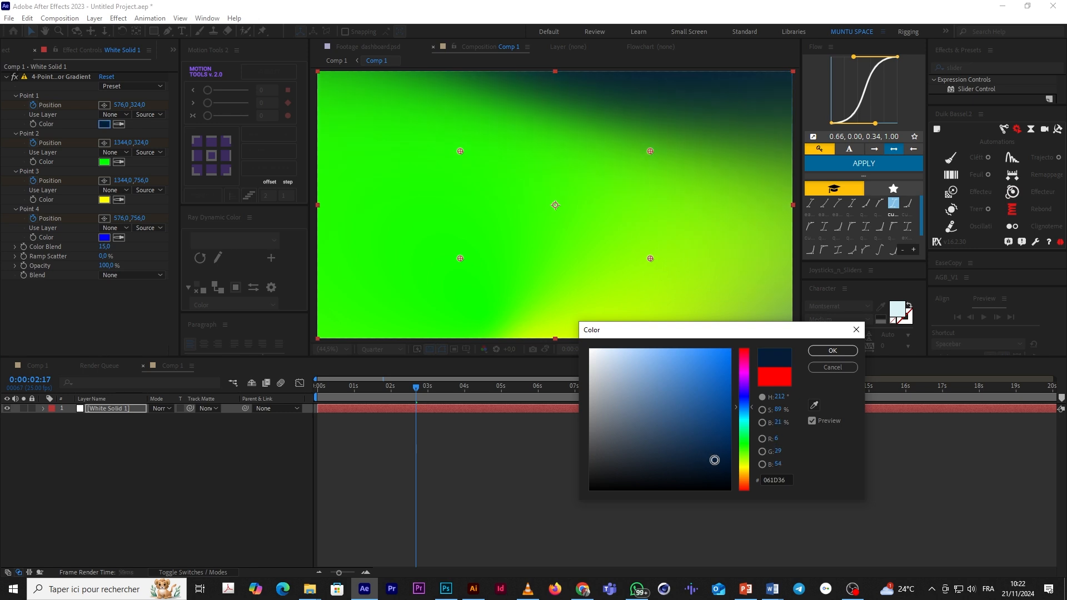
pyautogui.click(832, 351)
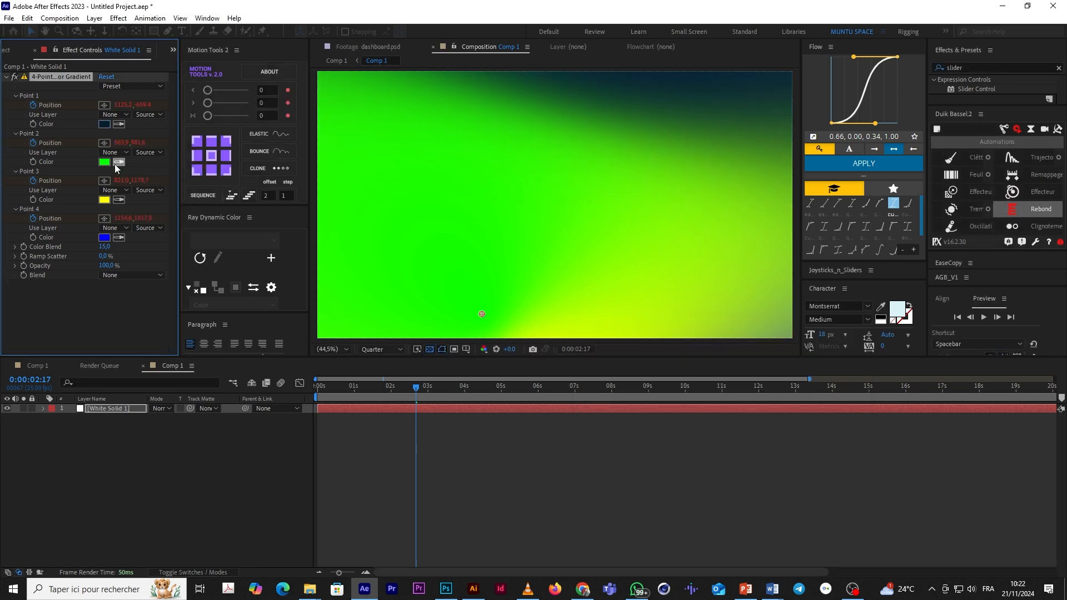
# Step: Change the gradient's Point 2 color from green to a medium blue
pyautogui.click(104, 162)
pyautogui.moveTo(711, 457)
pyautogui.mouseDown()
pyautogui.moveTo(700, 415)
pyautogui.moveTo(715, 421)
pyautogui.mouseUp()
pyautogui.click(832, 351)
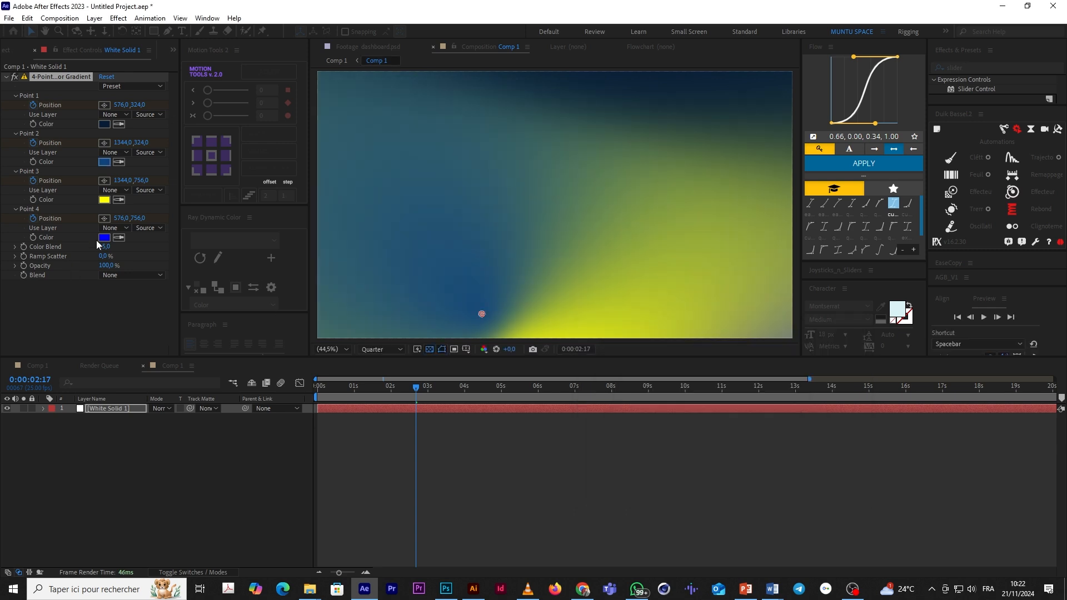
# Step: Change the gradient's Point 3 color from yellow to a dark navy blue
pyautogui.click(105, 200)
pyautogui.moveTo(745, 447); pyautogui.dragTo(745, 396)
pyautogui.moveTo(709, 446)
pyautogui.mouseDown()
pyautogui.moveTo(671, 445)
pyautogui.moveTo(723, 445)
pyautogui.mouseUp()
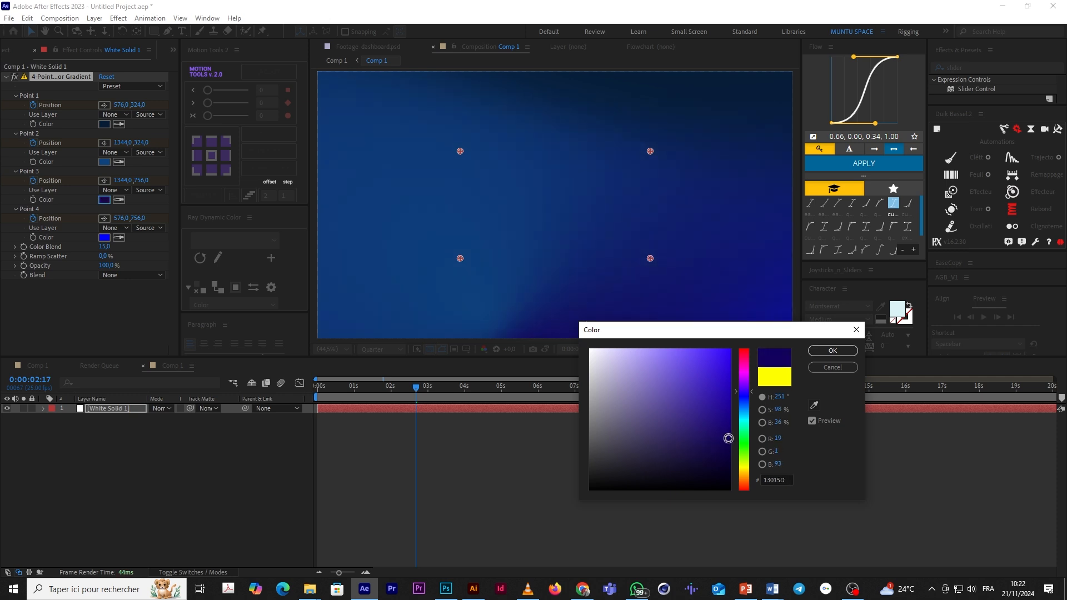
pyautogui.moveTo(752, 398); pyautogui.dragTo(752, 404)
pyautogui.click(818, 365)
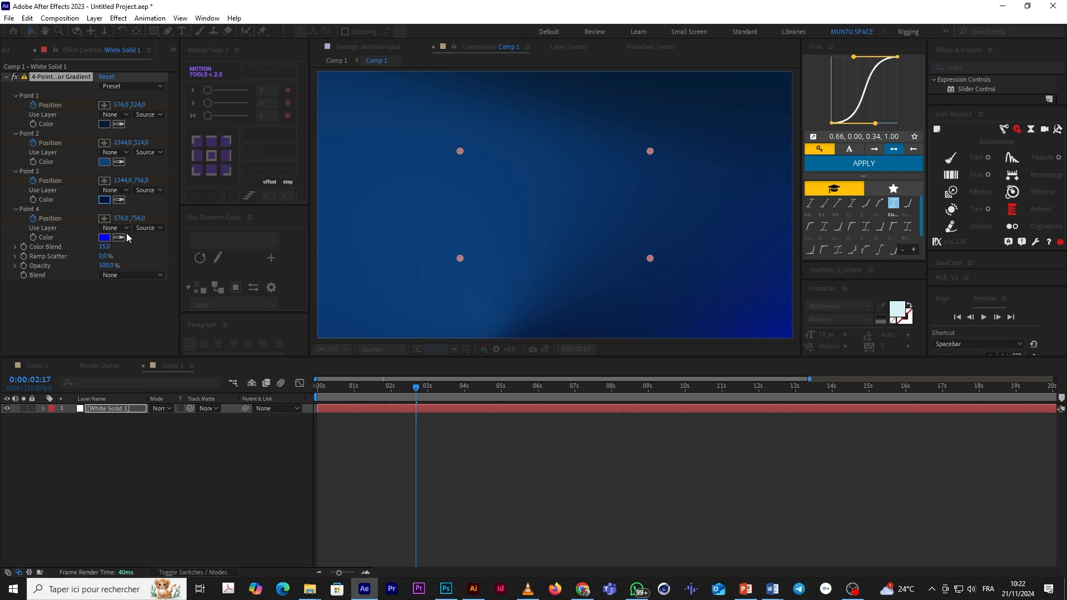
# Step: Set the gradient's Point 4 color to teal 1A819B, checking the blend at 0:00:08:15
pyautogui.click(104, 237)
pyautogui.moveTo(749, 400); pyautogui.dragTo(750, 414)
pyautogui.click(692, 408)
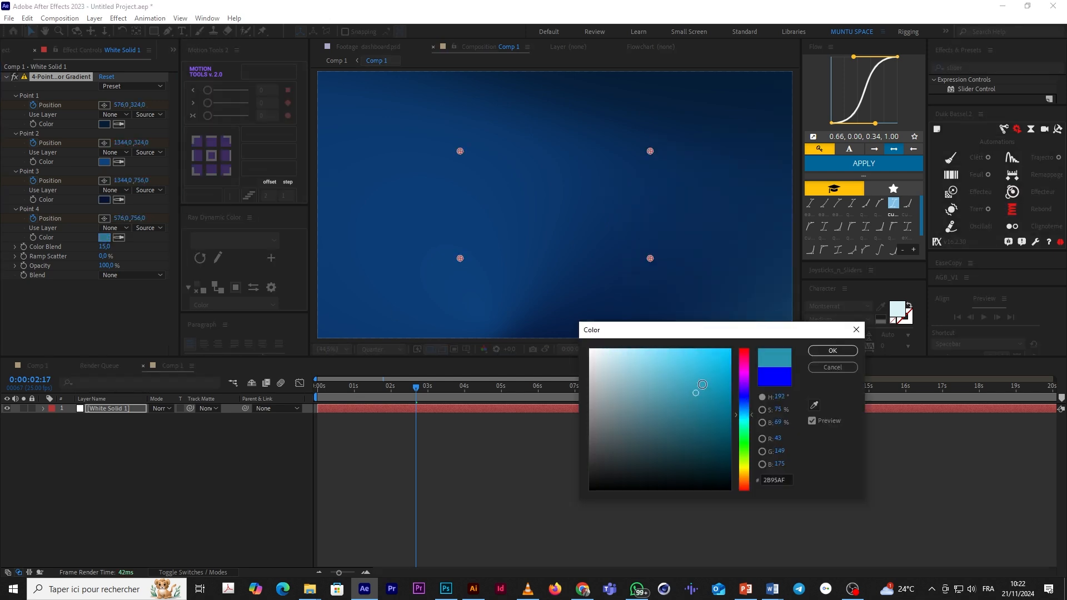
pyautogui.click(832, 351)
pyautogui.moveTo(395, 387)
pyautogui.mouseDown()
pyautogui.moveTo(652, 401)
pyautogui.moveTo(634, 400)
pyautogui.mouseUp()
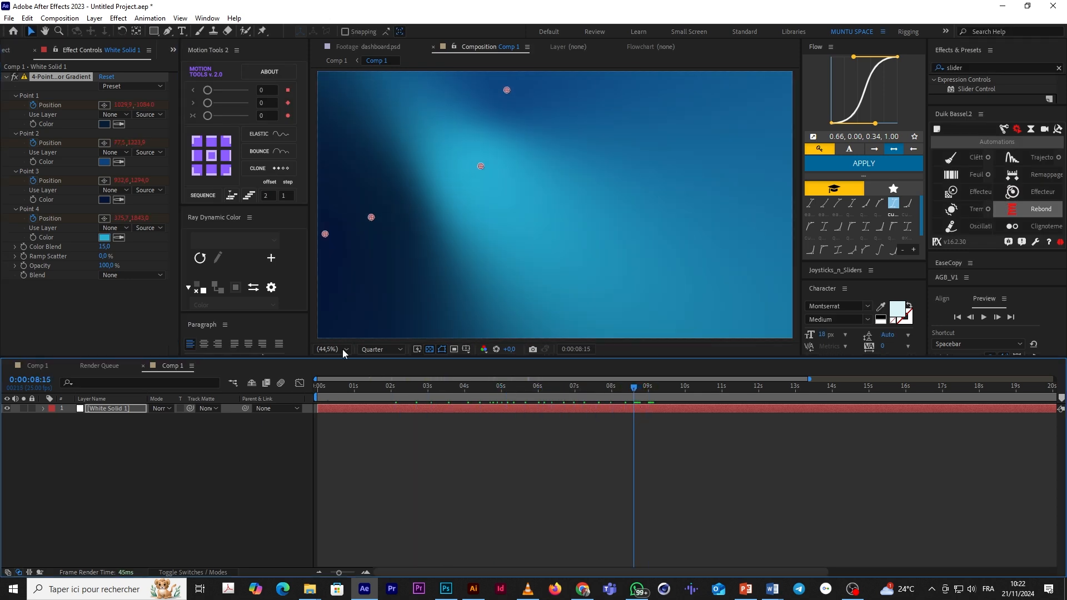
pyautogui.click(109, 239)
pyautogui.moveTo(710, 404); pyautogui.dragTo(705, 403)
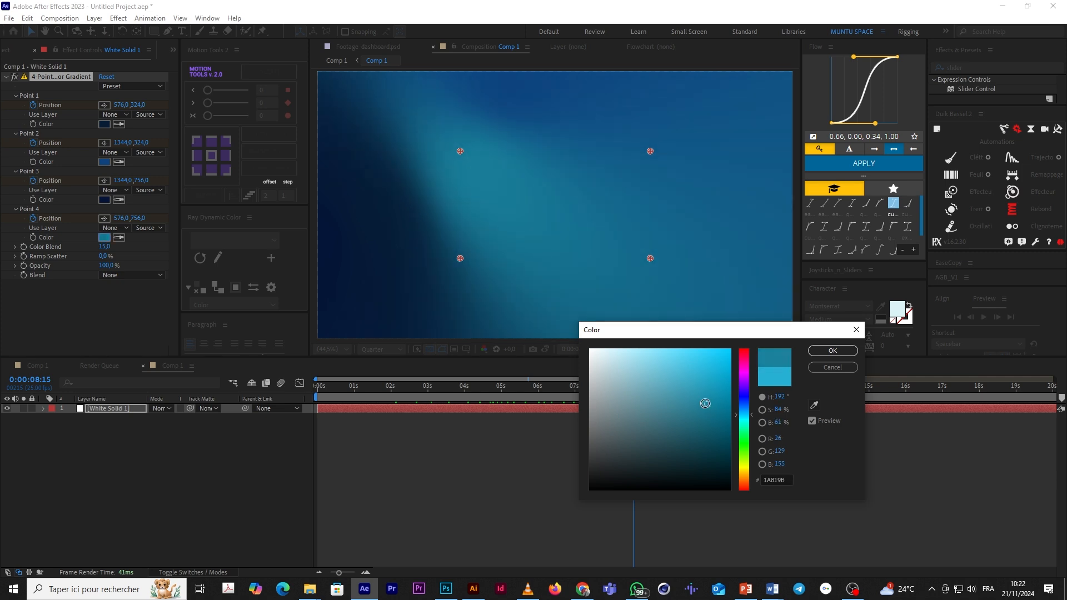
pyautogui.click(832, 352)
# Step: Return to the main Comp 1 and preview the dashboard over the blue gradient from the start
pyautogui.click(46, 366)
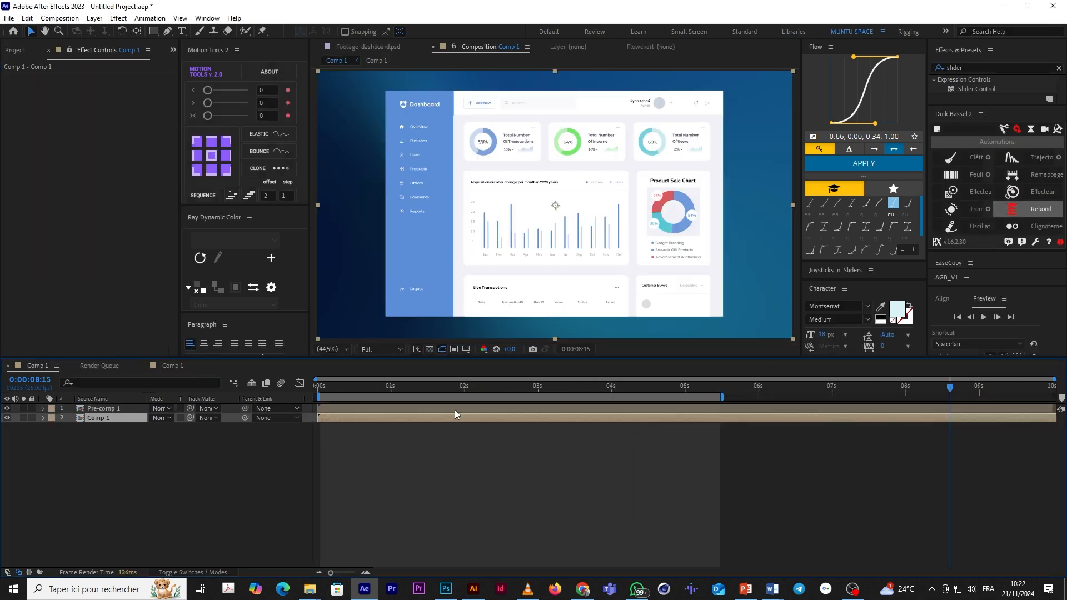
pyautogui.press('space')
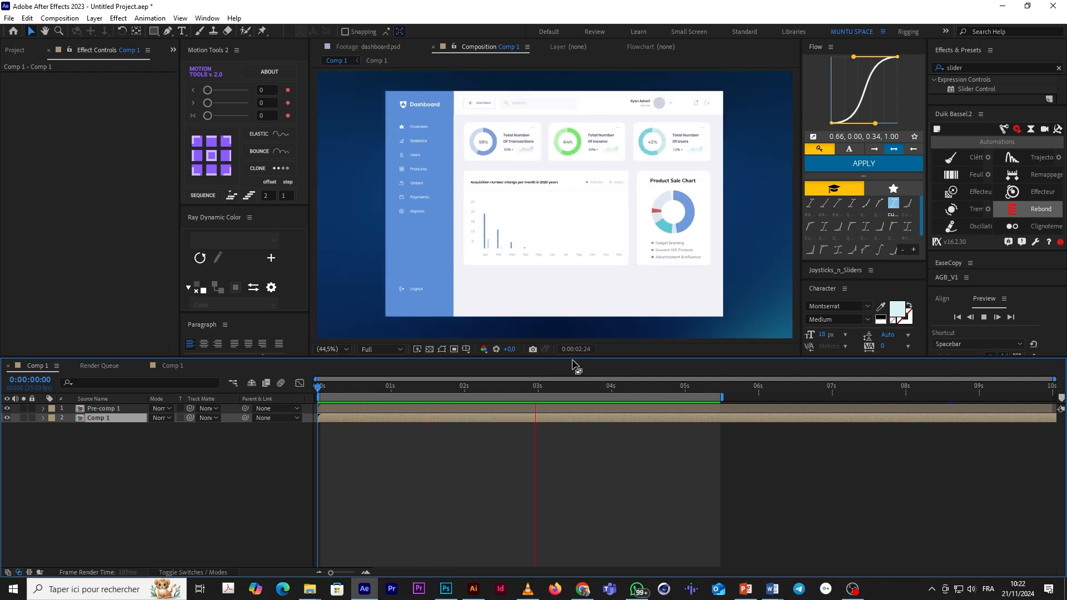
pyautogui.press('space')
# Step: Add a two-node camera named Camera 1 with a 46.67 mm focal length to the main composition
pyautogui.click(225, 459)
pyautogui.rightClick(225, 458)
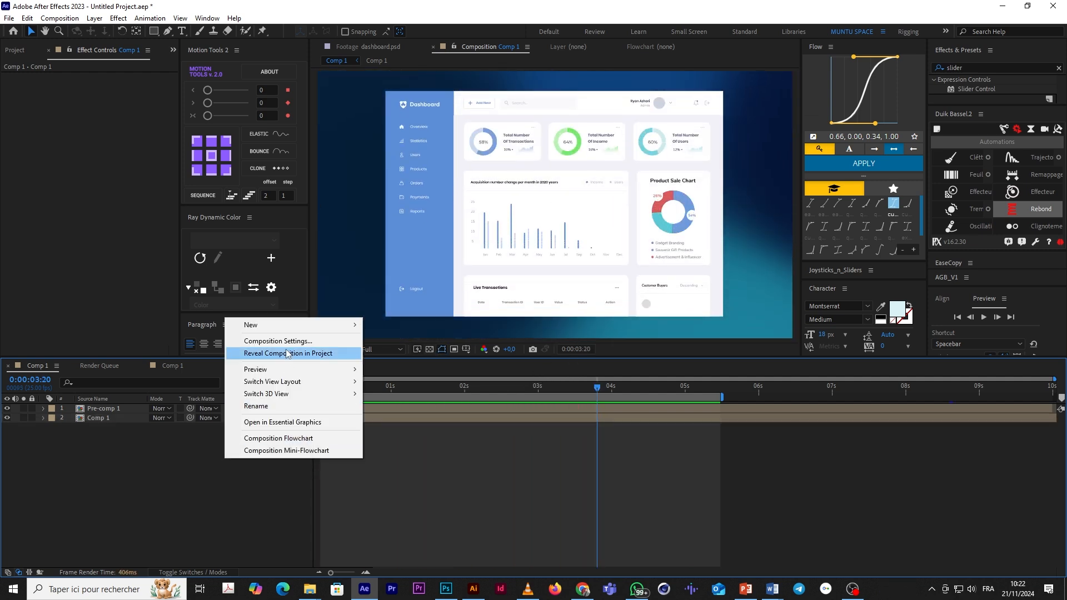
pyautogui.moveTo(257, 325)
pyautogui.click(409, 375)
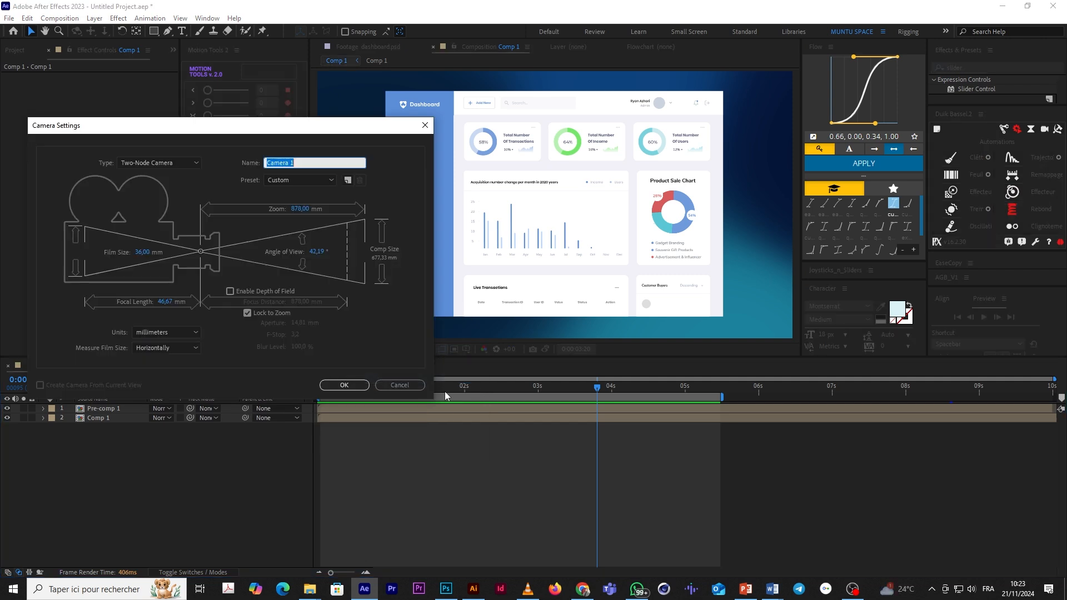
pyautogui.click(343, 386)
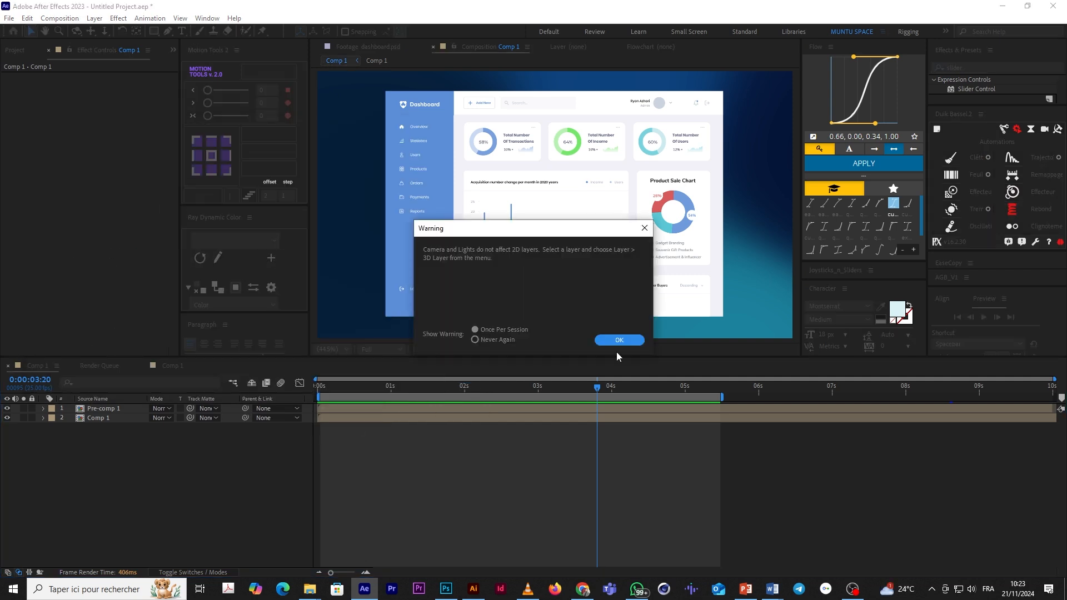
pyautogui.click(629, 340)
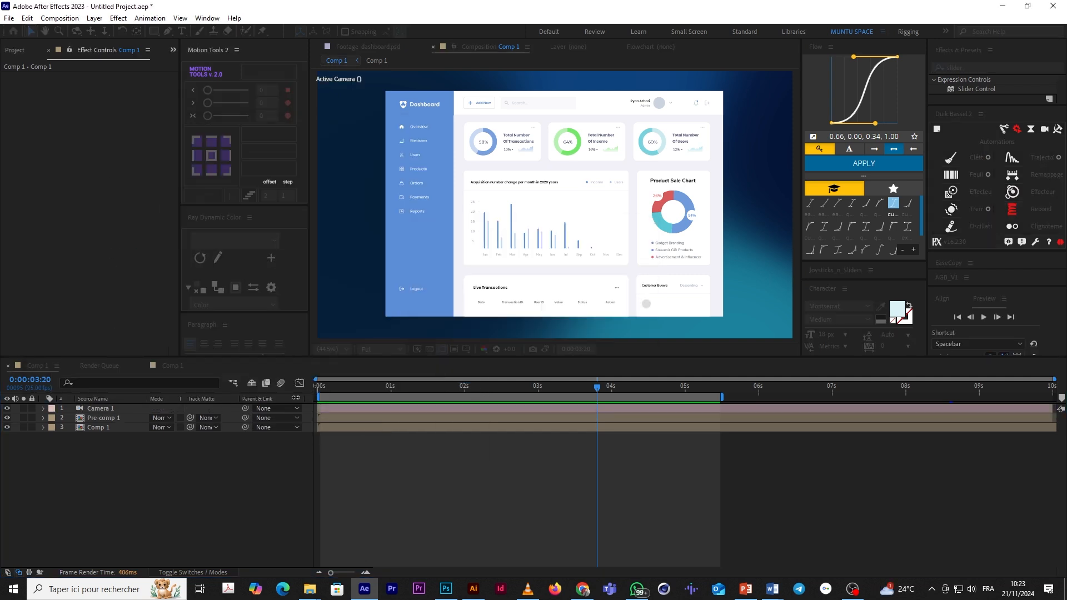
# Step: Show the layer switches and turn Pre-comp 1 into a 3D layer
pyautogui.click(124, 418)
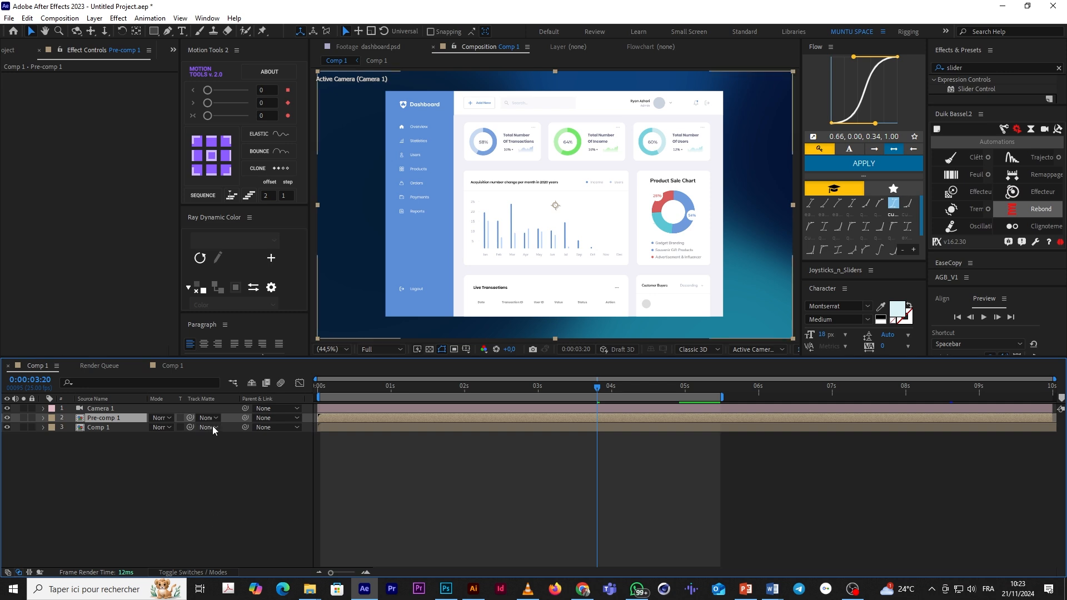
pyautogui.click(192, 572)
pyautogui.click(212, 418)
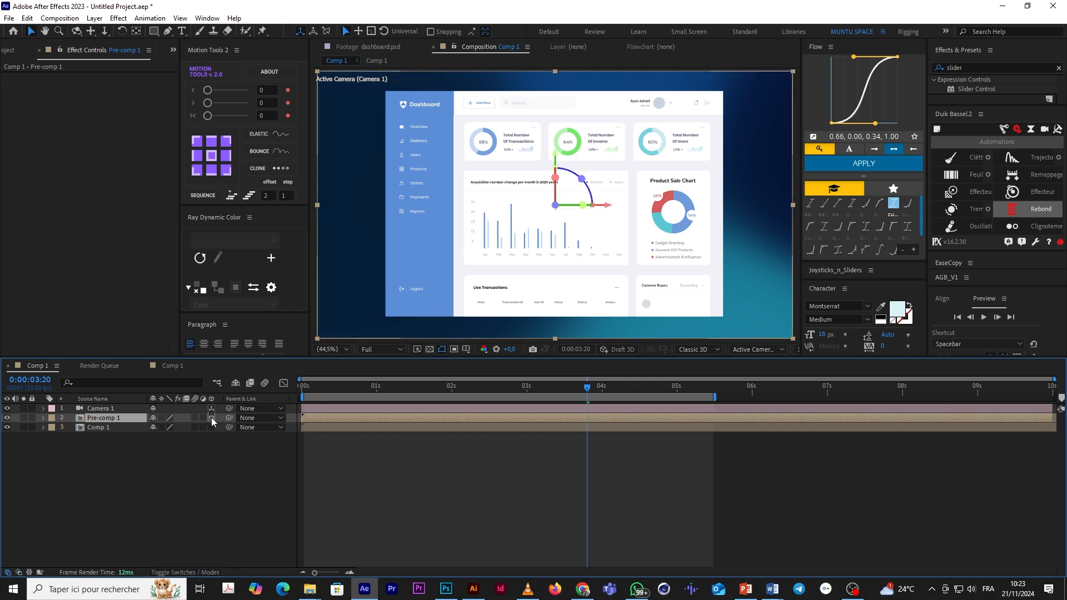
# Step: Add a 3D null object to the composition and parent Camera 1 to it
pyautogui.click(371, 408)
pyautogui.rightClick(169, 496)
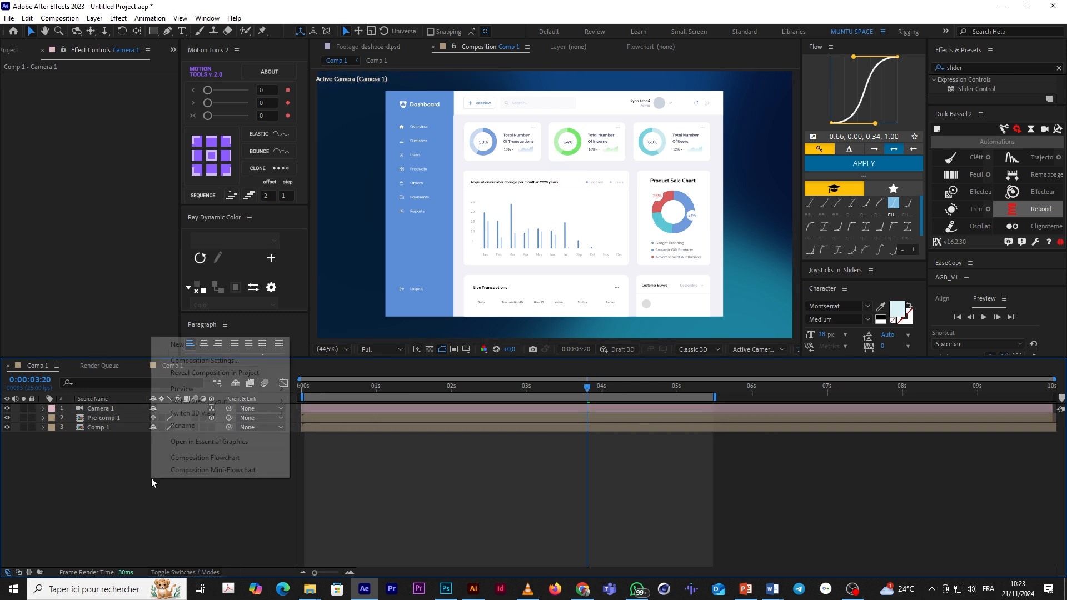
pyautogui.moveTo(228, 344)
pyautogui.click(328, 410)
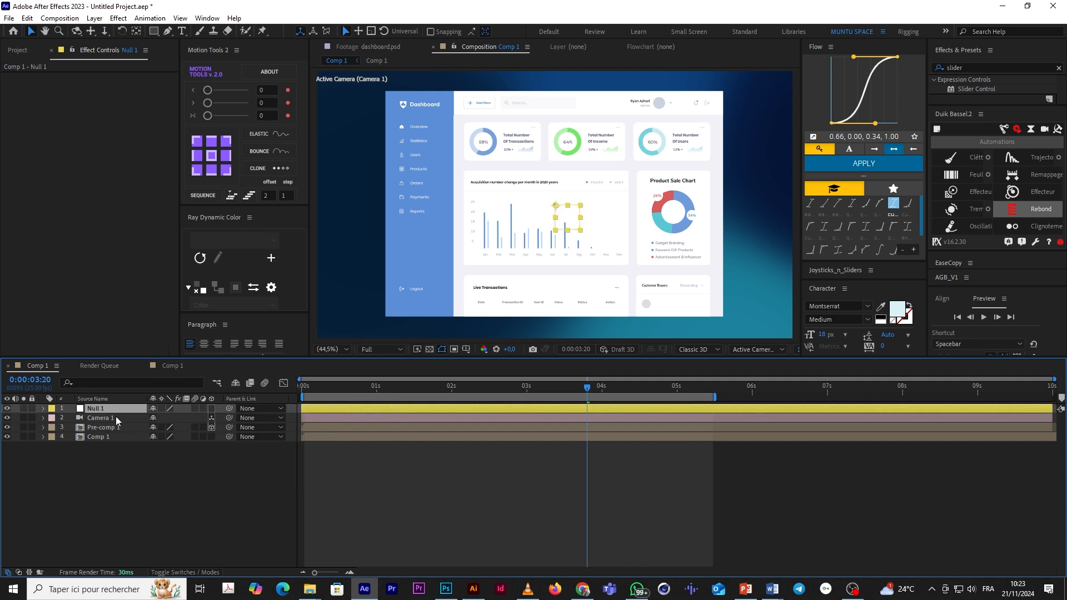
pyautogui.click(100, 420)
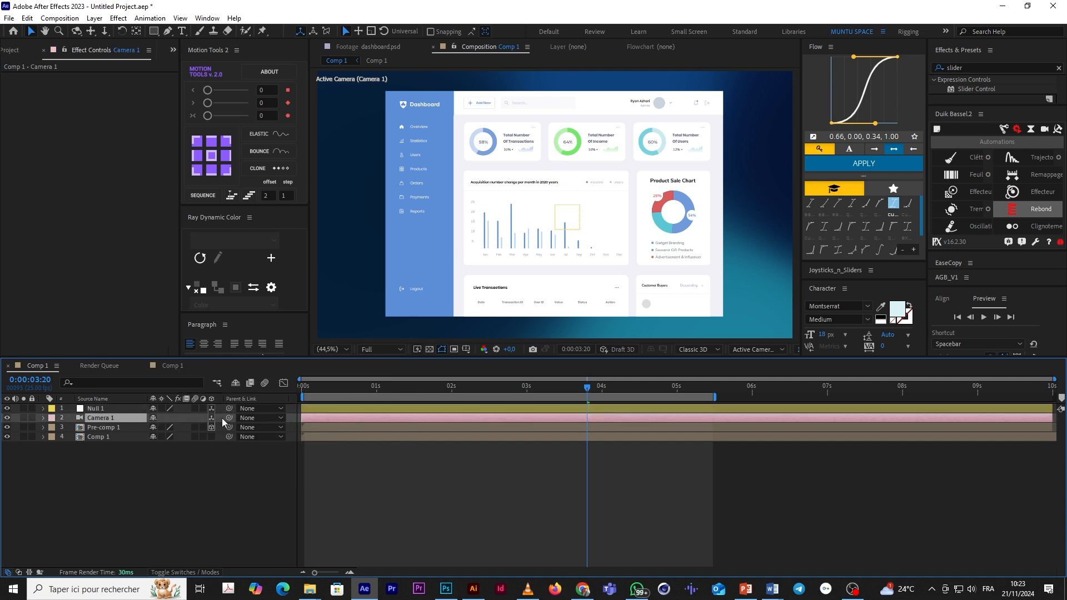
pyautogui.moveTo(228, 423); pyautogui.dragTo(119, 408)
# Step: Set the null object's Y position to 122 on its keyframe at 0:00:02:03
pyautogui.click(118, 408)
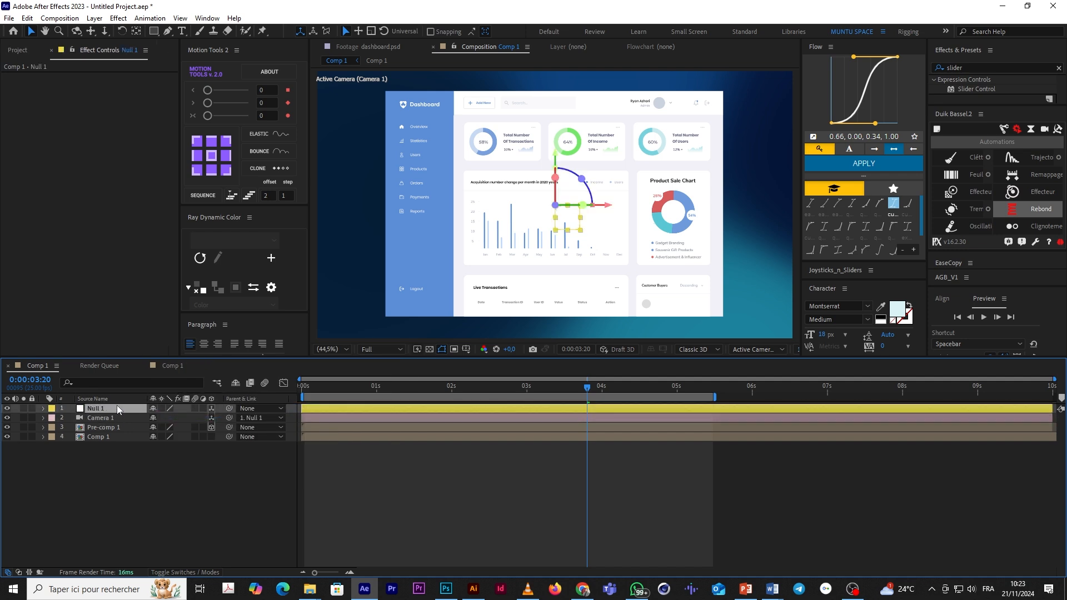
pyautogui.press('r')
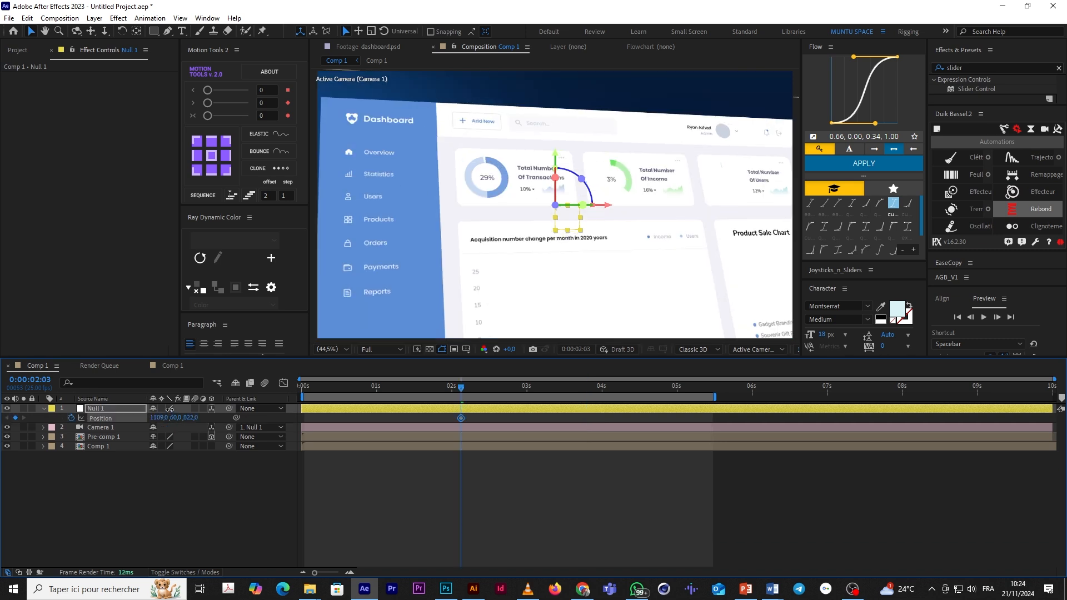
pyautogui.moveTo(171, 420); pyautogui.dragTo(164, 457)
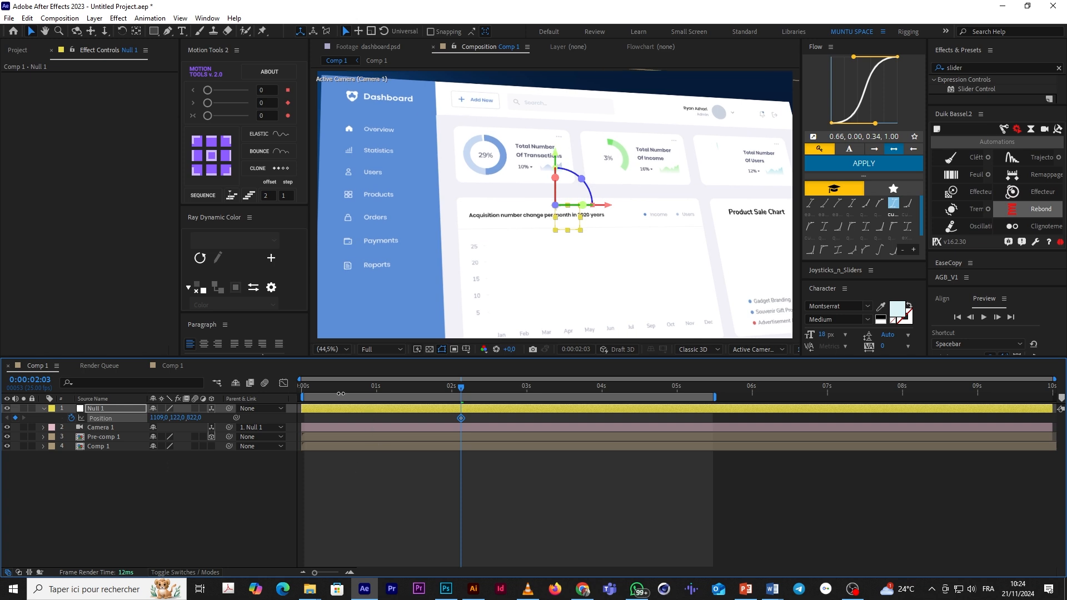
# Step: Preview the tilted camera view of the dashboard animation from the start
pyautogui.press('Home')
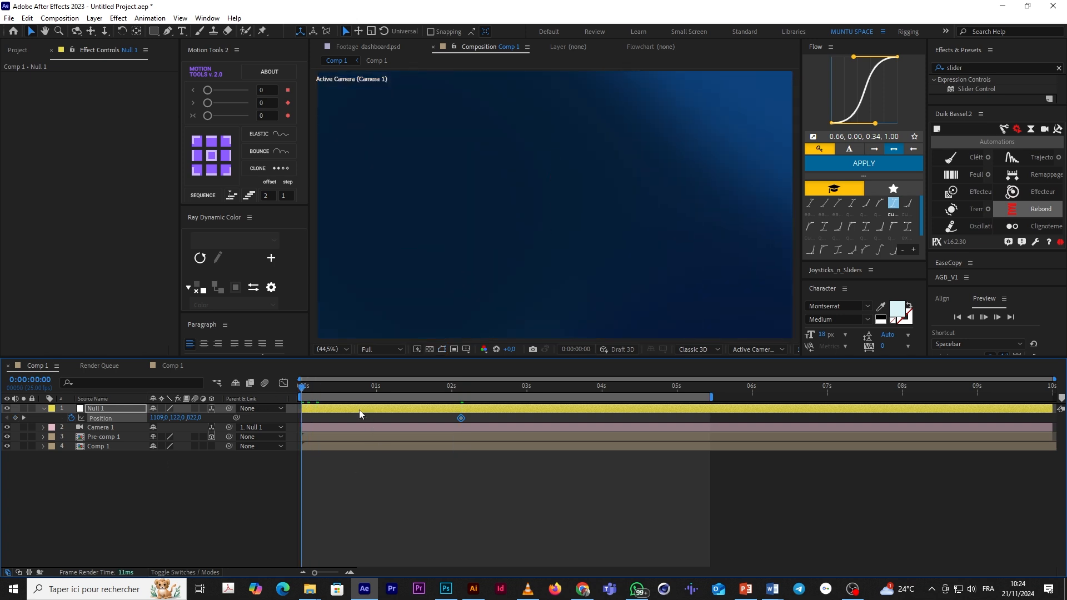
pyautogui.press('space')
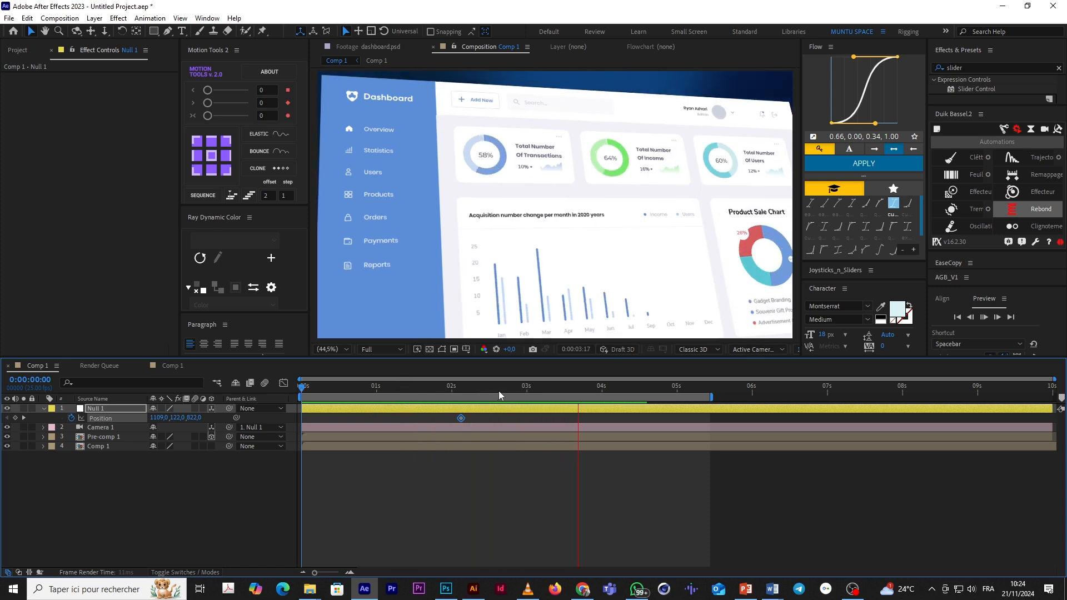
pyautogui.click(466, 388)
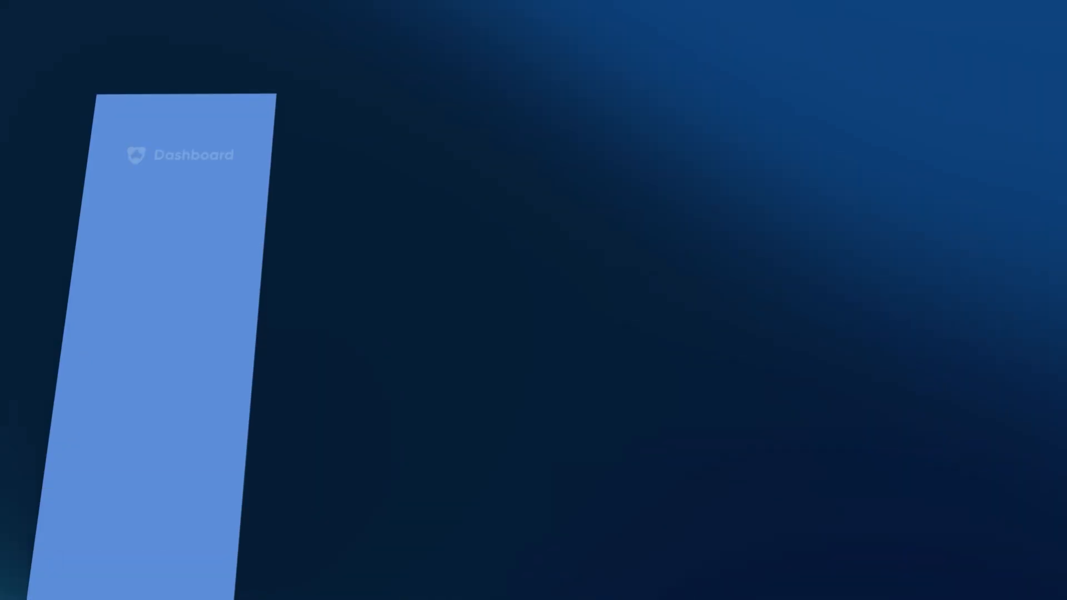